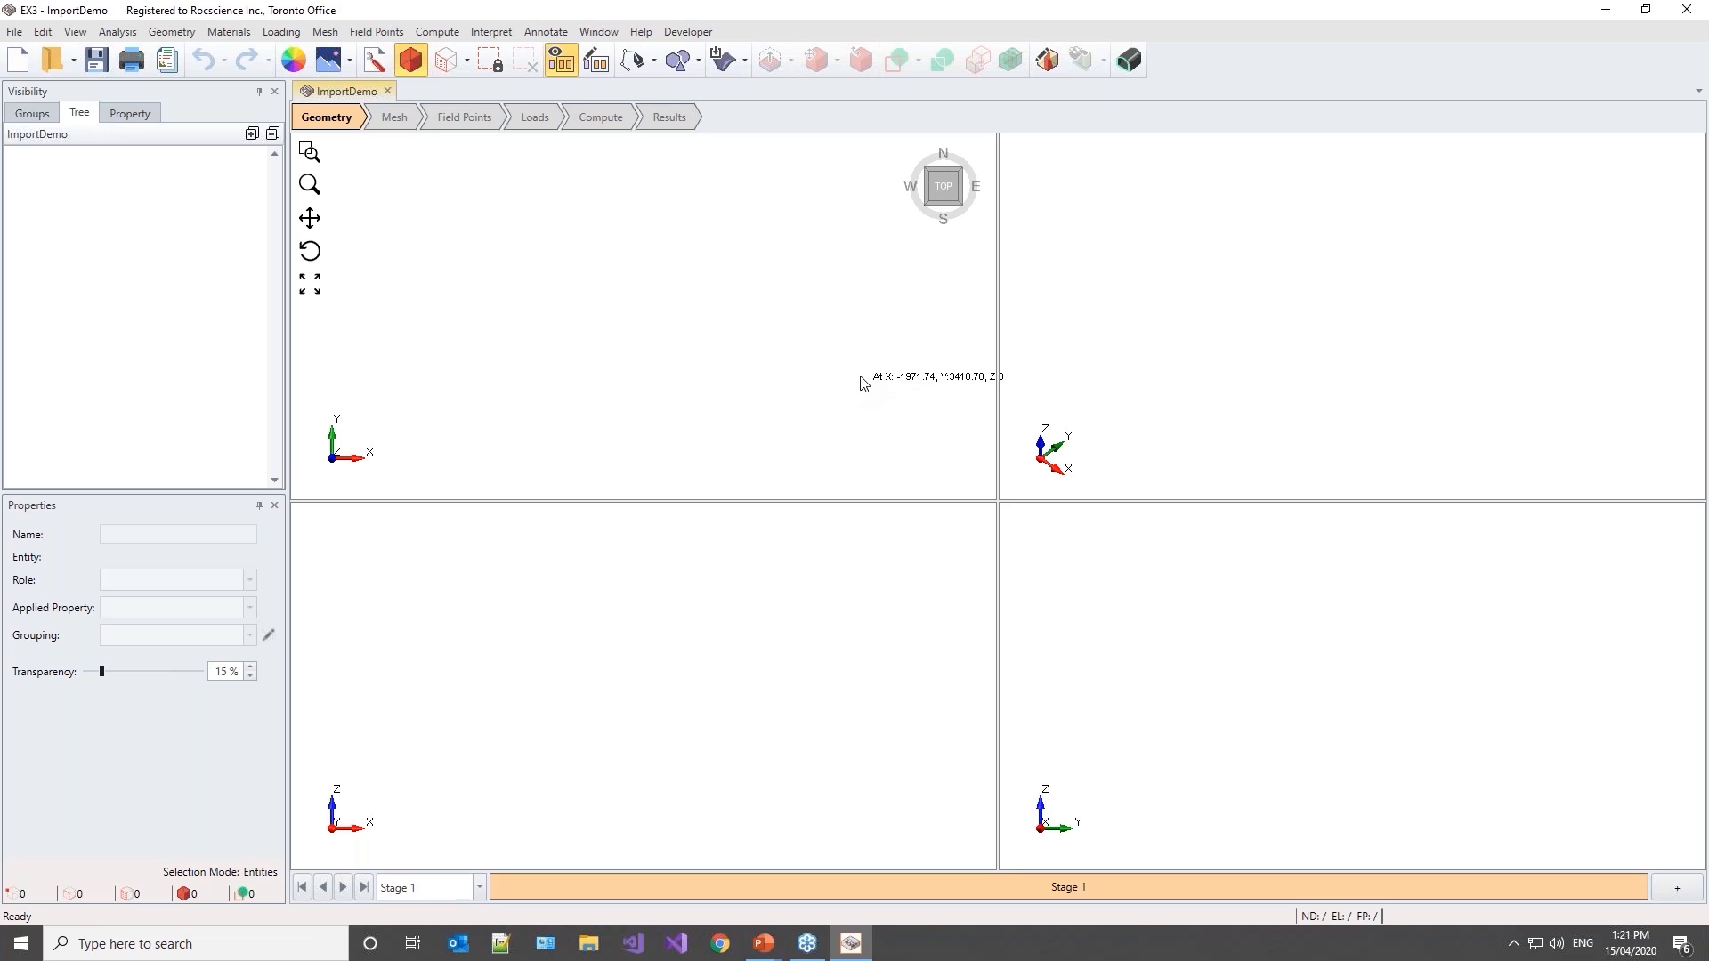
# Step: Open TunnelsAndStopes.dxf from the Final Files folder for geometry import
pyautogui.click(723, 57)
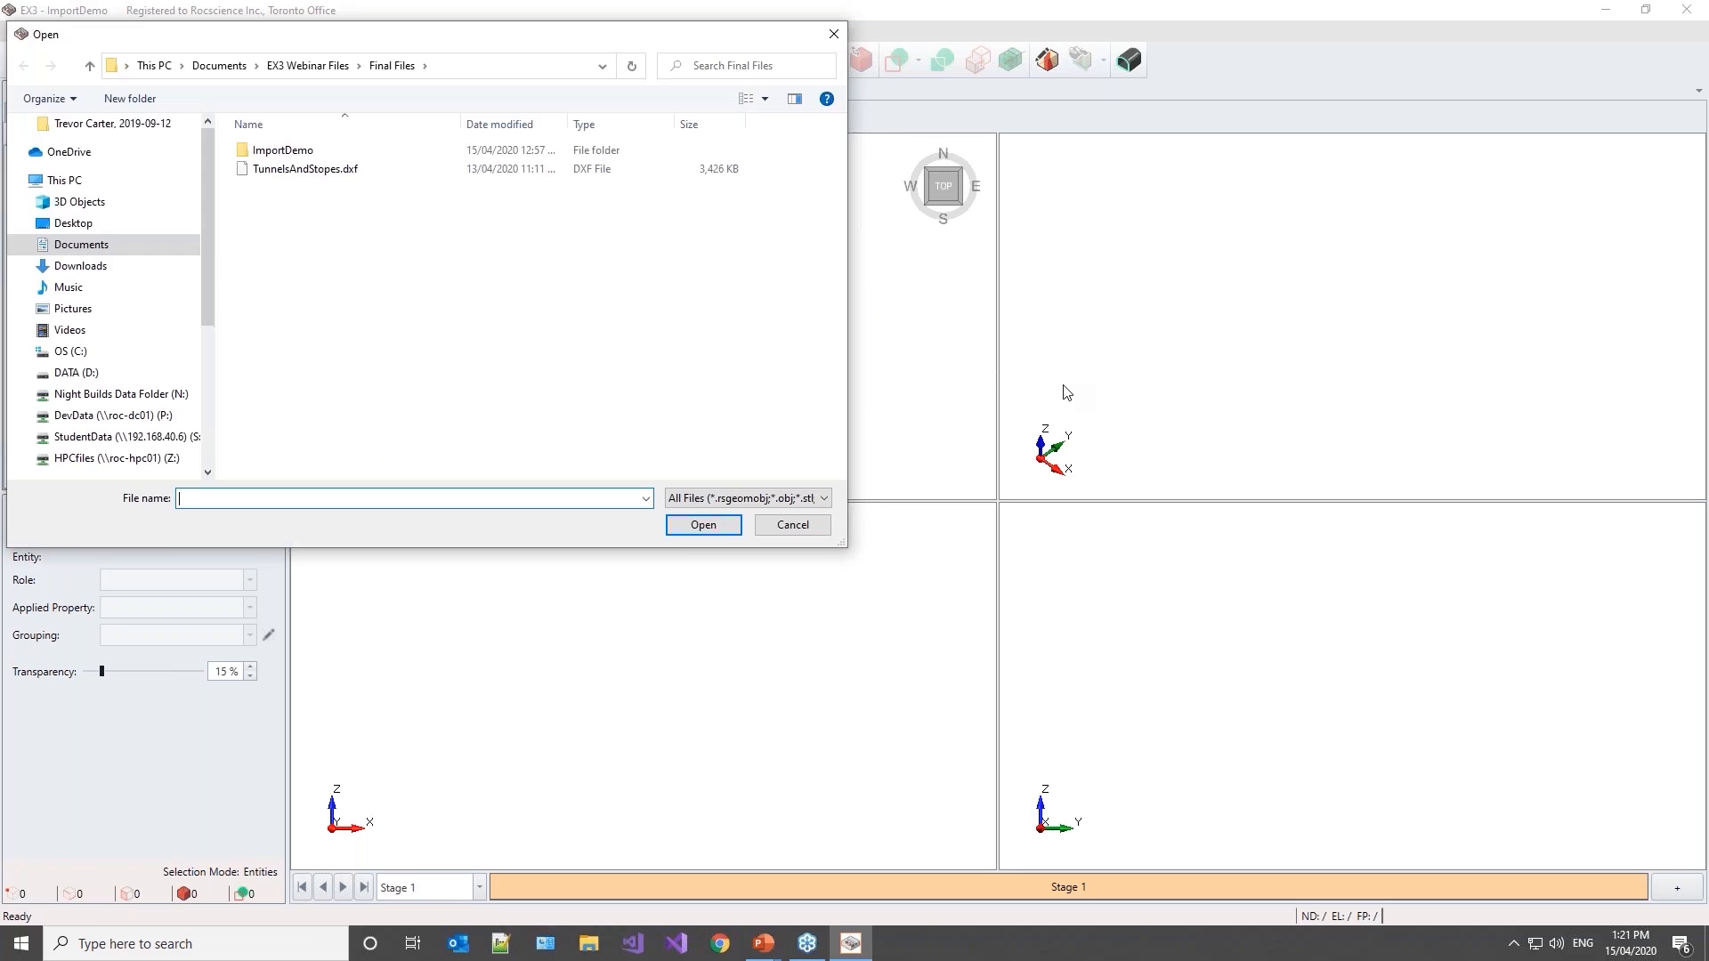
pyautogui.click(332, 170)
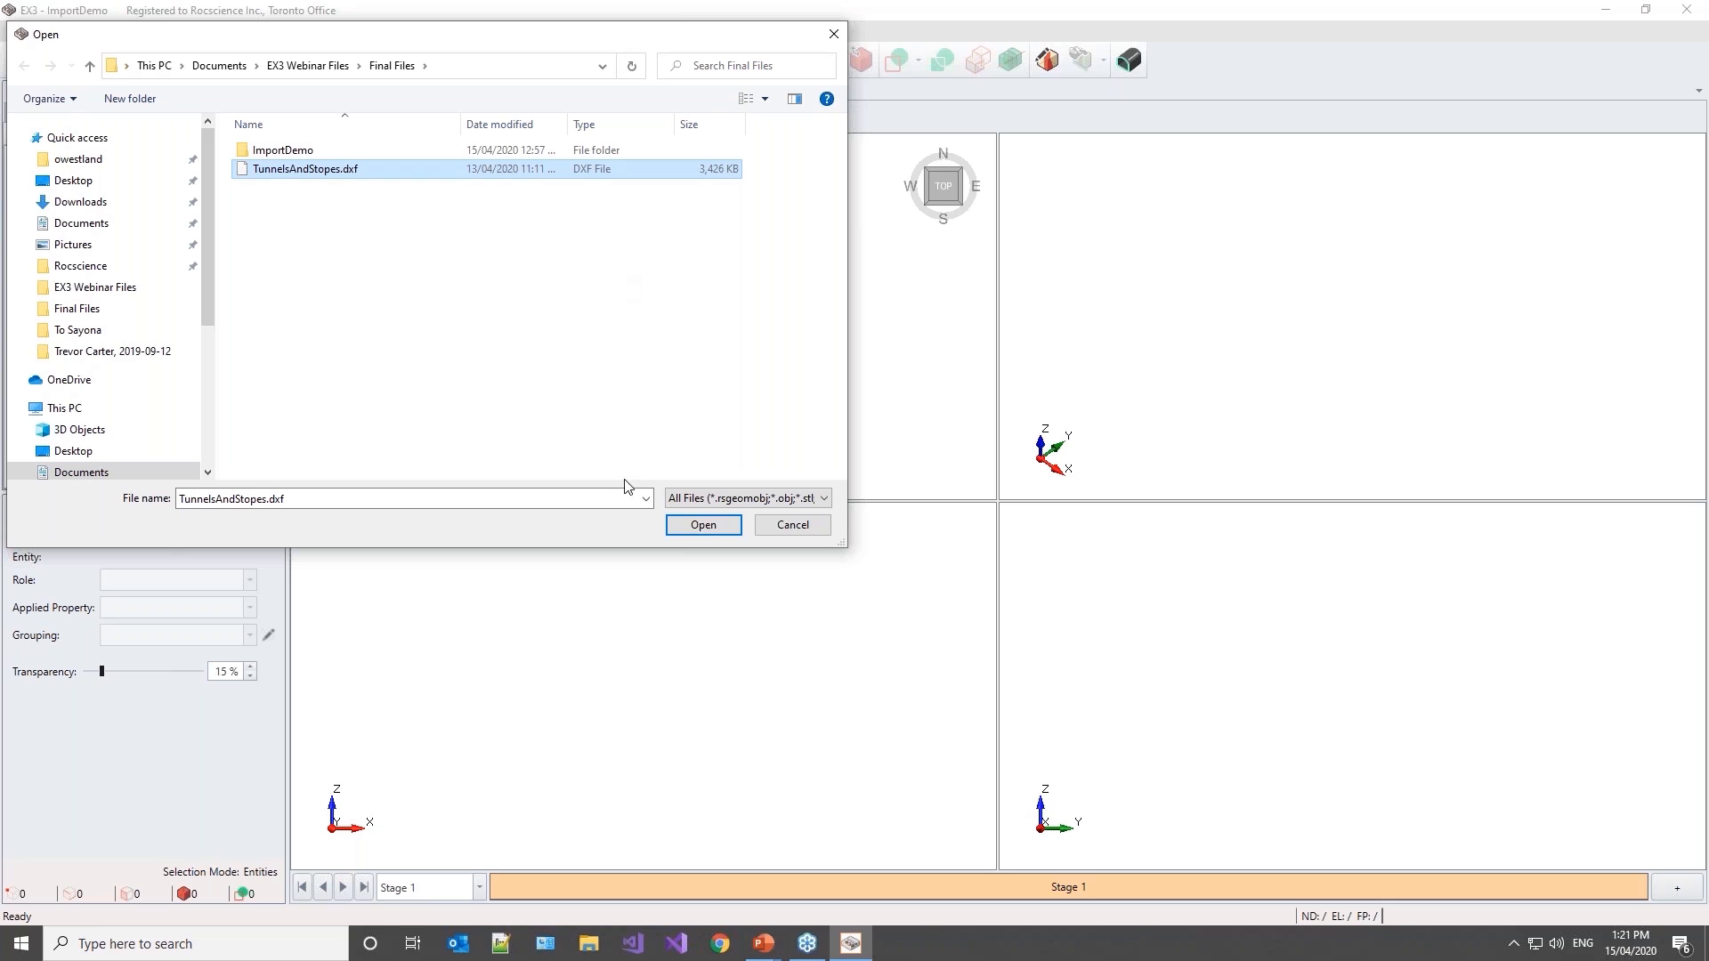
pyautogui.click(704, 525)
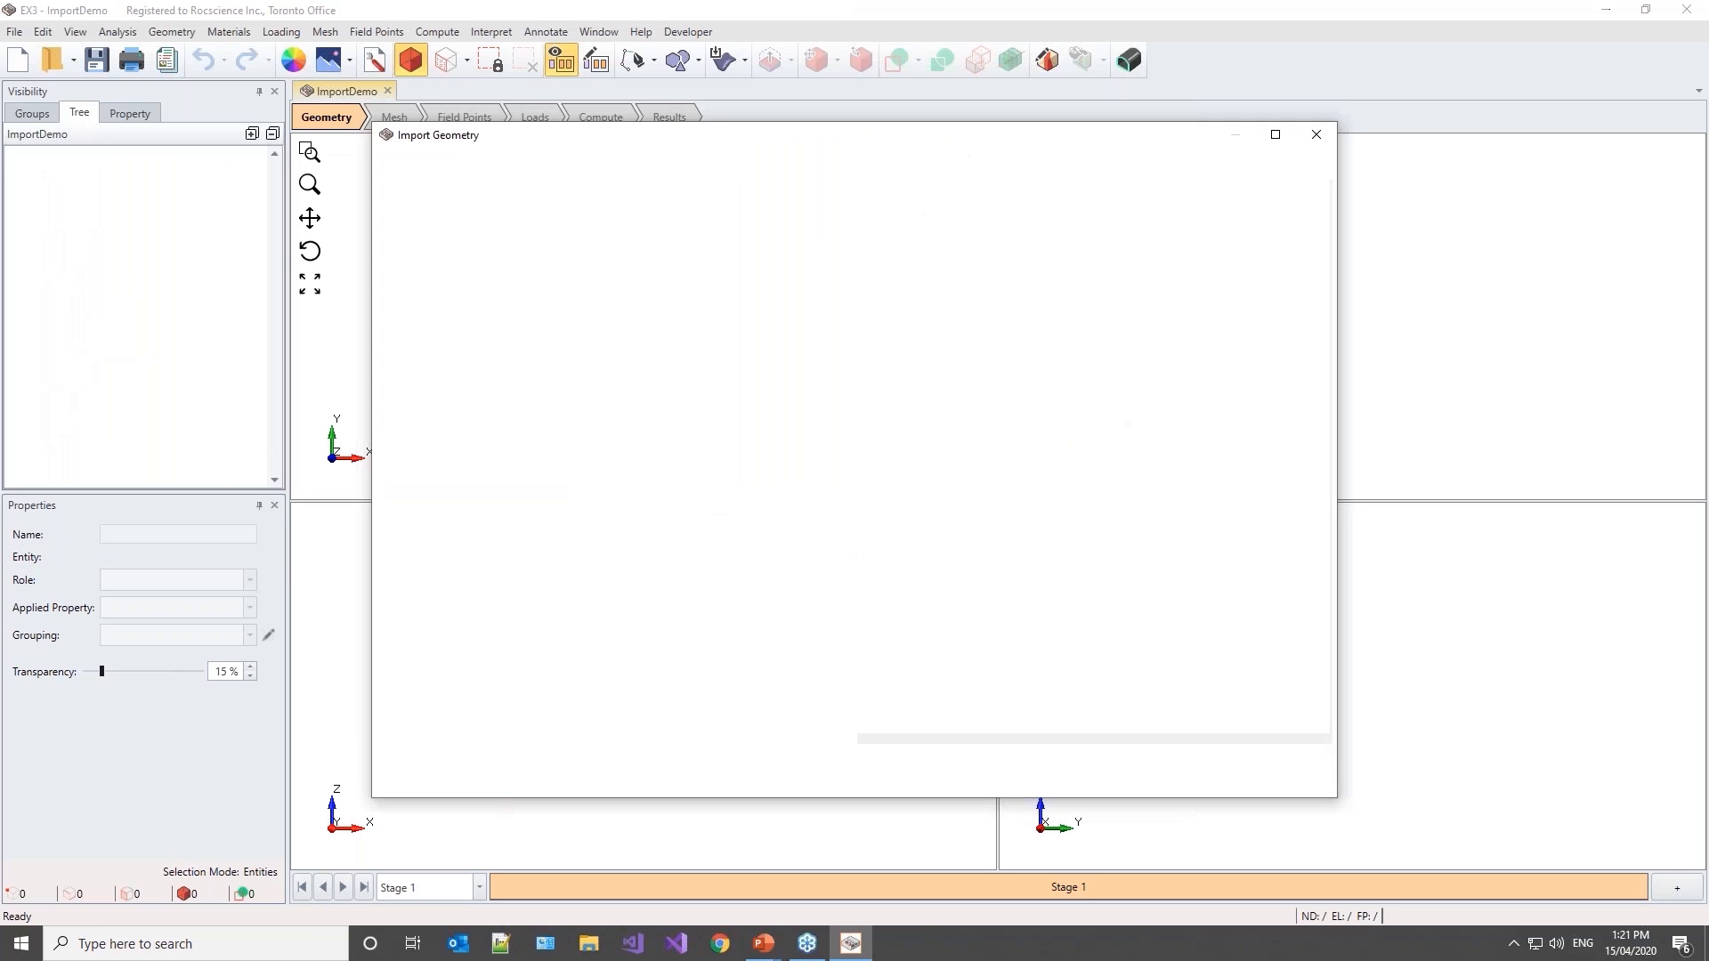
# Step: Include all geometry from the DXF file and finish the import without simplifying or repairing it
pyautogui.moveTo(978, 615); pyautogui.dragTo(1058, 560, button='middle')
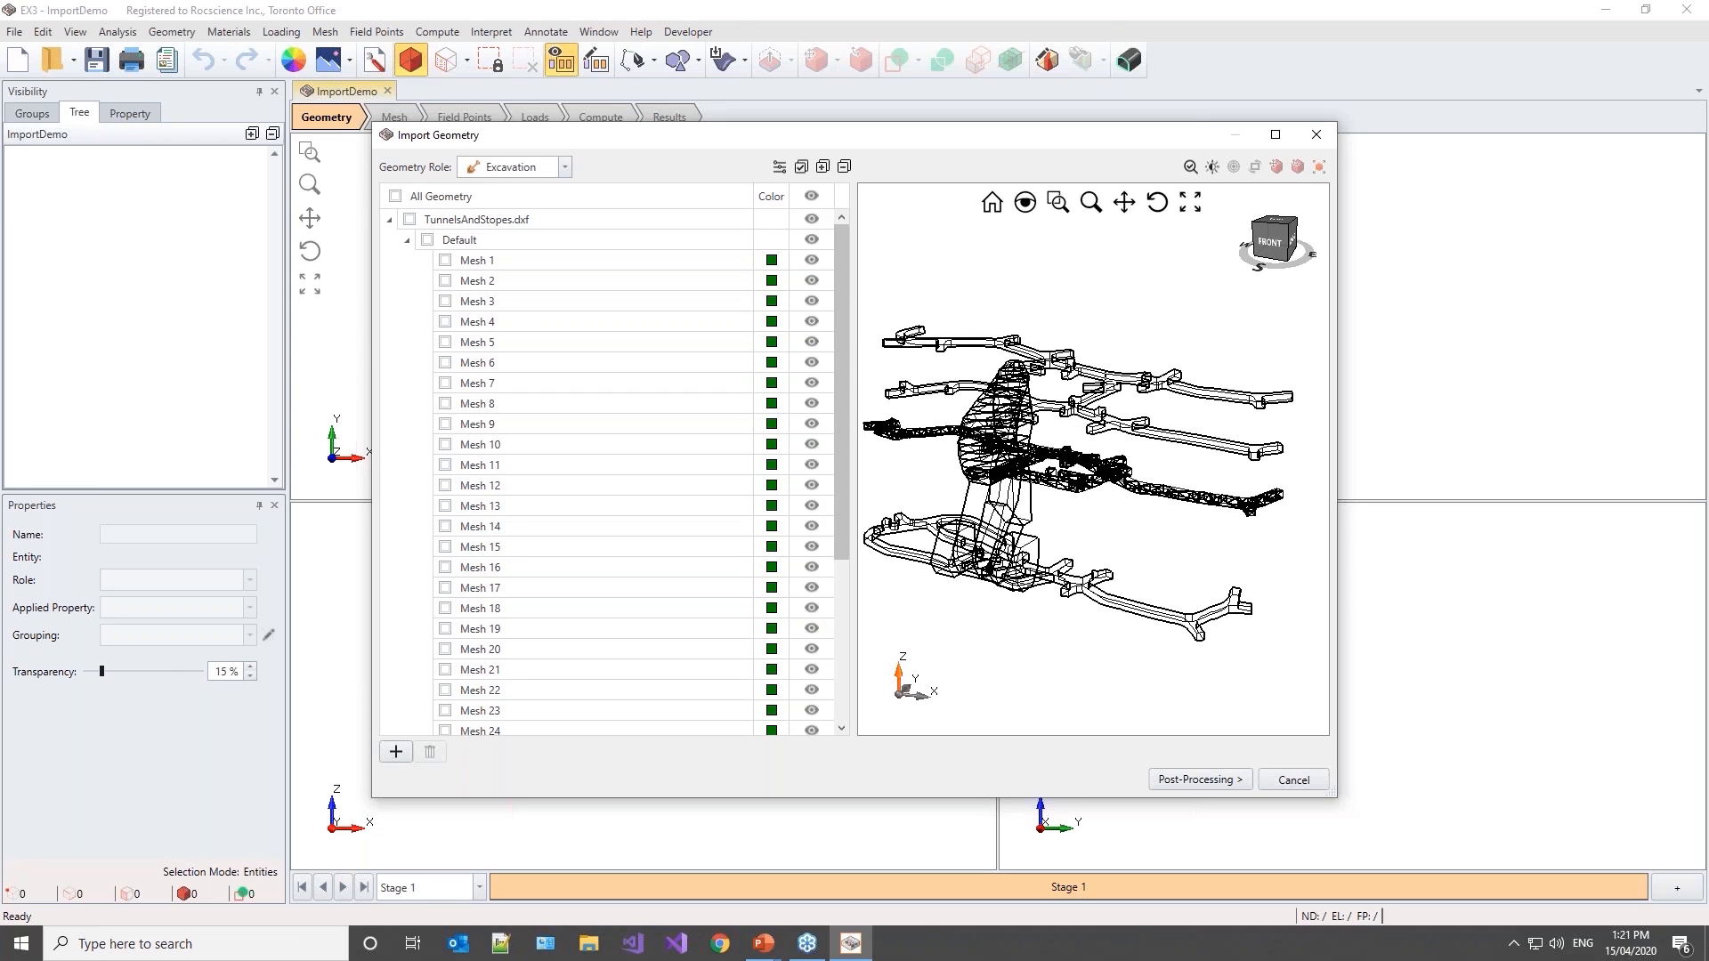
pyautogui.moveTo(1130, 326)
pyautogui.mouseDown(button='middle')
pyautogui.moveTo(1160, 317)
pyautogui.moveTo(1139, 342)
pyautogui.mouseUp(button='middle')
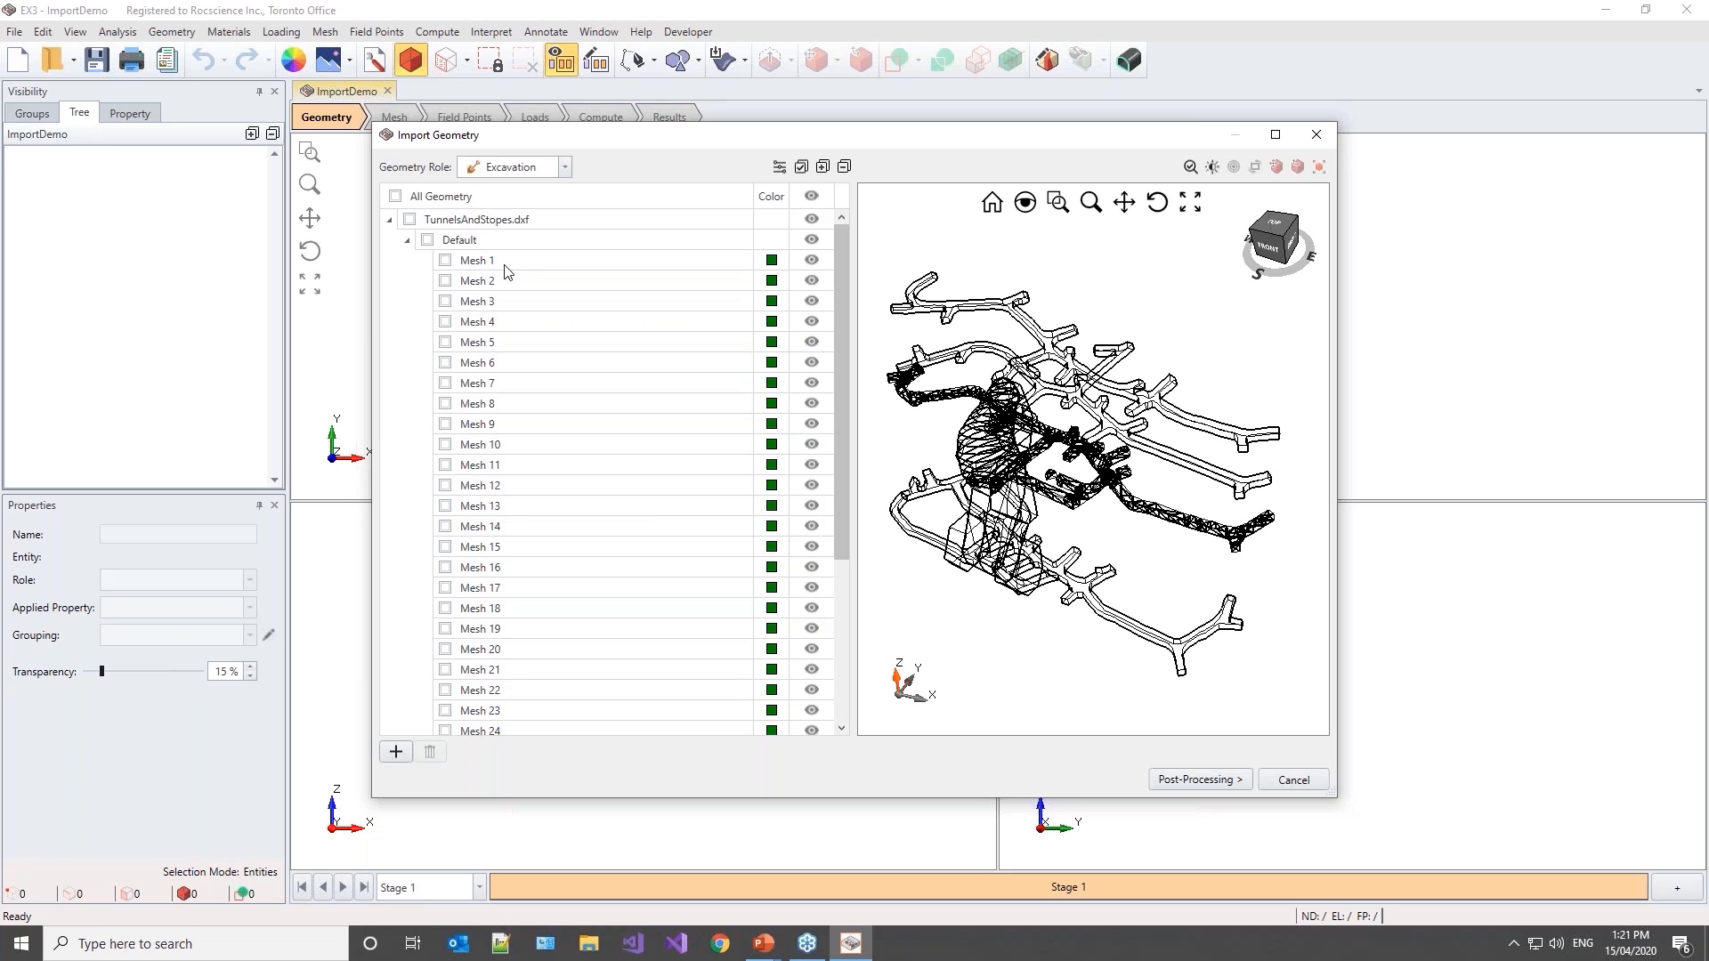
pyautogui.click(395, 197)
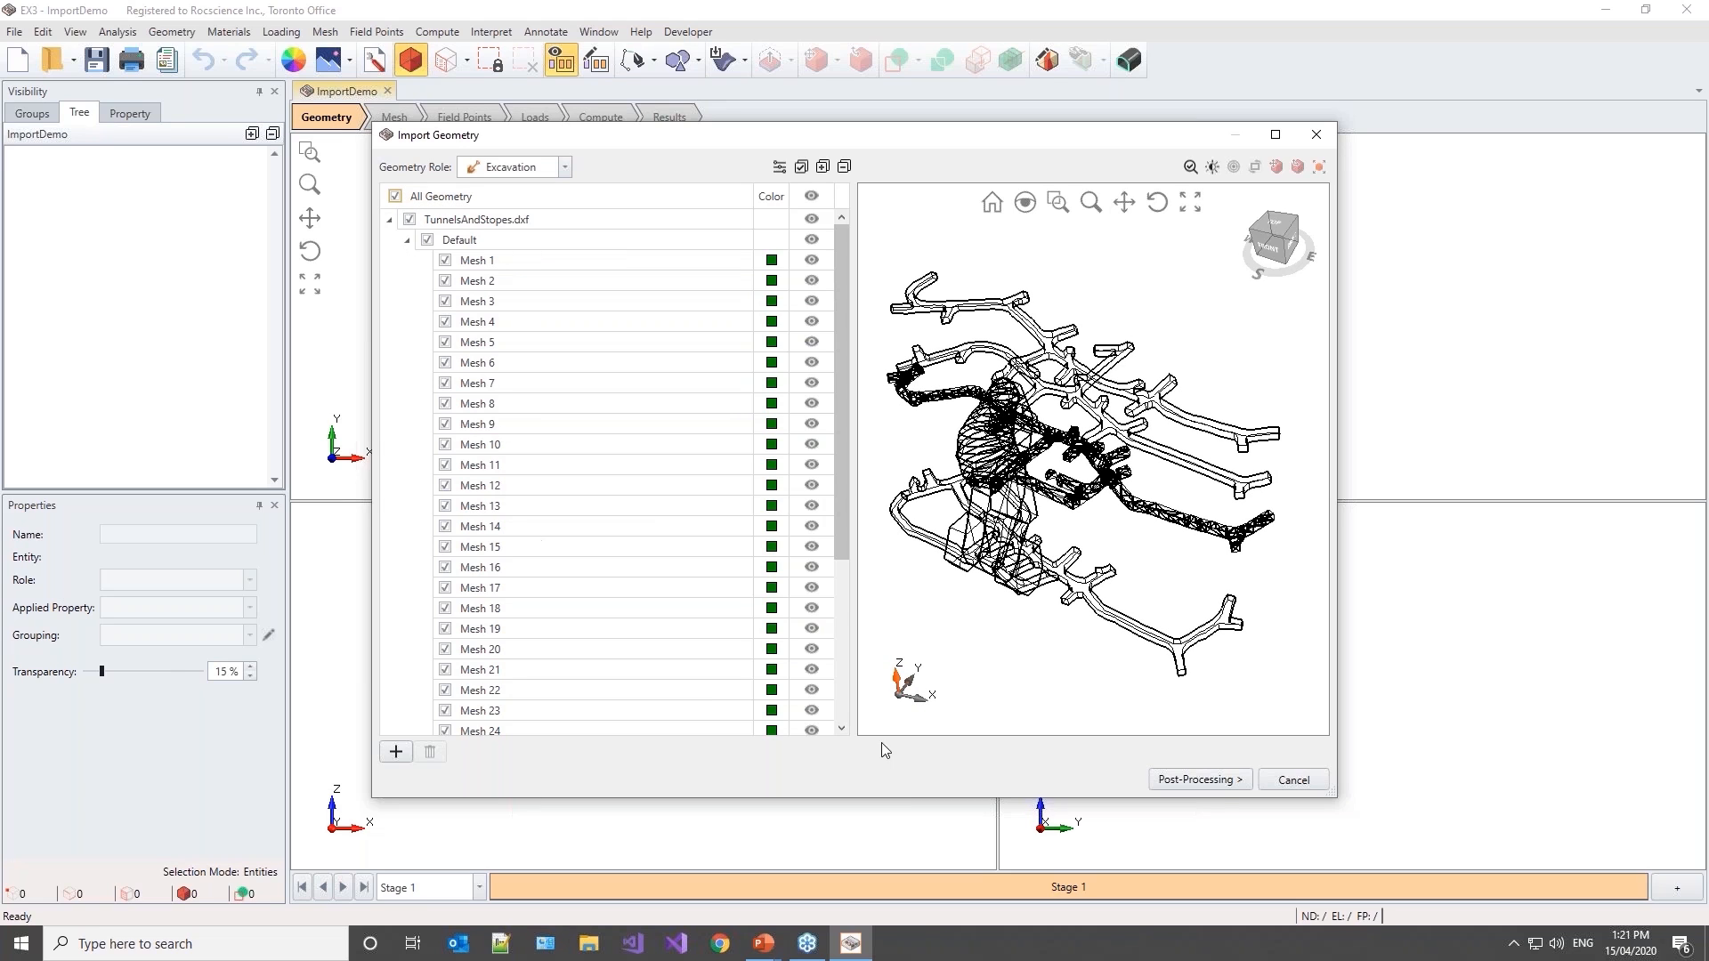
pyautogui.click(1195, 782)
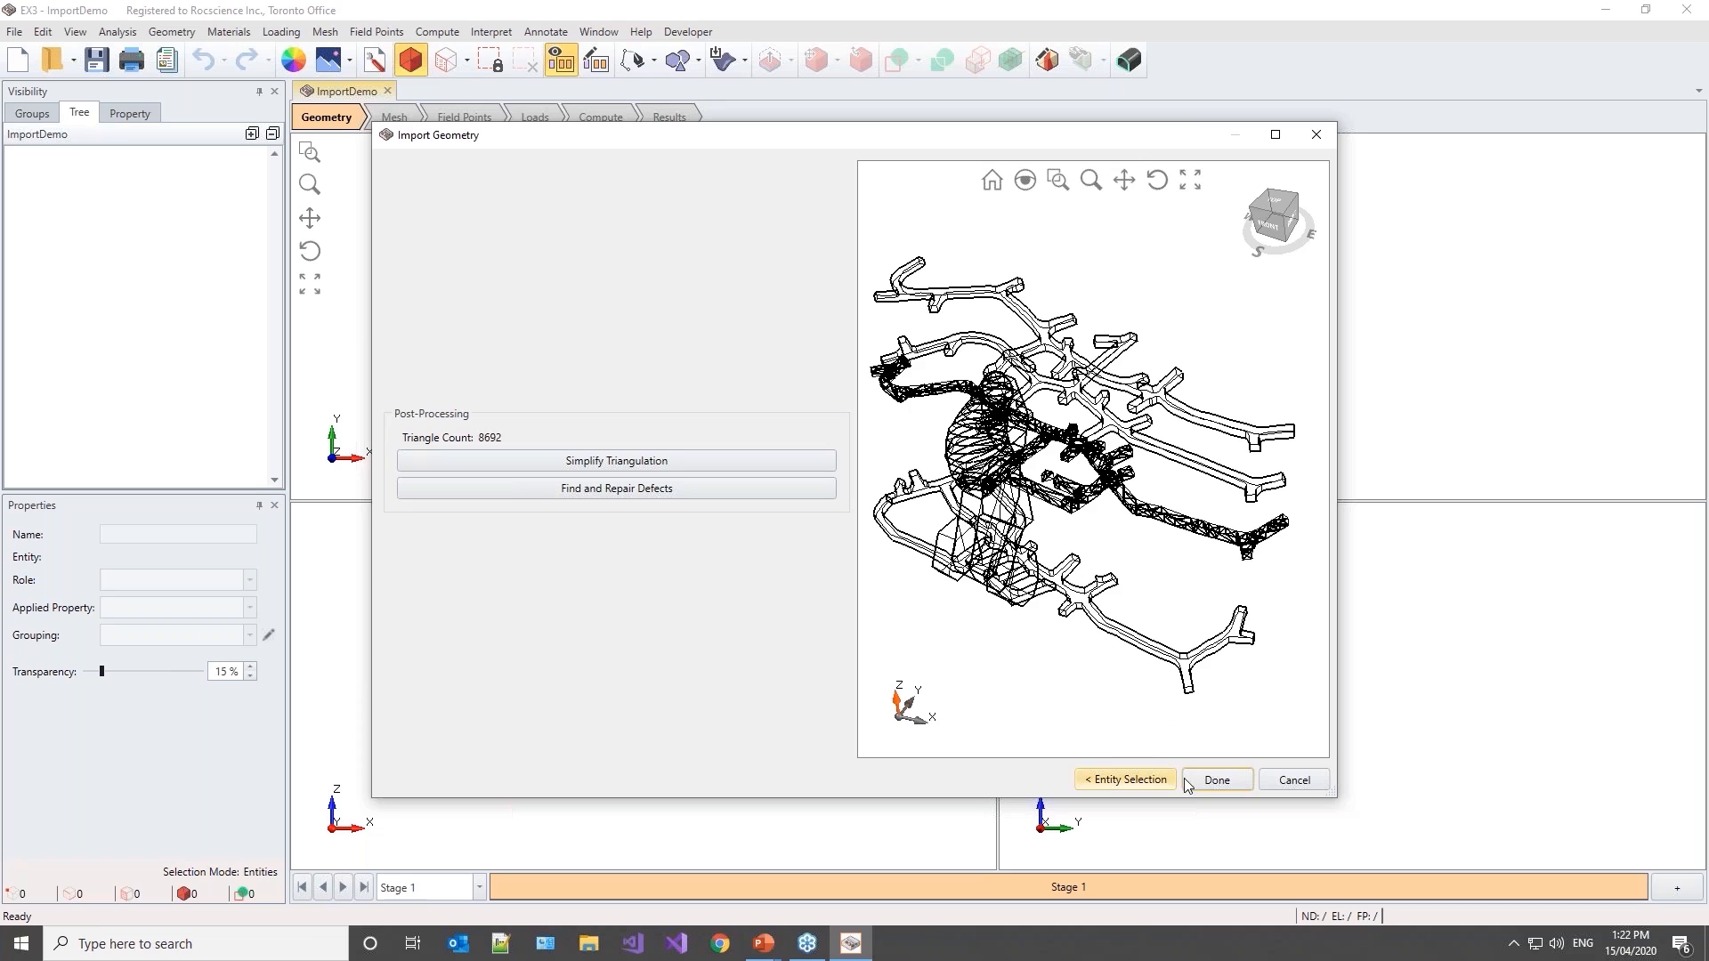
pyautogui.click(1216, 781)
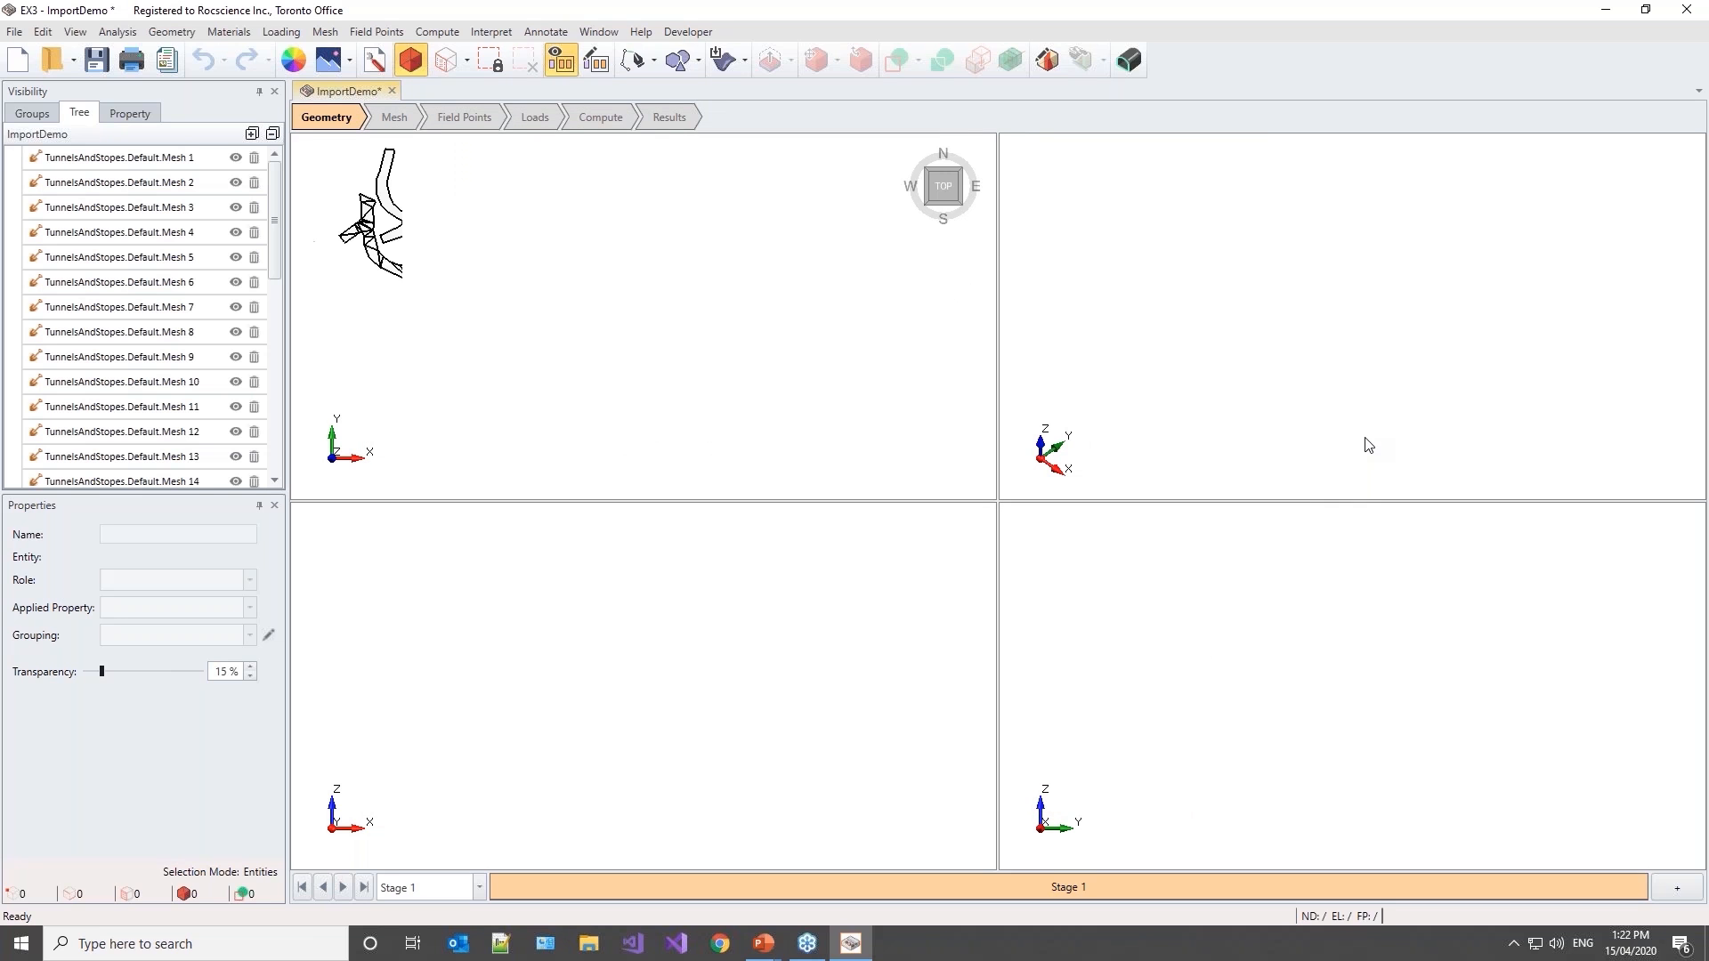
# Step: Maximize the perspective view and orbit it to show all the imported tunnels and stopes
pyautogui.moveTo(1147, 393); pyautogui.dragTo(1273, 384)
pyautogui.doubleClick(1143, 447)
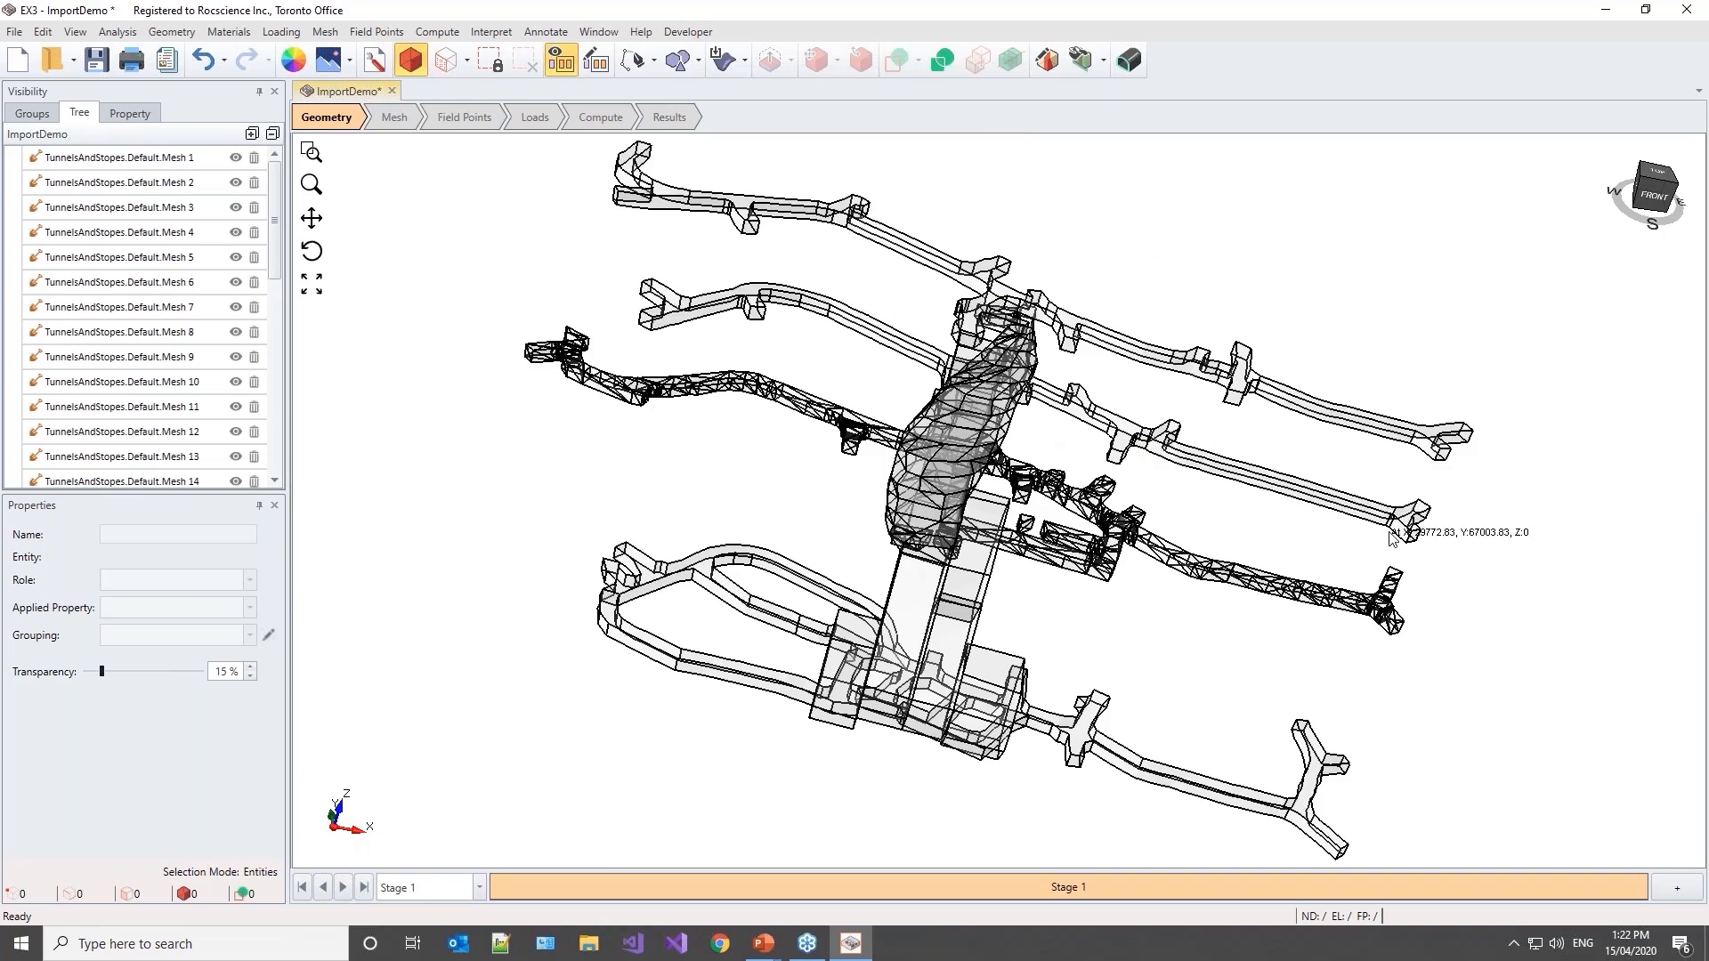
pyautogui.moveTo(1478, 535); pyautogui.dragTo(1294, 516)
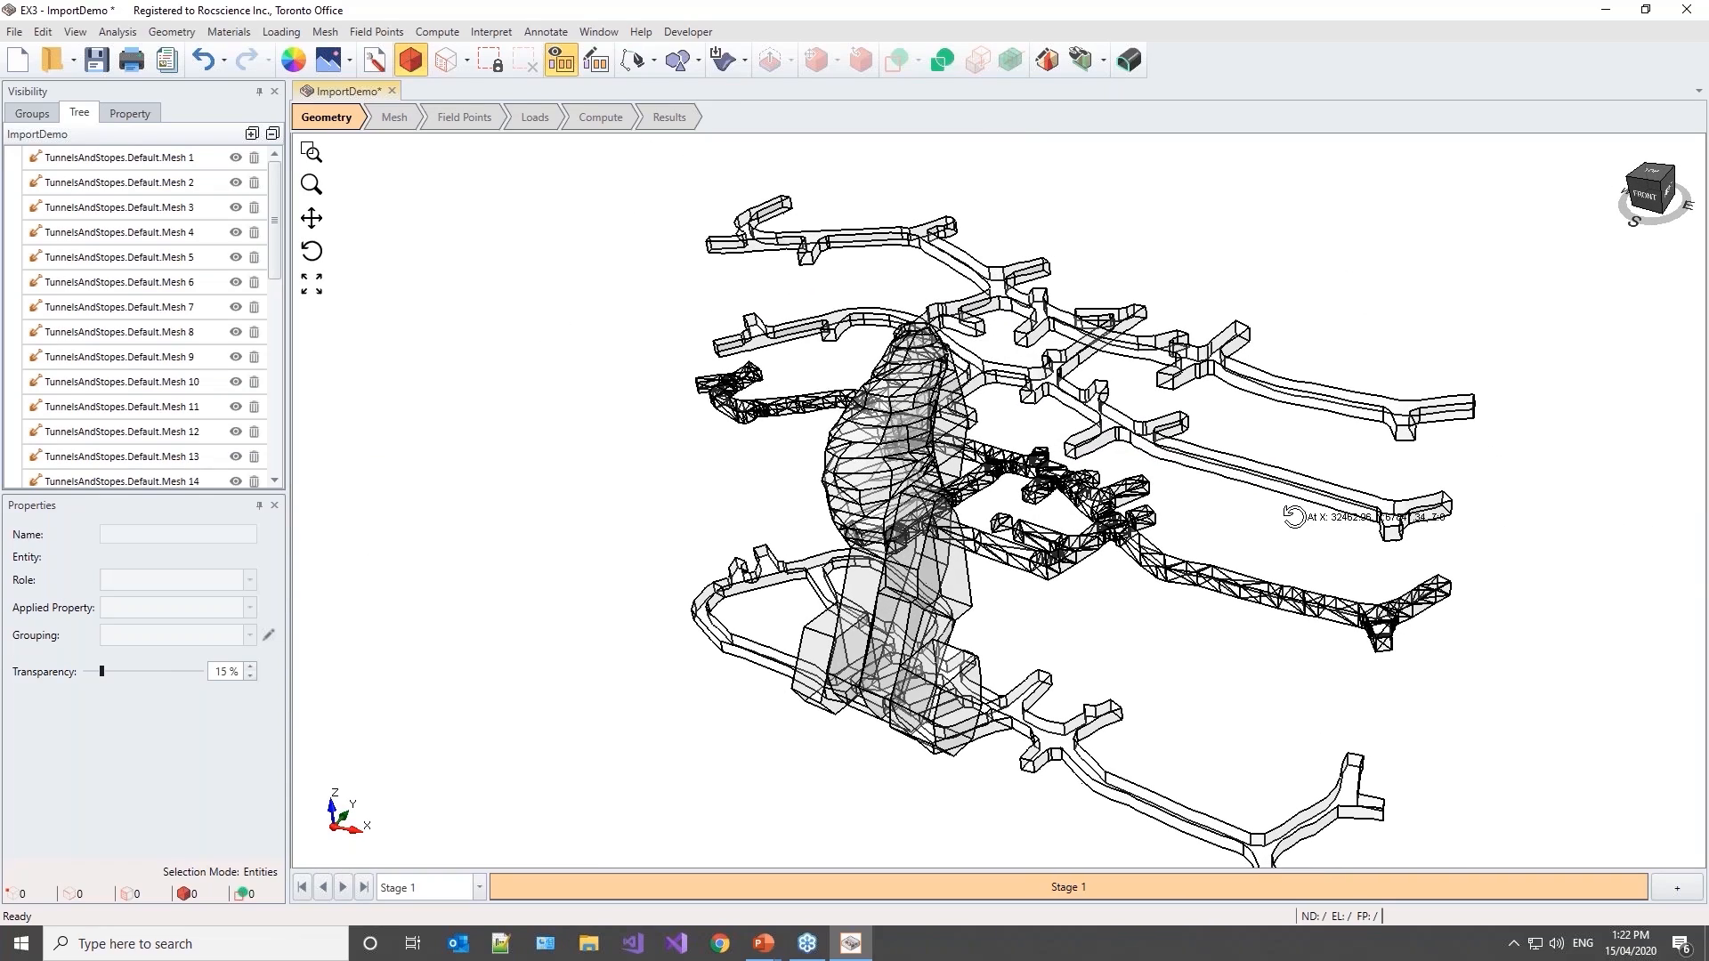
pyautogui.moveTo(1235, 534); pyautogui.dragTo(1185, 496, button='middle')
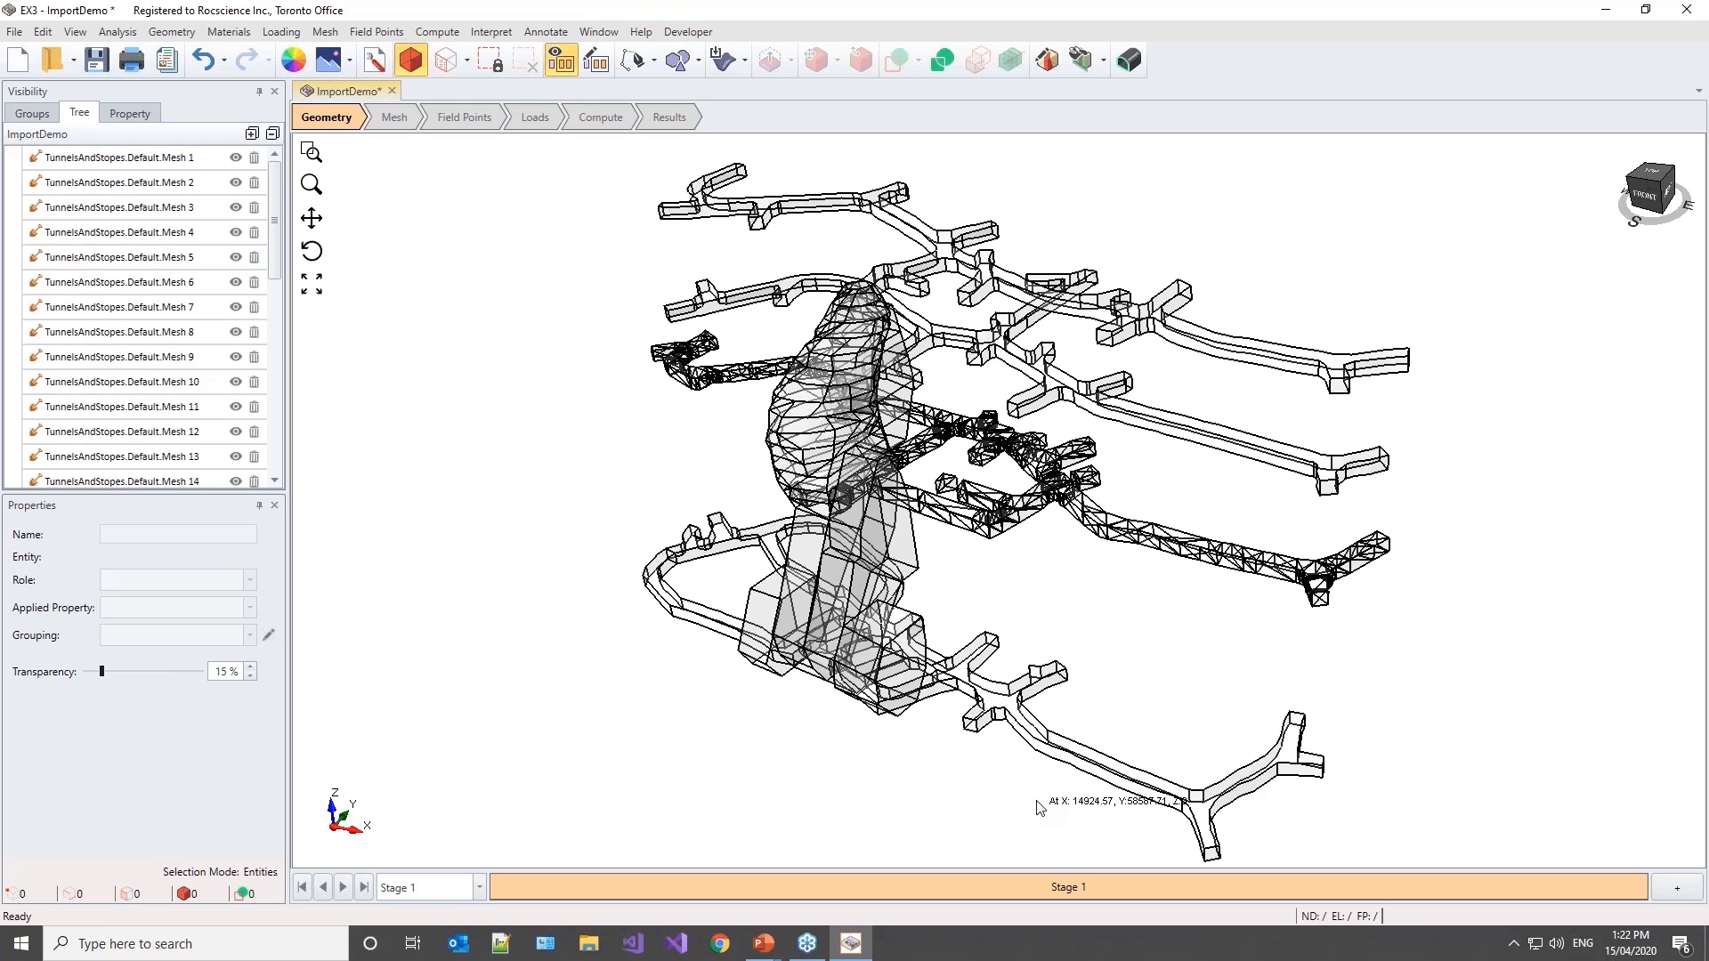
# Step: Select the second tunnel level from above and check which roles are available for it
pyautogui.click(988, 372)
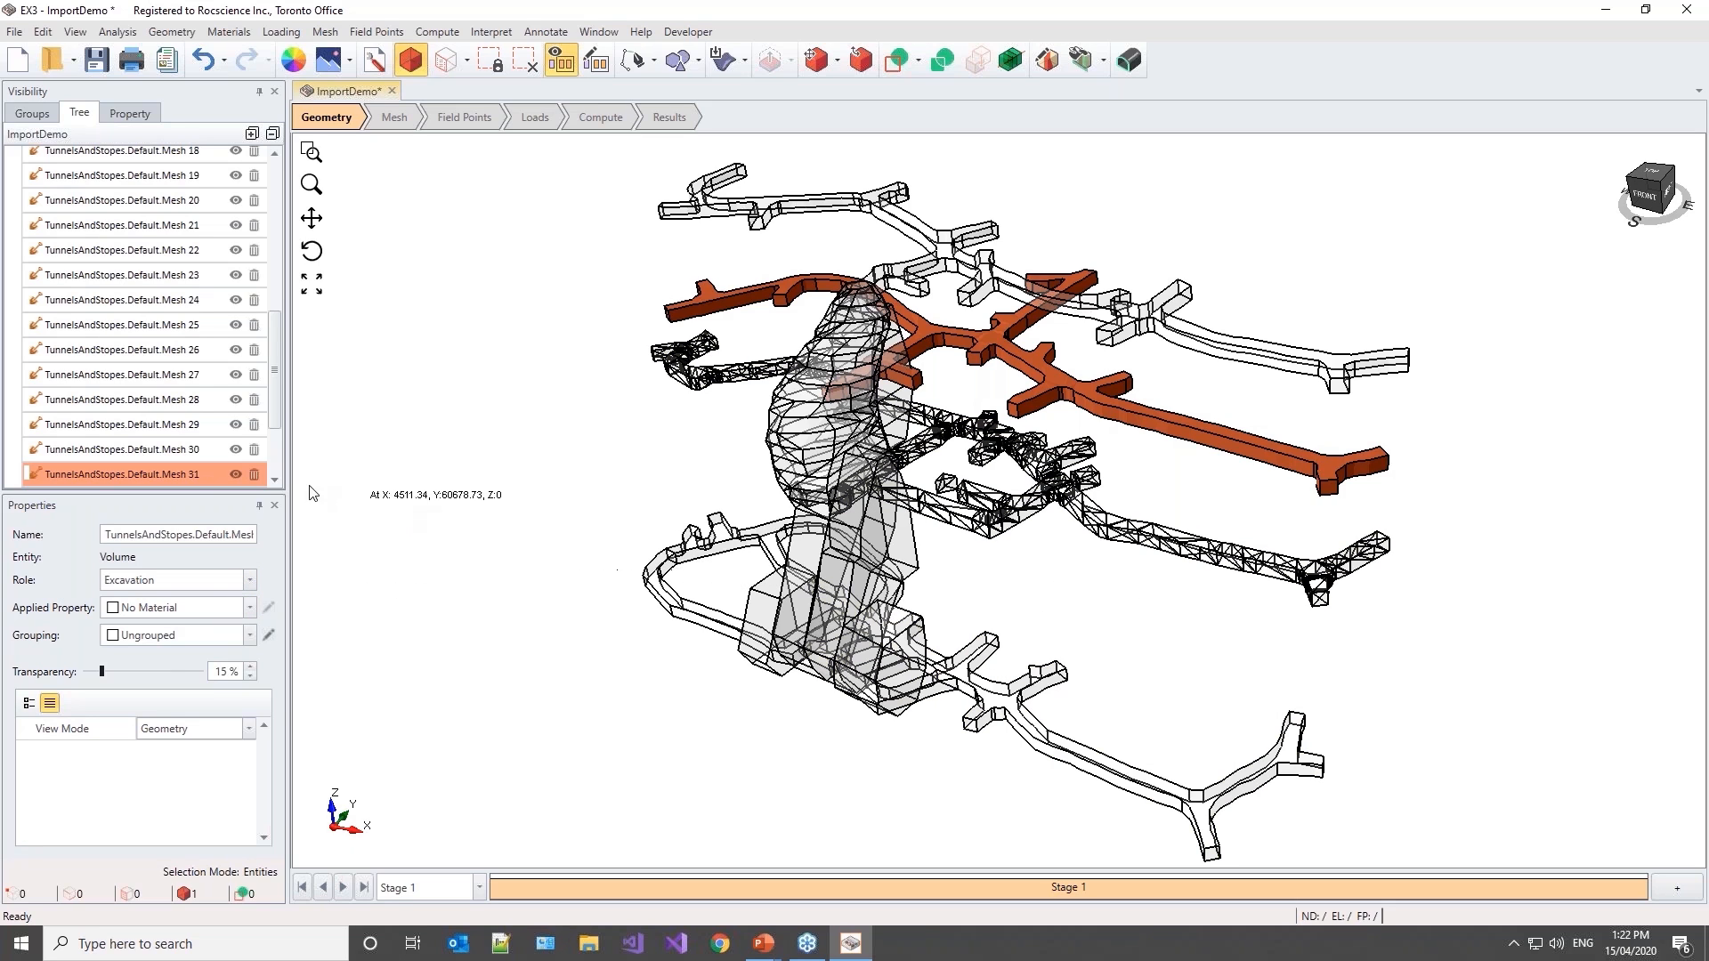
pyautogui.click(247, 581)
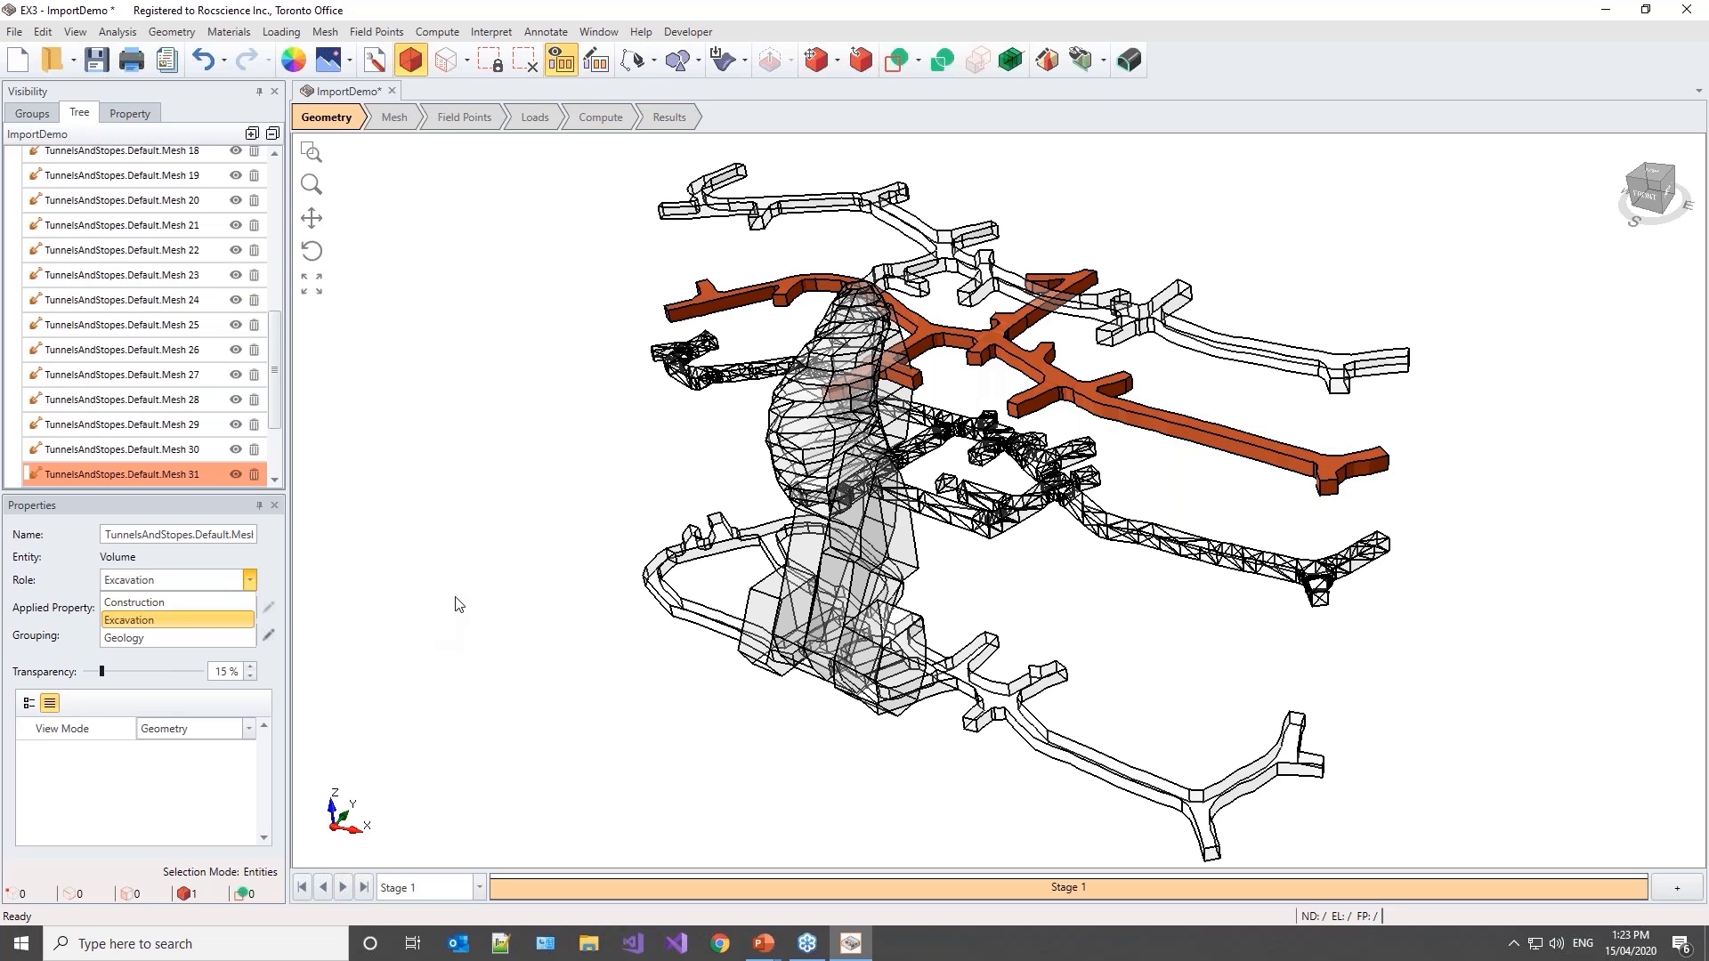
pyautogui.click(532, 541)
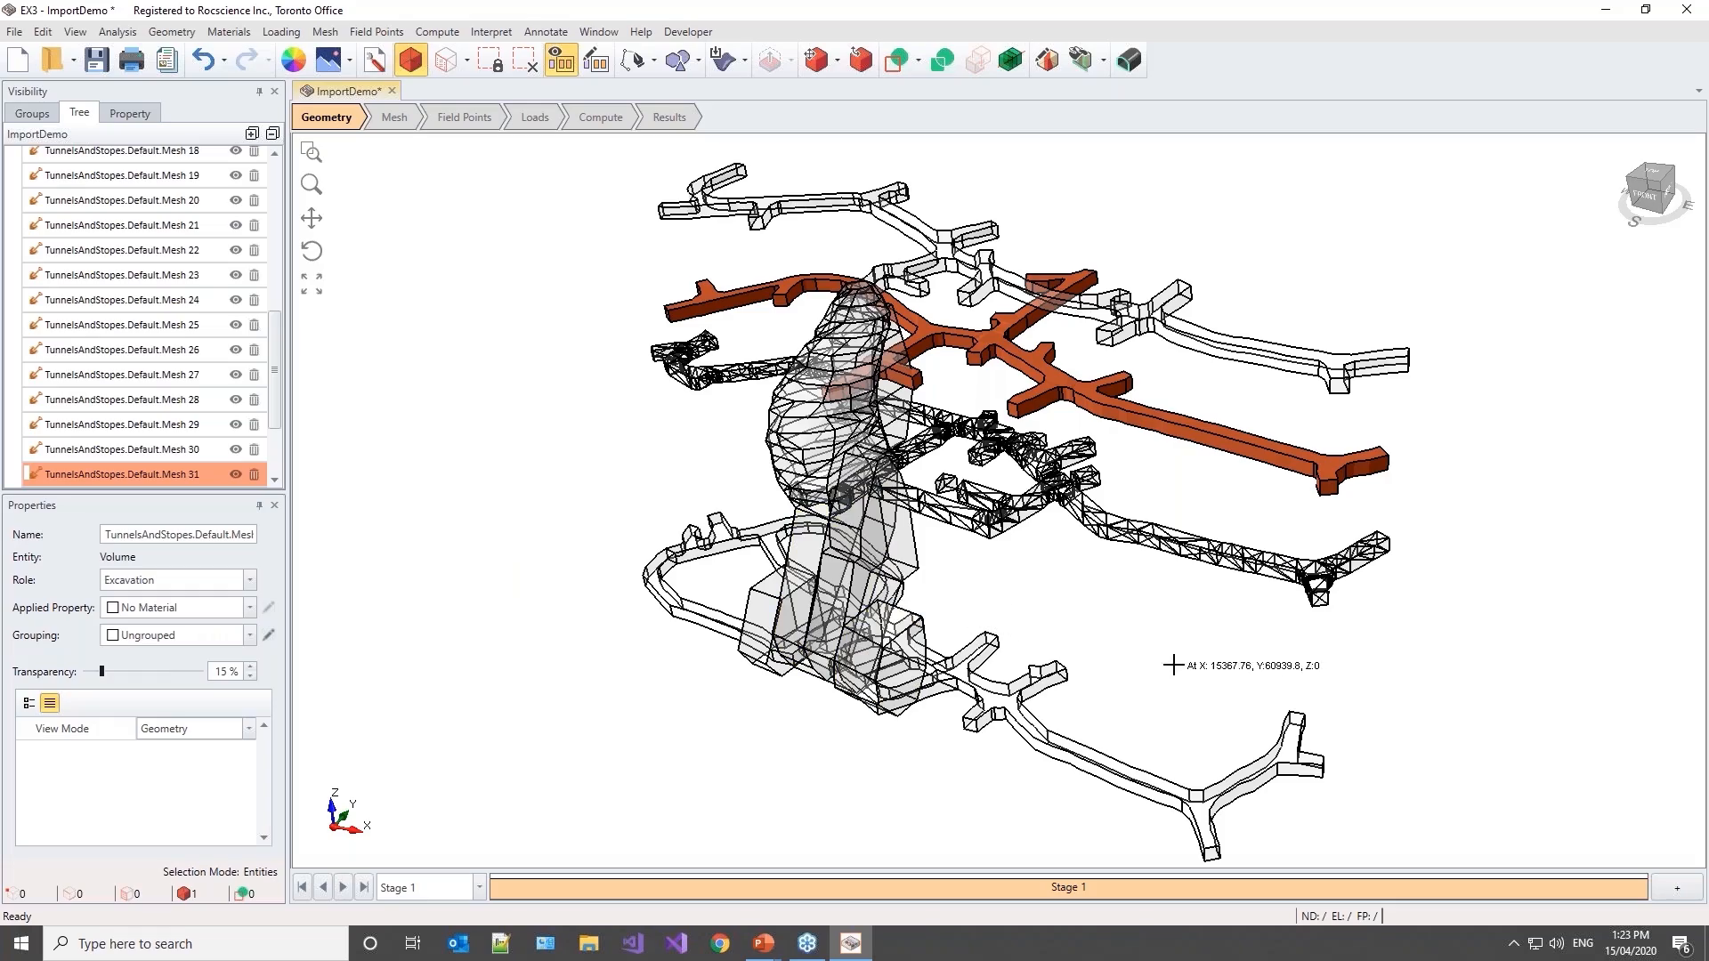
# Step: Create a convex hull between the two facing end faces at the gap in the densely meshed tunnel's short drift
pyautogui.moveTo(1045, 615); pyautogui.dragTo(1099, 632, button='middle')
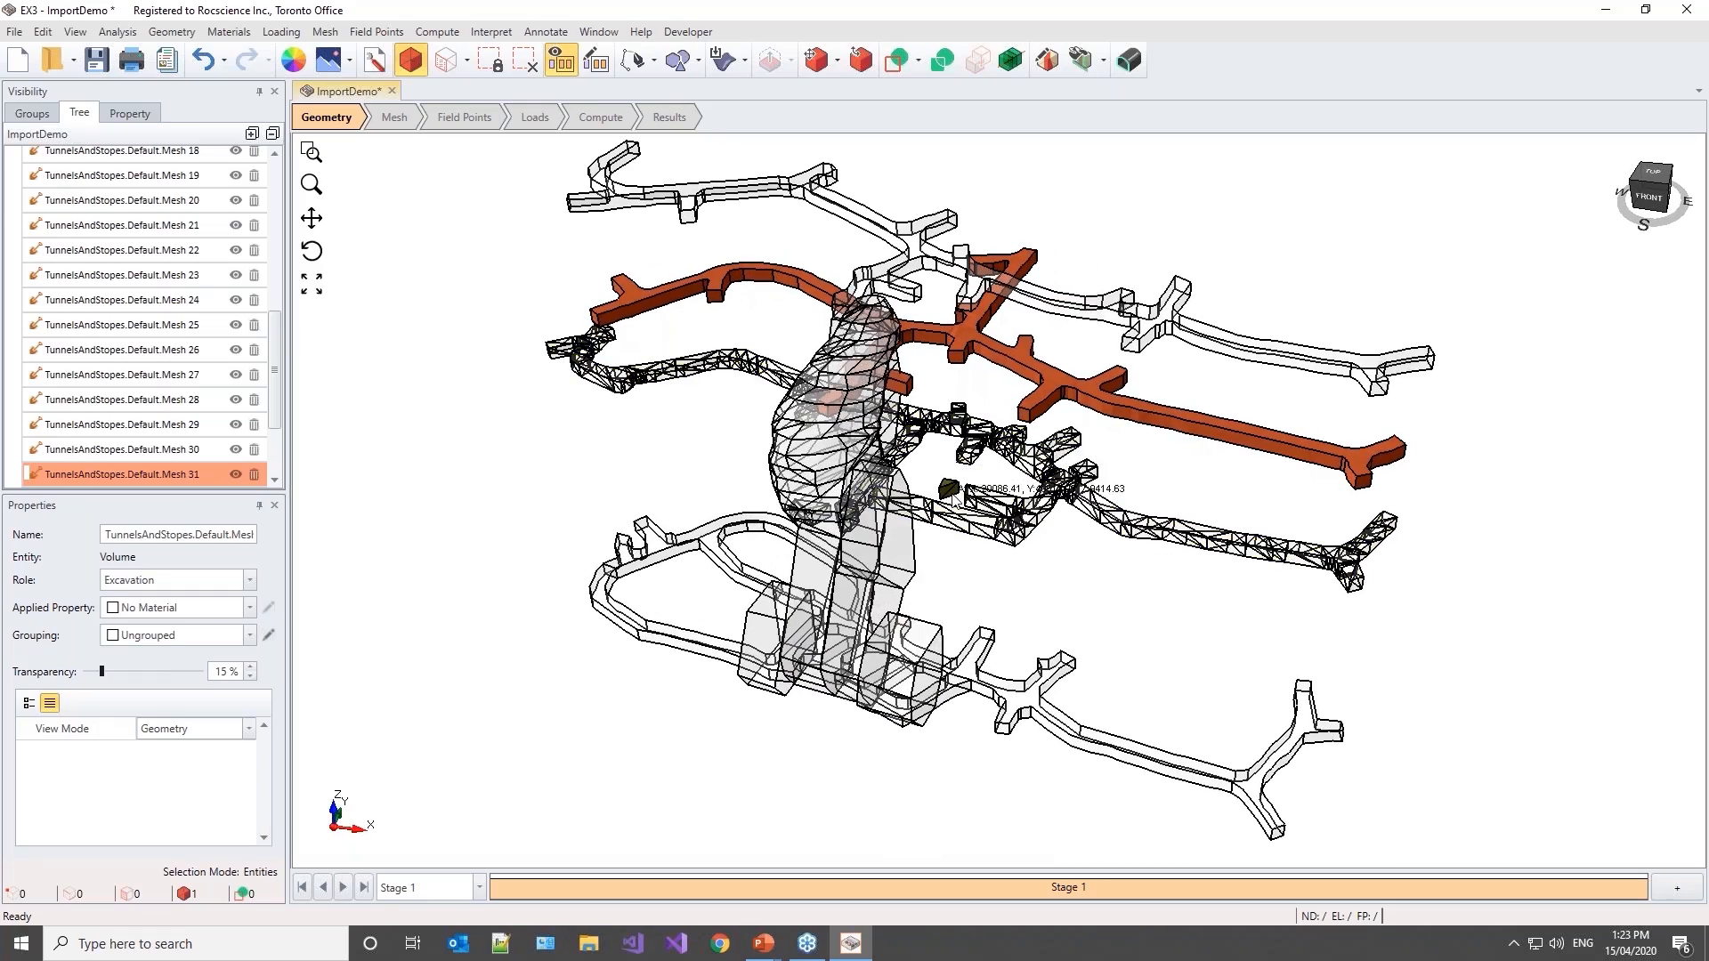
pyautogui.scroll(5, 948, 488)
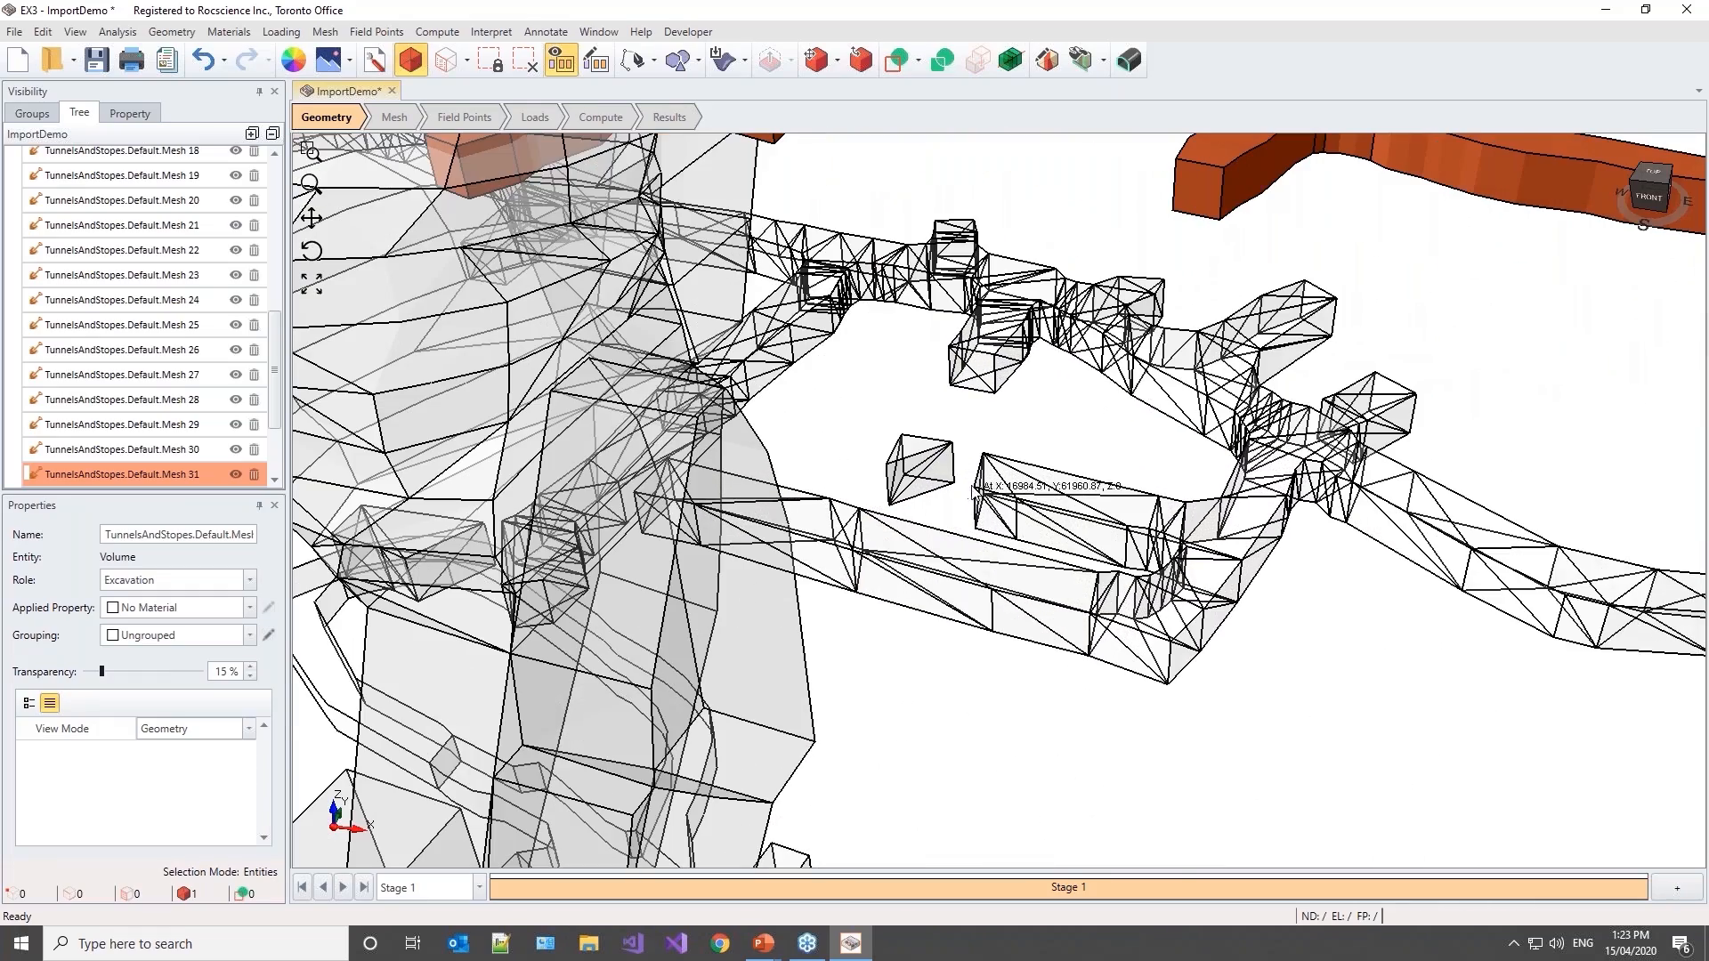
pyautogui.scroll(-5, 1077, 504)
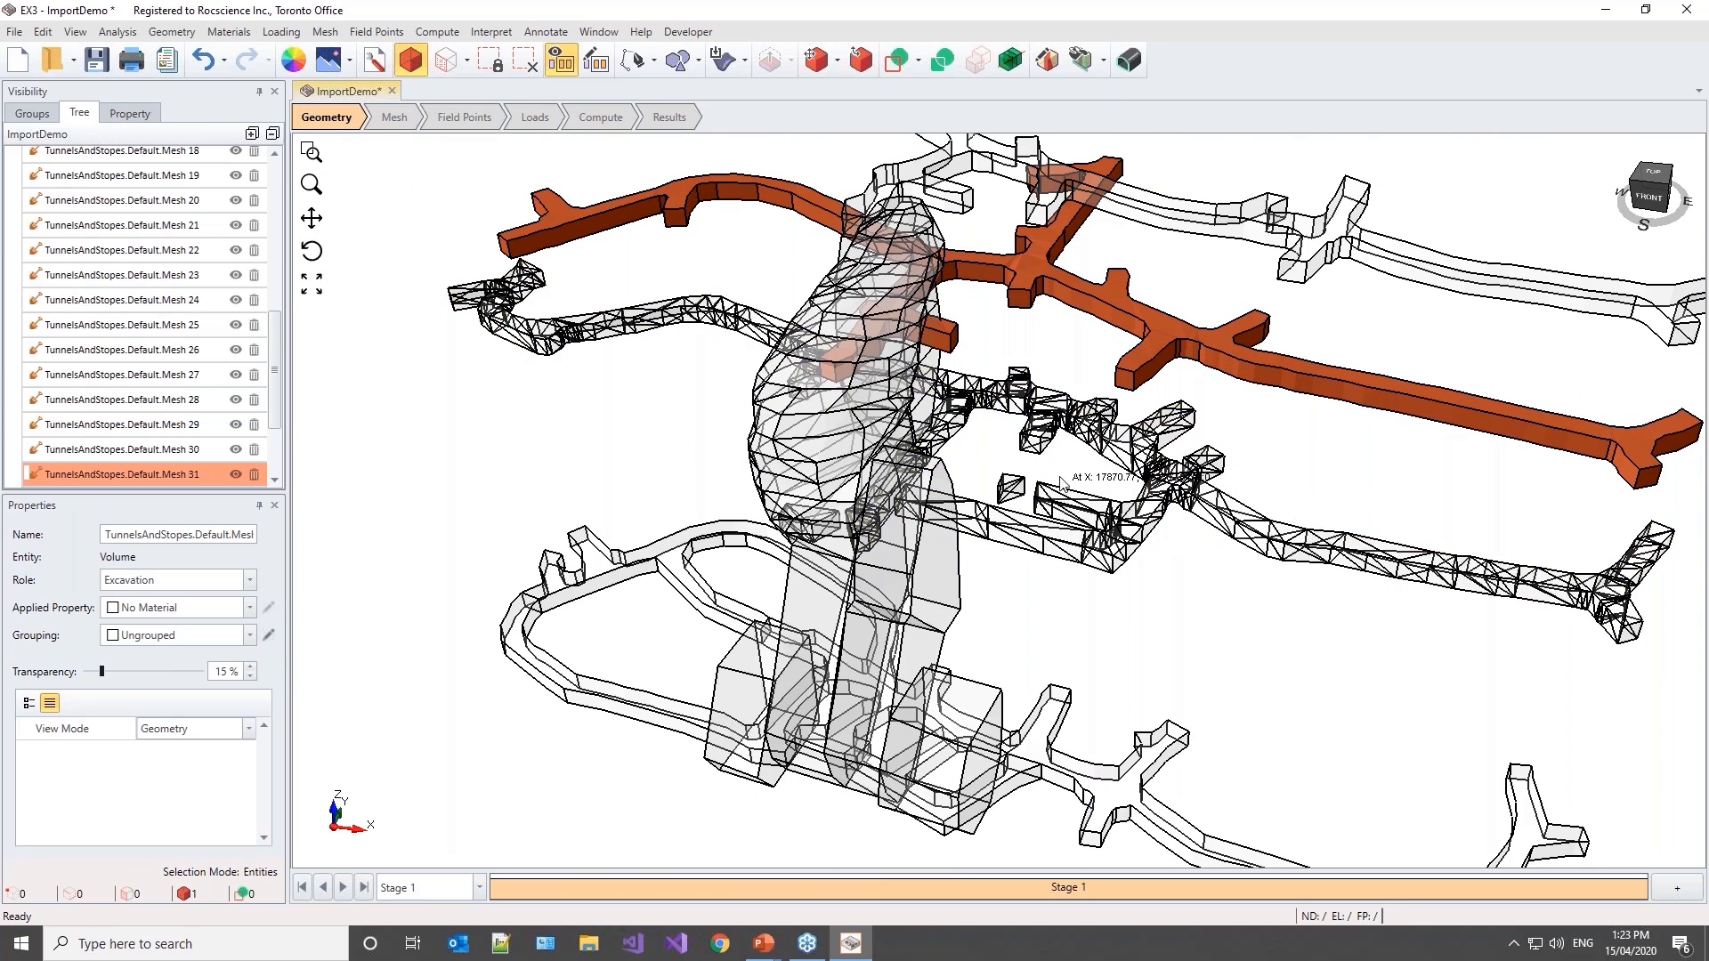
pyautogui.scroll(4, 1062, 484)
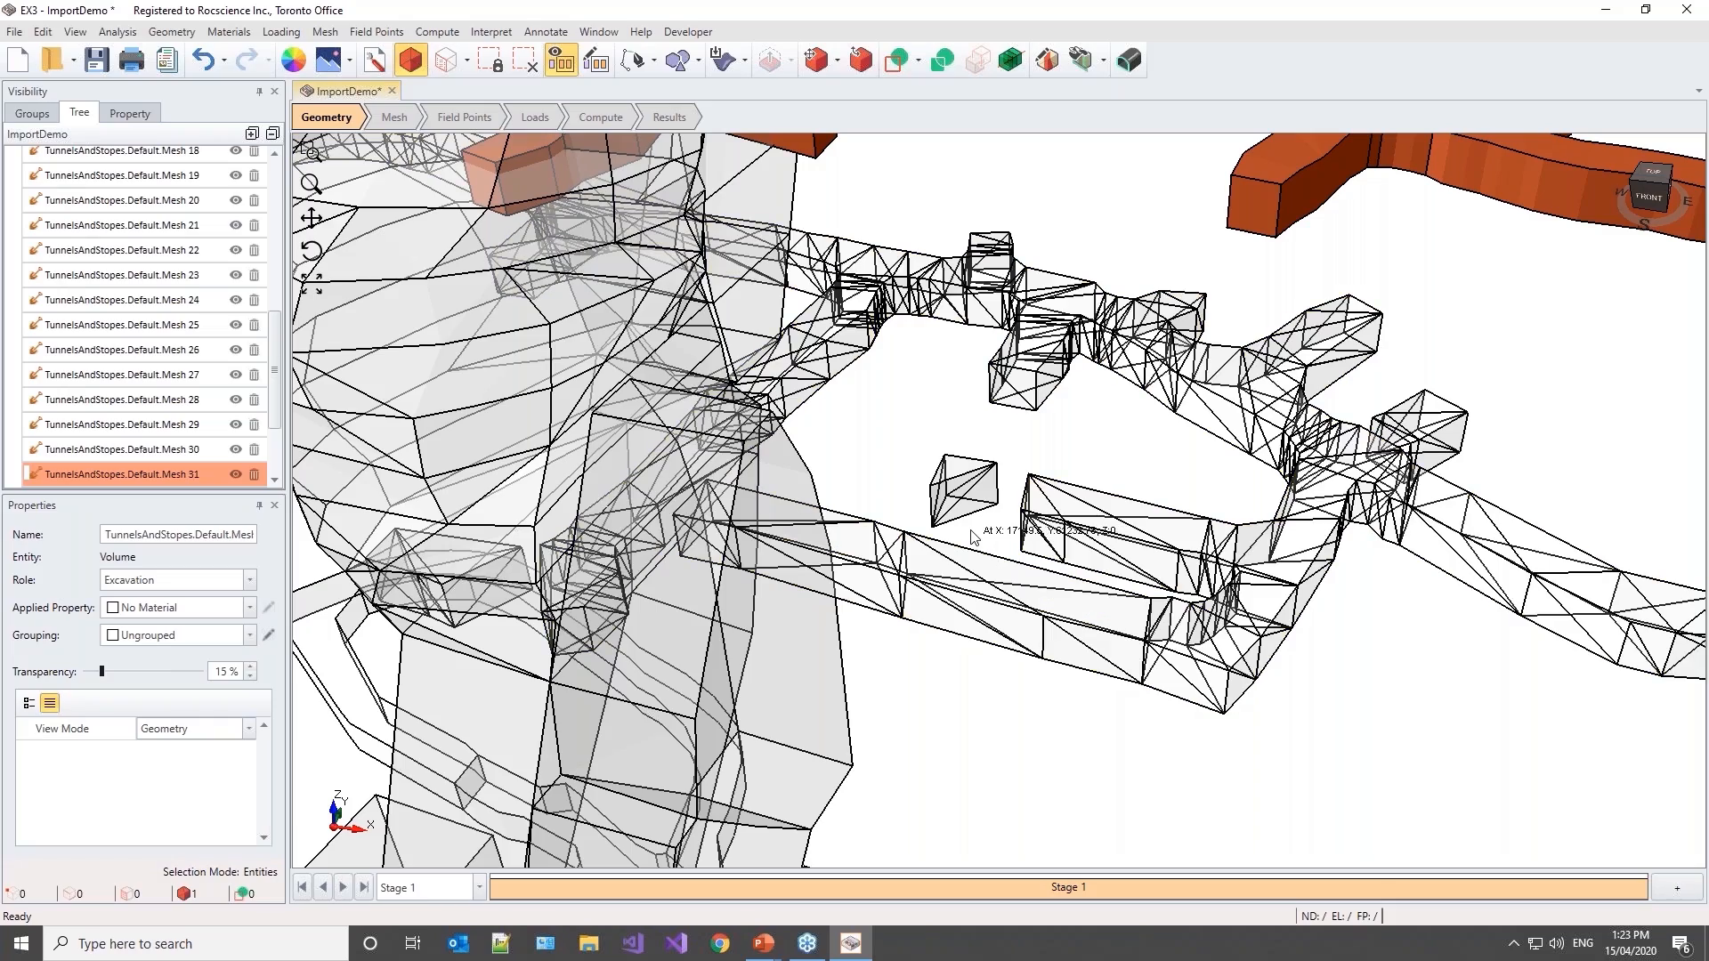
pyautogui.moveTo(970, 532); pyautogui.dragTo(1034, 527, button='middle')
pyautogui.click(448, 64)
pyautogui.click(911, 472)
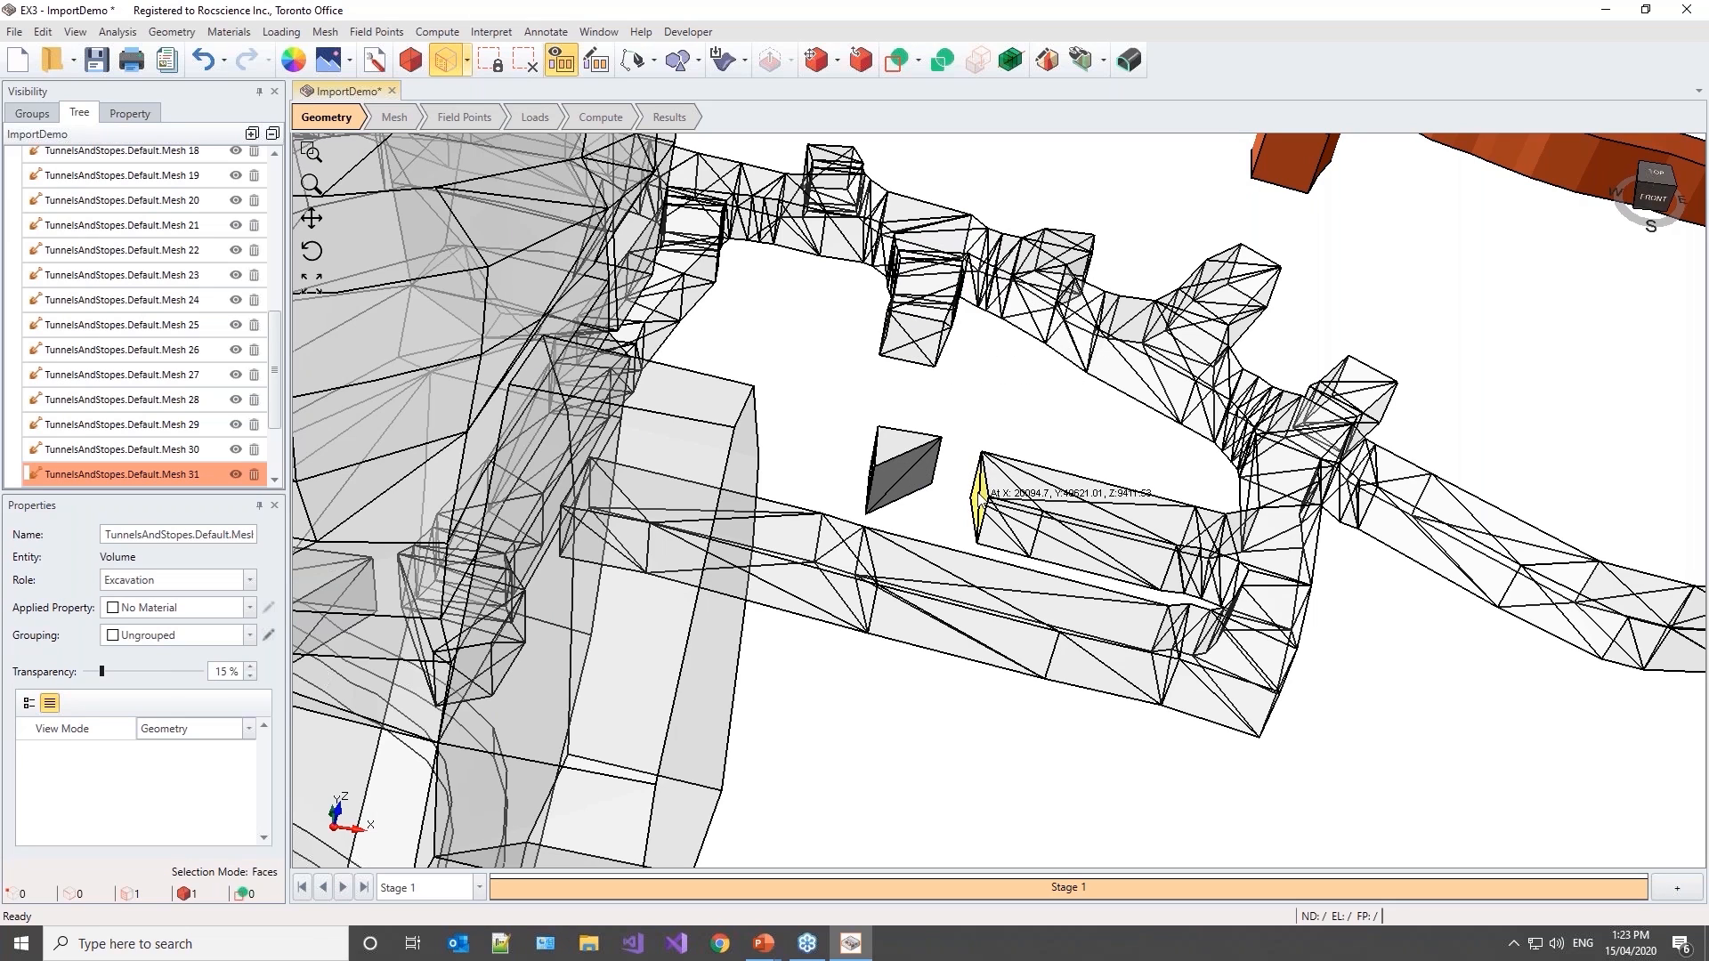
pyautogui.click(1034, 400)
pyautogui.click(903, 473)
pyautogui.keyDown('ctrl'); pyautogui.click(978, 499); pyautogui.keyUp('ctrl')
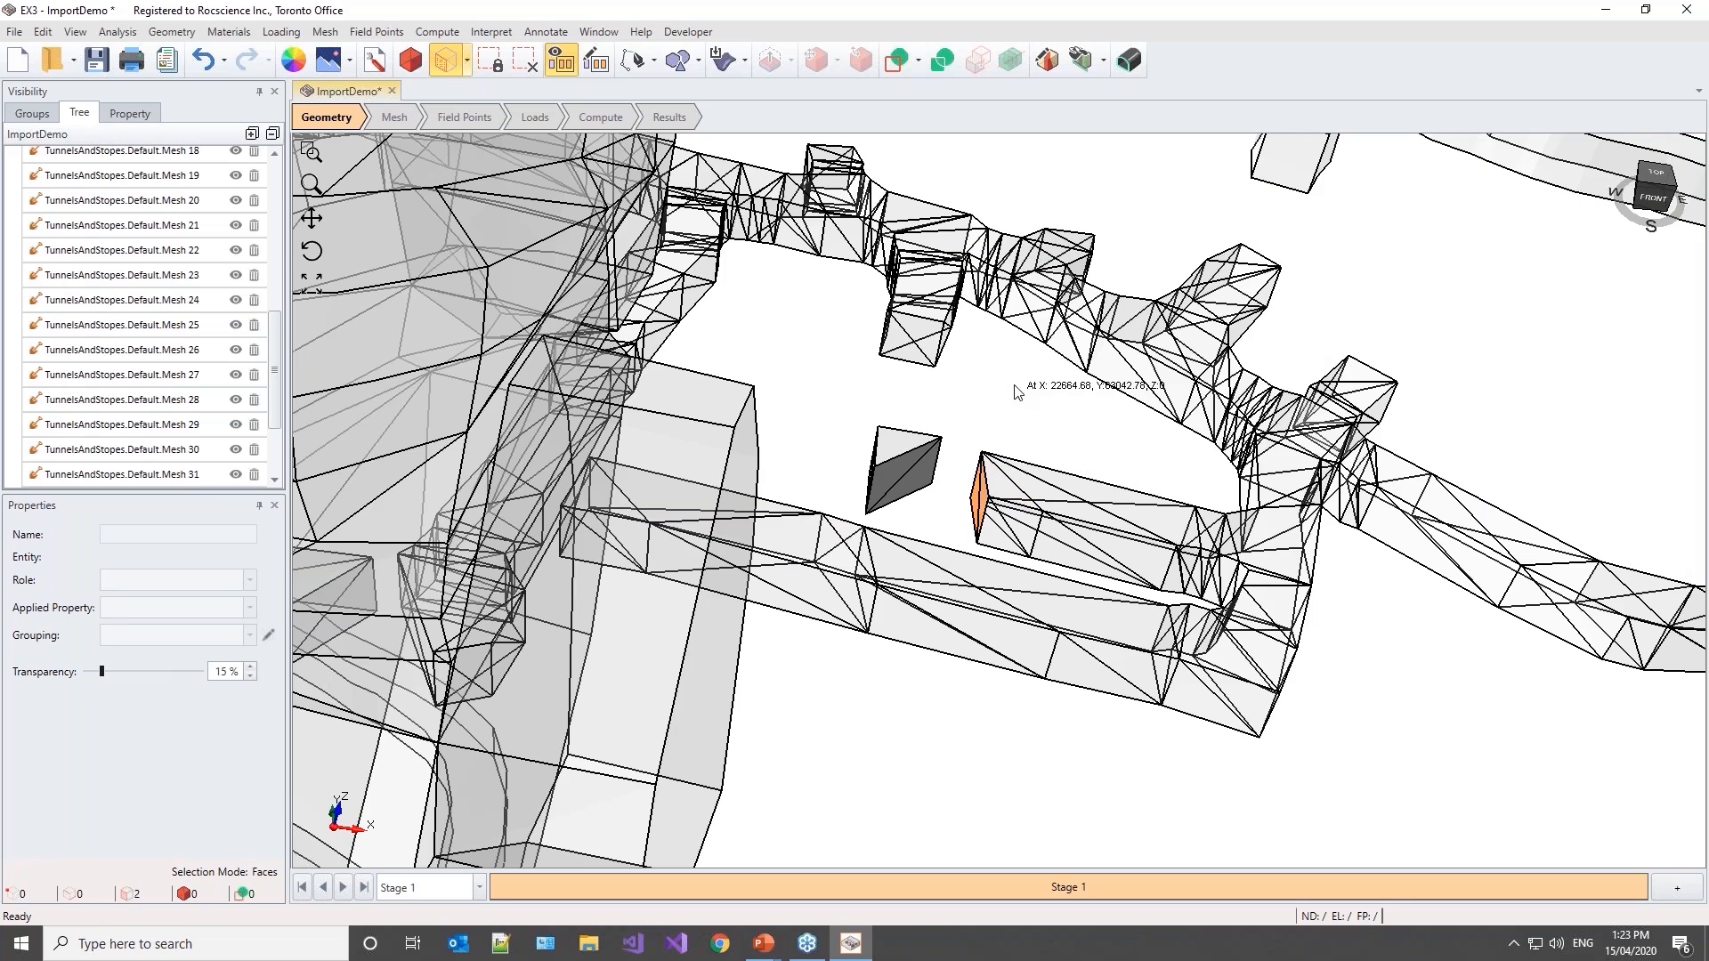
pyautogui.click(171, 31)
pyautogui.moveTo(203, 199)
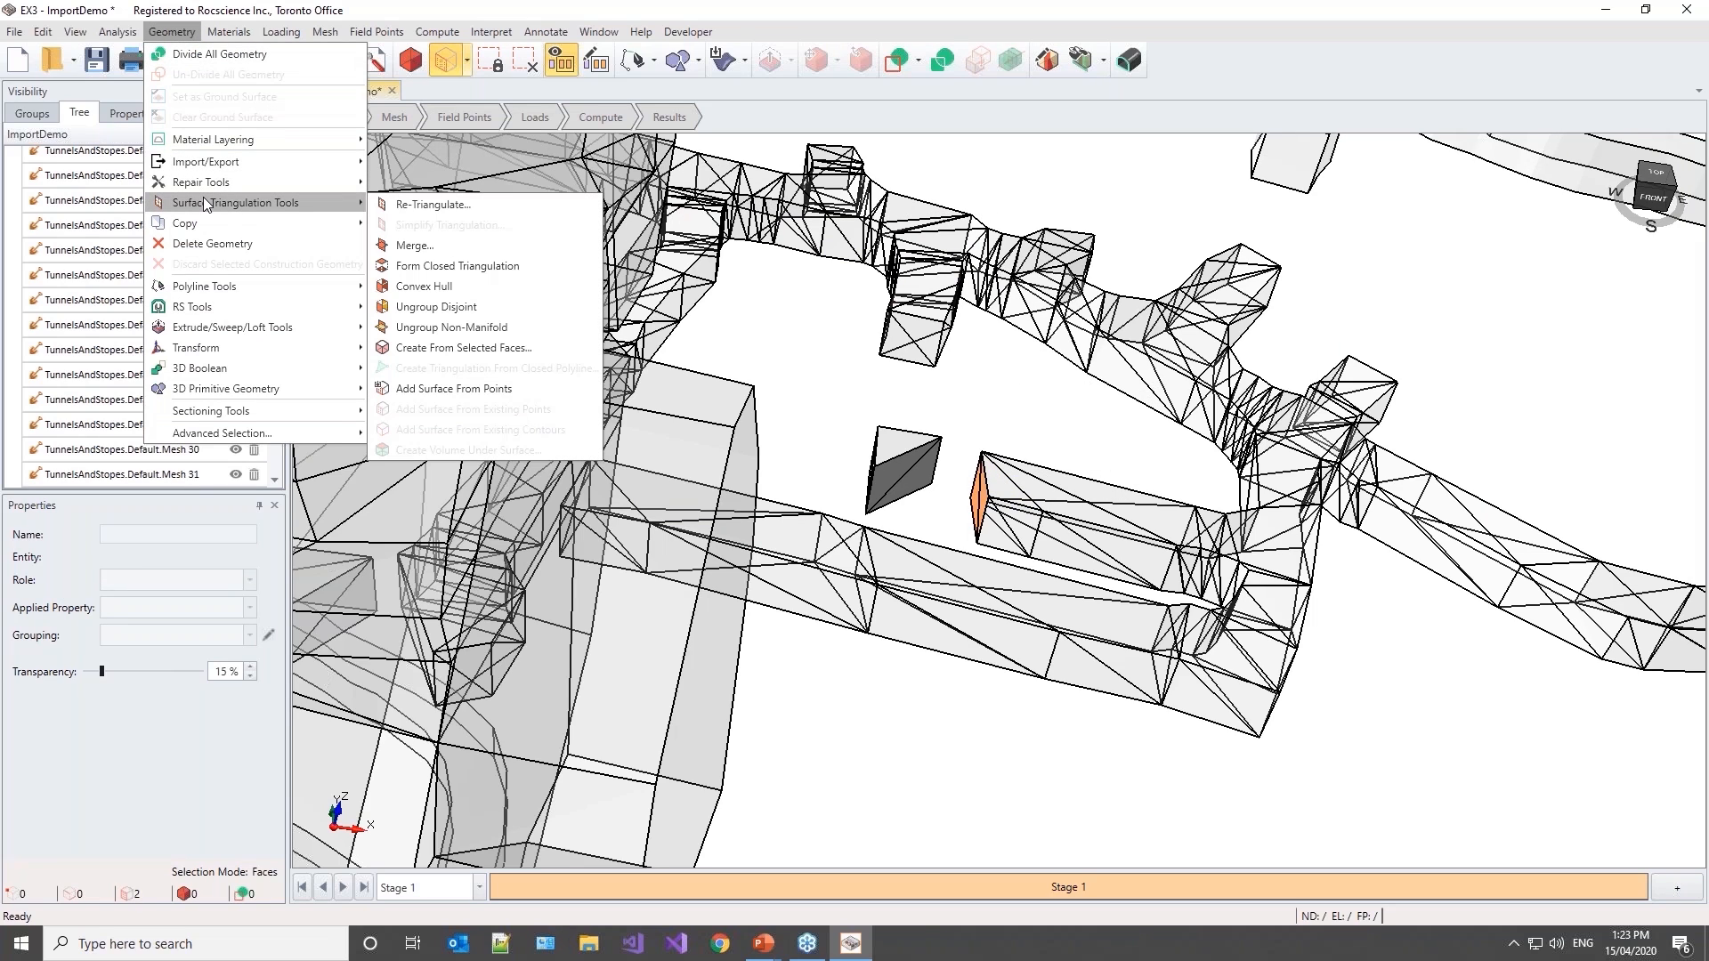
pyautogui.click(461, 286)
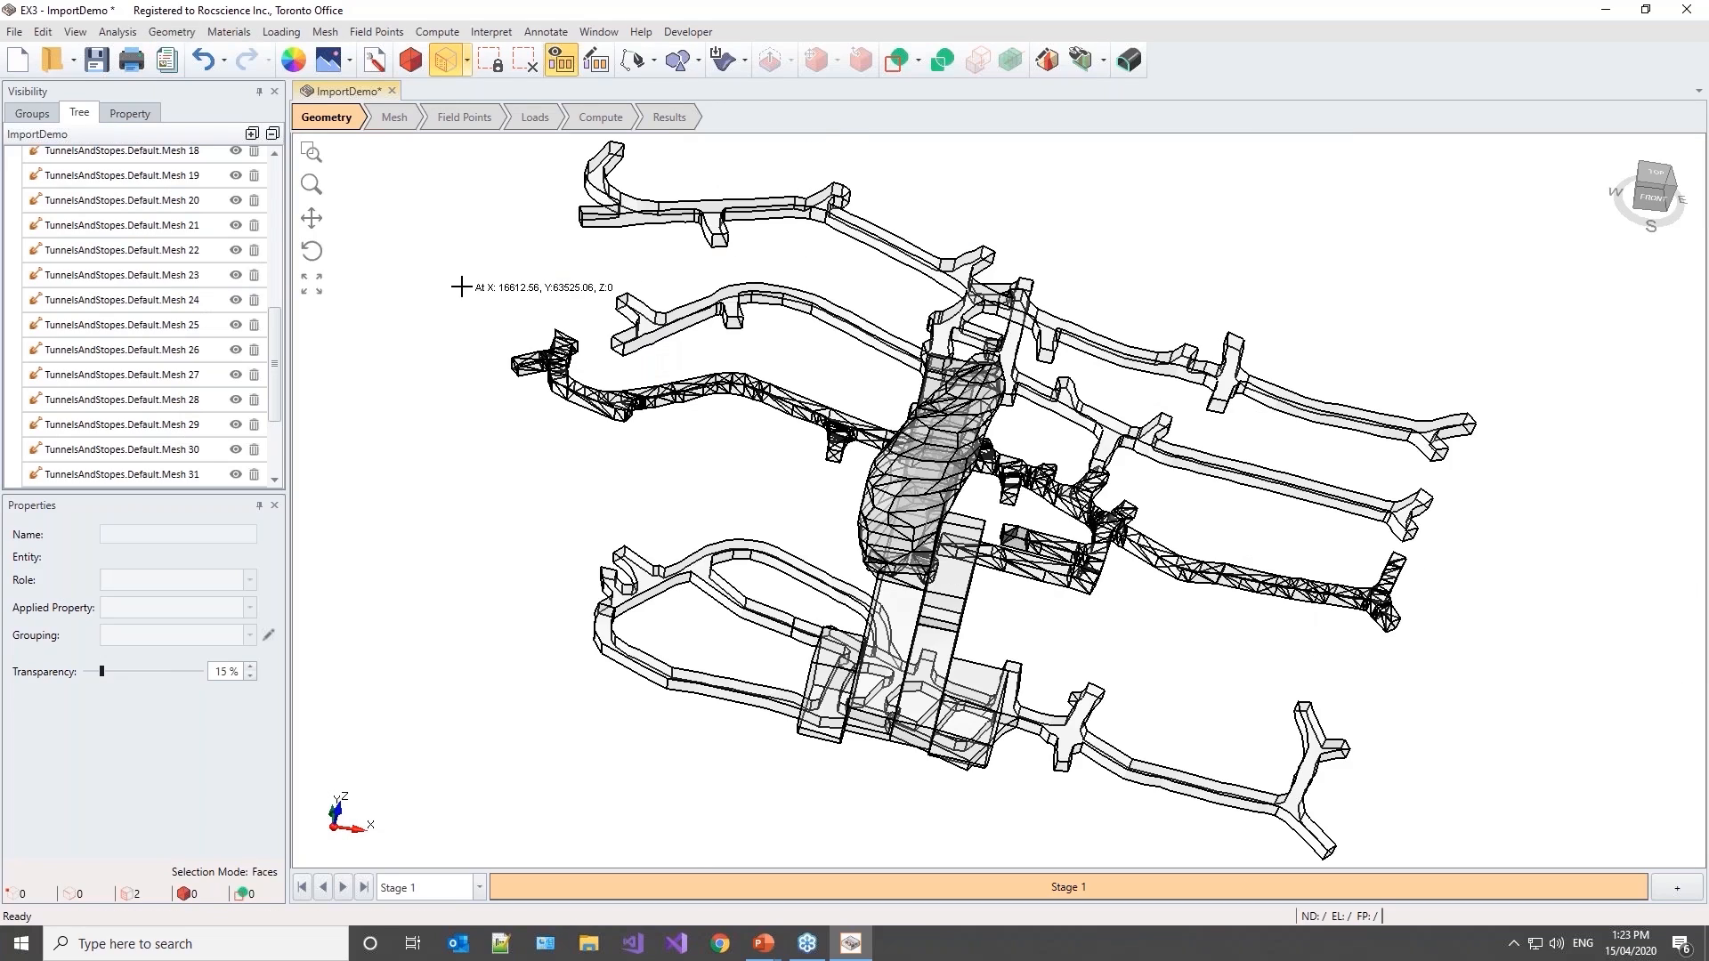
# Step: Set the role of the convex hull bridging the drift gap to Excavation and its applied property to No Material
pyautogui.scroll(10, 1154, 616)
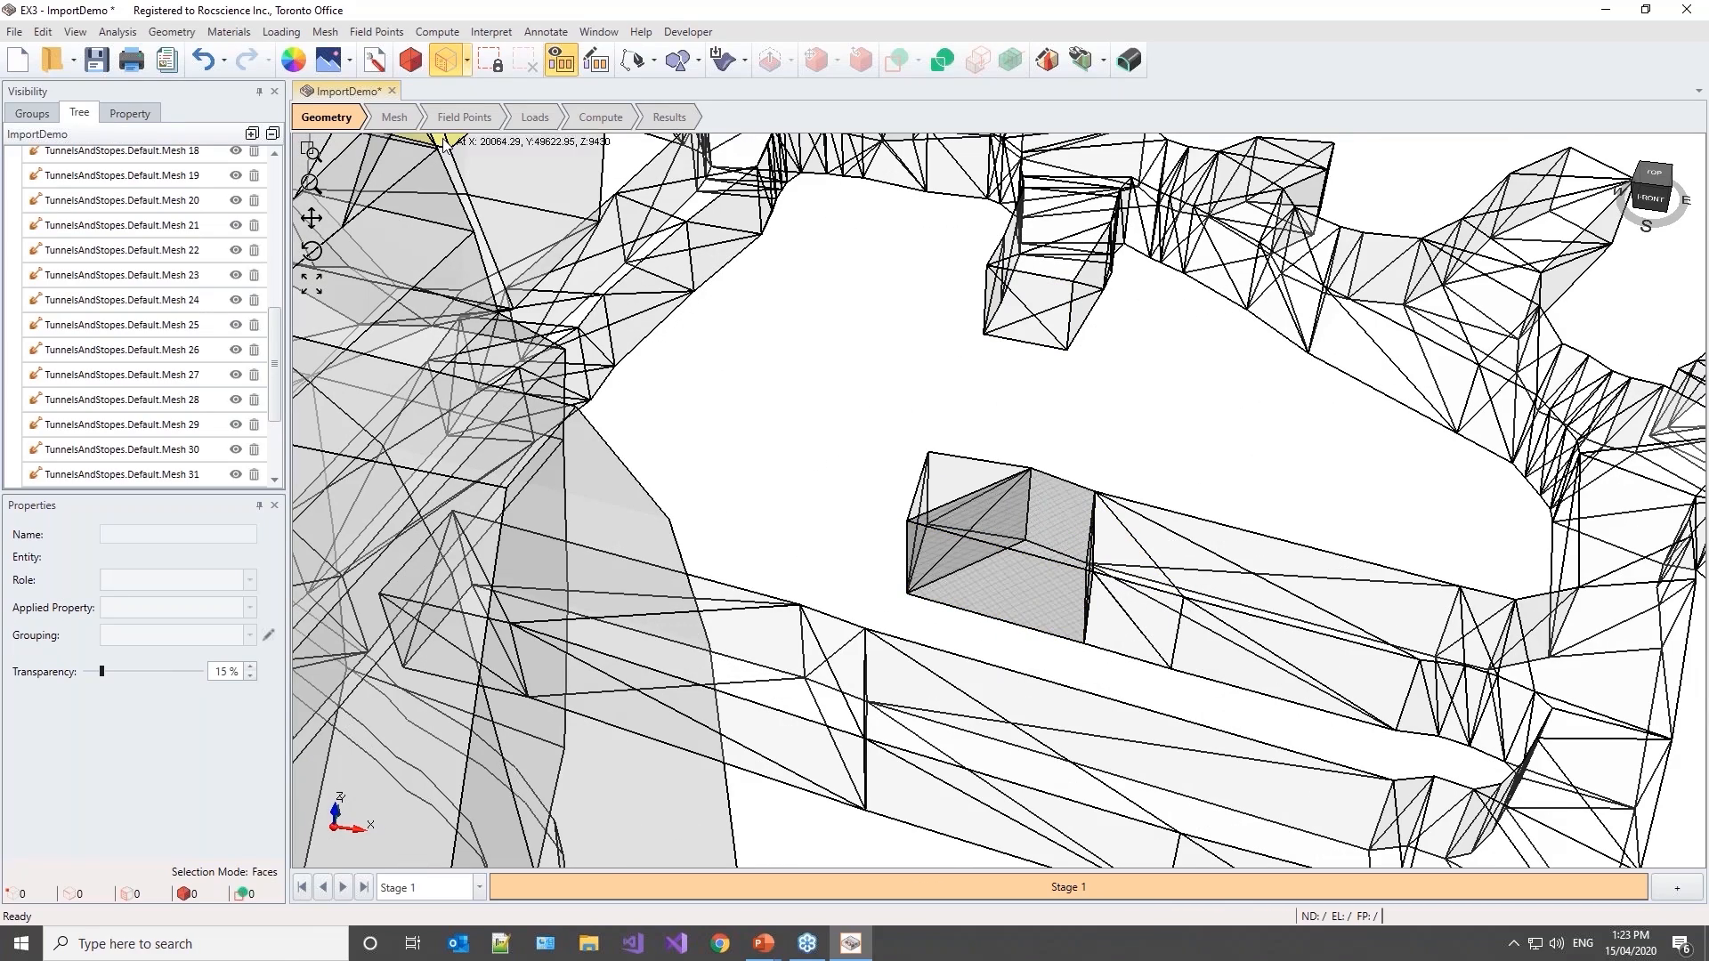
pyautogui.click(410, 59)
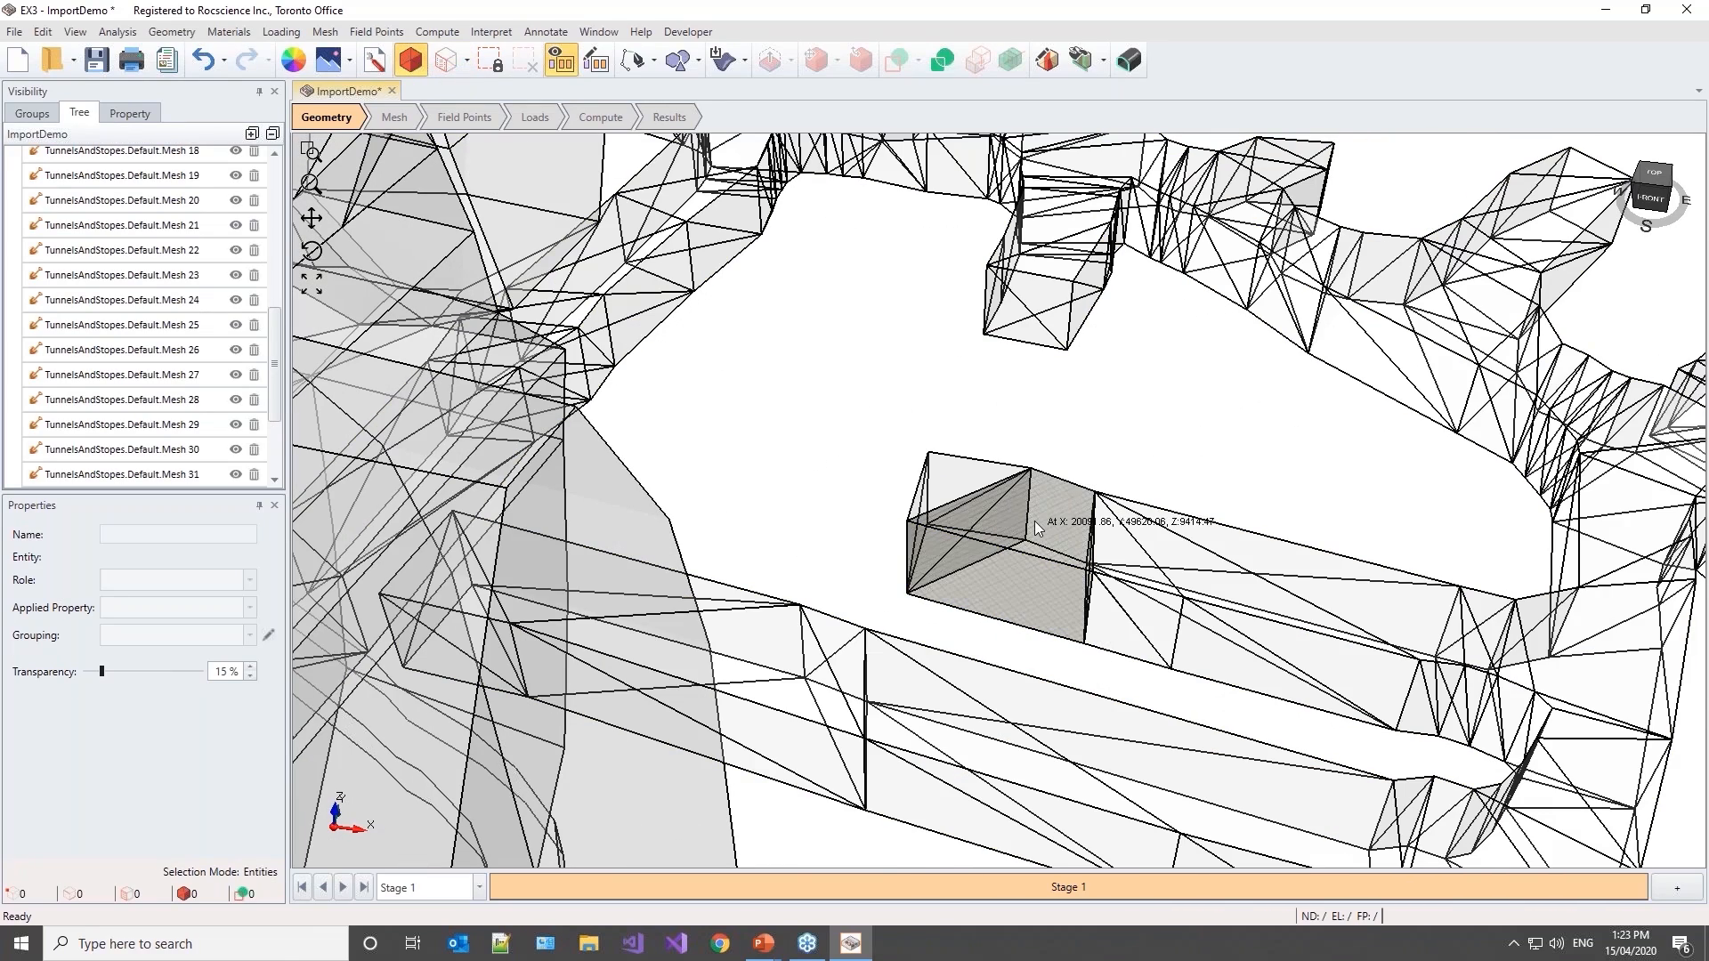
pyautogui.click(1034, 521)
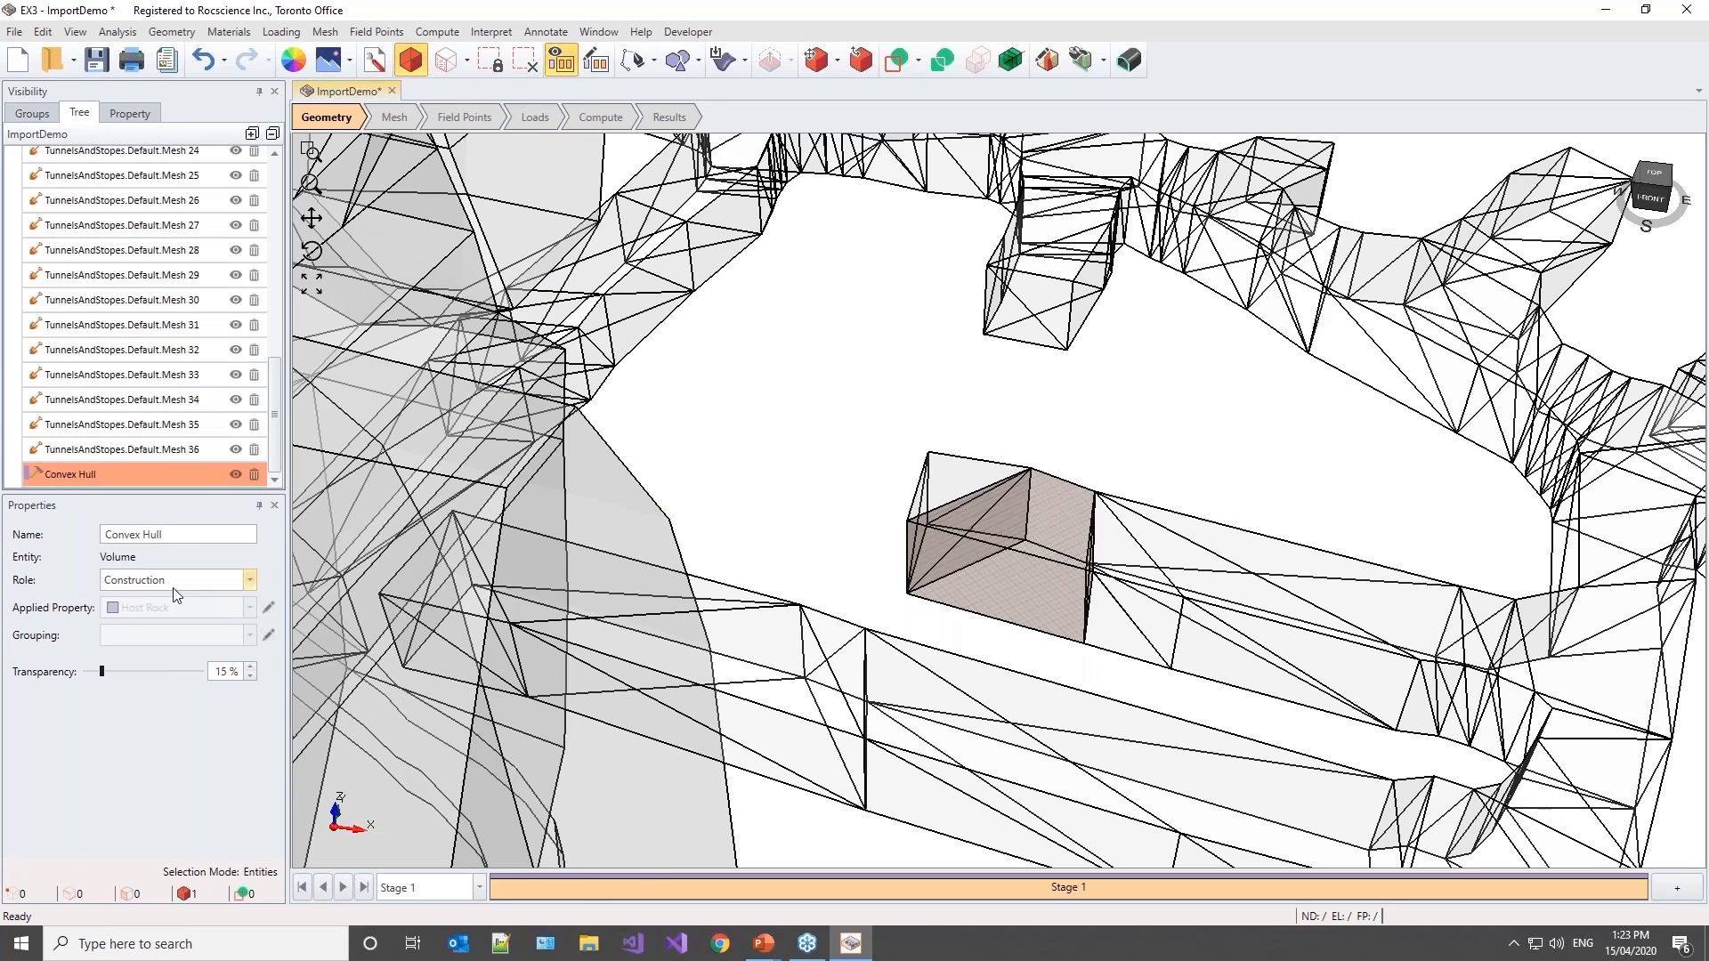
pyautogui.click(178, 580)
pyautogui.click(146, 620)
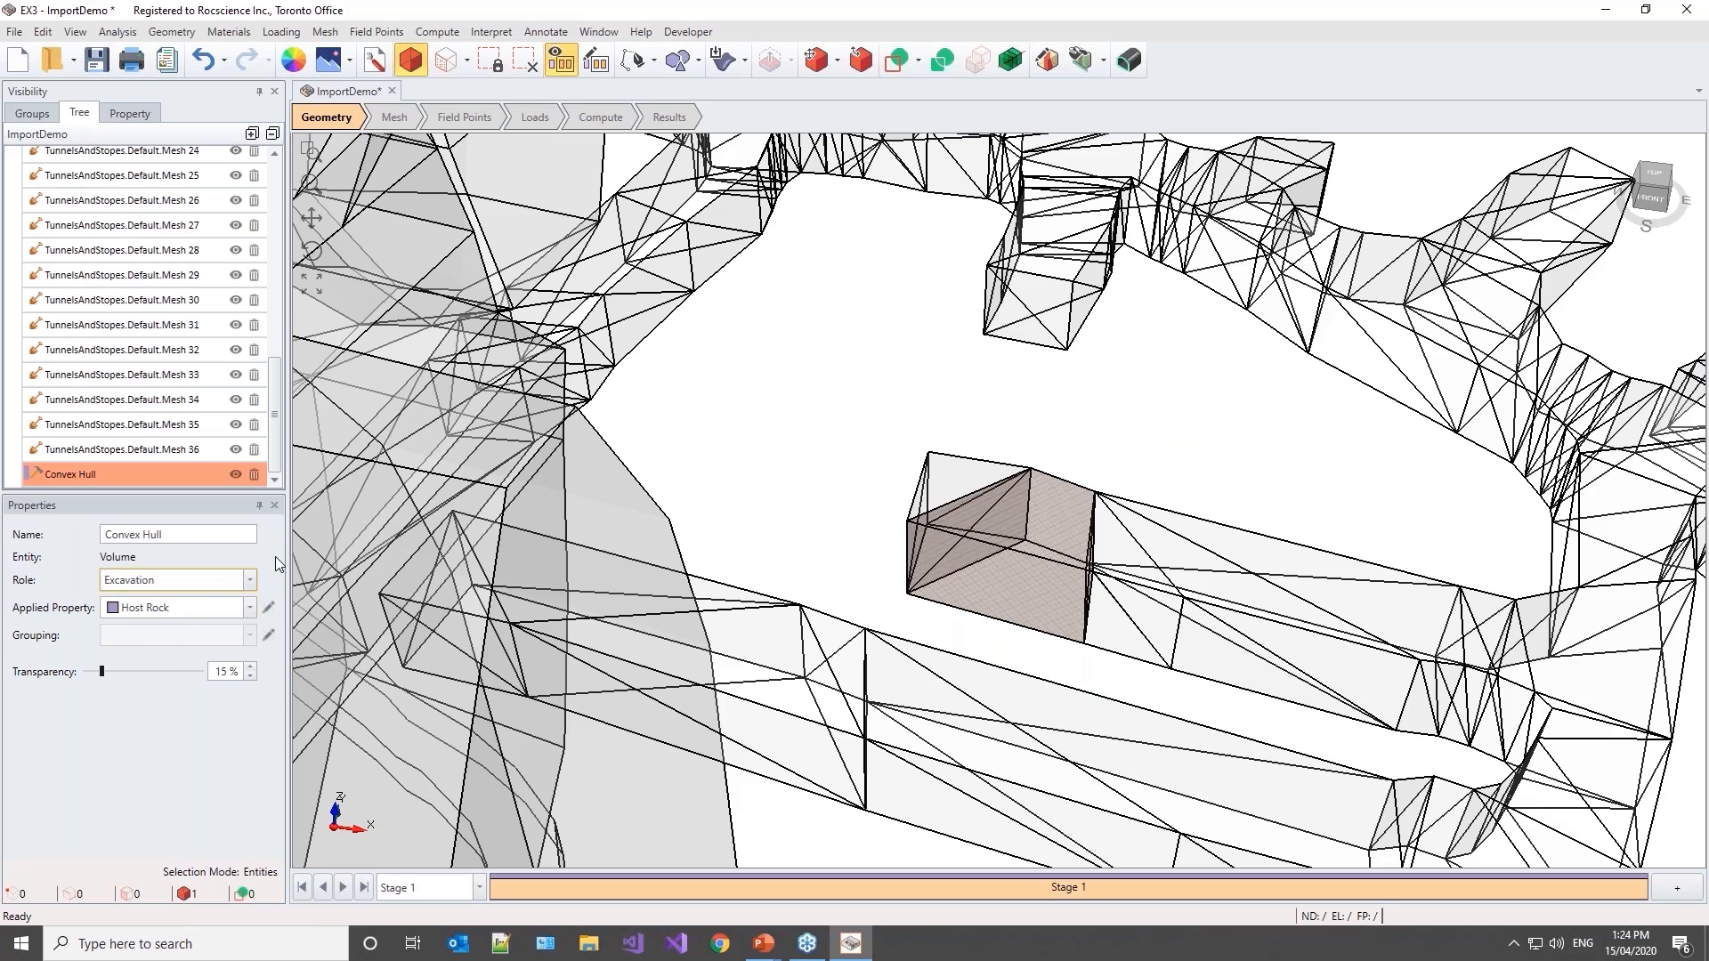
pyautogui.click(155, 609)
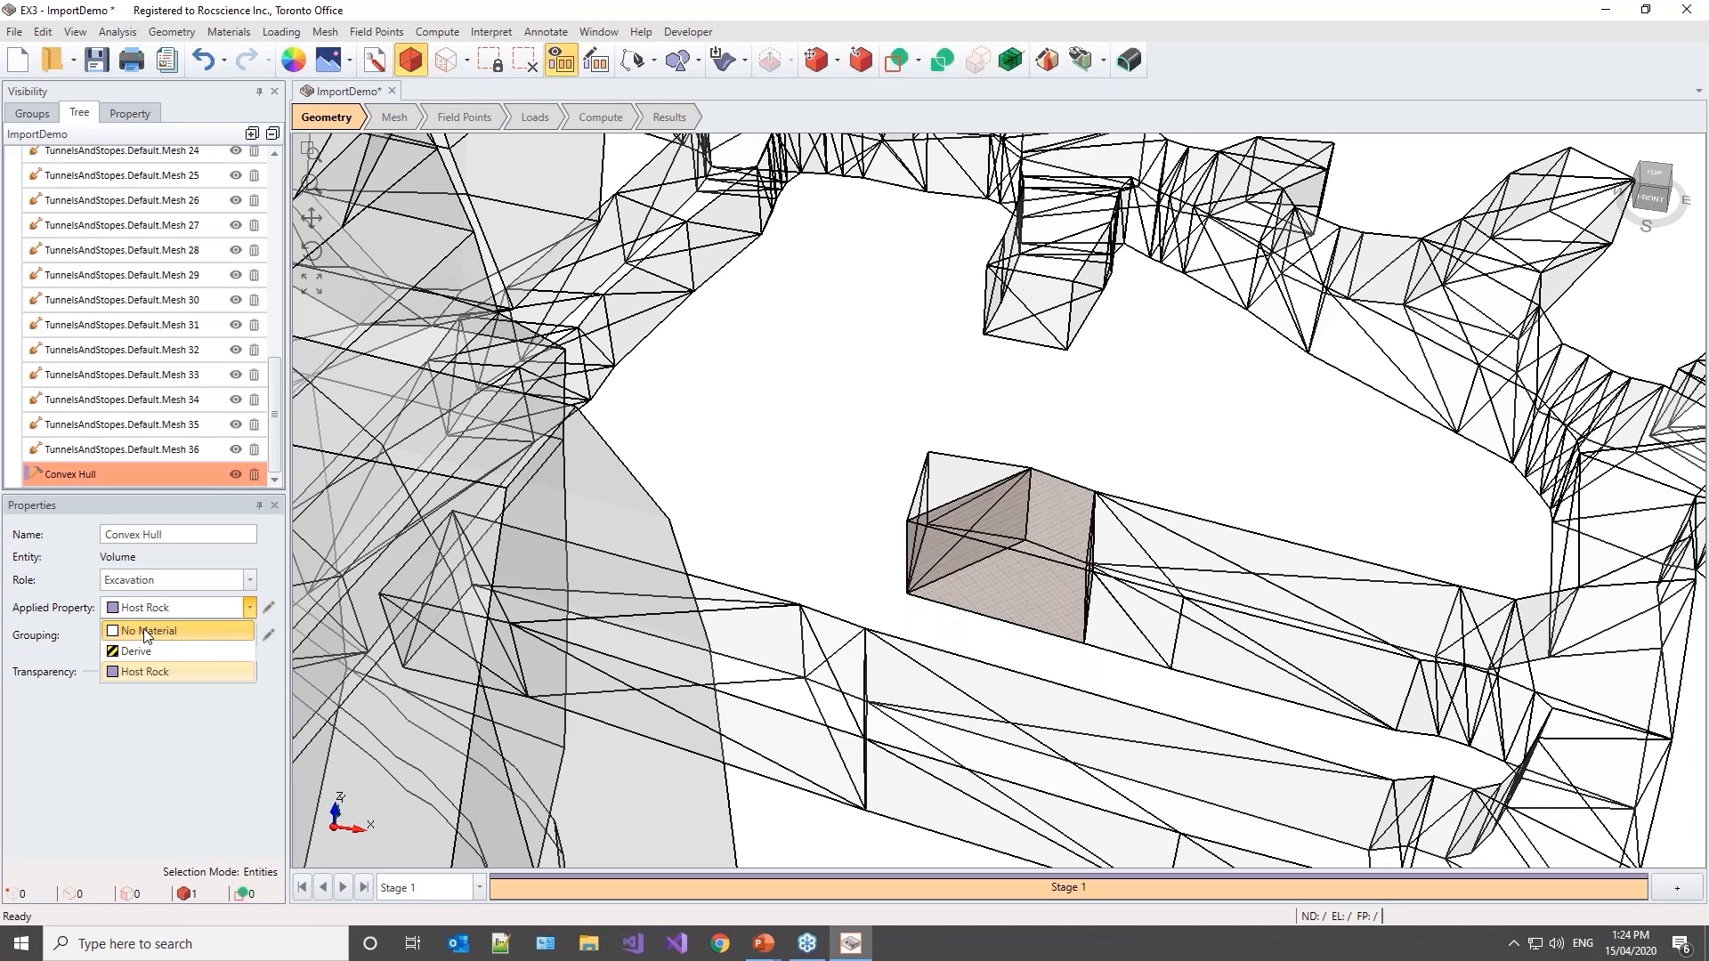
pyautogui.click(147, 628)
pyautogui.click(739, 505)
# Step: Create a second convex hull between the densely meshed tunnel's wall and the facing end of the detached side stub
pyautogui.scroll(-5, 813, 496)
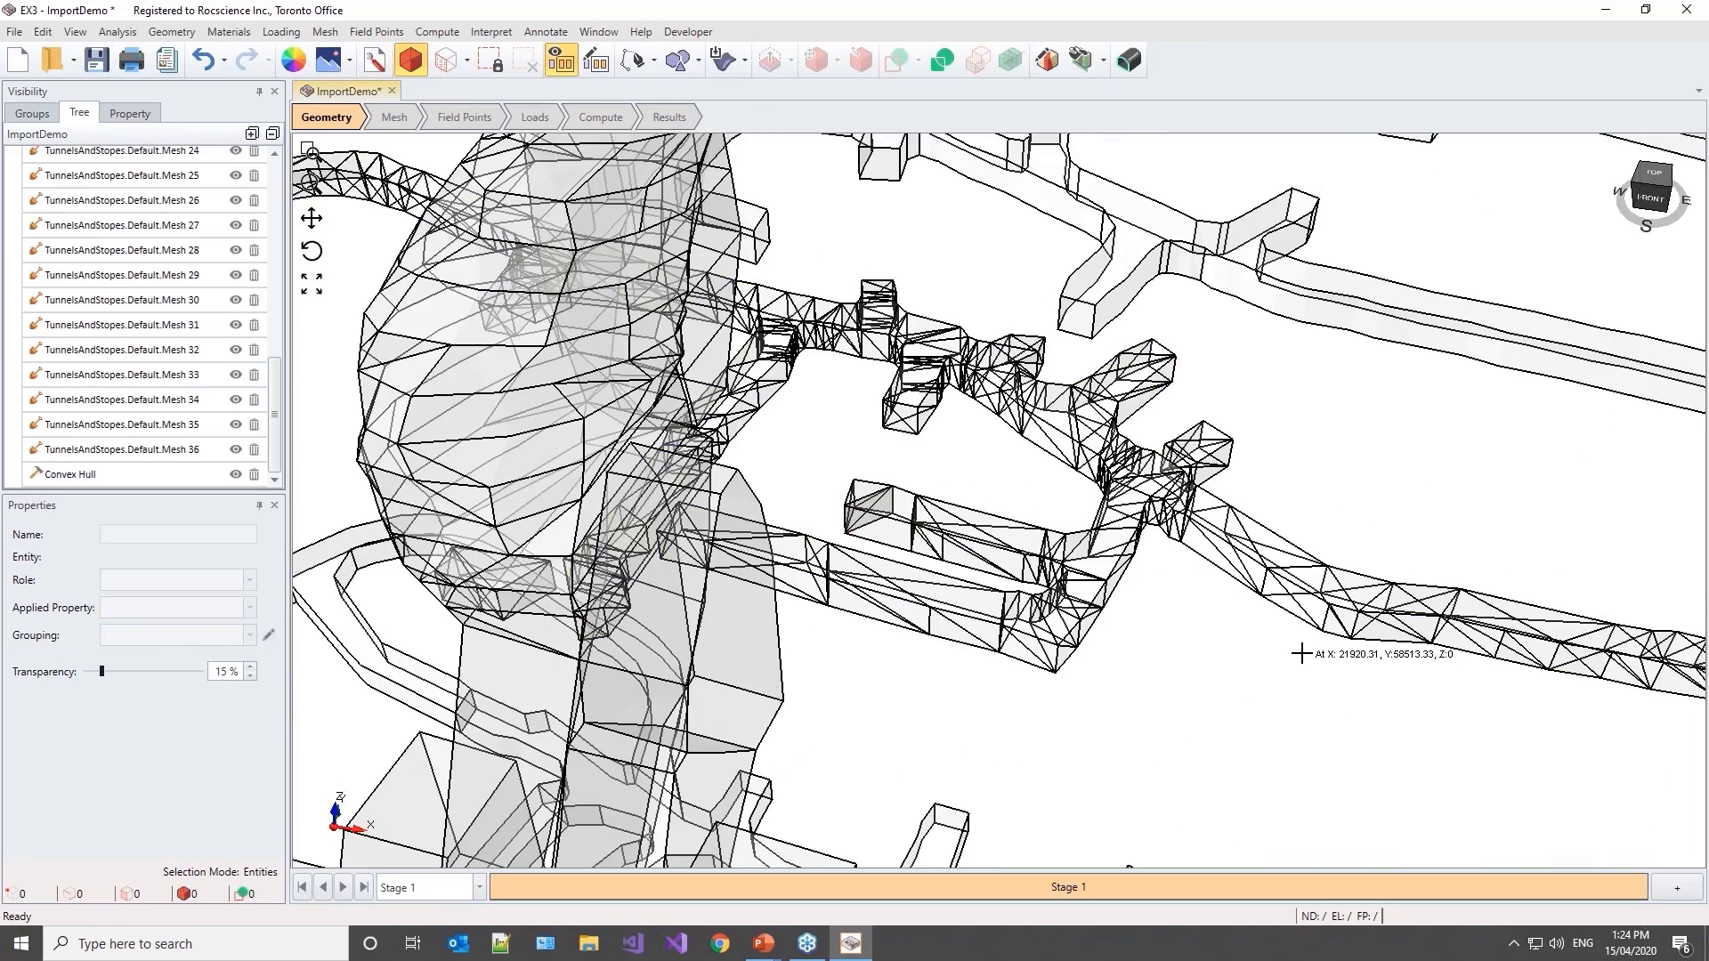
pyautogui.moveTo(1301, 655); pyautogui.dragTo(937, 673, button='middle')
pyautogui.scroll(6, 1118, 579)
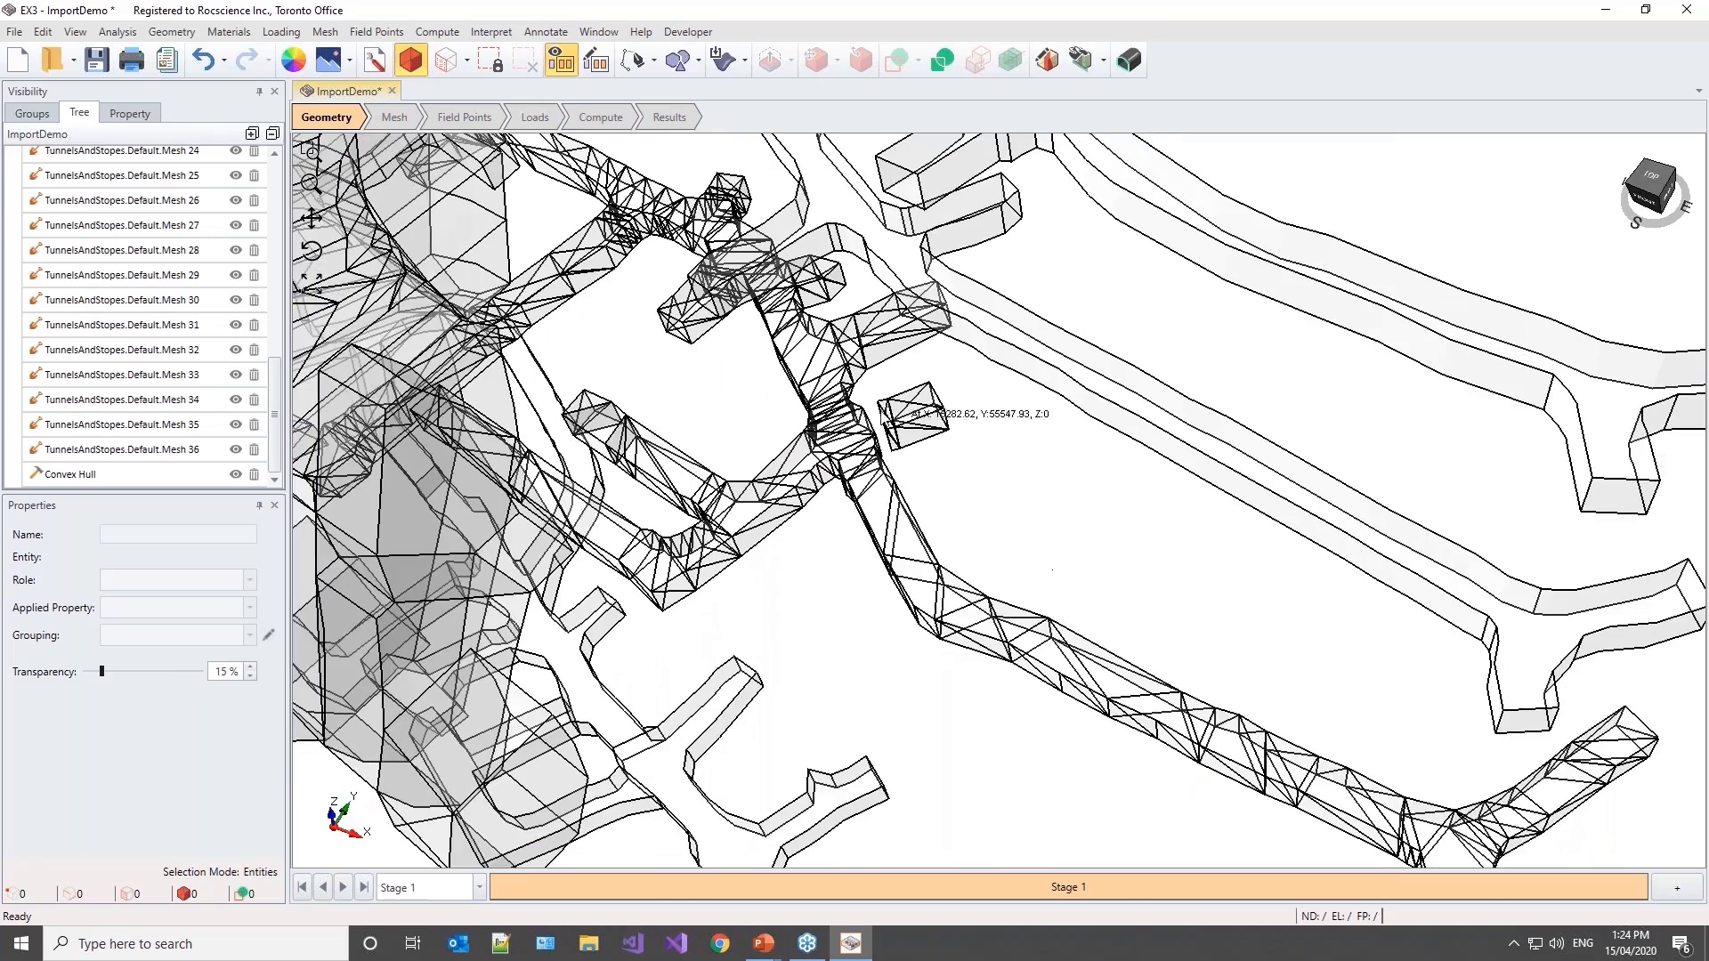
pyautogui.click(446, 60)
pyautogui.click(903, 478)
pyautogui.moveTo(1347, 614); pyautogui.dragTo(1126, 634)
pyautogui.click(921, 471)
pyautogui.moveTo(1019, 654); pyautogui.dragTo(1224, 657)
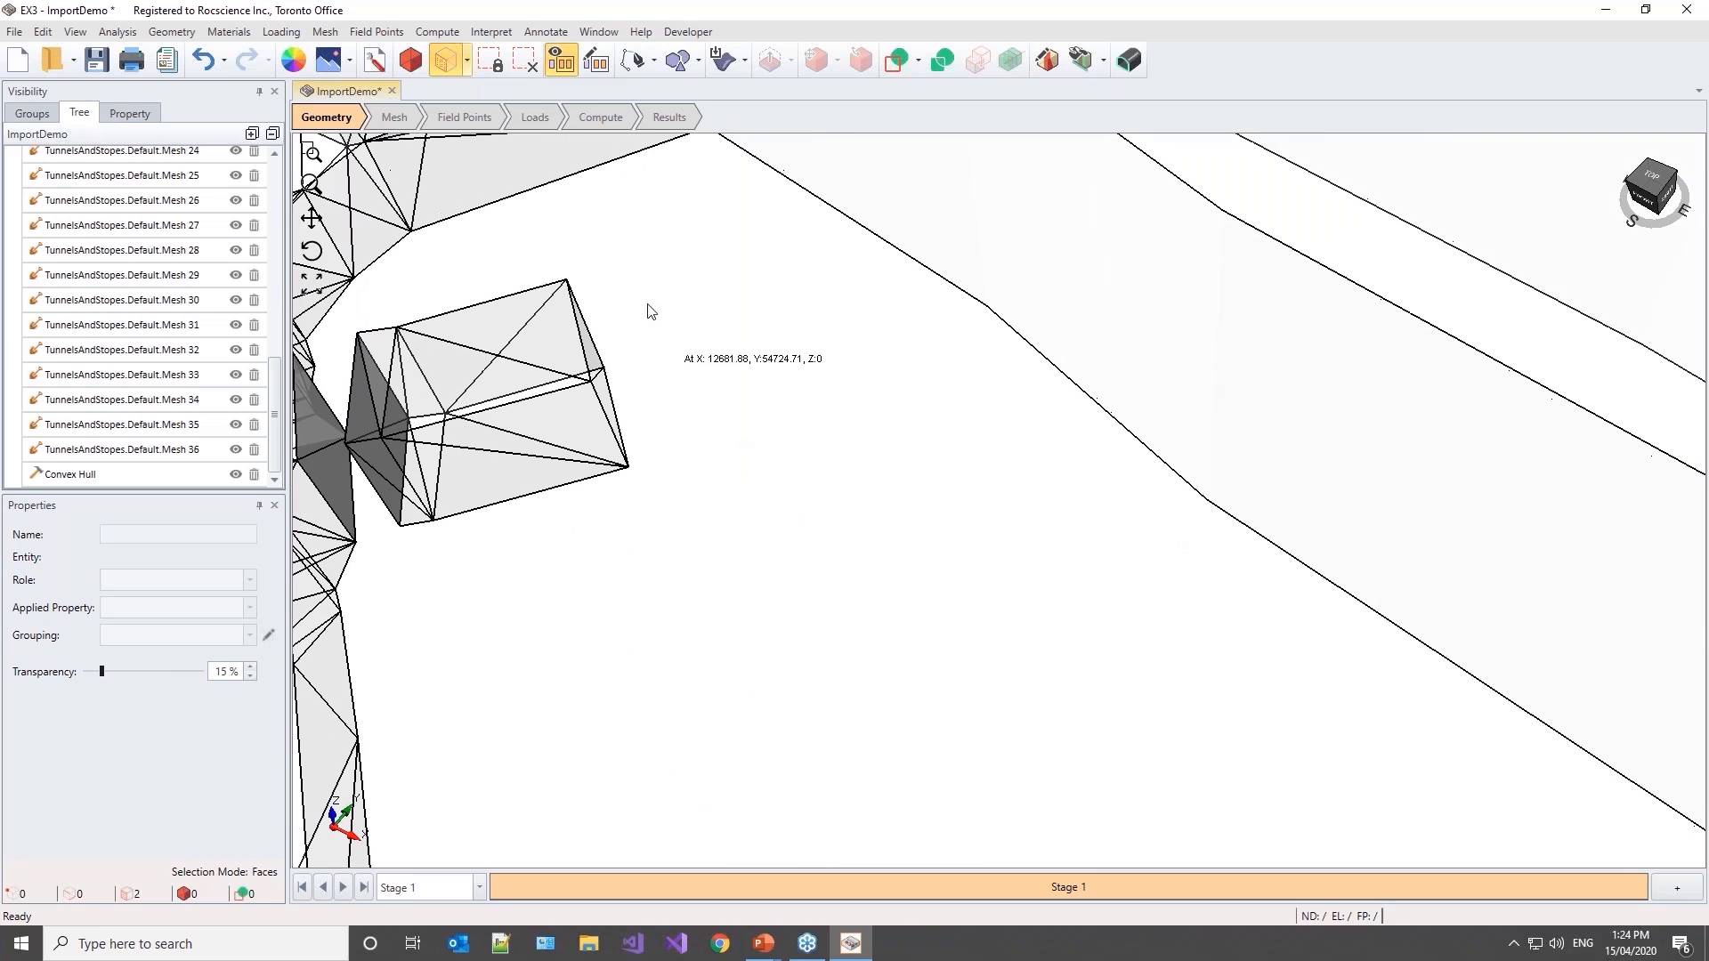
pyautogui.click(181, 33)
pyautogui.moveTo(294, 203)
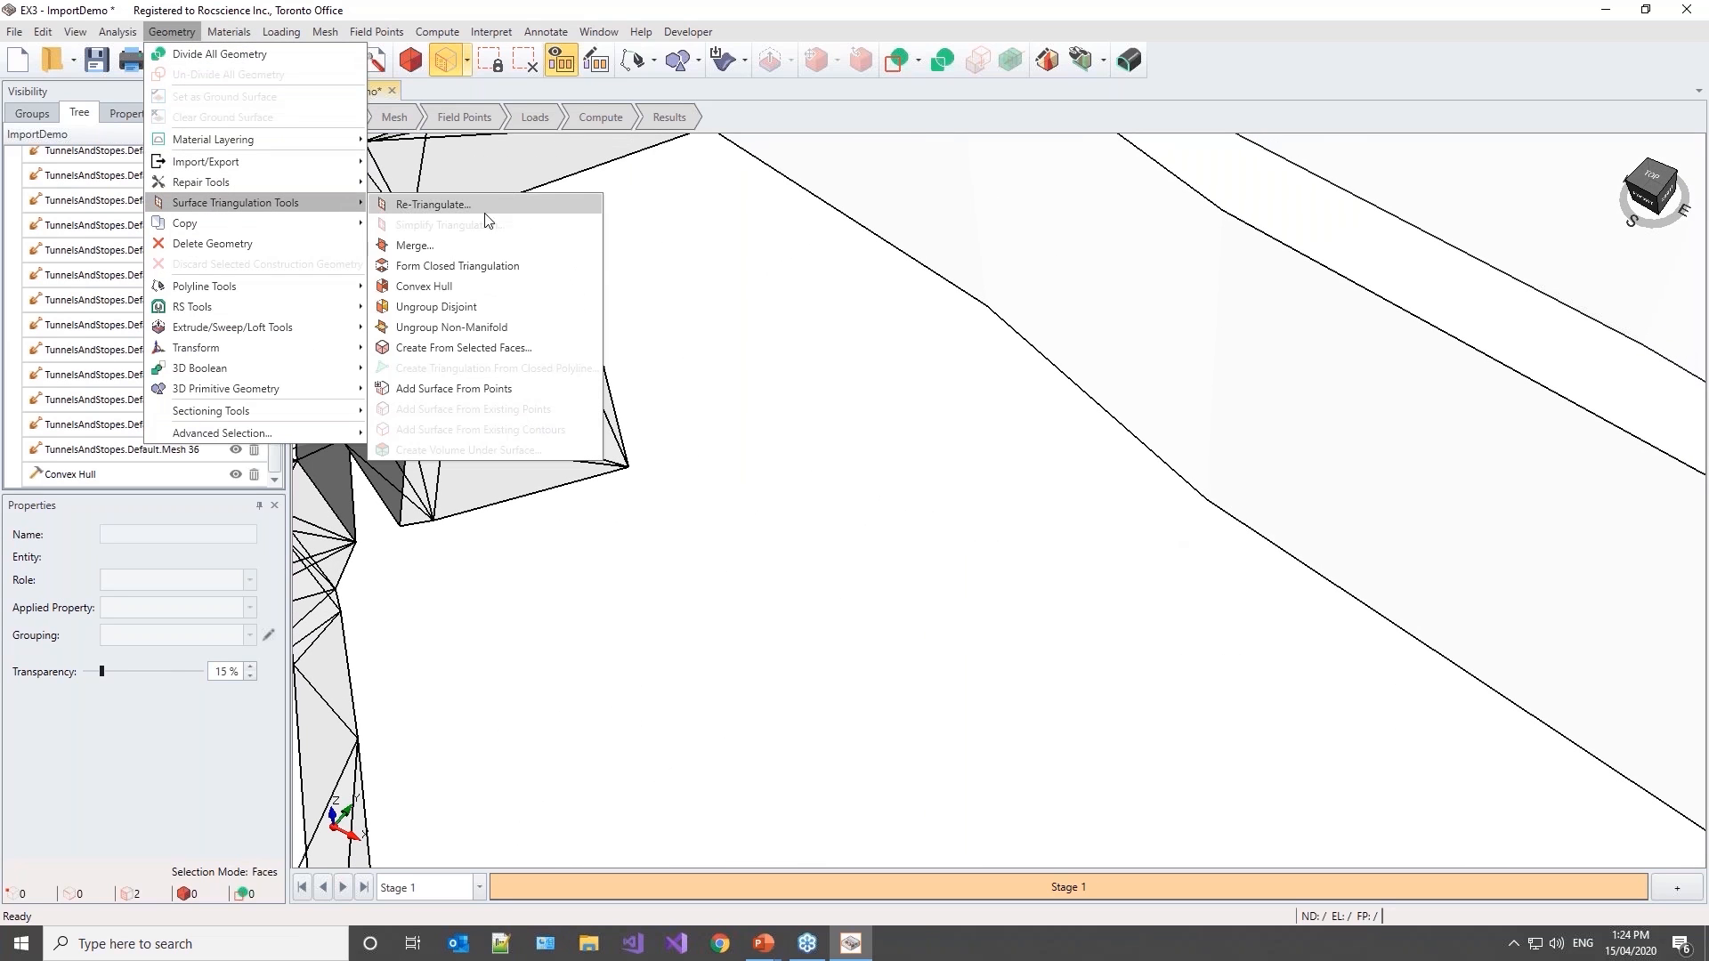
pyautogui.click(447, 286)
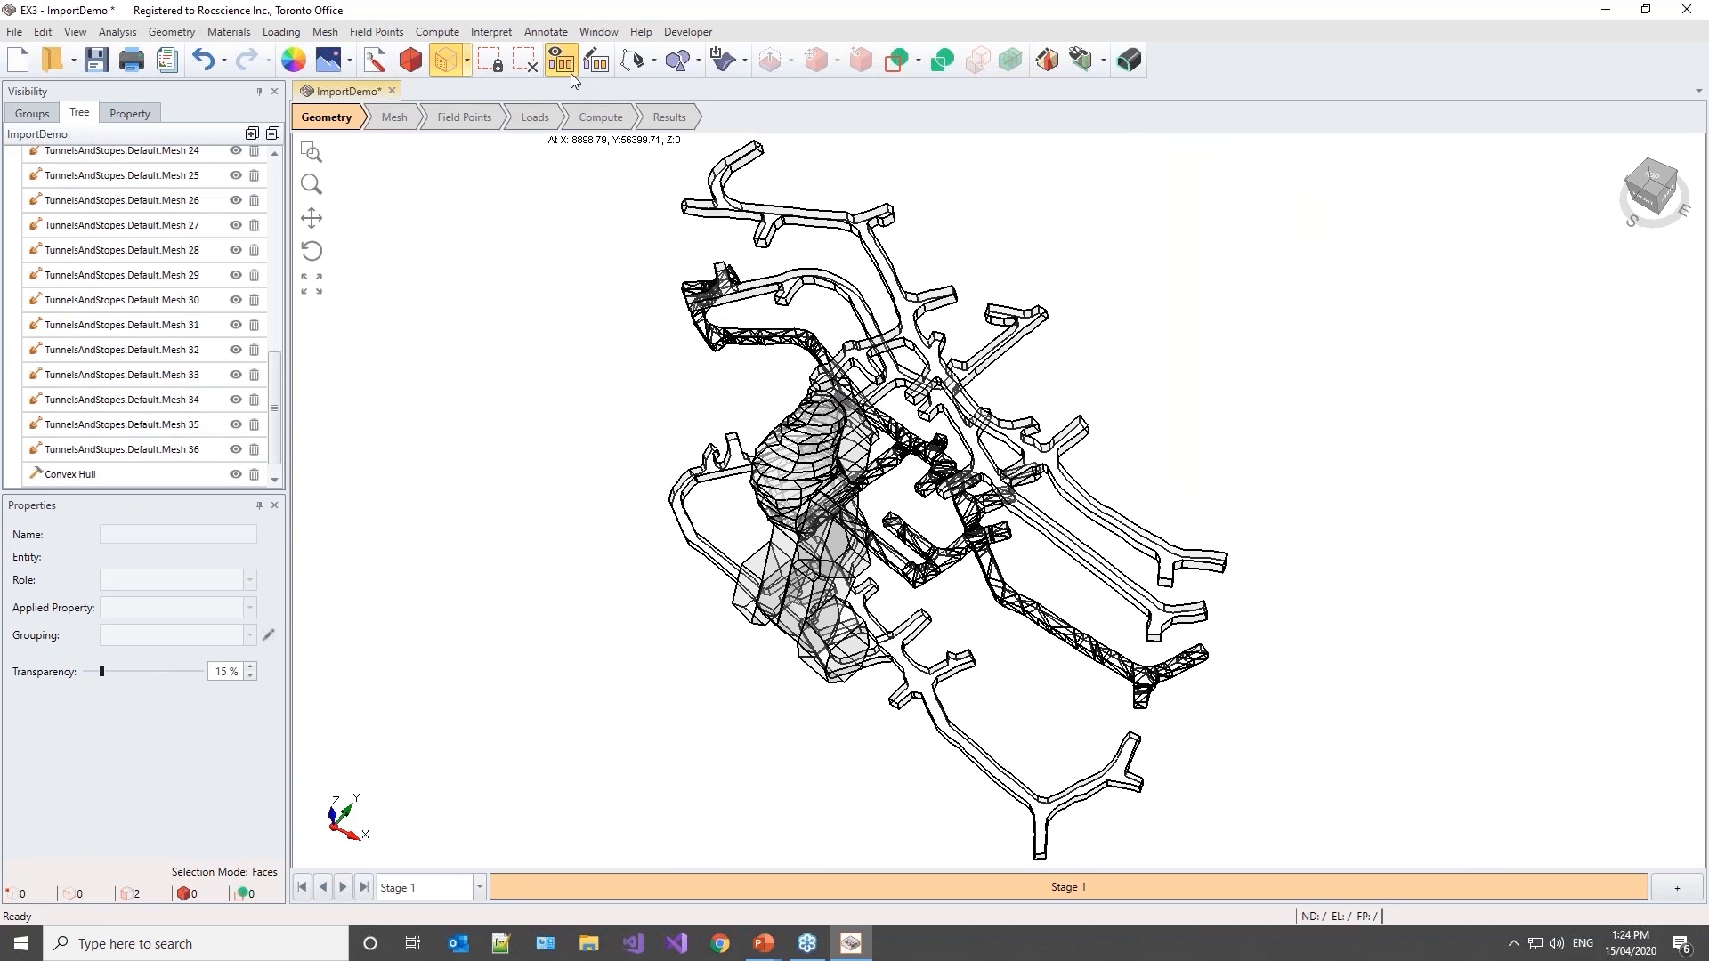
# Step: Assign the Excavation role and No Material to the convex hull joining the side stub to the tunnel
pyautogui.scroll(10, 993, 545)
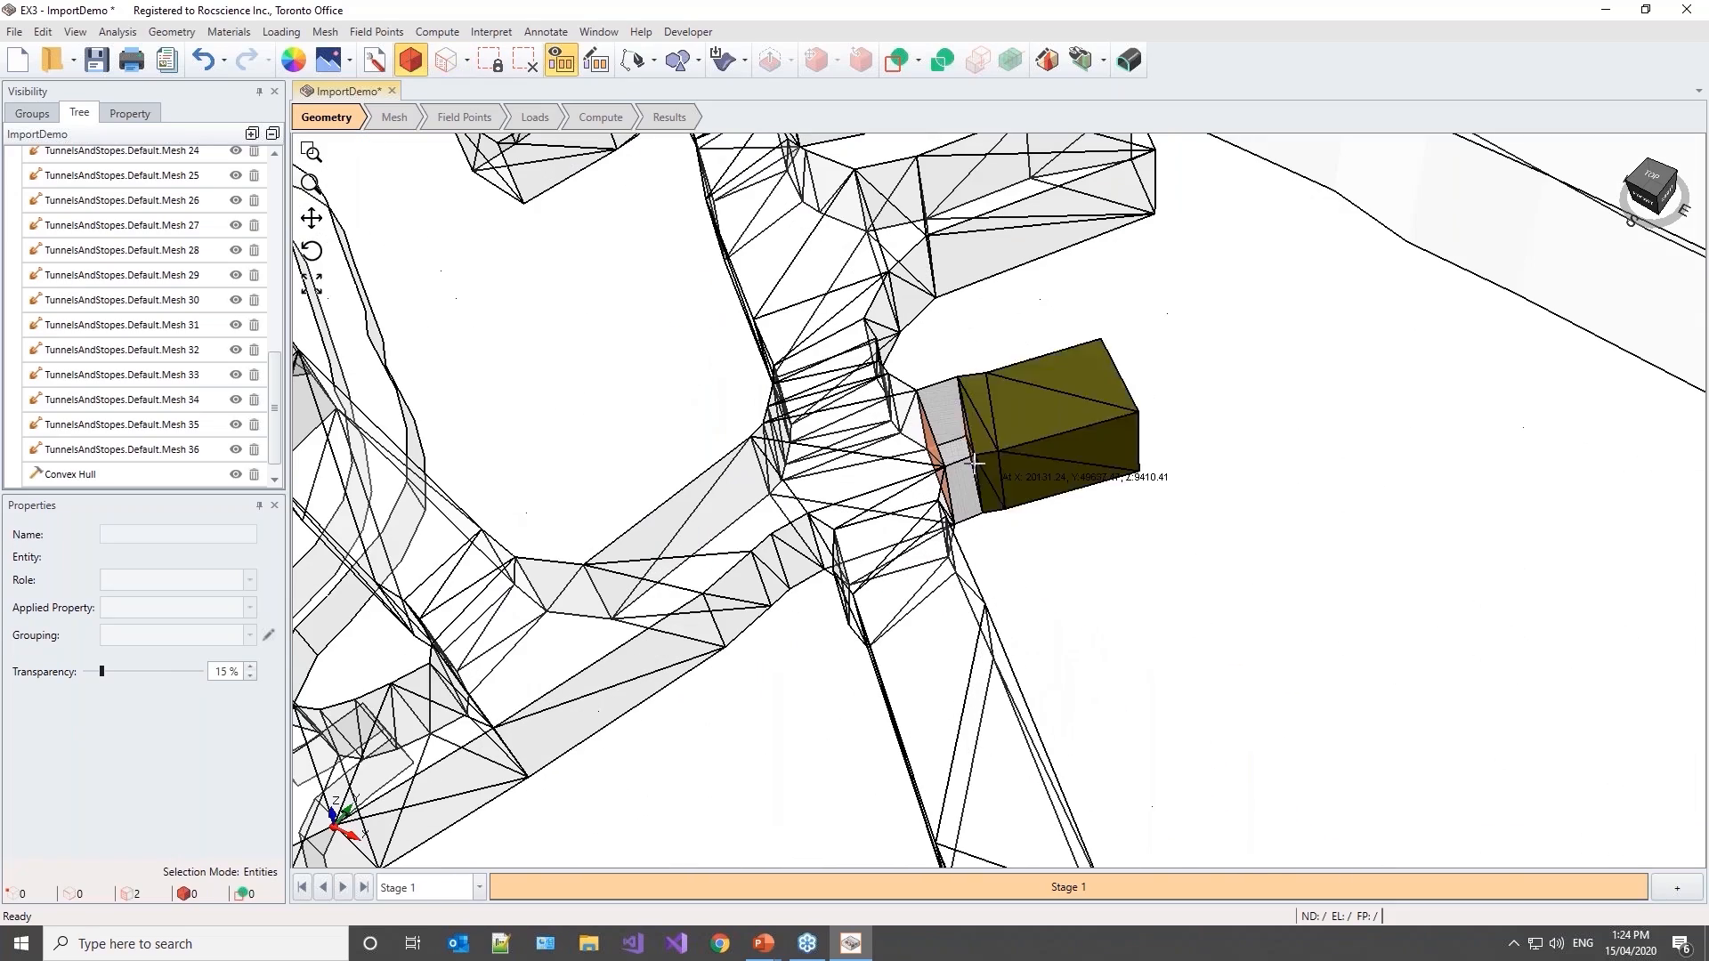
pyautogui.click(948, 416)
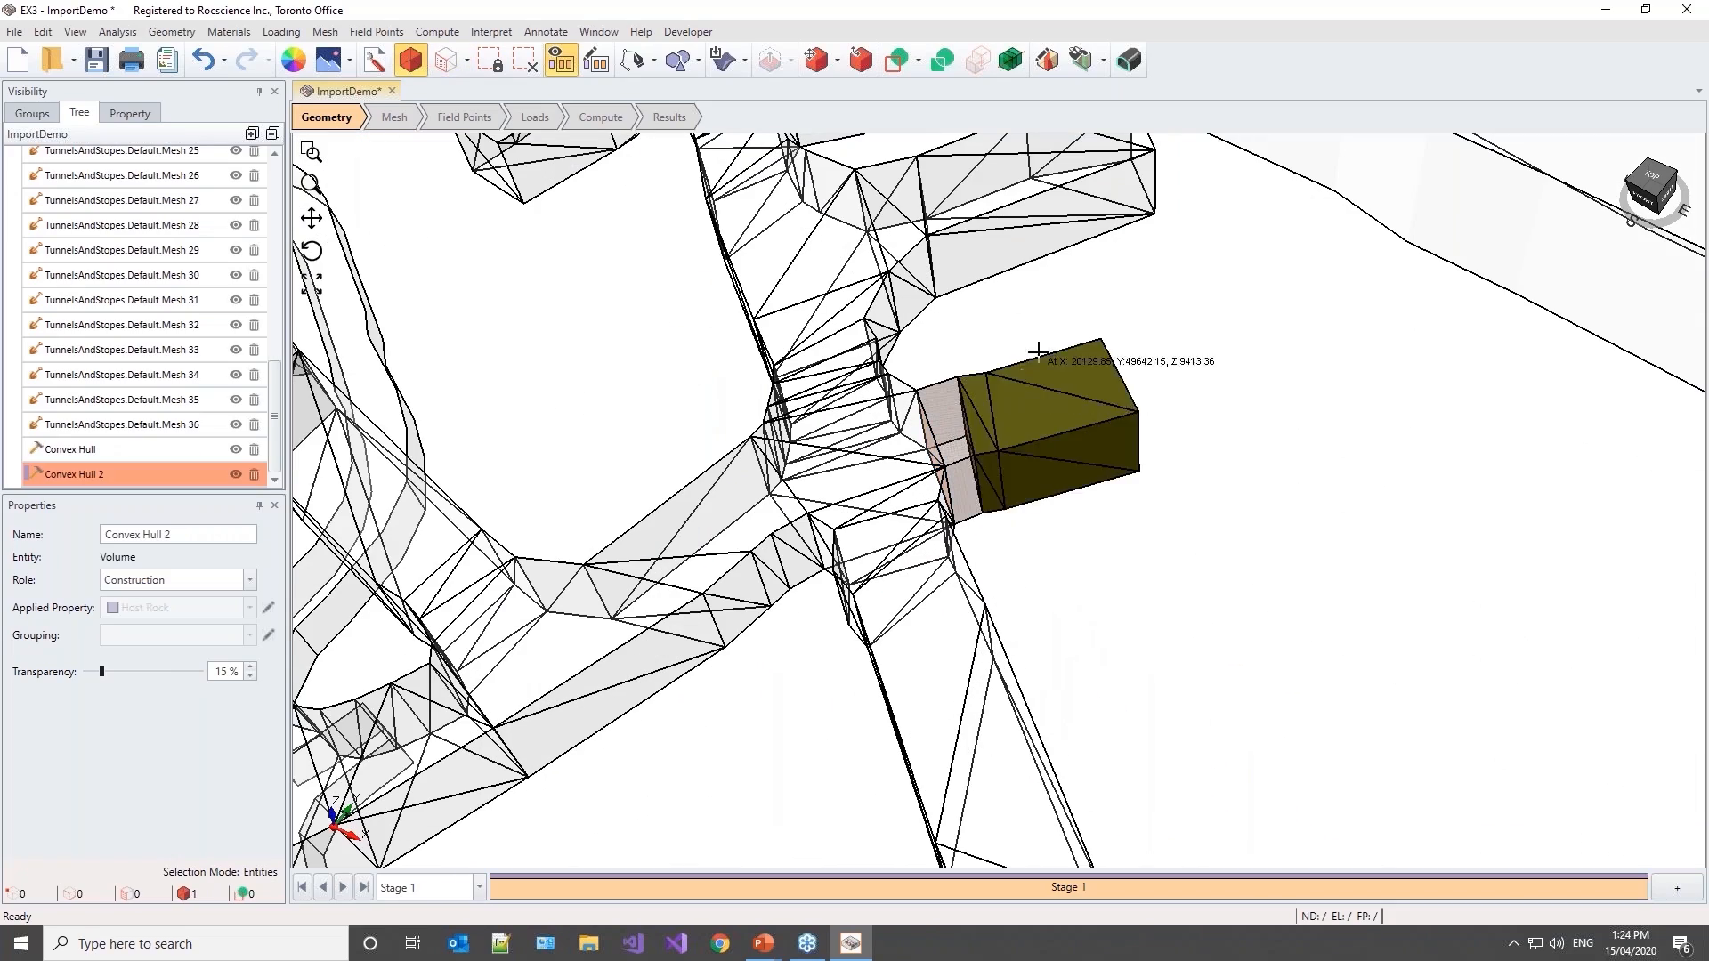
pyautogui.click(151, 580)
pyautogui.click(132, 619)
pyautogui.click(174, 610)
pyautogui.click(184, 628)
pyautogui.click(1404, 613)
pyautogui.scroll(-10, 858, 741)
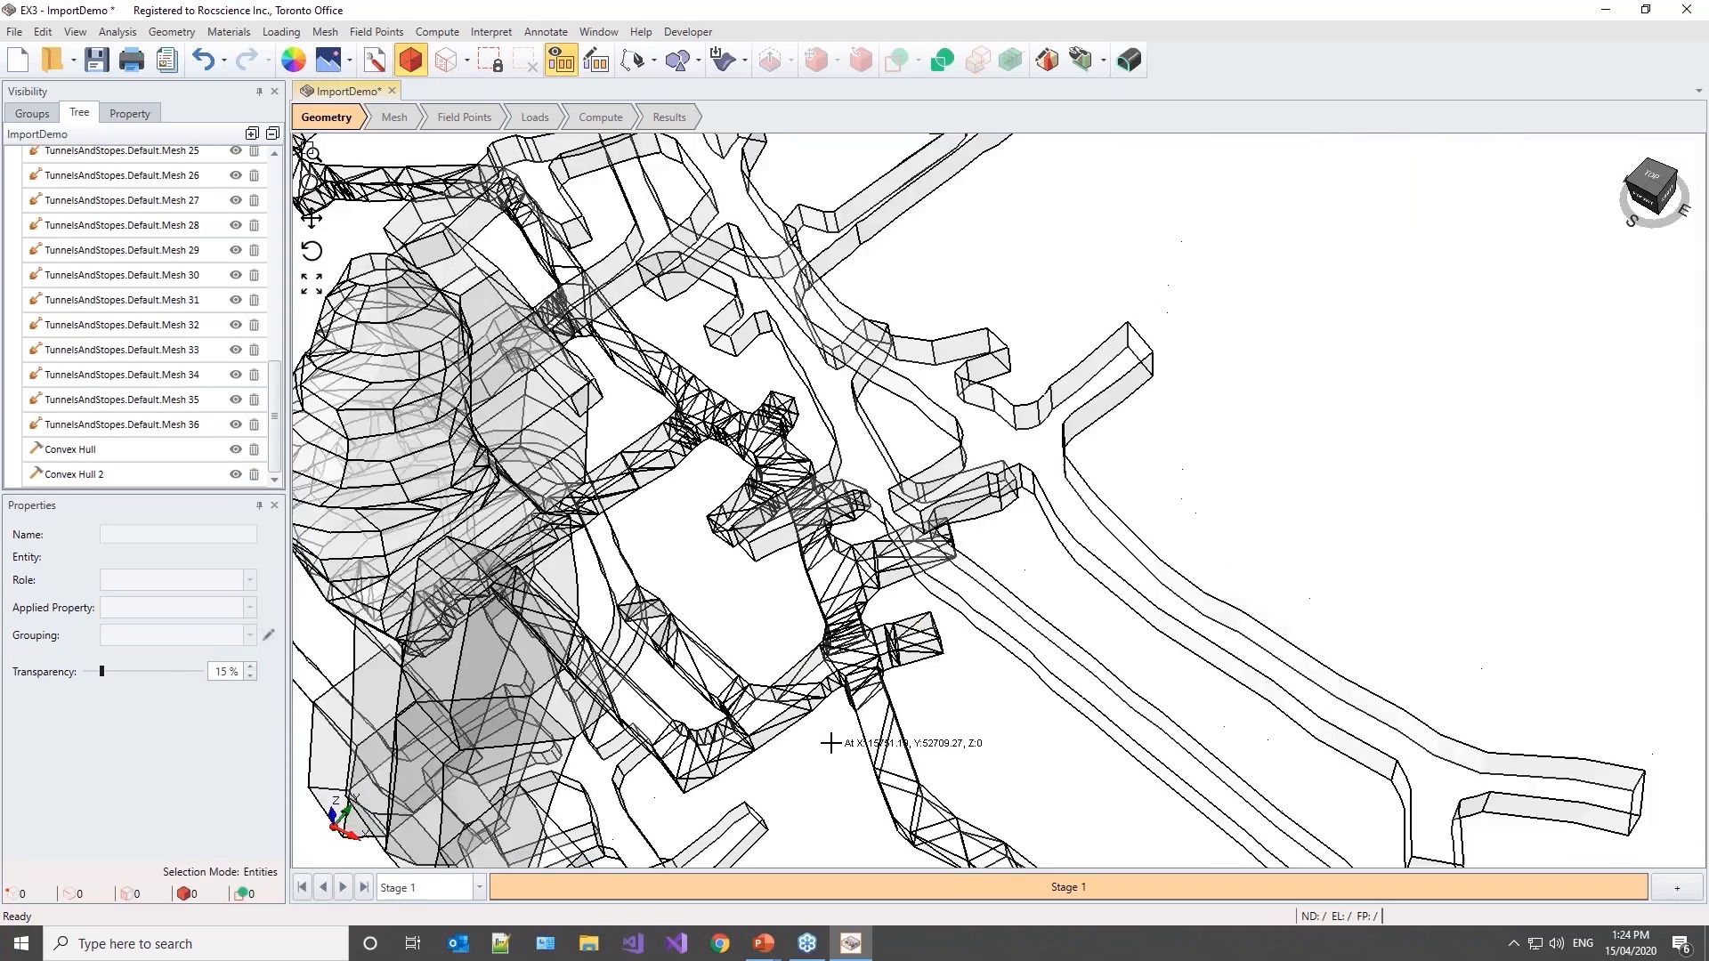
# Step: Examine the whole tunnel and stope model after bridging the gaps with convex hulls
pyautogui.moveTo(729, 827); pyautogui.dragTo(872, 735, button='middle')
pyautogui.scroll(-4, 871, 732)
pyautogui.moveTo(1153, 719); pyautogui.dragTo(1198, 552, button='middle')
pyautogui.moveTo(1295, 622); pyautogui.dragTo(1189, 630, button='middle')
pyautogui.scroll(3, 1054, 594)
pyautogui.scroll(-1, 1155, 590)
pyautogui.moveTo(1185, 577); pyautogui.dragTo(1145, 587, button='middle')
pyautogui.scroll(6, 231, 233)
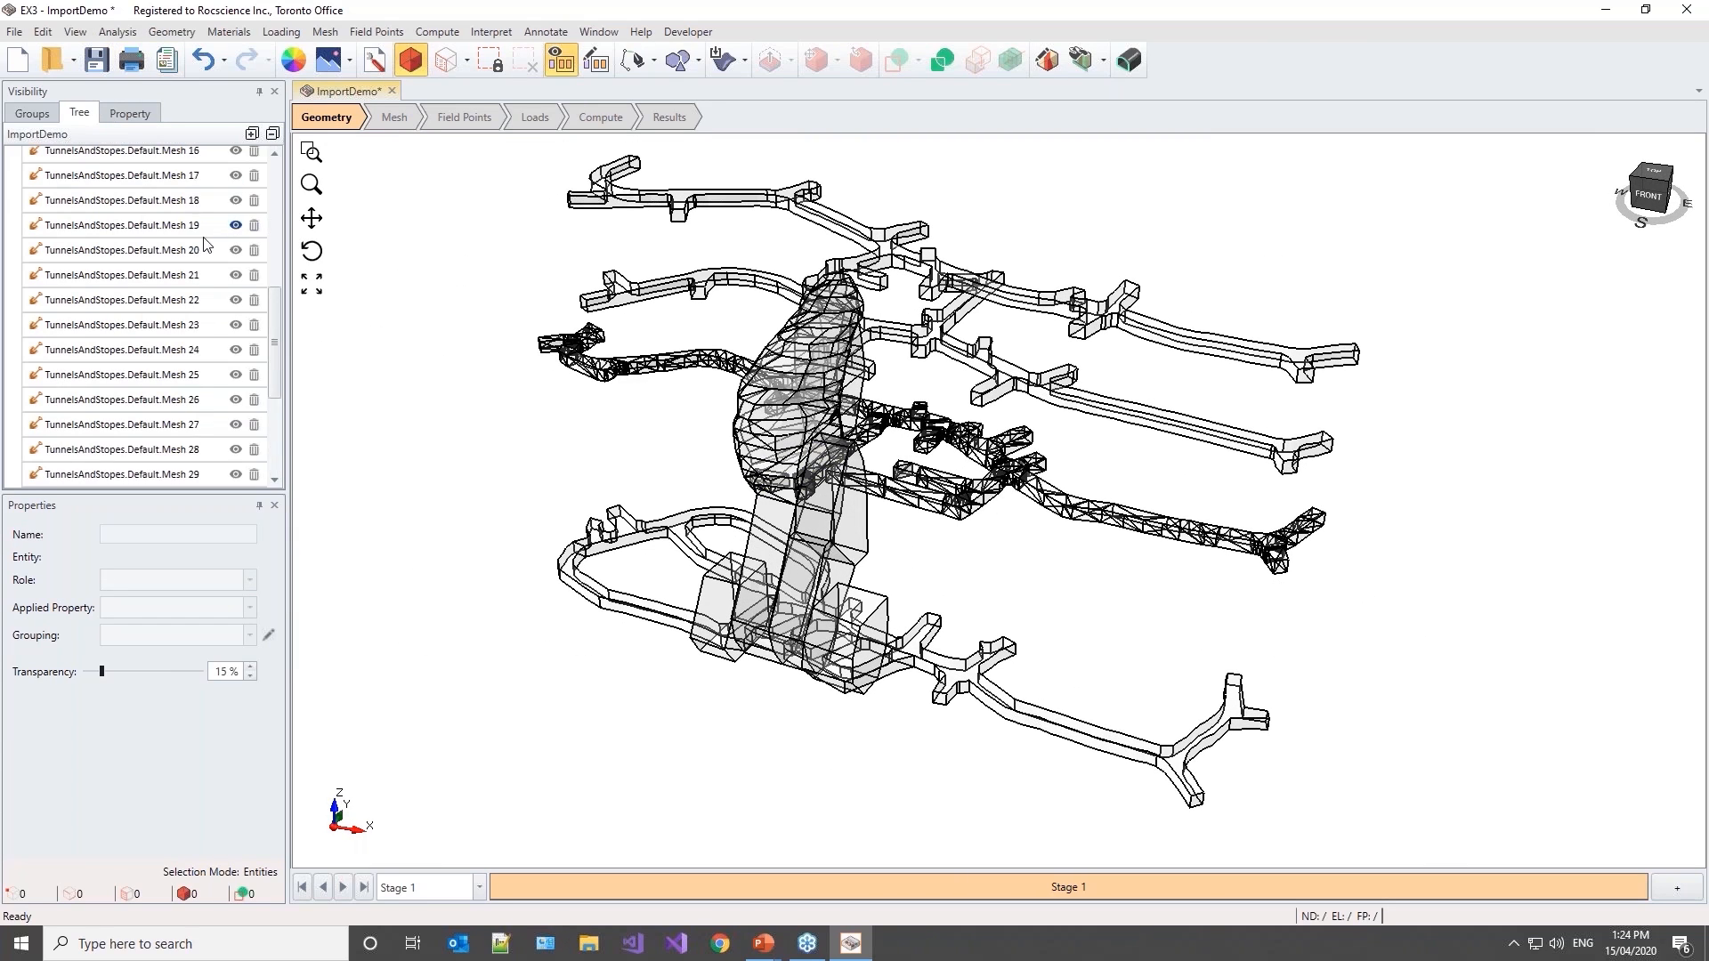
# Step: Check all the imported tunnel and stope meshes and both convex hulls for defects with the Repair geometry tool
pyautogui.moveTo(279, 296); pyautogui.dragTo(281, 440)
pyautogui.click(228, 164)
pyautogui.keyDown('shift'); pyautogui.click(162, 480); pyautogui.keyUp('shift')
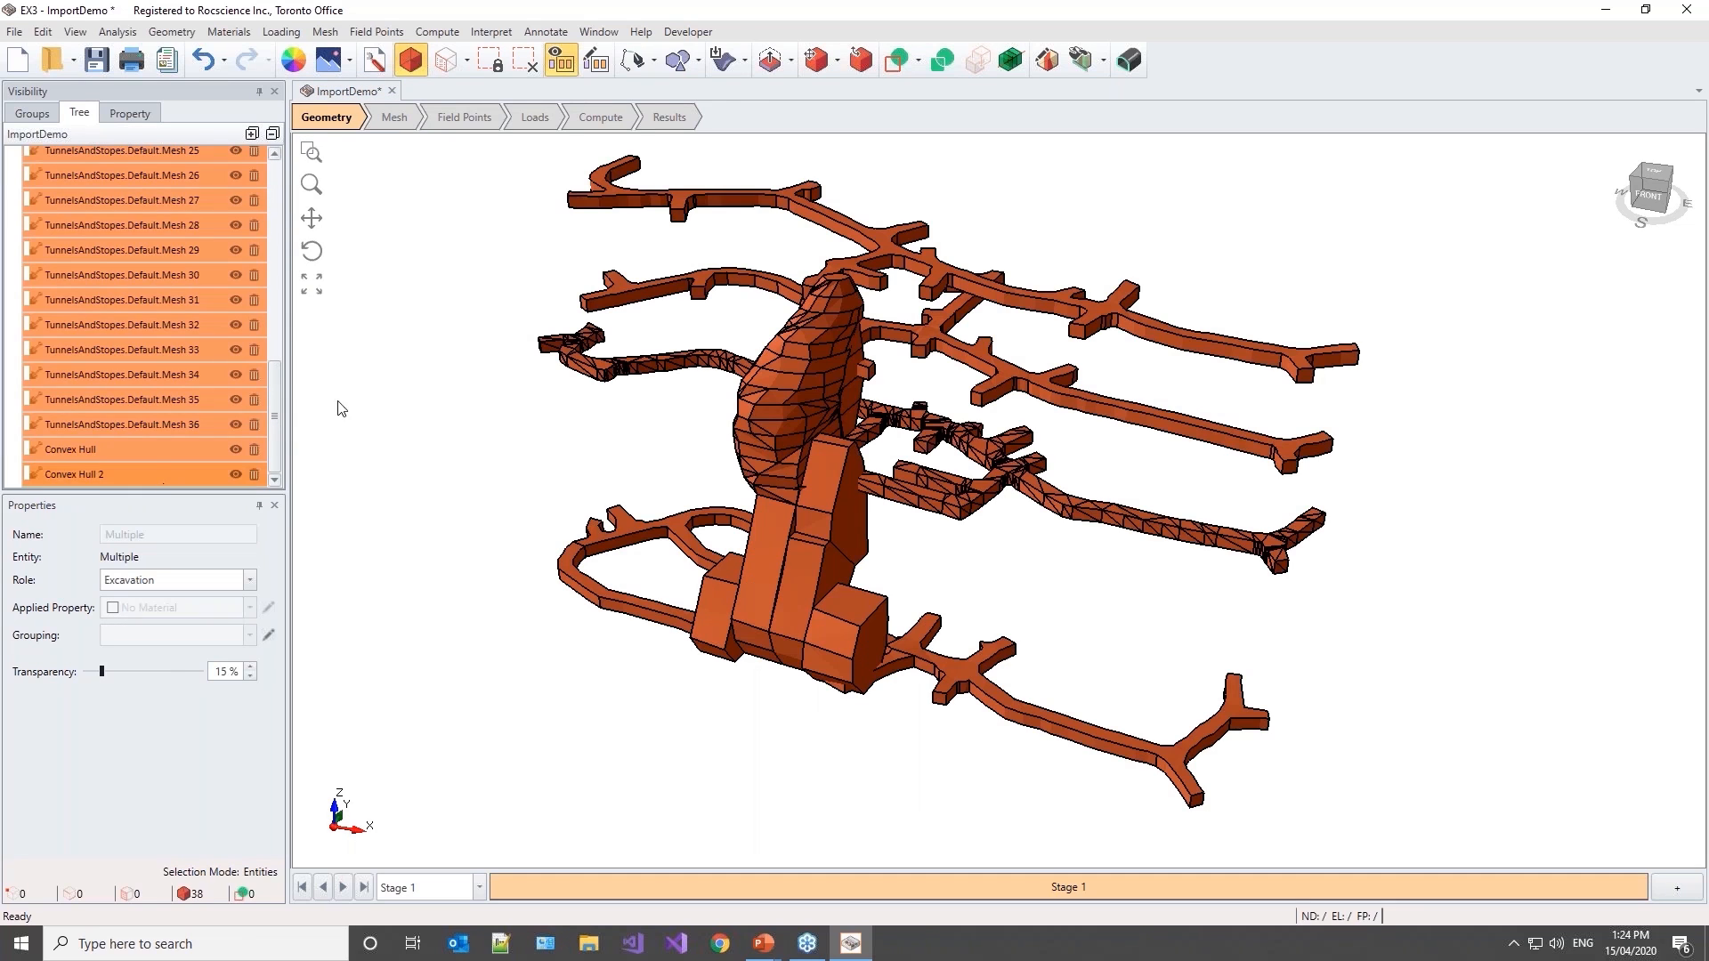
pyautogui.click(171, 34)
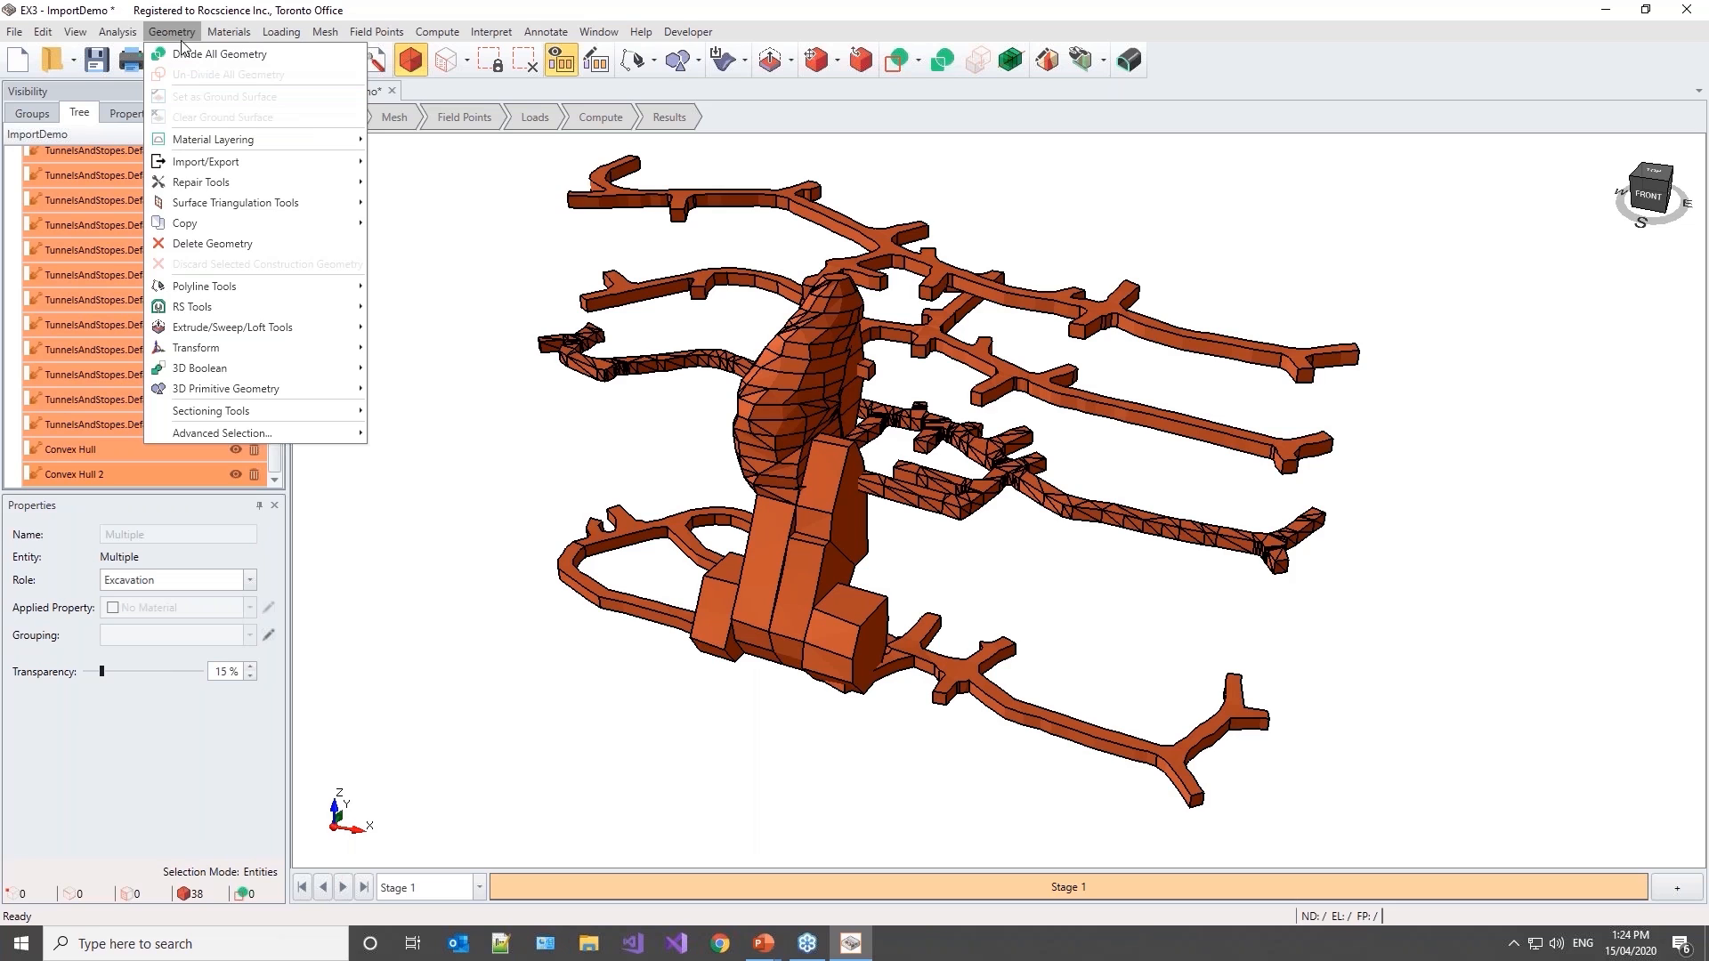
pyautogui.moveTo(211, 192)
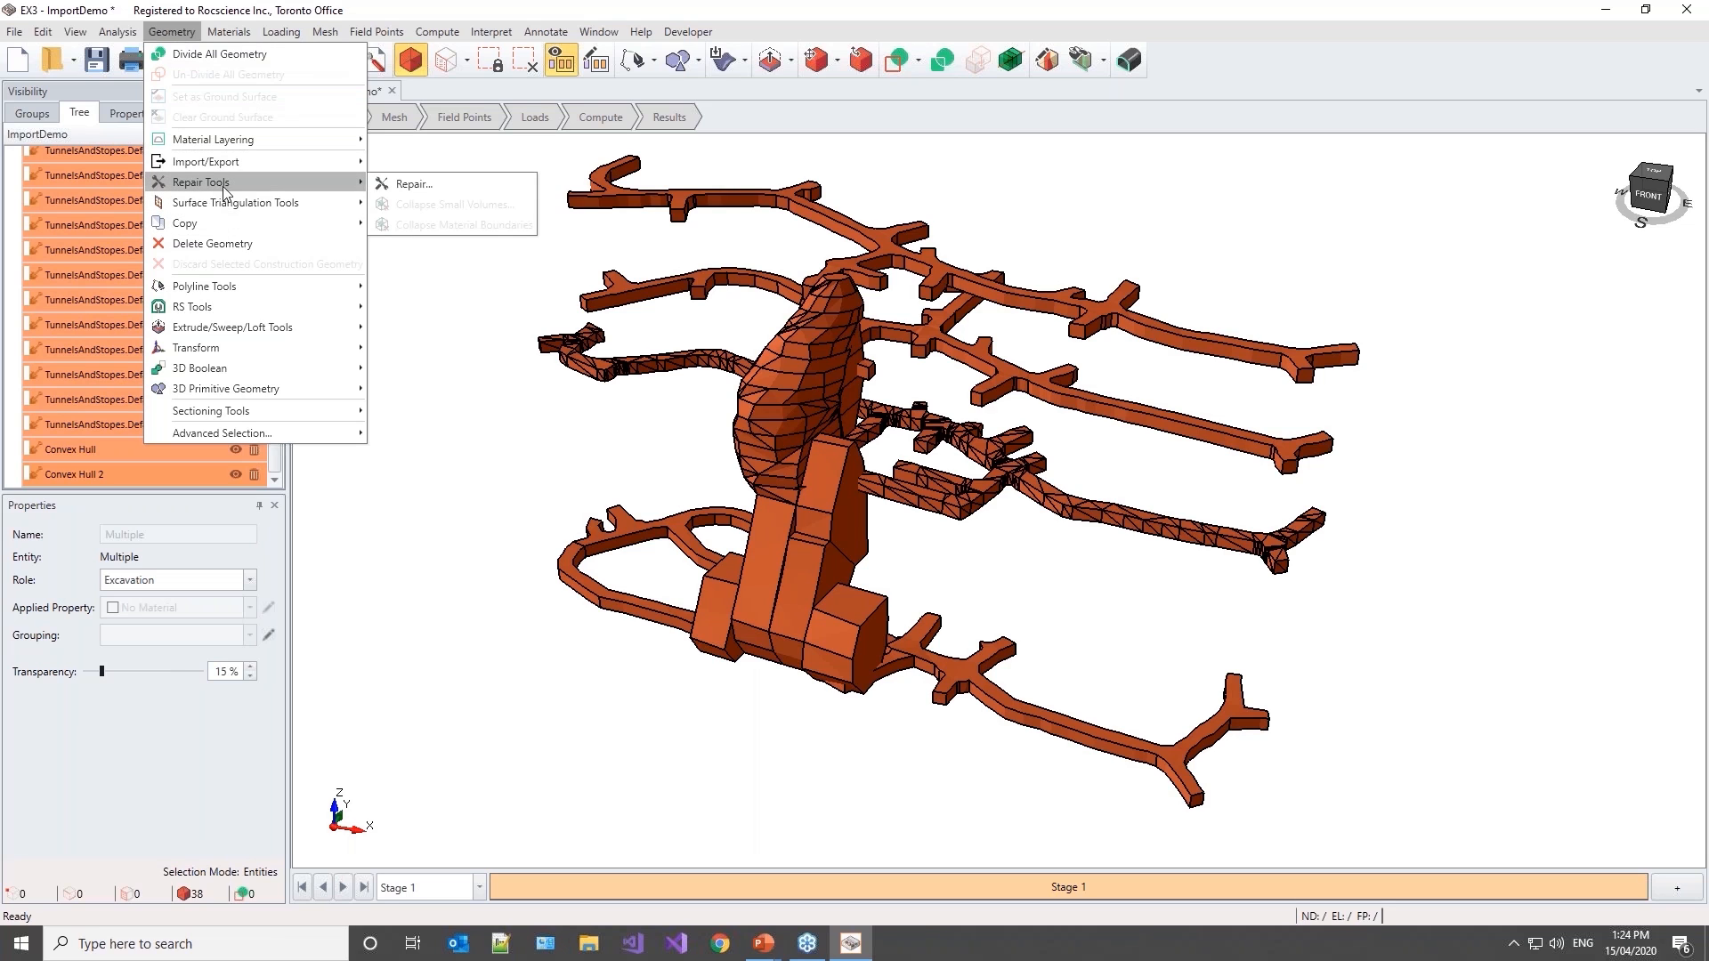
pyautogui.click(412, 184)
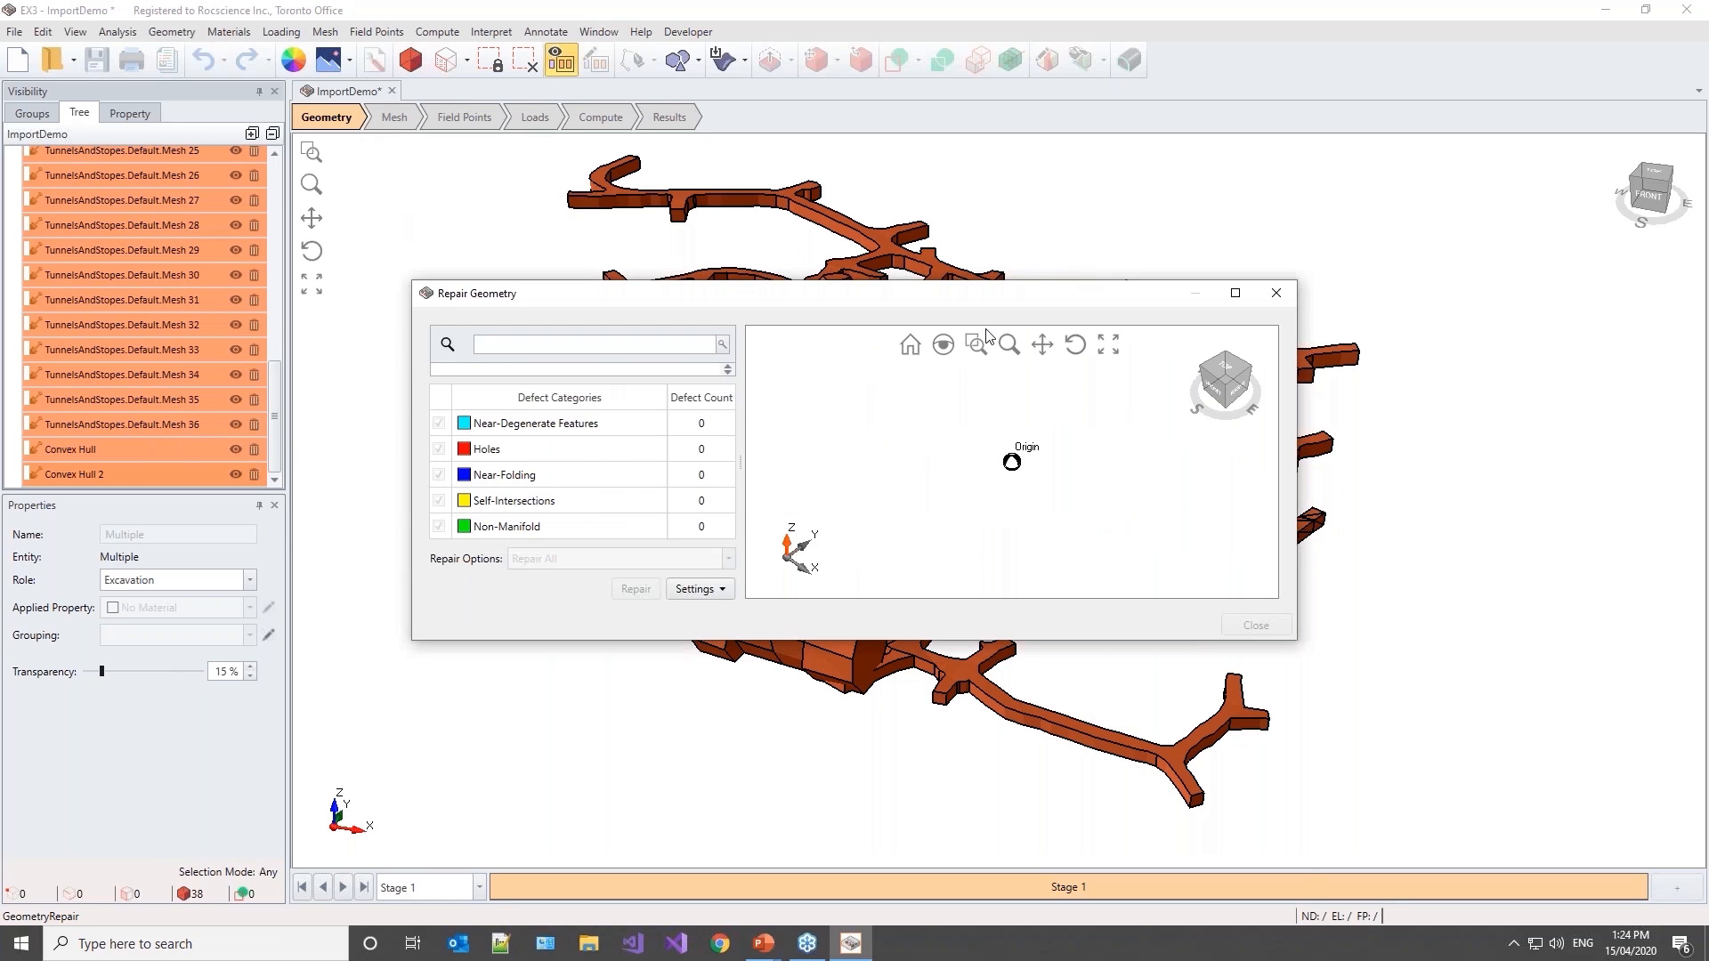
pyautogui.moveTo(979, 296); pyautogui.dragTo(714, 51)
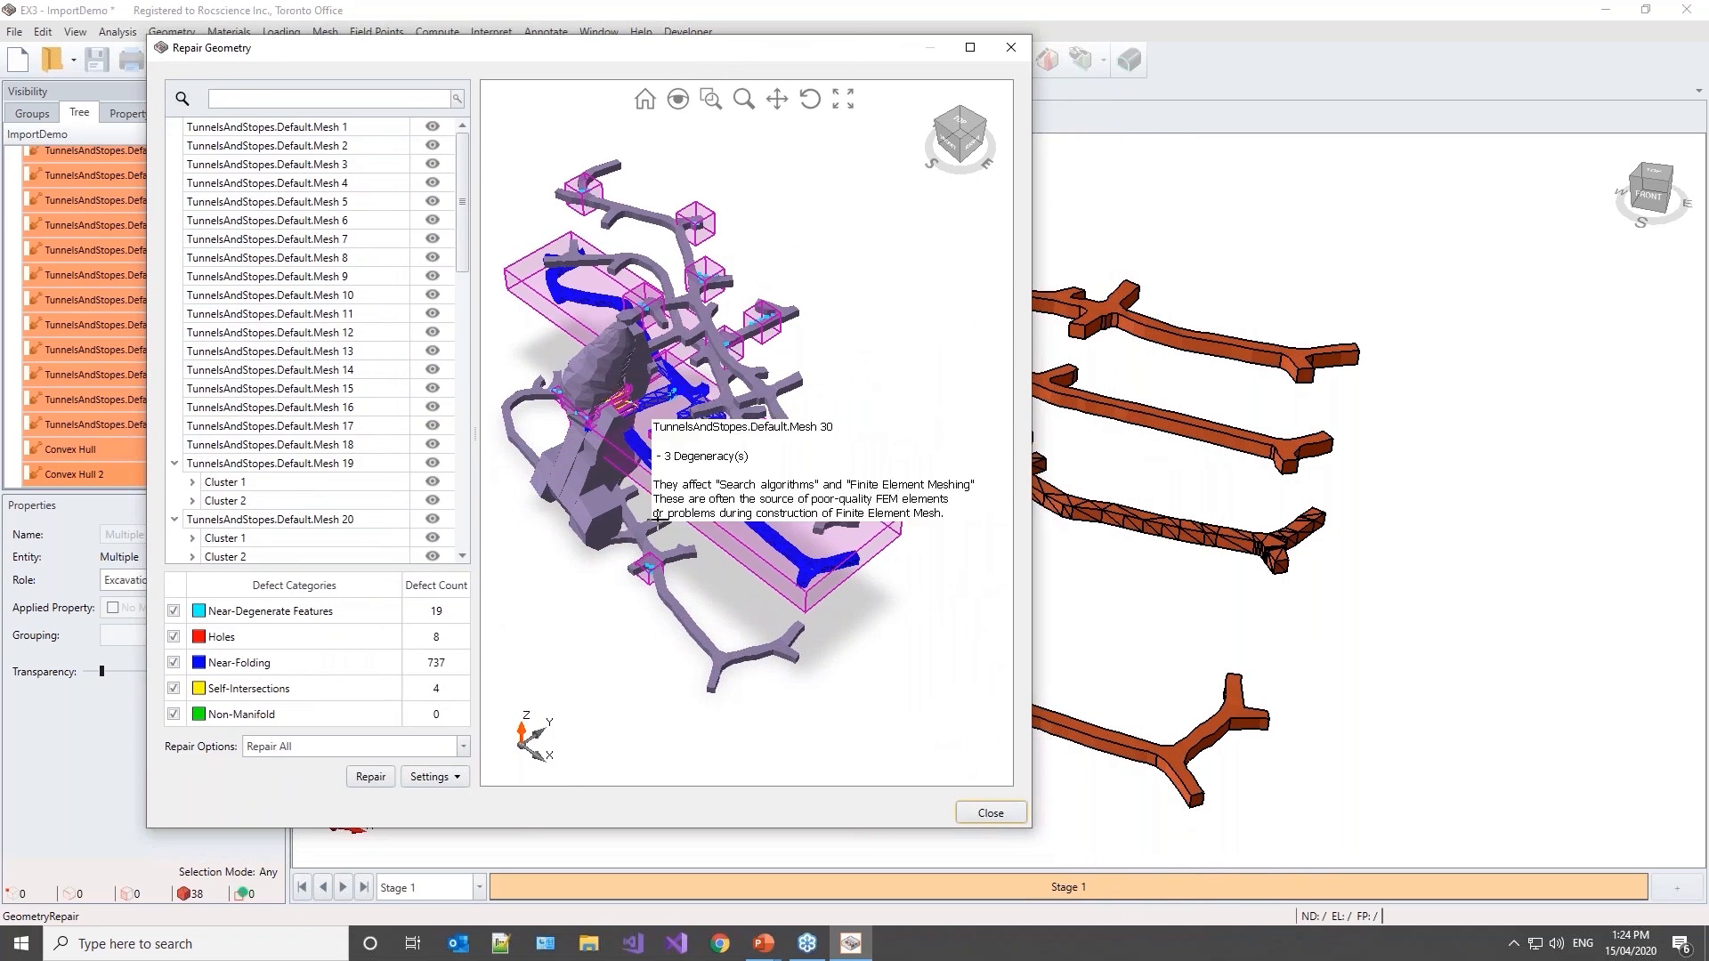
pyautogui.moveTo(754, 552)
pyautogui.mouseDown(button='middle')
pyautogui.moveTo(806, 440)
pyautogui.moveTo(759, 537)
pyautogui.mouseUp(button='middle')
pyautogui.moveTo(783, 607); pyautogui.dragTo(837, 575, button='middle')
pyautogui.scroll(3, 807, 546)
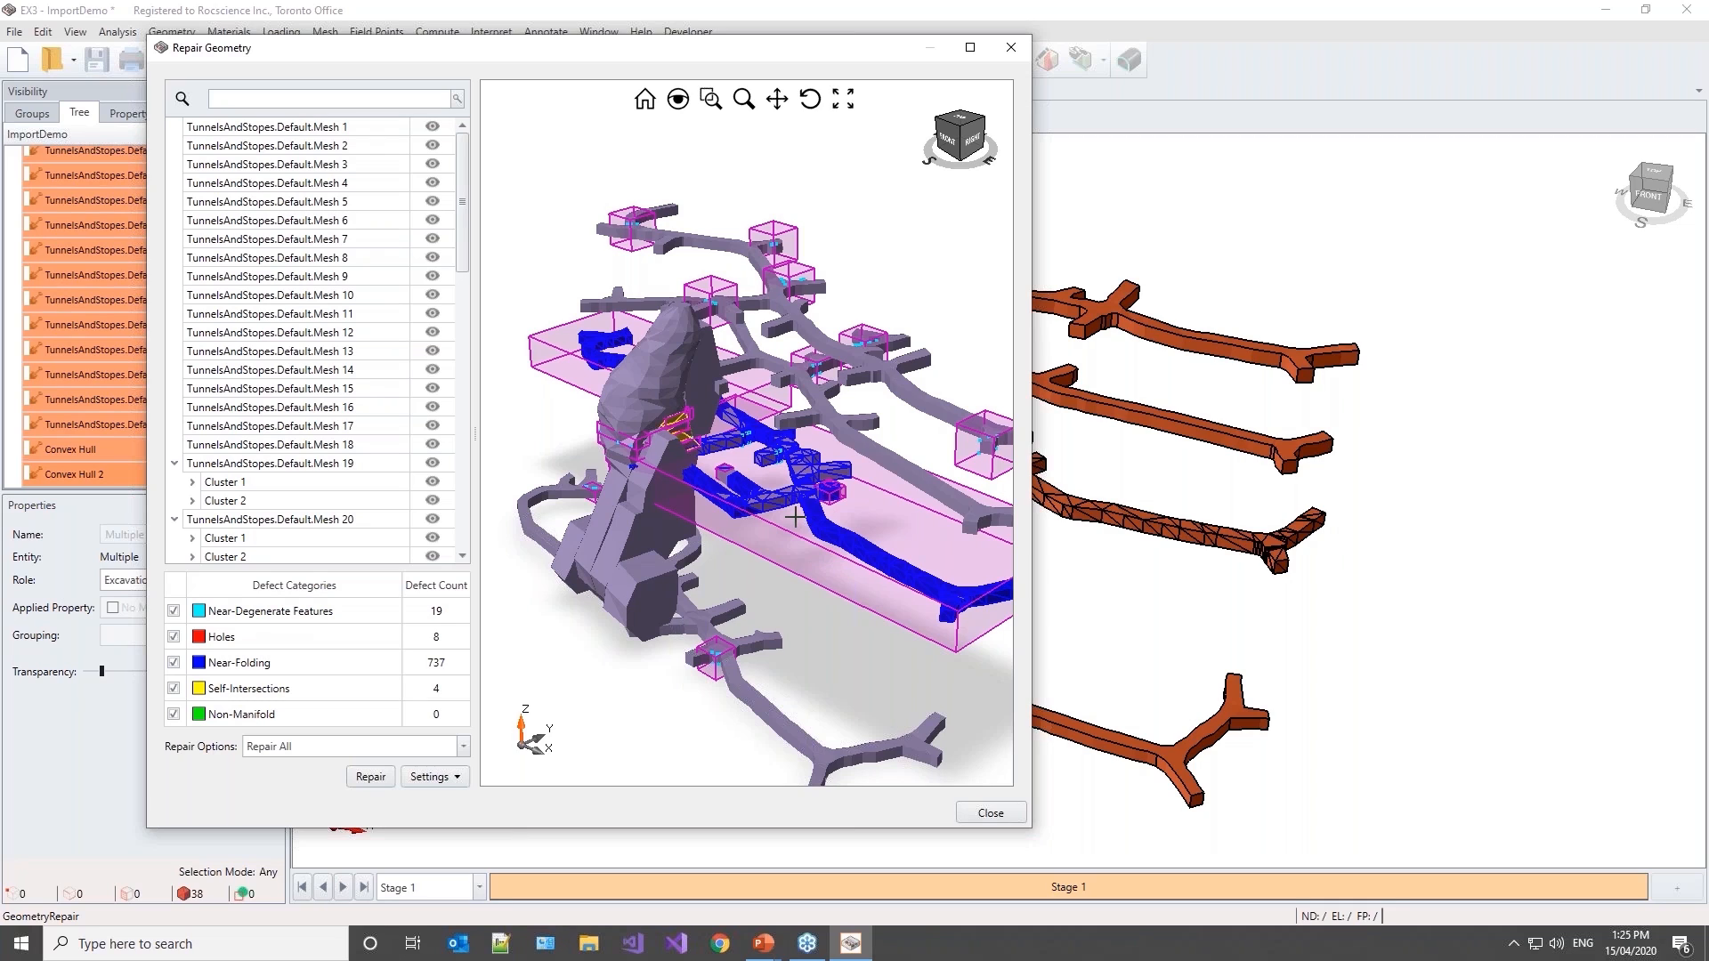
# Step: Exclude Near-Degenerate Features and repair the remaining defect categories with the Repair All option
pyautogui.click(173, 611)
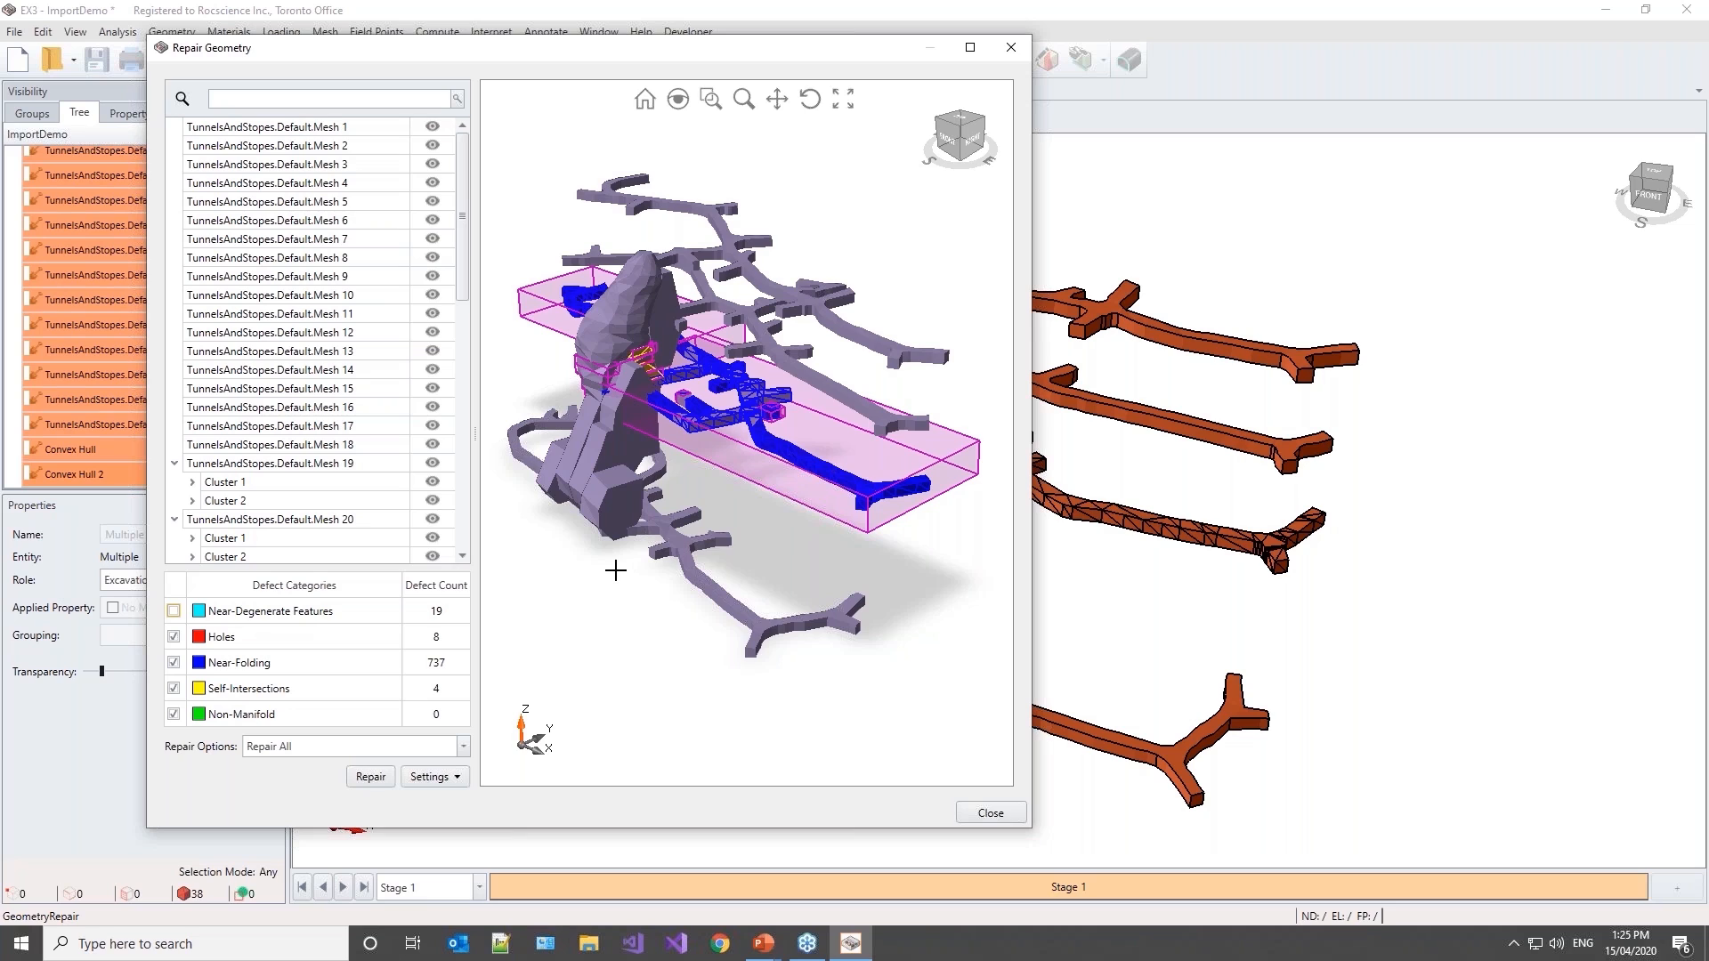
pyautogui.moveTo(592, 507); pyautogui.dragTo(591, 529)
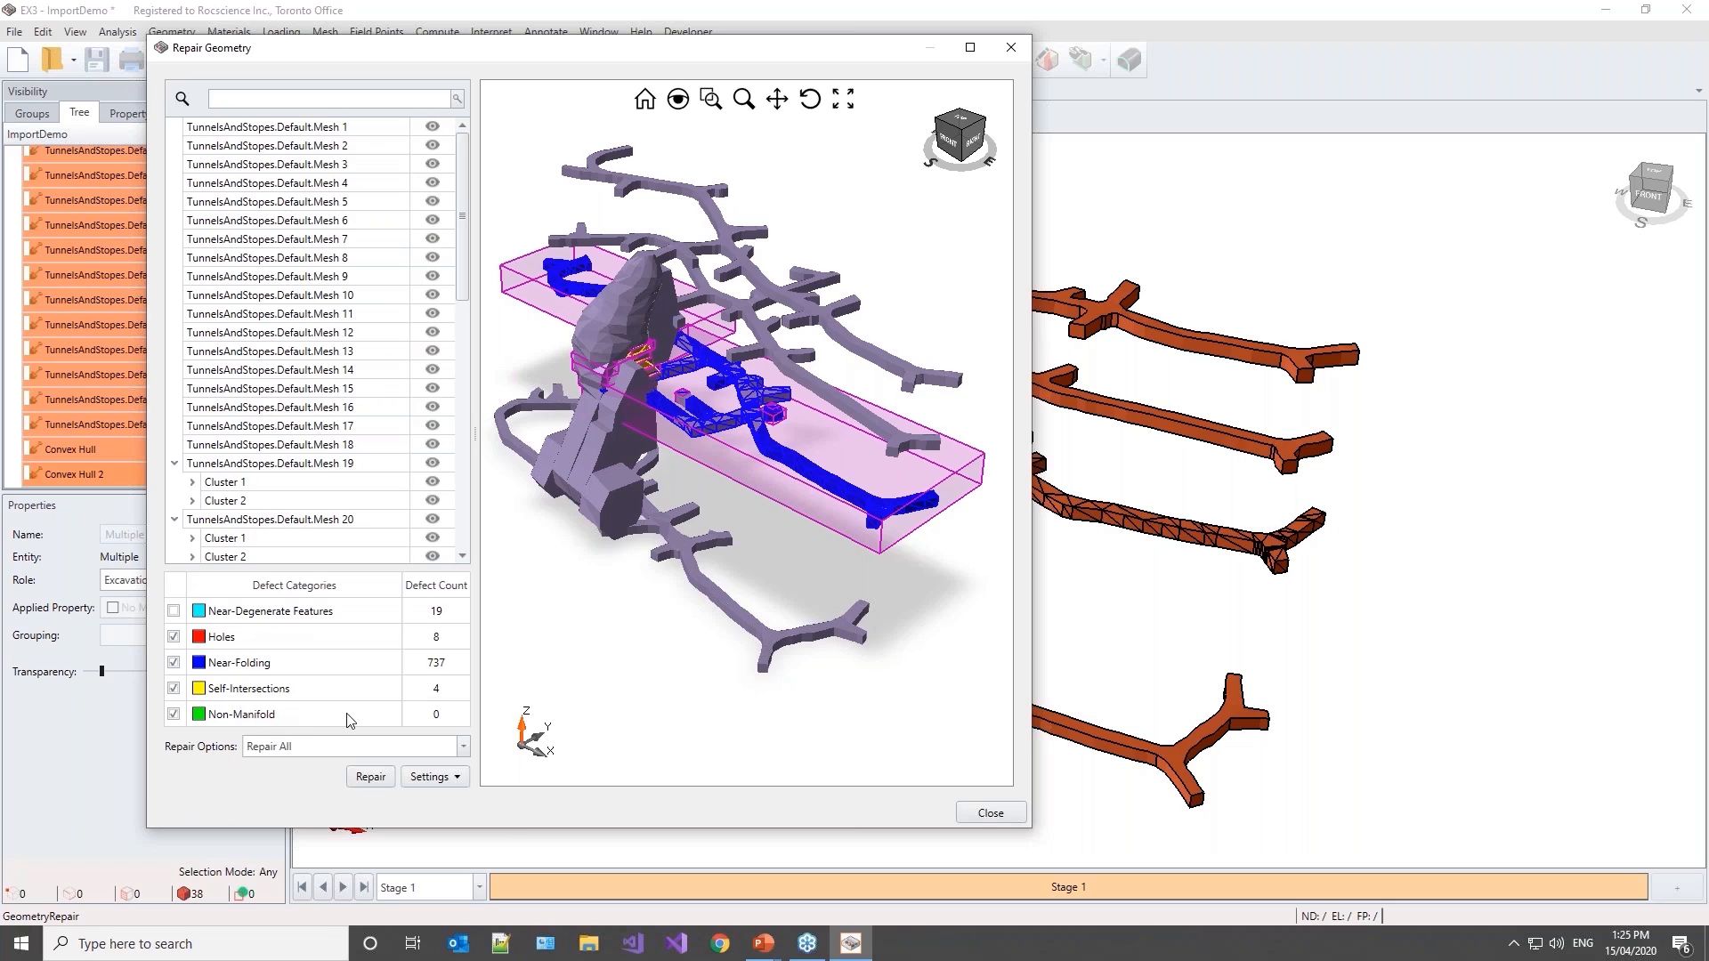
pyautogui.click(369, 778)
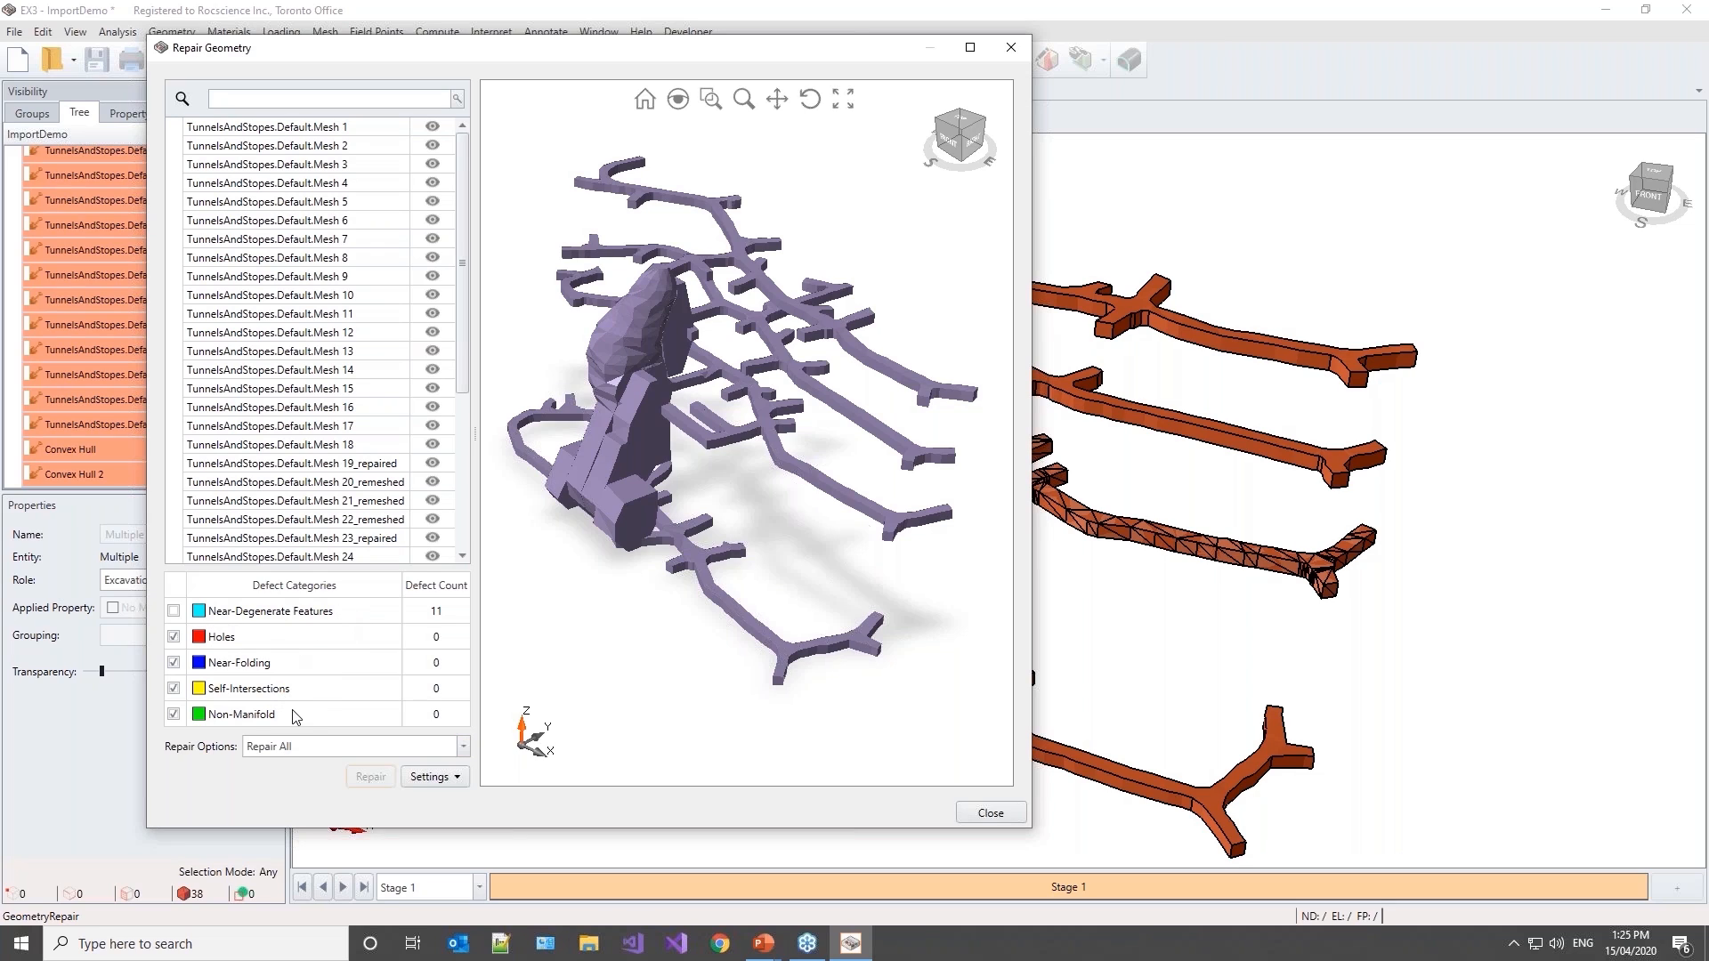
pyautogui.click(991, 813)
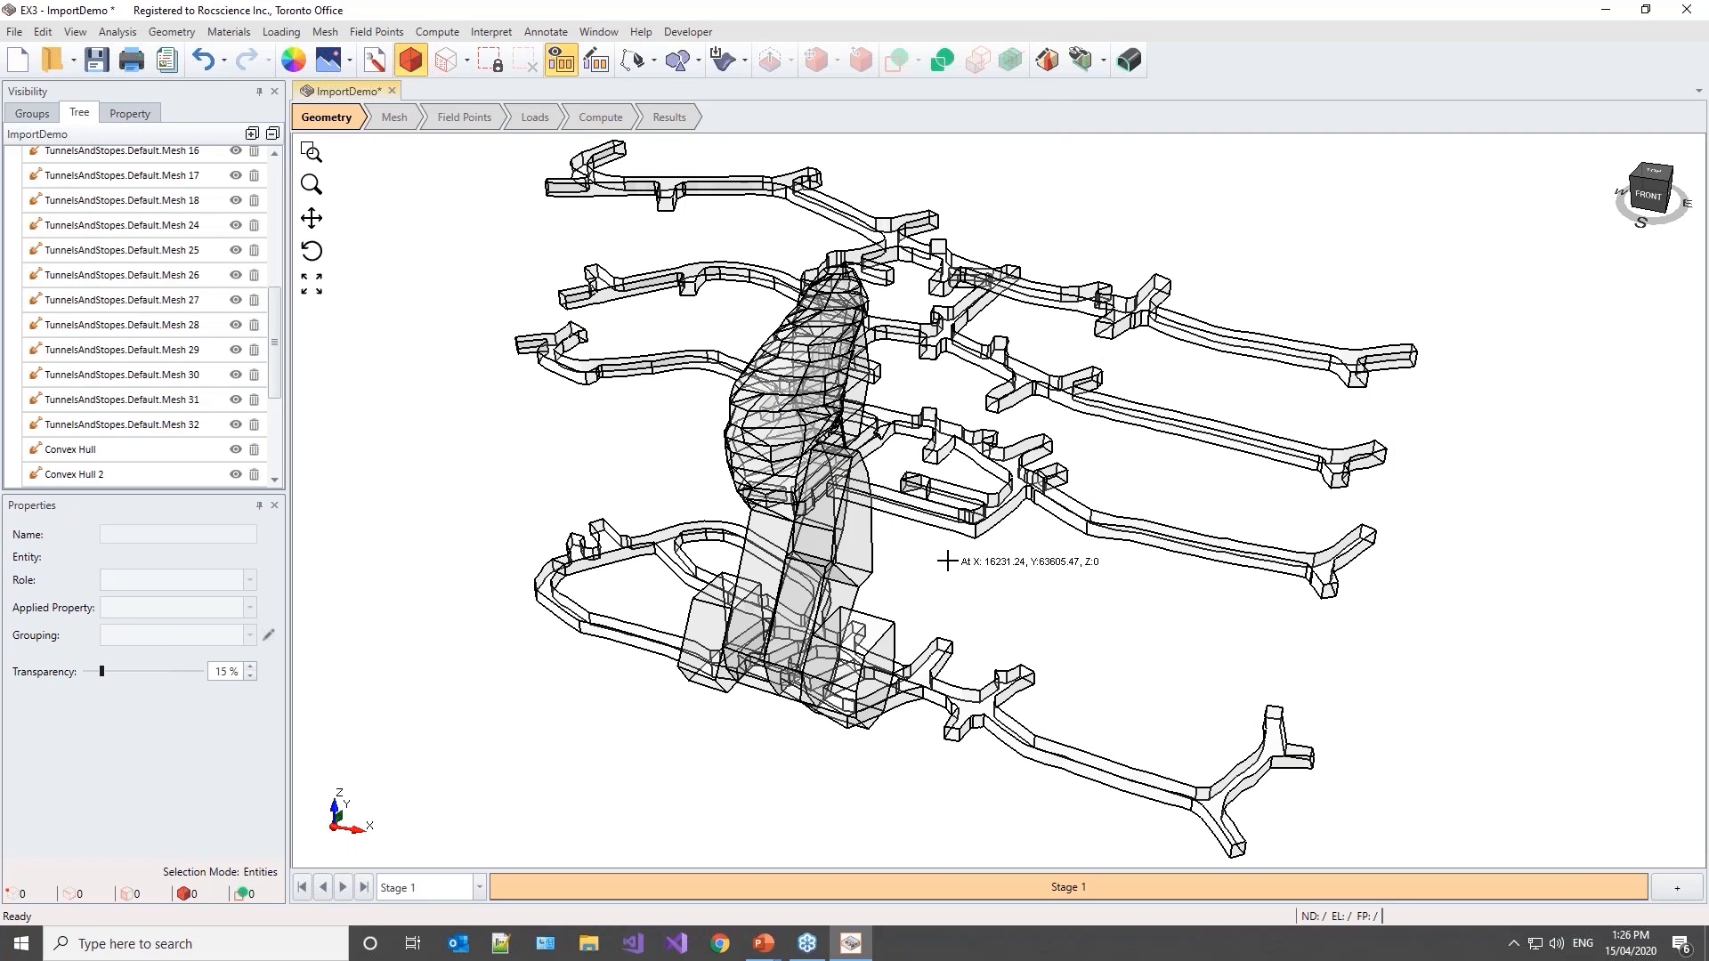
# Step: Set the model's transparency value to 100% and display the triangle edges on all geometry
pyautogui.moveTo(992, 527); pyautogui.dragTo(995, 544, button='middle')
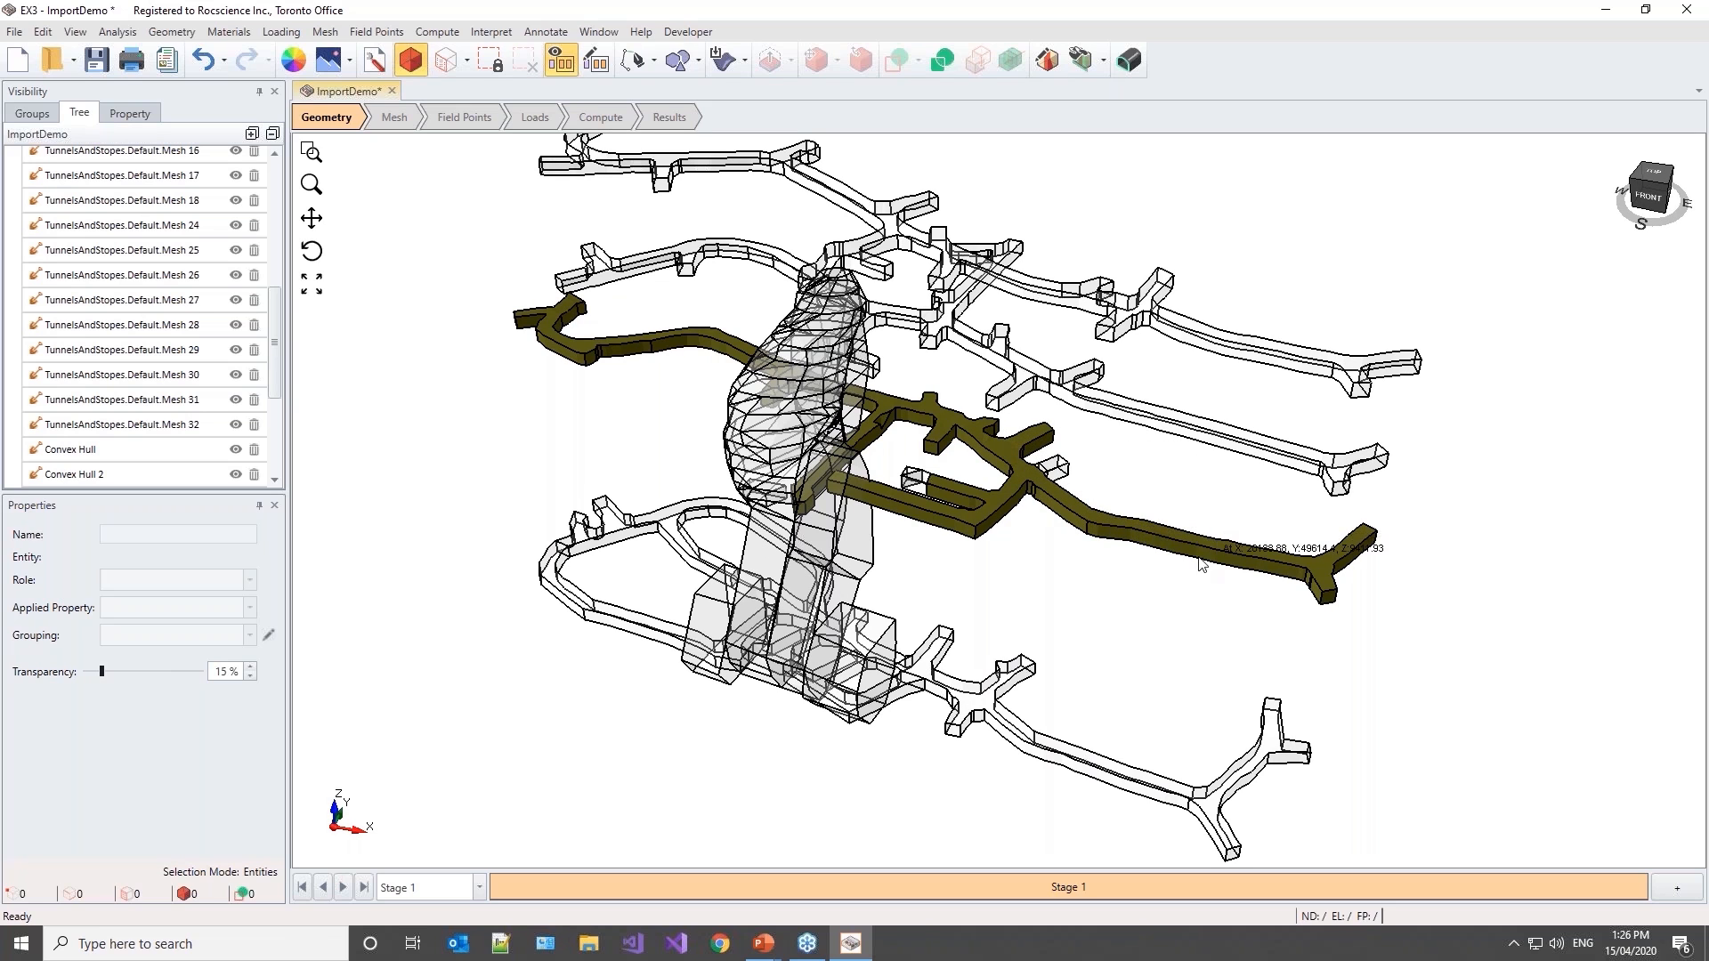
pyautogui.moveTo(1102, 611)
pyautogui.mouseDown(button='middle')
pyautogui.moveTo(1100, 581)
pyautogui.moveTo(1119, 596)
pyautogui.mouseUp(button='middle')
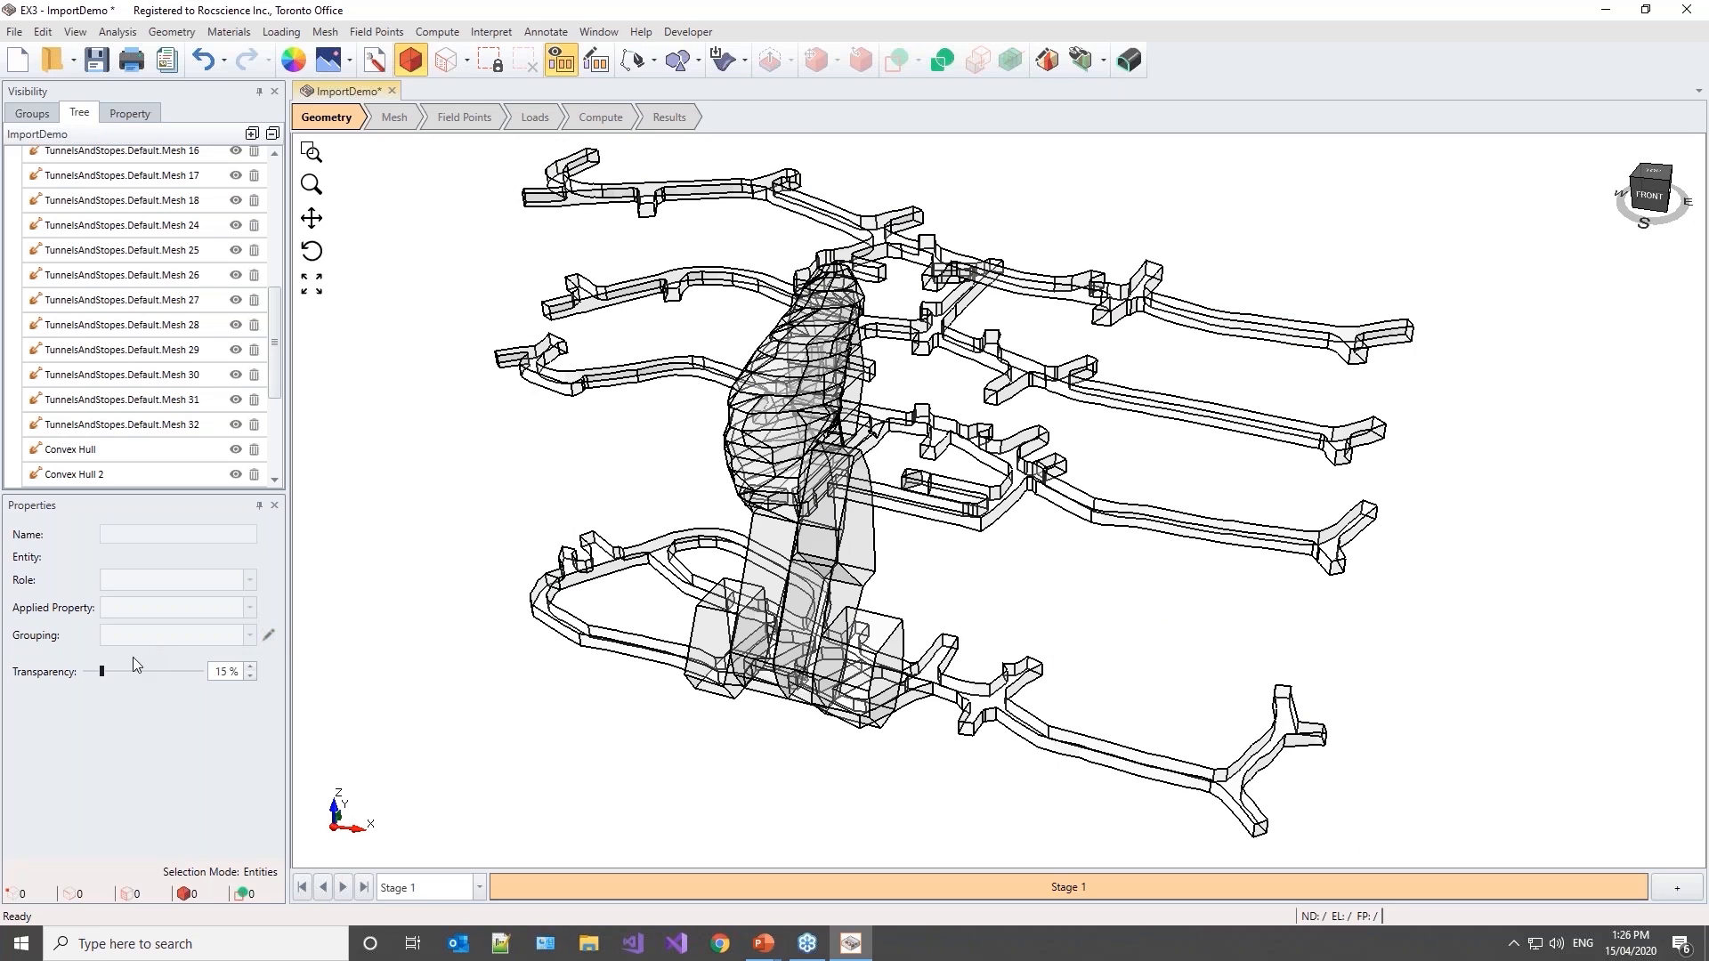
pyautogui.moveTo(104, 676); pyautogui.dragTo(200, 677)
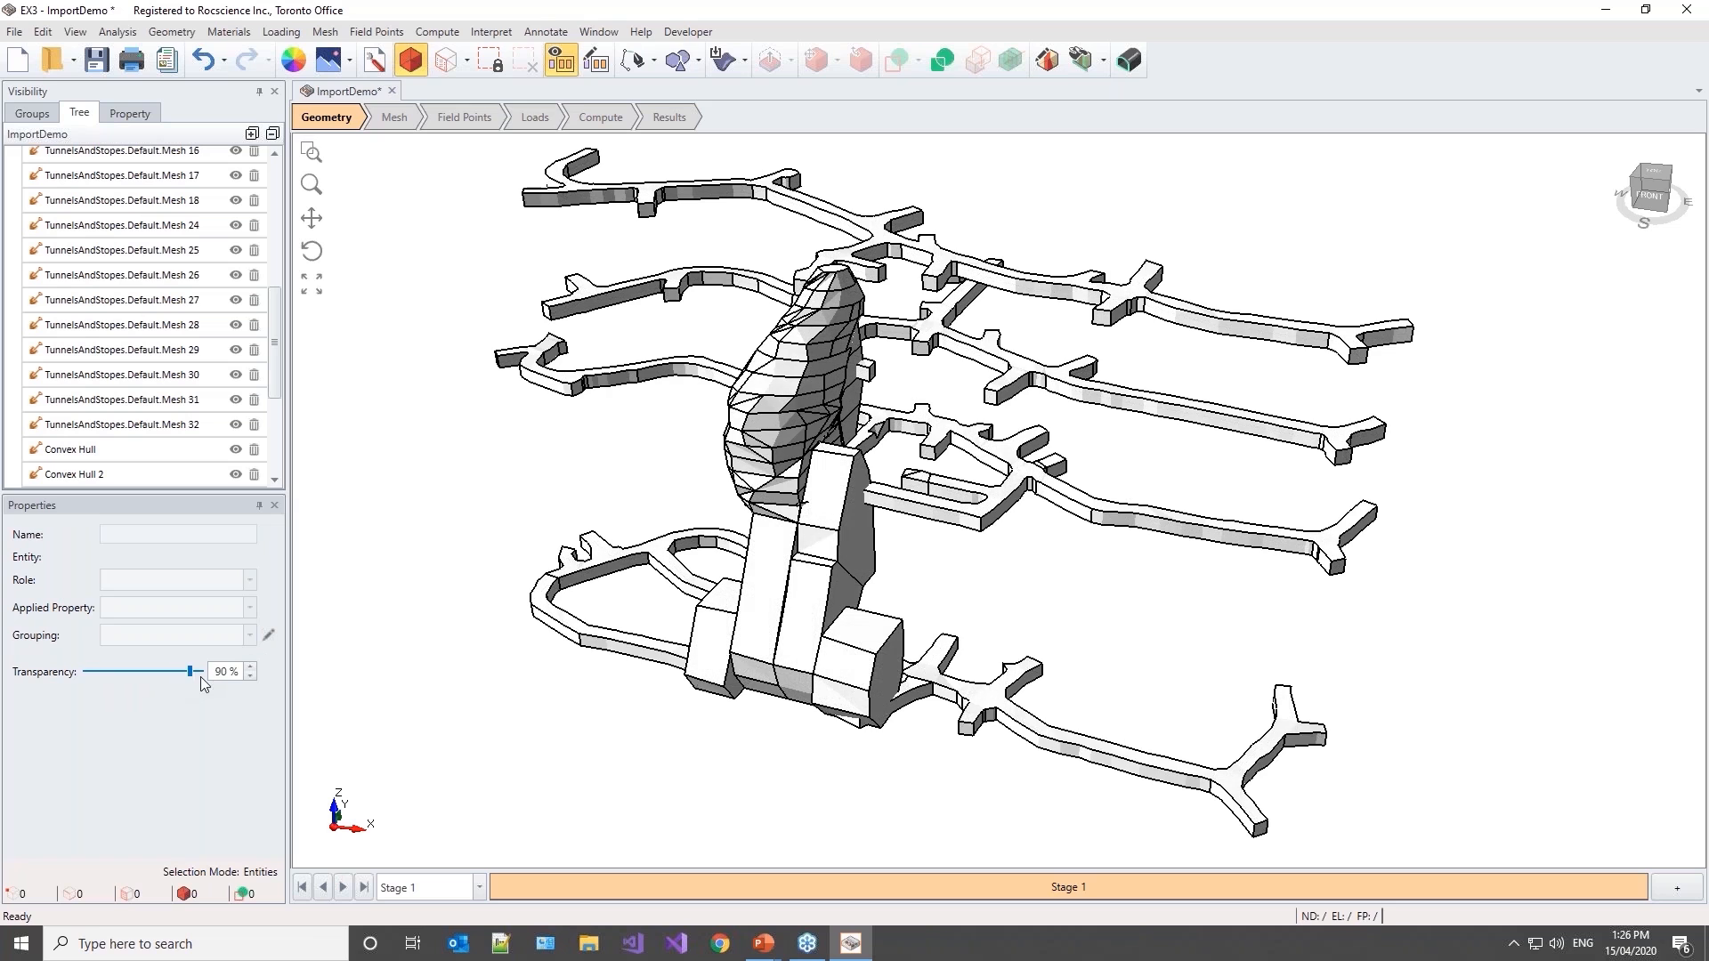
pyautogui.click(76, 32)
pyautogui.click(125, 305)
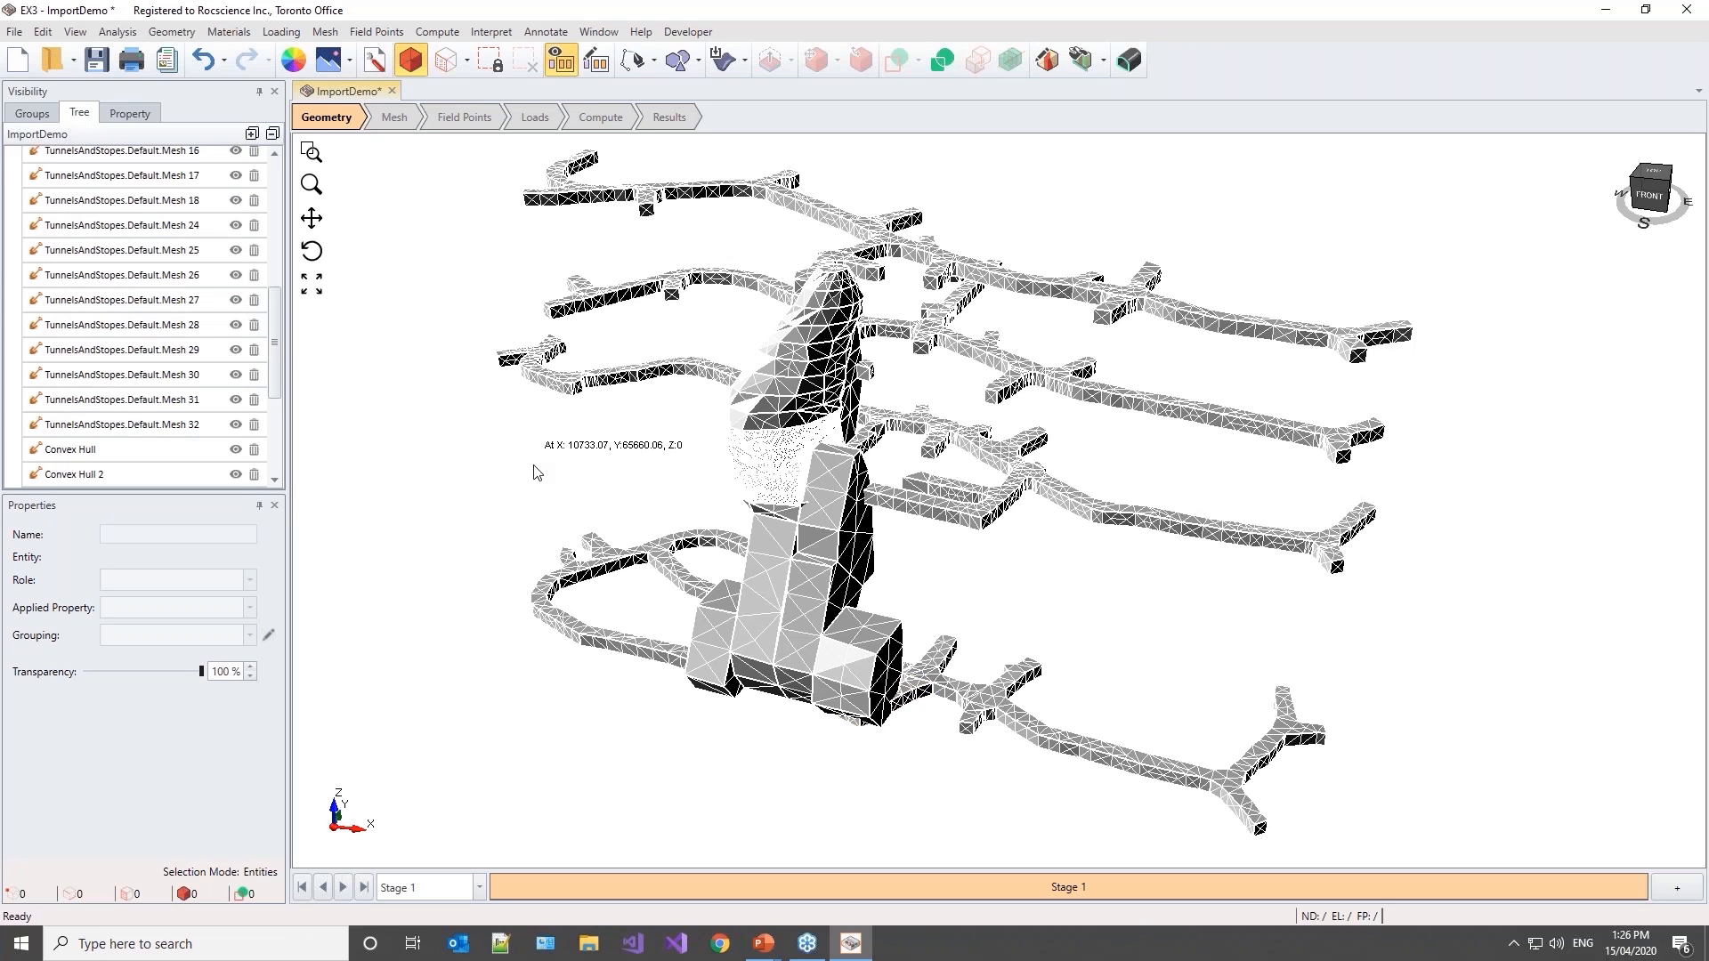
# Step: Start Simplify Triangulation on the five densely triangulated stope slices, the repaired and remeshed Mesh 19 to Mesh 23
pyautogui.moveTo(472, 527); pyautogui.dragTo(677, 541, button='middle')
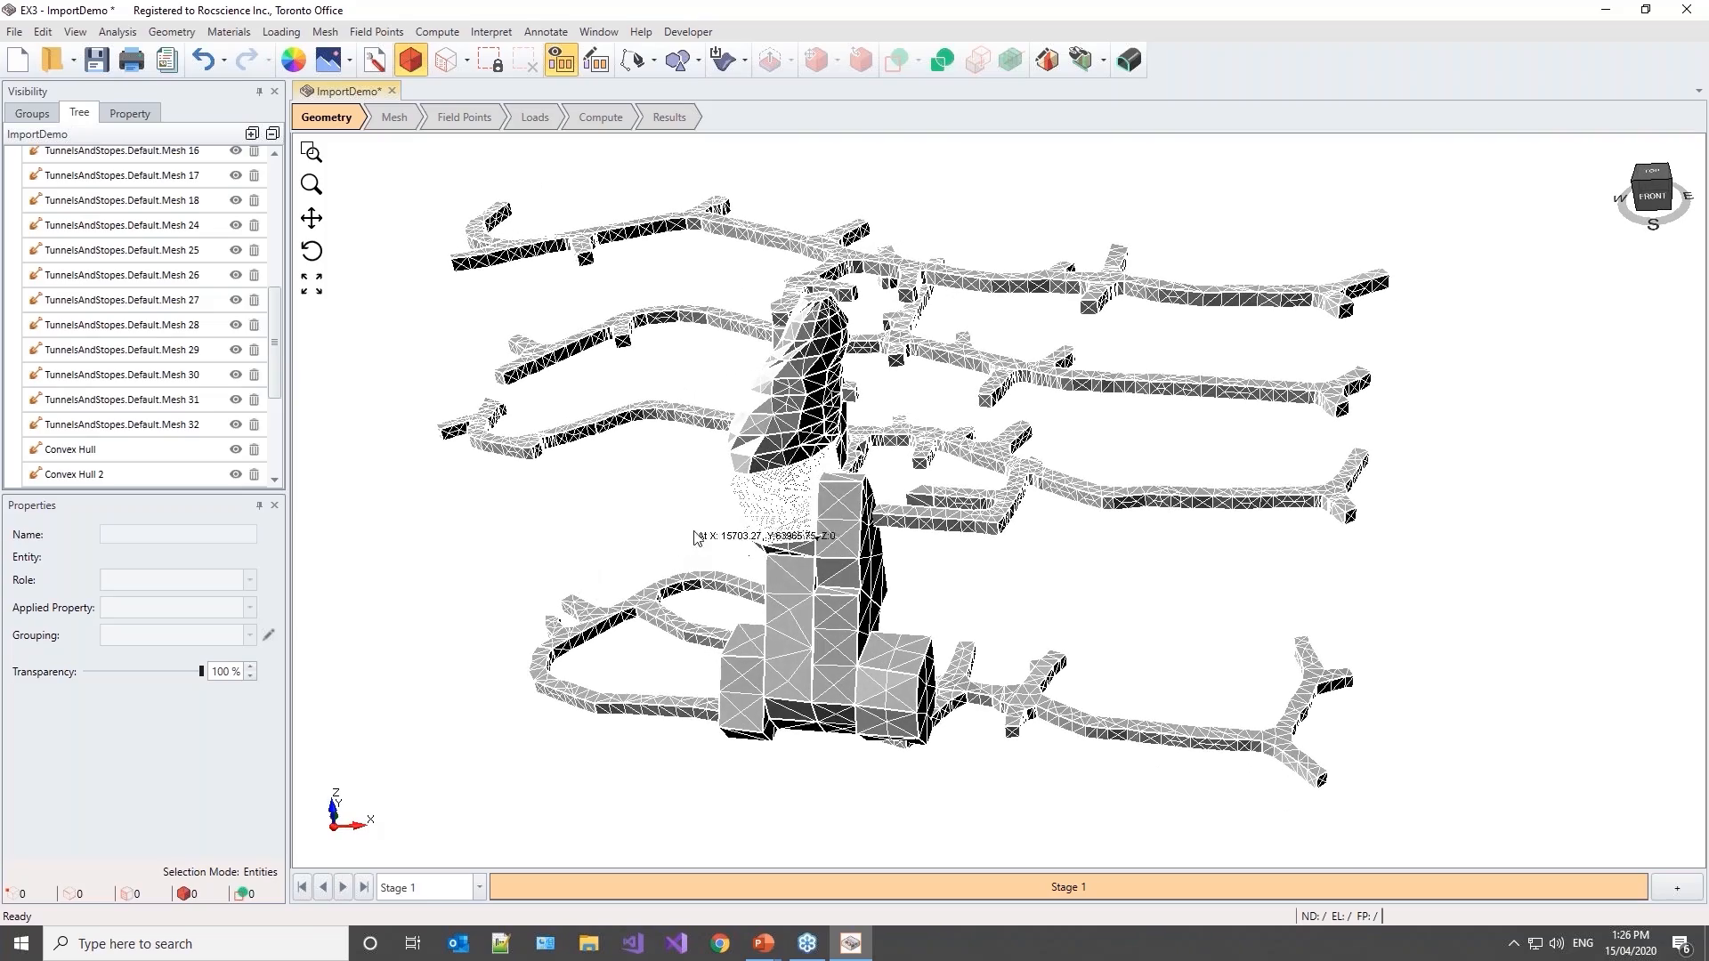
pyautogui.scroll(3, 771, 499)
pyautogui.scroll(3, 770, 498)
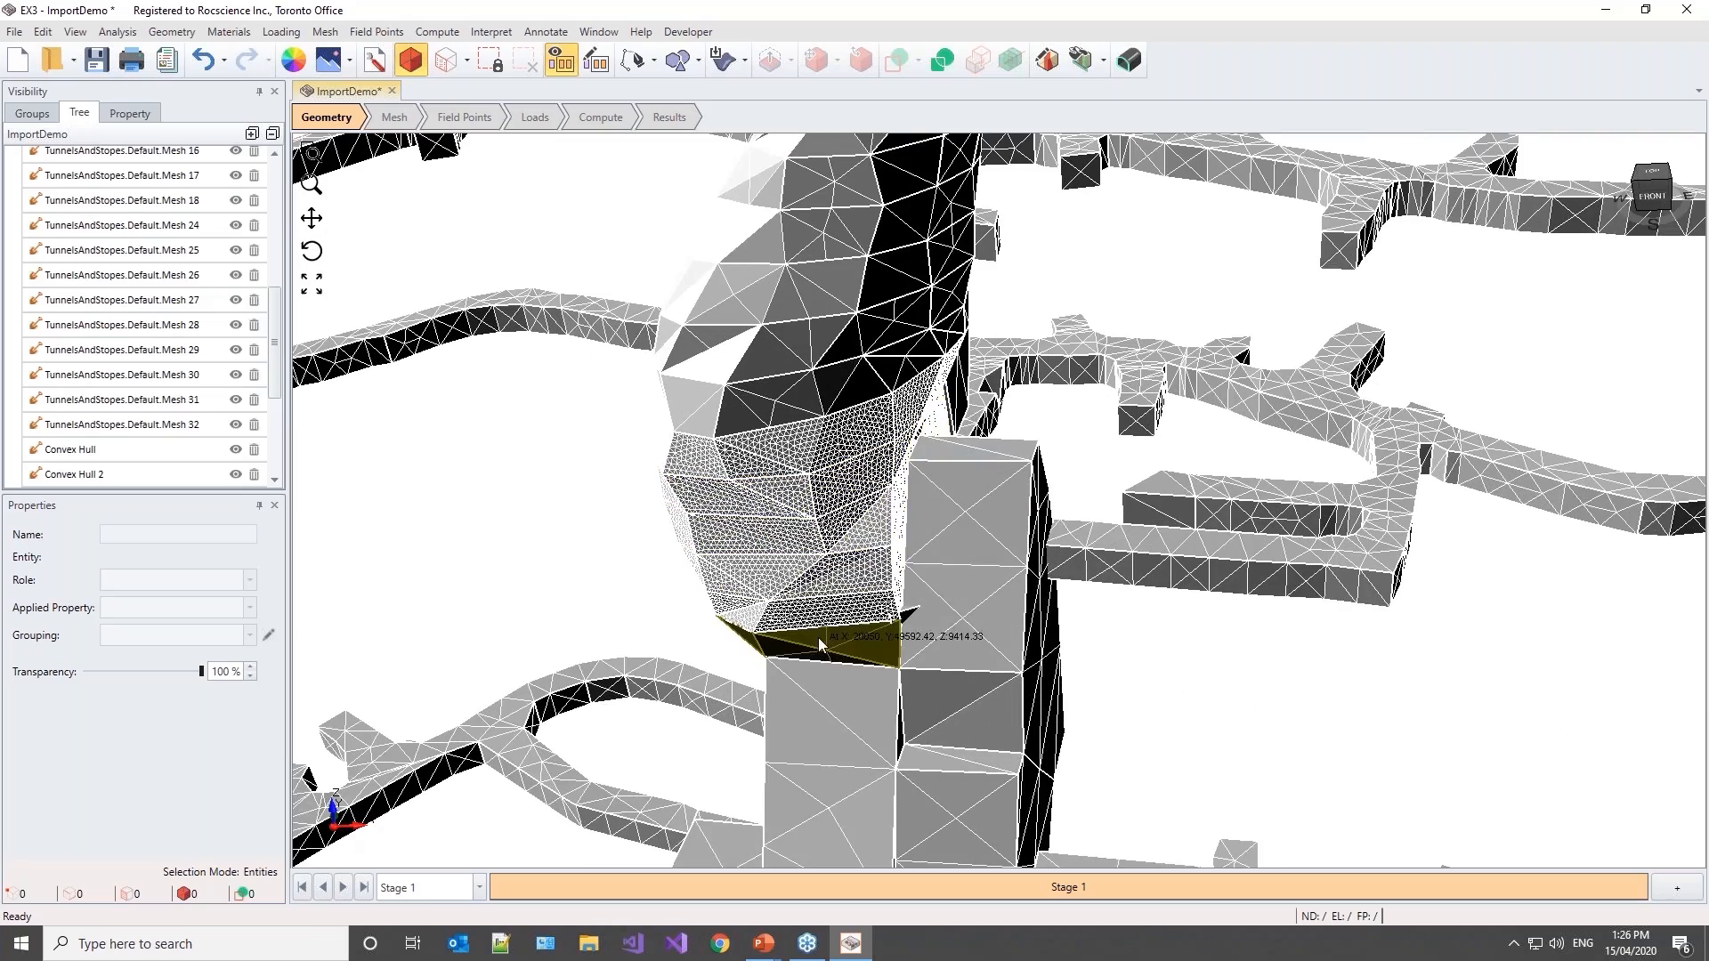
pyautogui.scroll(2, 841, 614)
pyautogui.moveTo(844, 614); pyautogui.dragTo(843, 595, button='middle')
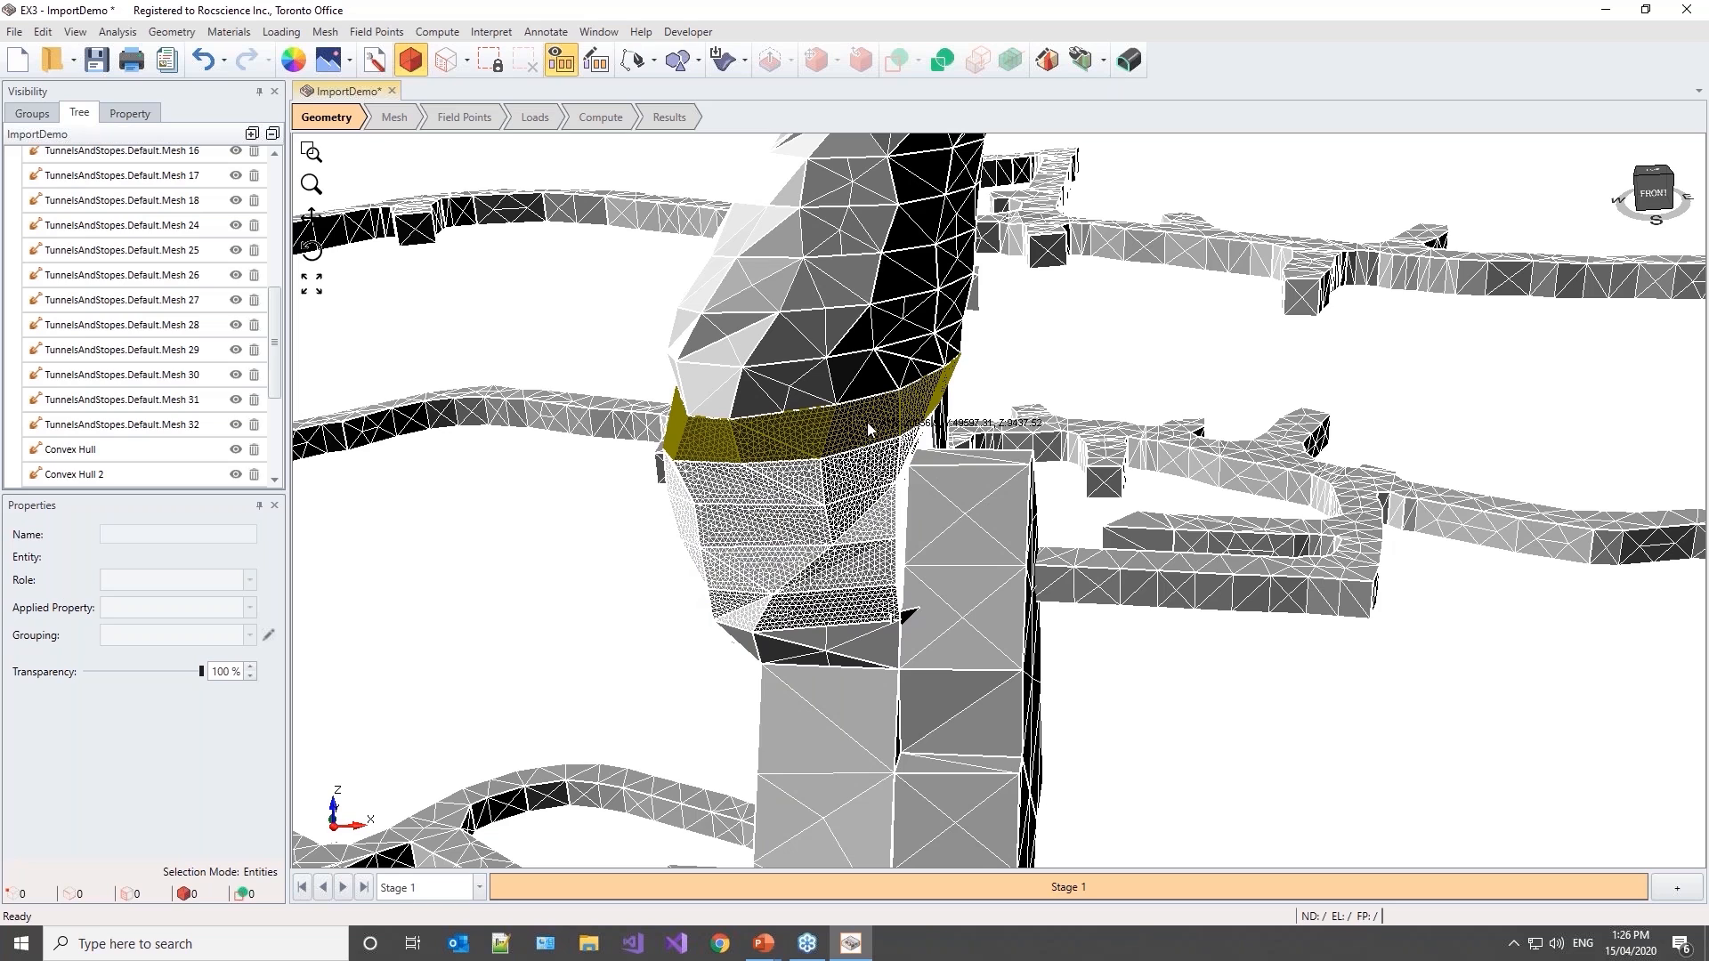
pyautogui.click(846, 423)
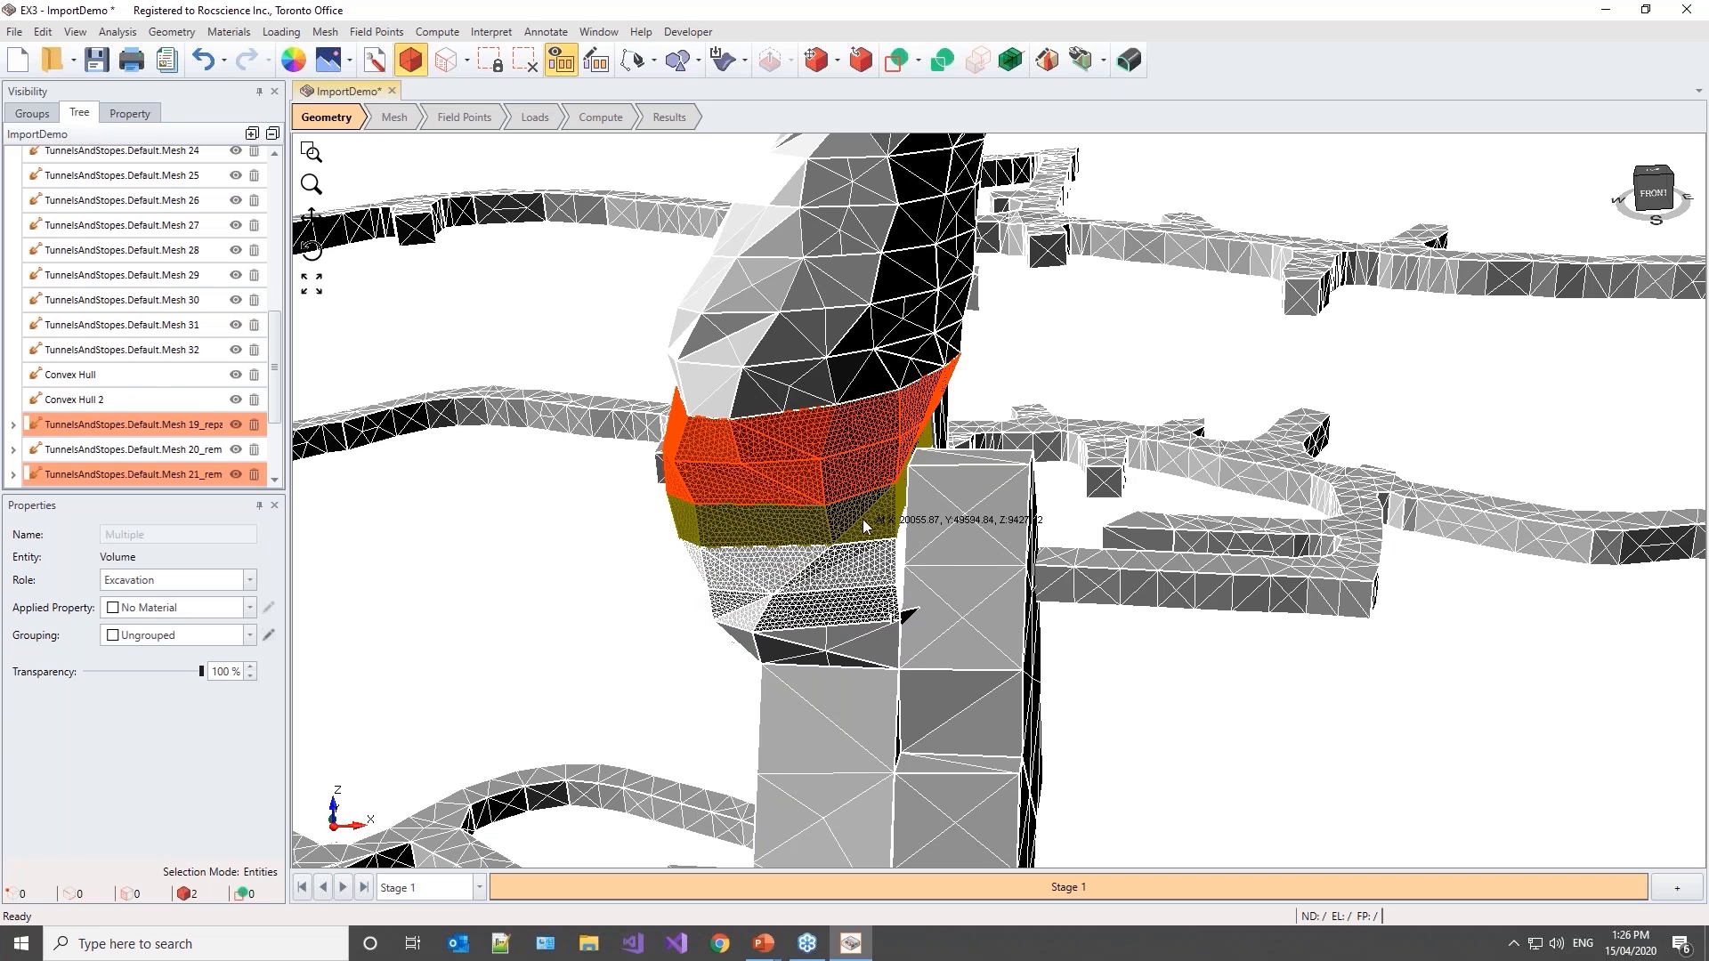
pyautogui.keyDown('ctrl'); pyautogui.click(862, 520); pyautogui.keyUp('ctrl')
pyautogui.keyDown('ctrl'); pyautogui.click(852, 565); pyautogui.keyUp('ctrl')
pyautogui.keyDown('ctrl'); pyautogui.click(849, 602); pyautogui.keyUp('ctrl')
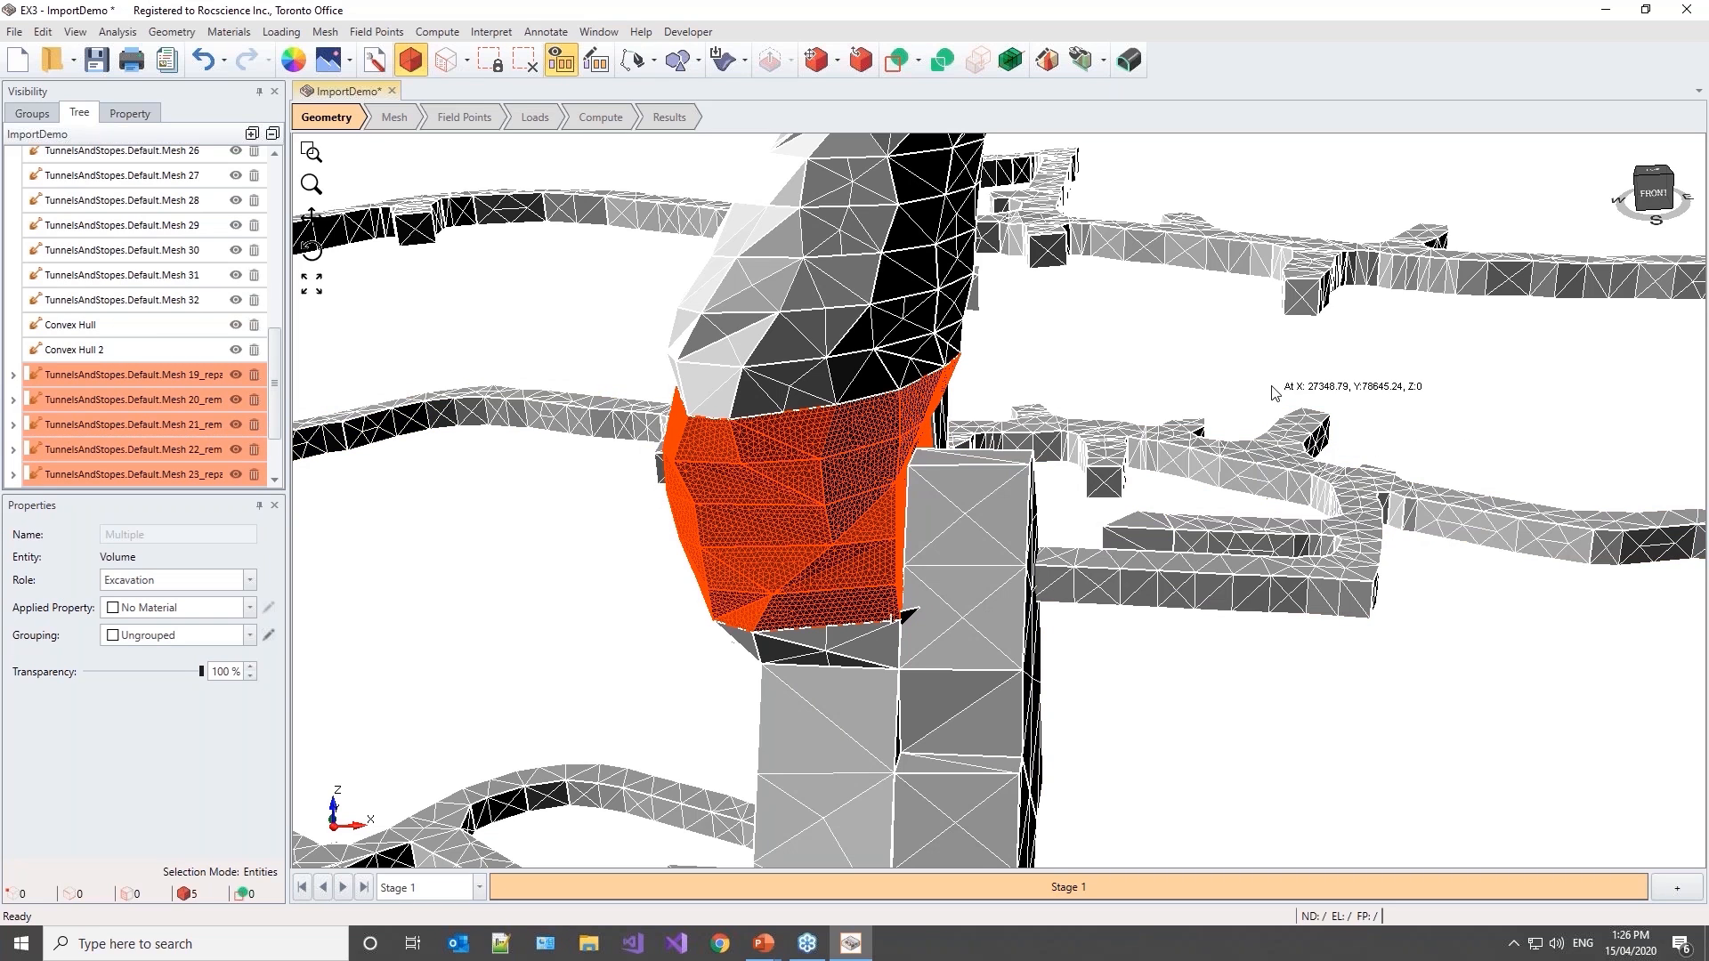
pyautogui.click(171, 31)
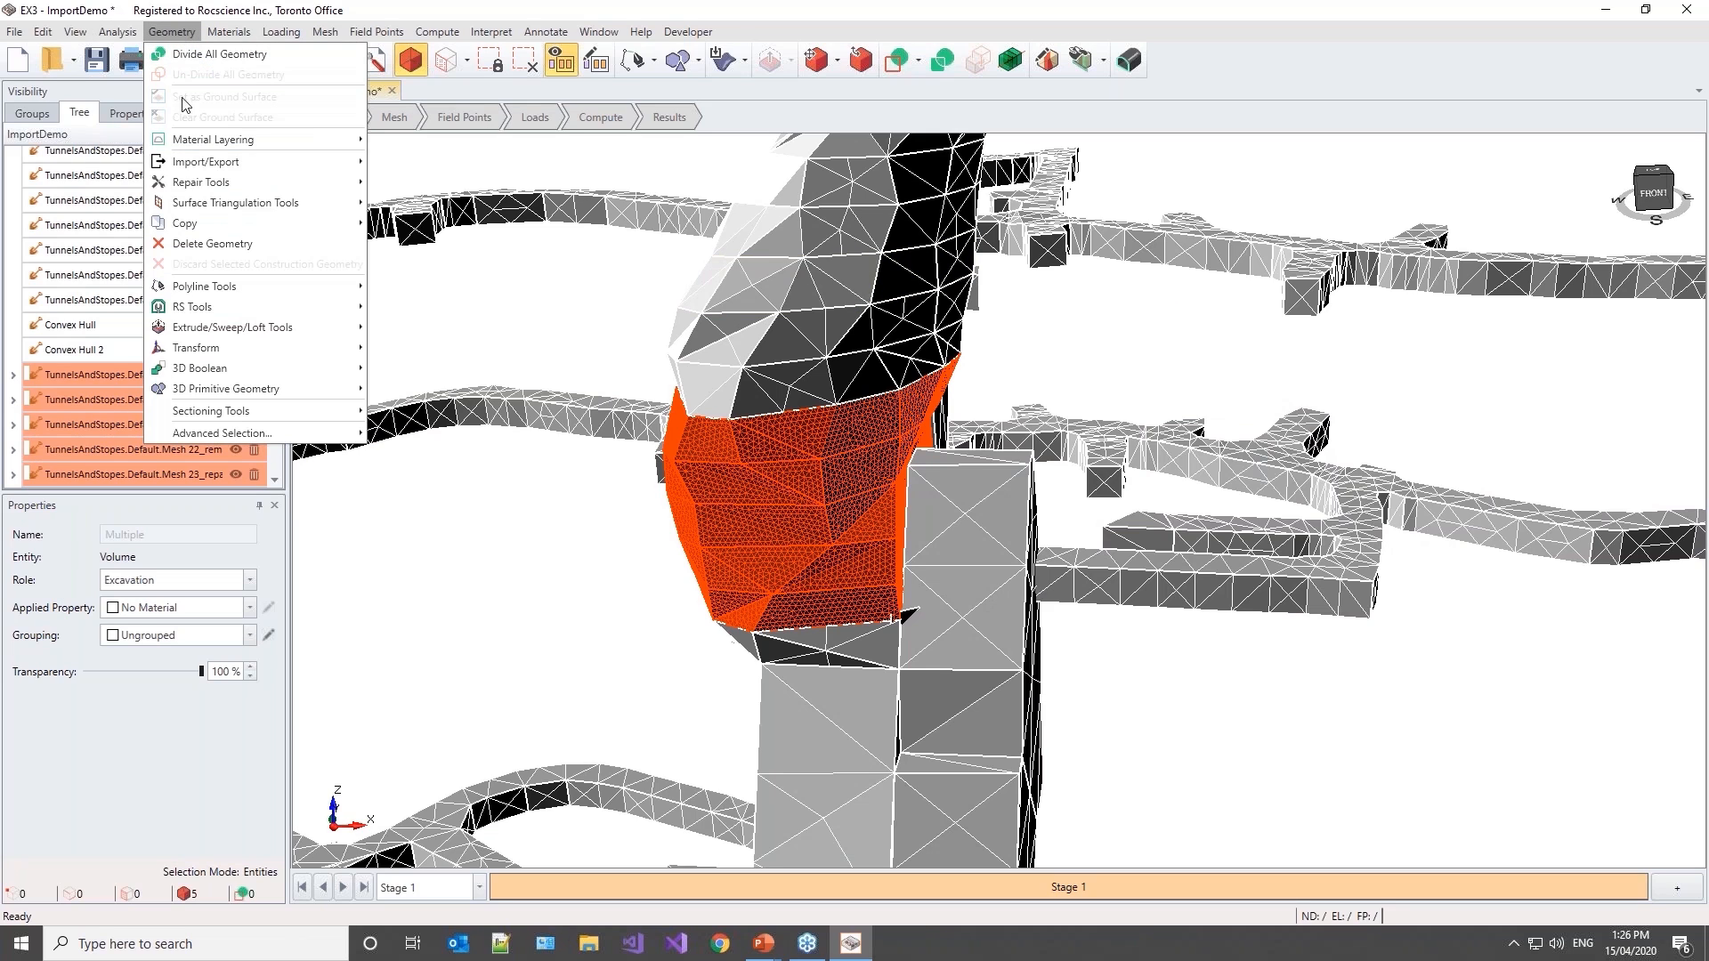
pyautogui.moveTo(213, 205)
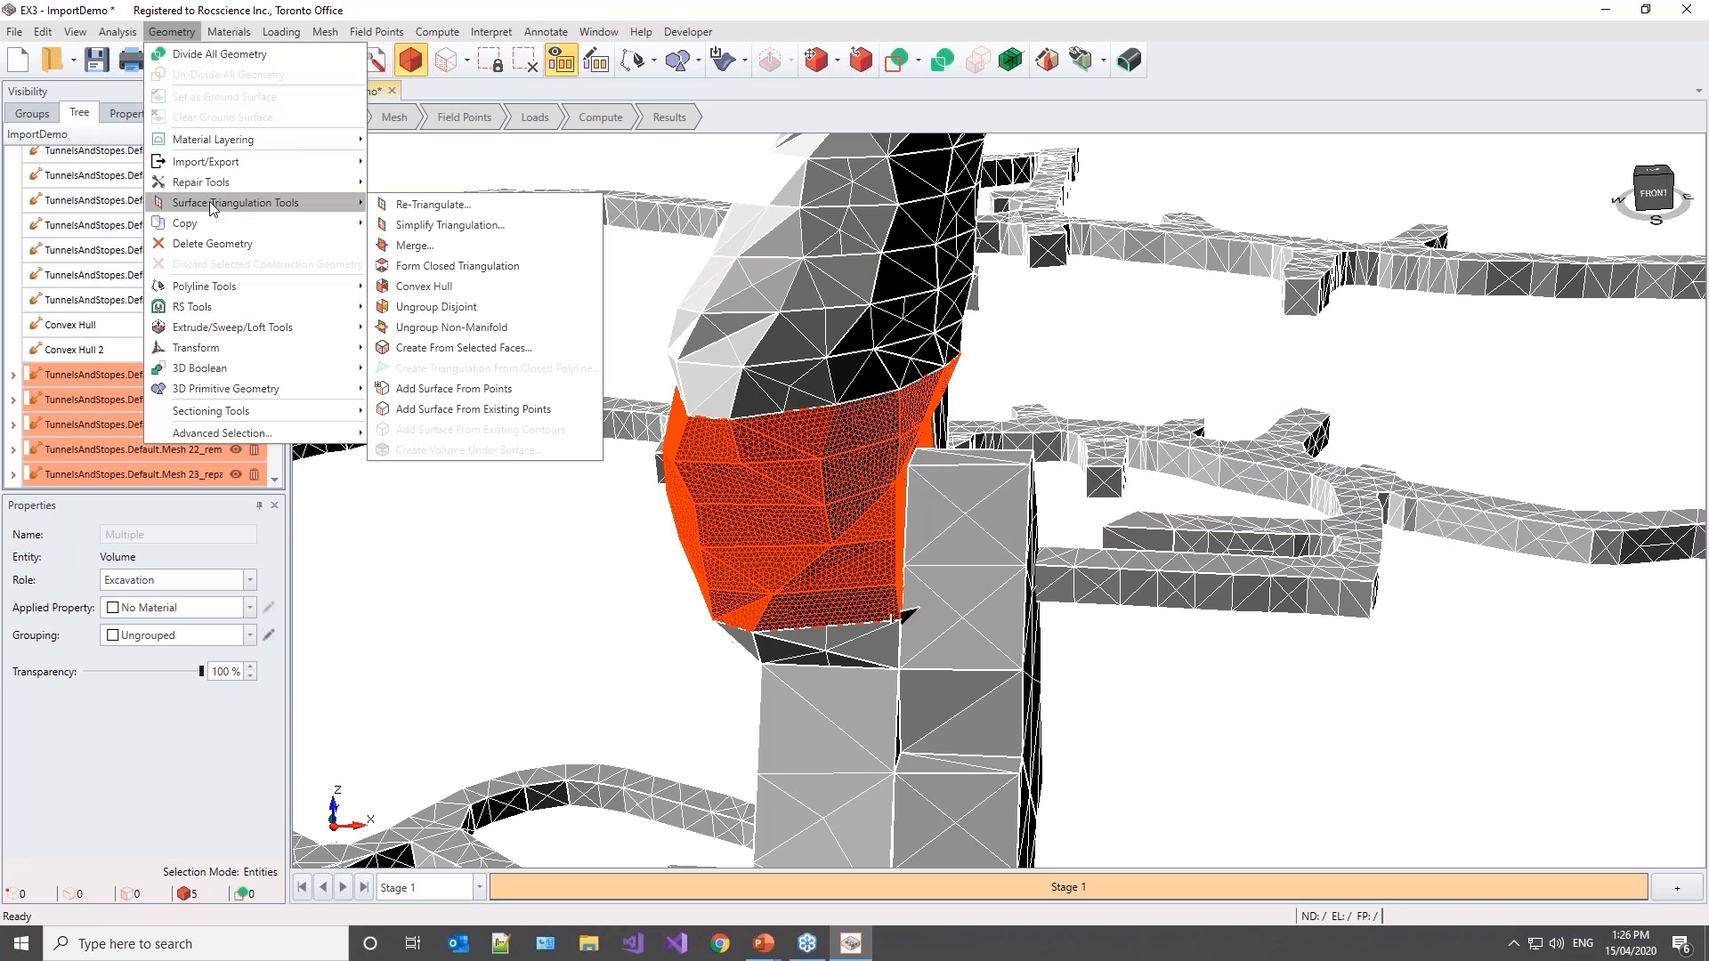
pyautogui.click(467, 226)
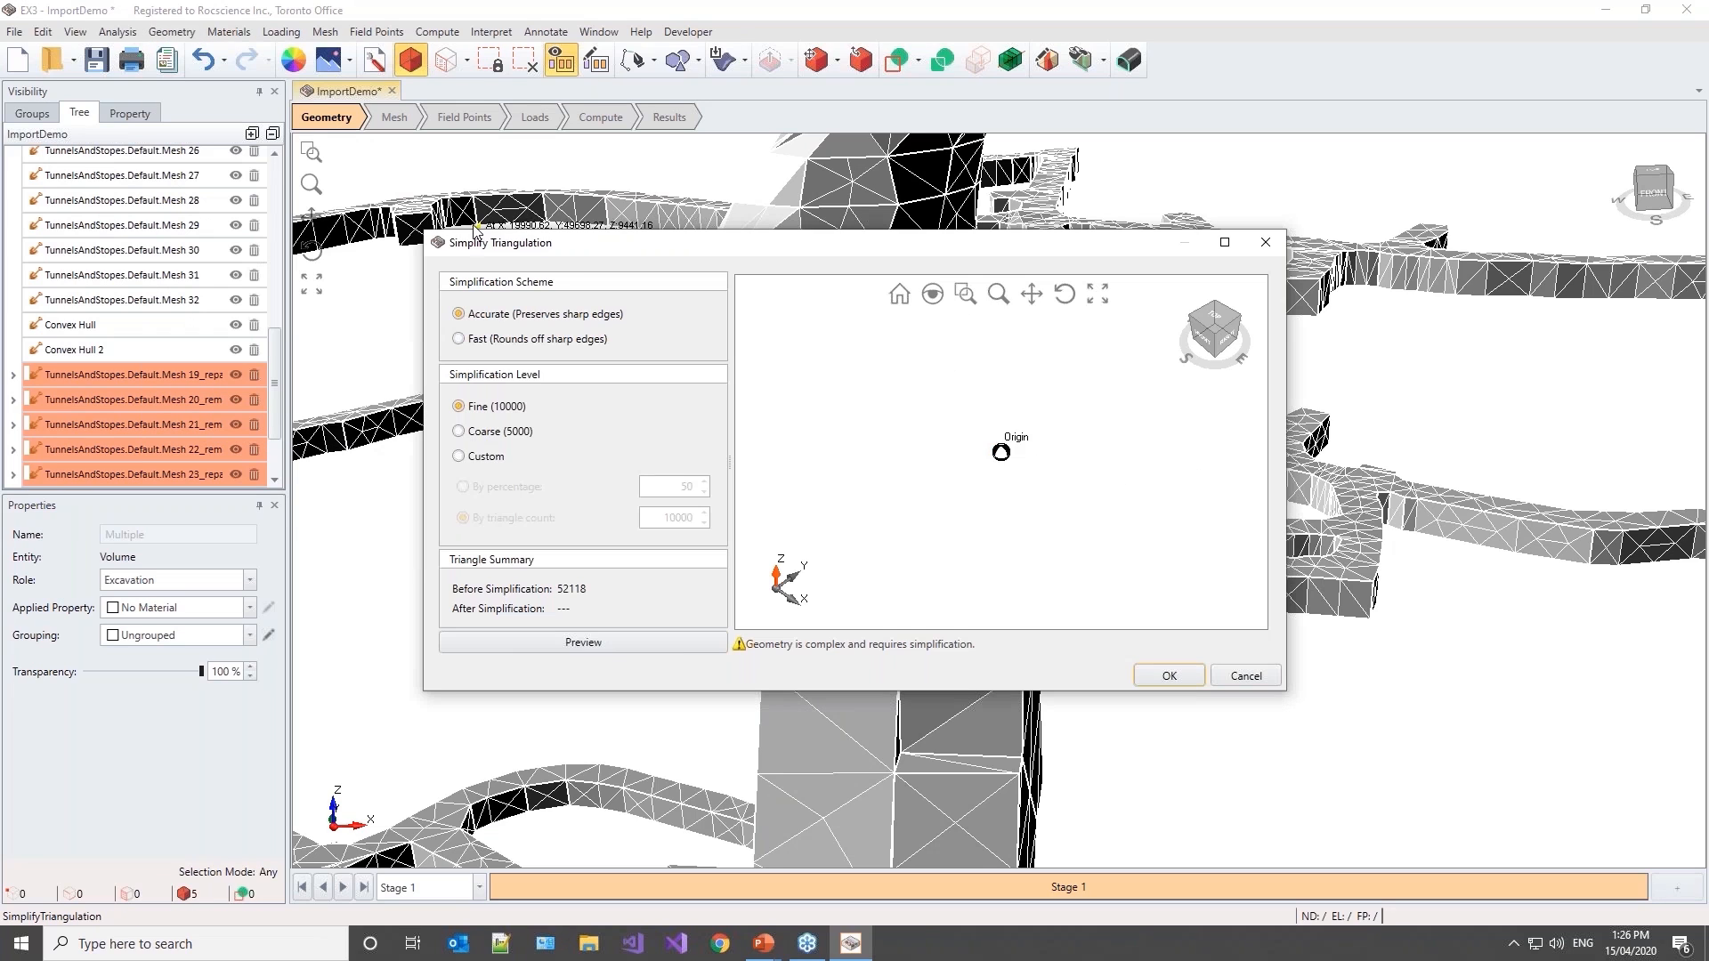
# Step: Simplify the stope slices with a custom level of 25 percent, previewing the triangulation before applying it
pyautogui.click(464, 459)
pyautogui.click(478, 491)
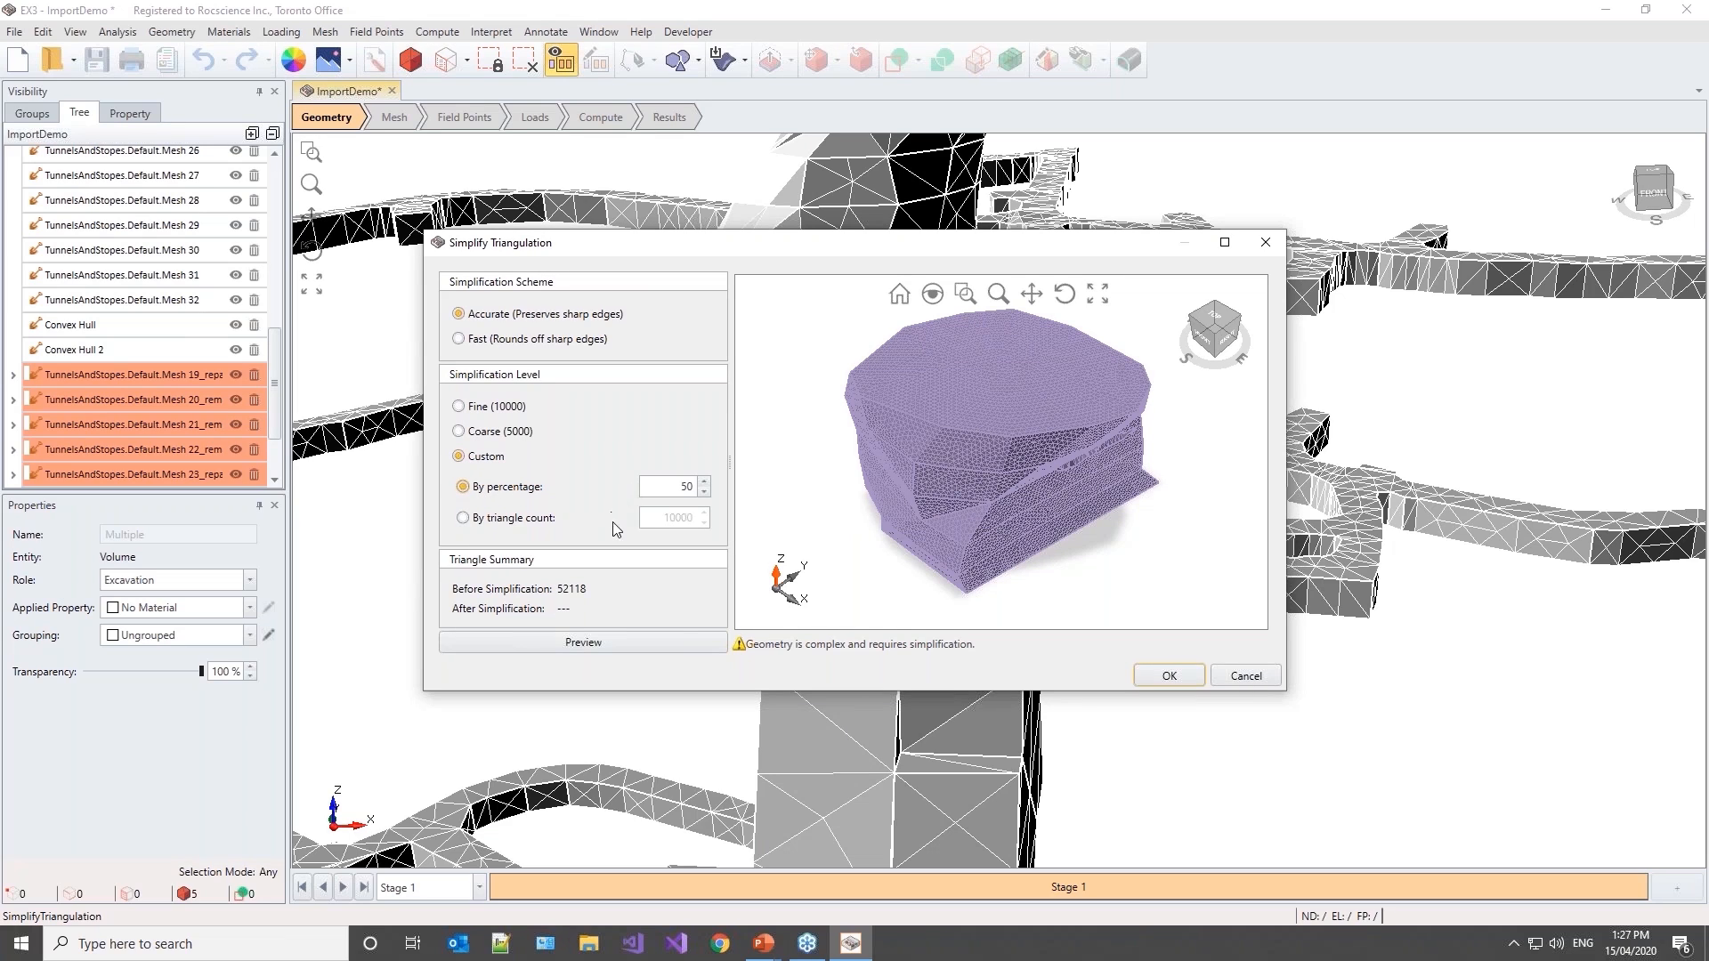
pyautogui.doubleClick(662, 486)
pyautogui.click(652, 639)
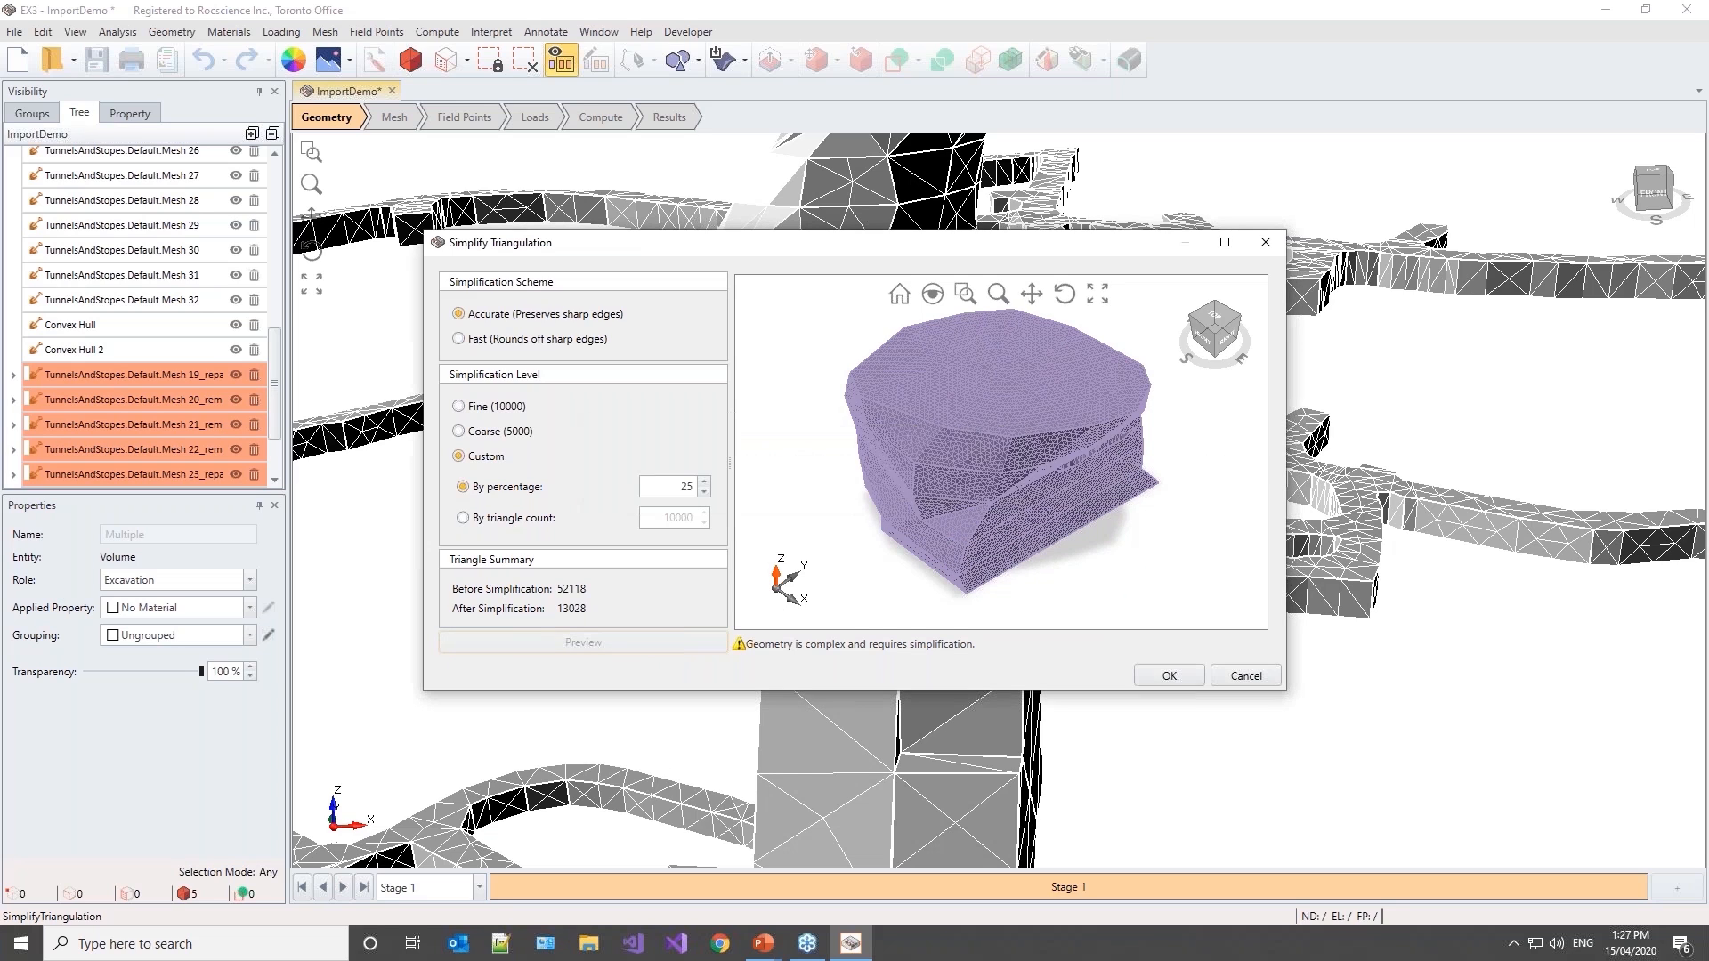
pyautogui.moveTo(916, 591); pyautogui.dragTo(1154, 516)
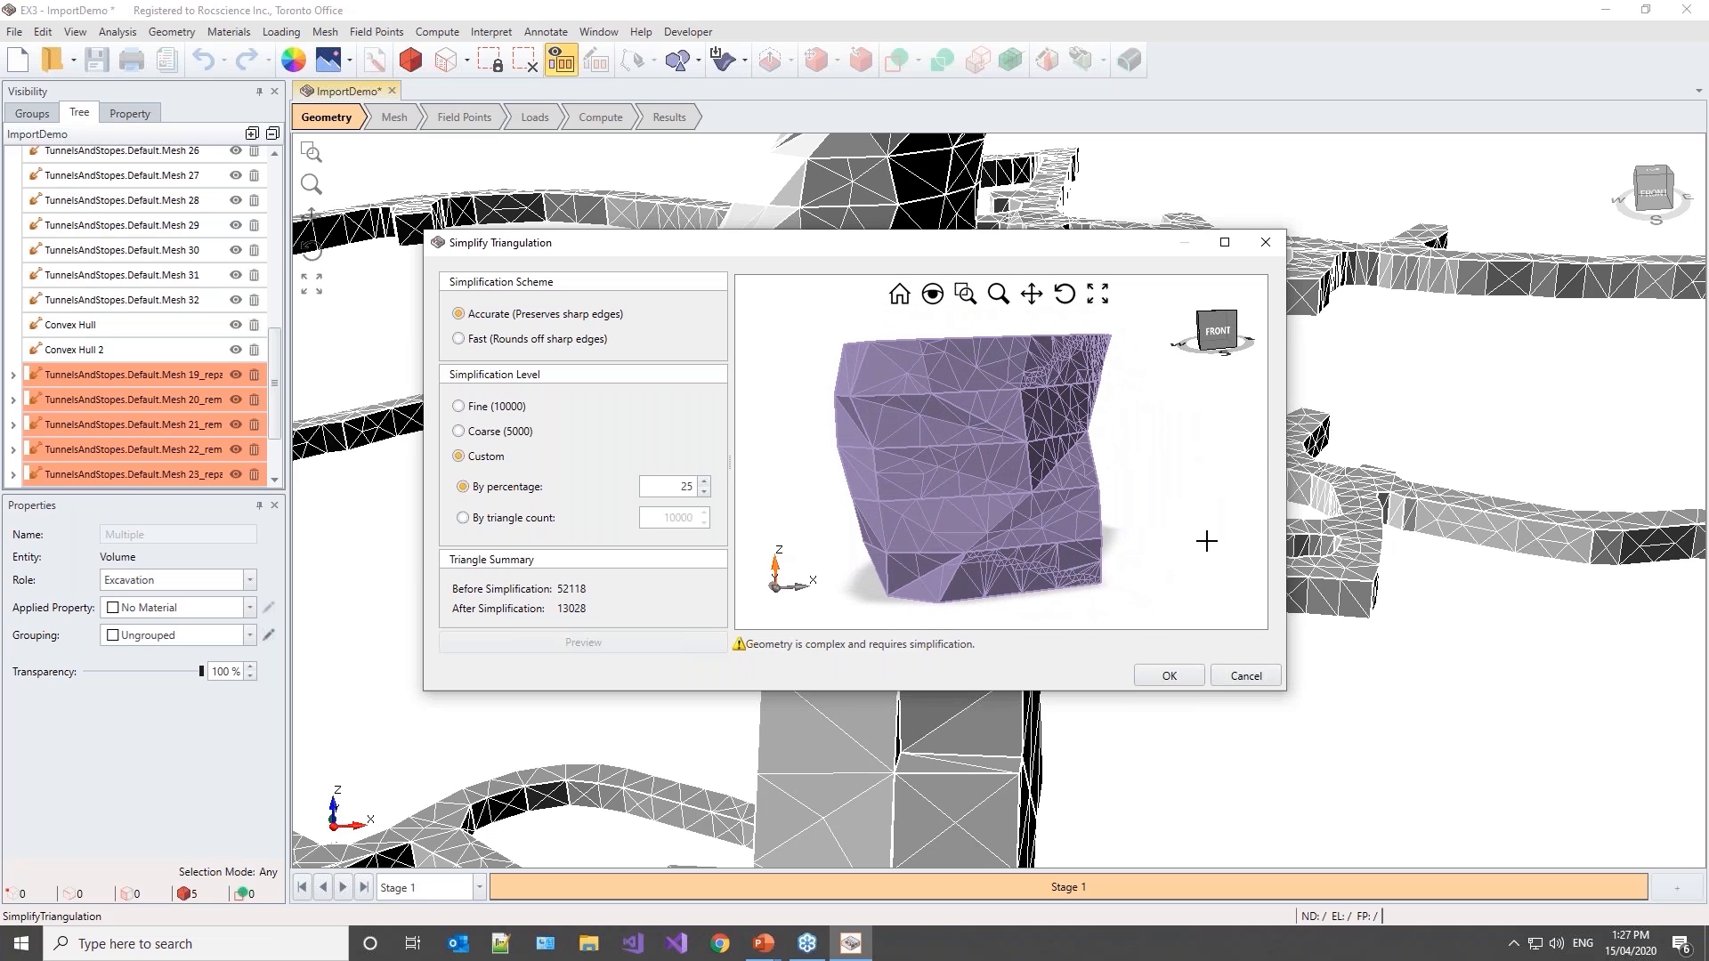
pyautogui.click(1168, 676)
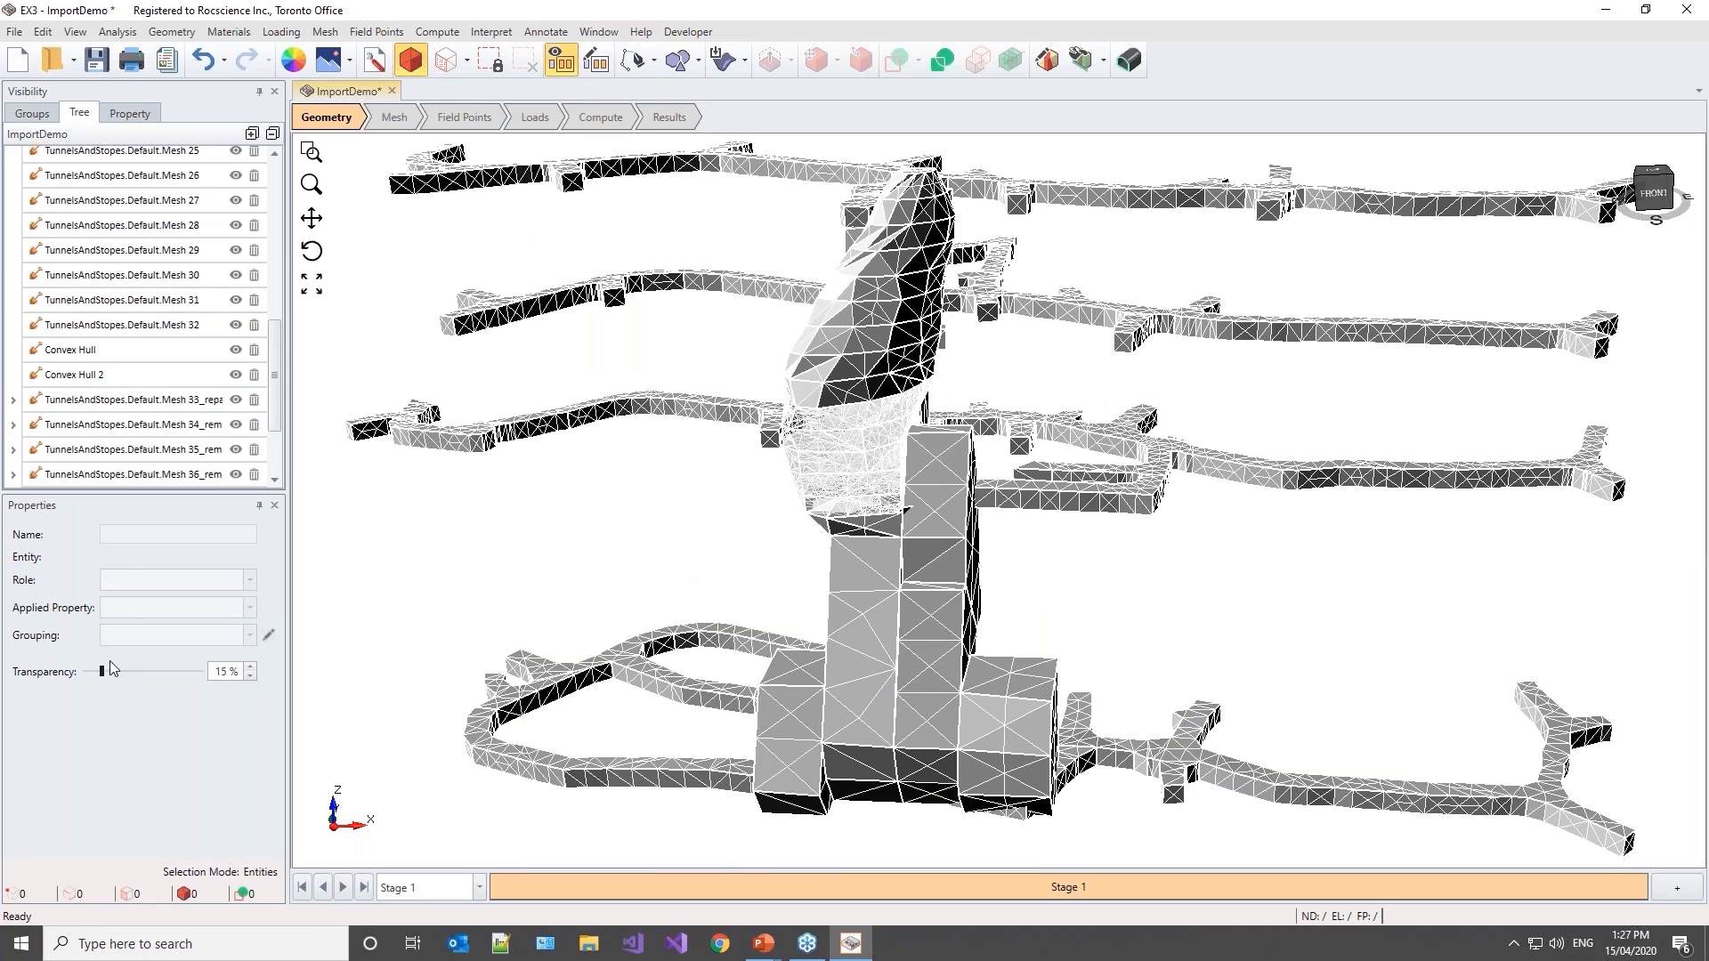
# Step: Restore the transparency value to 100% and inspect the simplified triangles on the lower stope slices
pyautogui.moveTo(103, 673); pyautogui.dragTo(203, 673)
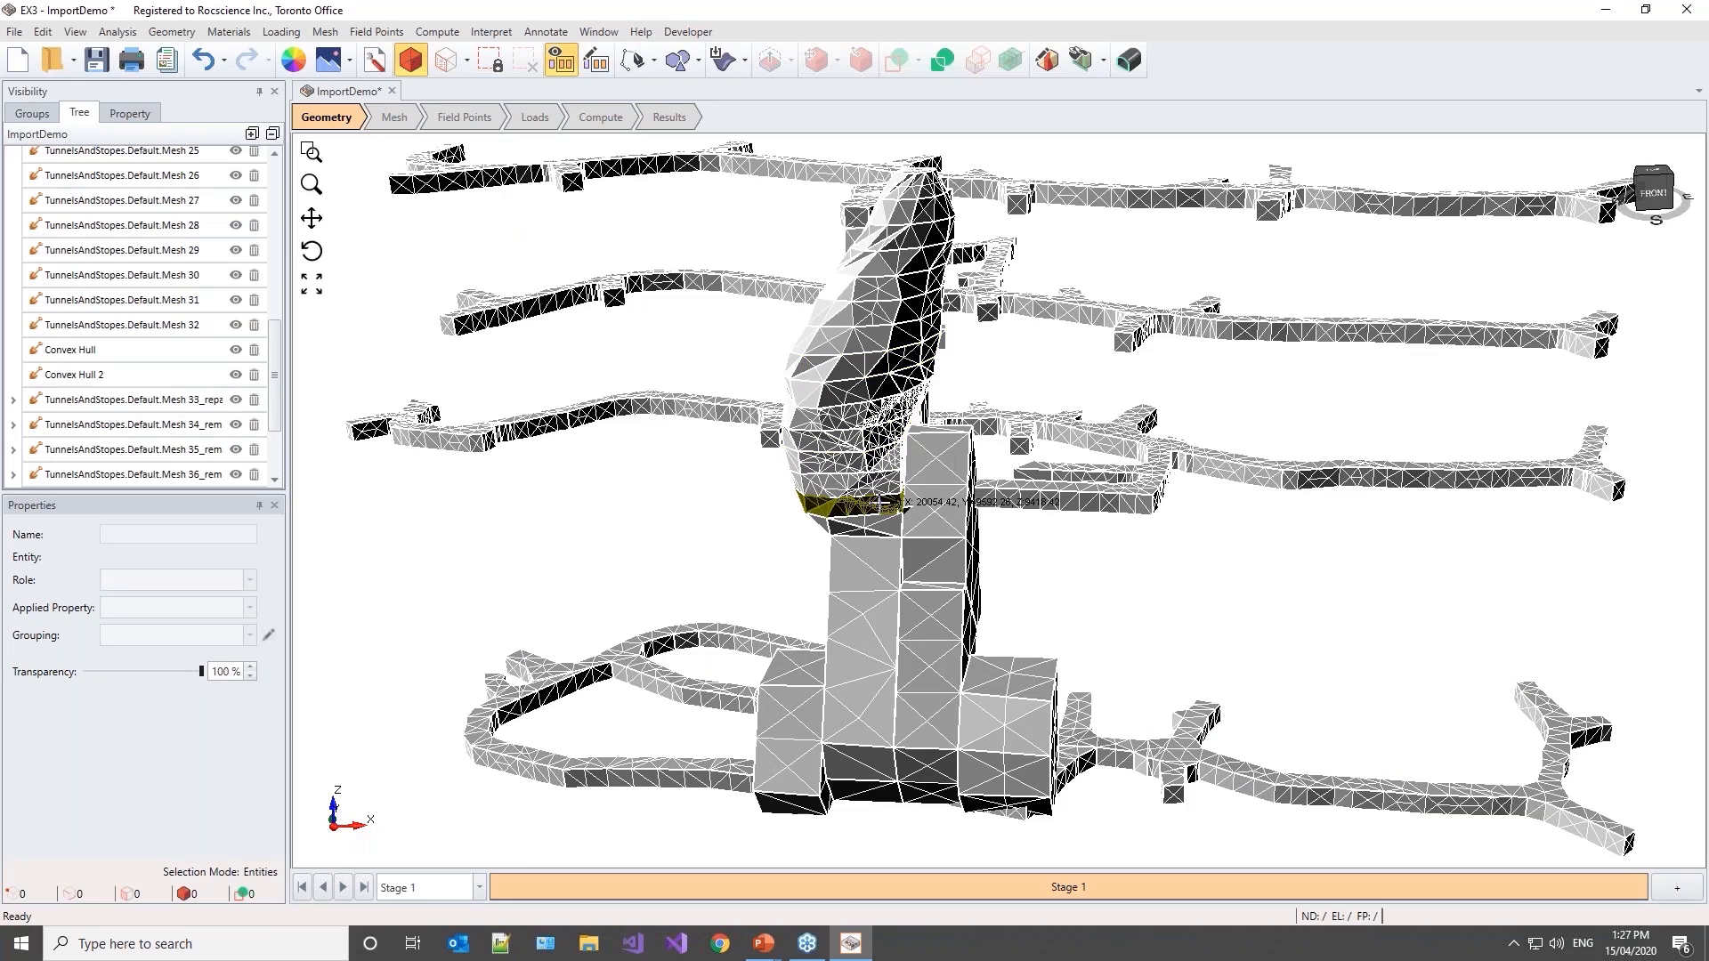
pyautogui.scroll(3, 870, 505)
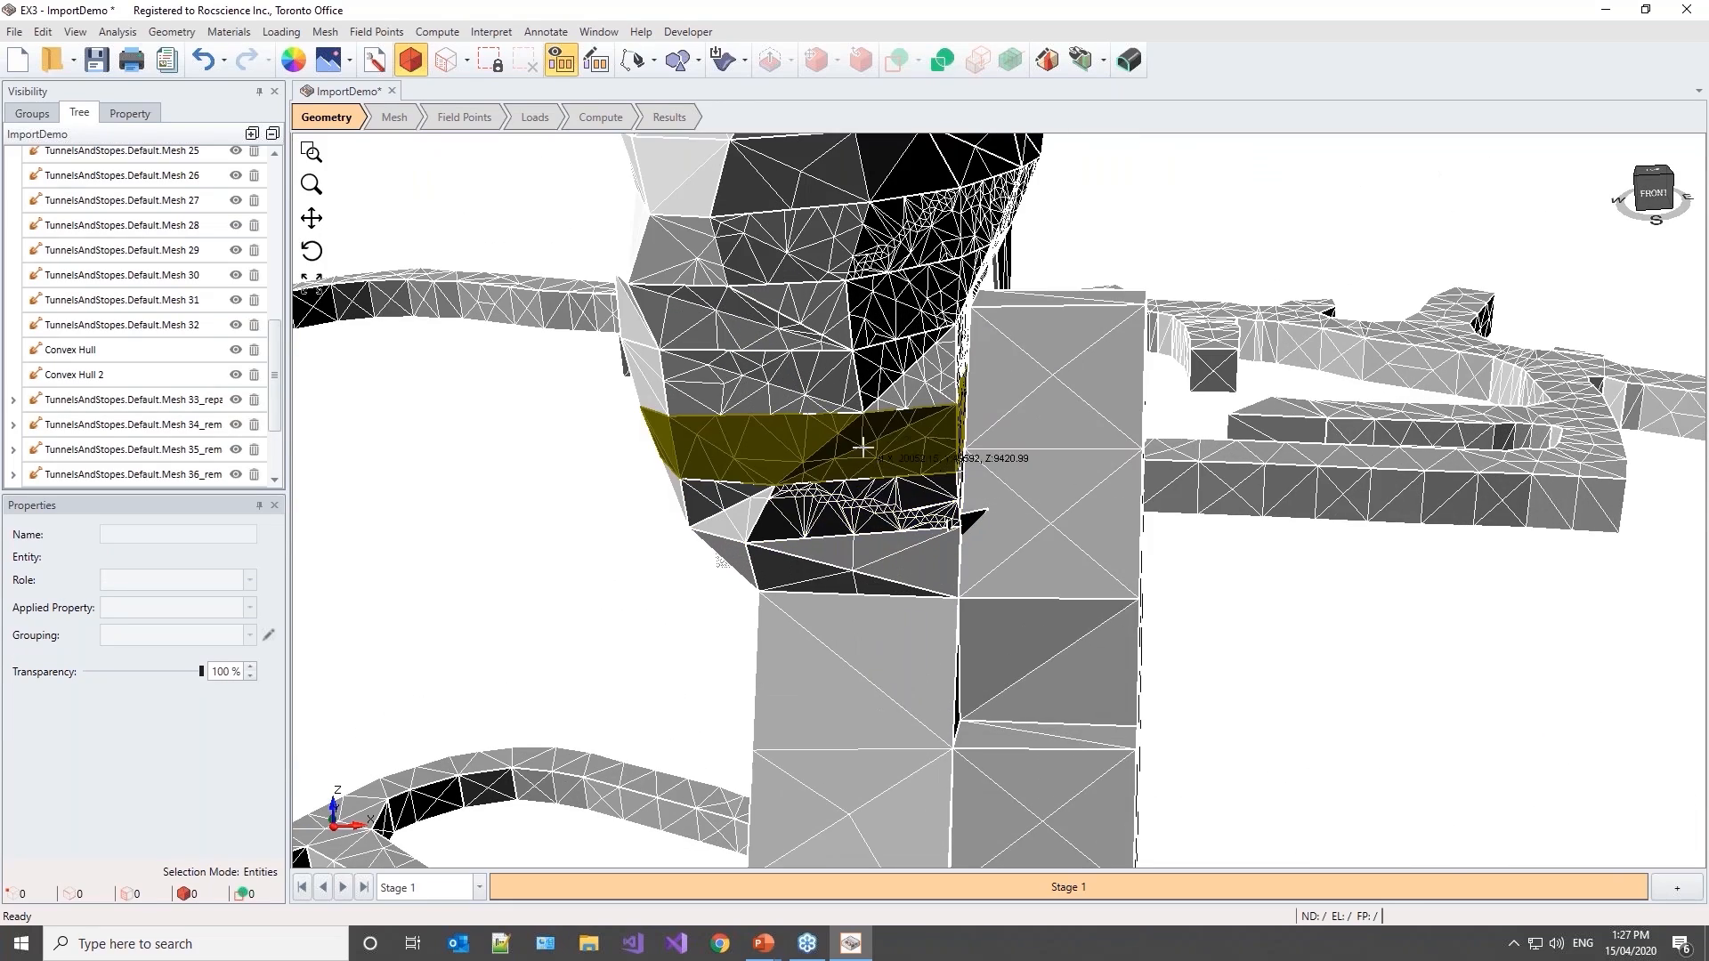
pyautogui.scroll(-2, 862, 392)
pyautogui.scroll(-5, 1219, 545)
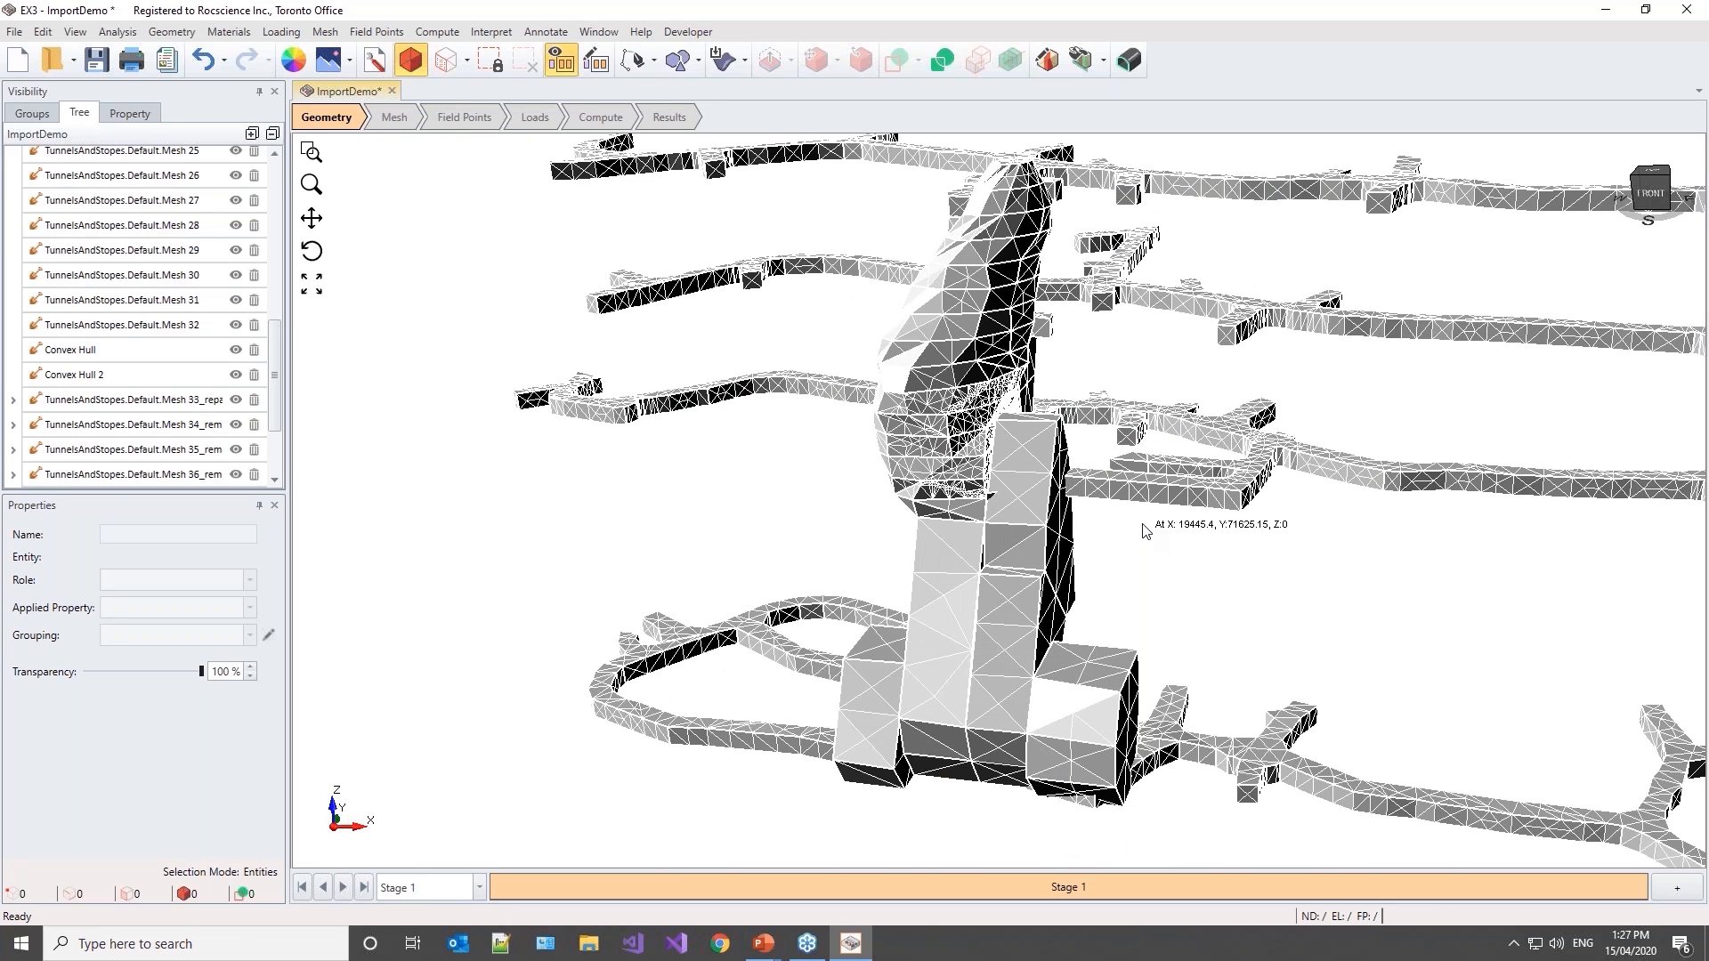
pyautogui.scroll(-1, 1139, 334)
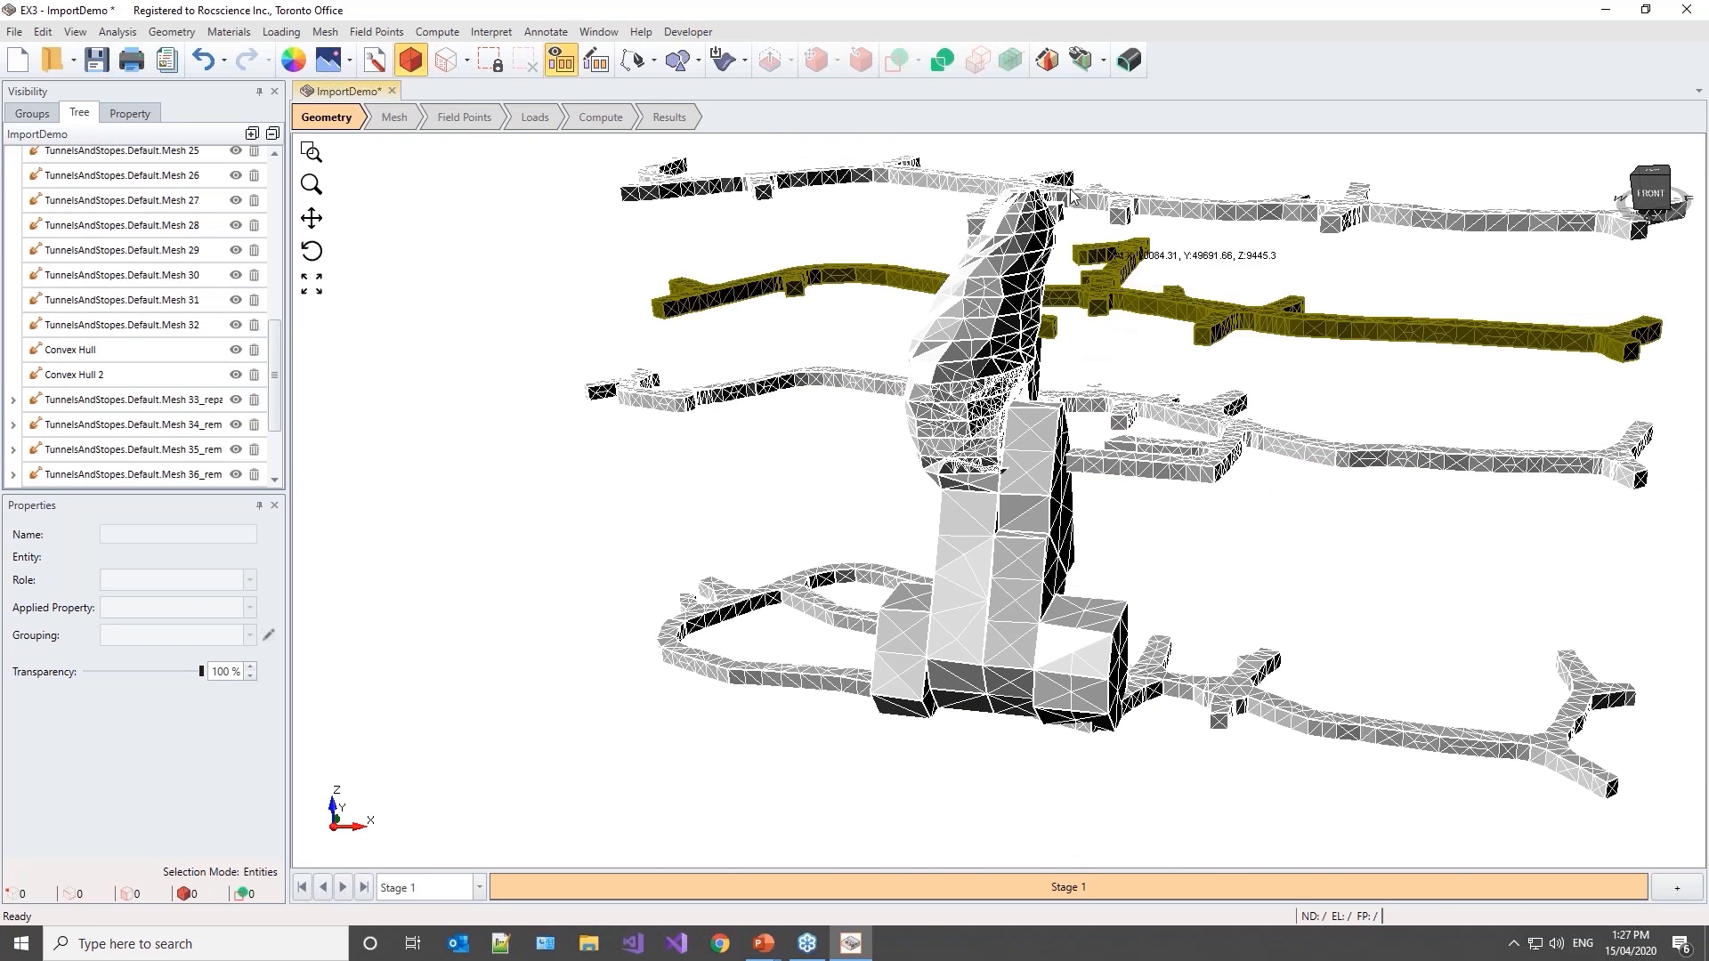
# Step: Divide all geometry with Default quality and set the transparency value of the divided model to 100%
pyautogui.click(940, 61)
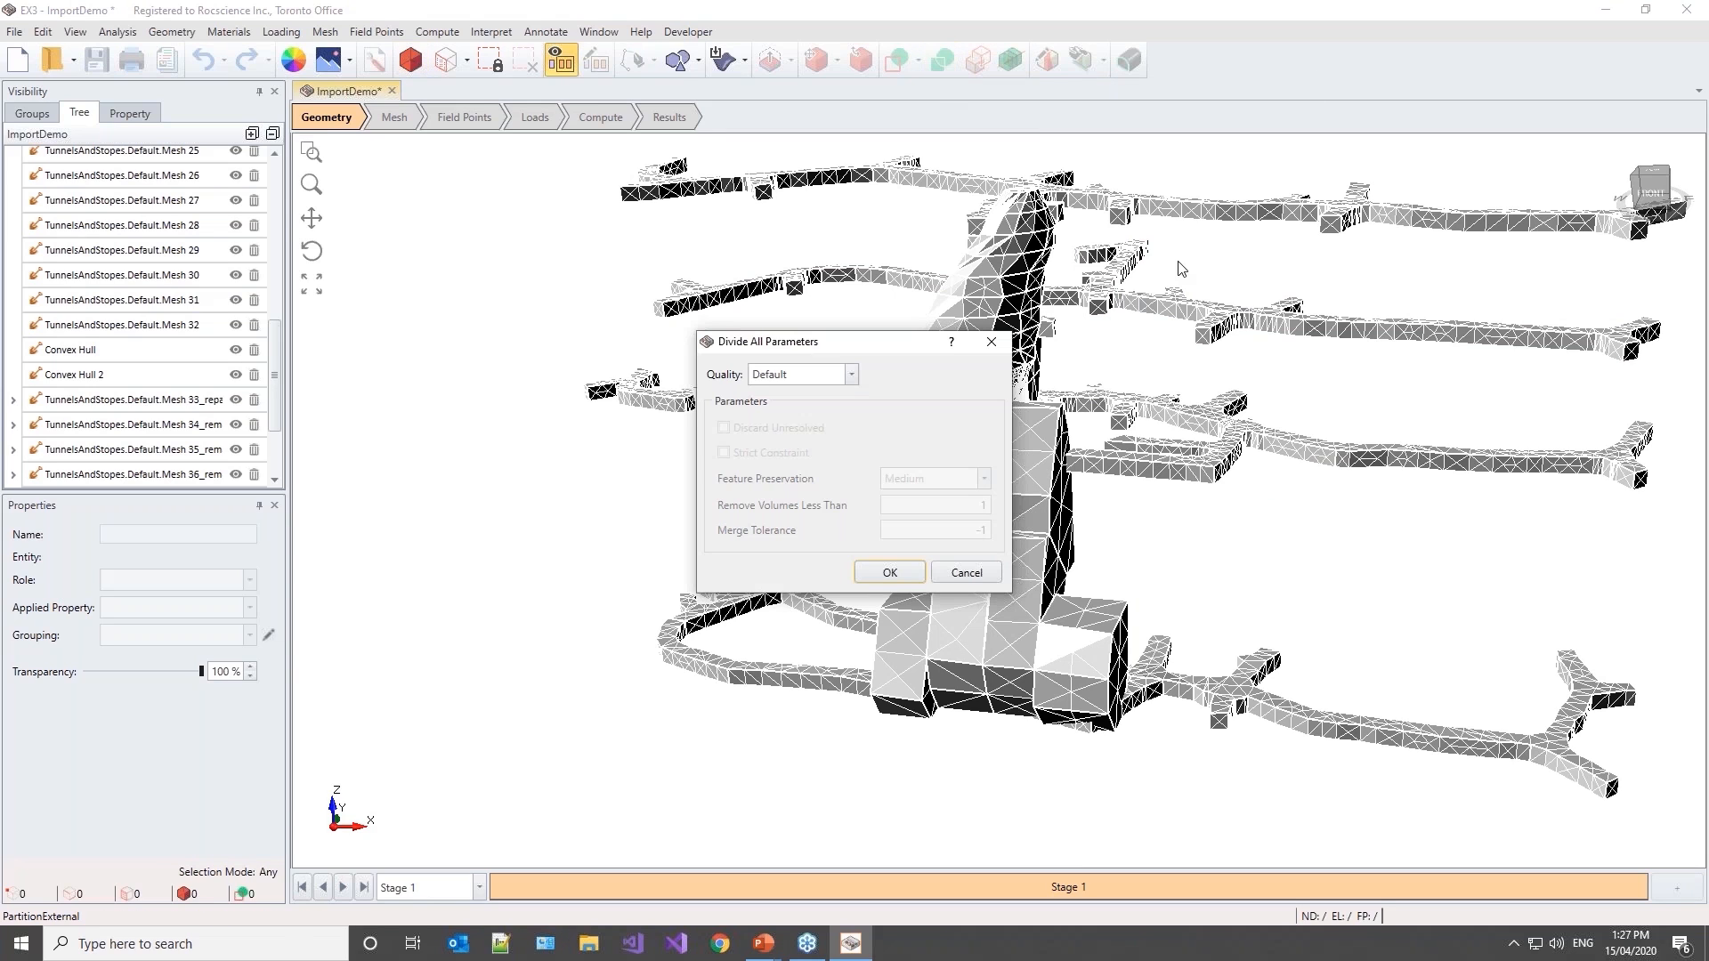
pyautogui.moveTo(879, 349); pyautogui.dragTo(505, 189)
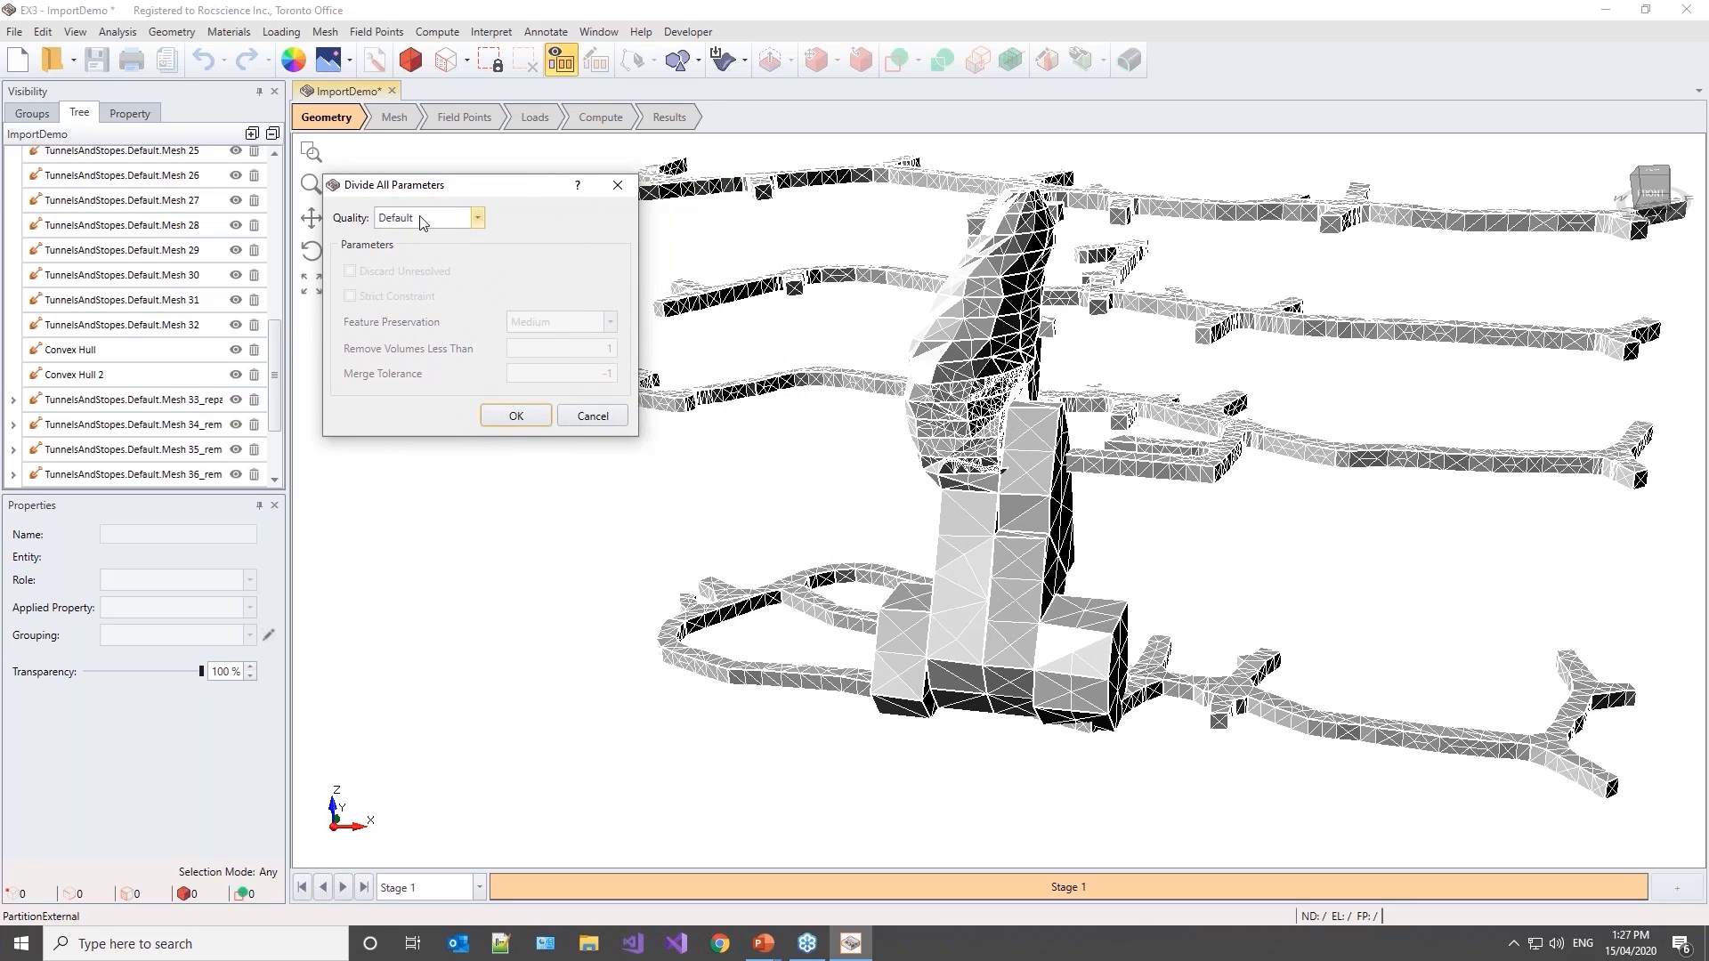
pyautogui.click(516, 417)
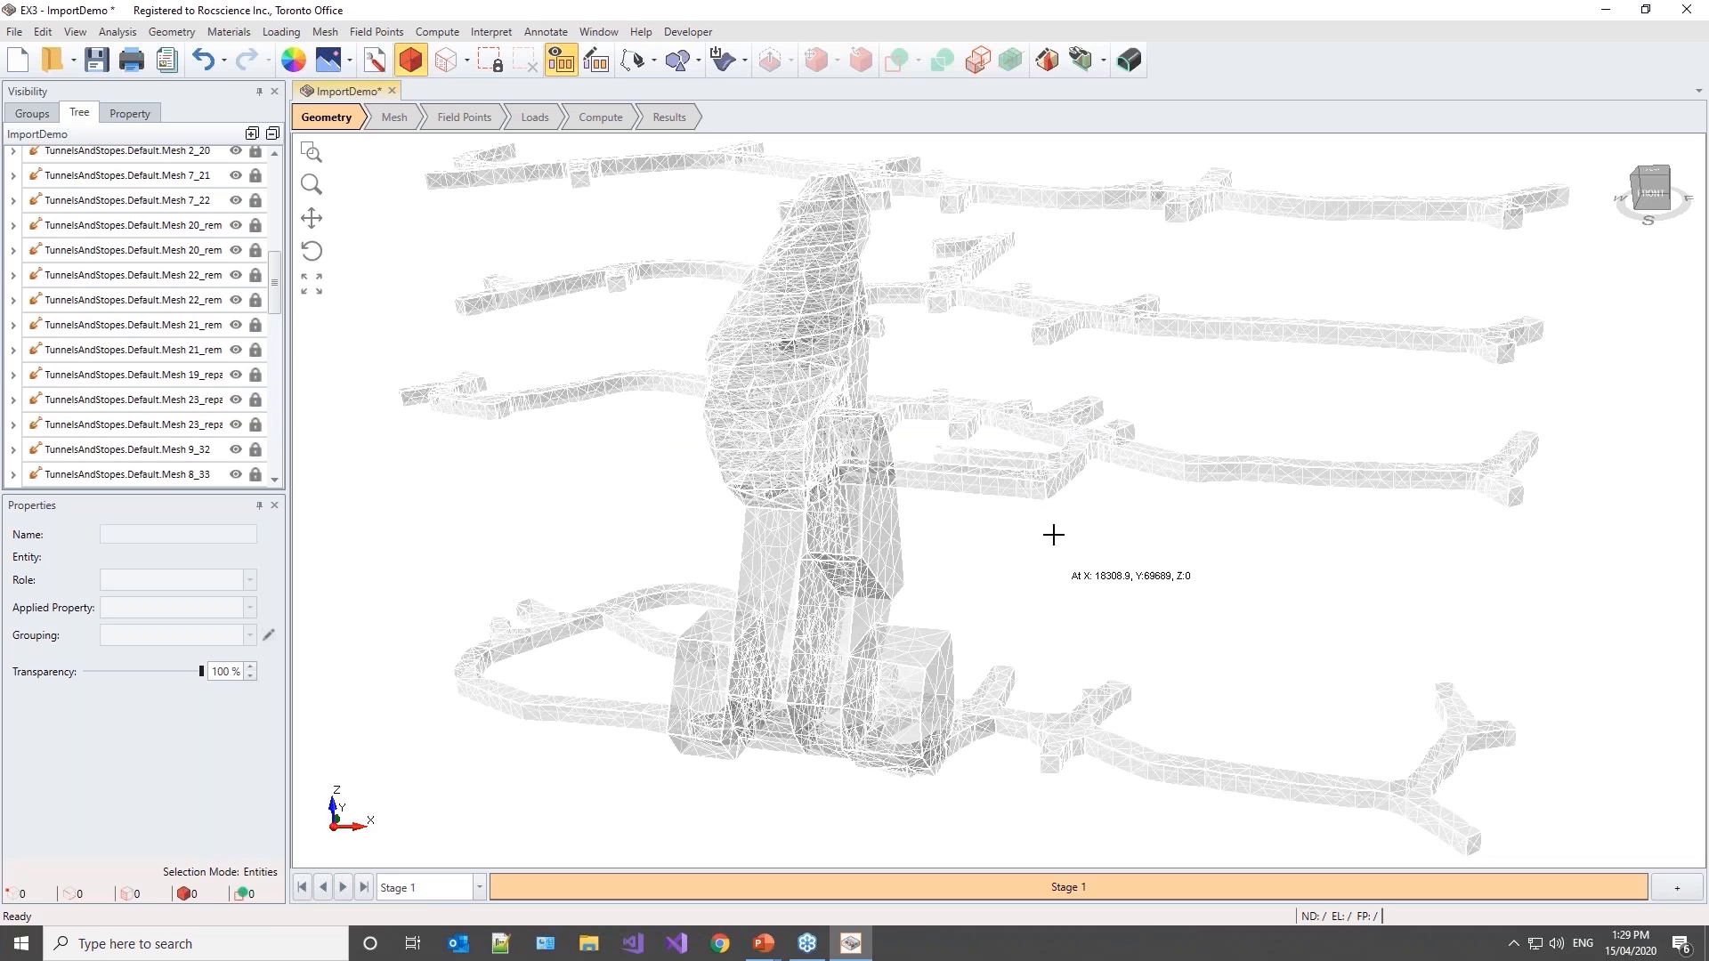
pyautogui.moveTo(200, 675); pyautogui.dragTo(203, 676)
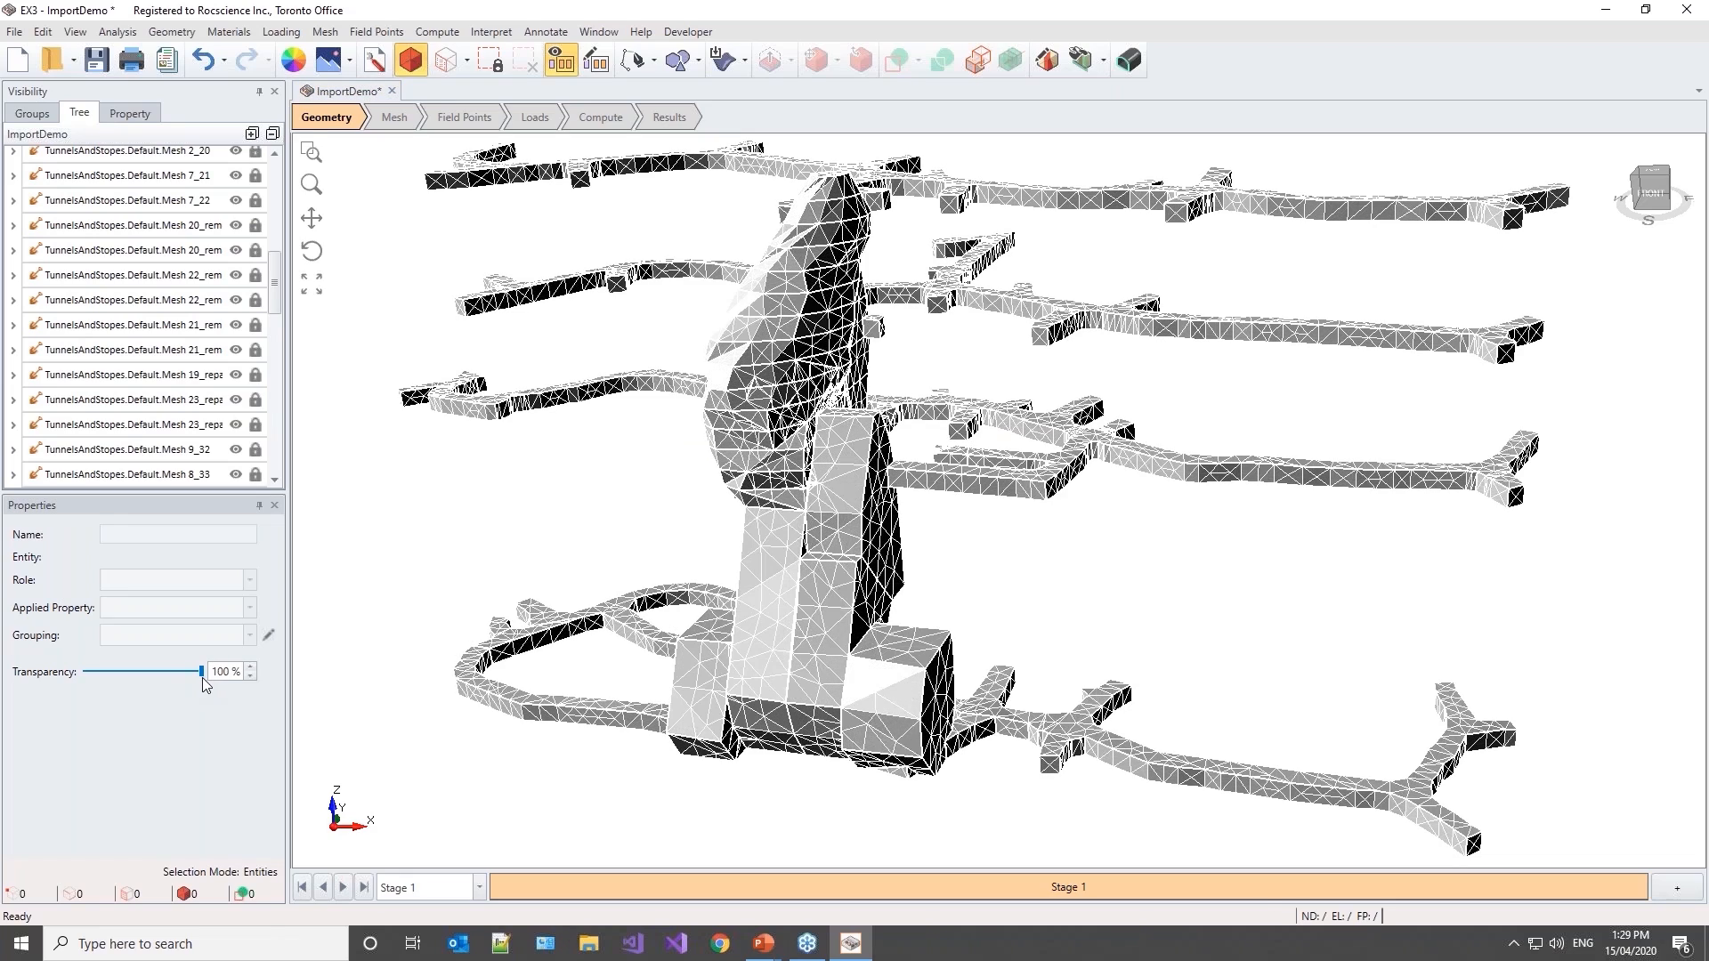
# Step: Turn off the display of all triangulation edges on the divided tunnels and stopes
pyautogui.moveTo(970, 527); pyautogui.dragTo(997, 514, button='middle')
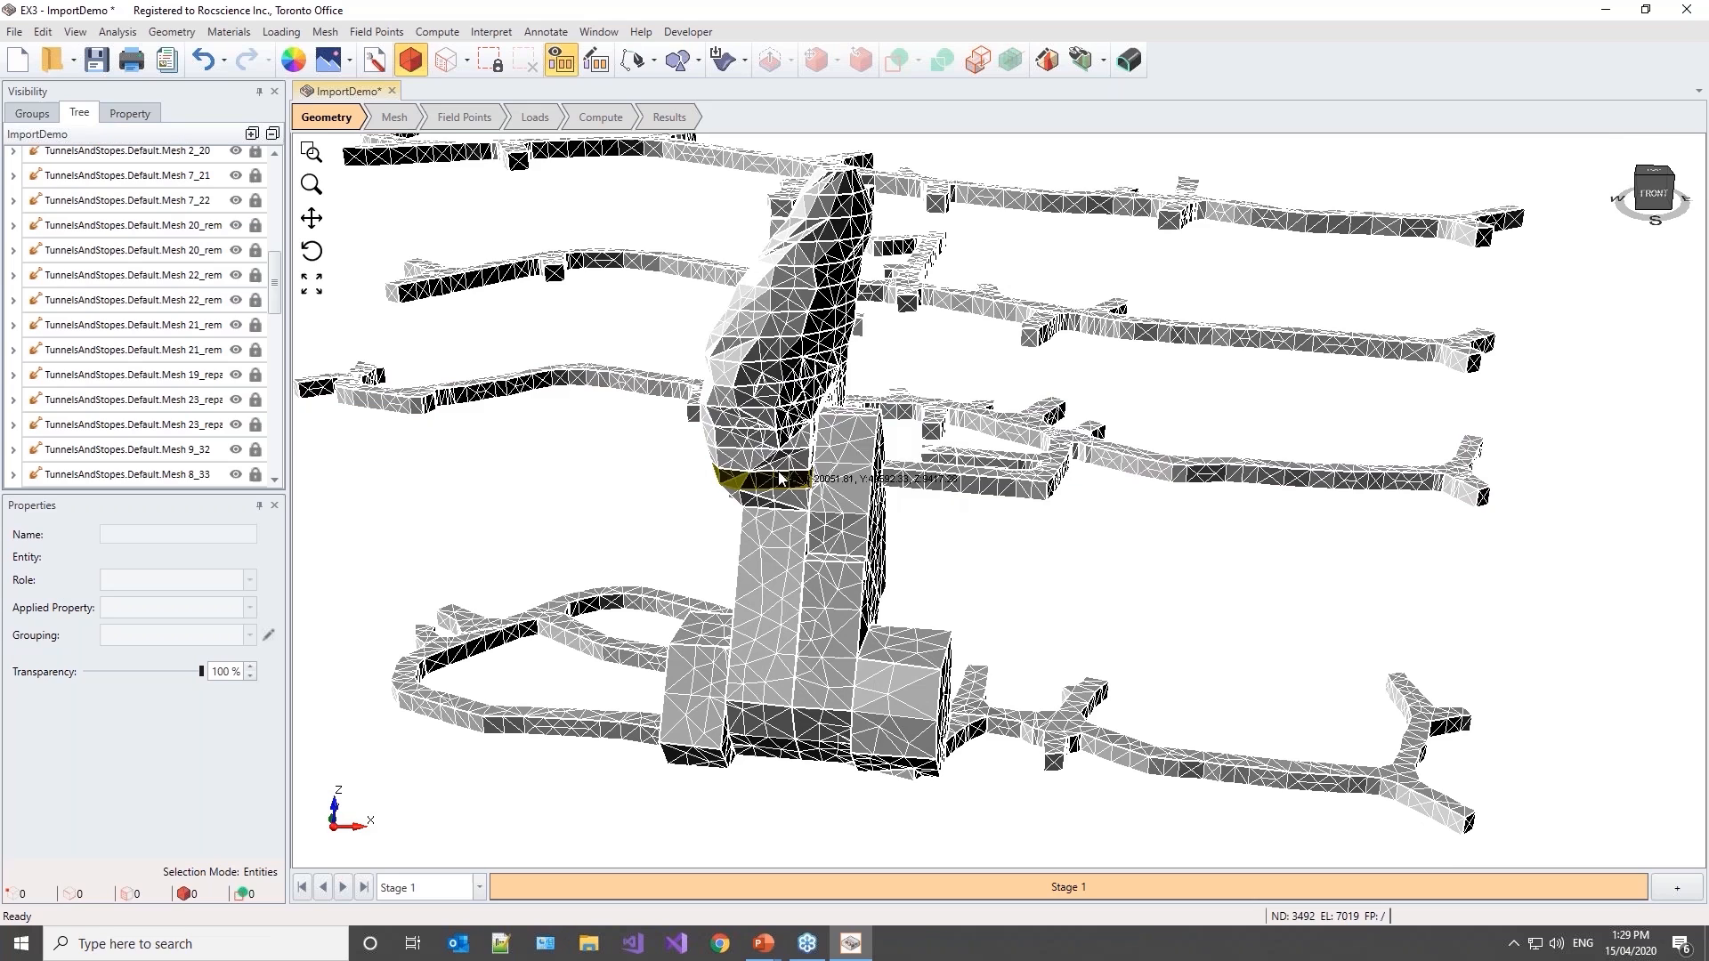
pyautogui.moveTo(845, 438); pyautogui.dragTo(984, 526, button='middle')
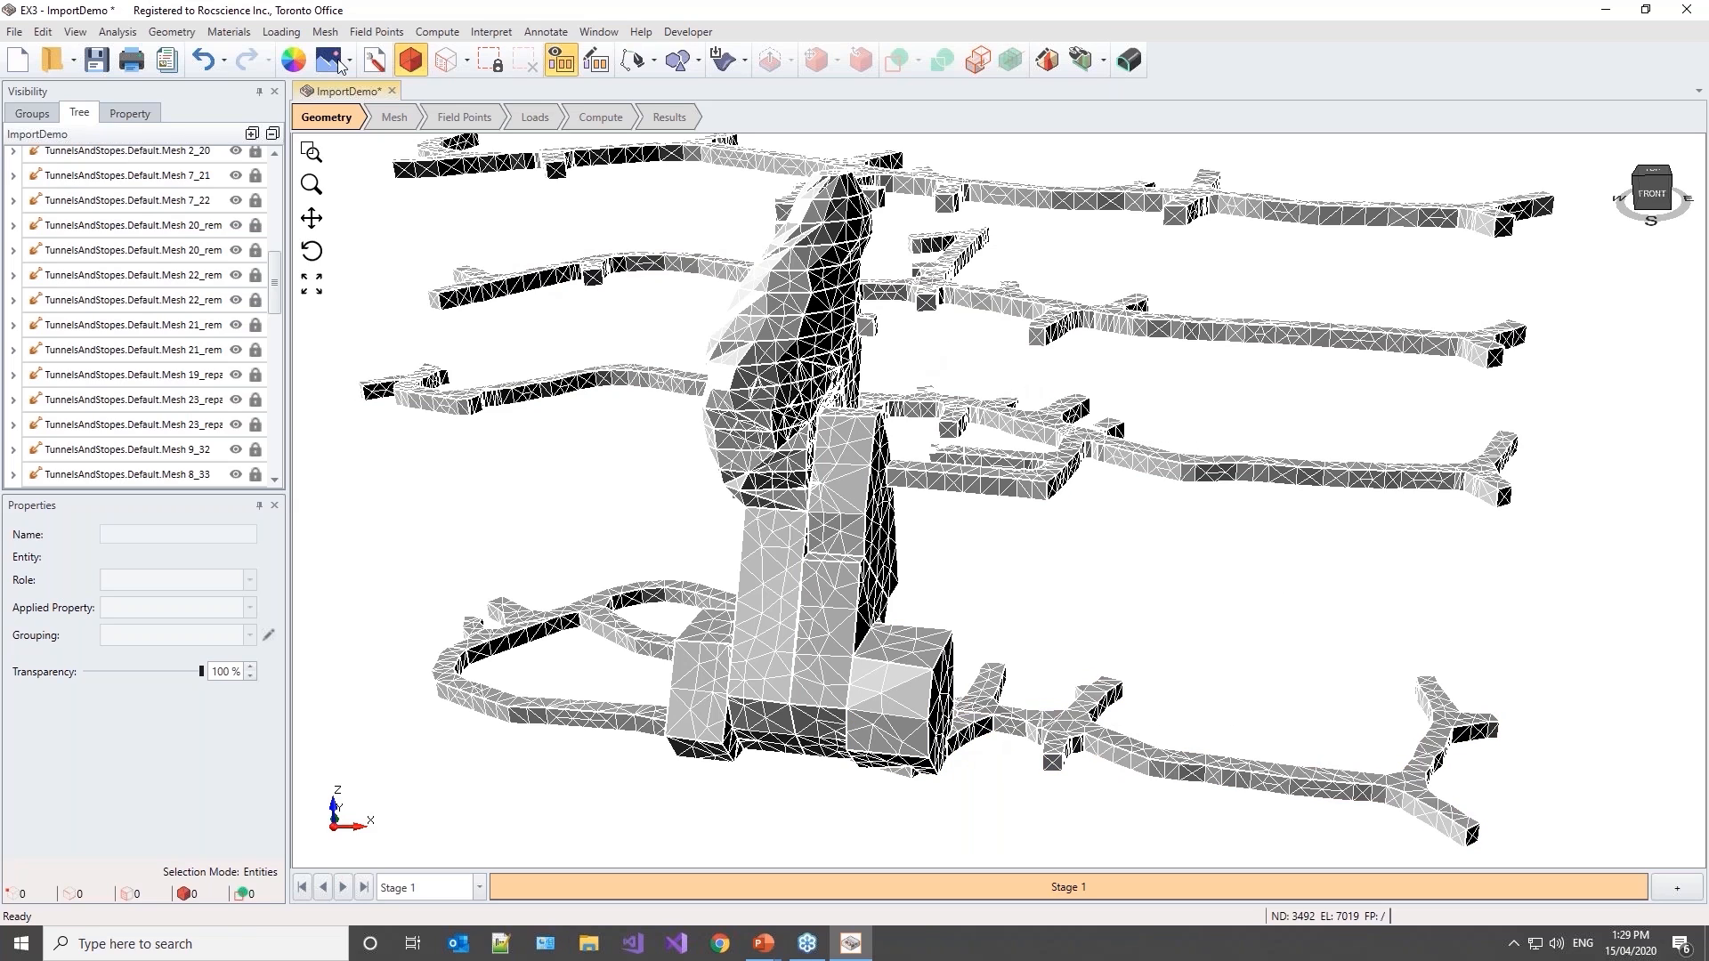
pyautogui.click(75, 32)
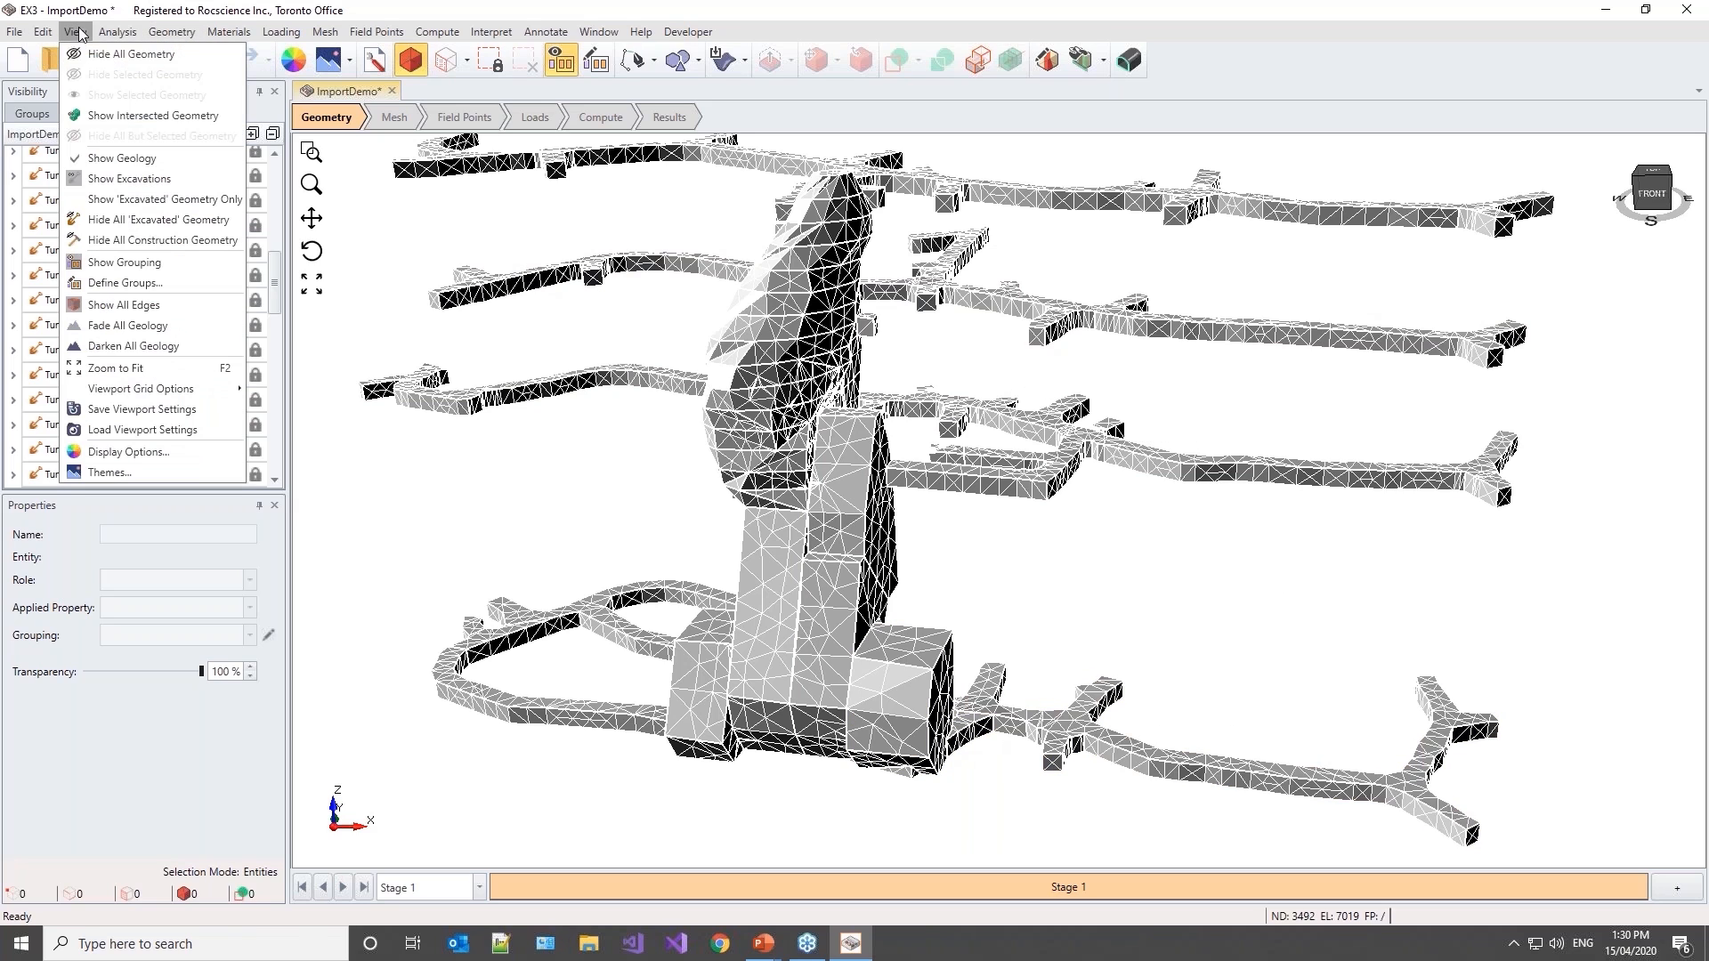
pyautogui.click(111, 306)
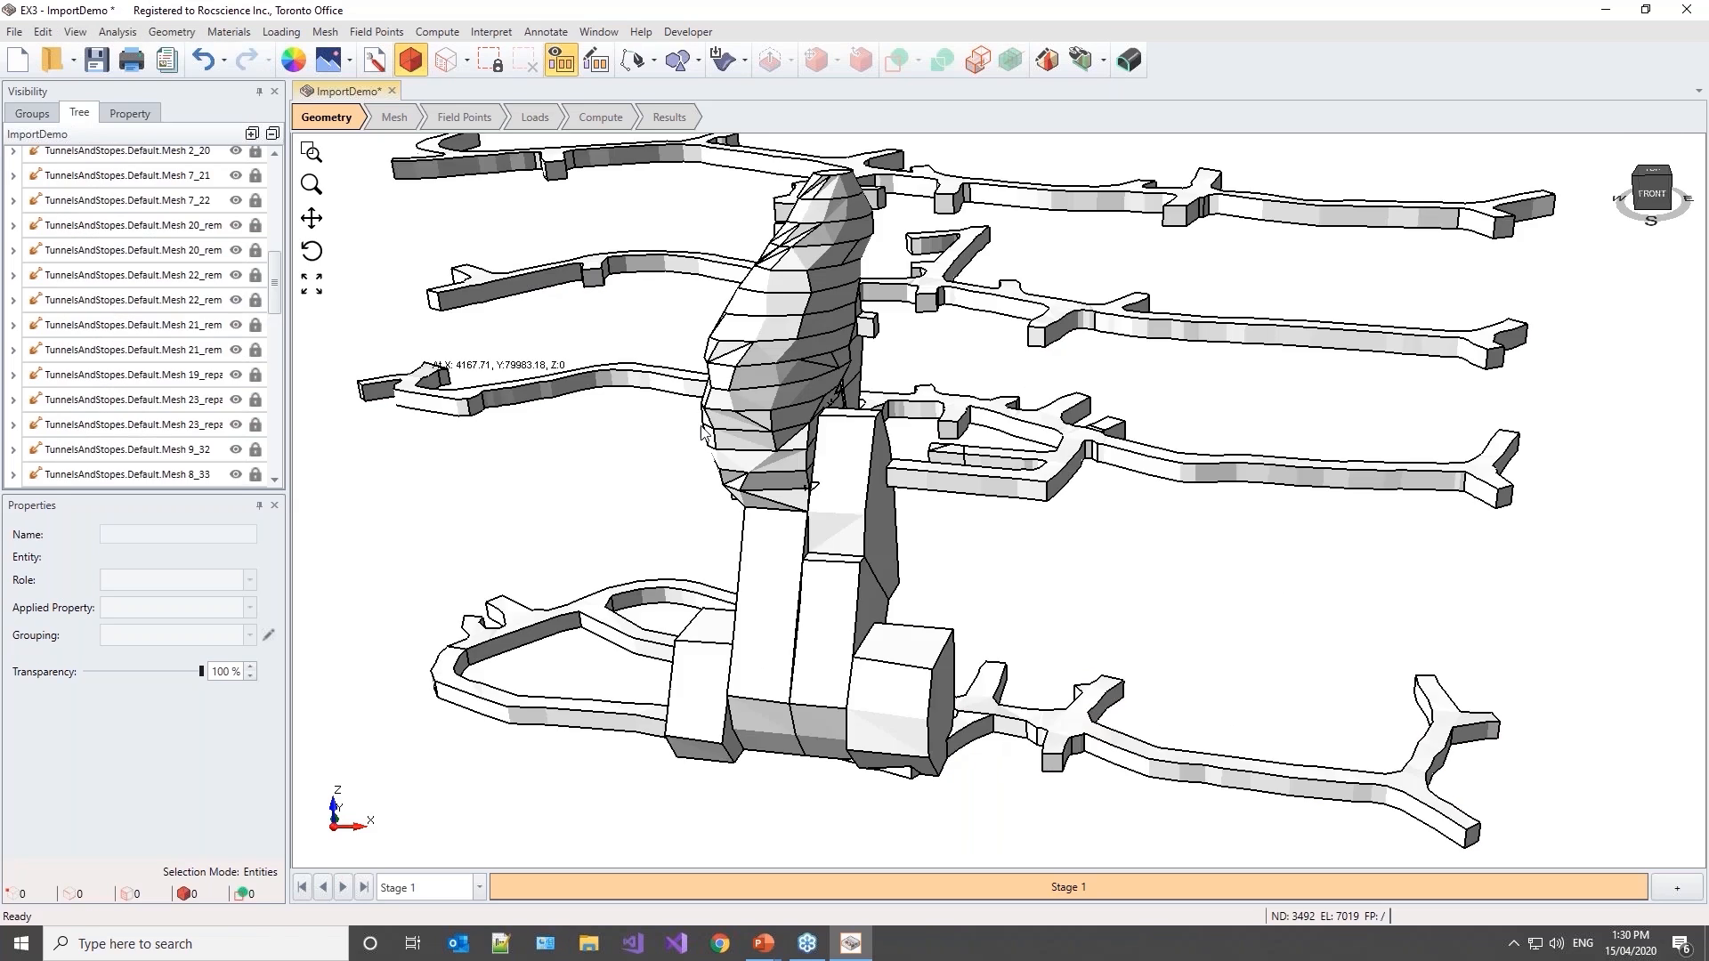
pyautogui.moveTo(1097, 539); pyautogui.dragTo(1111, 519, button='middle')
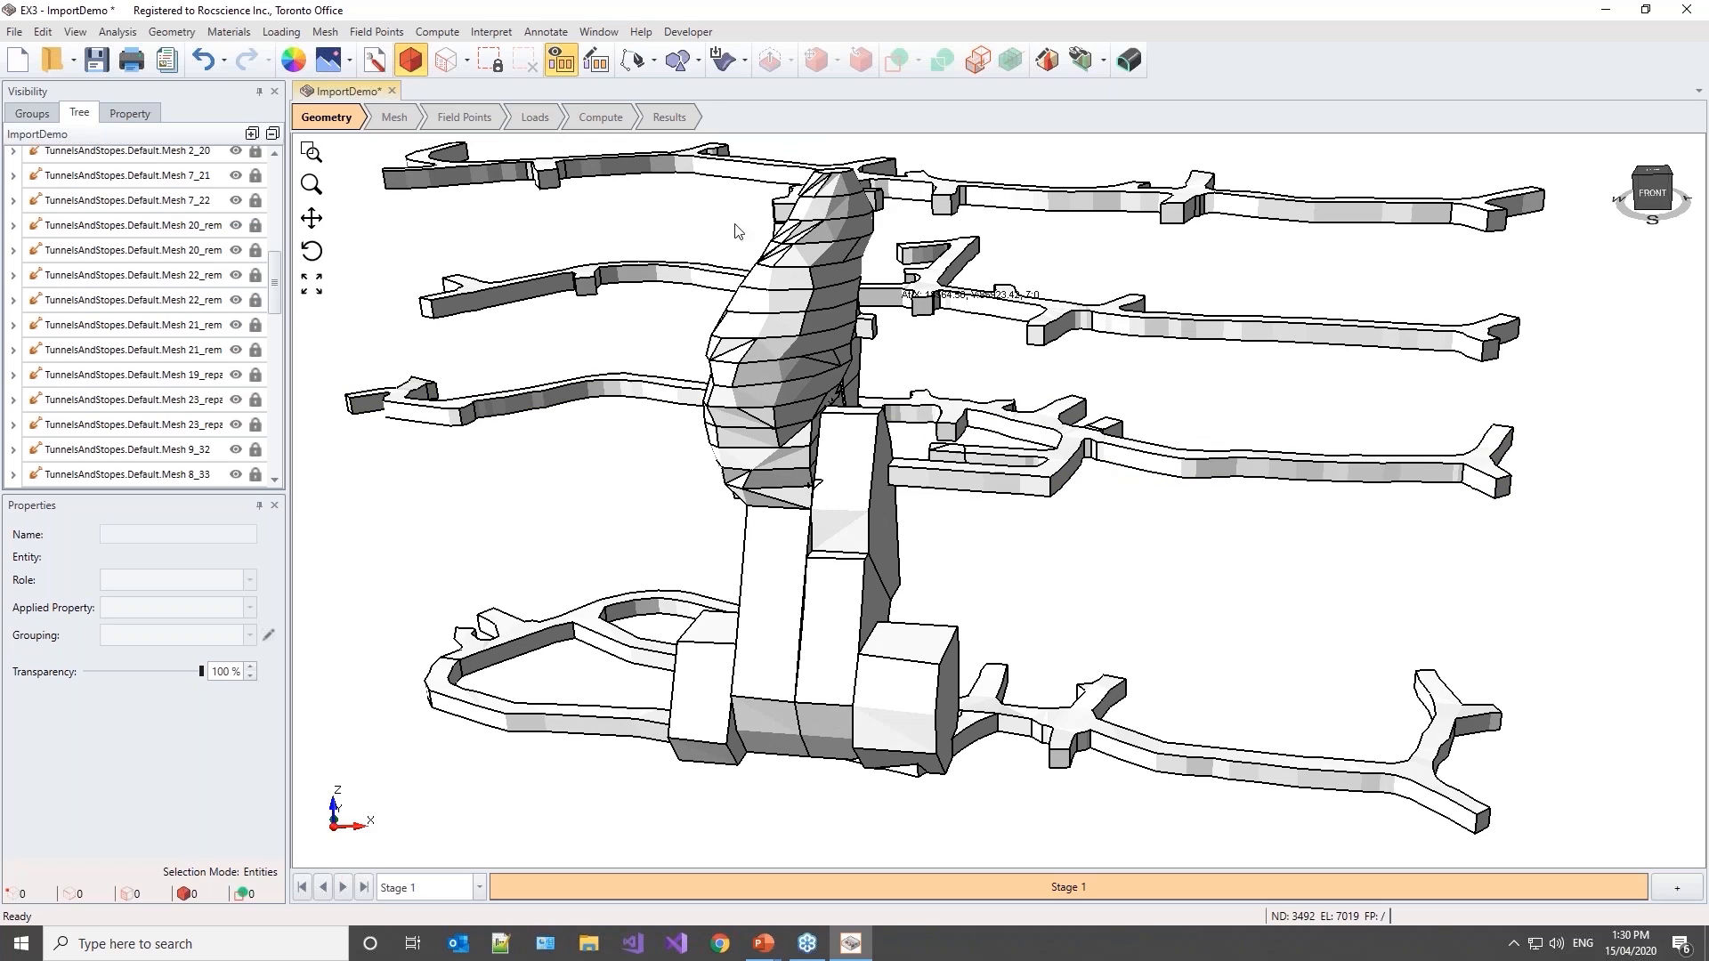
# Step: Start Collapse Small Volumes on the divided geometry with Recommended Filtering and move its dialog clear of the model
pyautogui.click(178, 36)
pyautogui.moveTo(217, 185)
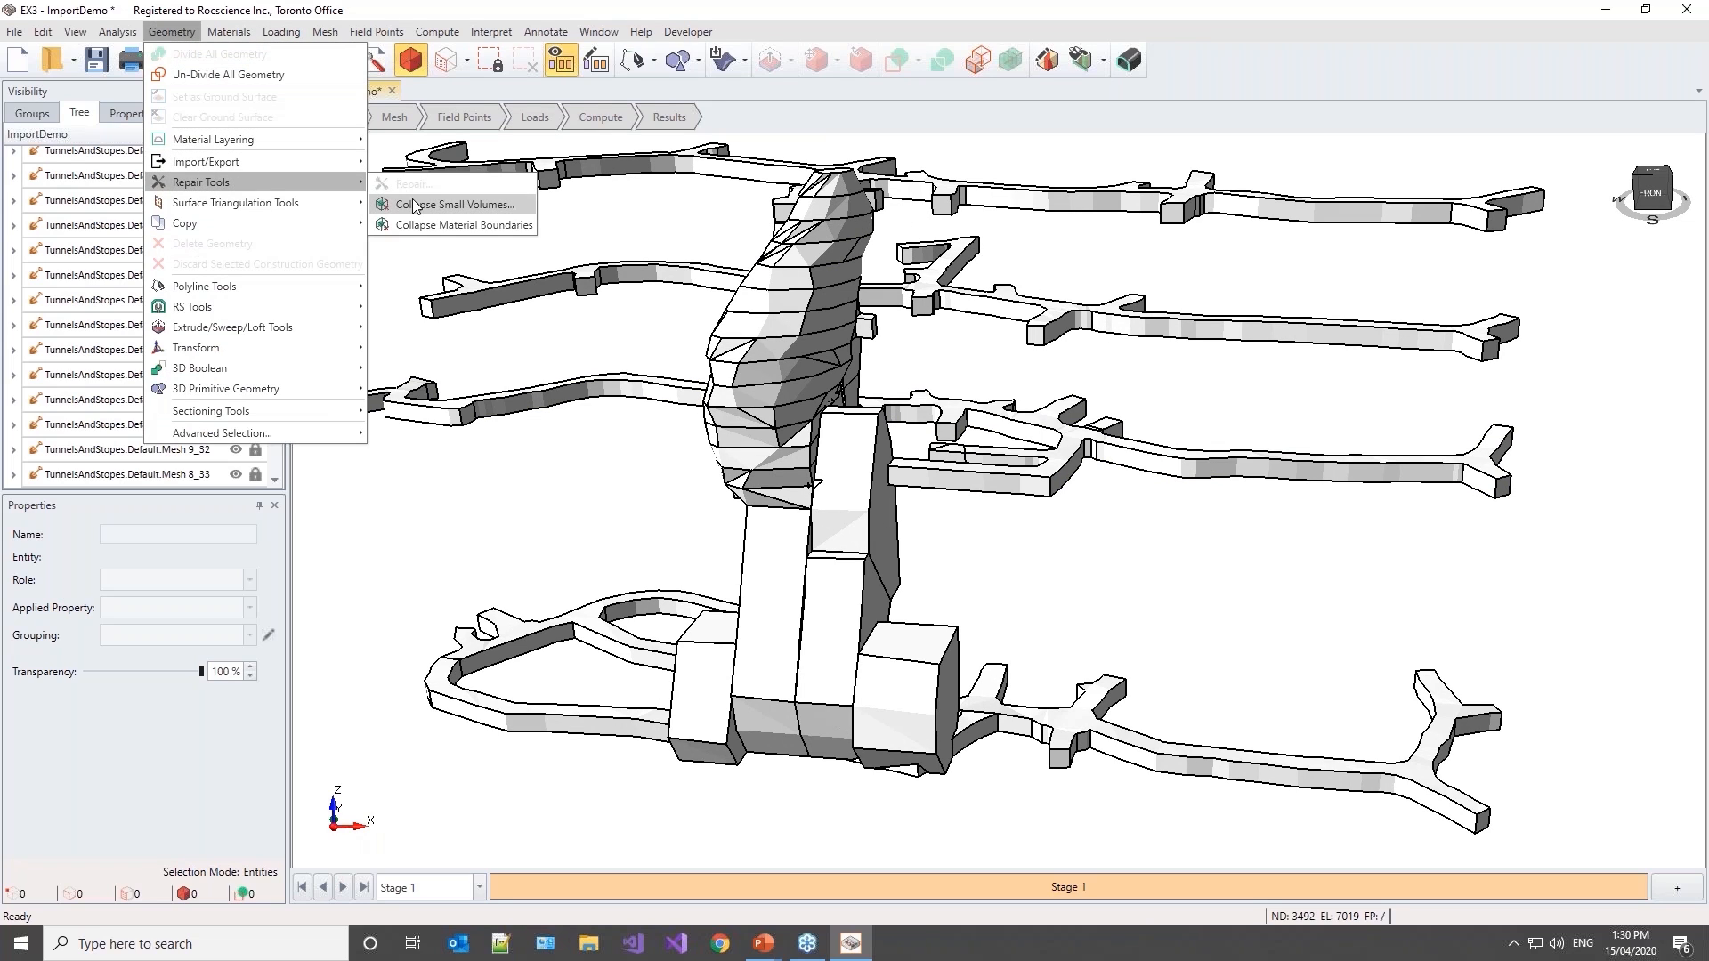
pyautogui.click(454, 204)
pyautogui.moveTo(942, 369); pyautogui.dragTo(483, 88)
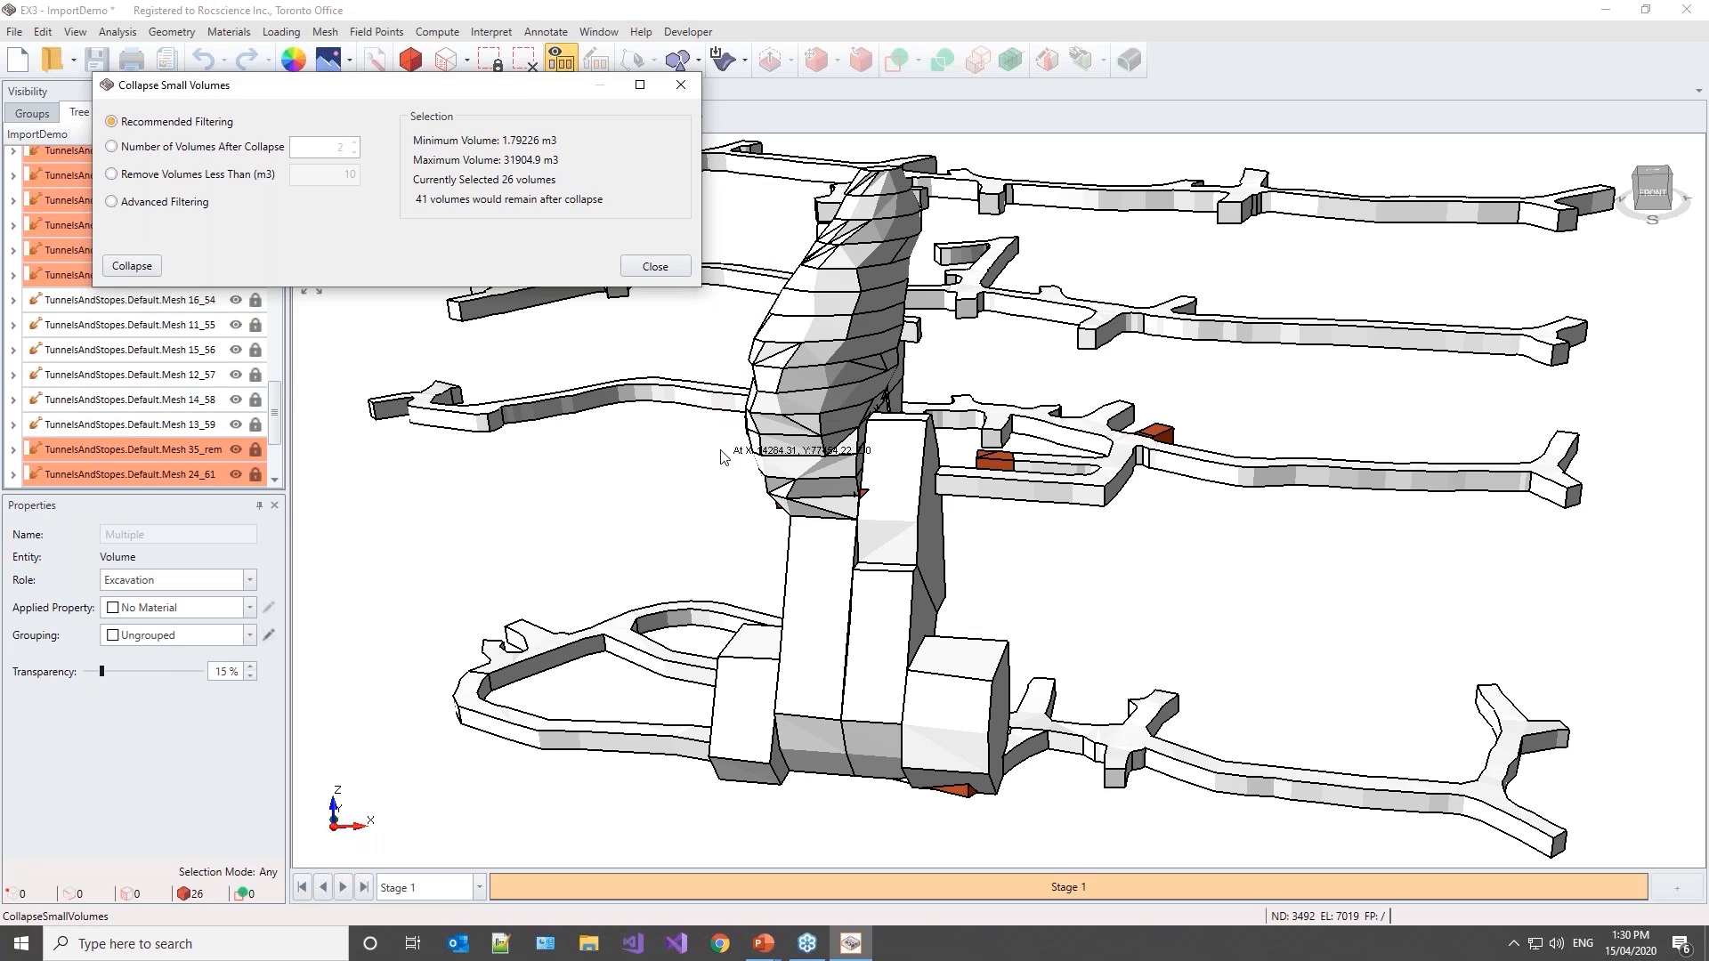
# Step: Set the selection mode to entities and examine the small volumes marked for collapse around the stopes and tunnel ends
pyautogui.moveTo(627, 496)
pyautogui.mouseDown(button='middle')
pyautogui.moveTo(659, 514)
pyautogui.moveTo(899, 496)
pyautogui.moveTo(784, 545)
pyautogui.moveTo(828, 546)
pyautogui.moveTo(659, 498)
pyautogui.mouseUp(button='middle')
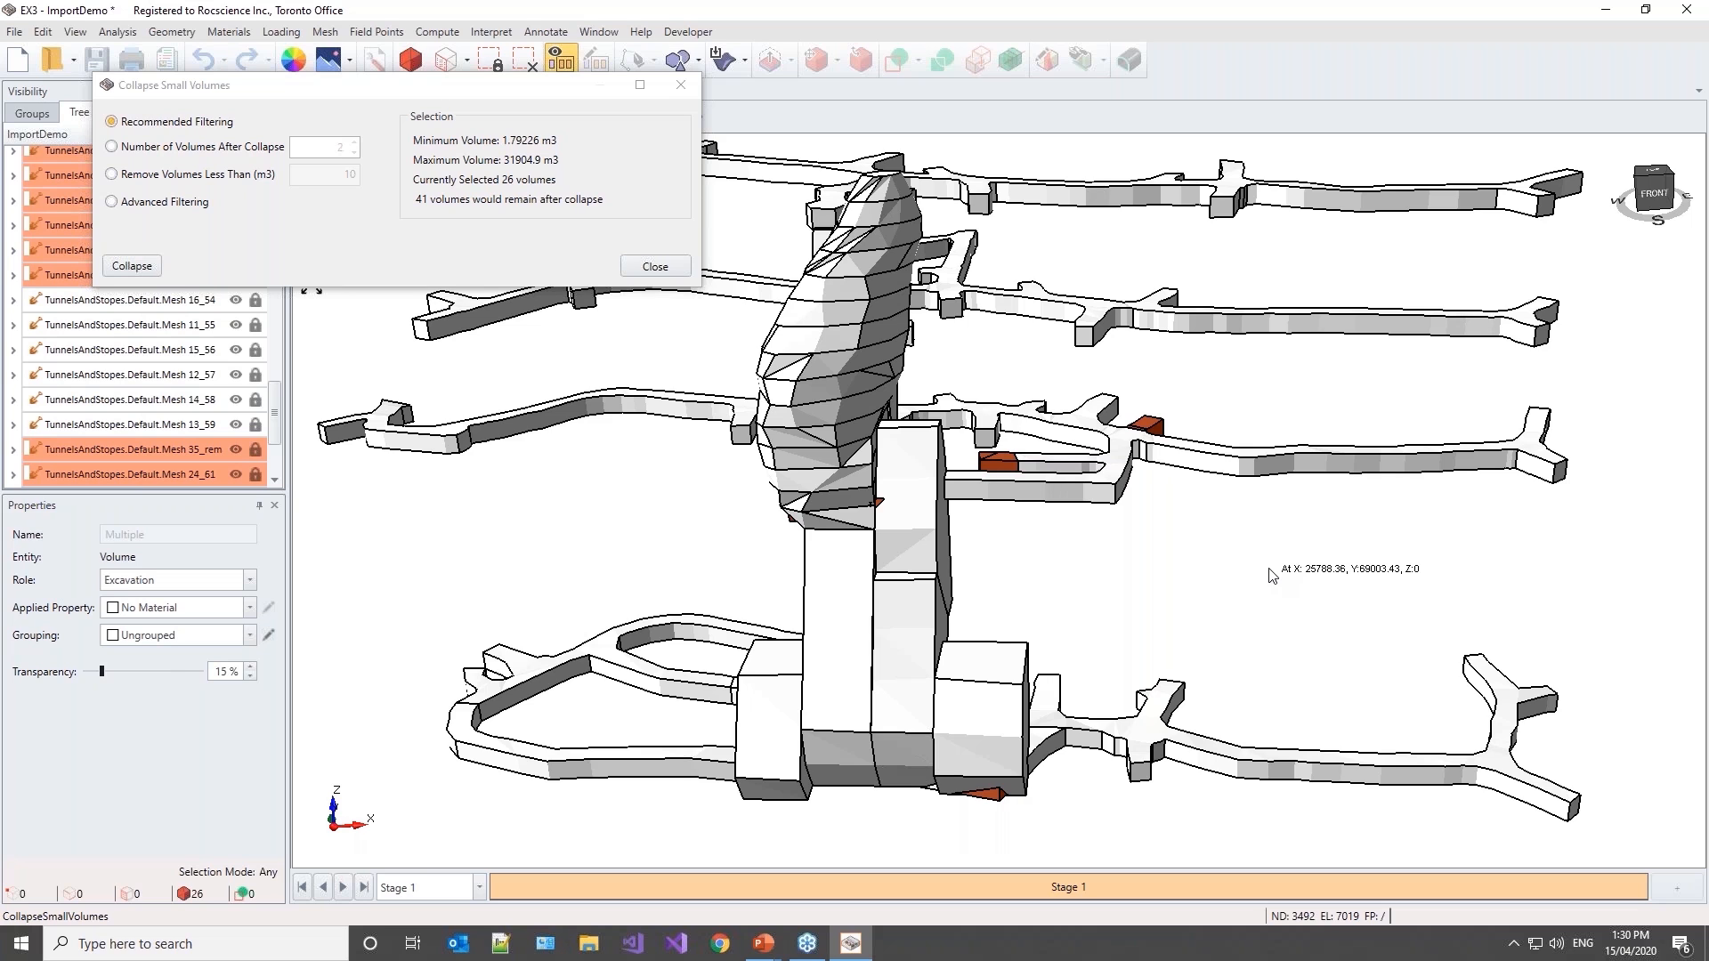
pyautogui.scroll(10, 886, 516)
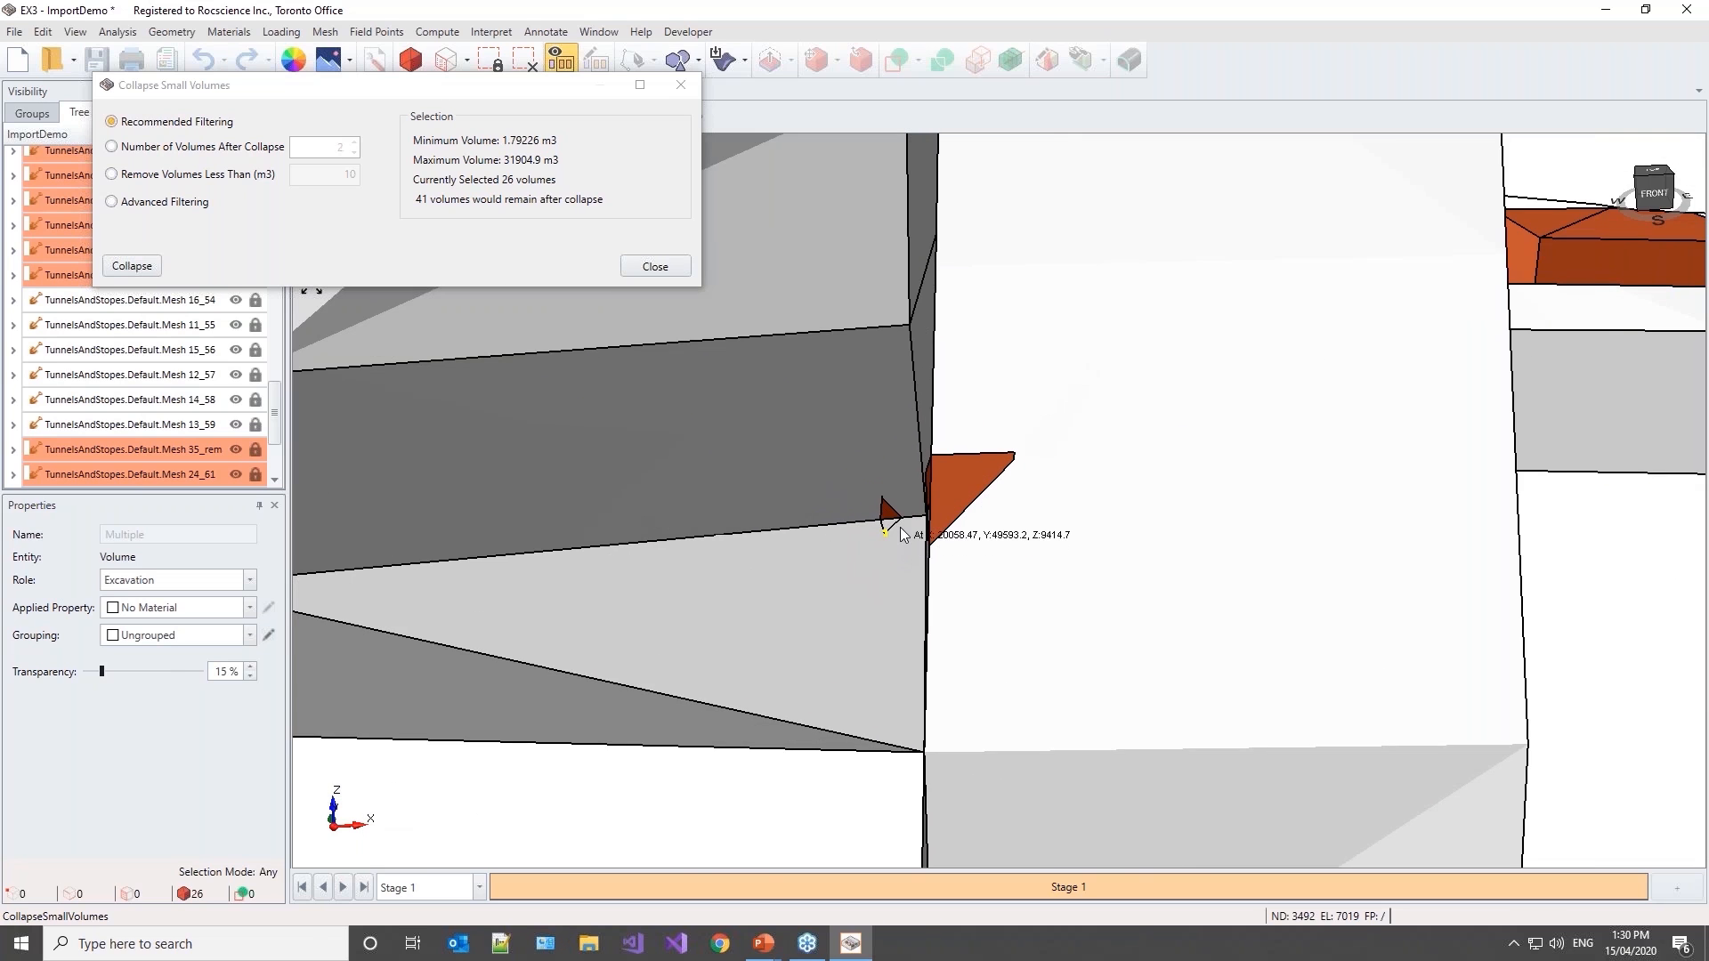
pyautogui.click(410, 59)
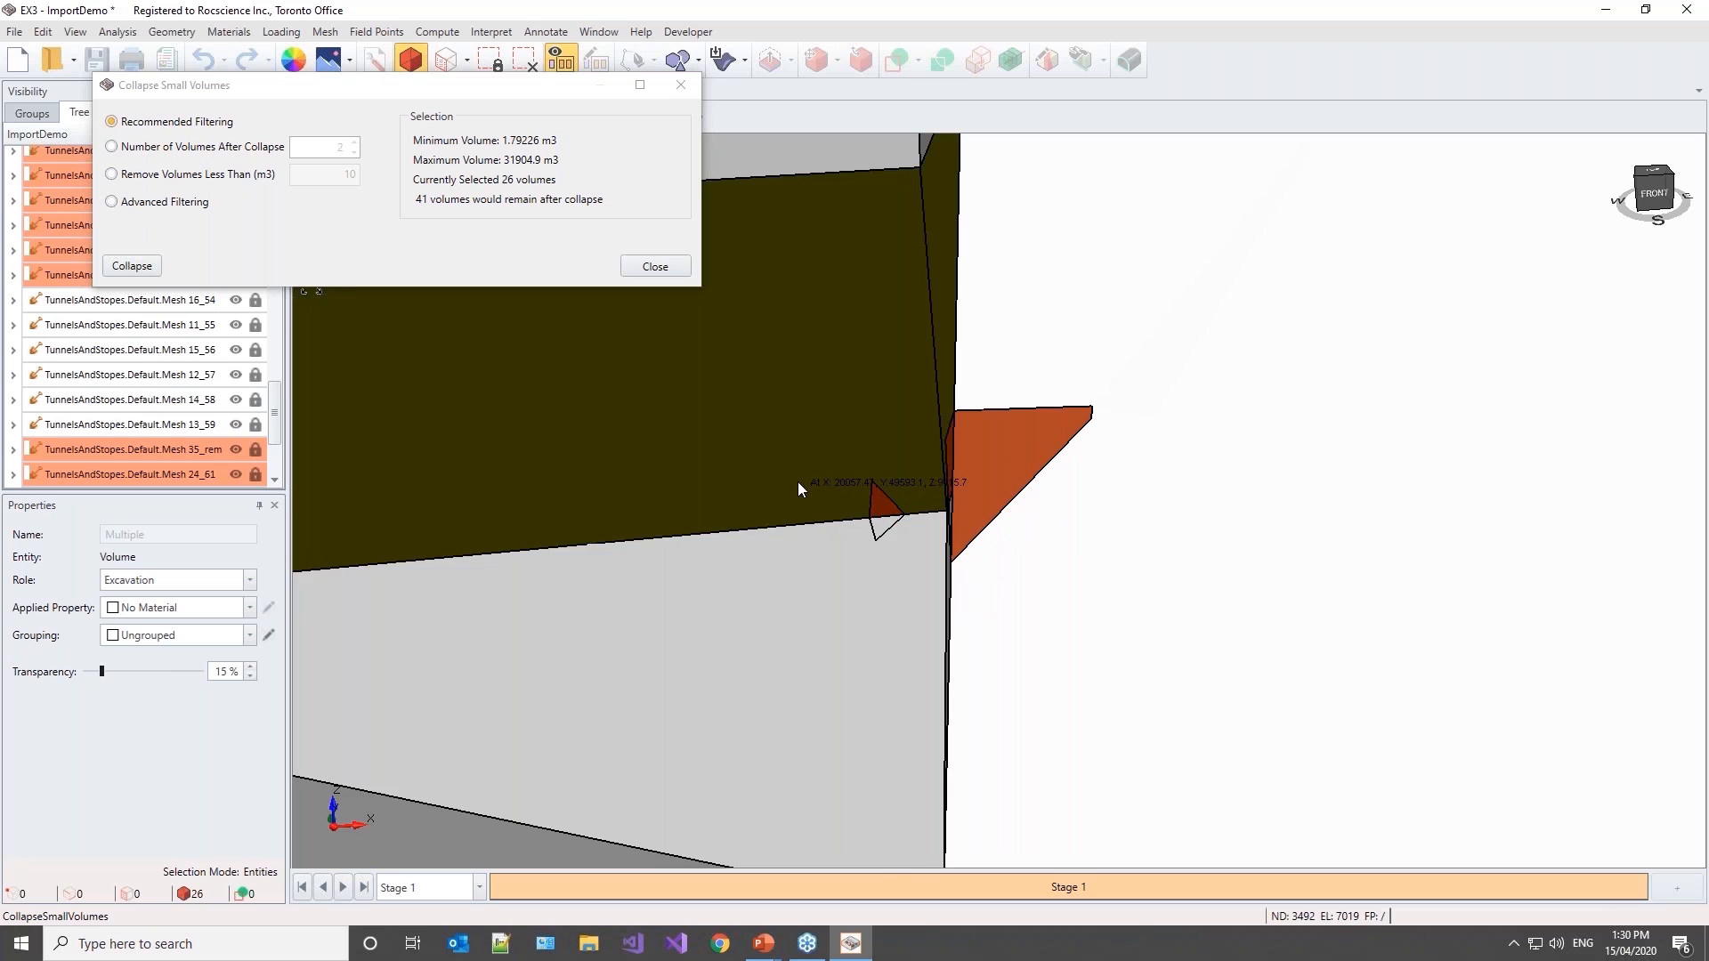
pyautogui.scroll(-6, 798, 482)
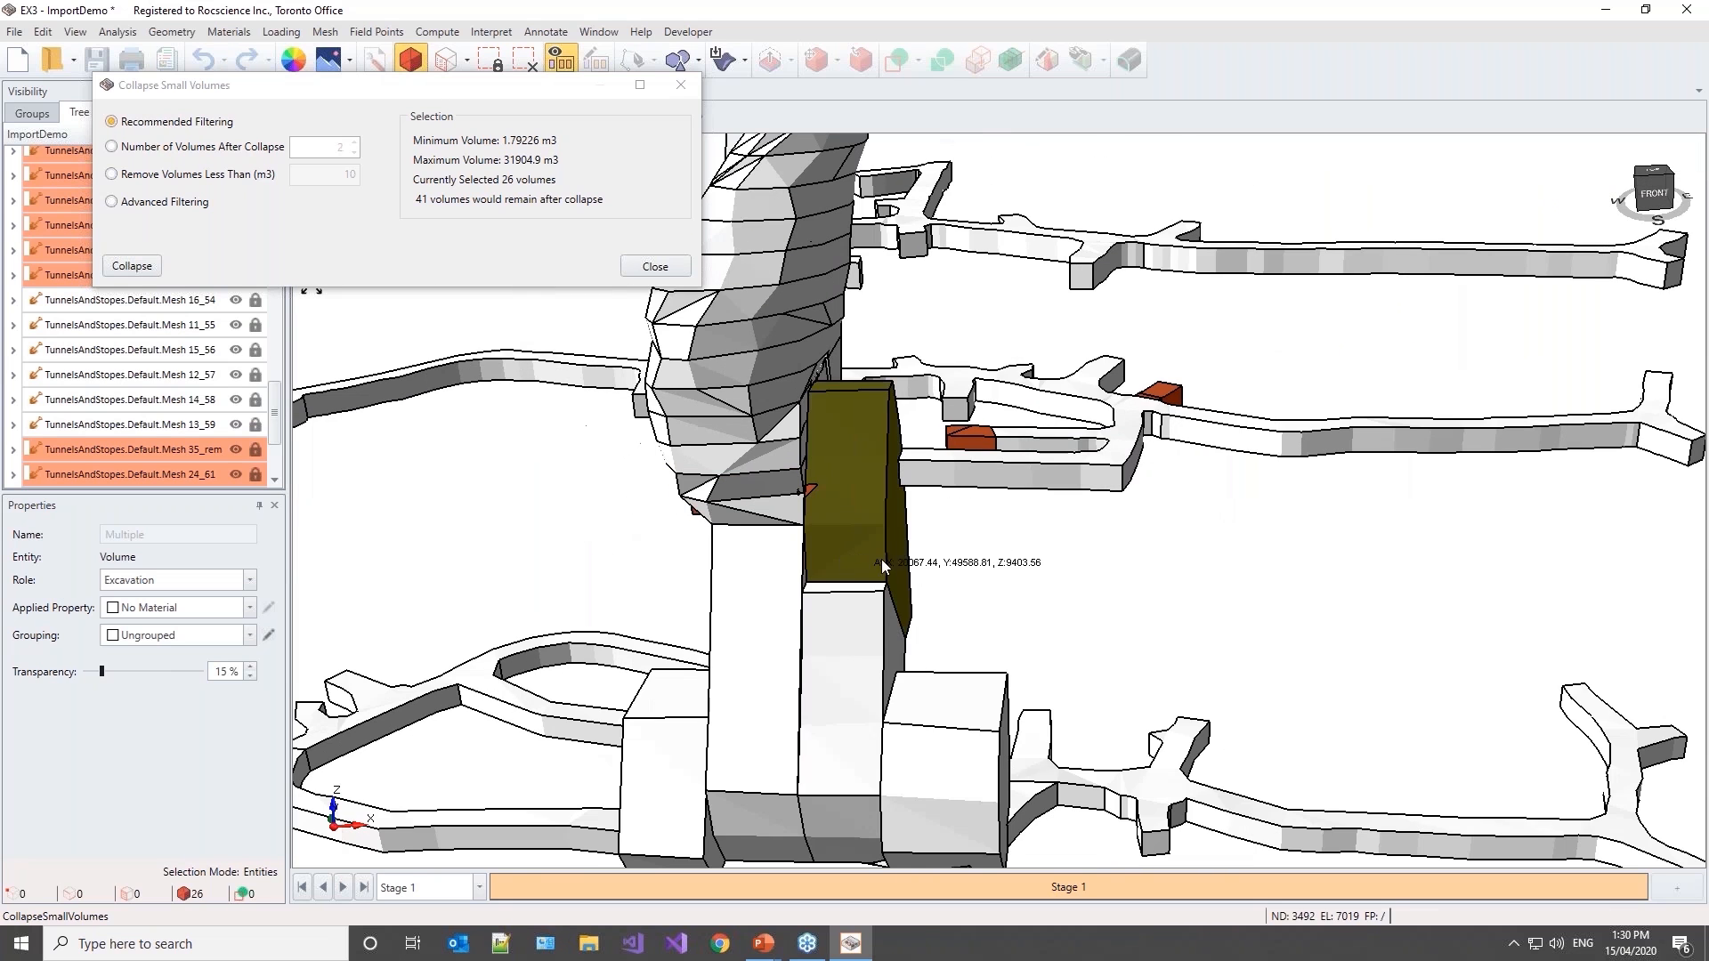
pyautogui.scroll(5, 1028, 430)
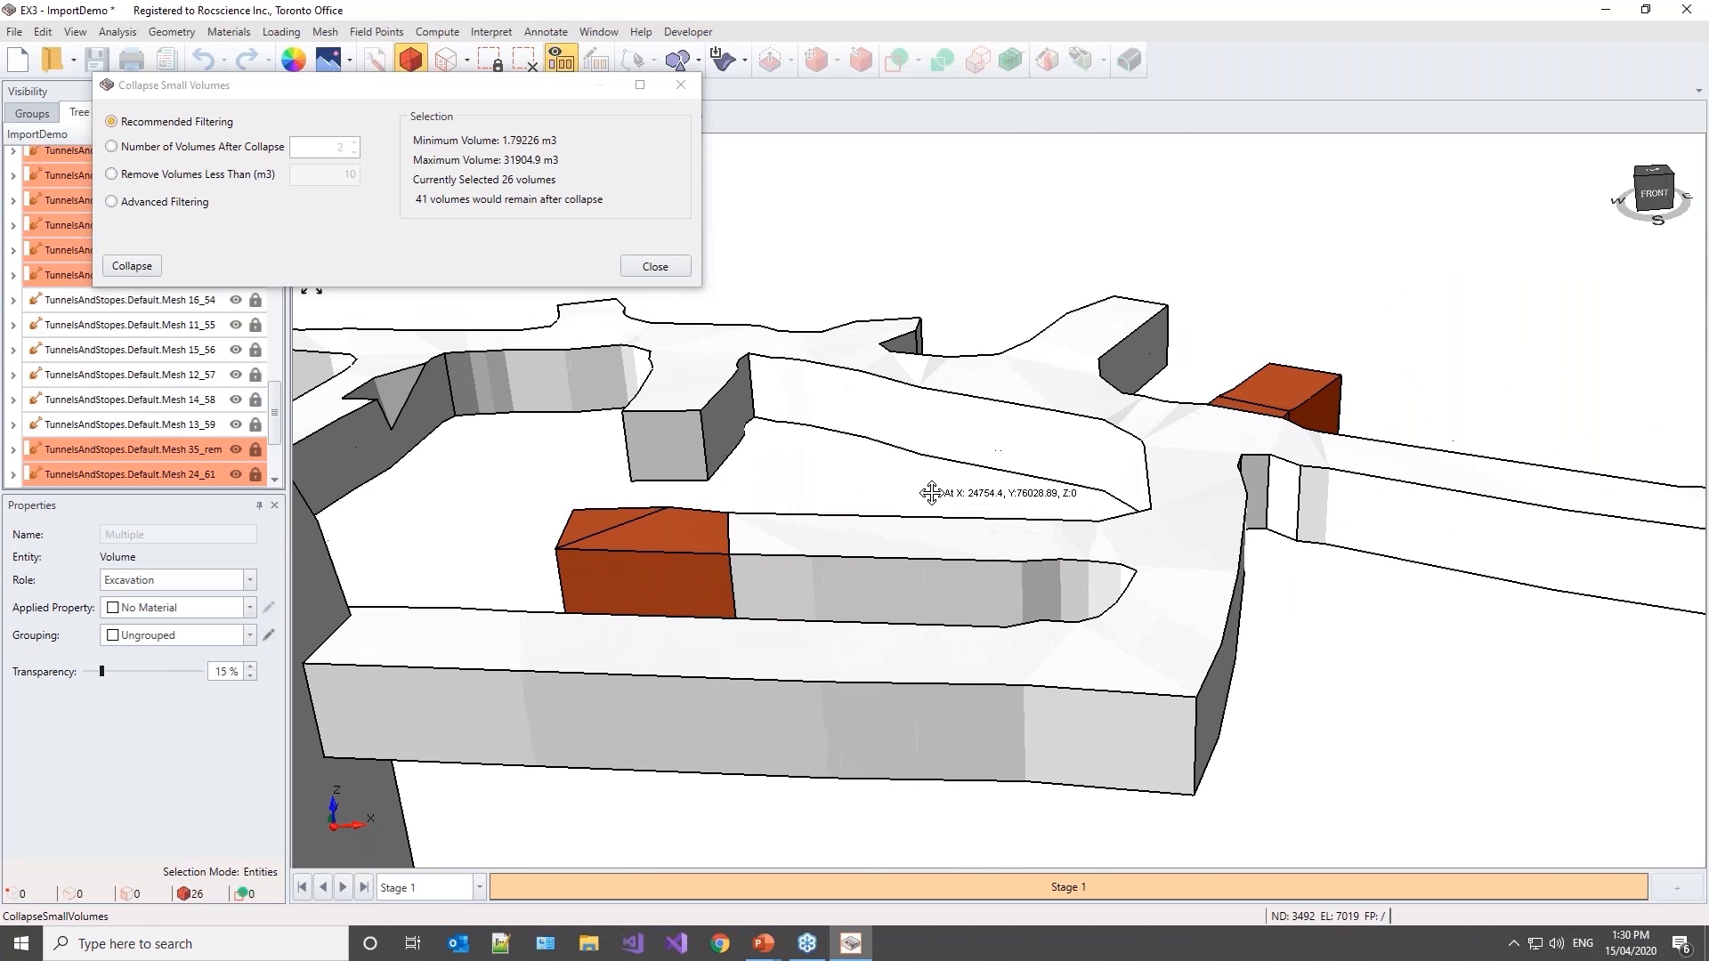
pyautogui.scroll(-2, 941, 485)
pyautogui.moveTo(1190, 297); pyautogui.dragTo(1164, 320)
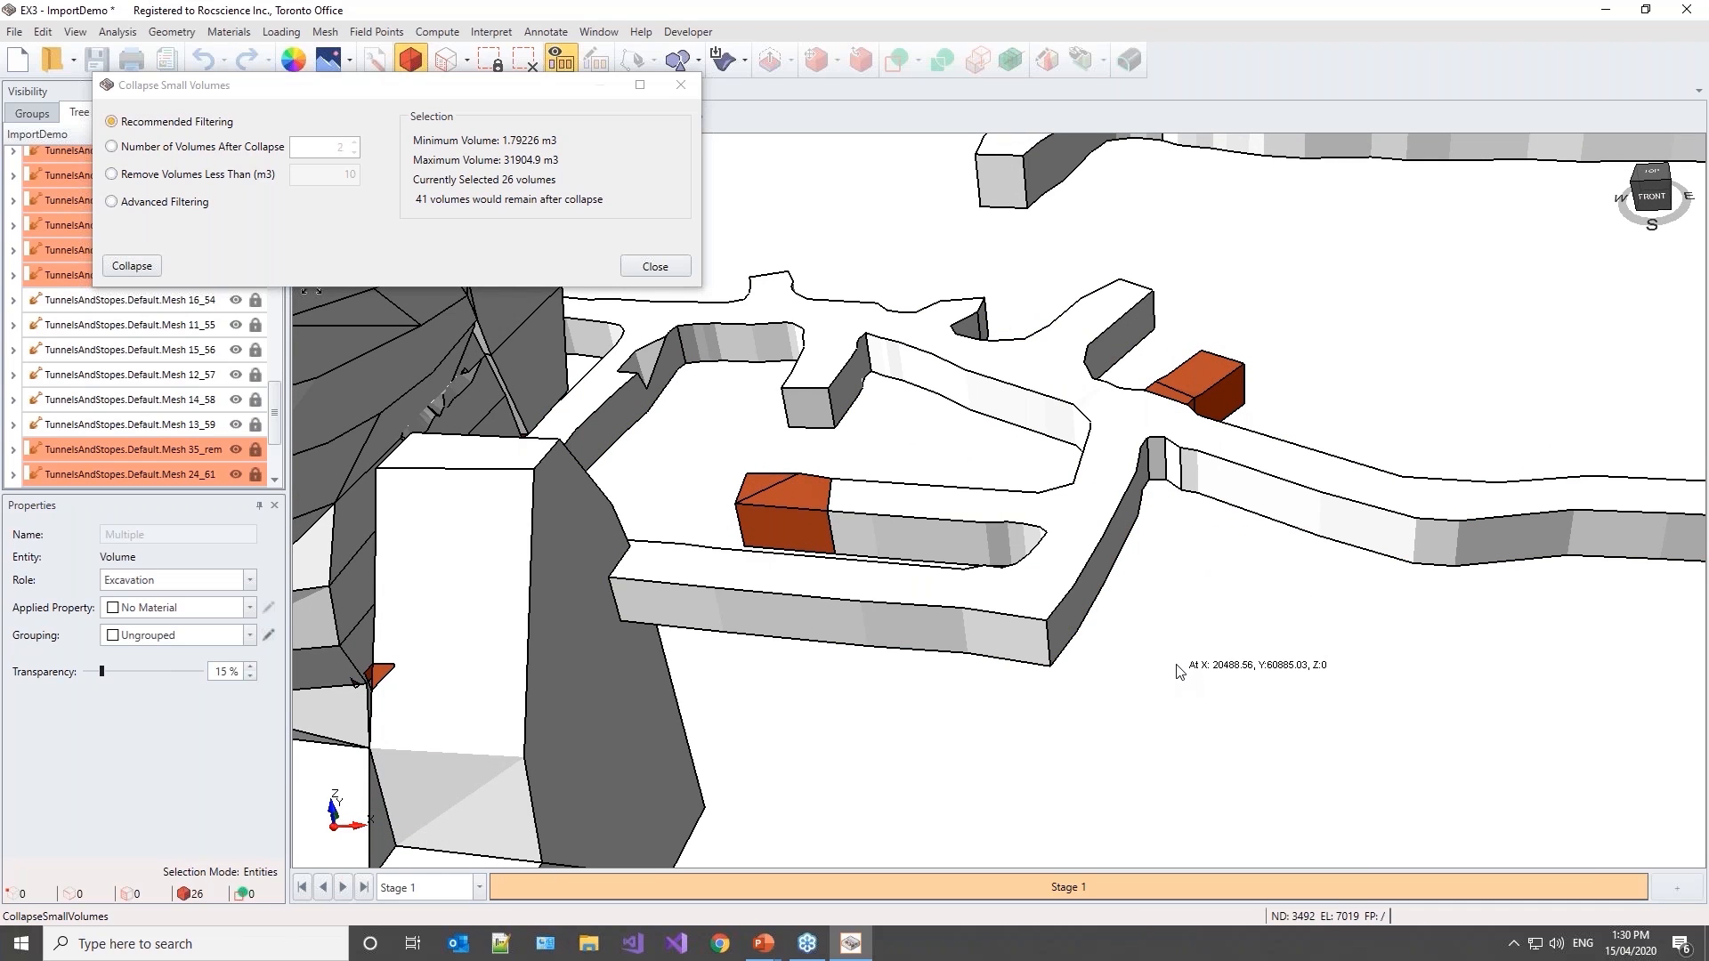
pyautogui.moveTo(832, 679); pyautogui.dragTo(1504, 582, button='middle')
pyautogui.moveTo(504, 580); pyautogui.dragTo(882, 618)
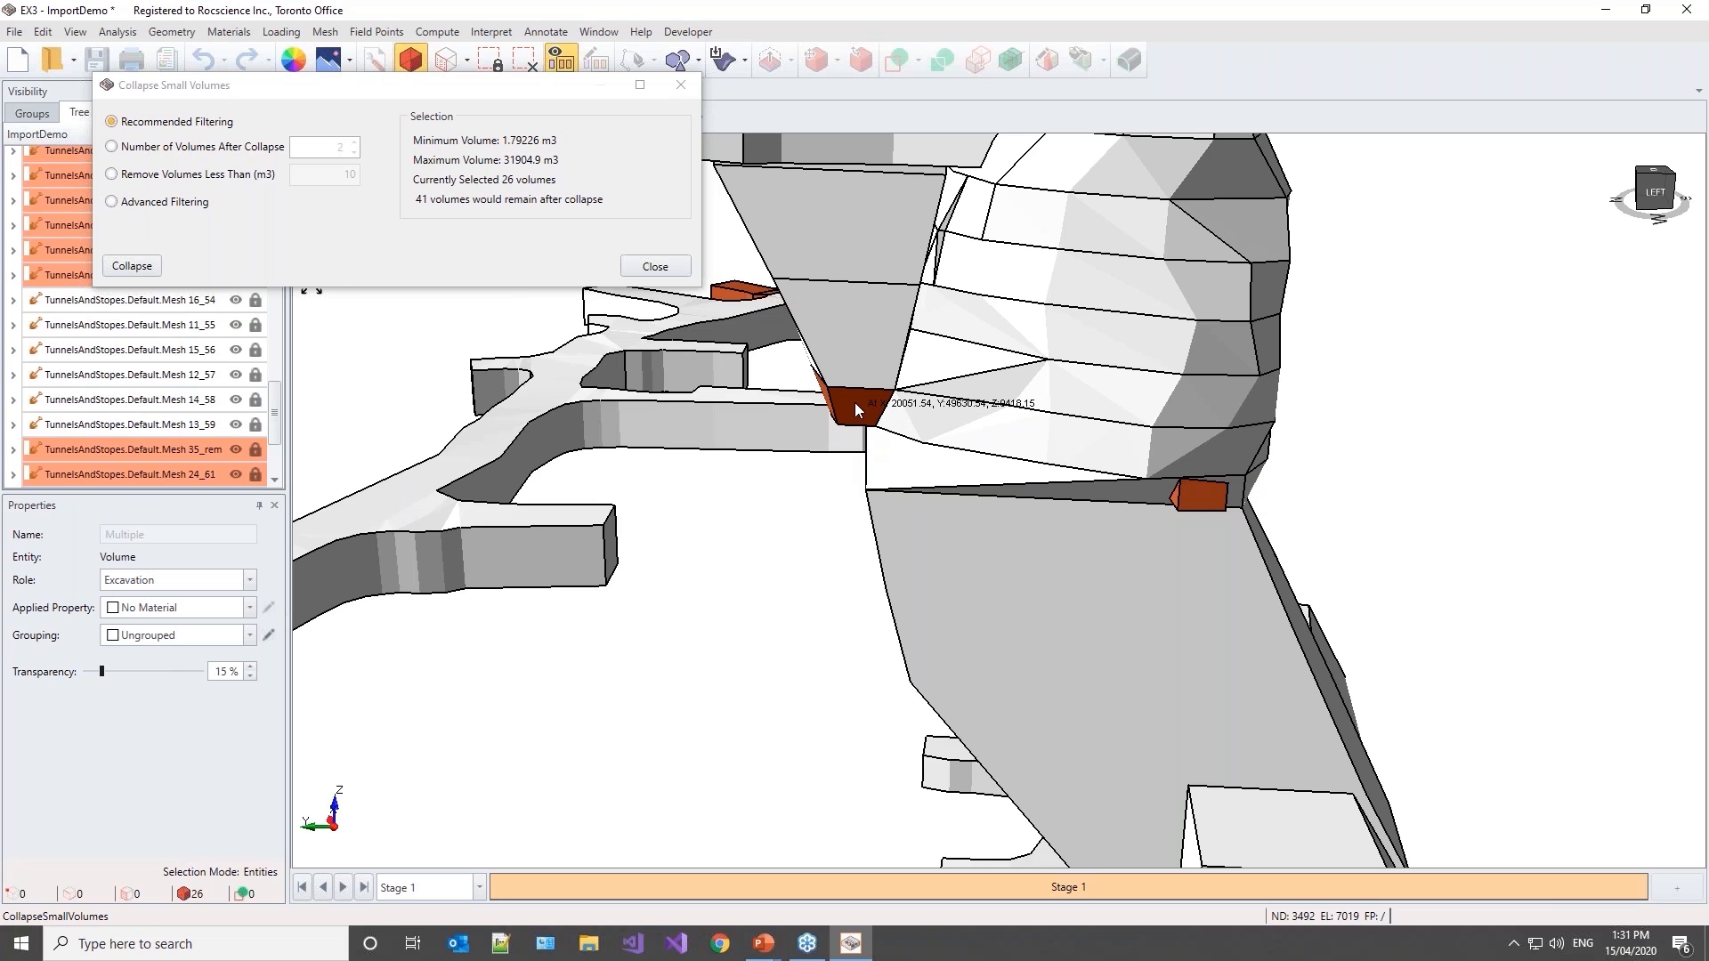
# Step: Exclude the small wedge volume at the lower edge of the hanging stope slice from the selection and collapse the remaining small volumes
pyautogui.keyDown('ctrl'); pyautogui.click(862, 409); pyautogui.keyUp('ctrl')
pyautogui.moveTo(1501, 580); pyautogui.dragTo(1117, 608)
pyautogui.scroll(-7, 1496, 614)
pyautogui.moveTo(1496, 620); pyautogui.dragTo(1061, 594, button='middle')
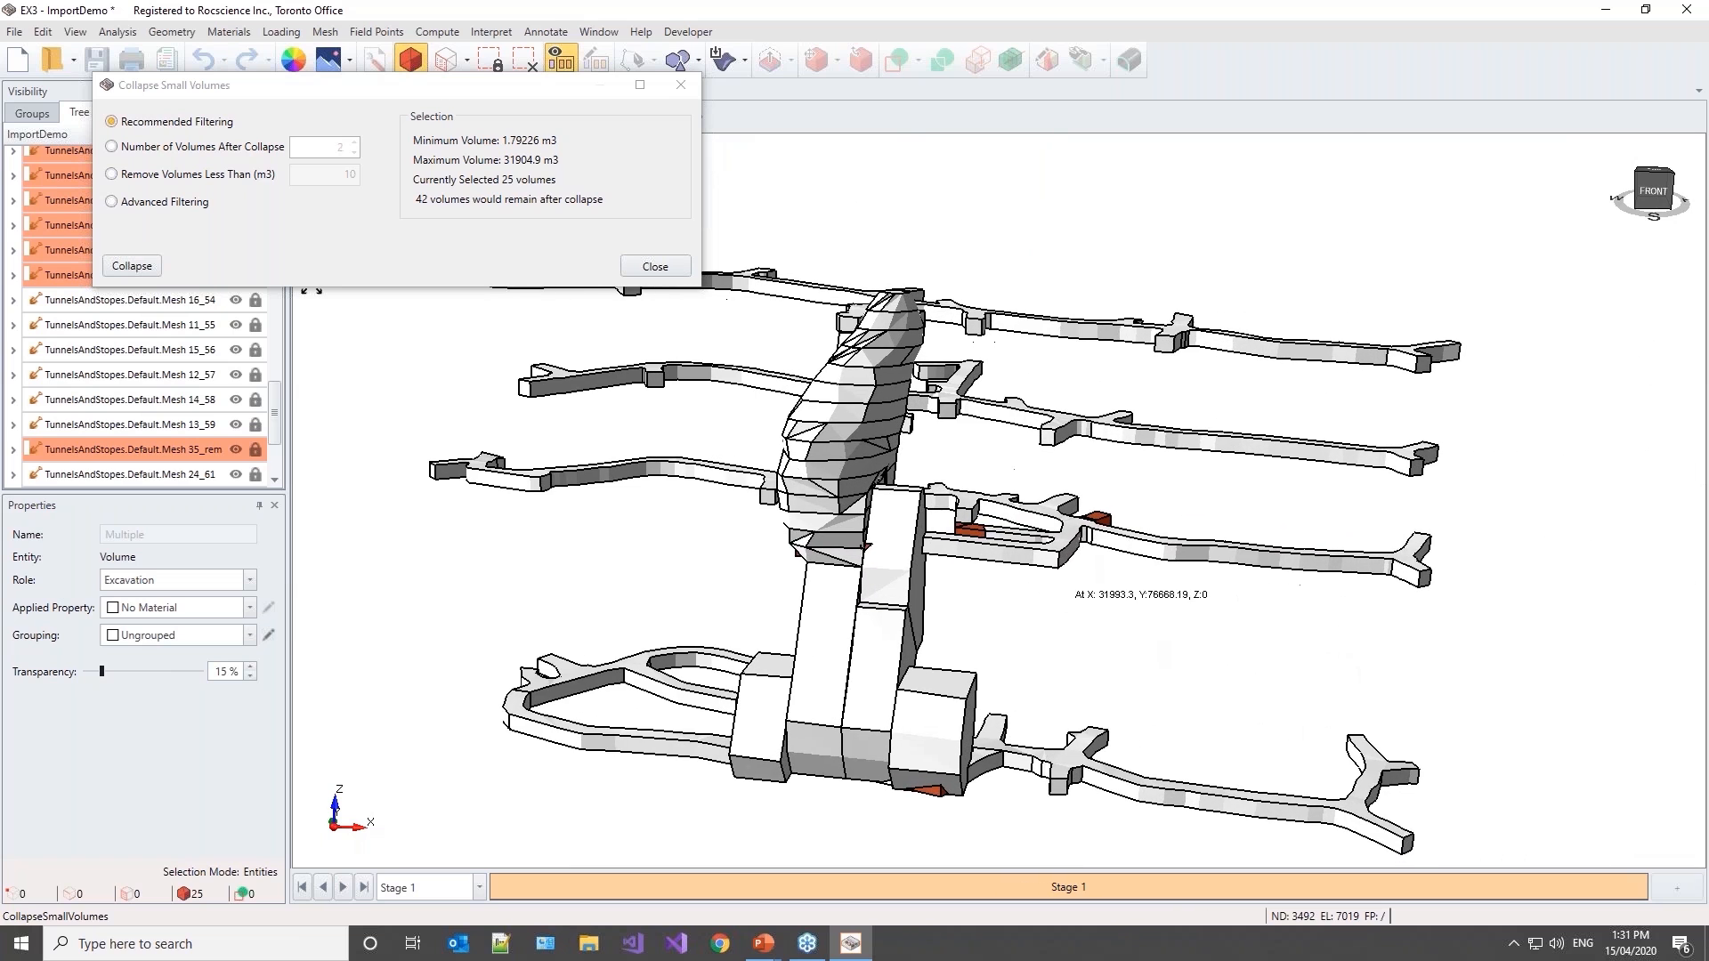
pyautogui.click(132, 266)
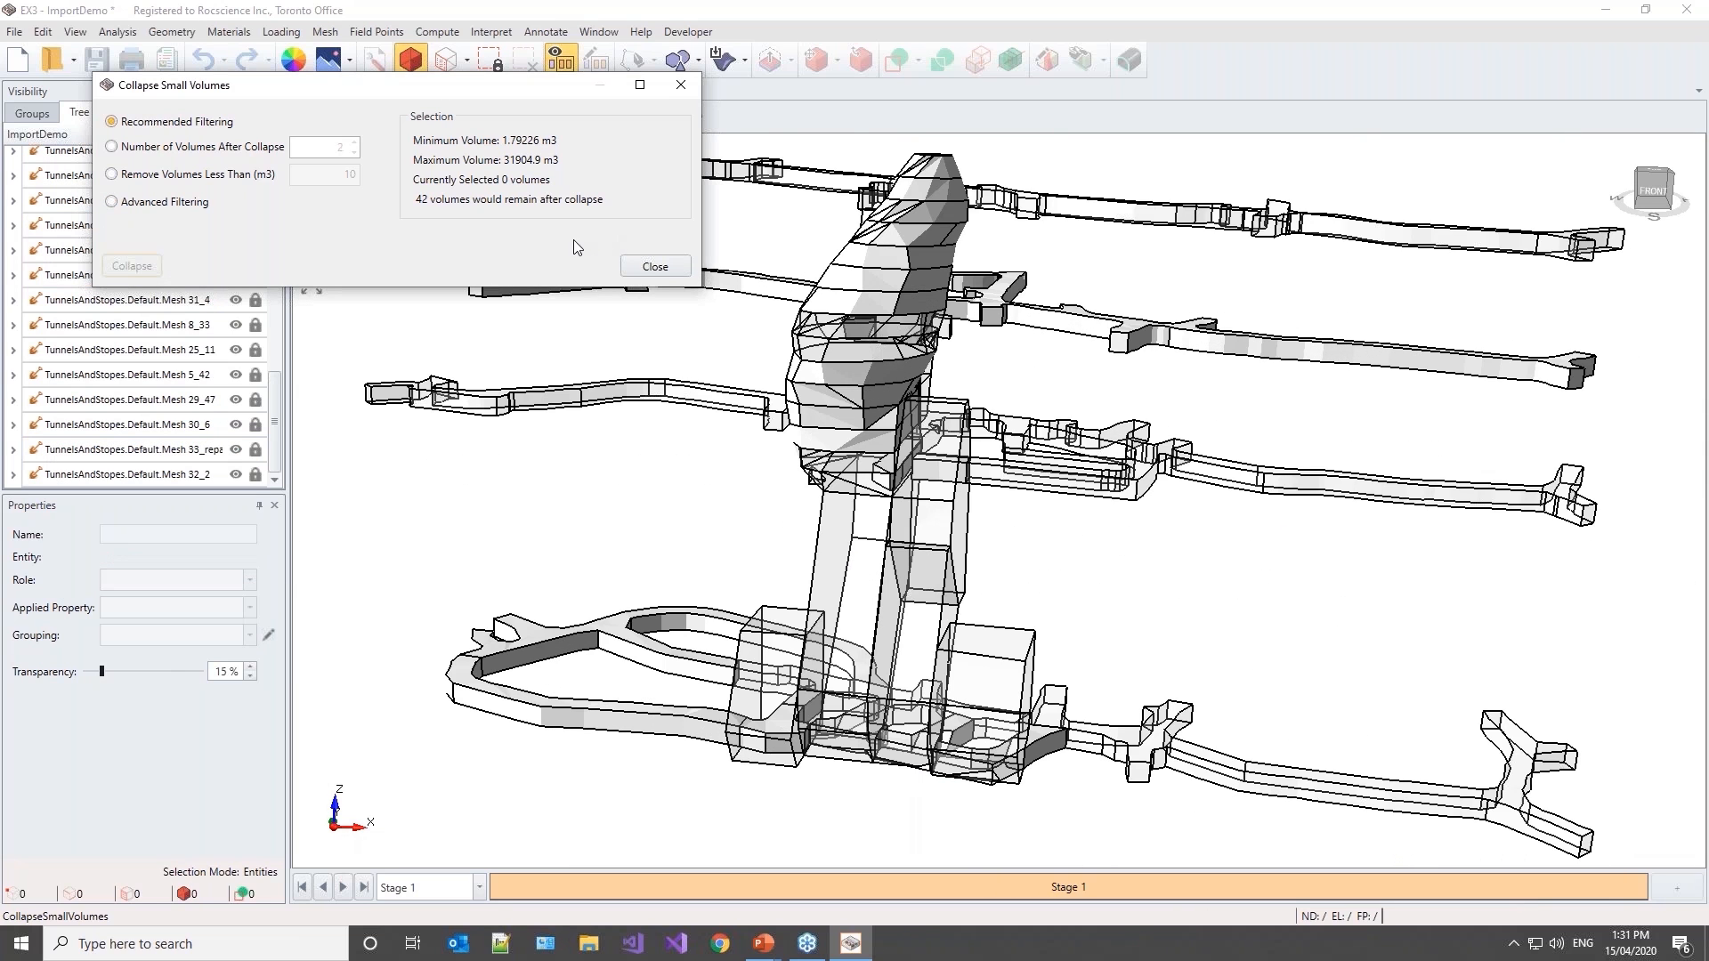
pyautogui.click(655, 266)
# Step: Set the transparency value to 100% and inspect the retained wedge volume beside the stope slices
pyautogui.moveTo(103, 669); pyautogui.dragTo(276, 680)
pyautogui.moveTo(1211, 390); pyautogui.dragTo(796, 644, button='middle')
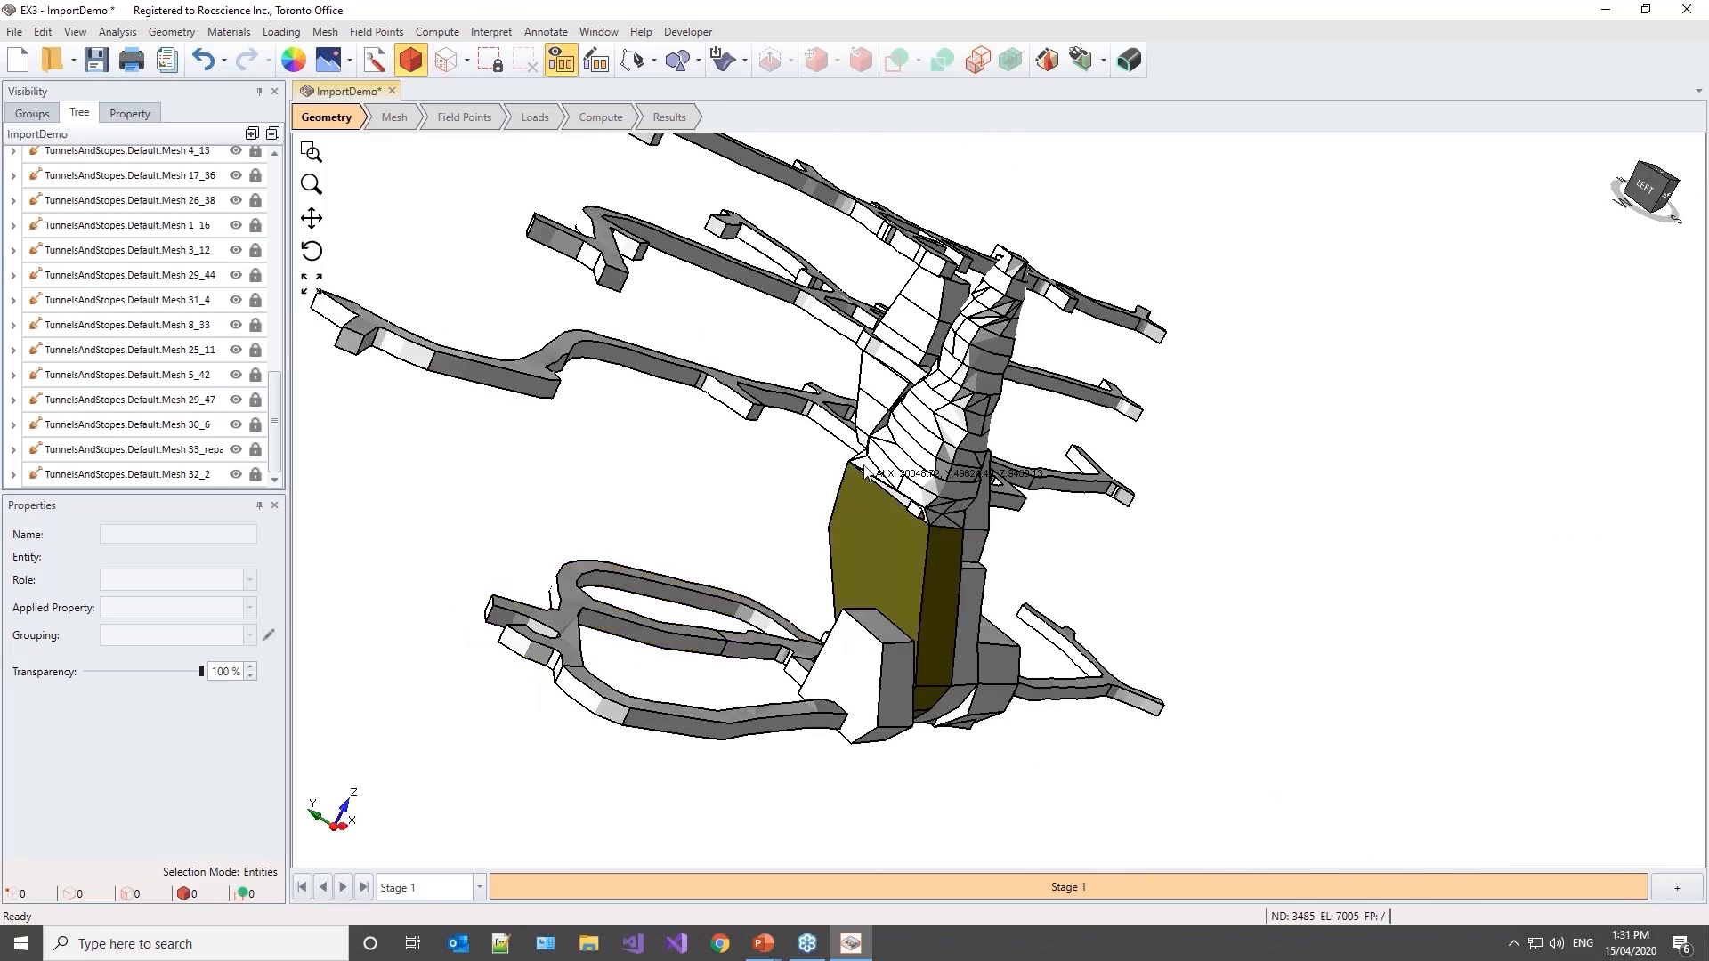
pyautogui.scroll(4, 952, 488)
pyautogui.scroll(4, 871, 532)
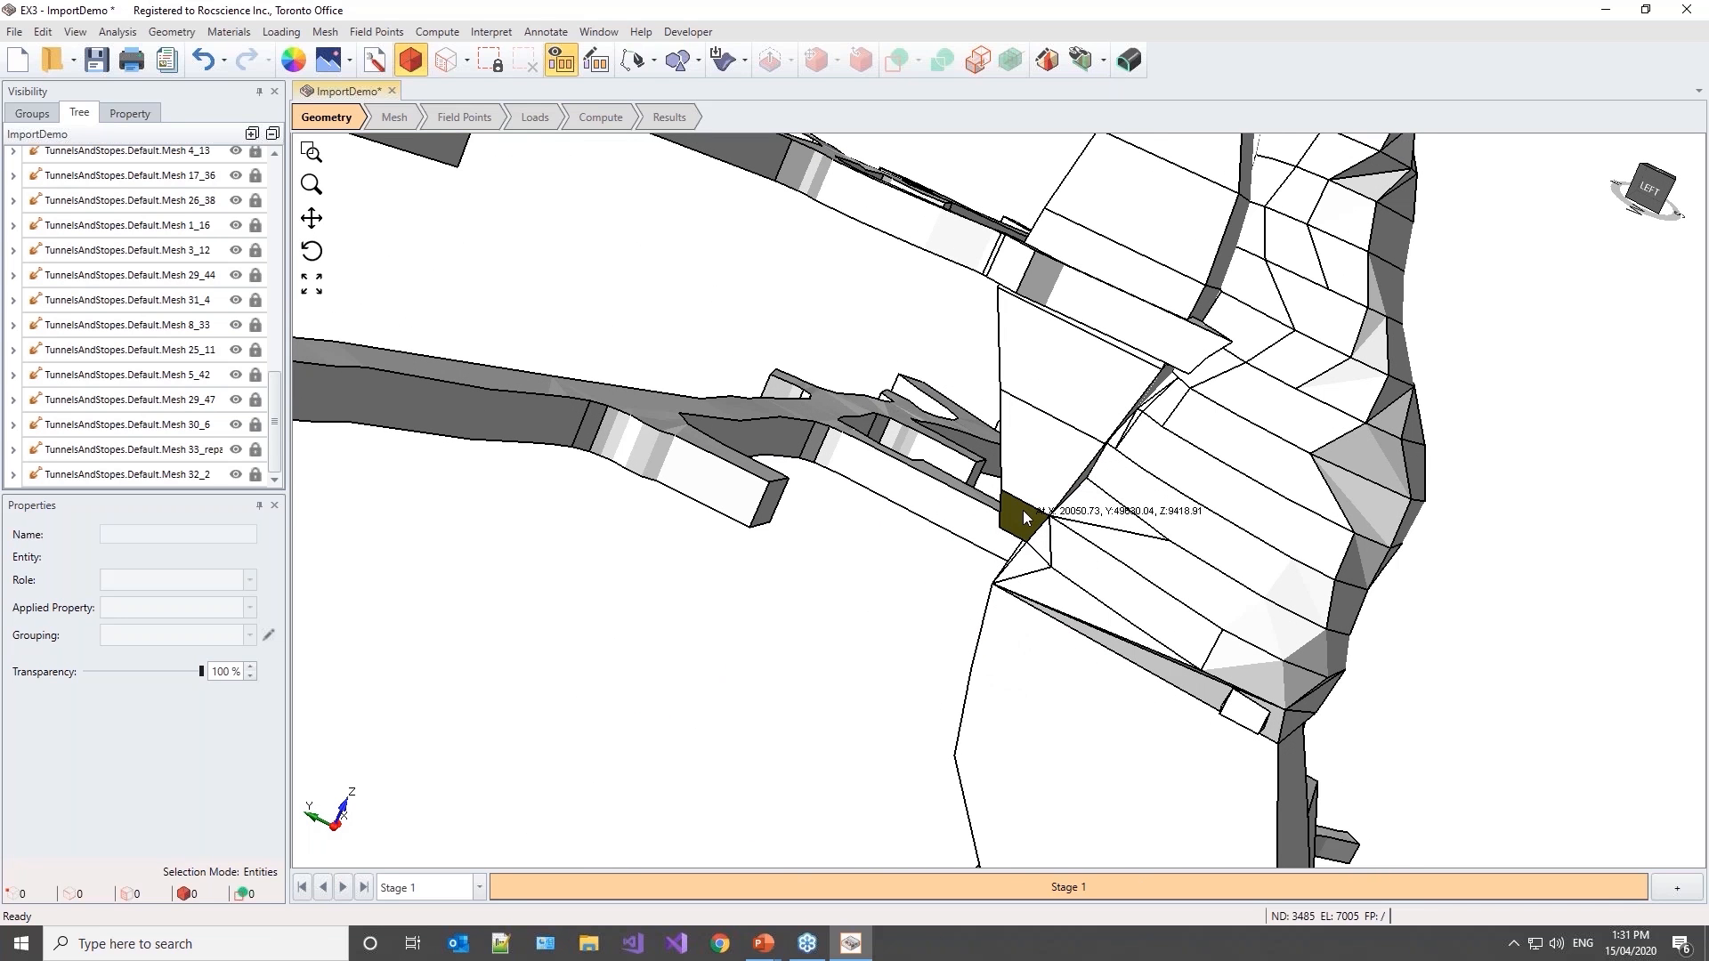
pyautogui.moveTo(1548, 681); pyautogui.dragTo(994, 507, button='middle')
pyautogui.scroll(-4, 994, 508)
pyautogui.moveTo(1416, 536); pyautogui.dragTo(1232, 508, button='middle')
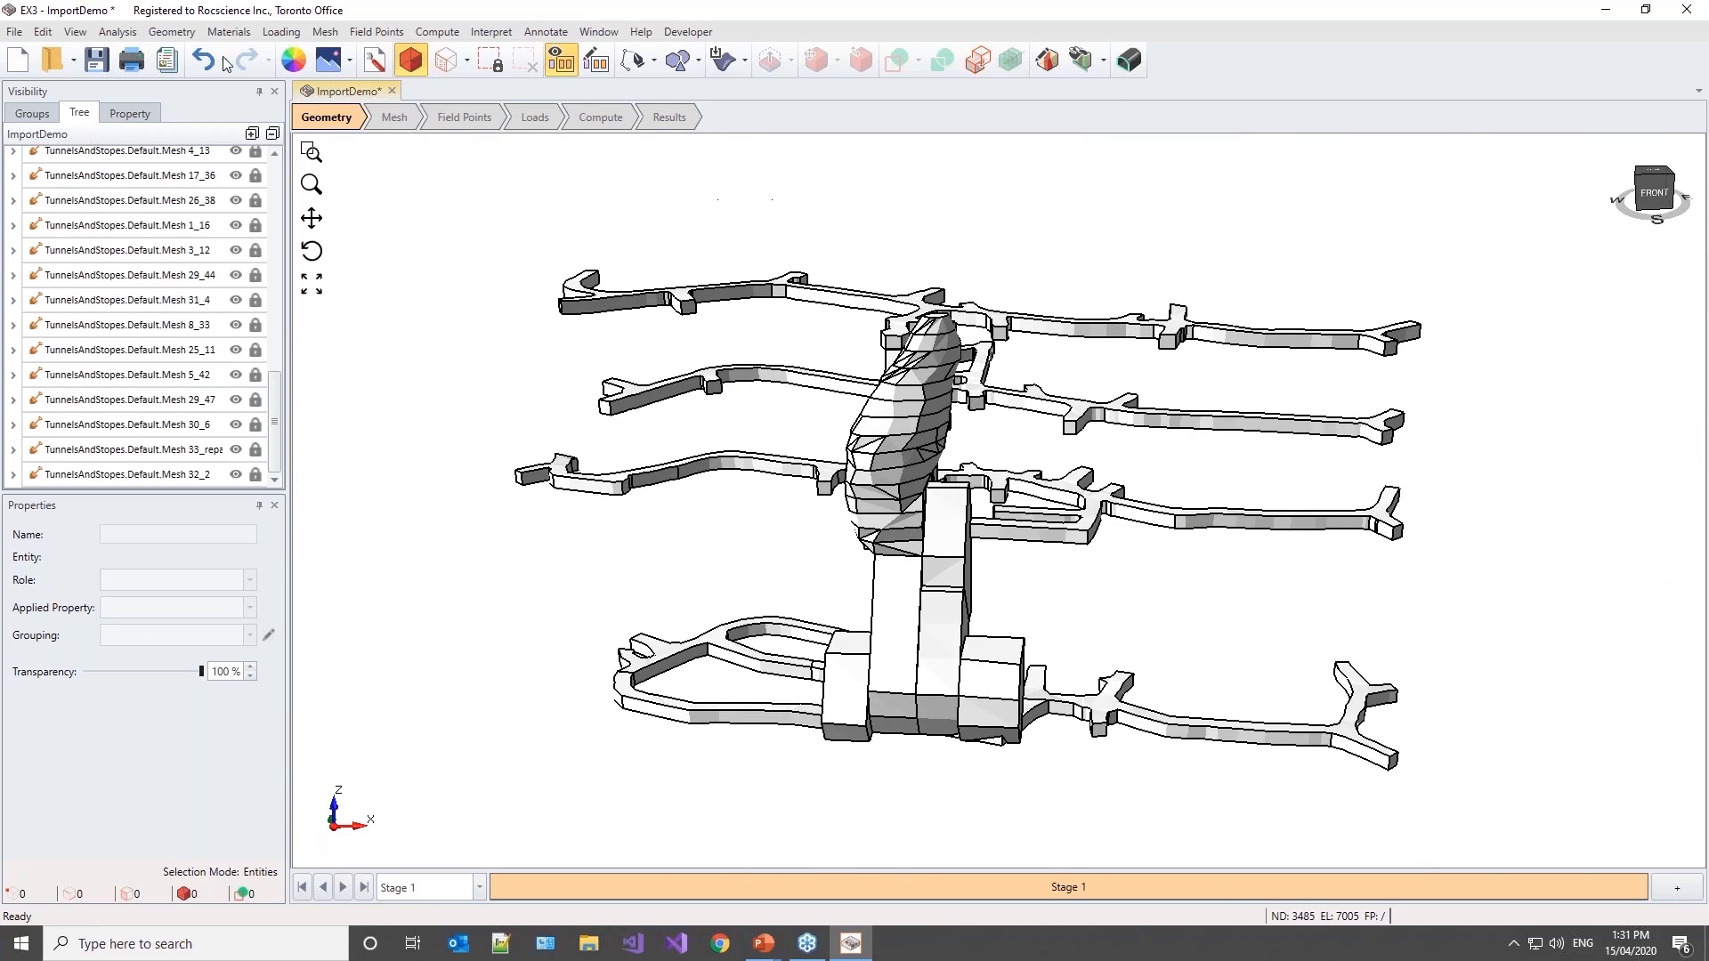
# Step: In the mesh settings, review the advanced element size options and set the mesh density to Medium
pyautogui.click(375, 121)
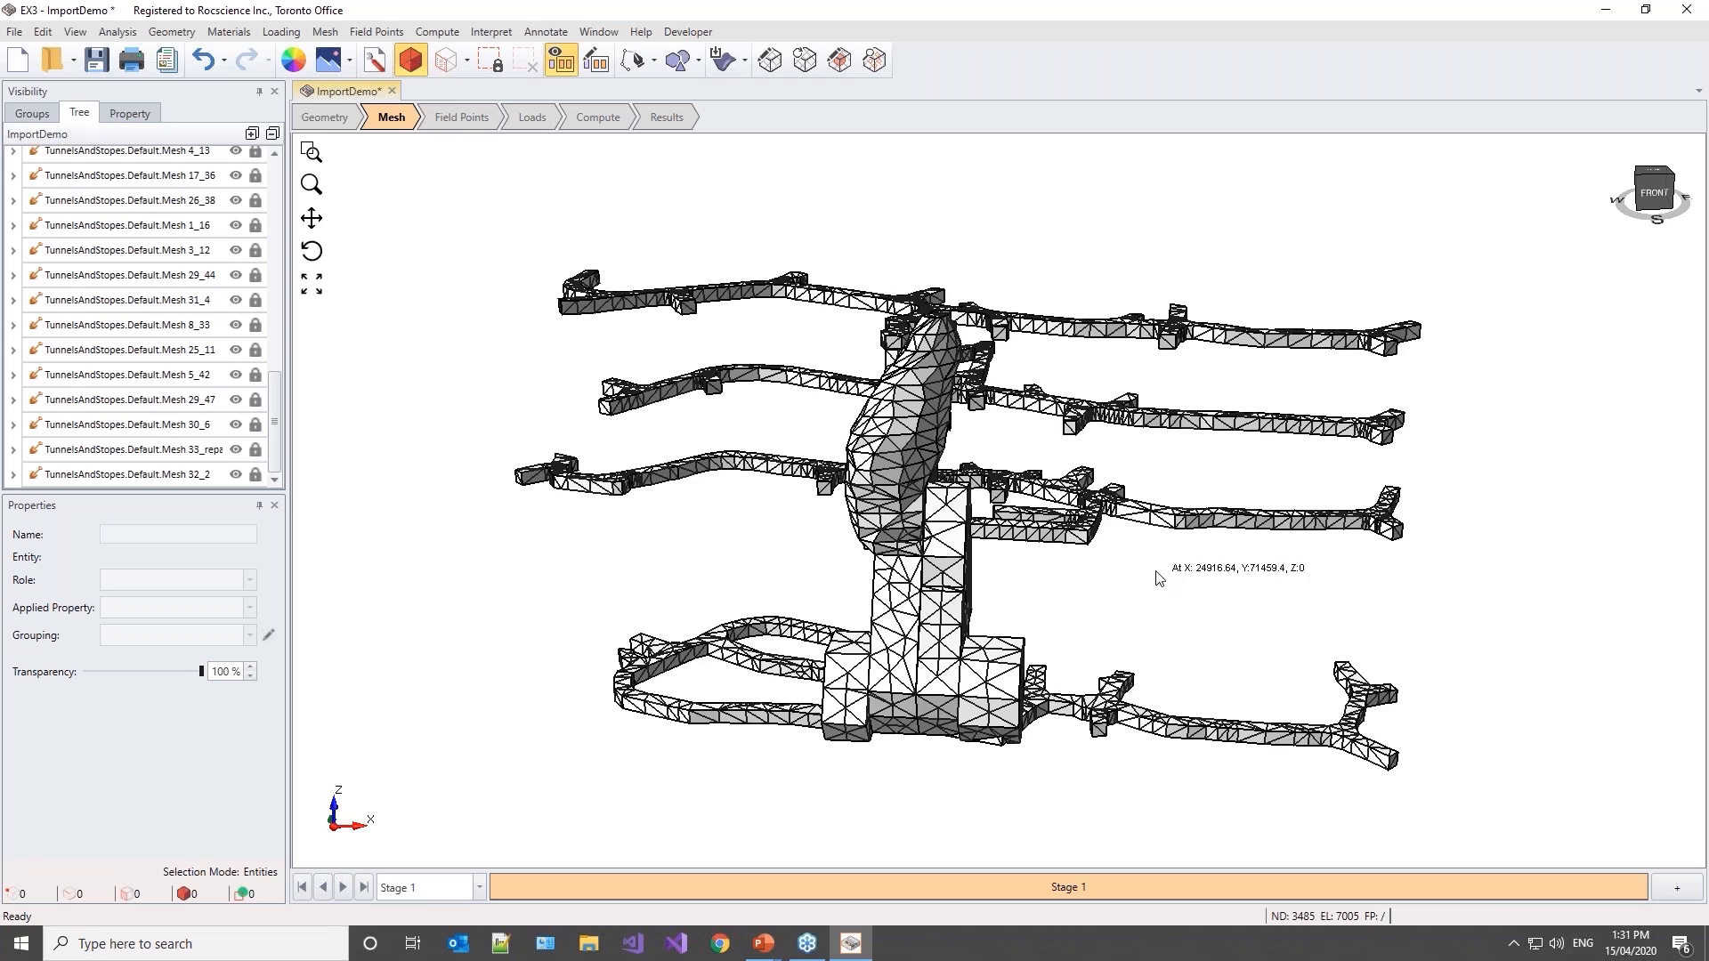
pyautogui.scroll(1, 1033, 593)
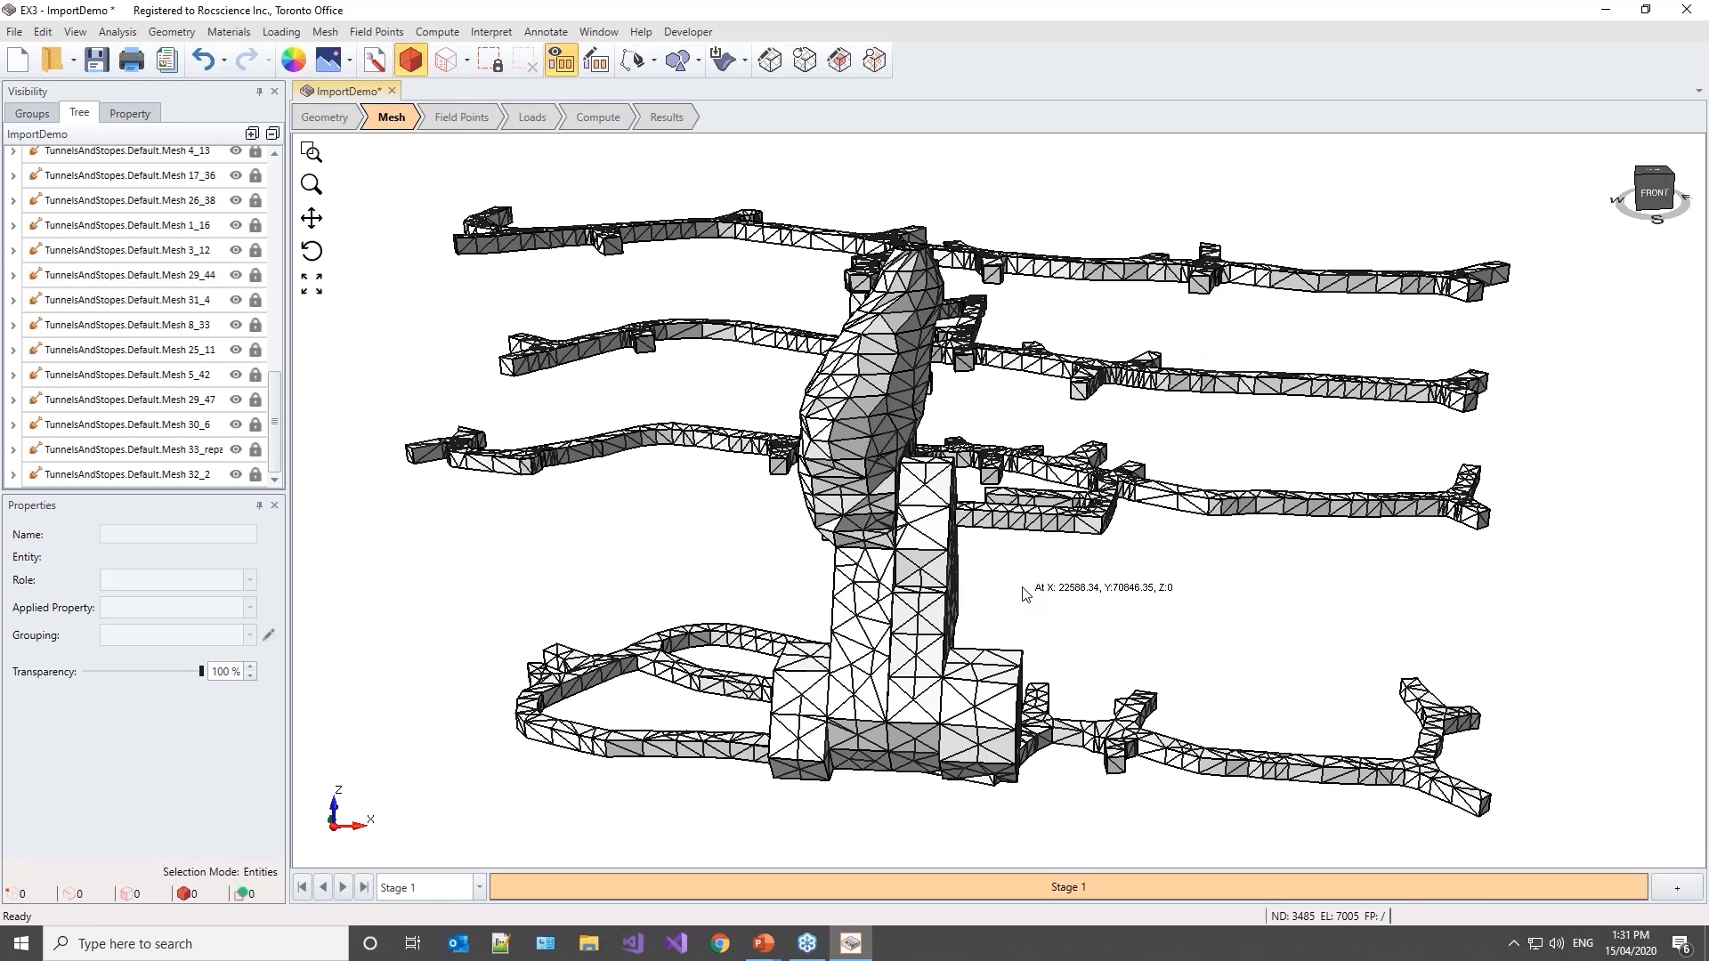
pyautogui.click(768, 63)
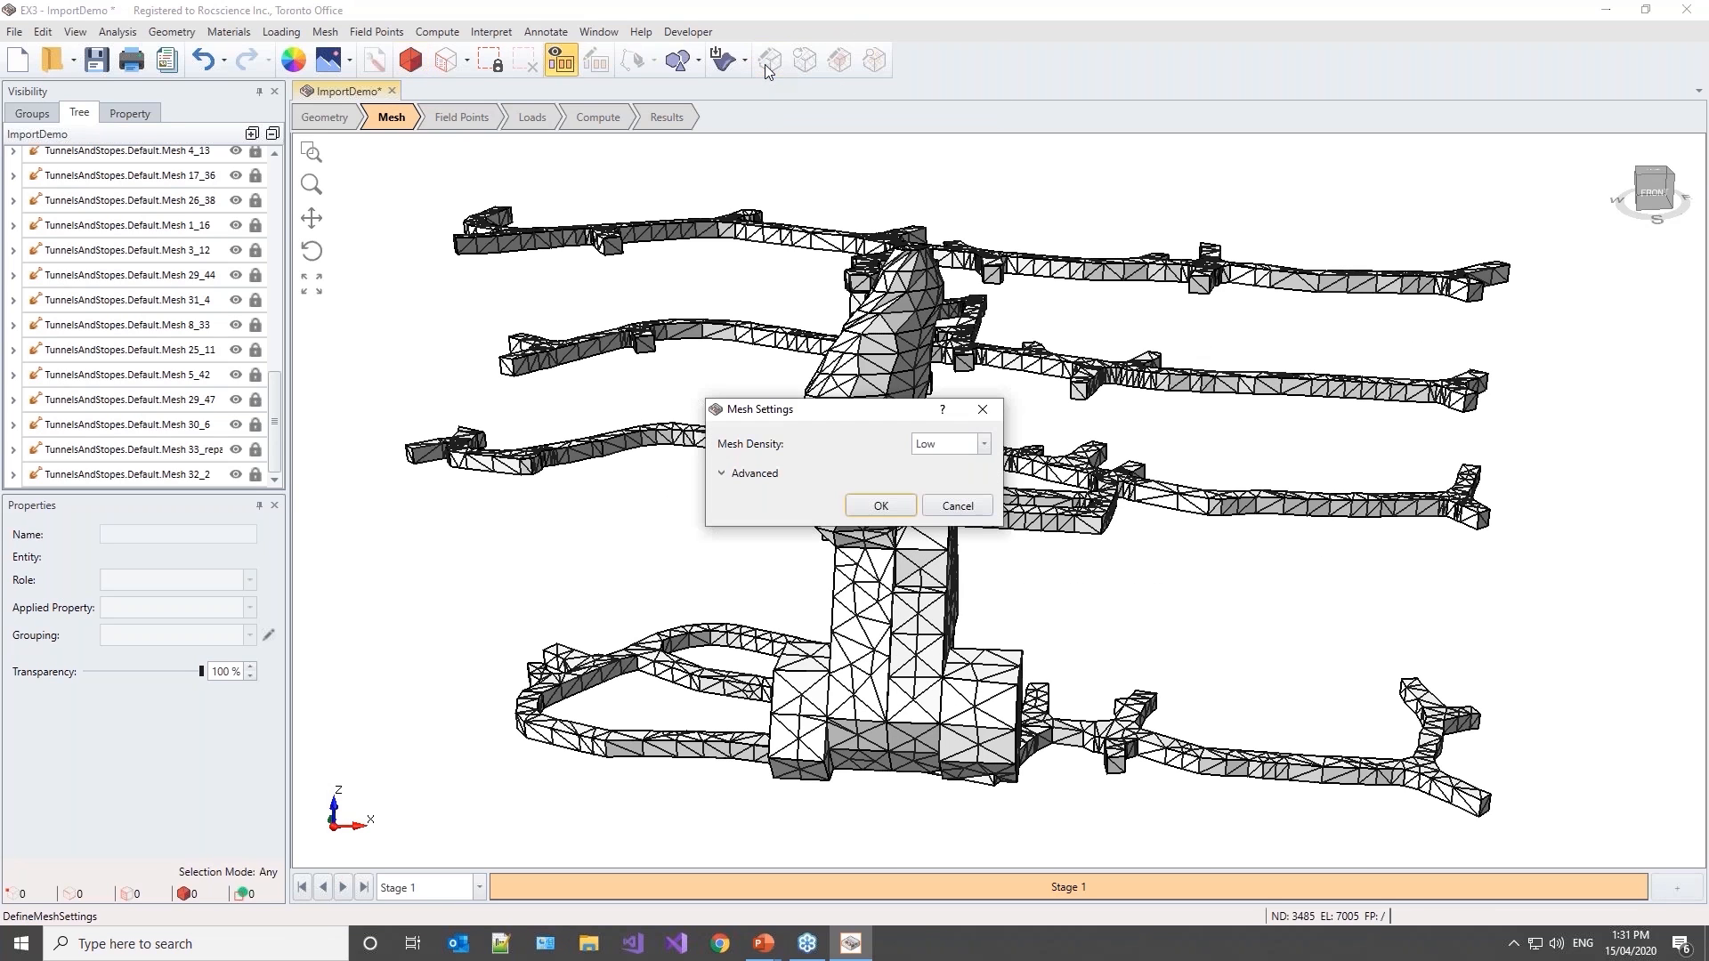
pyautogui.moveTo(844, 415); pyautogui.dragTo(647, 223)
pyautogui.click(787, 252)
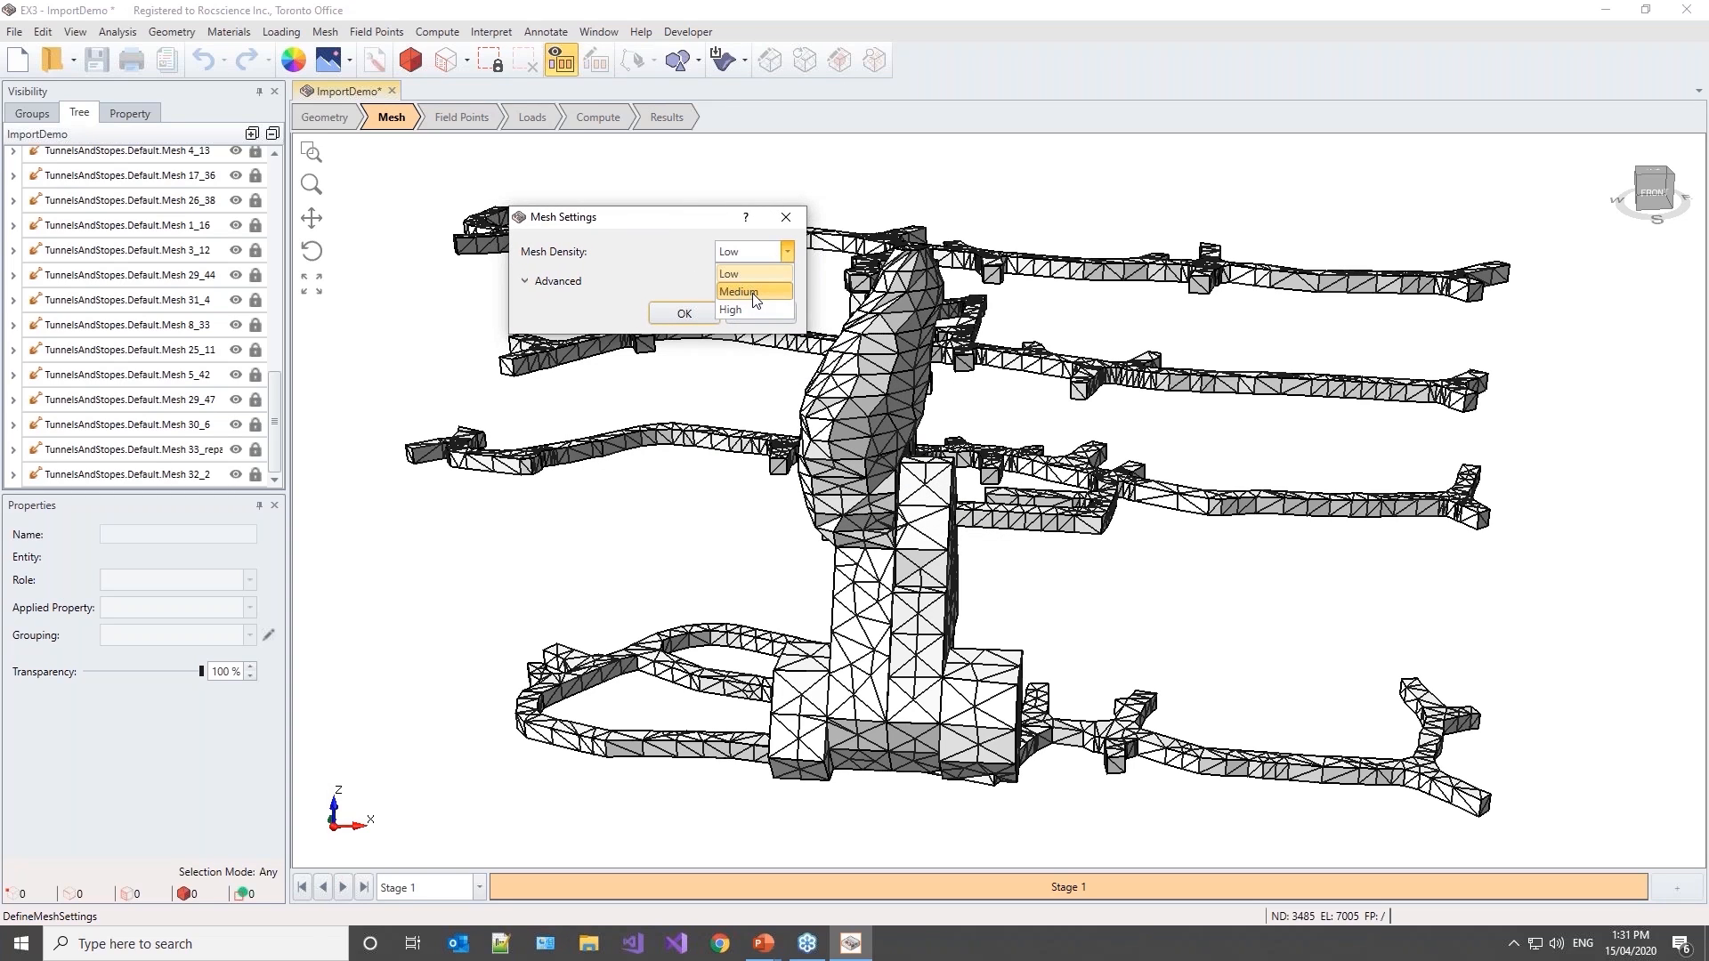
pyautogui.click(695, 245)
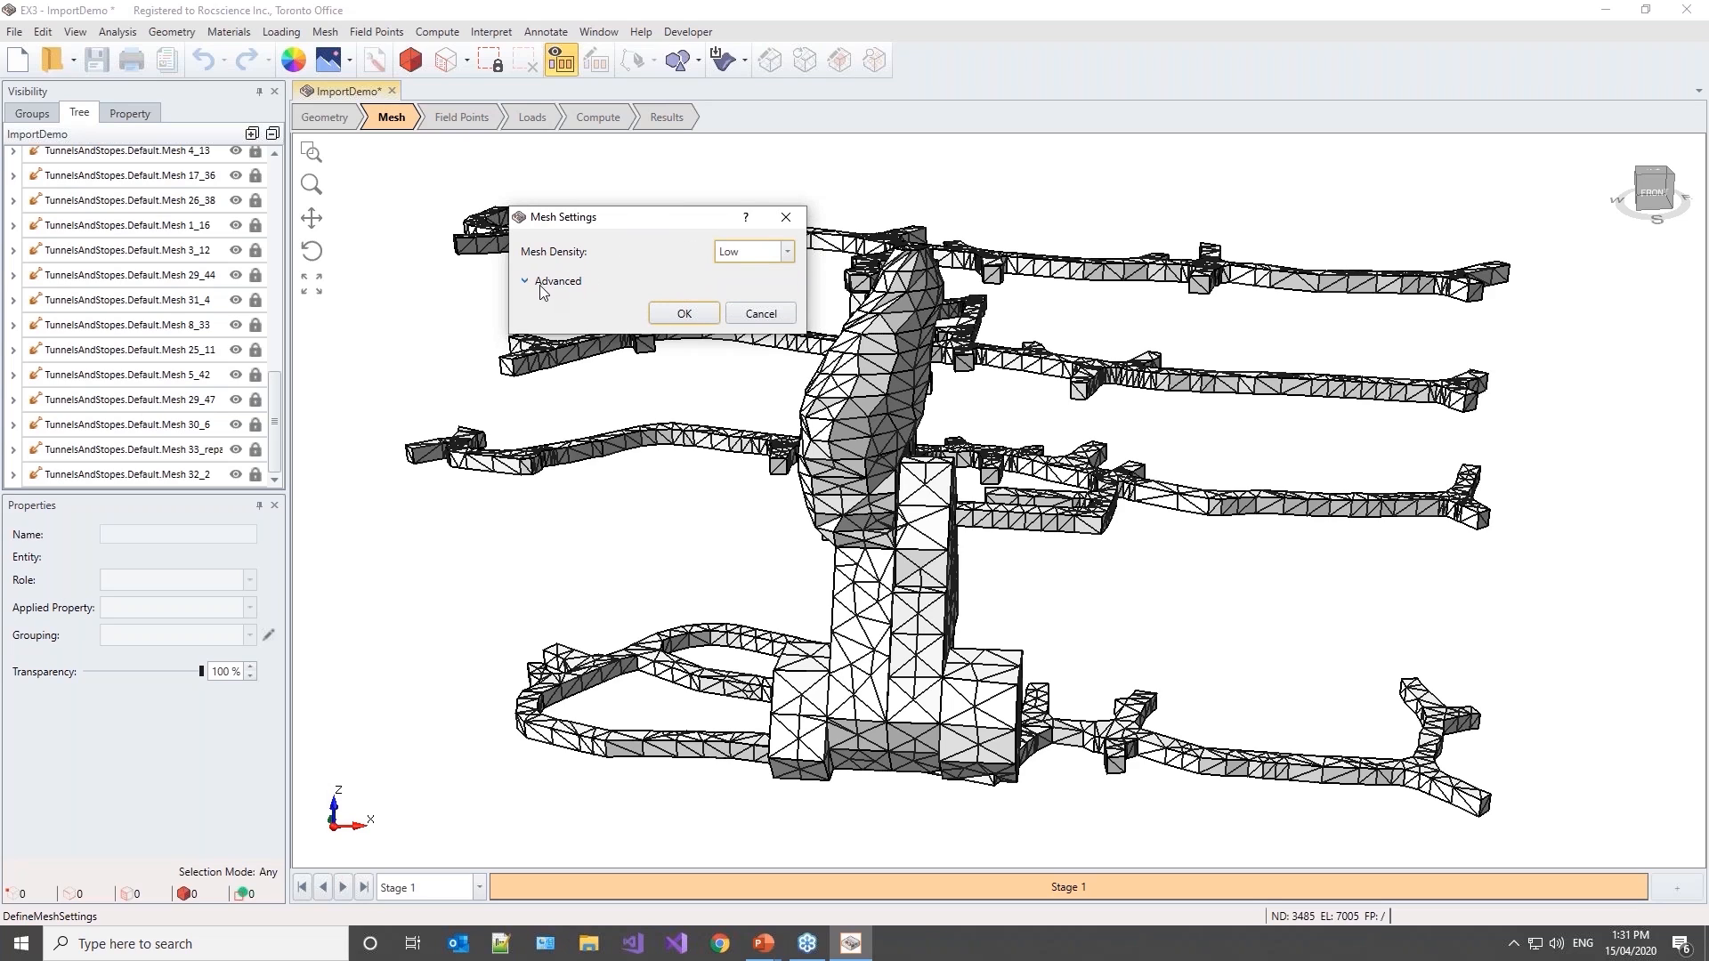
pyautogui.click(526, 283)
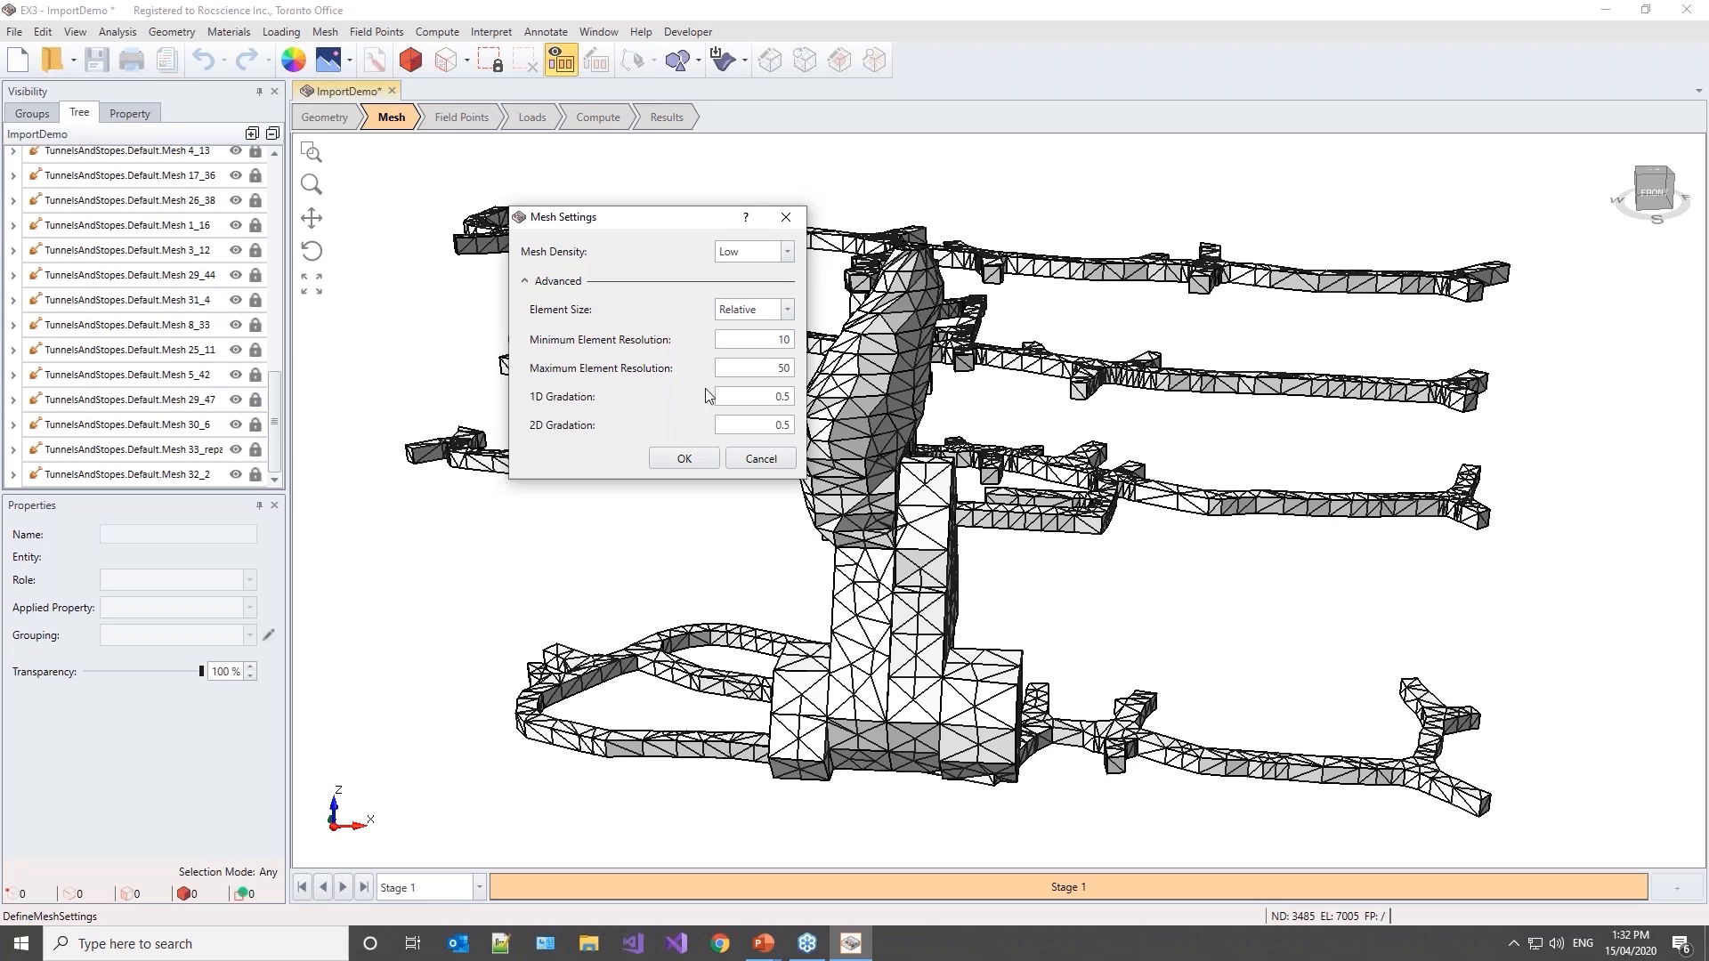
pyautogui.click(783, 252)
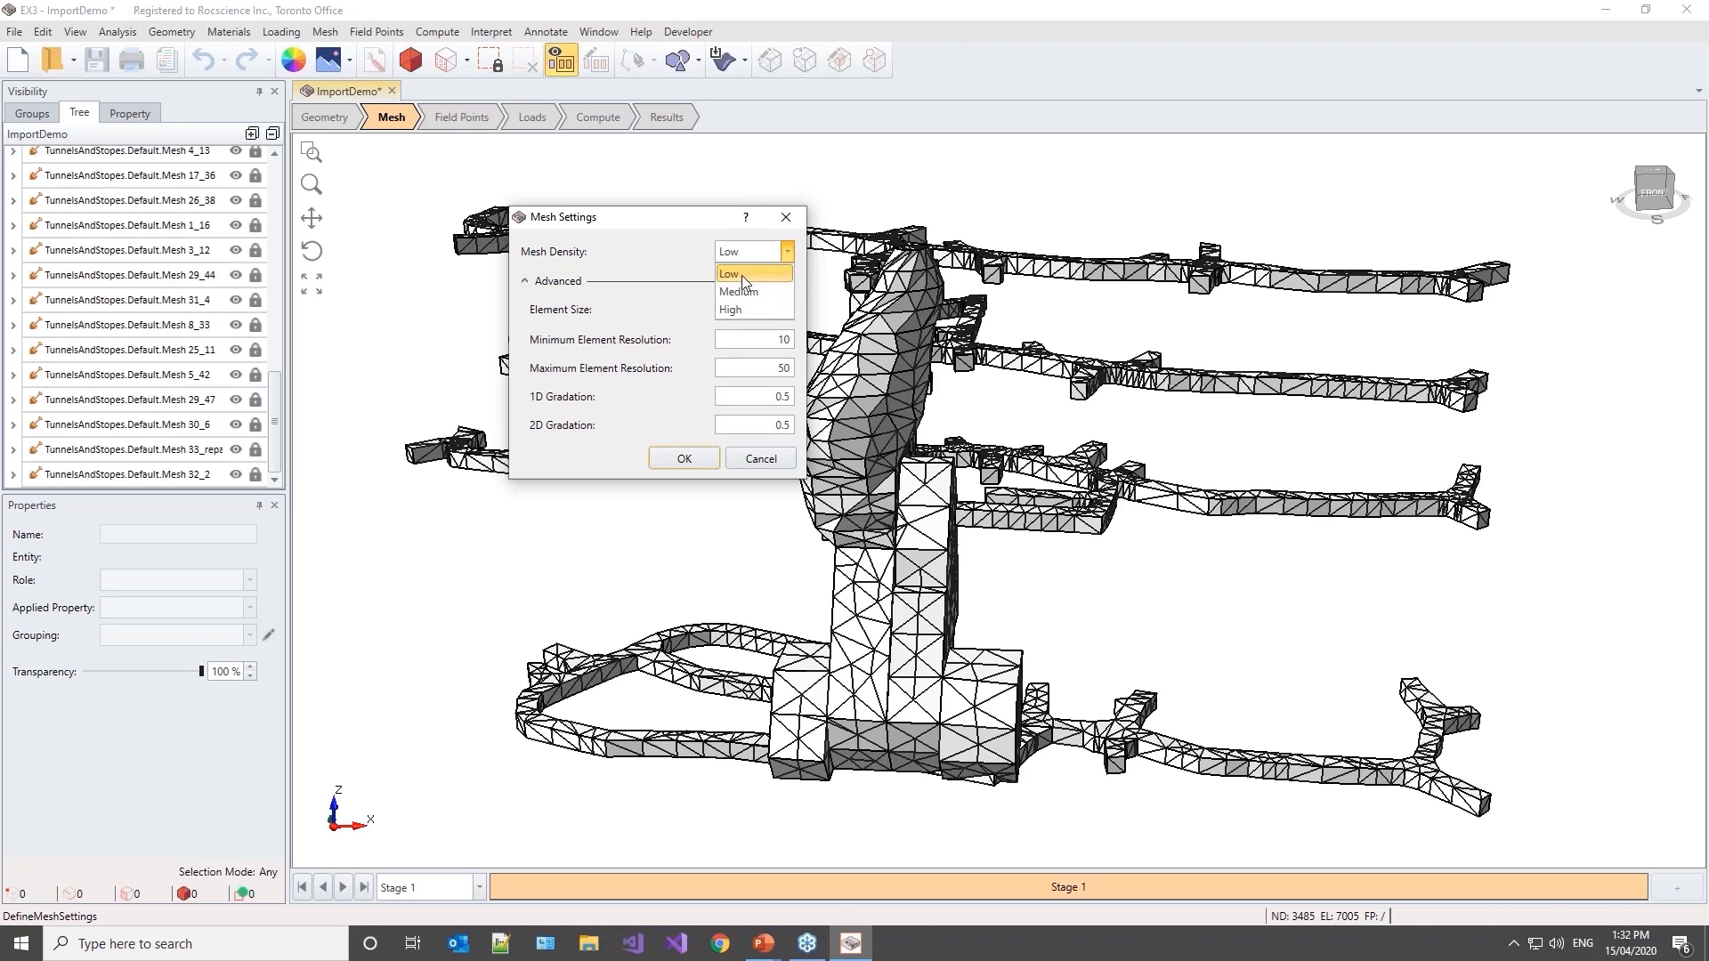
pyautogui.click(740, 293)
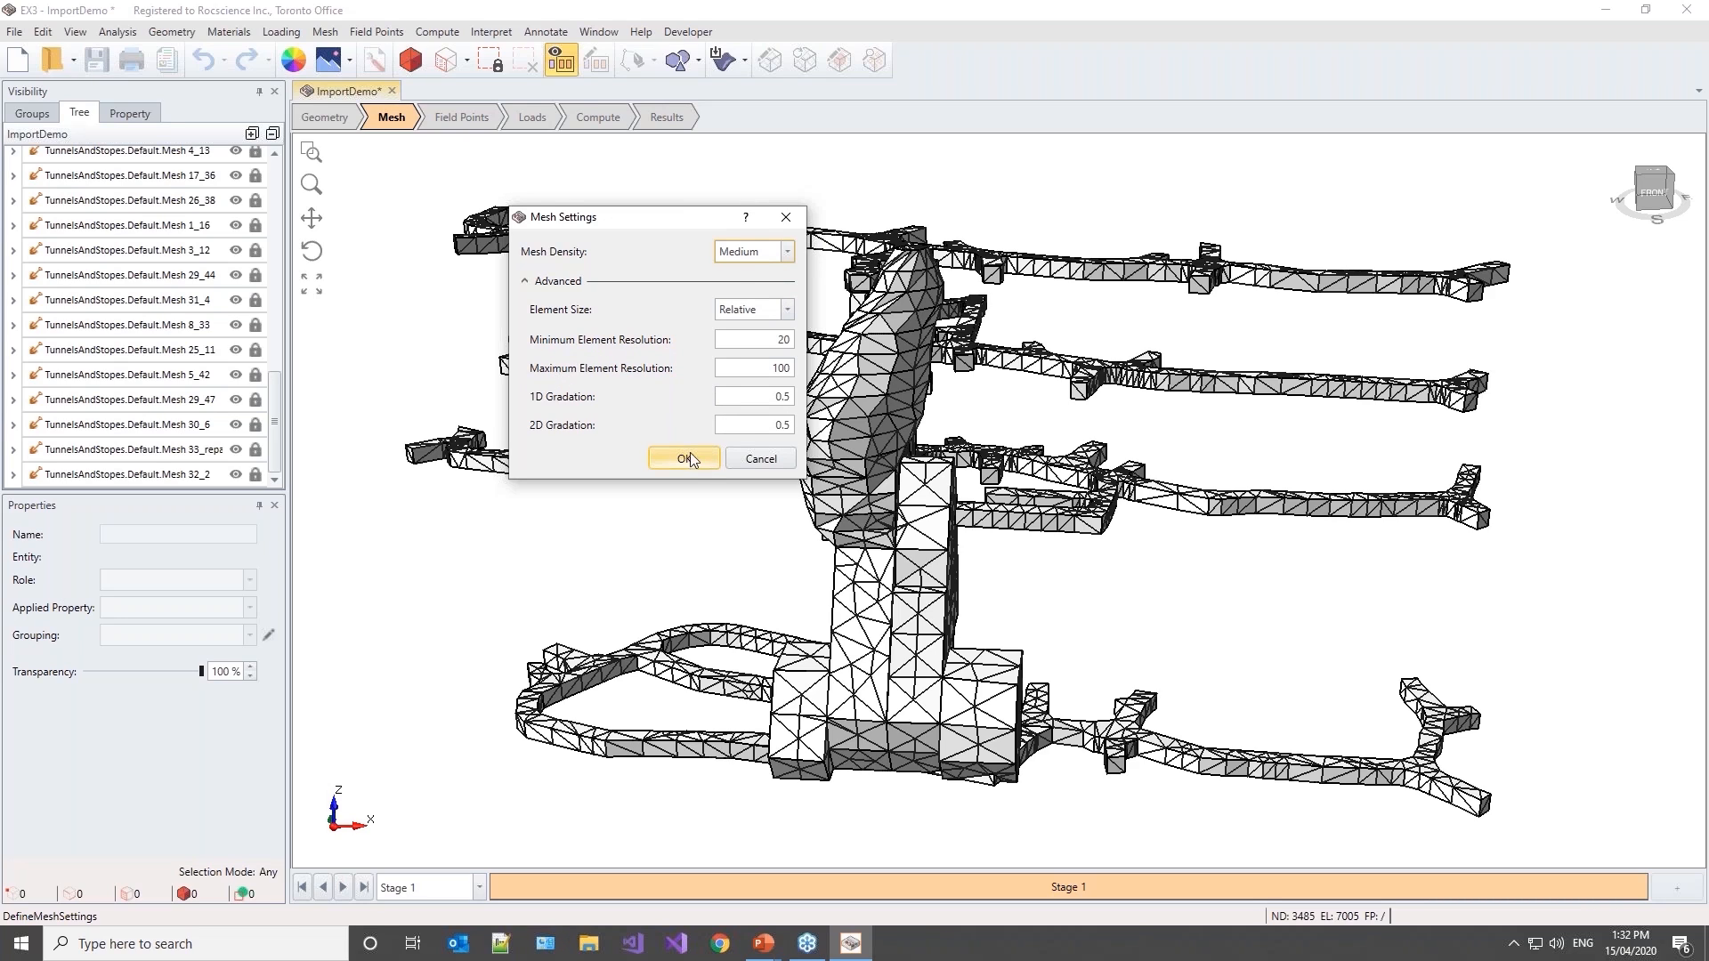
pyautogui.click(523, 283)
pyautogui.click(684, 326)
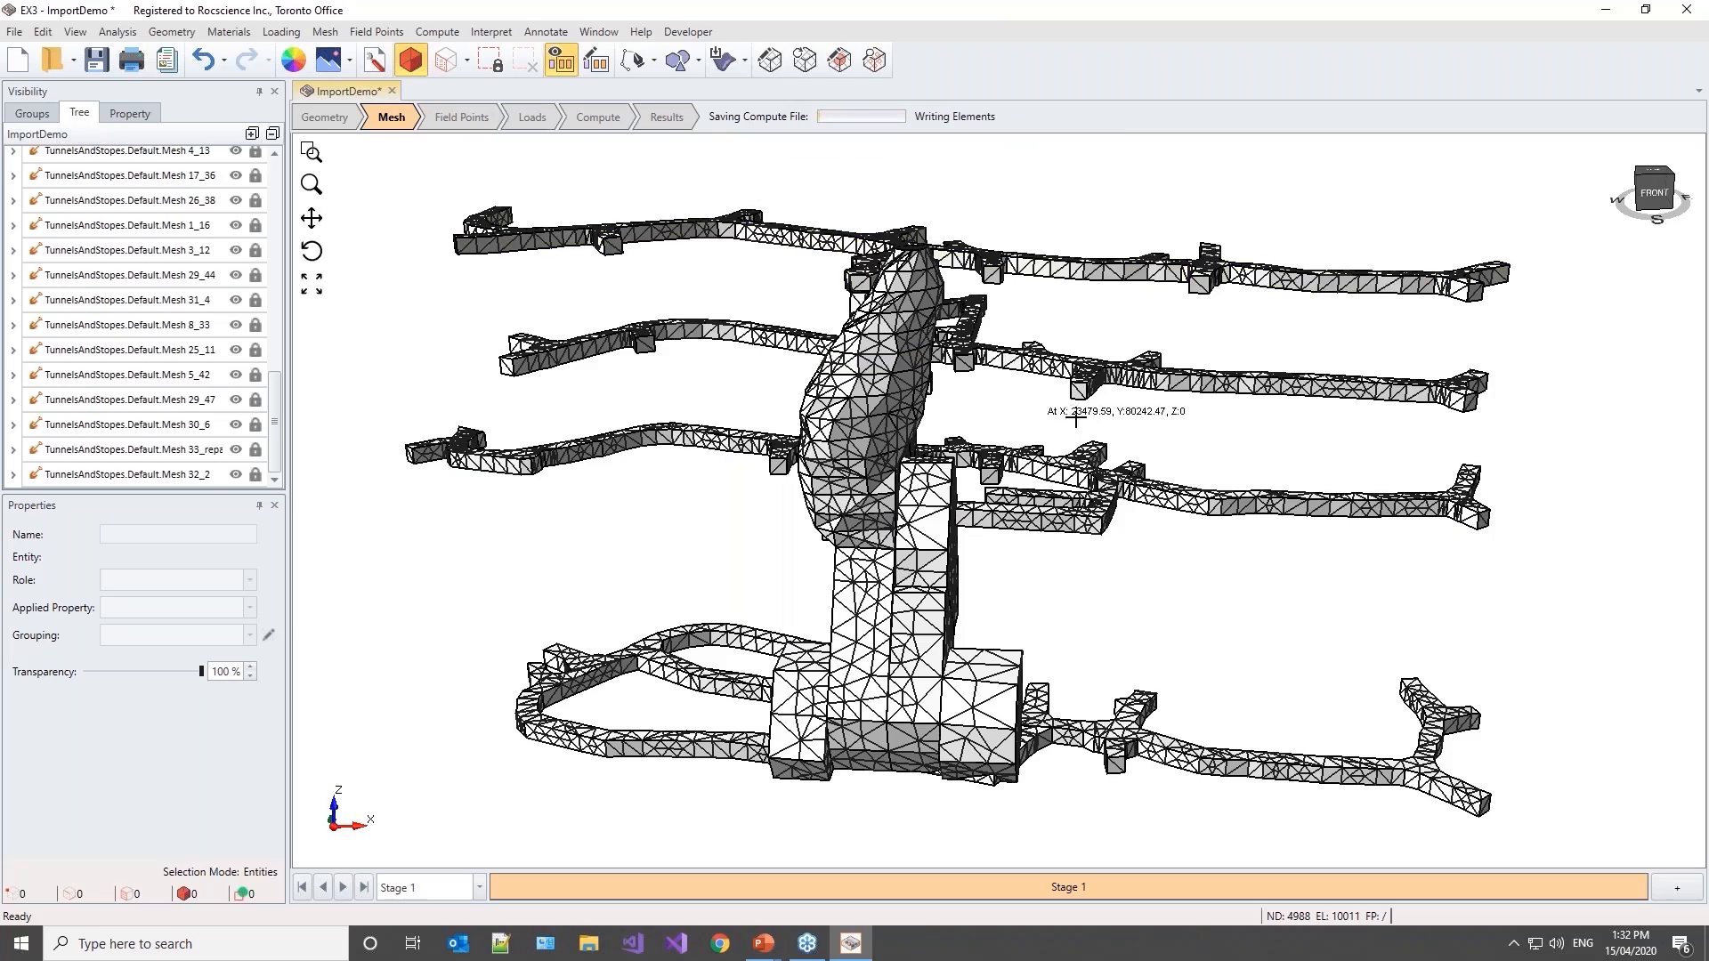
# Step: Check the refined surface mesh, pass through the field points and loads stages, and compute the model
pyautogui.moveTo(1175, 534); pyautogui.dragTo(1163, 573, button='middle')
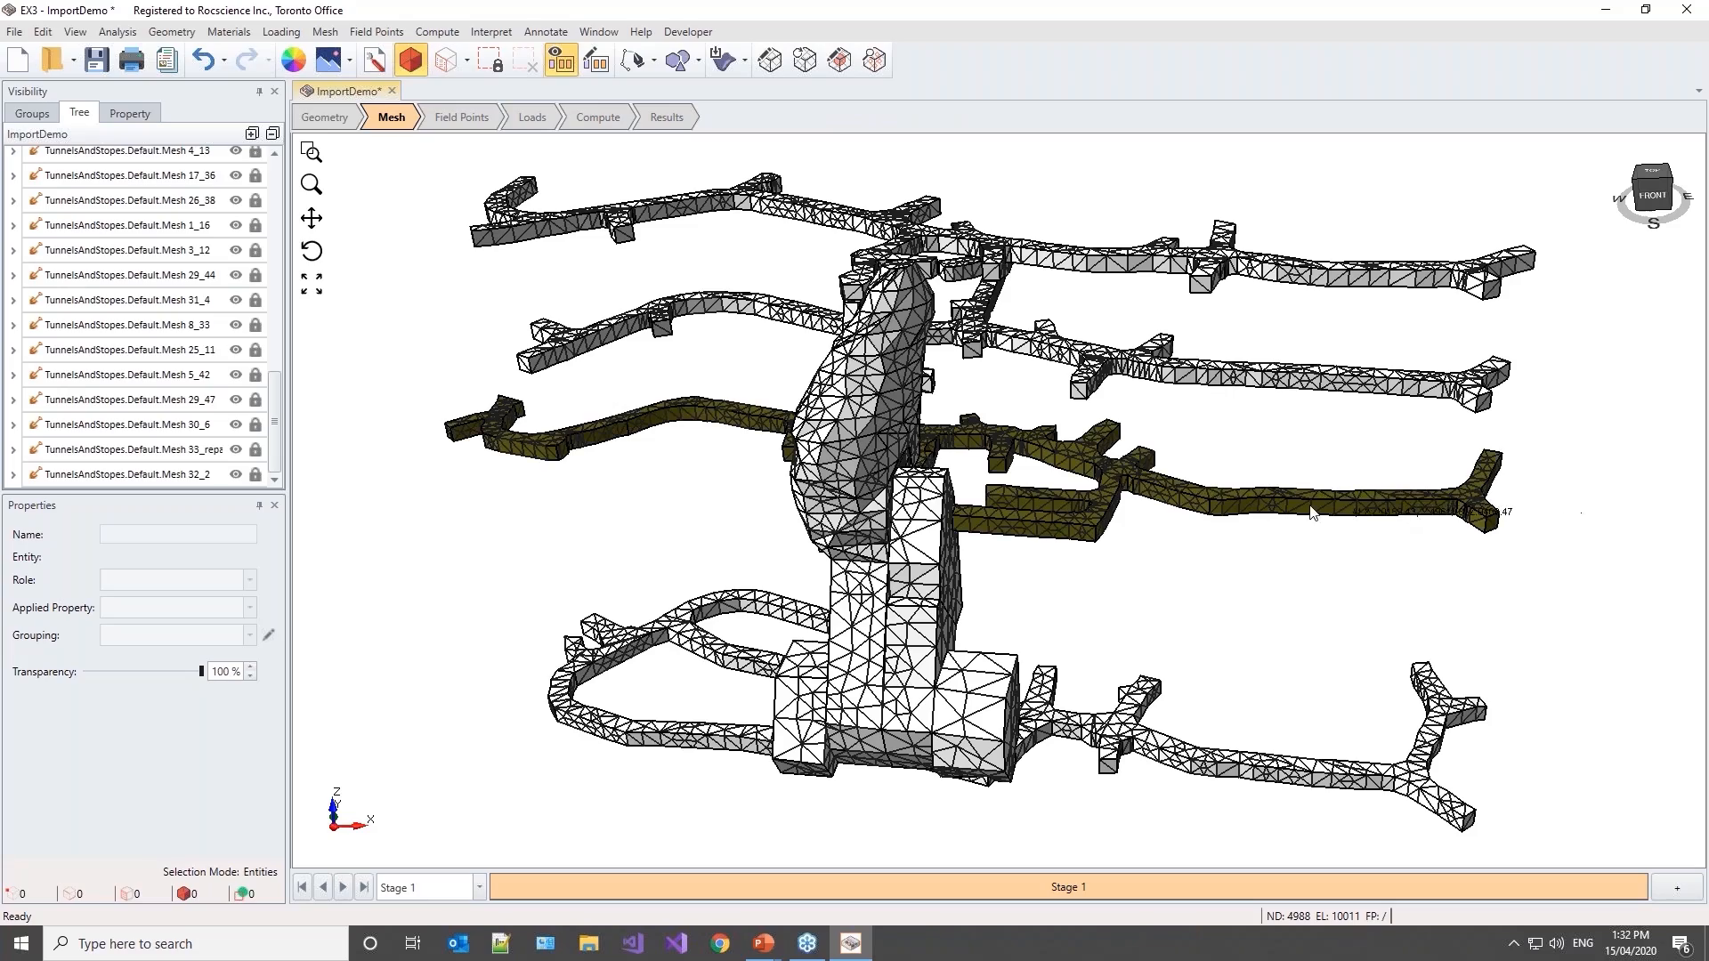
pyautogui.moveTo(1104, 579); pyautogui.dragTo(1104, 567, button='middle')
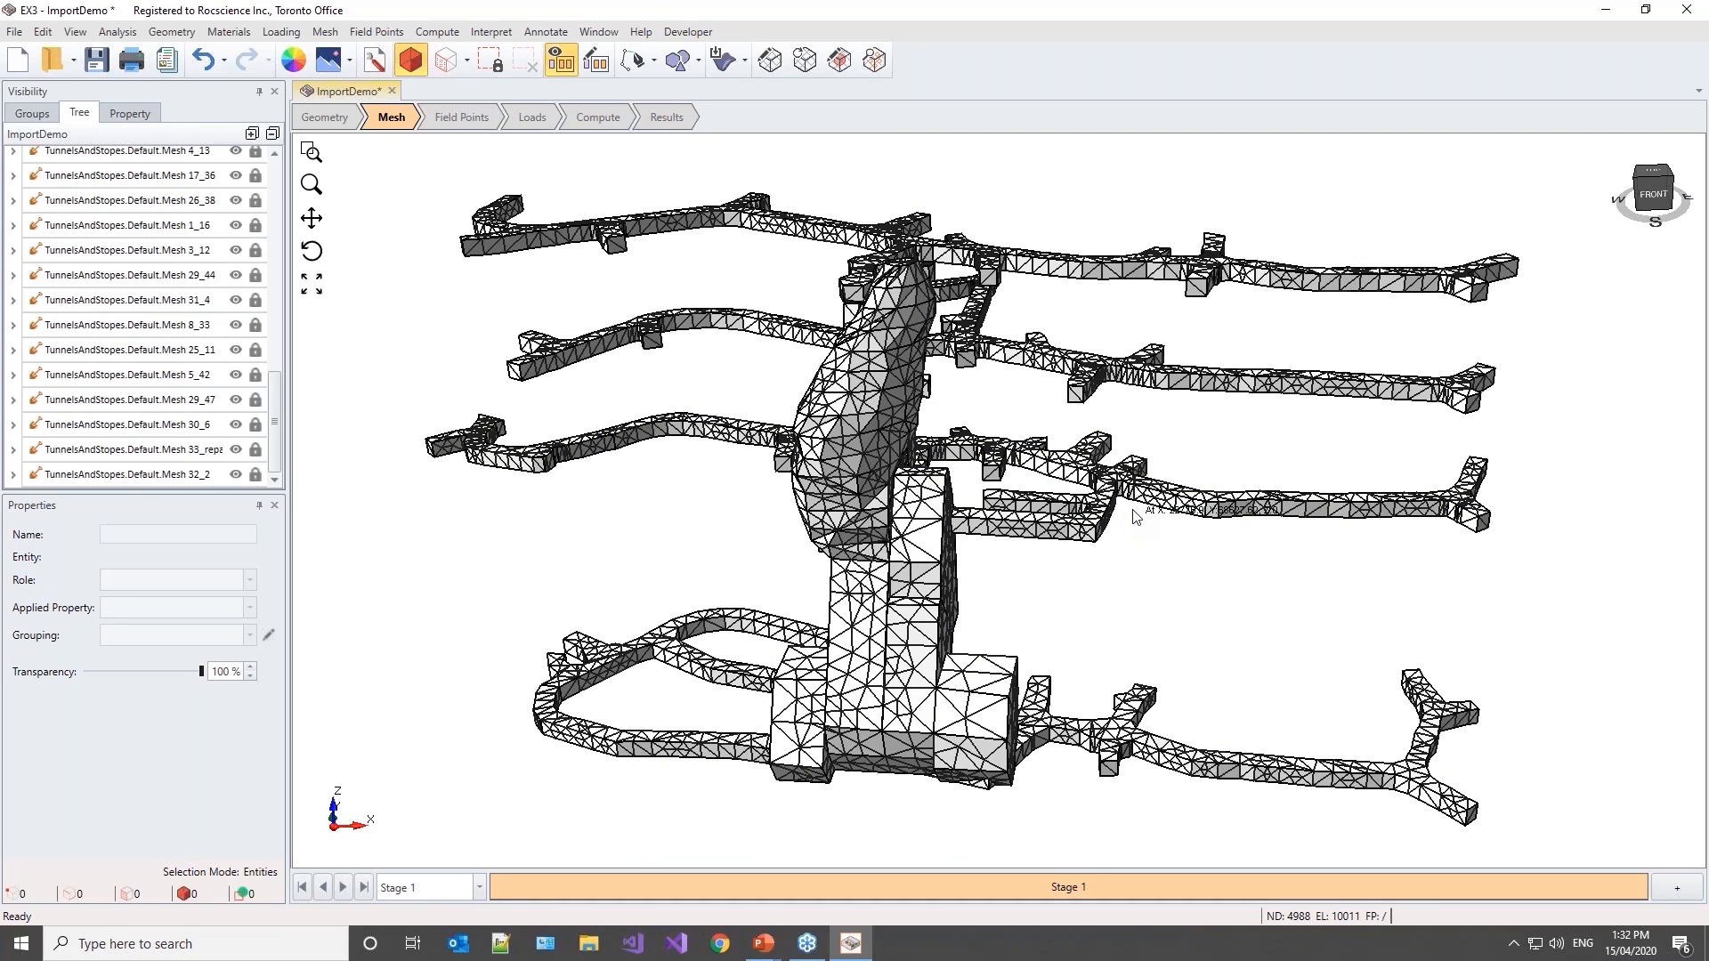
pyautogui.click(456, 119)
pyautogui.click(532, 118)
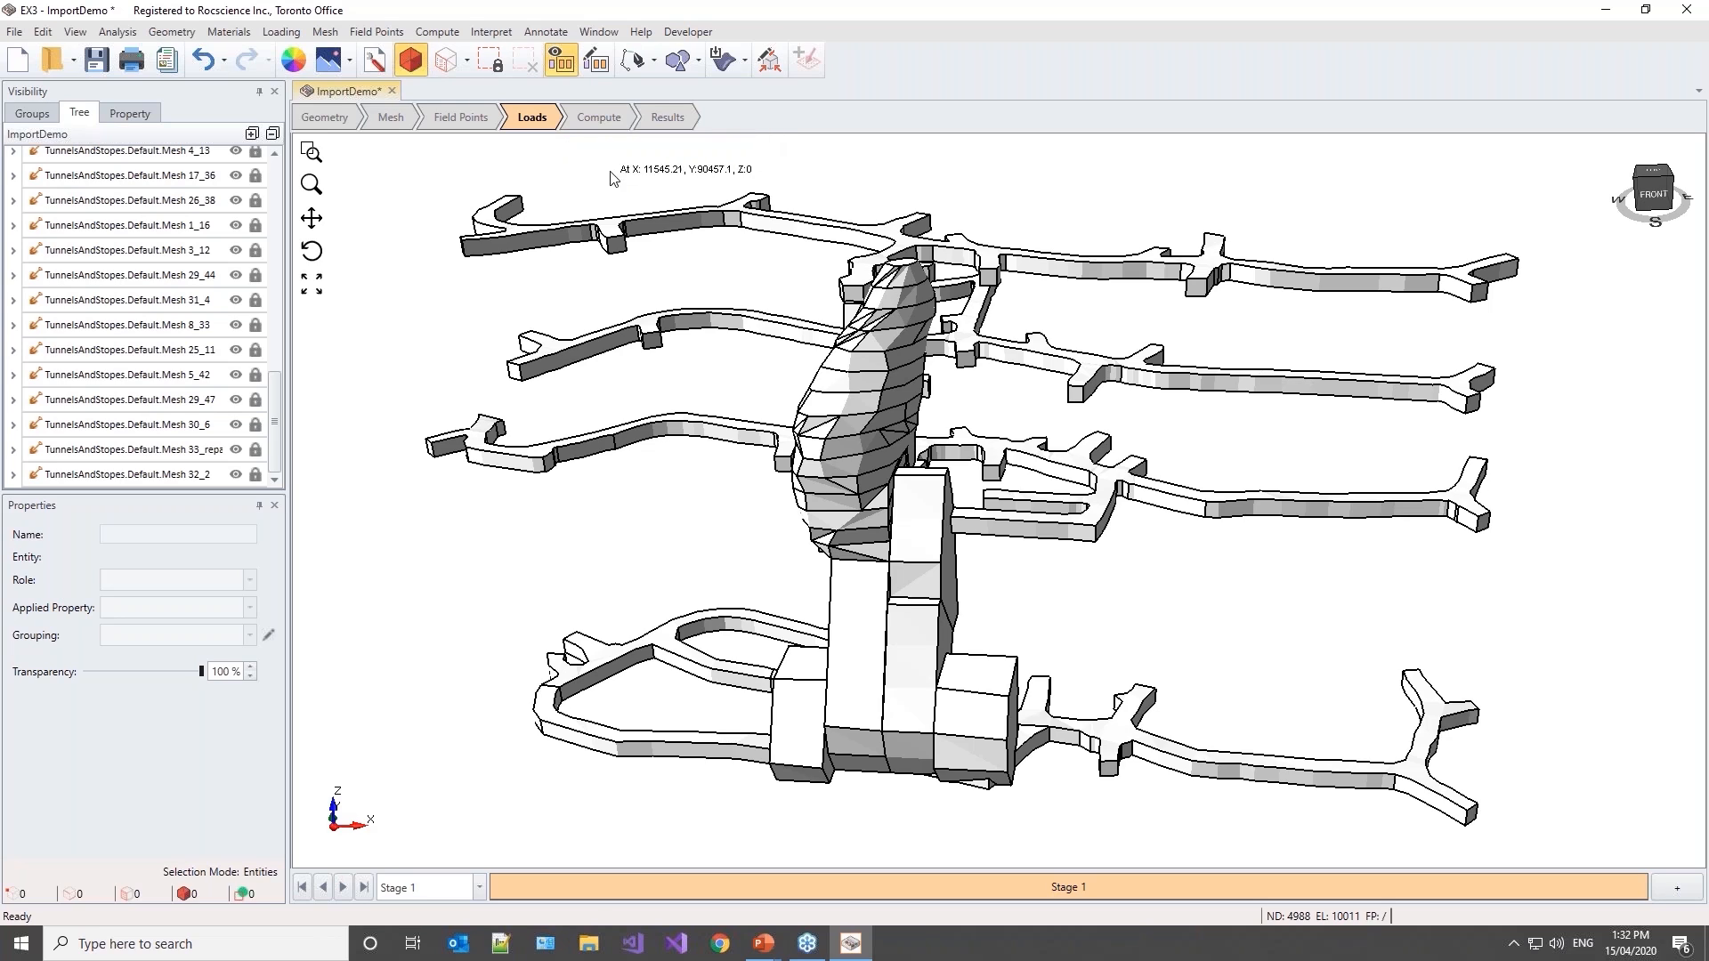
pyautogui.click(598, 118)
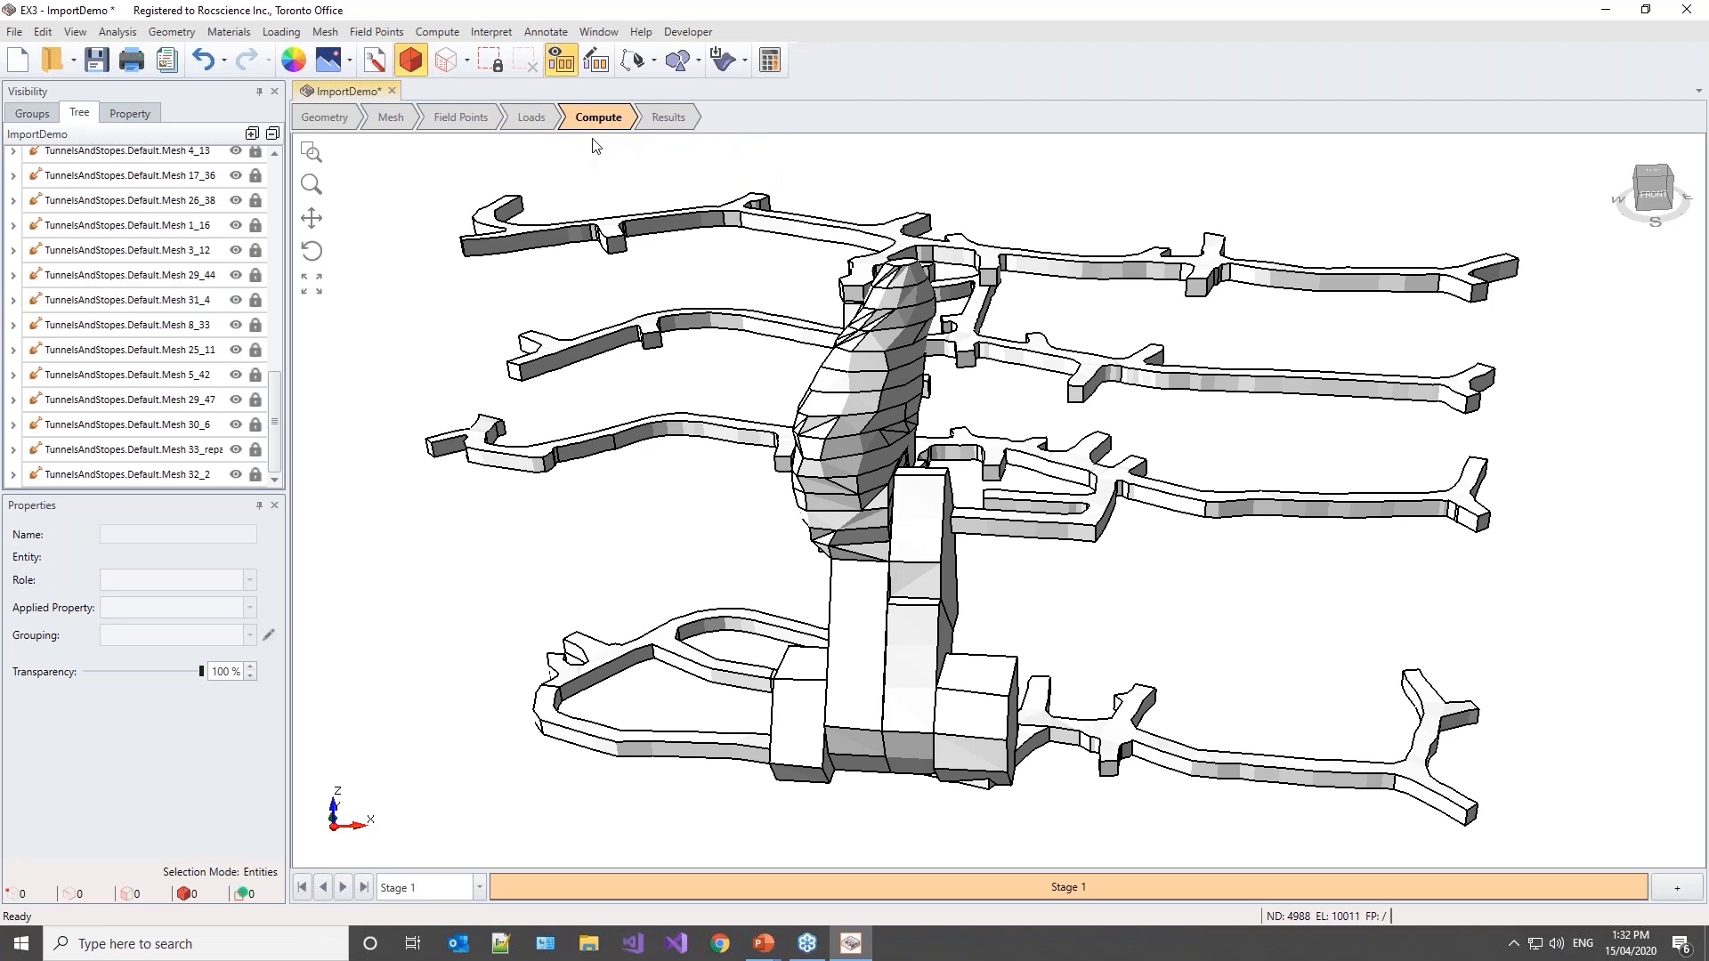
pyautogui.click(770, 61)
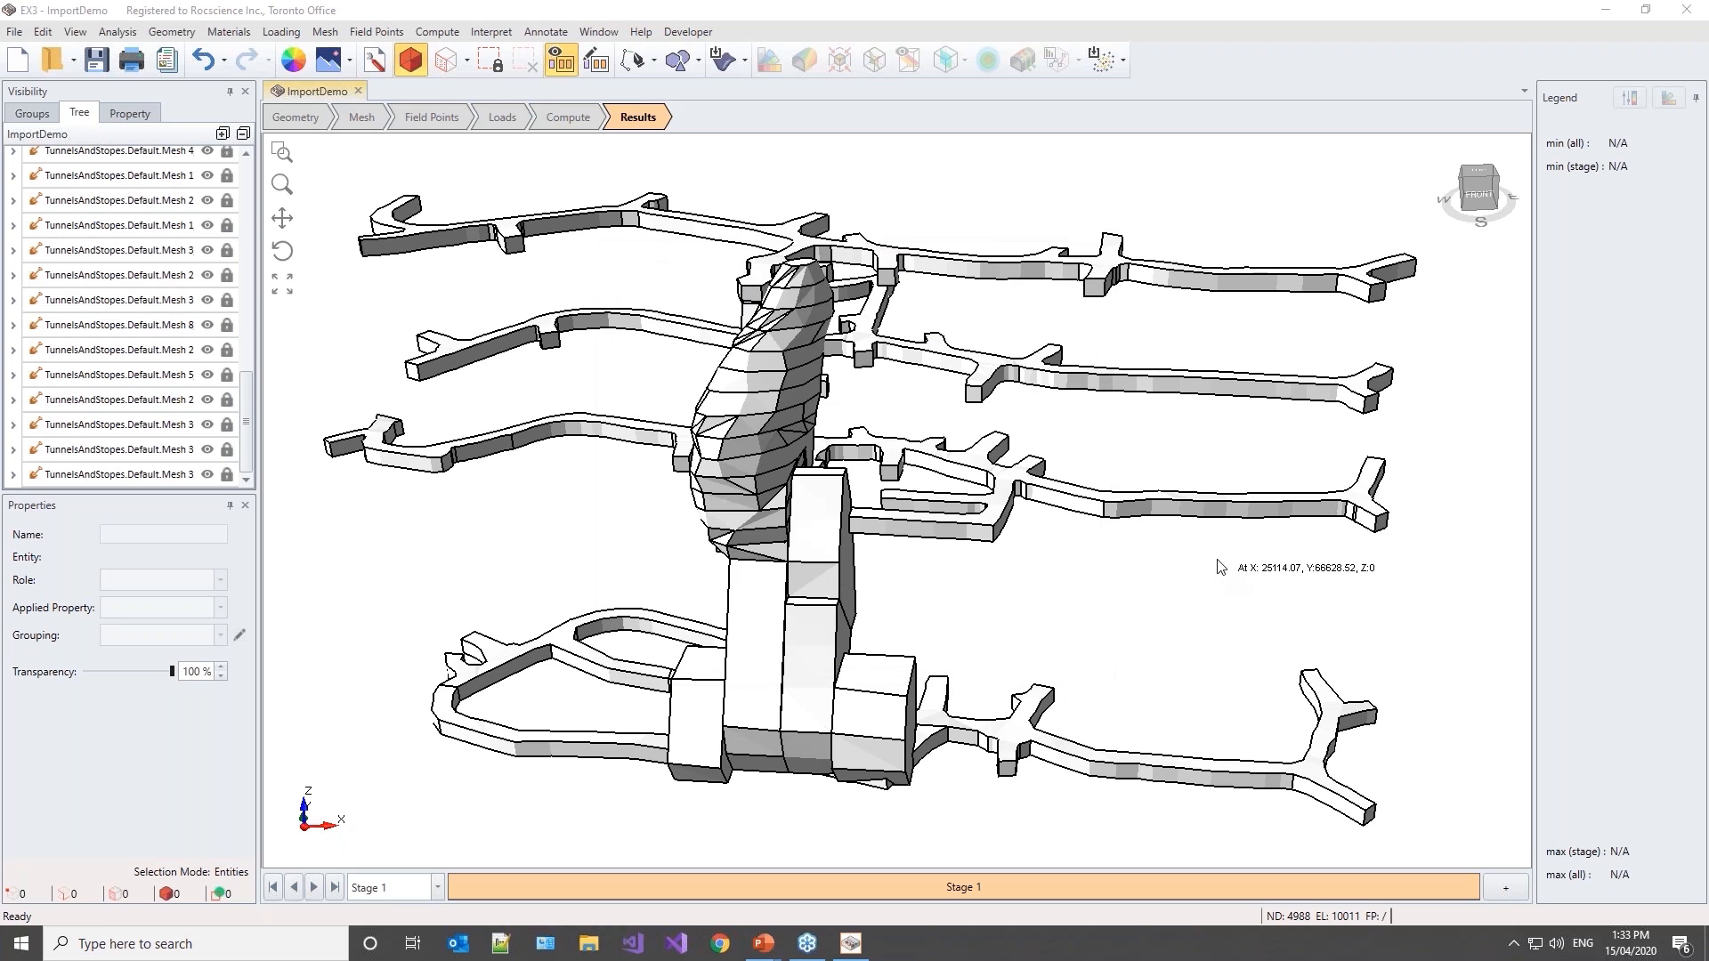
# Step: Display Total Displacement contours on the excavation surfaces and examine them across the stopes and tunnels
pyautogui.moveTo(1175, 552); pyautogui.dragTo(913, 567, button='middle')
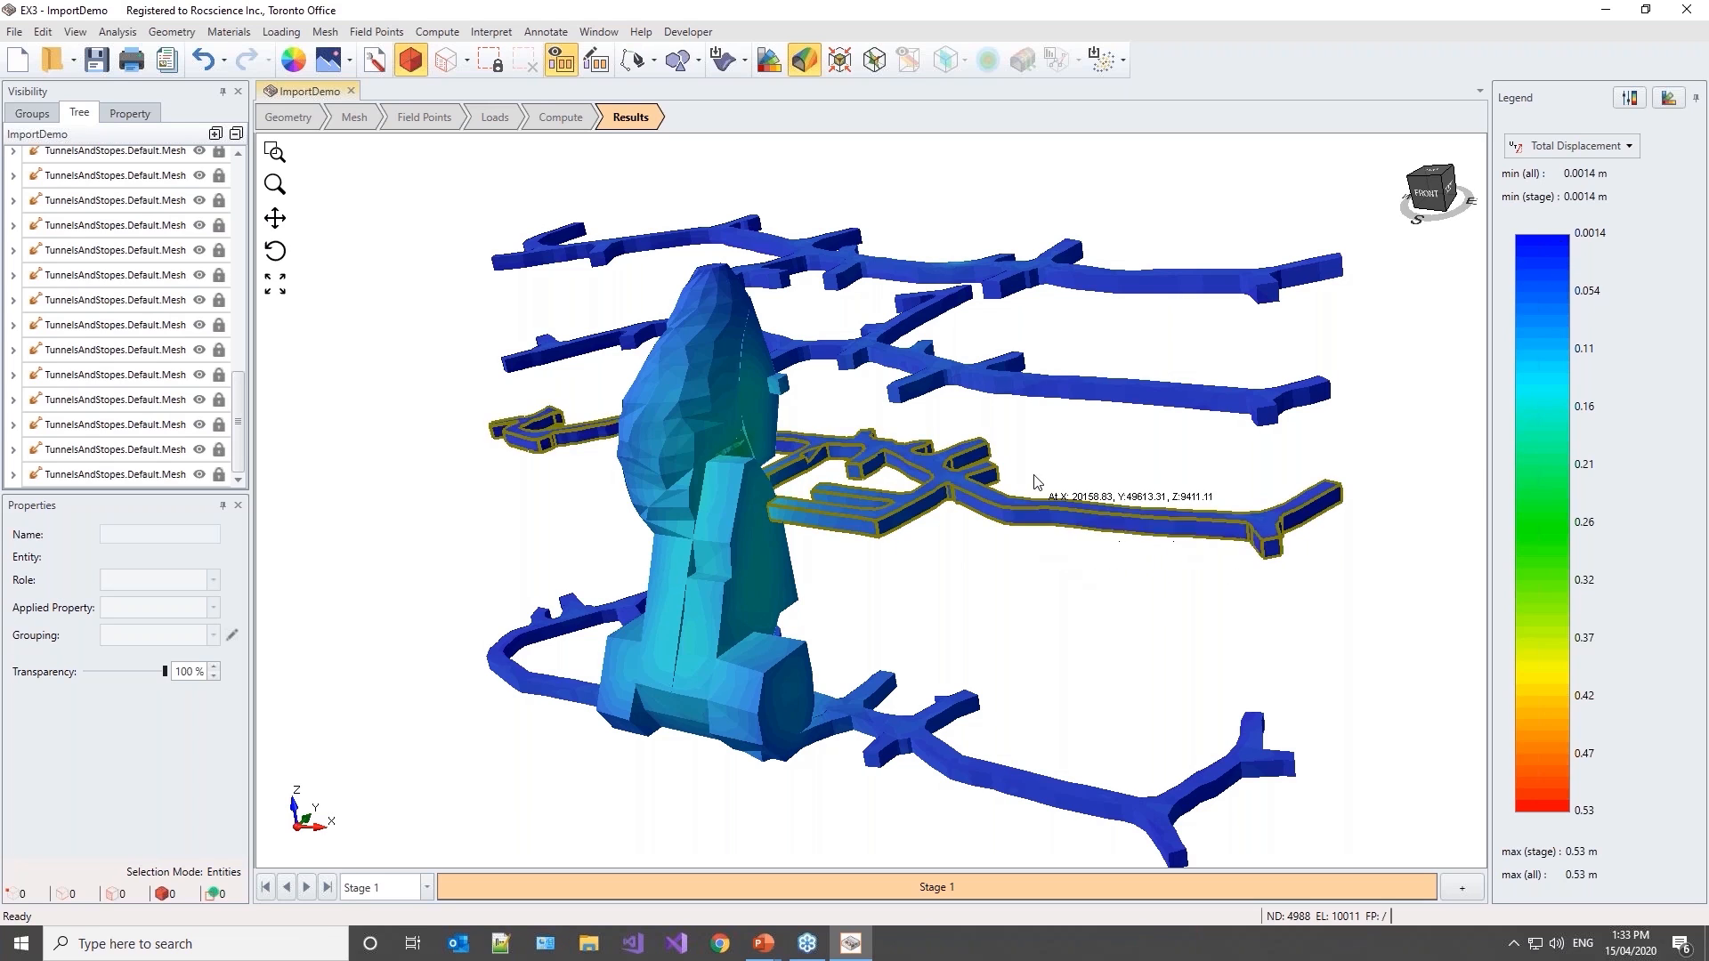
pyautogui.moveTo(993, 410); pyautogui.dragTo(1033, 403, button='middle')
pyautogui.moveTo(1118, 647)
pyautogui.mouseDown(button='middle')
pyautogui.moveTo(1079, 674)
pyautogui.moveTo(1099, 622)
pyautogui.mouseUp(button='middle')
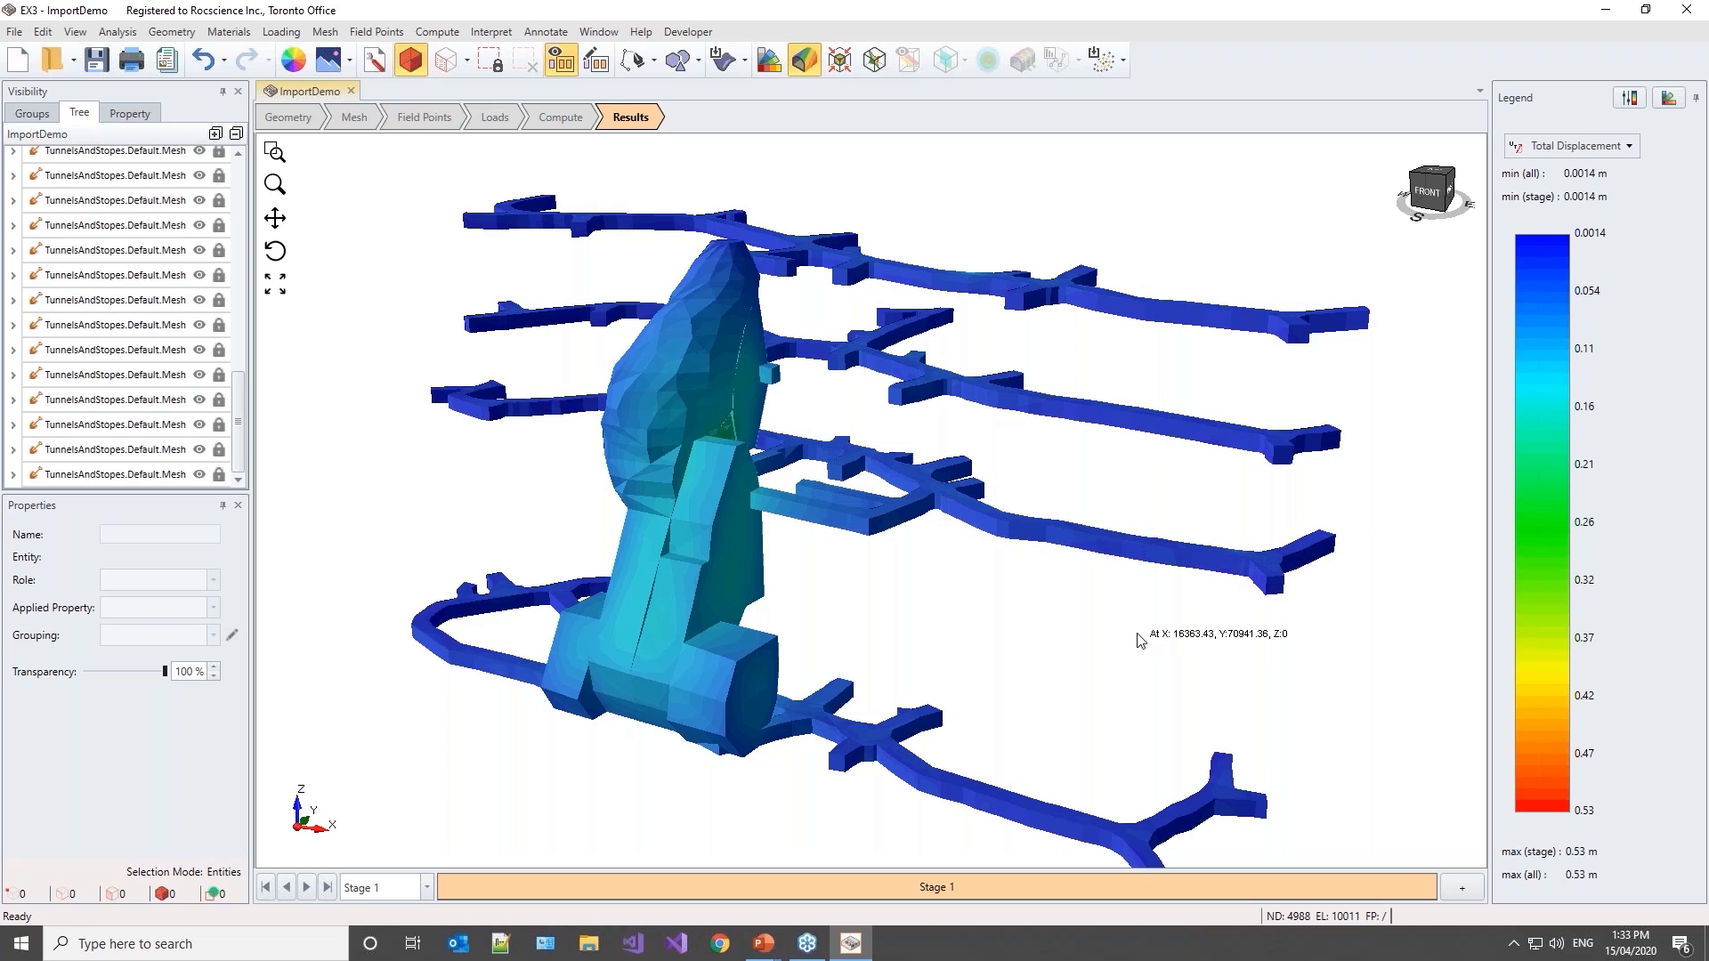
# Step: Narrow the Total Displacement contour range by lowering its upper limit to about 0.22 m, and apply the new range
pyautogui.click(1630, 98)
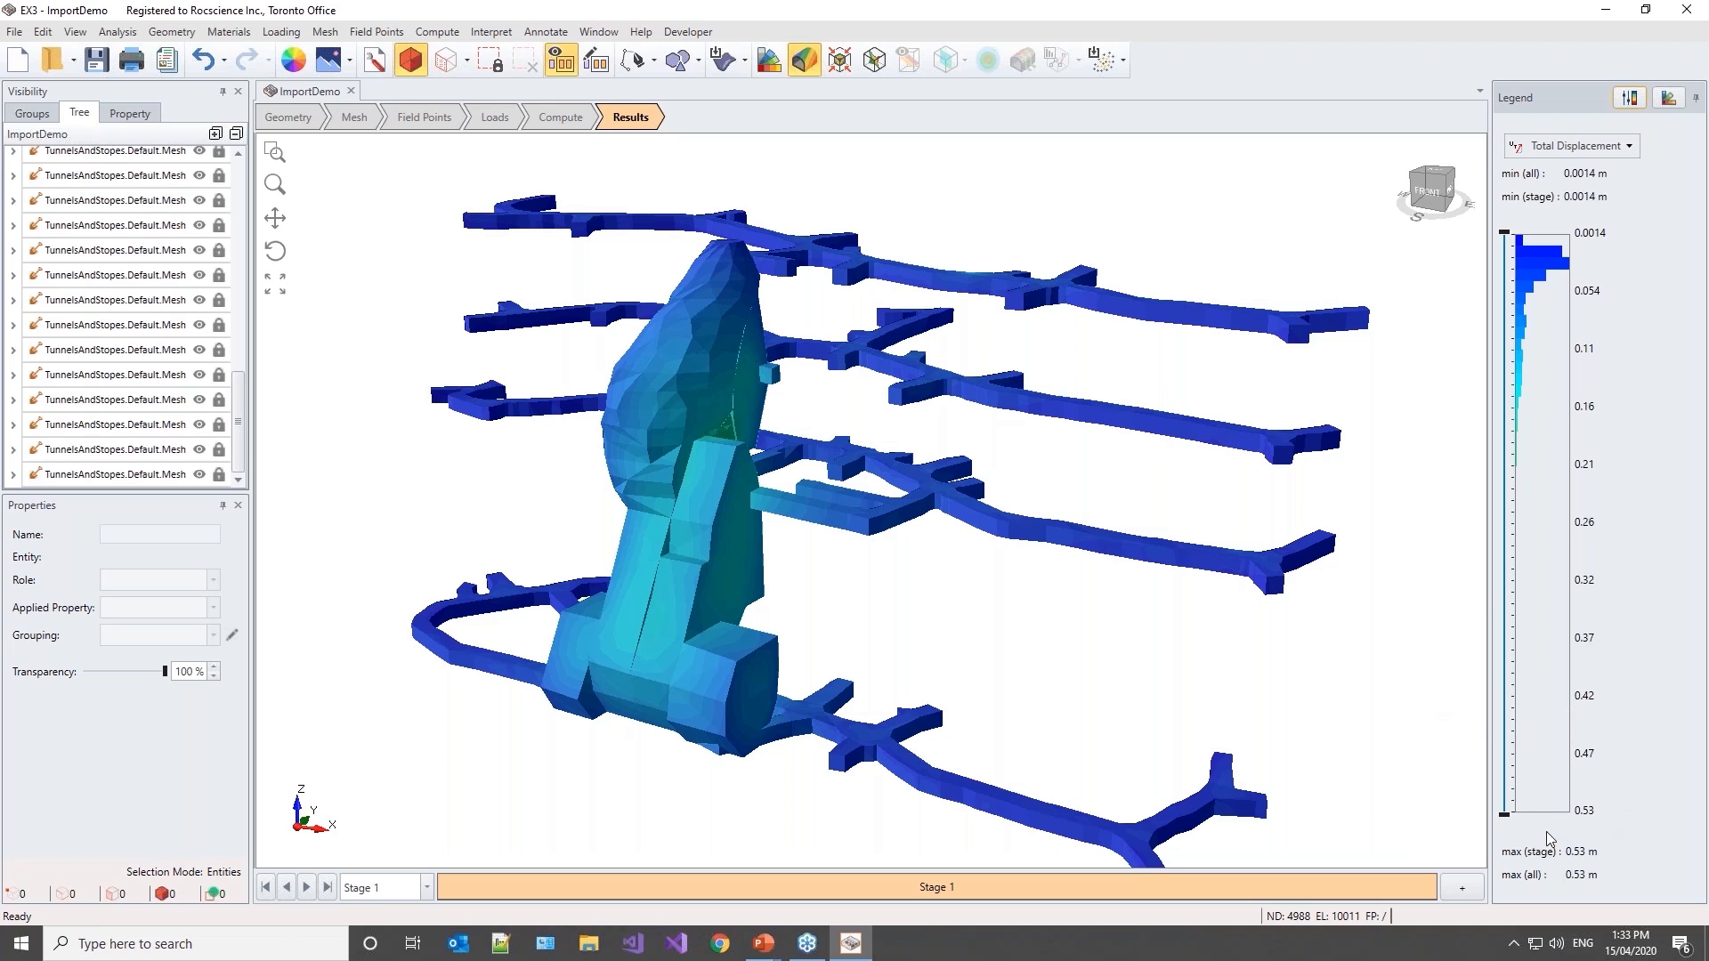
pyautogui.moveTo(1506, 819); pyautogui.dragTo(1533, 496)
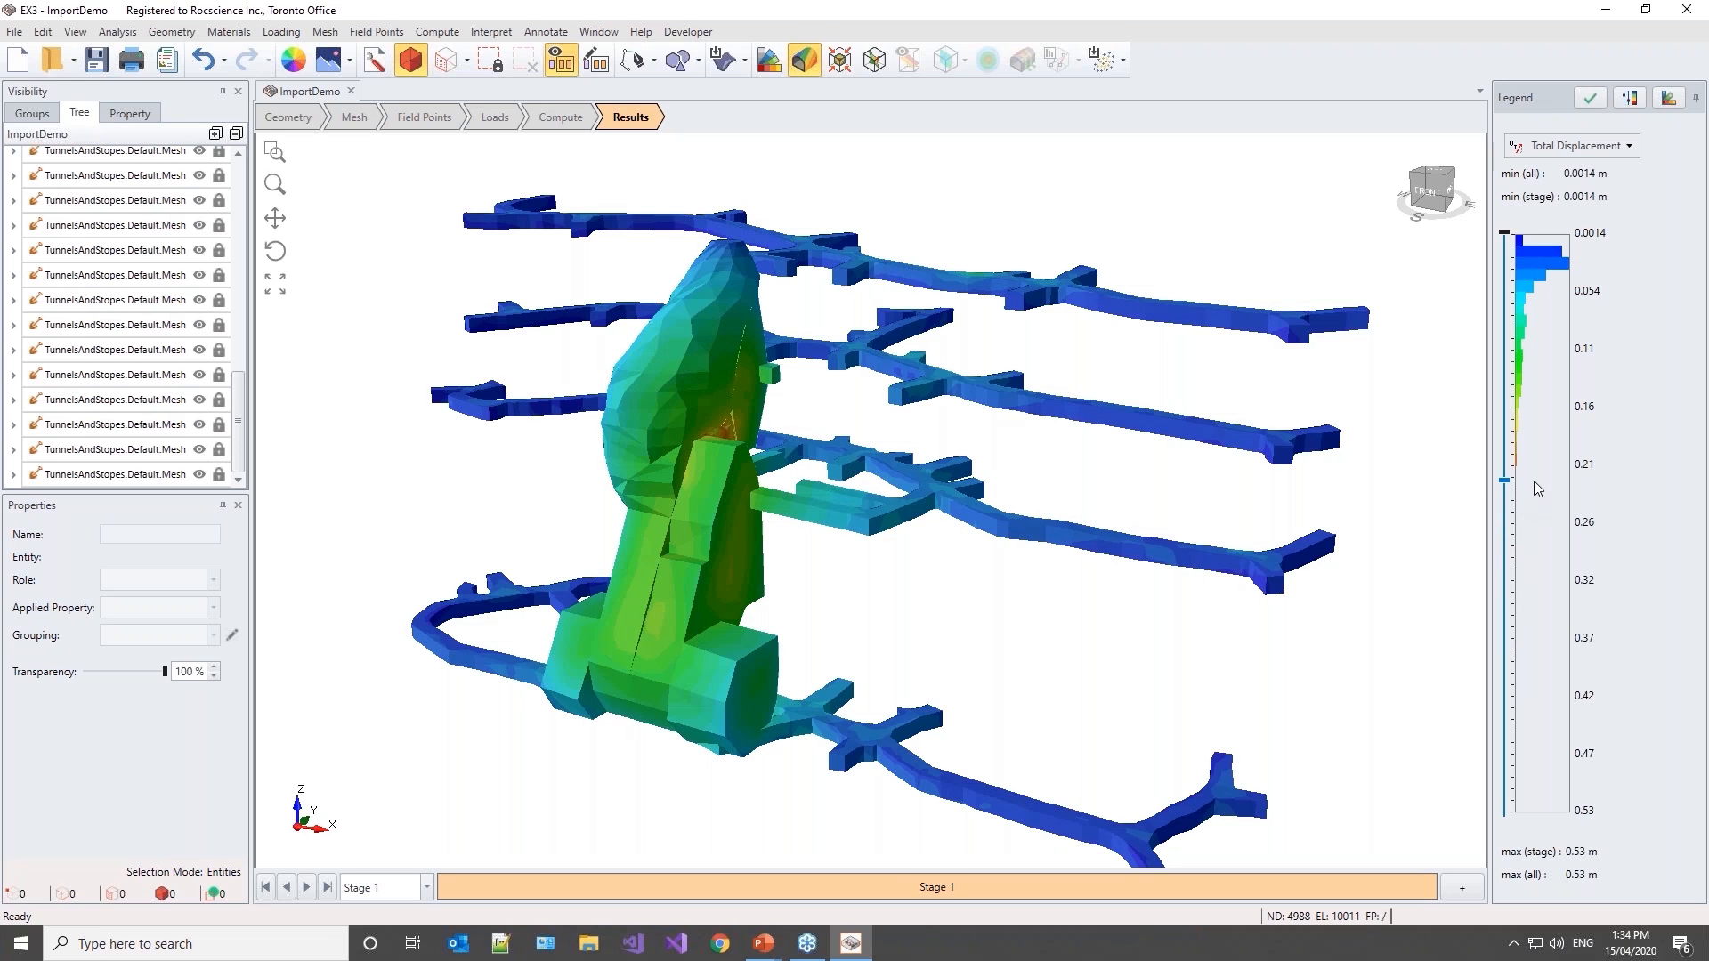
pyautogui.moveTo(1221, 649)
pyautogui.mouseDown(button='middle')
pyautogui.moveTo(1137, 622)
pyautogui.moveTo(1197, 641)
pyautogui.mouseUp(button='middle')
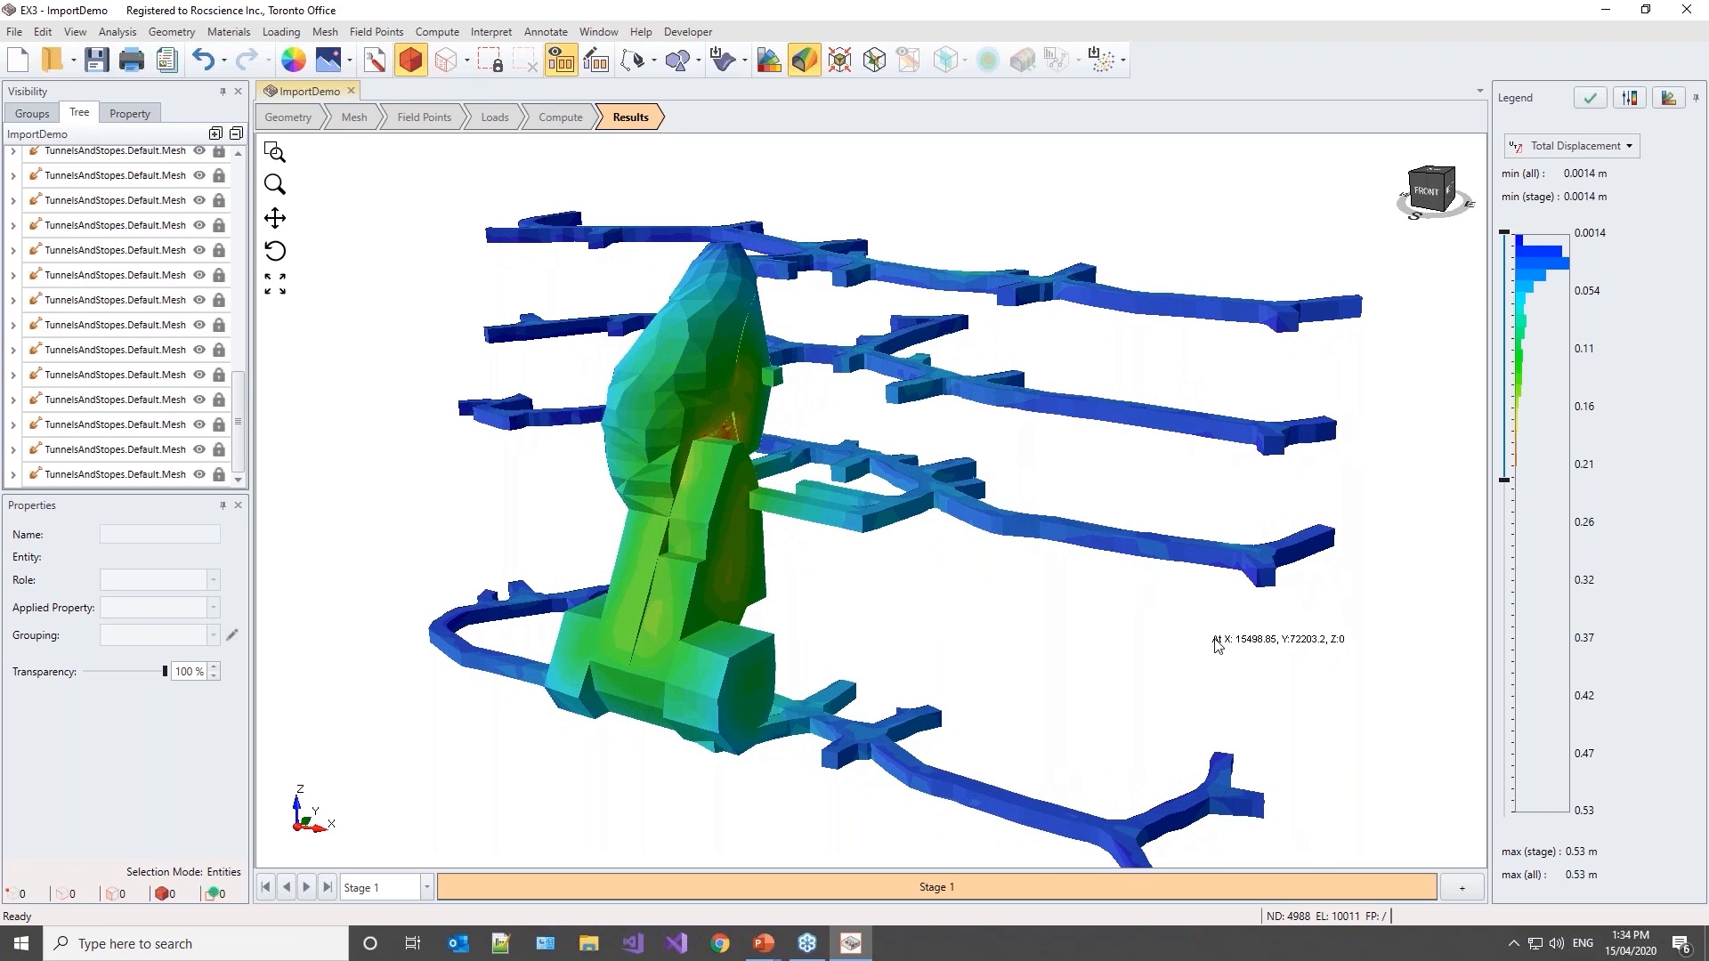
pyautogui.click(1590, 97)
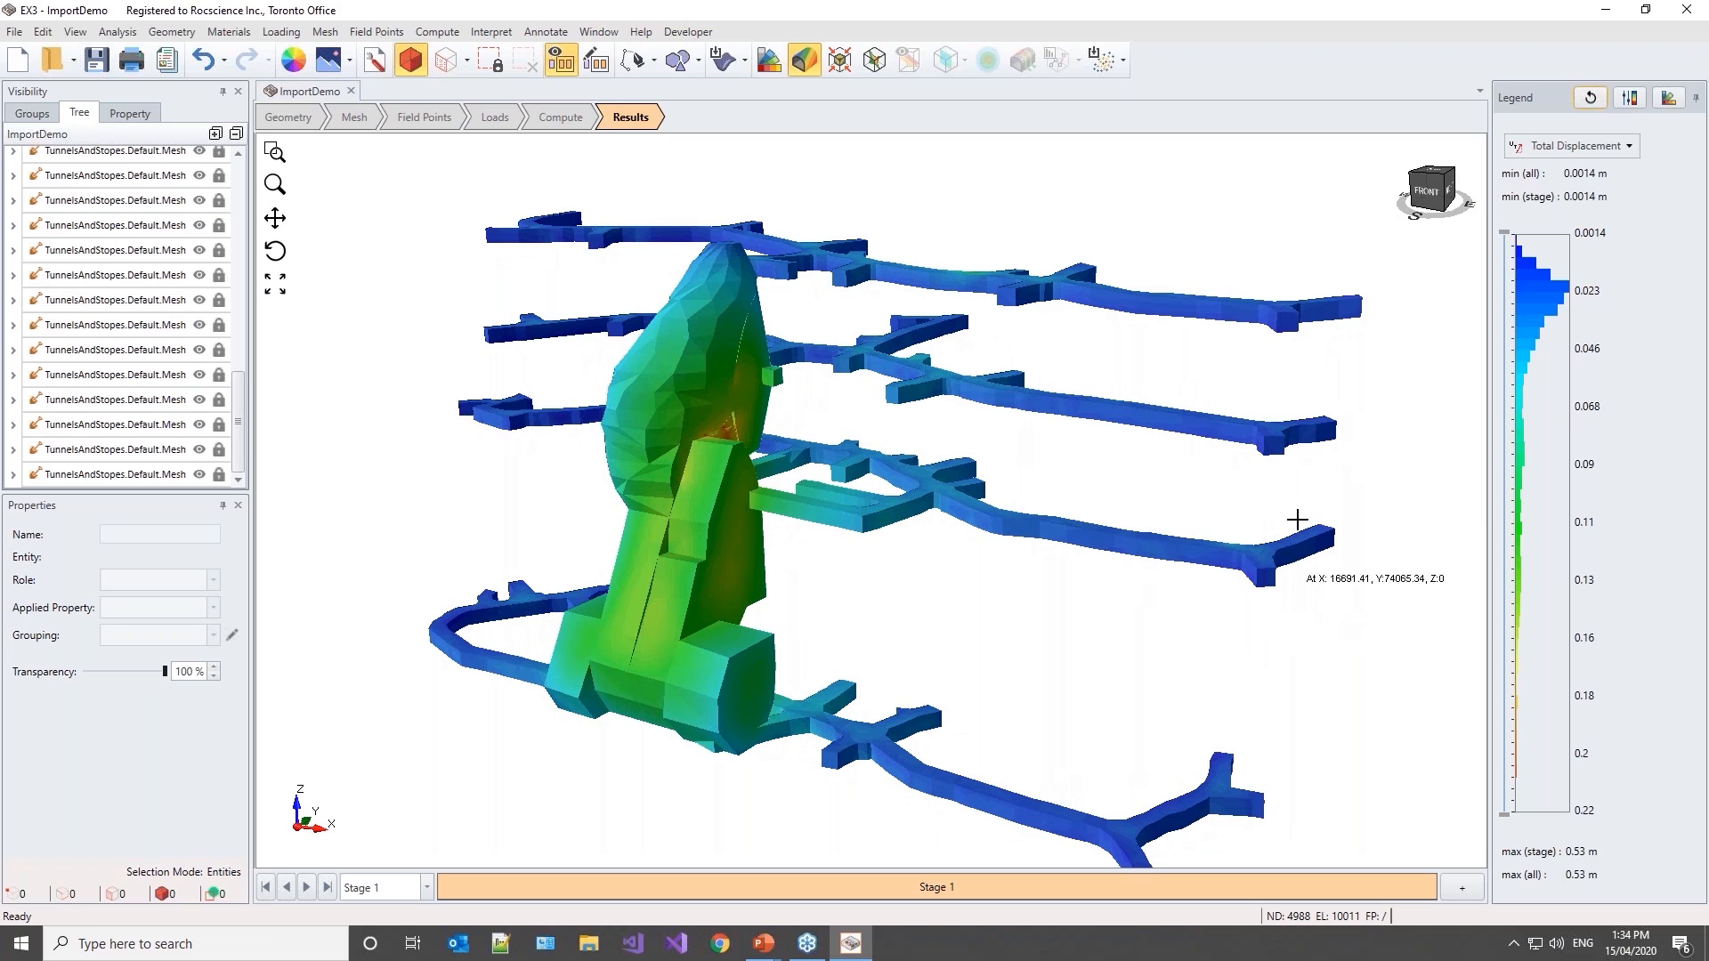
pyautogui.click(1630, 98)
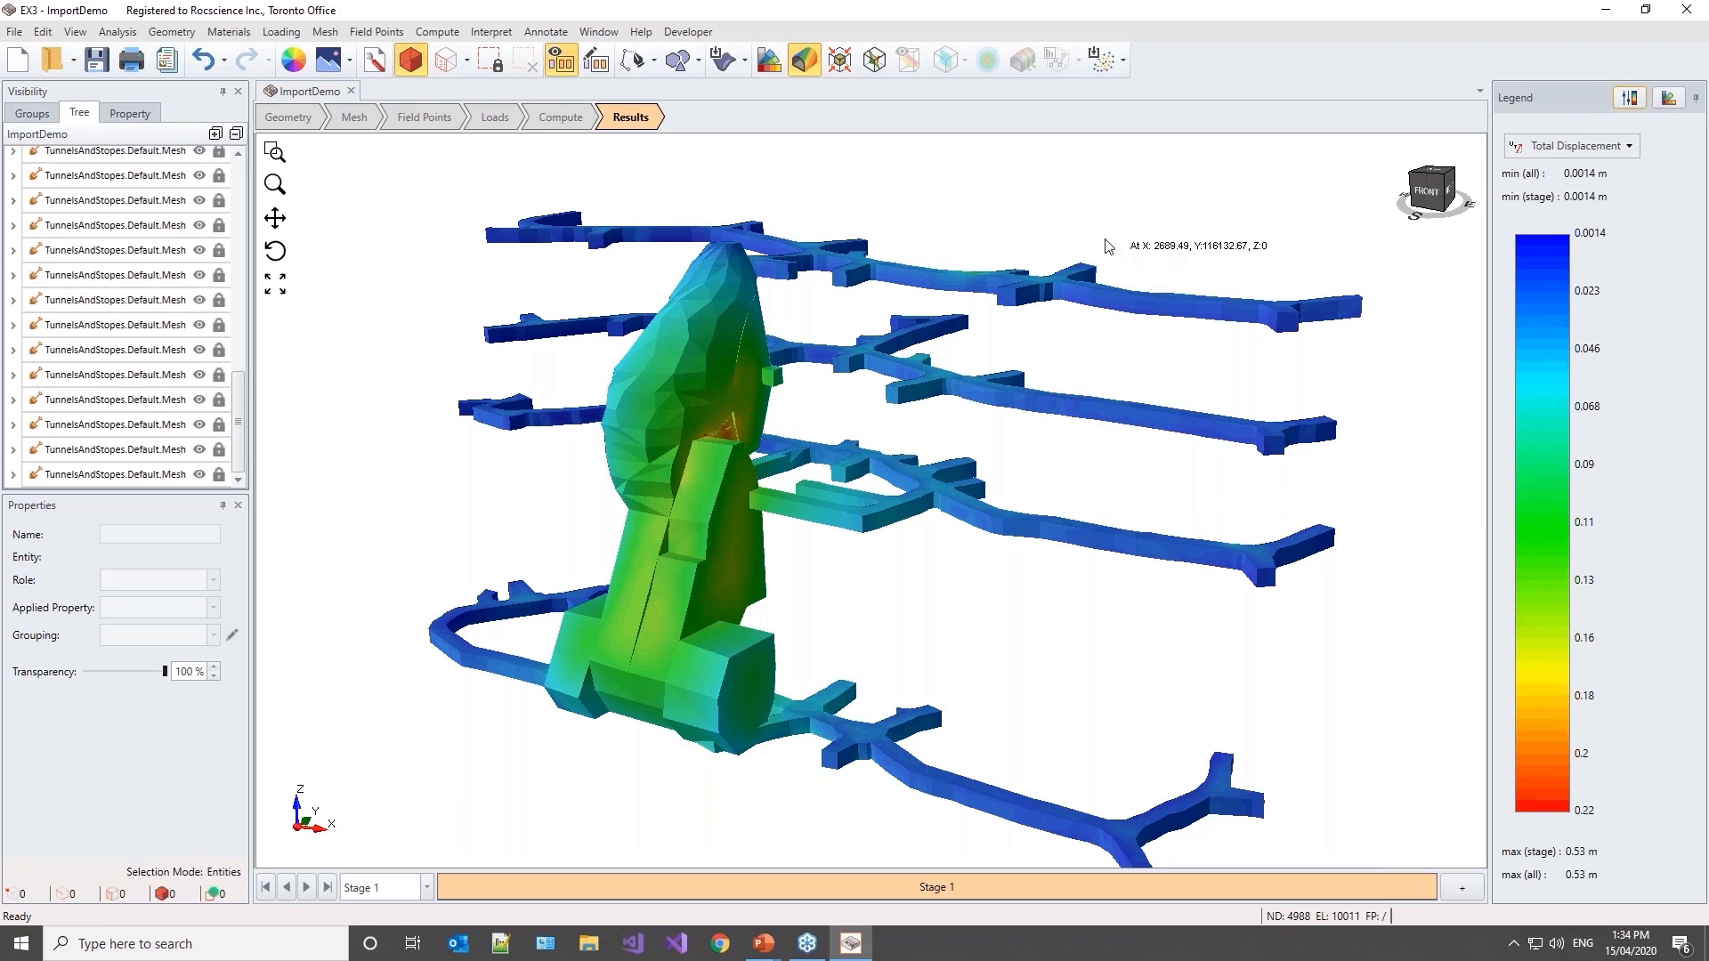
pyautogui.moveTo(1036, 200); pyautogui.dragTo(999, 199, button='middle')
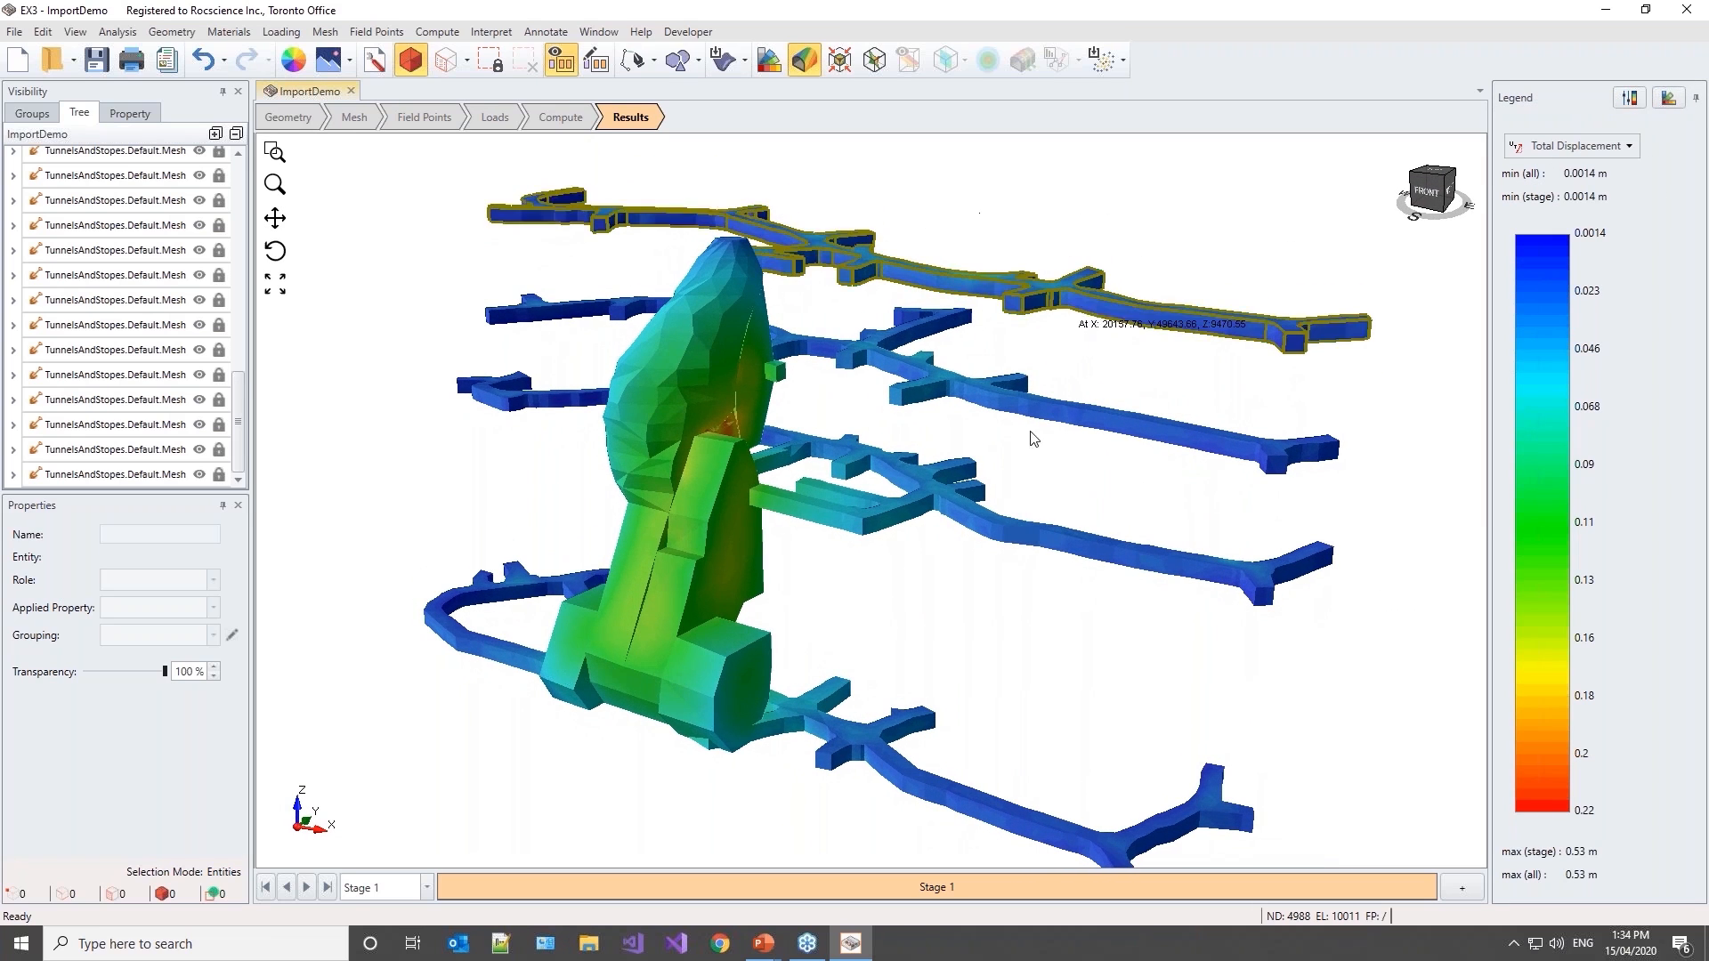
pyautogui.hotkey('alt', 'Tab')
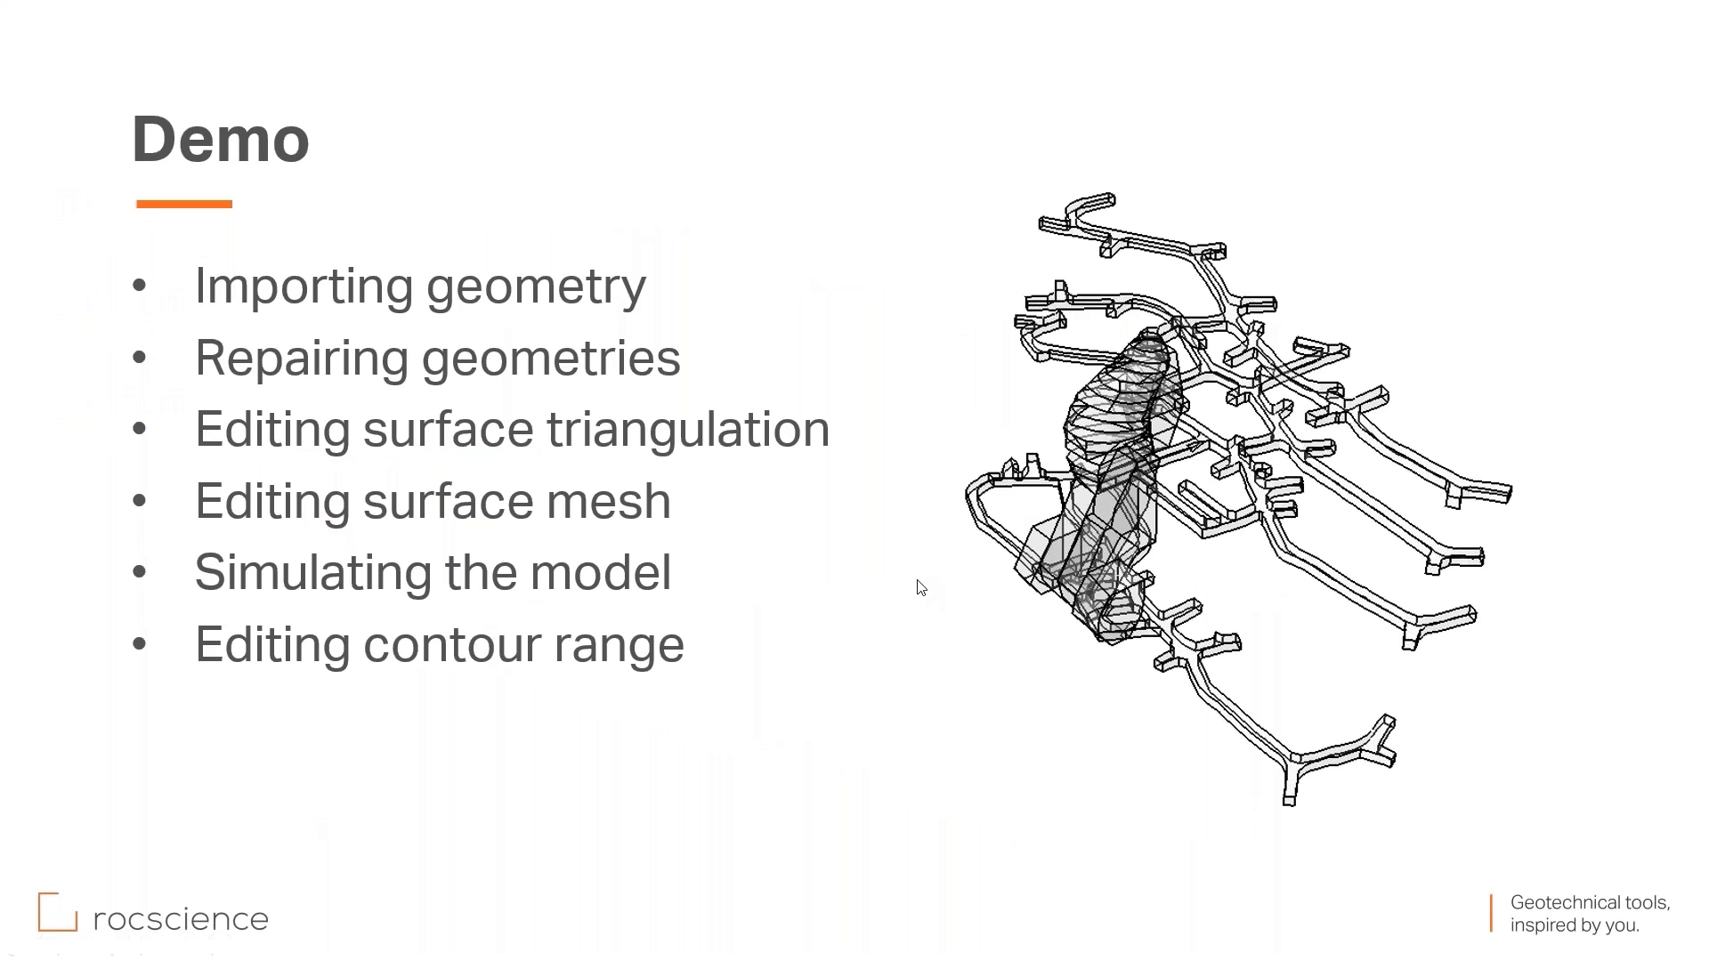
pyautogui.click(918, 580)
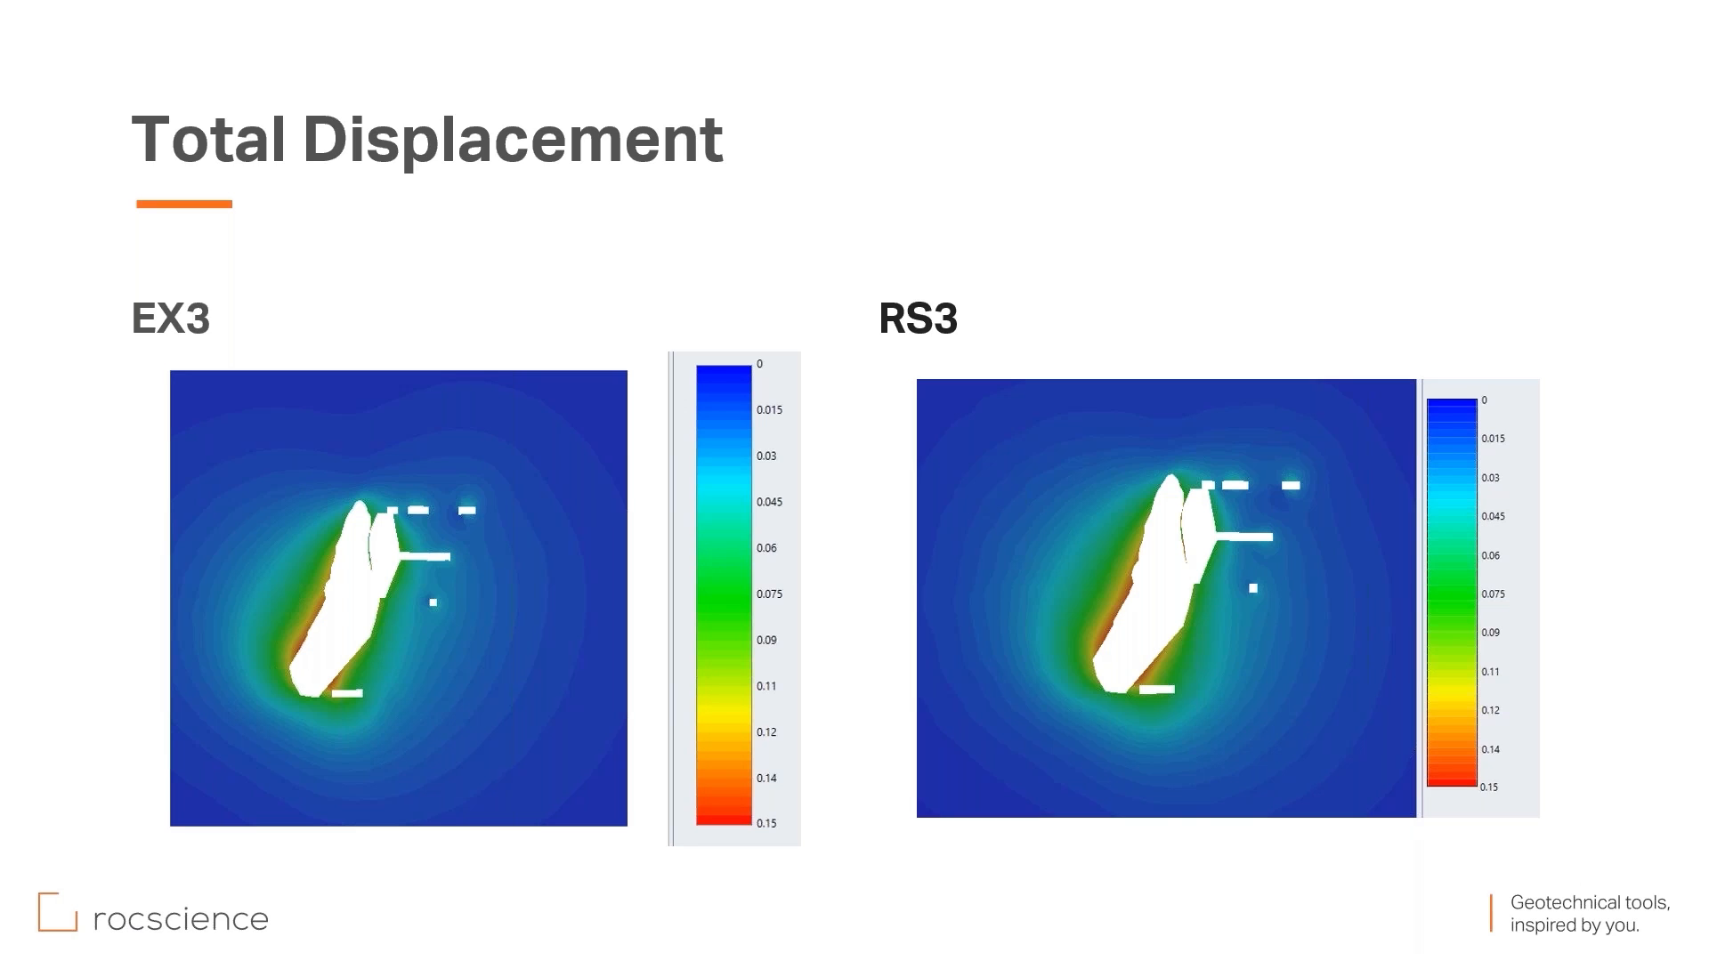
pyautogui.press('Right')
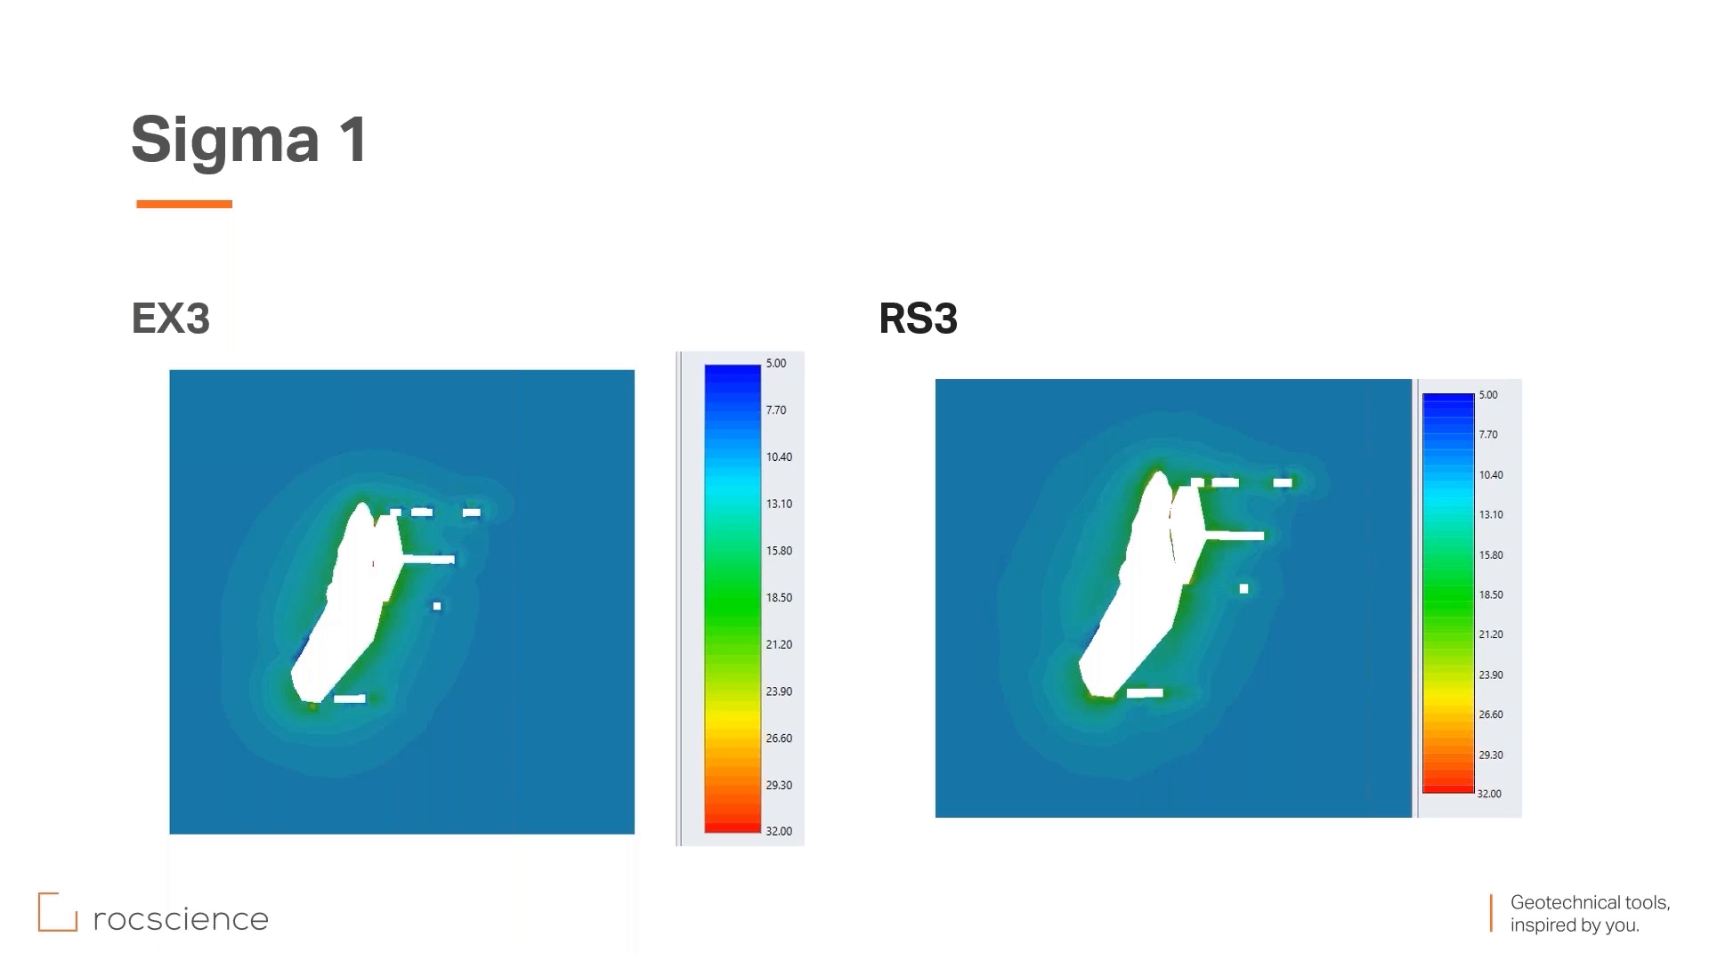
pyautogui.press('Right')
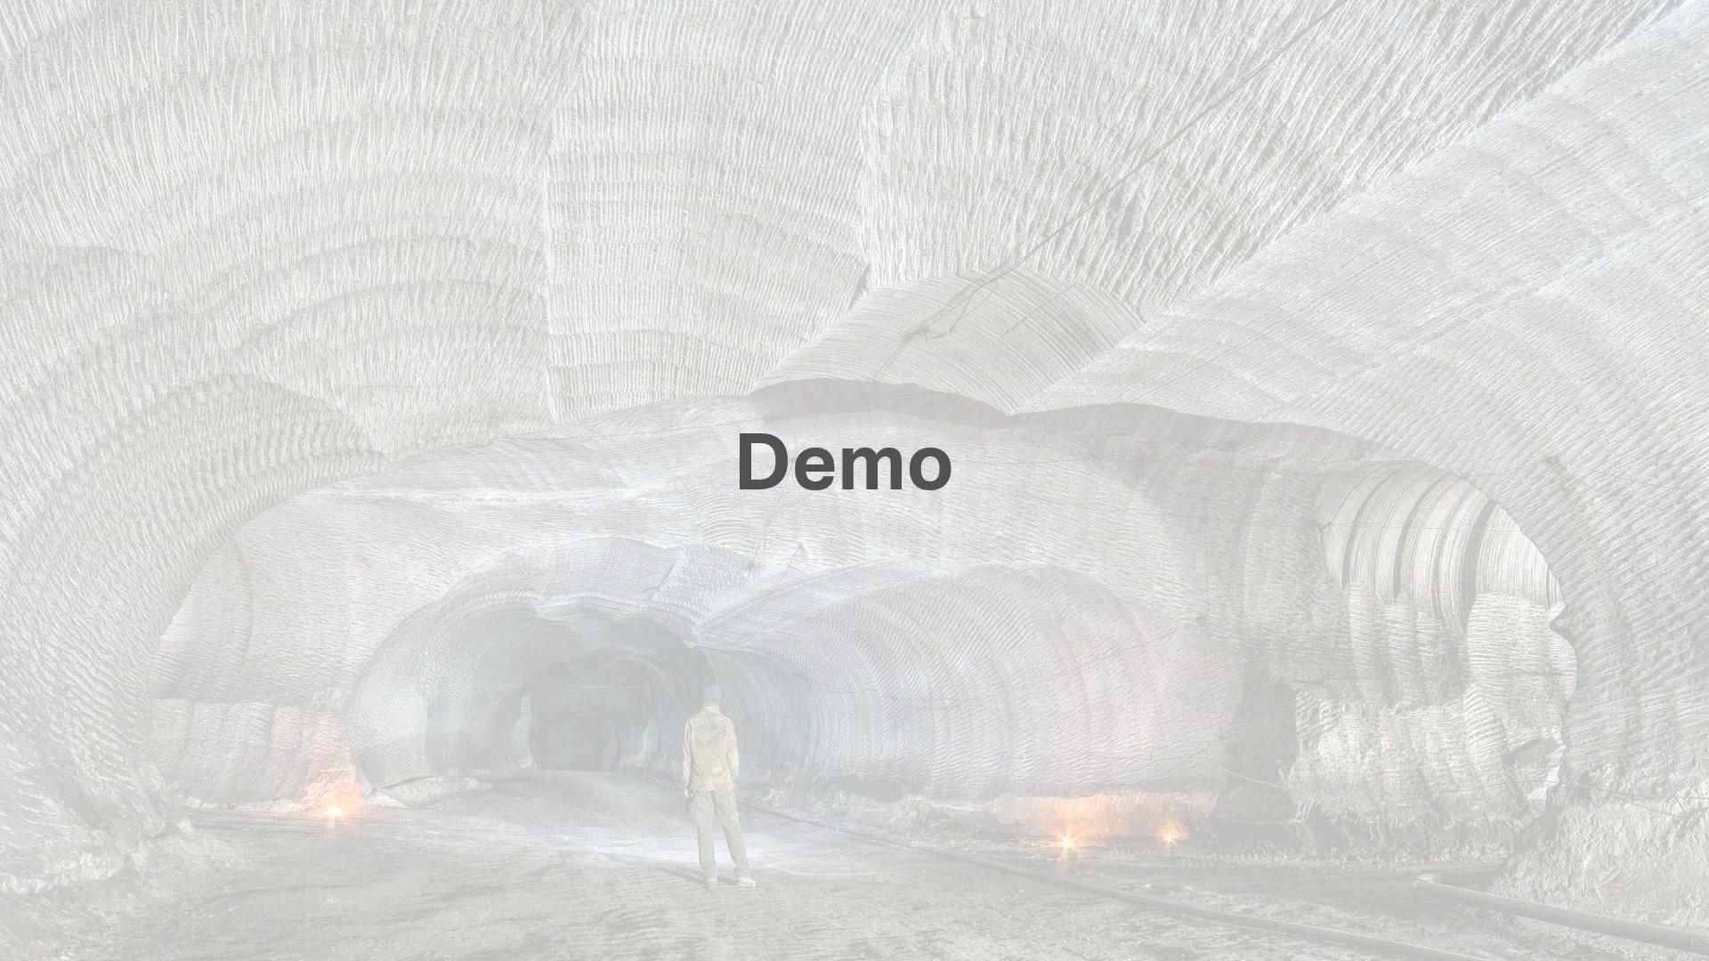
pyautogui.press('Right')
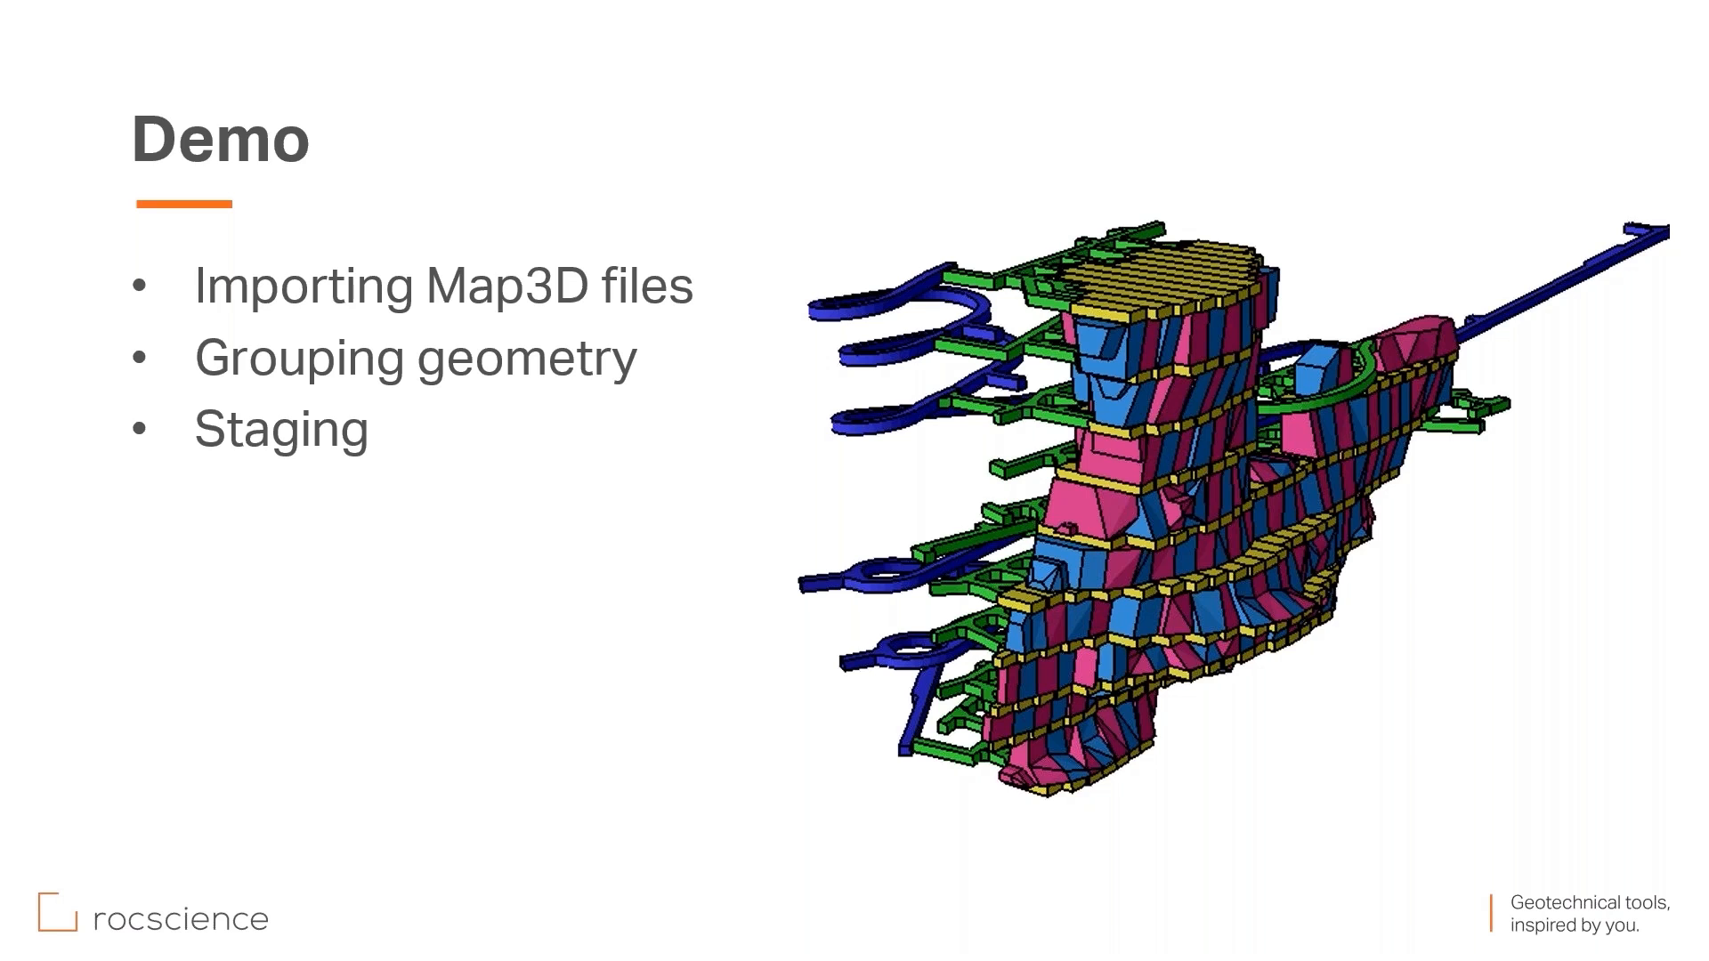
# Step: Switch back to EX3 and import the Map3D file 2014-01-20_MineX.inp as a new project
pyautogui.hotkey('alt', 'Tab')
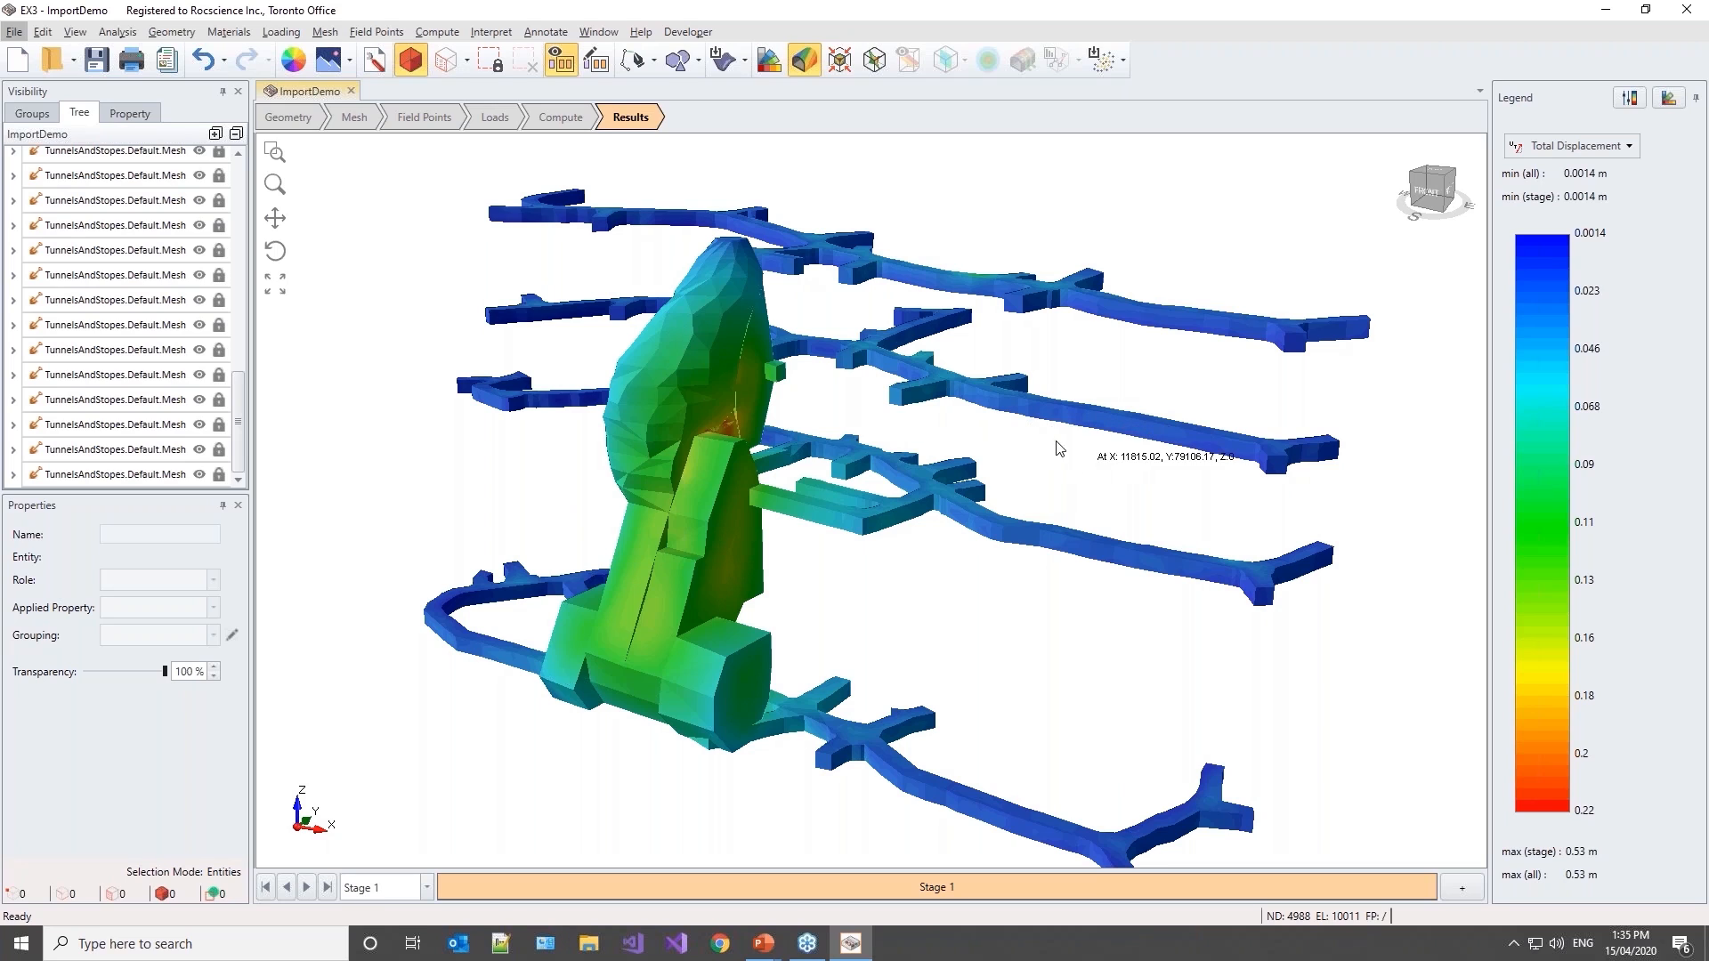
pyautogui.click(13, 33)
pyautogui.moveTo(53, 161)
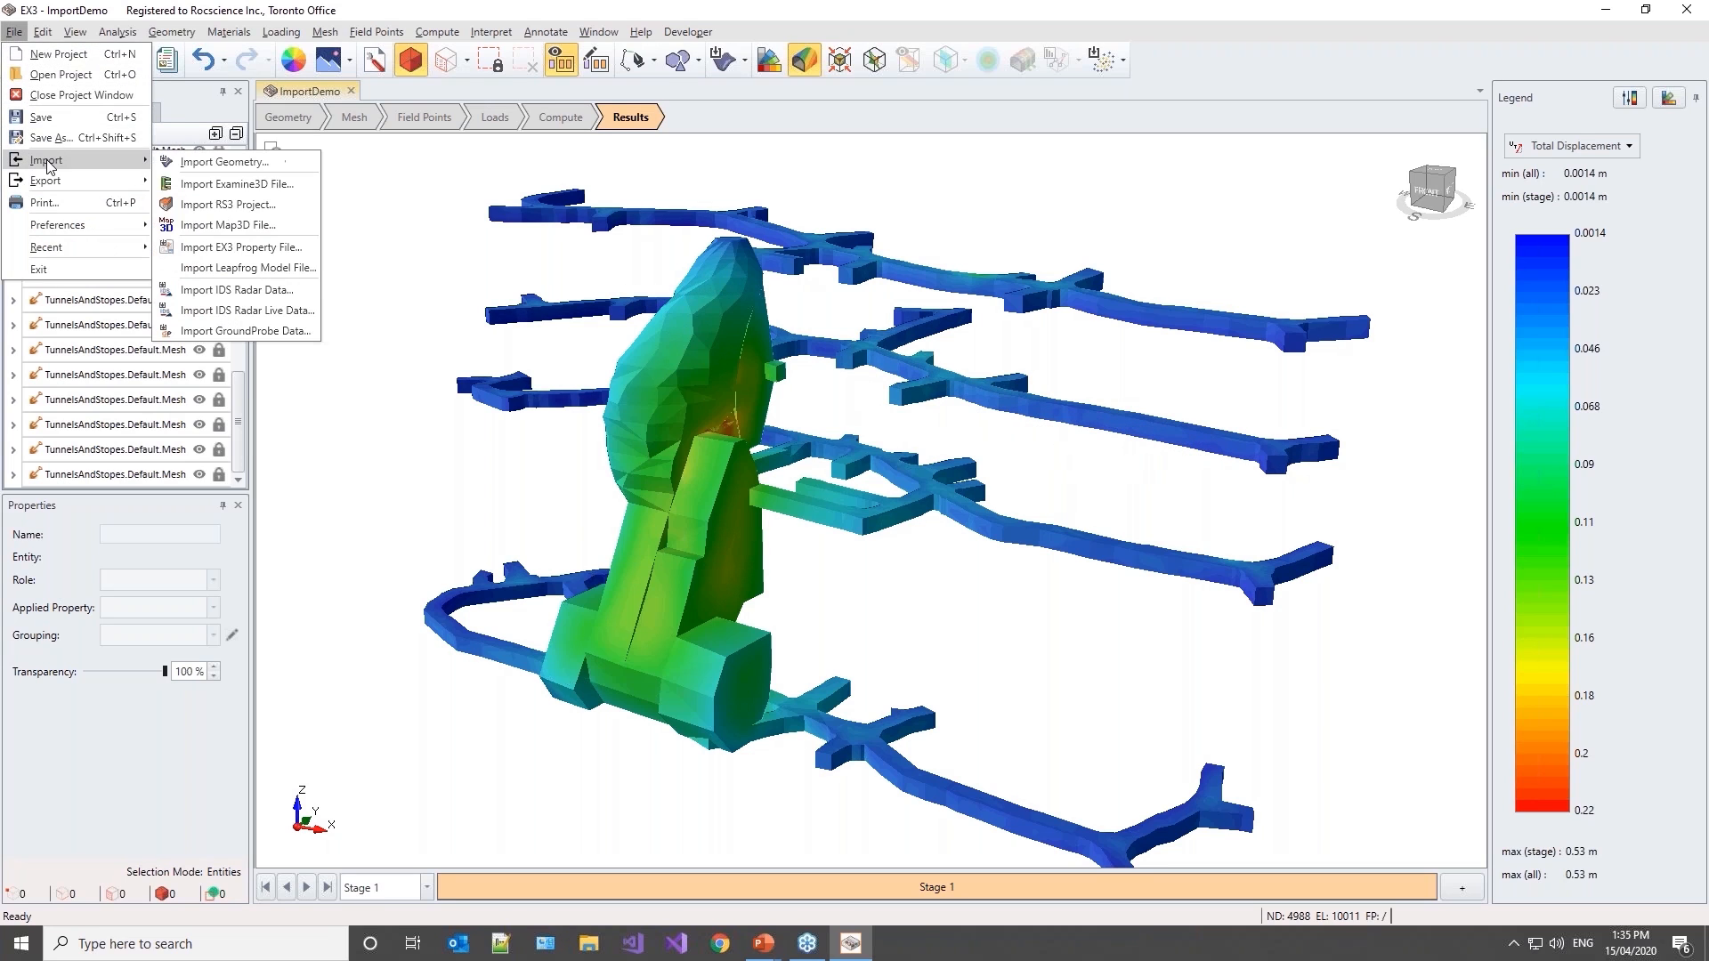
pyautogui.click(214, 225)
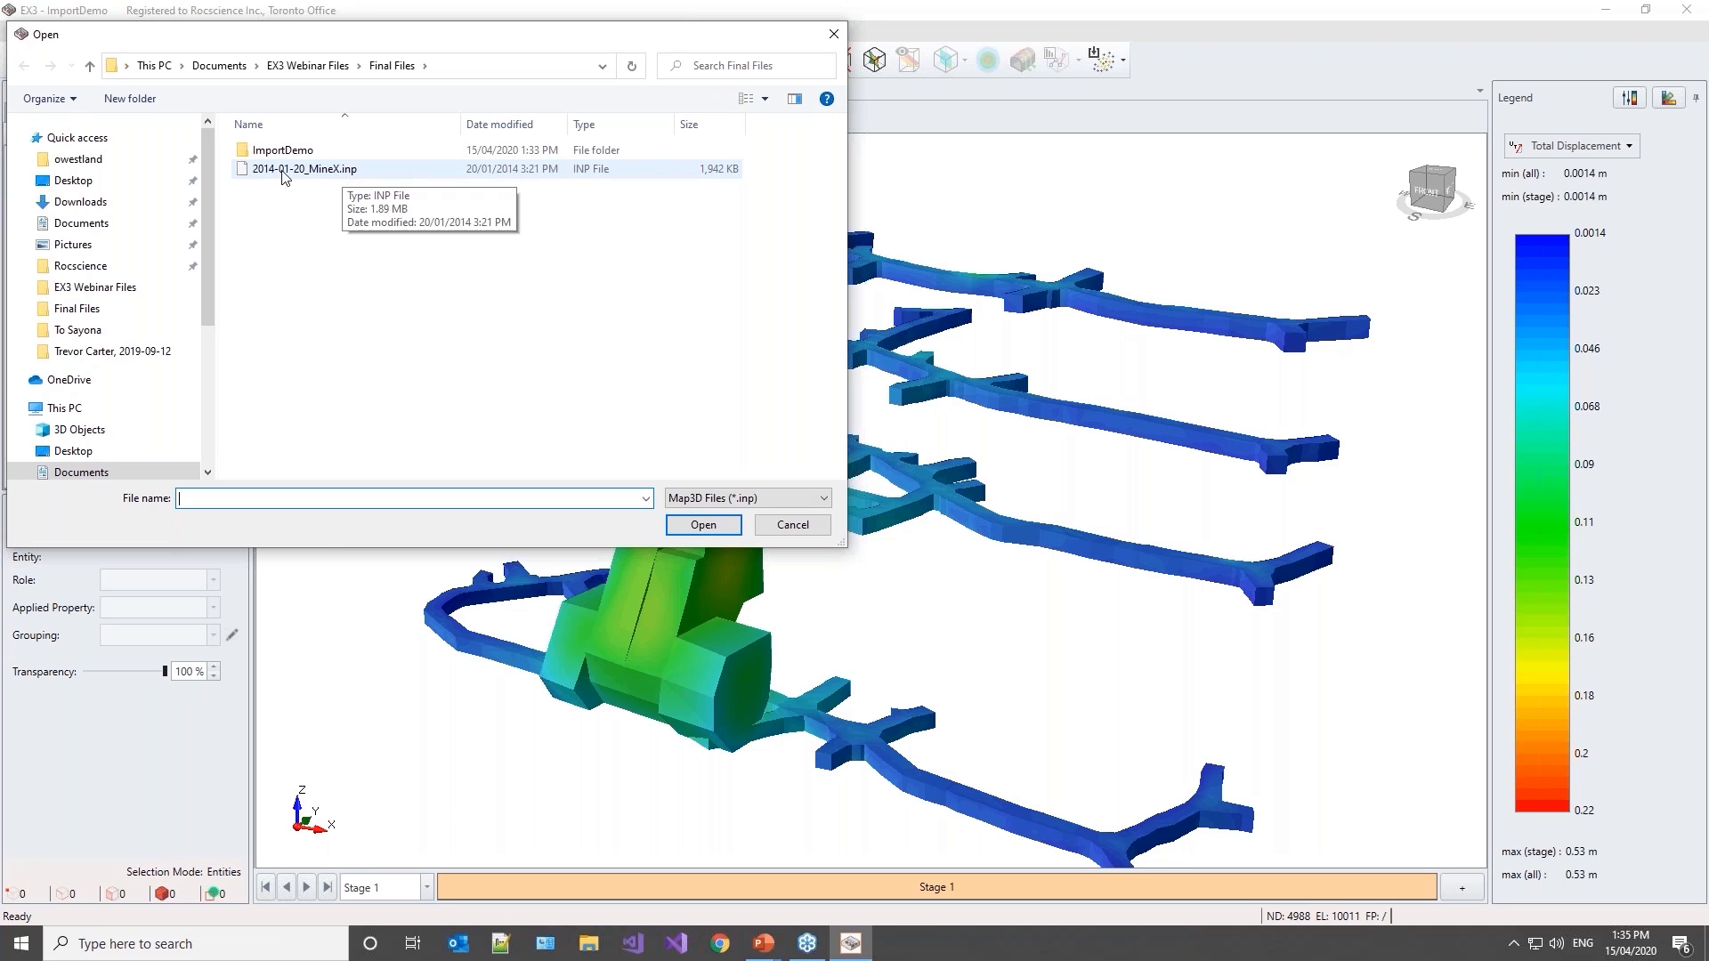
pyautogui.click(353, 169)
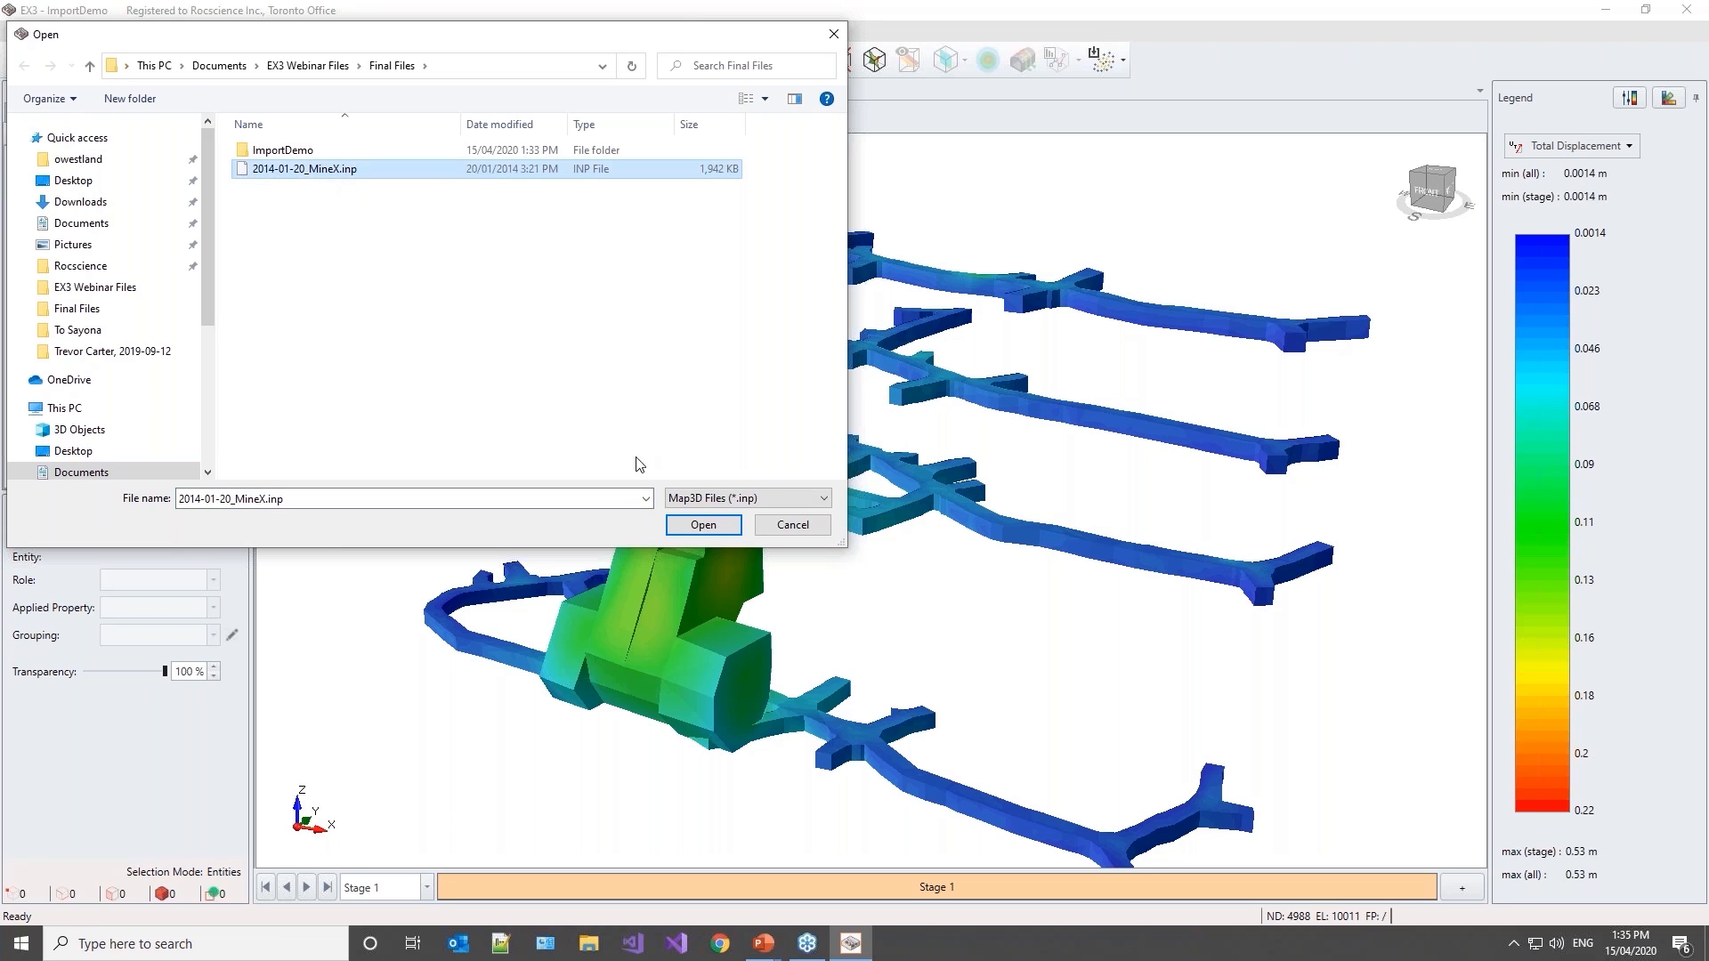
pyautogui.click(705, 525)
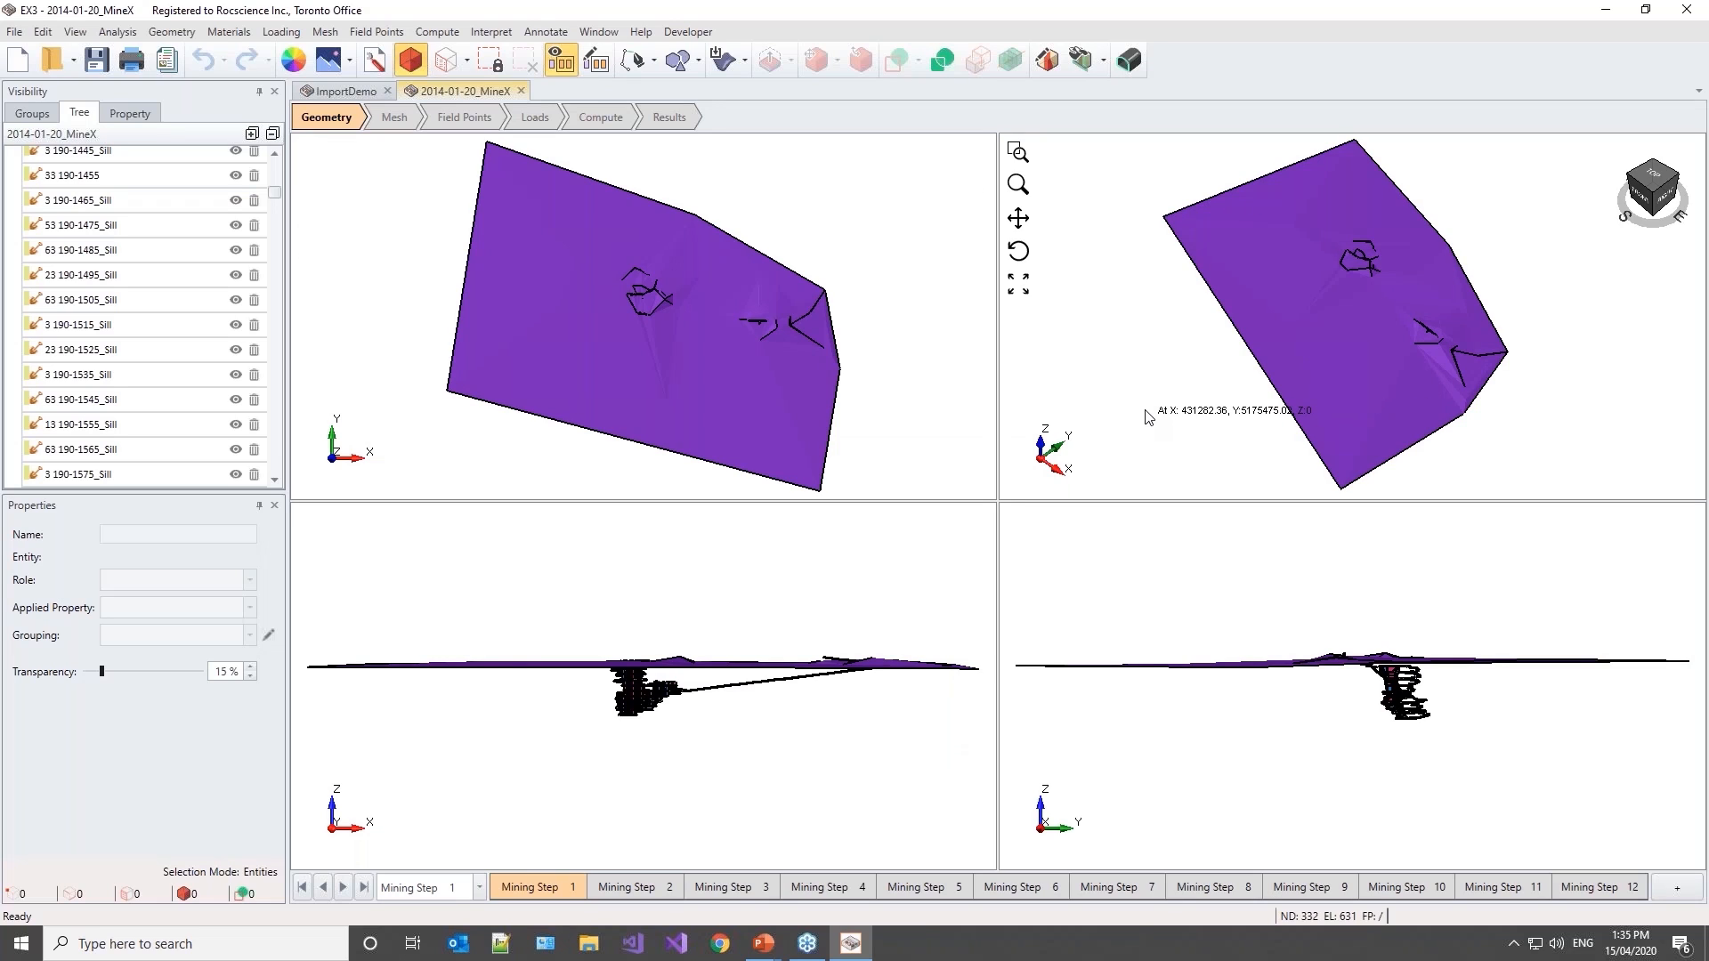
# Step: Maximize the perspective view and hide the 10 Bedrock surface to examine the ramps, levels and stopes underneath
pyautogui.doubleClick(1091, 419)
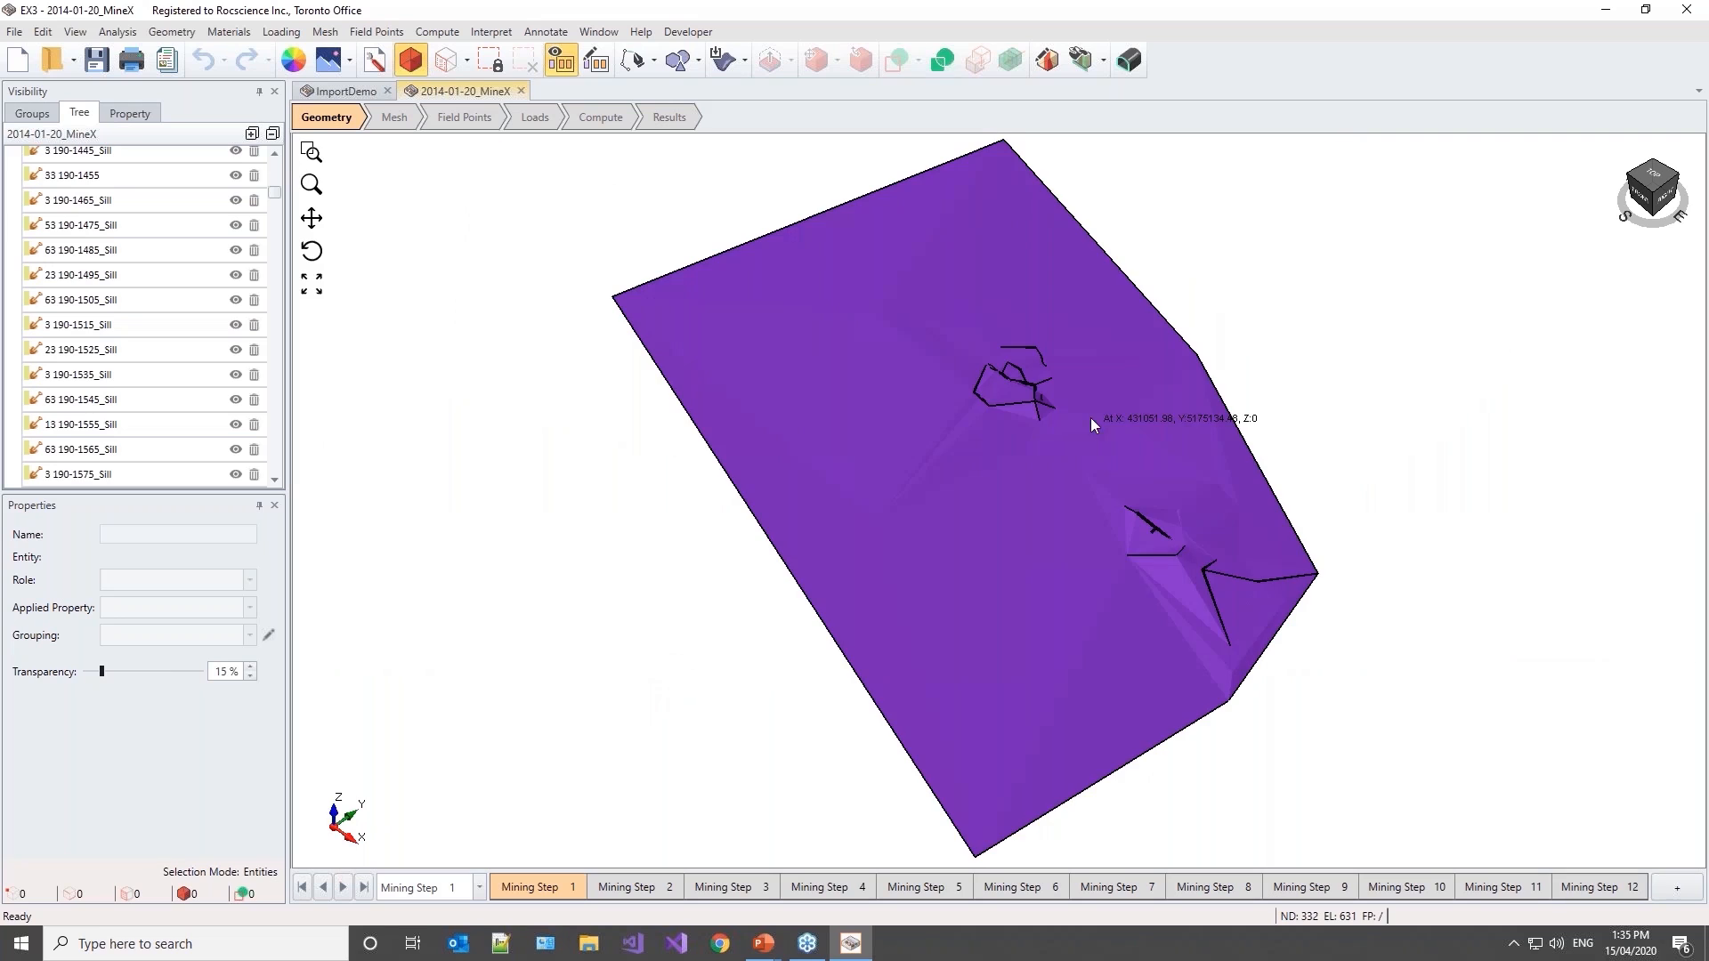
pyautogui.click(1055, 500)
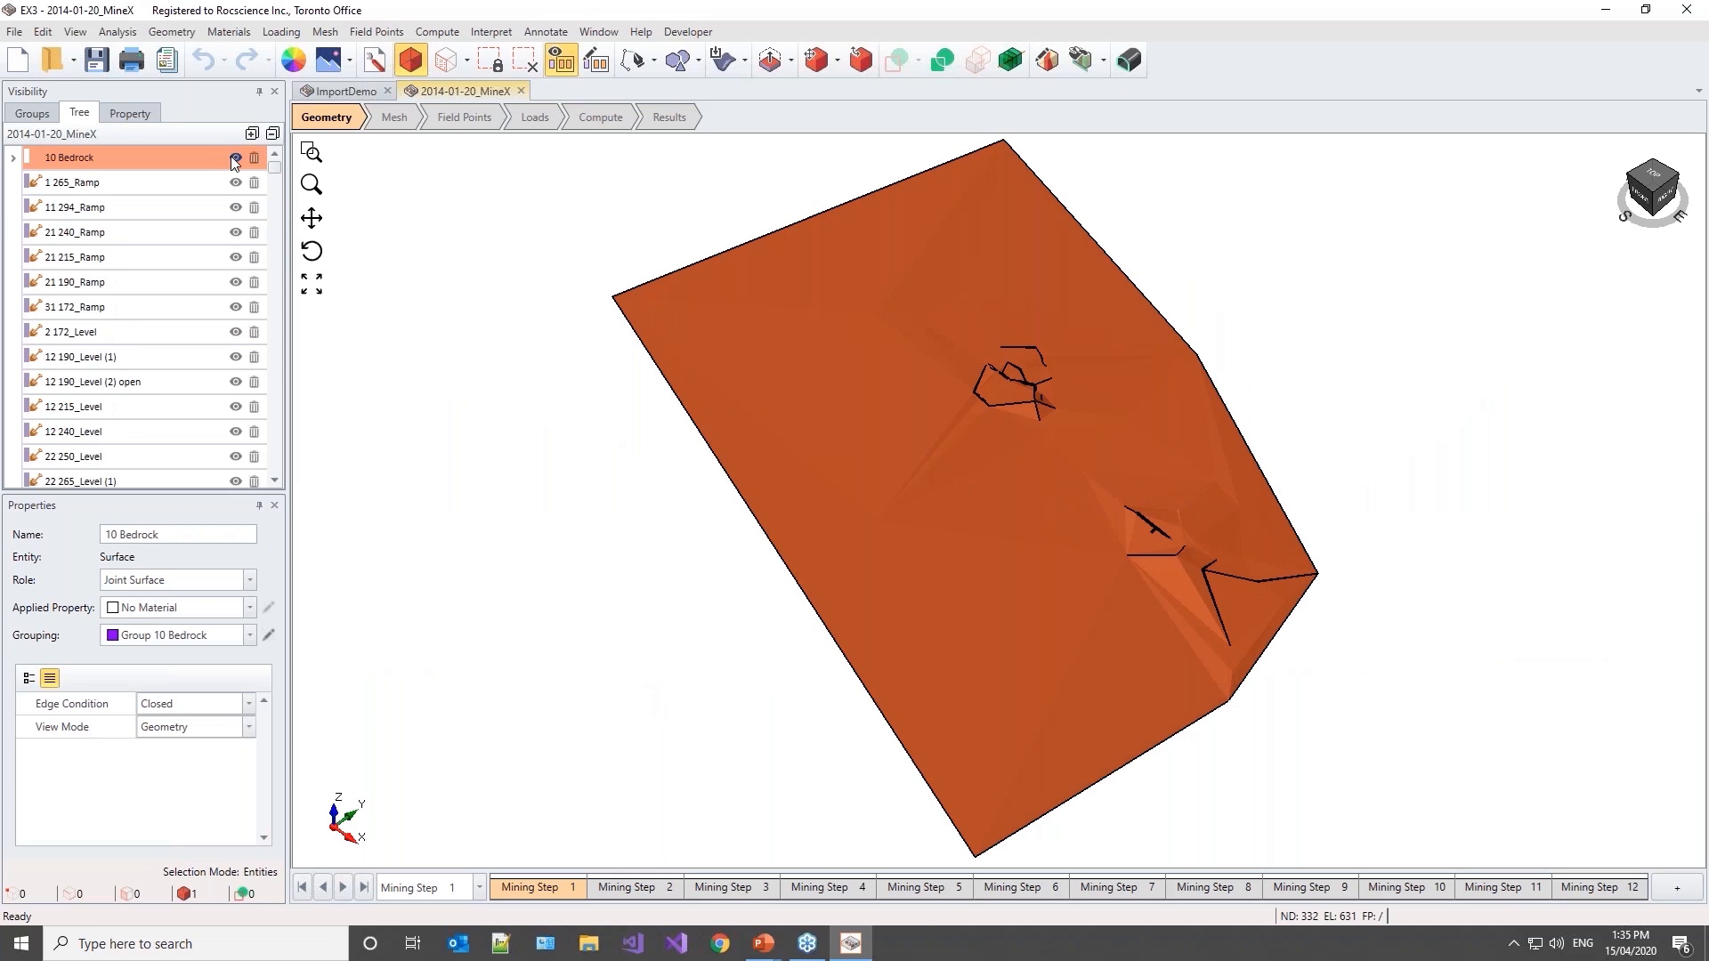
pyautogui.click(235, 158)
pyautogui.moveTo(945, 688); pyautogui.dragTo(881, 266, button='middle')
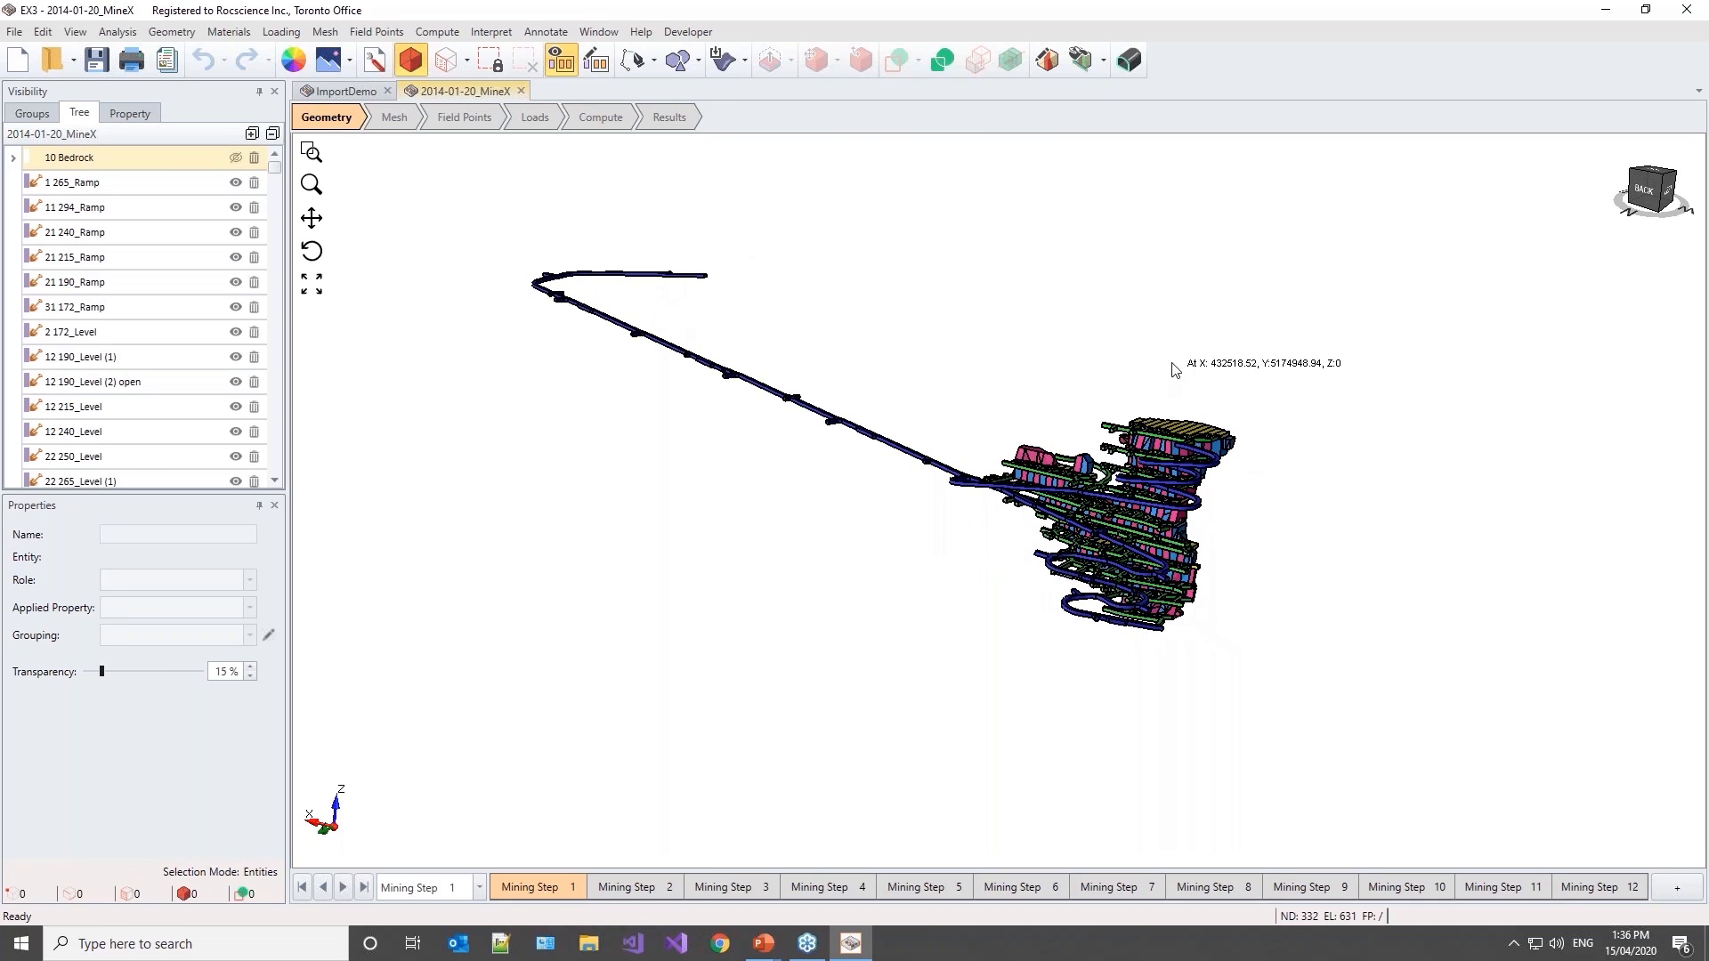
pyautogui.scroll(5, 1043, 417)
pyautogui.moveTo(1057, 410); pyautogui.dragTo(1018, 273, button='middle')
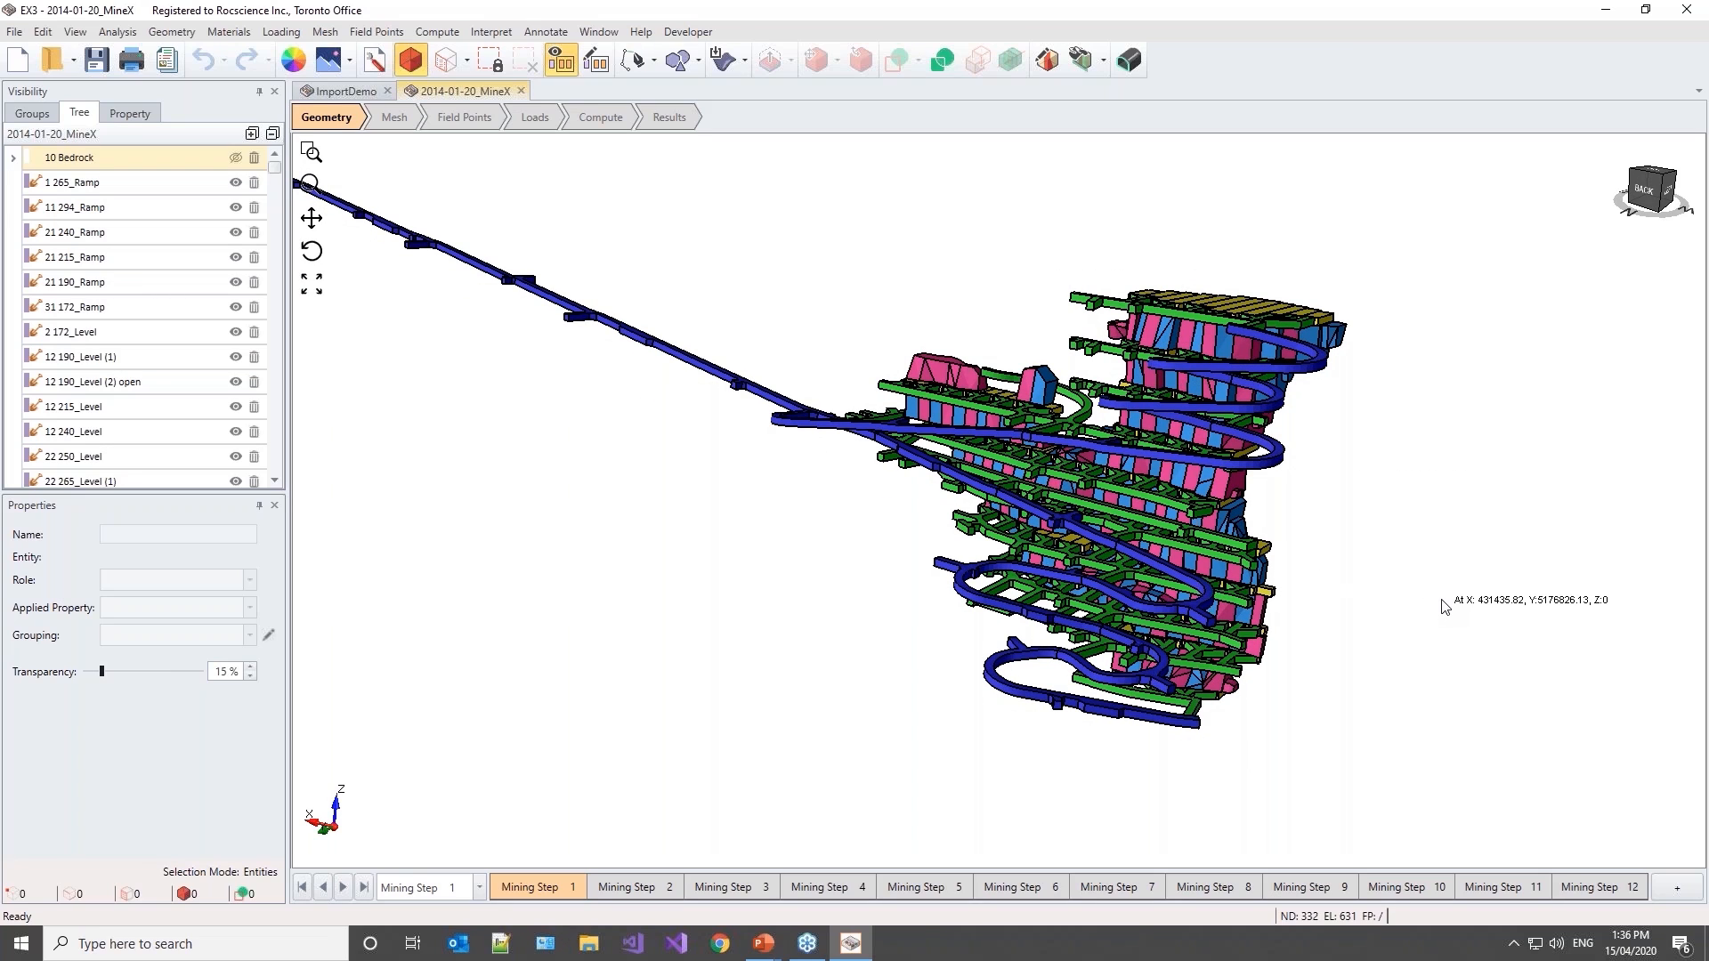
pyautogui.moveTo(1395, 286); pyautogui.dragTo(1380, 286, button='right')
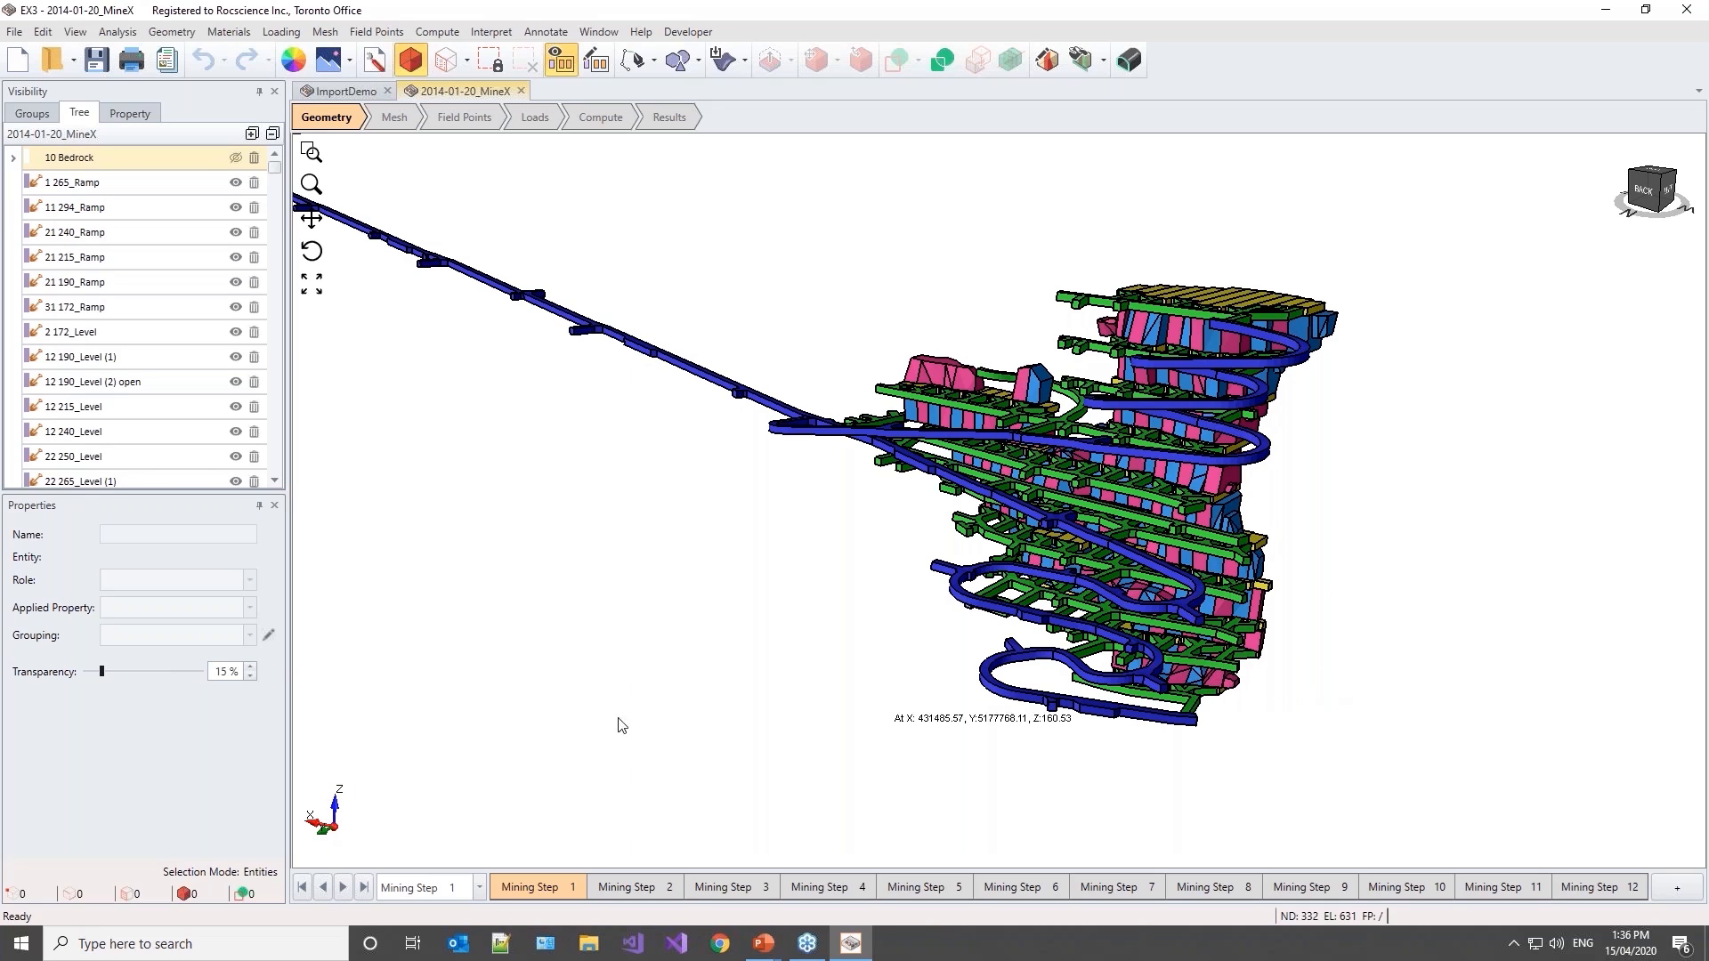
# Step: Colour Group 1 265_Ramp purple with group-set transparency turned off, and set the transparency value to 50%
pyautogui.click(267, 634)
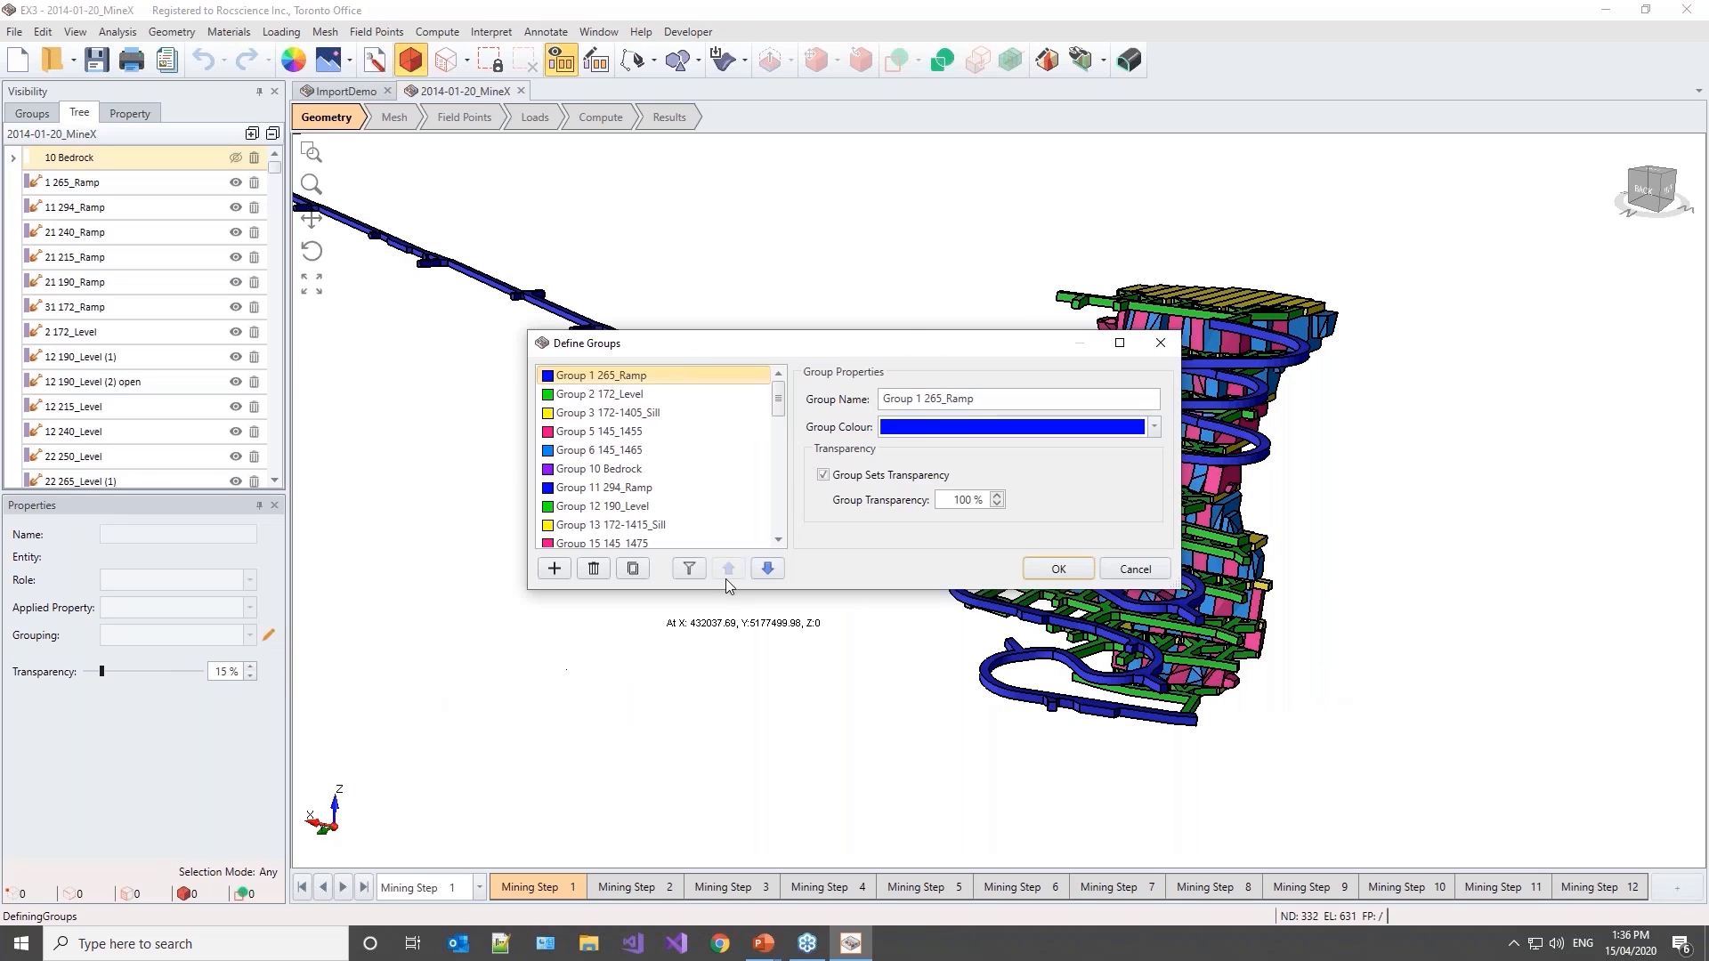
pyautogui.moveTo(891, 342); pyautogui.dragTo(655, 226)
pyautogui.moveTo(543, 285)
pyautogui.mouseDown()
pyautogui.moveTo(547, 402)
pyautogui.moveTo(548, 276)
pyautogui.mouseUp()
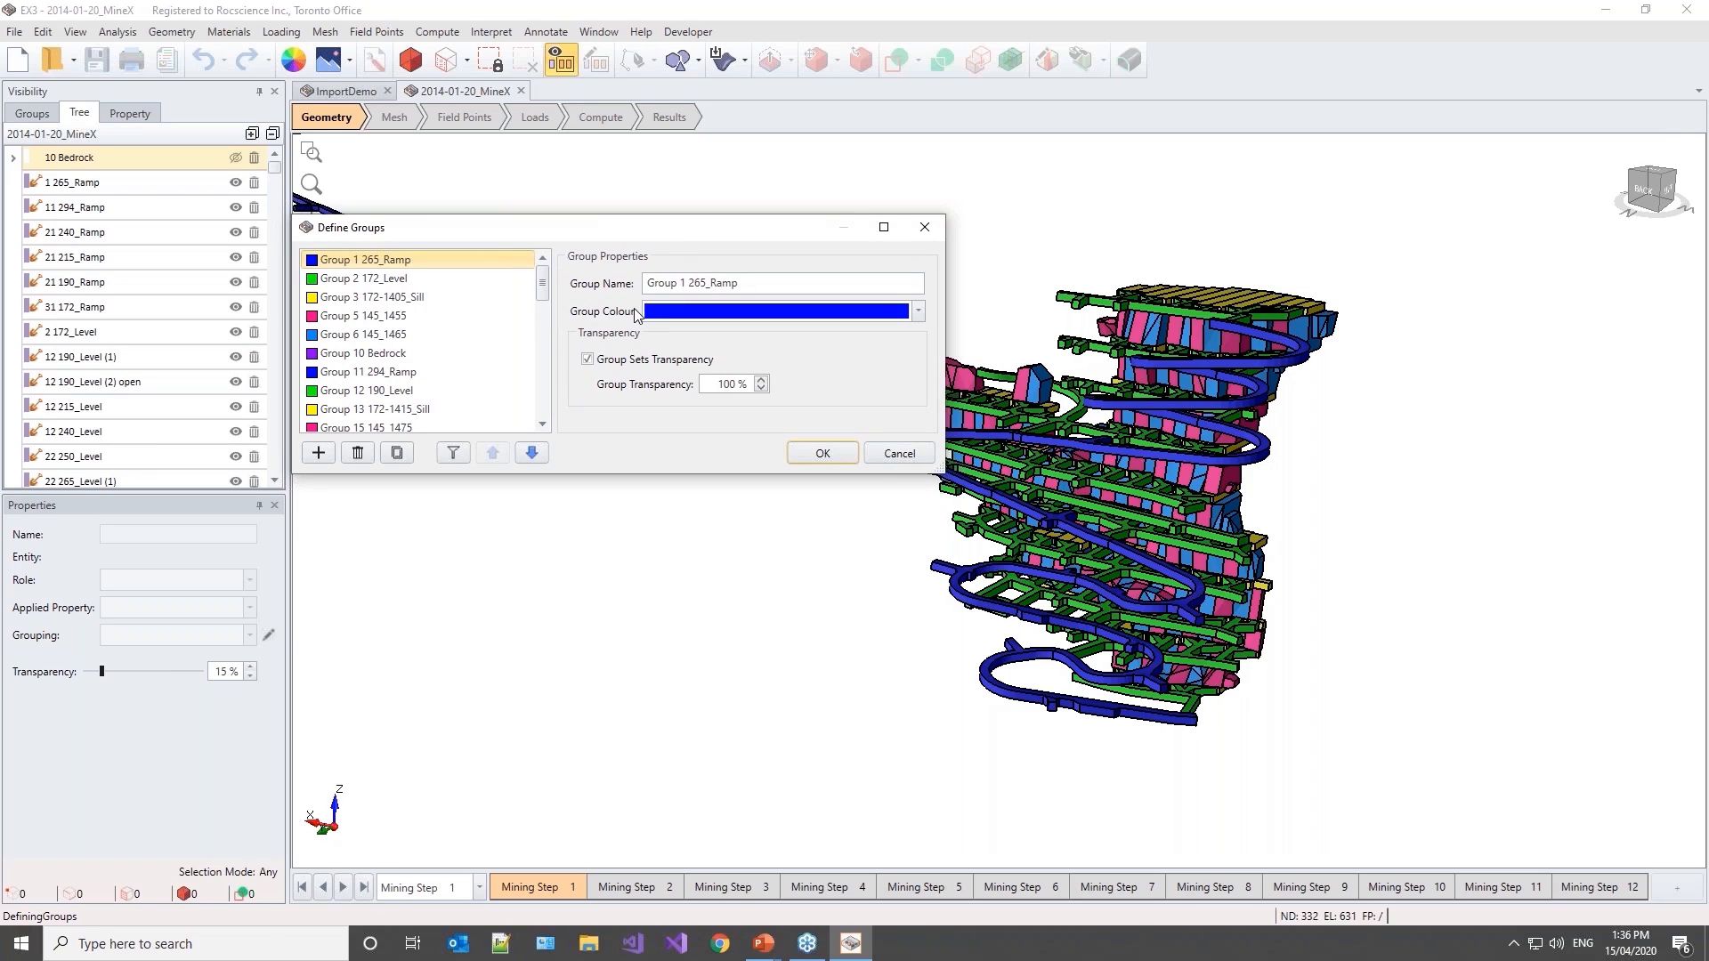
pyautogui.moveTo(687, 237); pyautogui.dragTo(1116, 103)
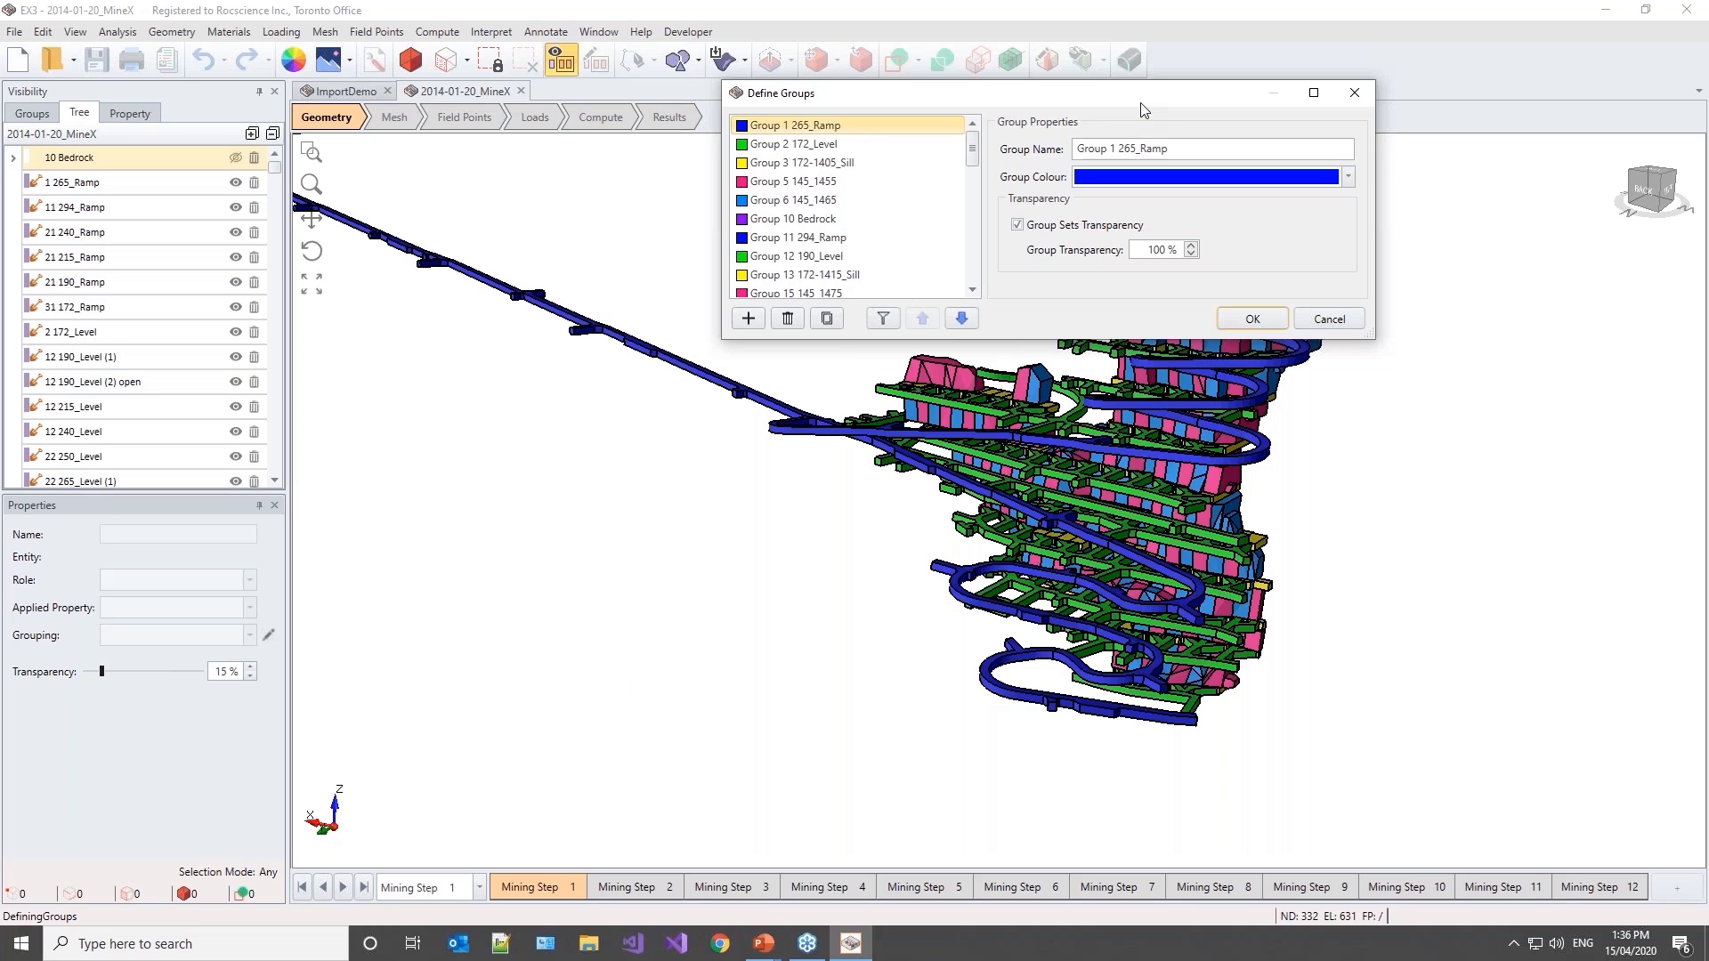
pyautogui.click(1191, 177)
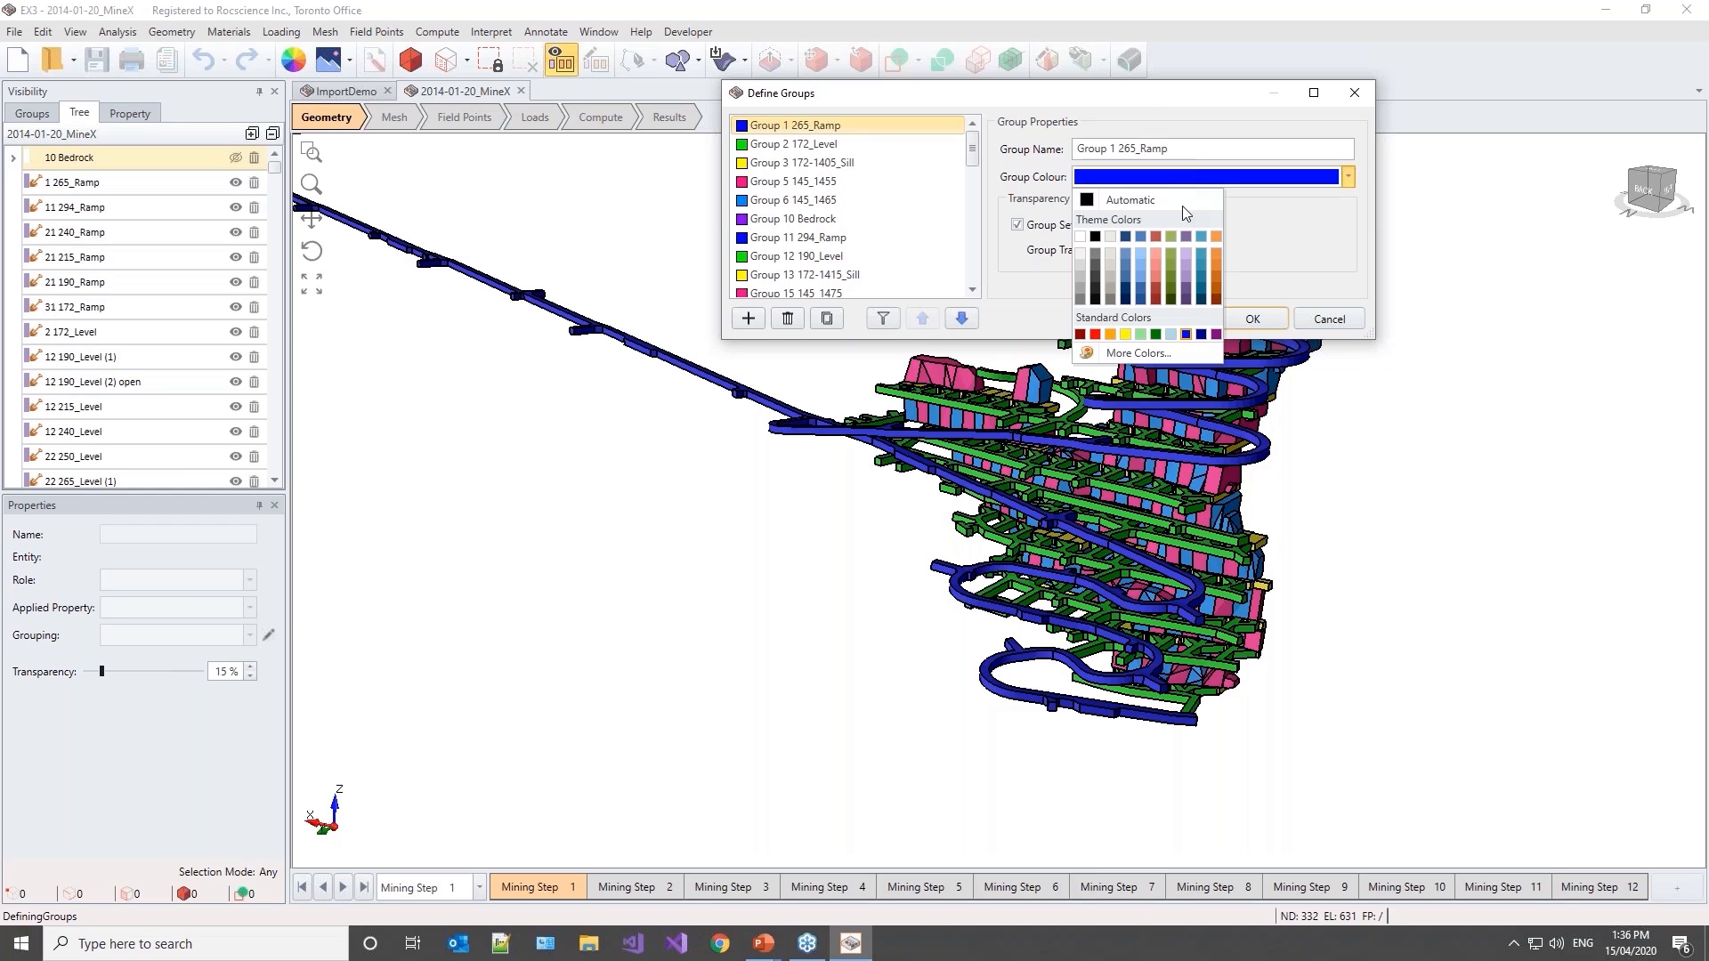
pyautogui.click(1216, 335)
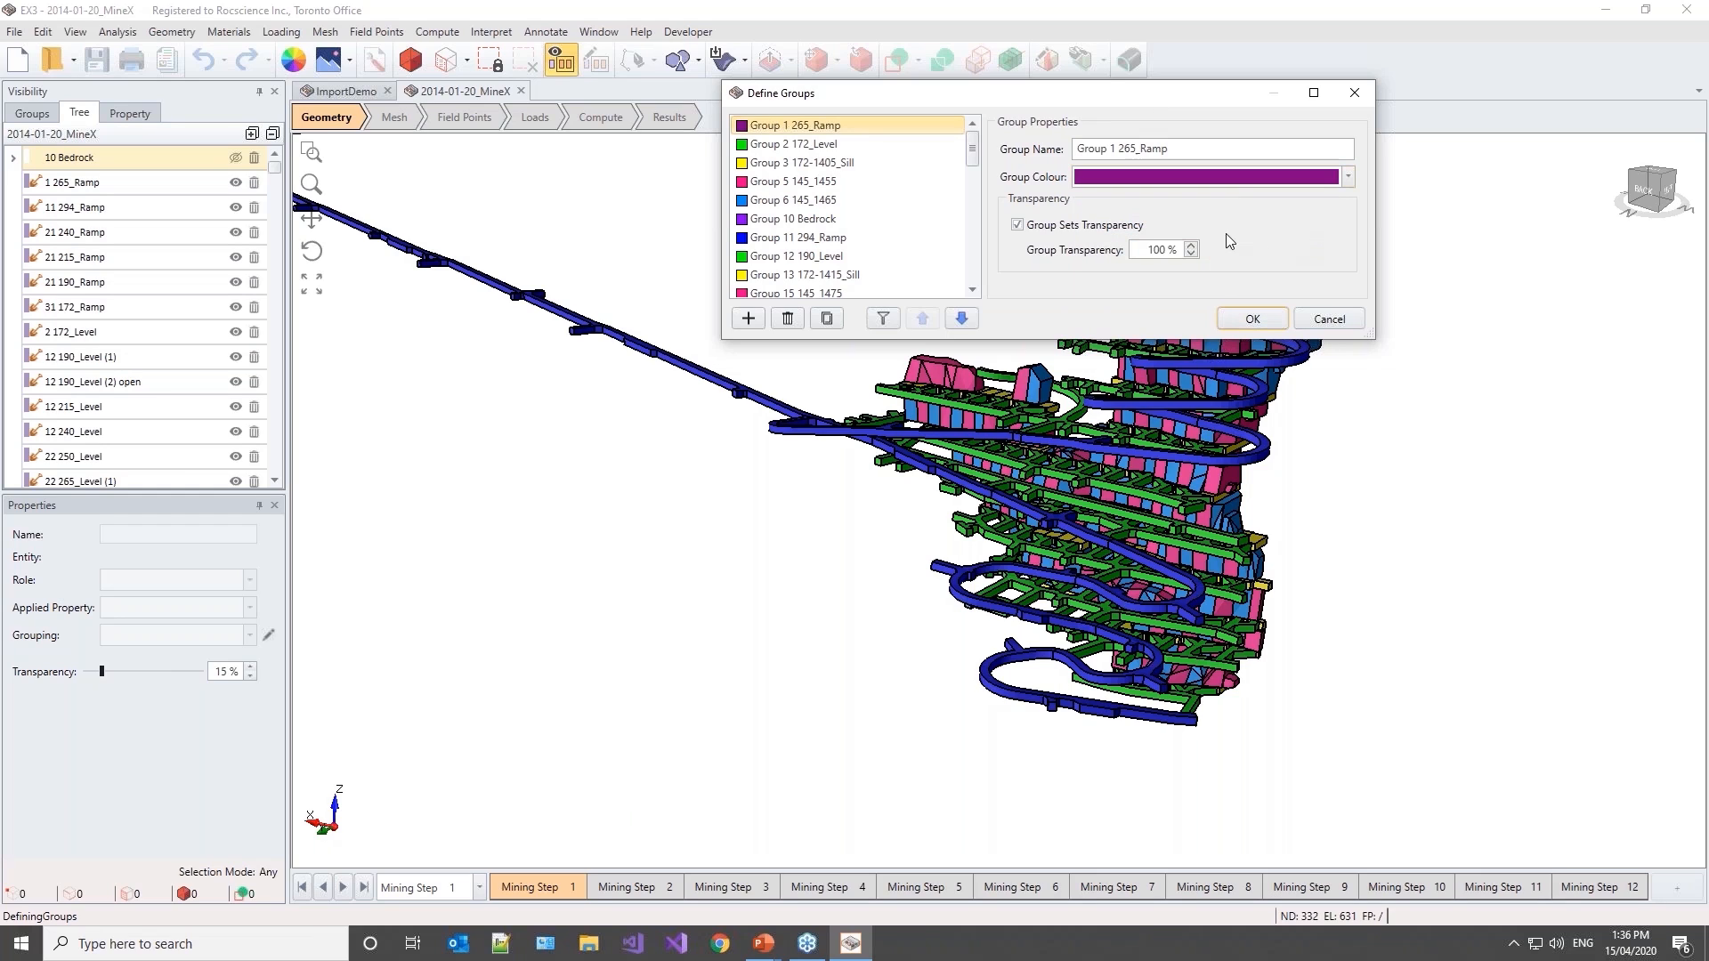
pyautogui.click(1017, 225)
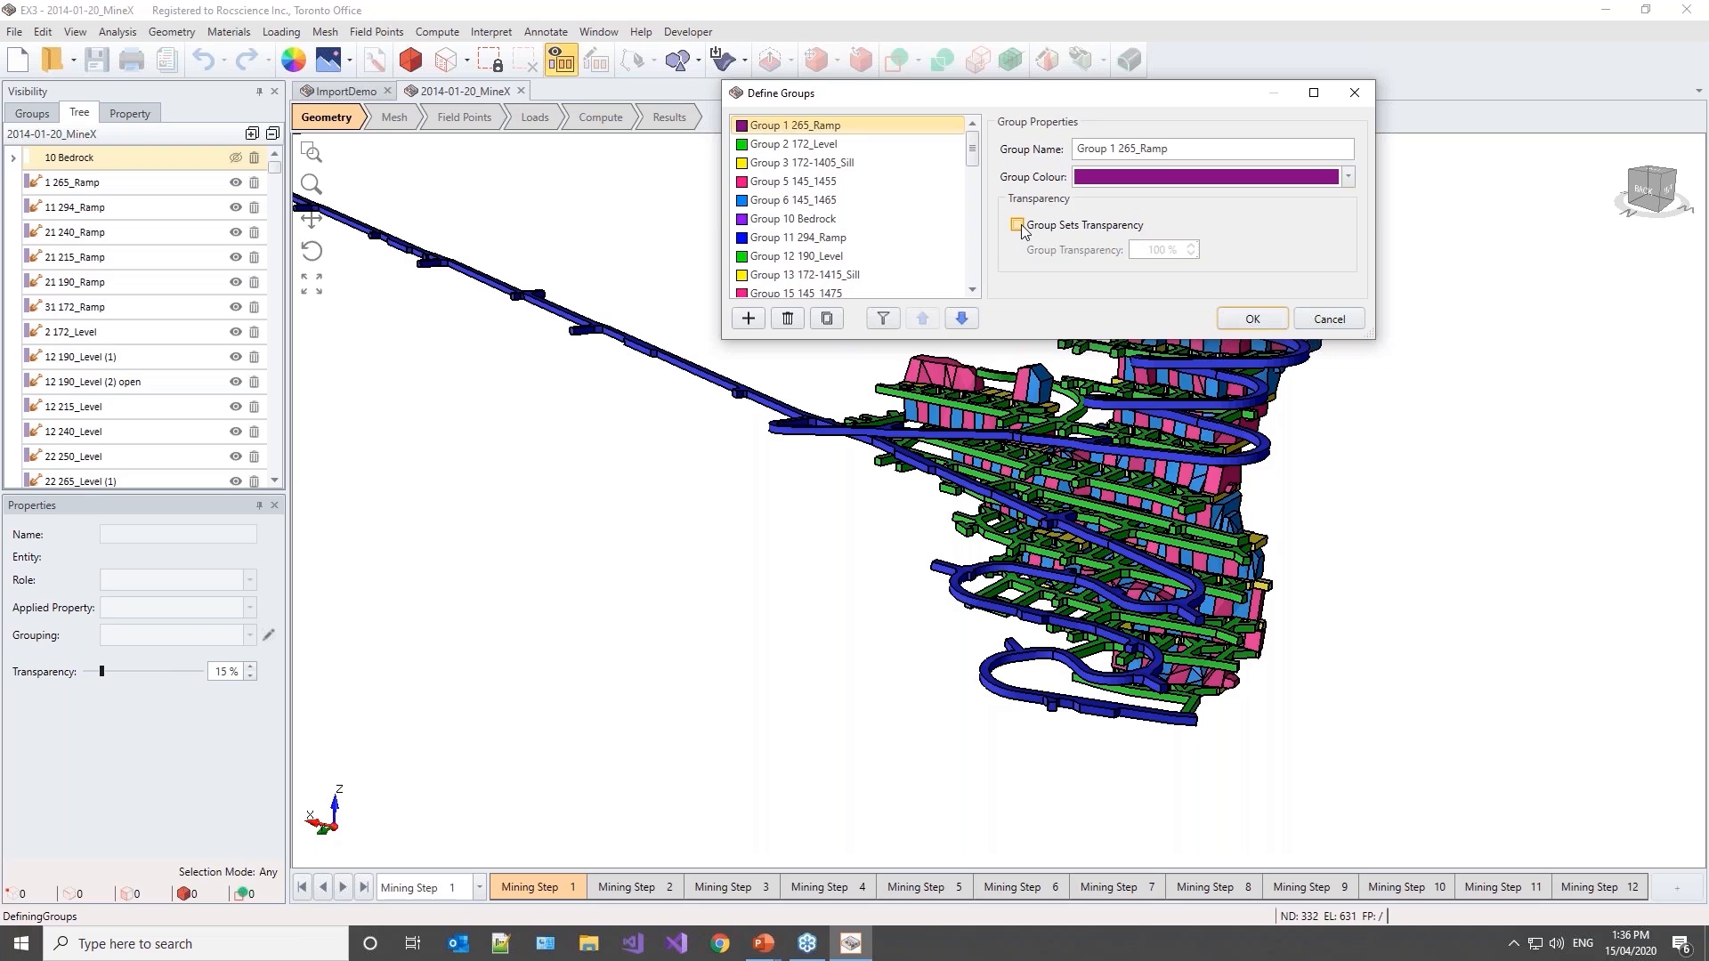
pyautogui.click(1255, 319)
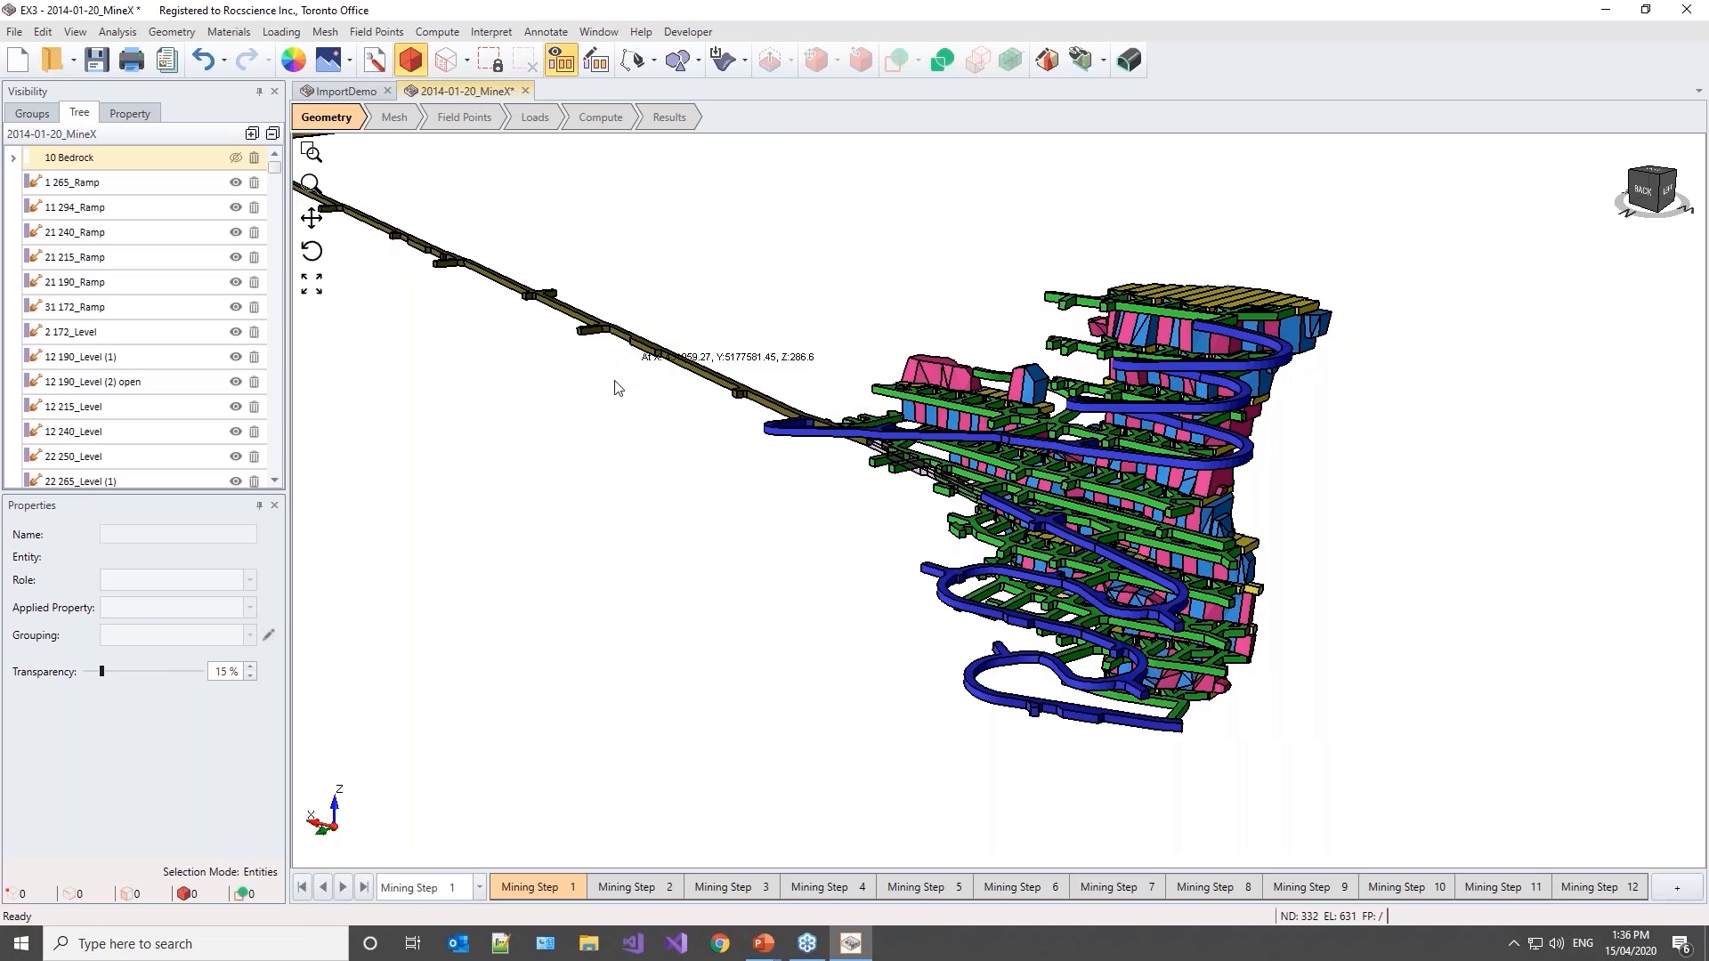
pyautogui.moveTo(100, 677); pyautogui.dragTo(143, 678)
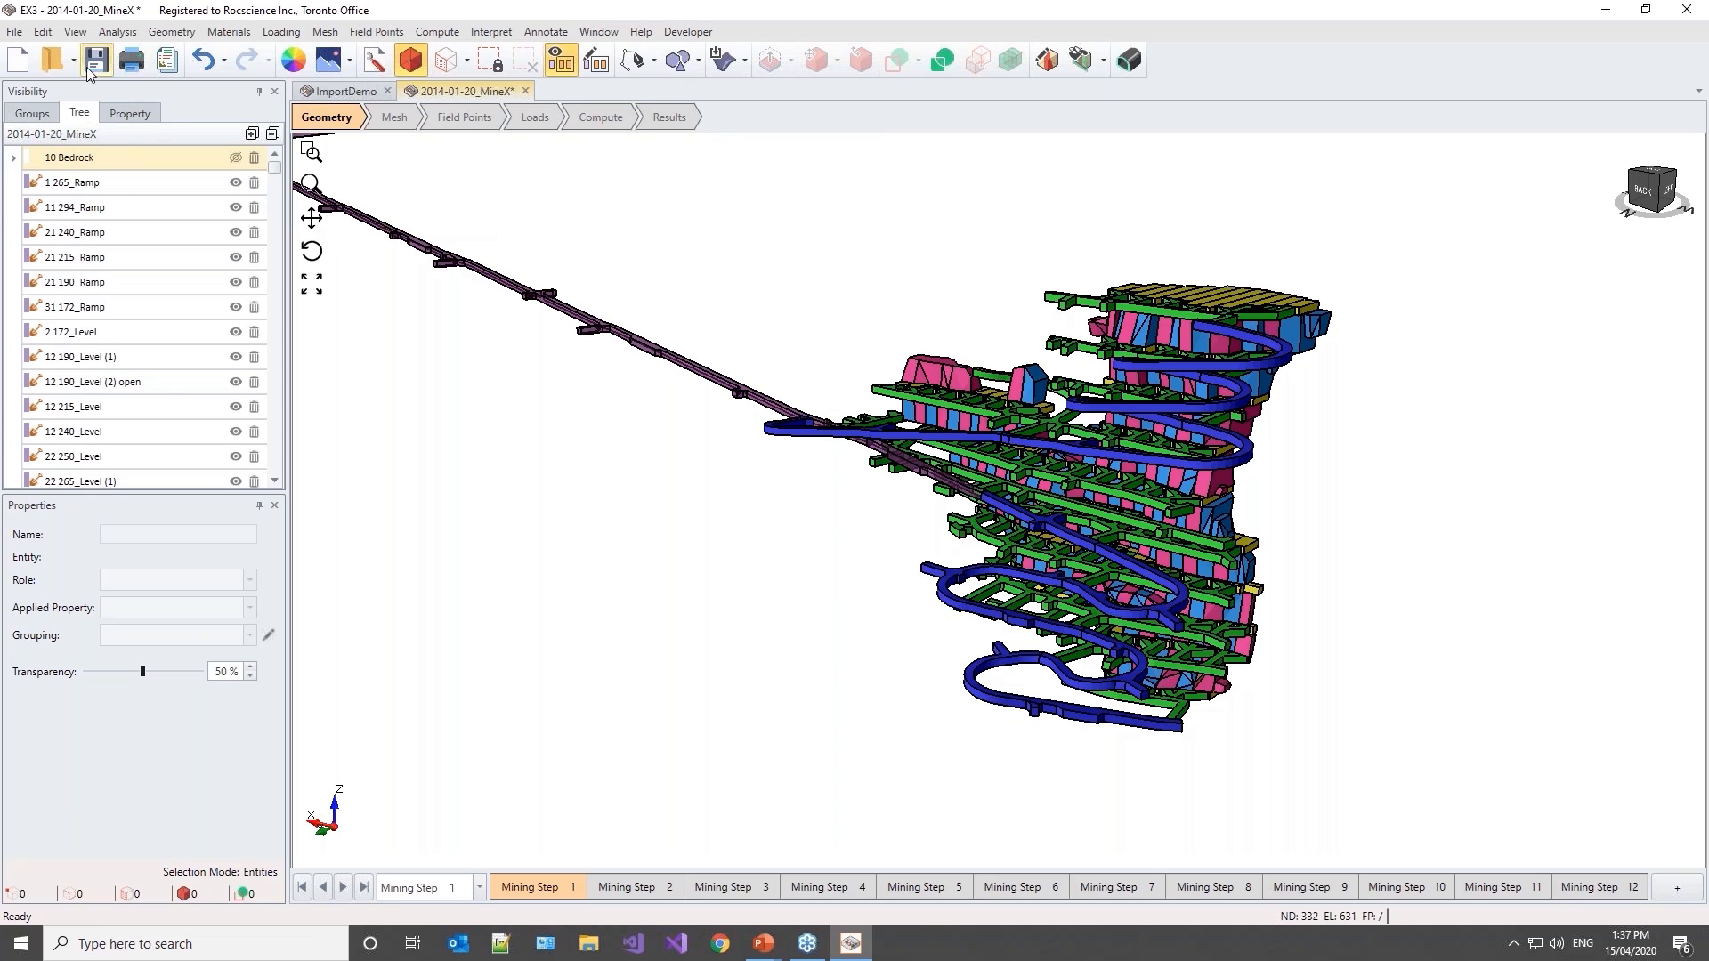
# Step: List the geometry by group and check which entities belong to Group 1 265_Ramp and Group 2 172_Level
pyautogui.click(33, 114)
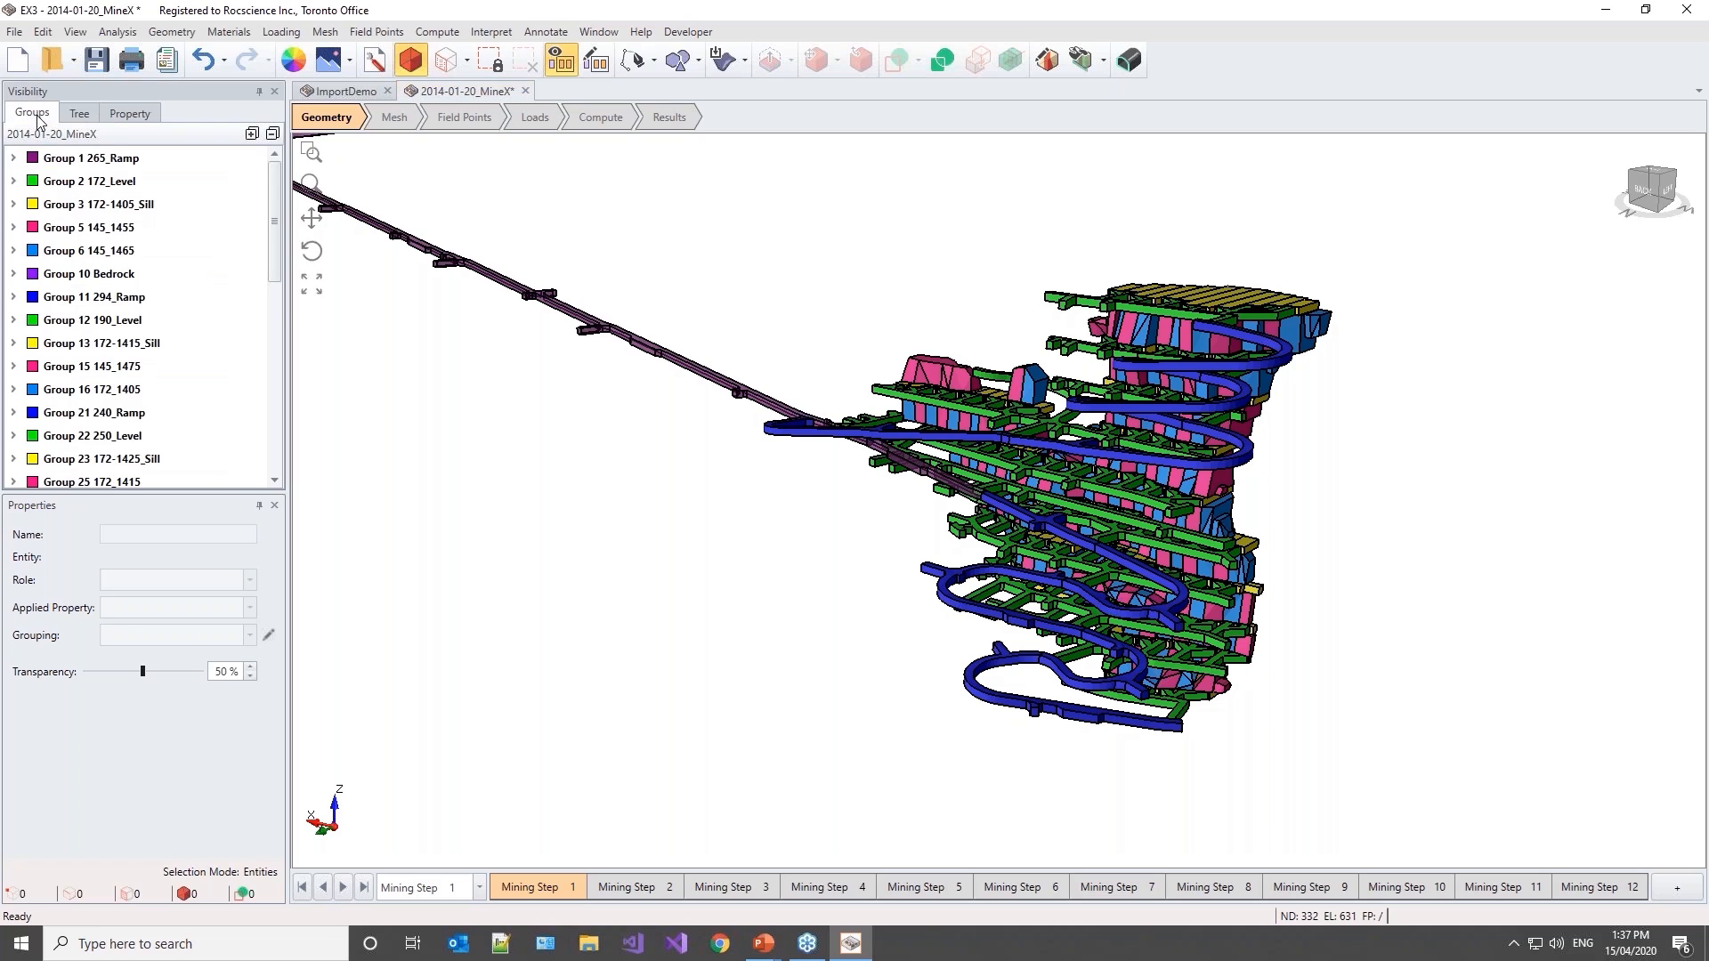
pyautogui.moveTo(277, 174)
pyautogui.mouseDown()
pyautogui.moveTo(287, 217)
pyautogui.moveTo(289, 169)
pyautogui.mouseUp()
pyautogui.click(14, 158)
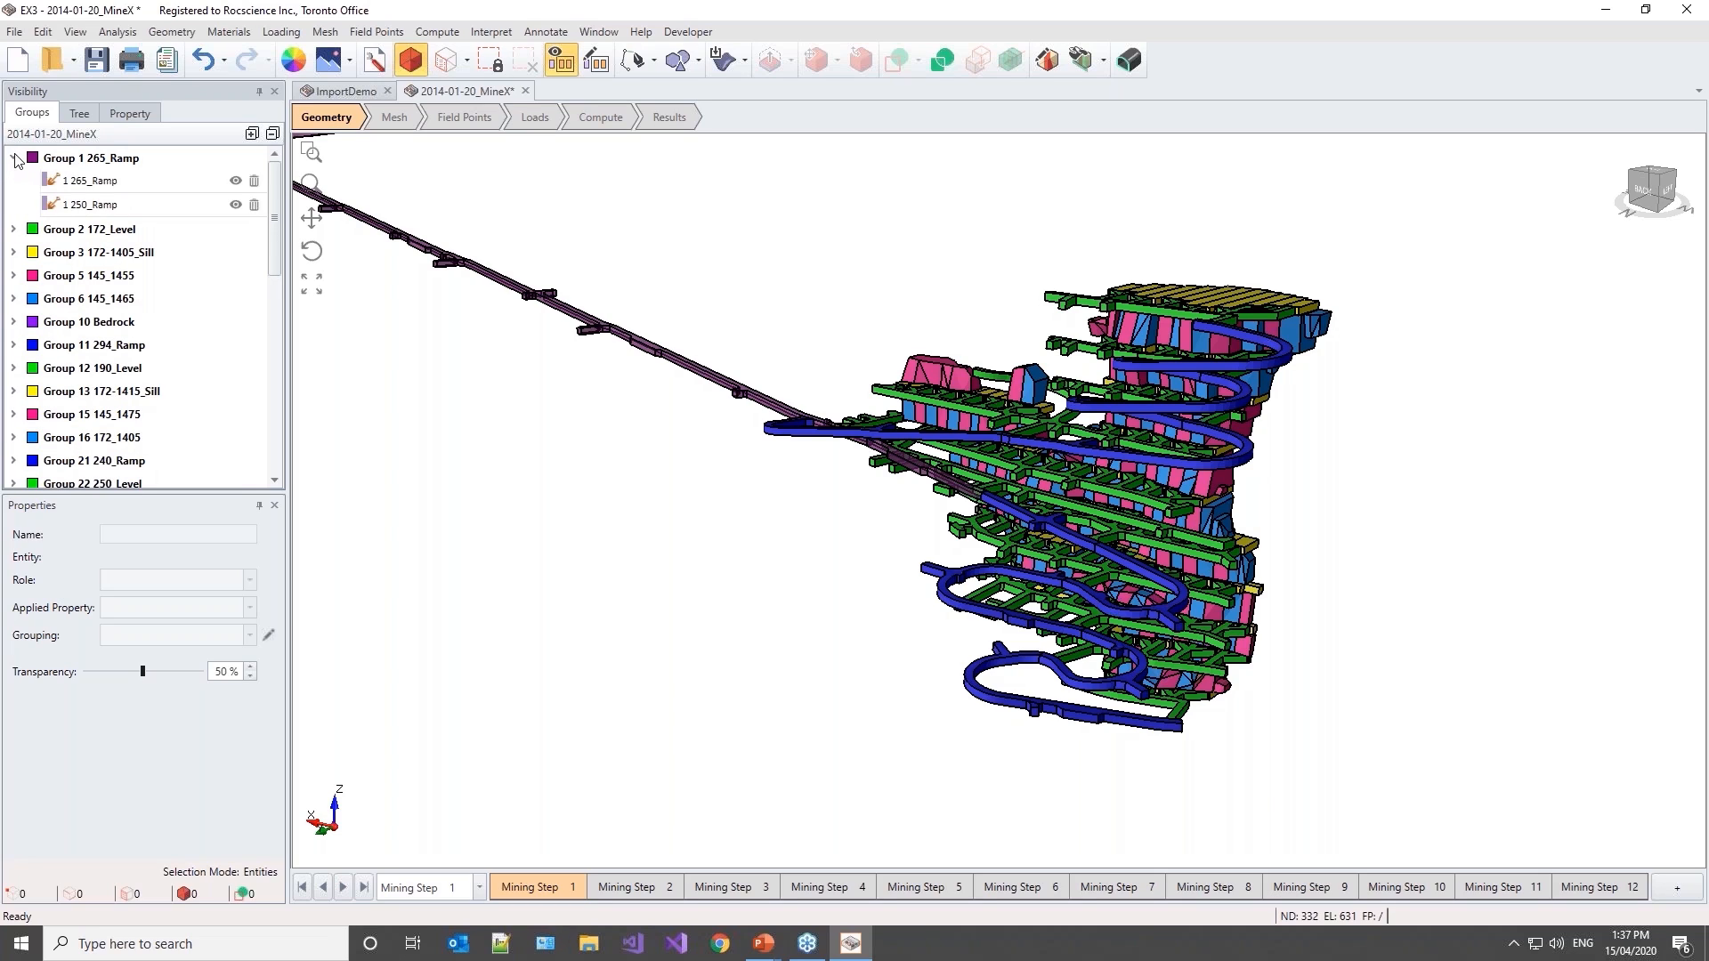
pyautogui.click(14, 158)
pyautogui.click(13, 181)
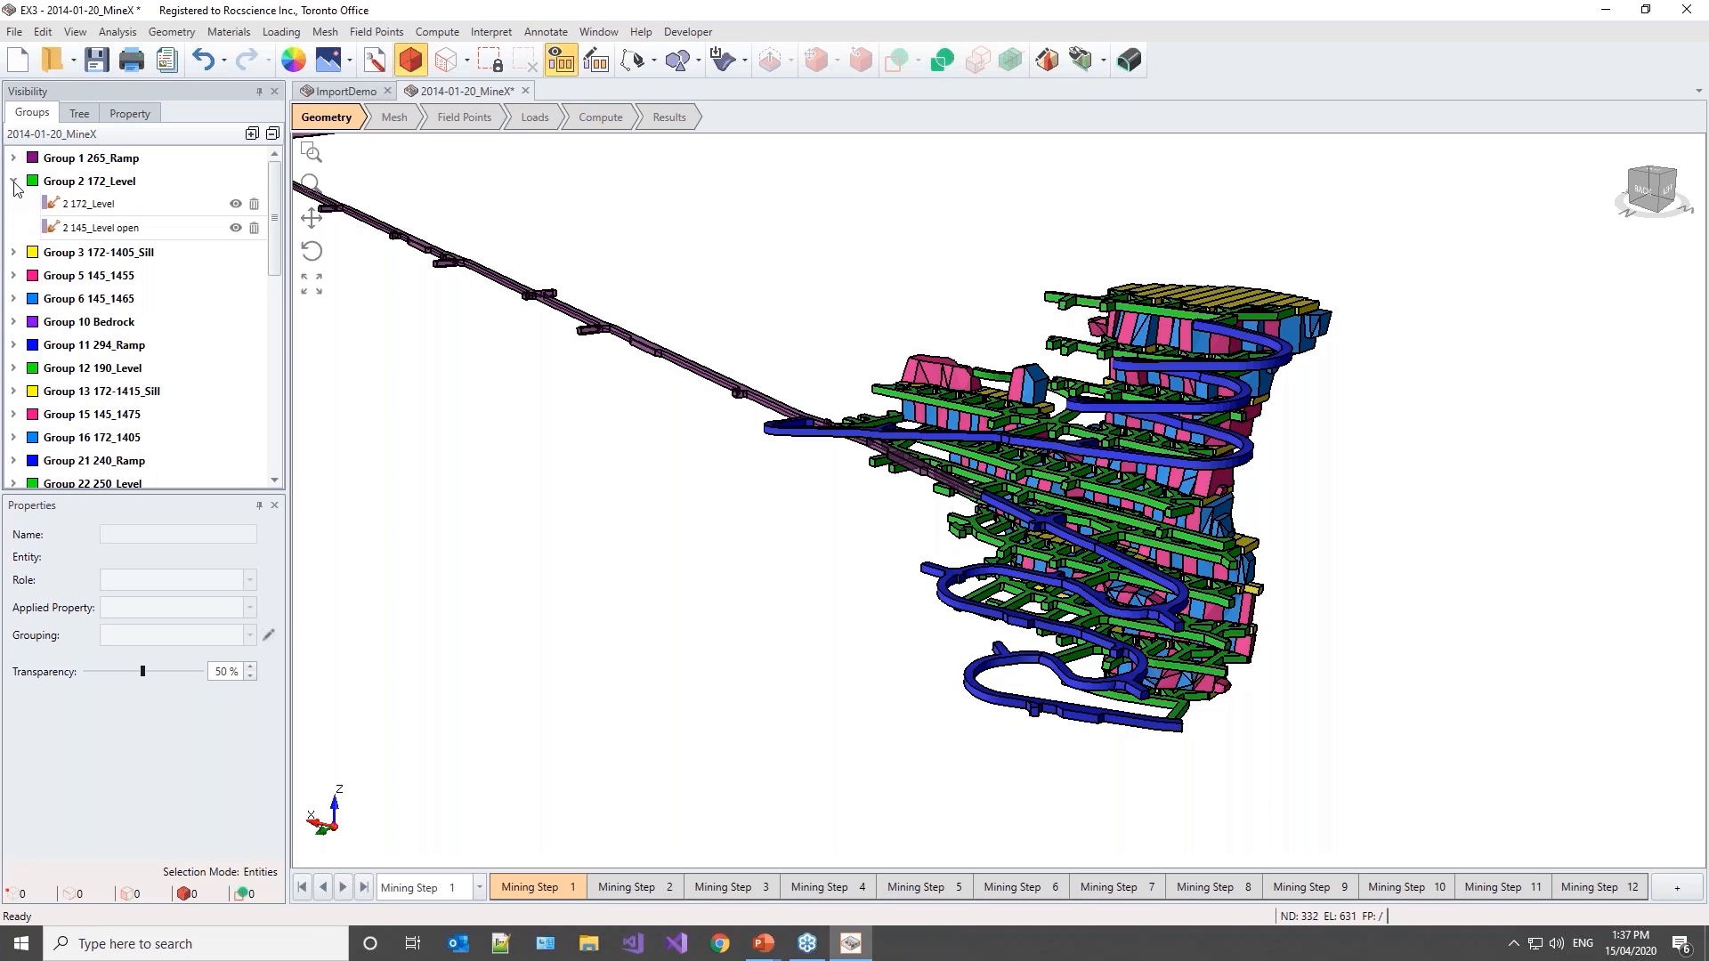
pyautogui.click(13, 182)
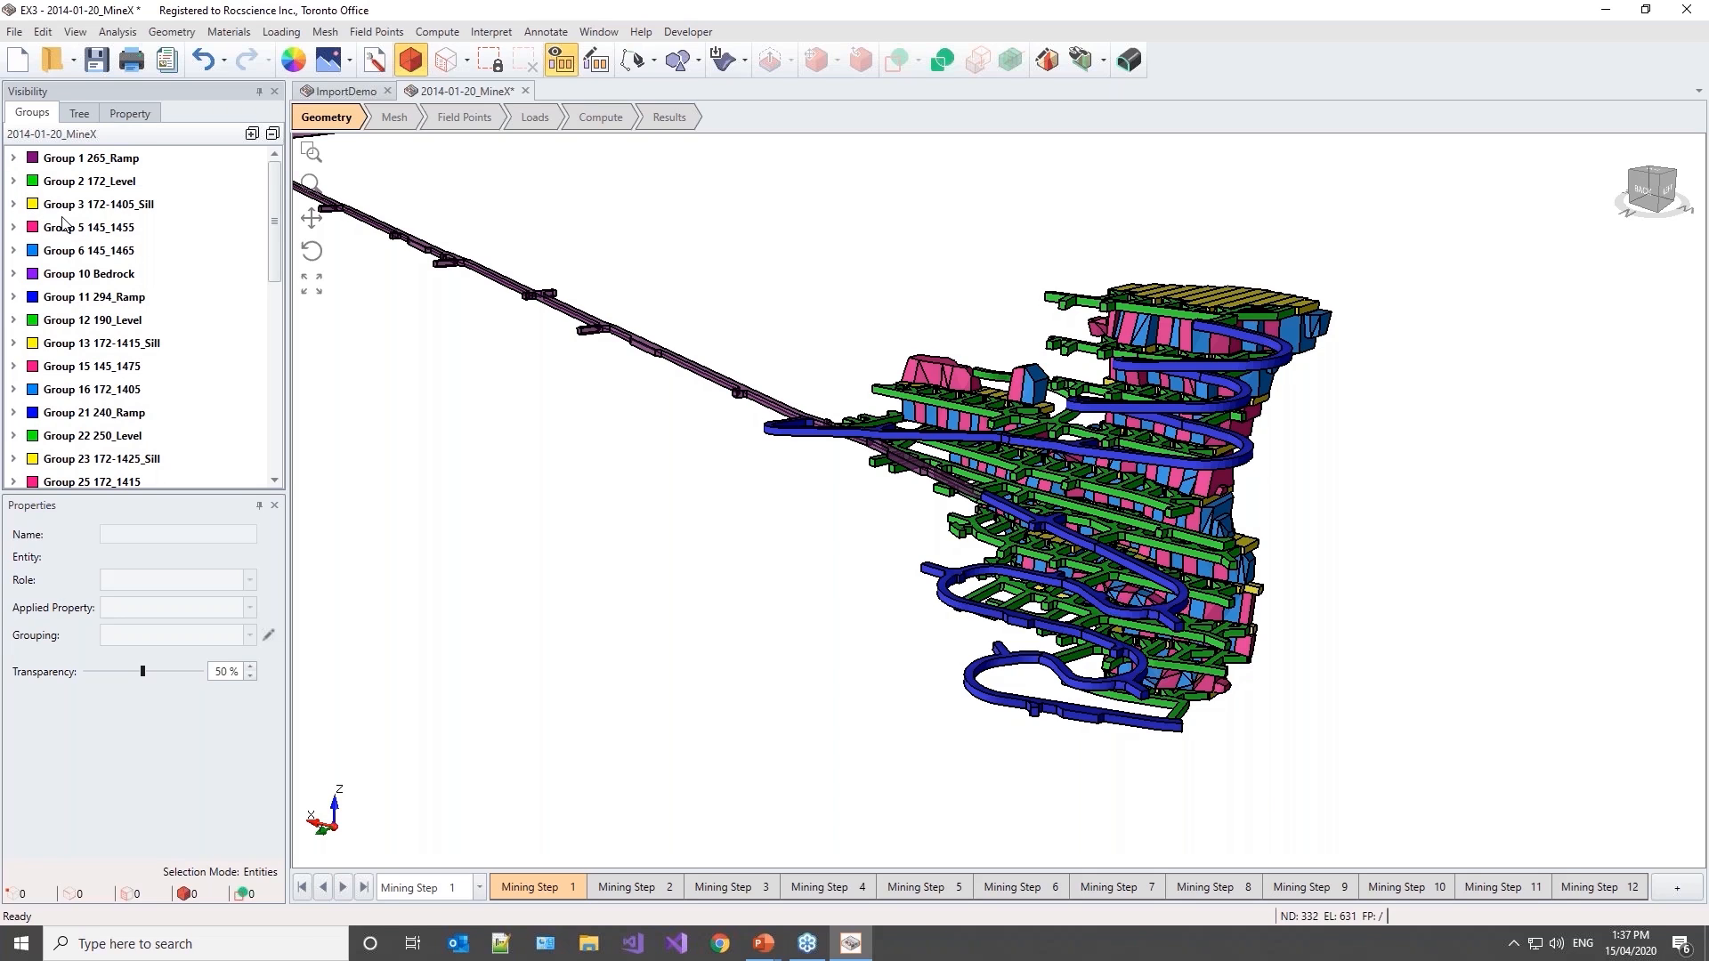
# Step: Select Group 1 265_Ramp, Group 2 172_Level and Group 6 145_1465 in turn to inspect their volumes and assigned properties
pyautogui.click(103, 162)
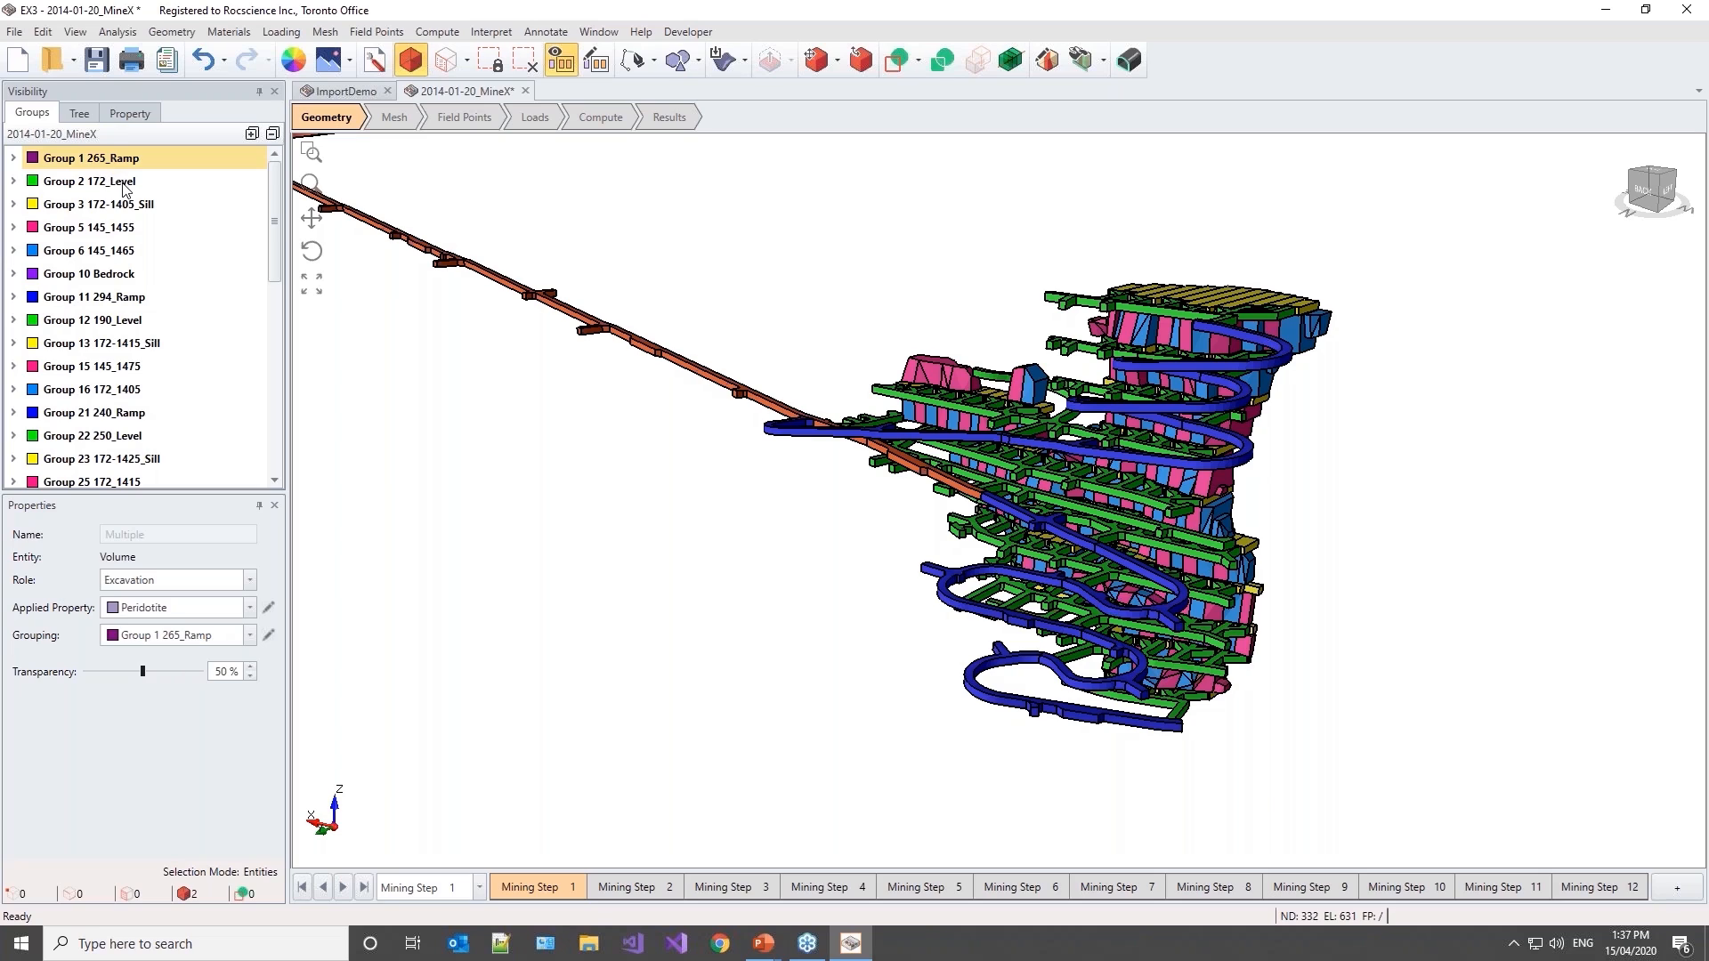
pyautogui.click(124, 187)
pyautogui.click(123, 253)
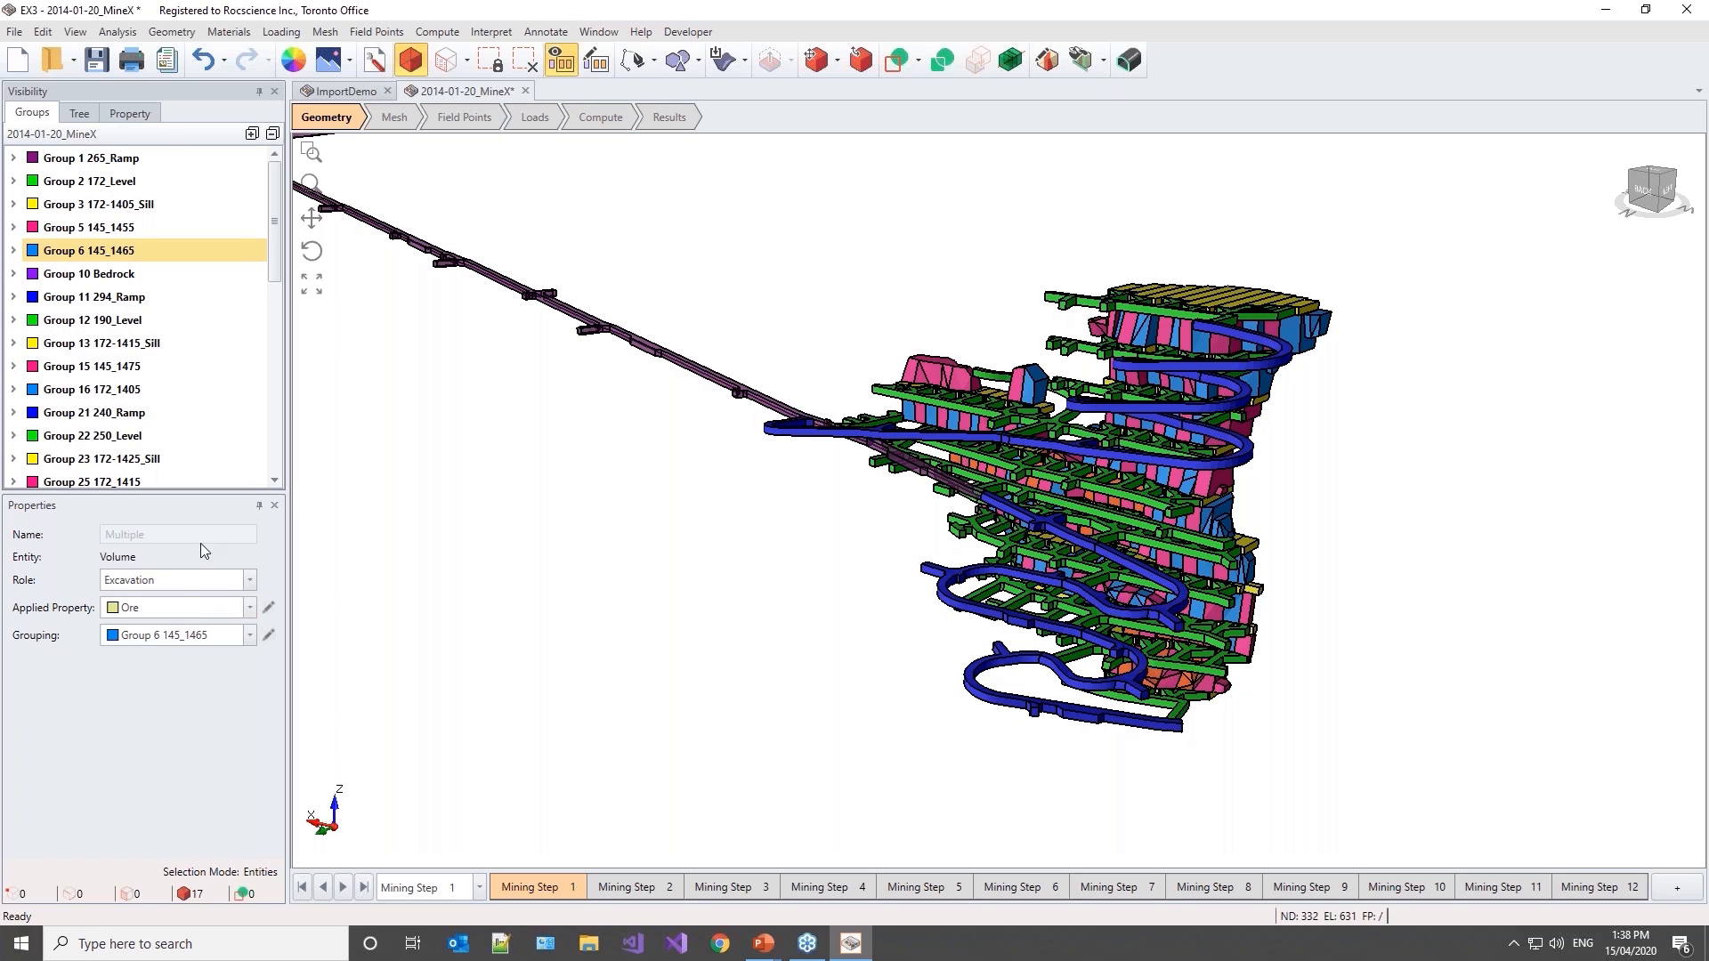
# Step: Select Group 10 Bedrock, Group 12 190_Level and Group 15 145_1475 in turn to inspect their properties, and clear the selection
pyautogui.click(99, 274)
pyautogui.click(78, 328)
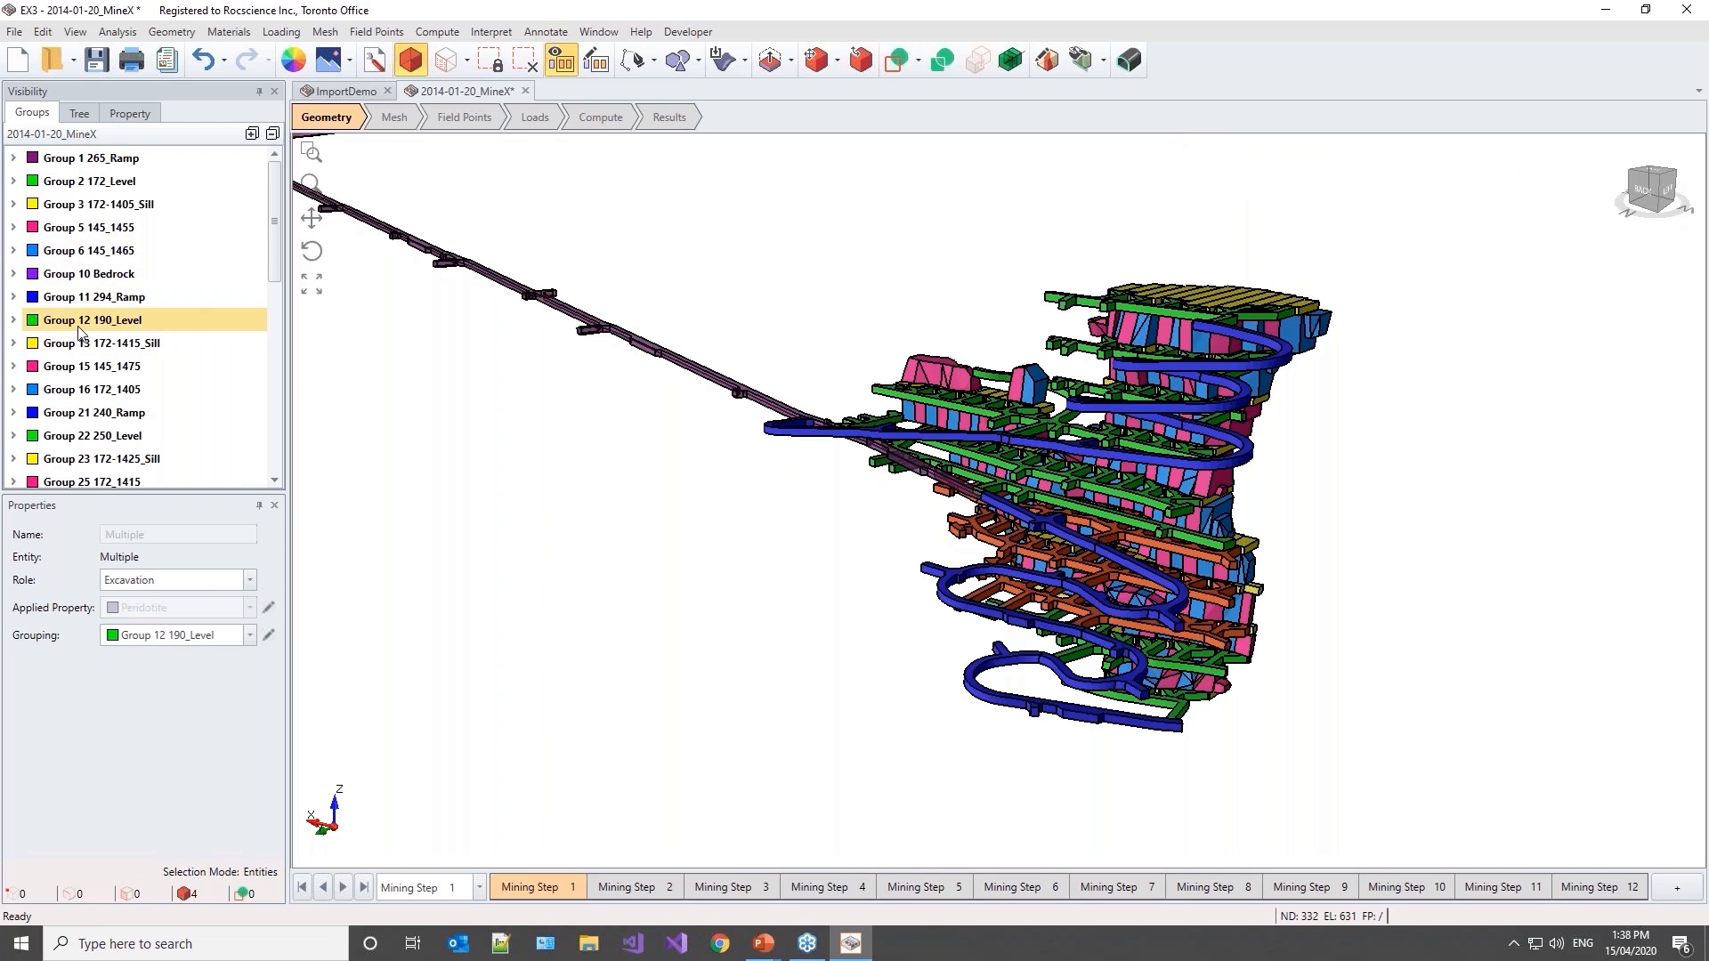
pyautogui.click(120, 370)
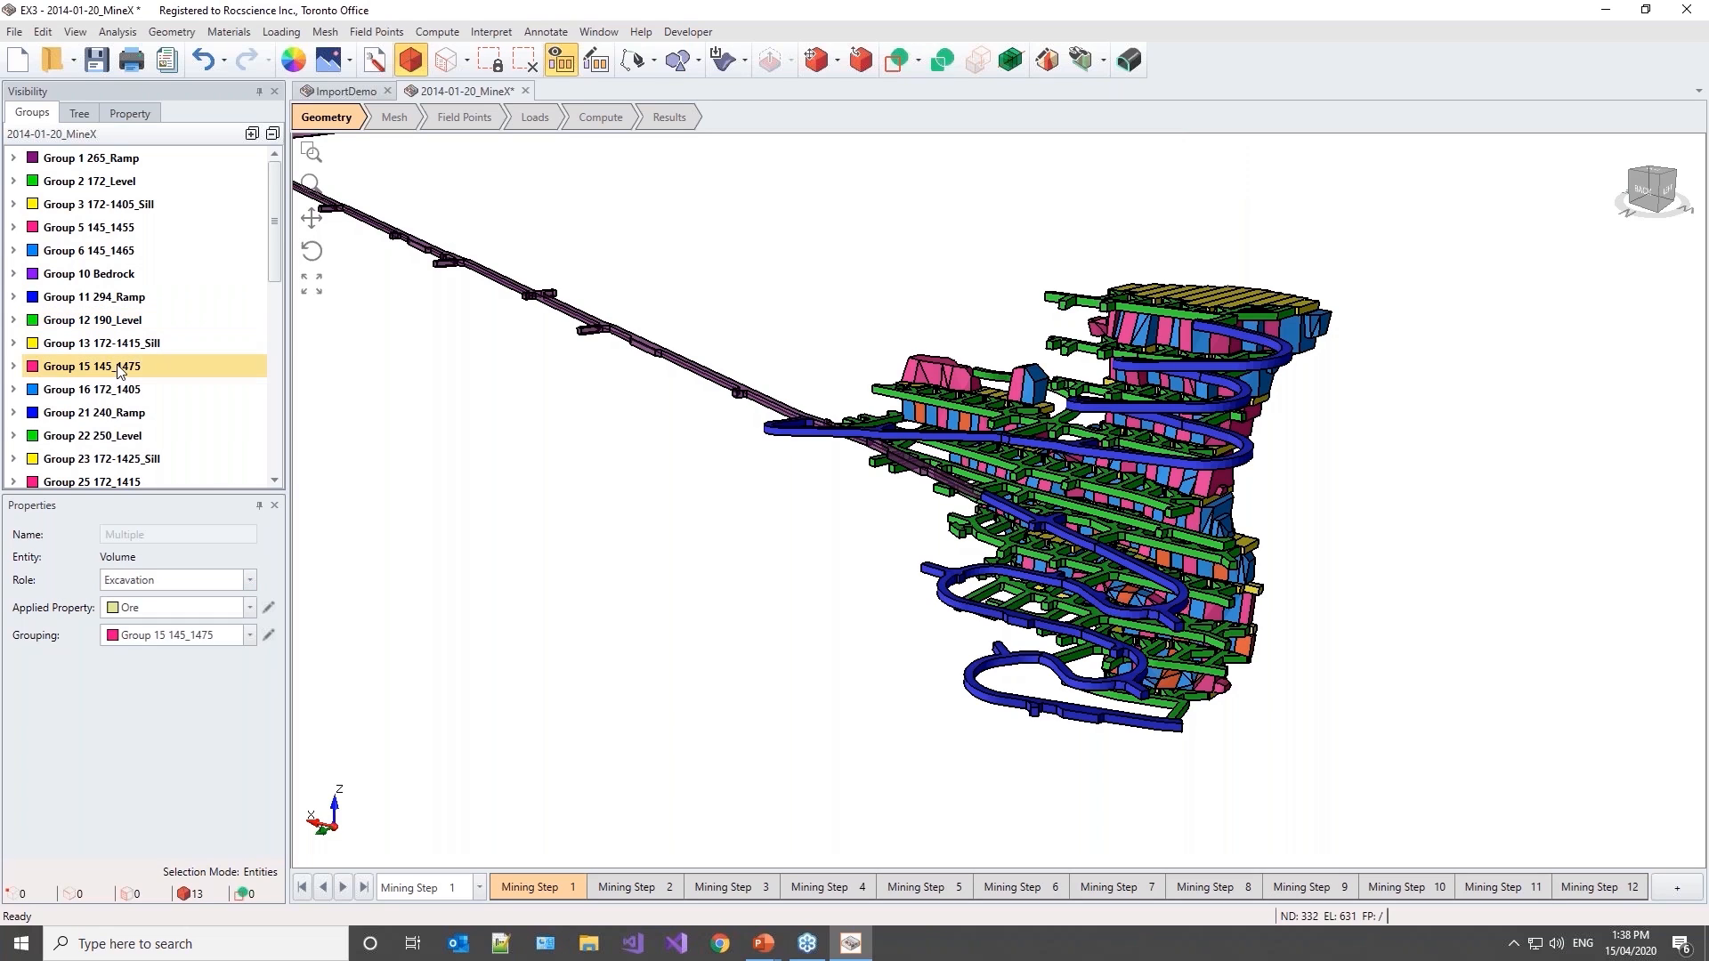
pyautogui.click(484, 452)
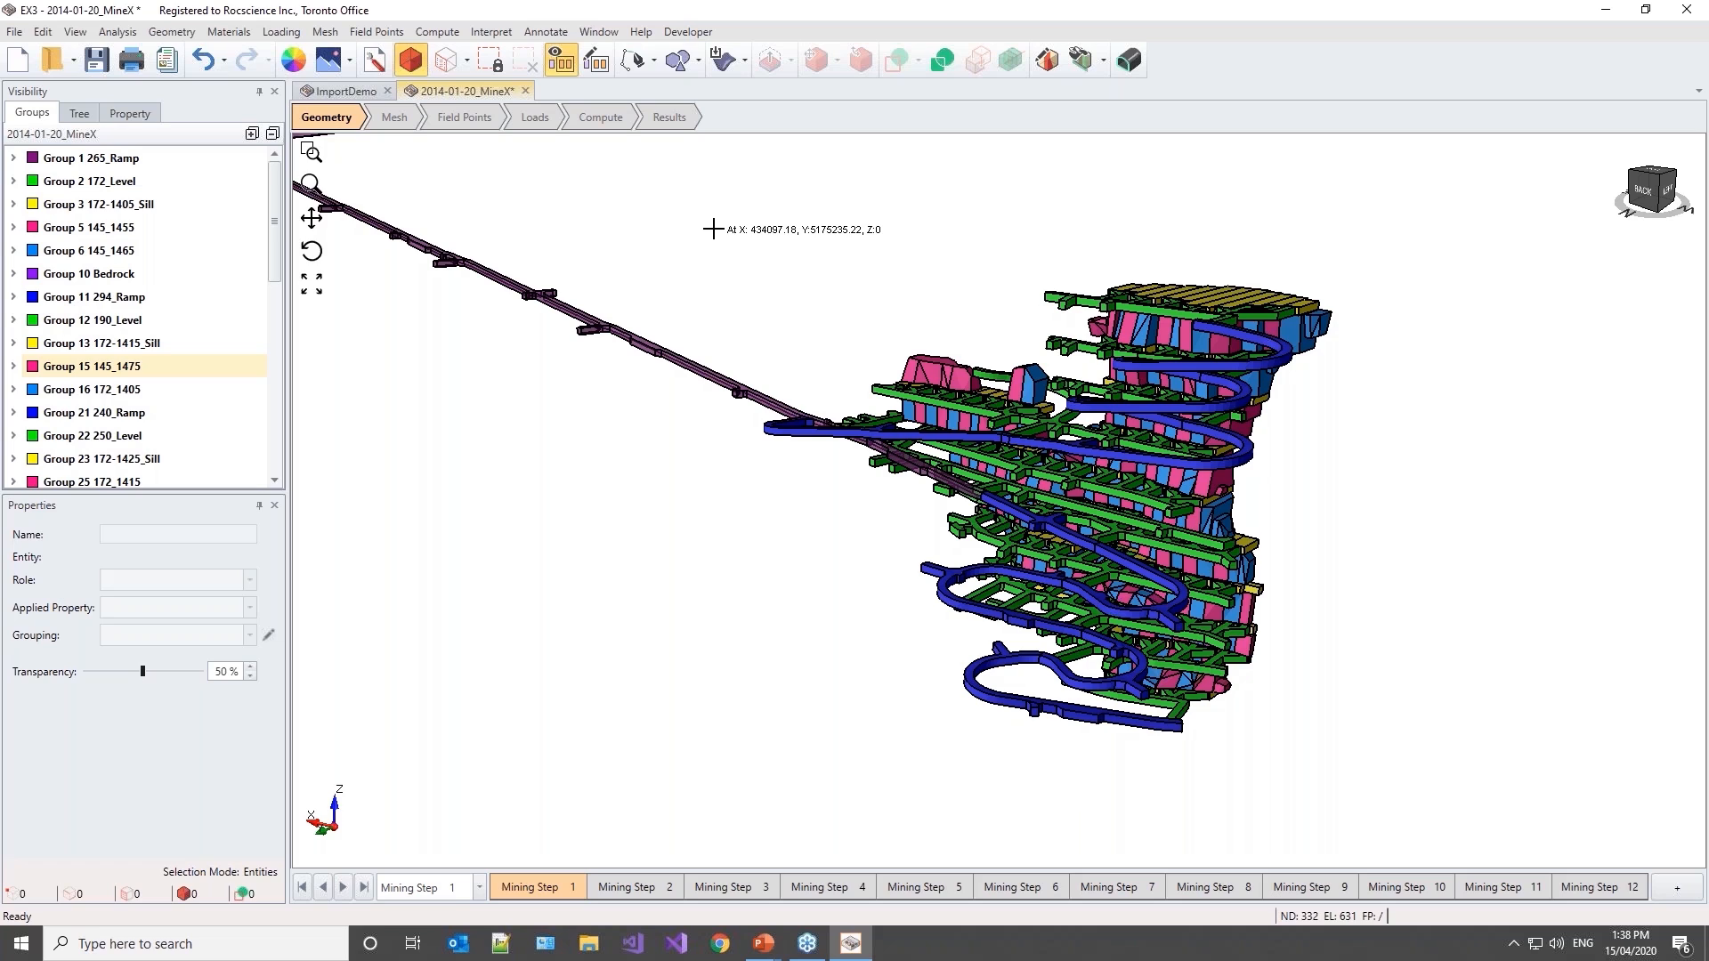
# Step: Turn off colouring by group with transparency set to 100%, and check the applied property of the 1 265_Ramp volume
pyautogui.click(562, 60)
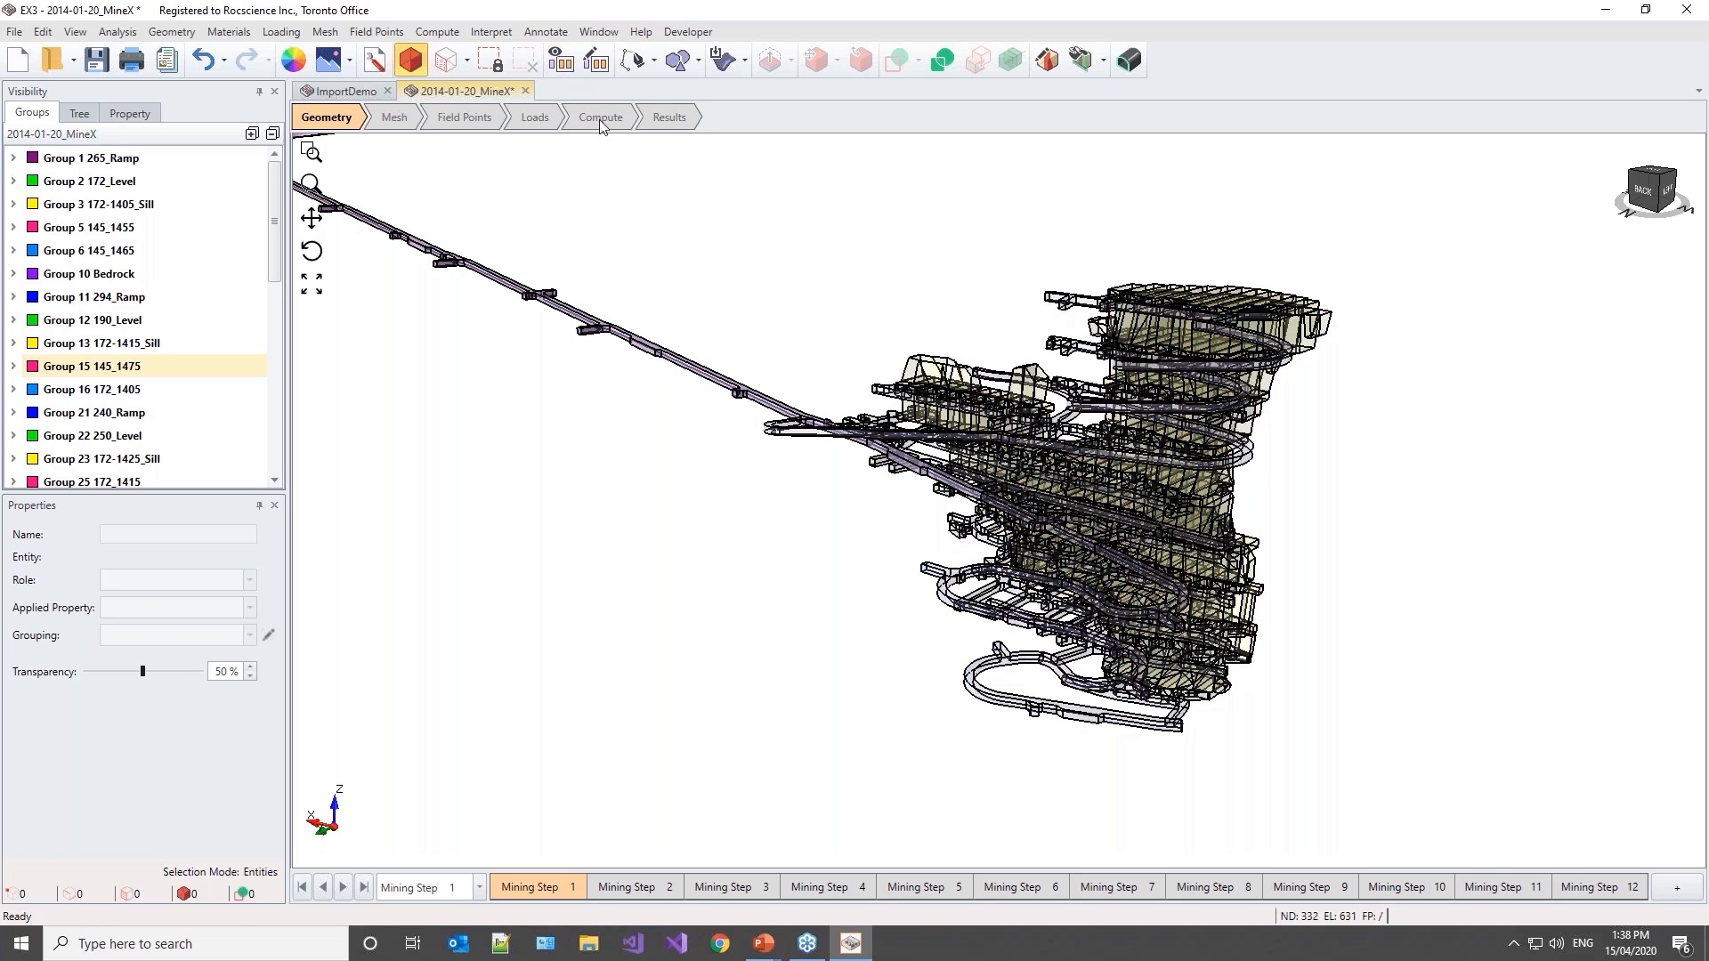
pyautogui.moveTo(142, 673); pyautogui.dragTo(210, 678)
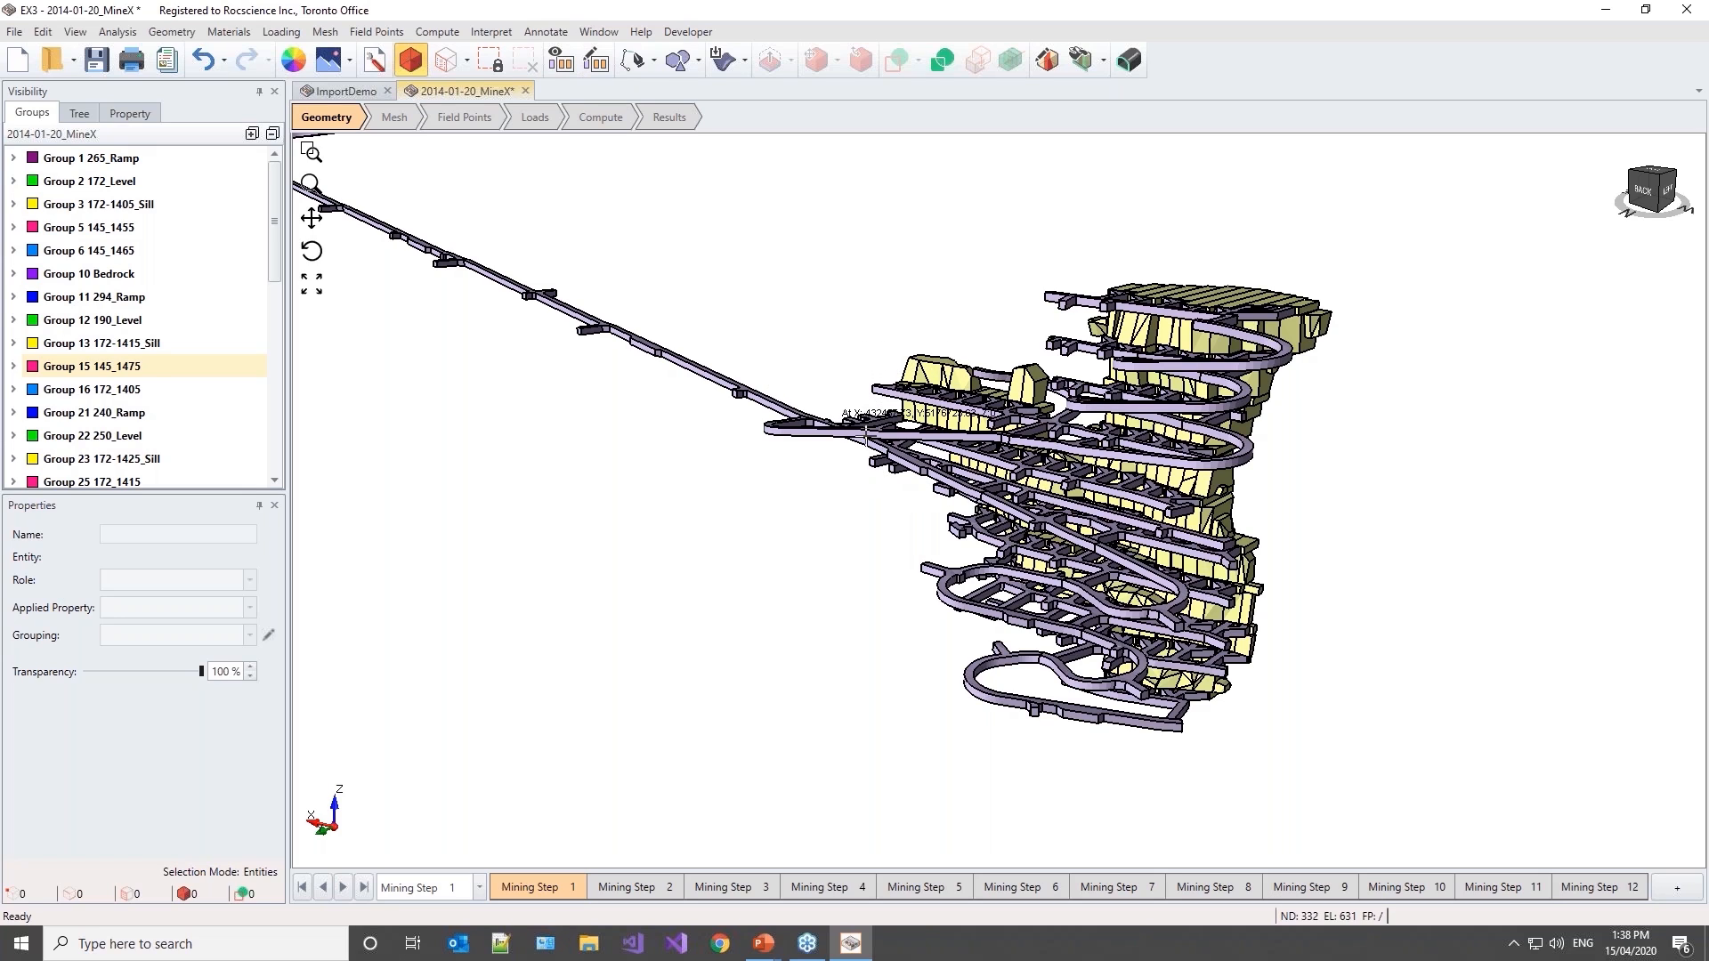
pyautogui.click(788, 411)
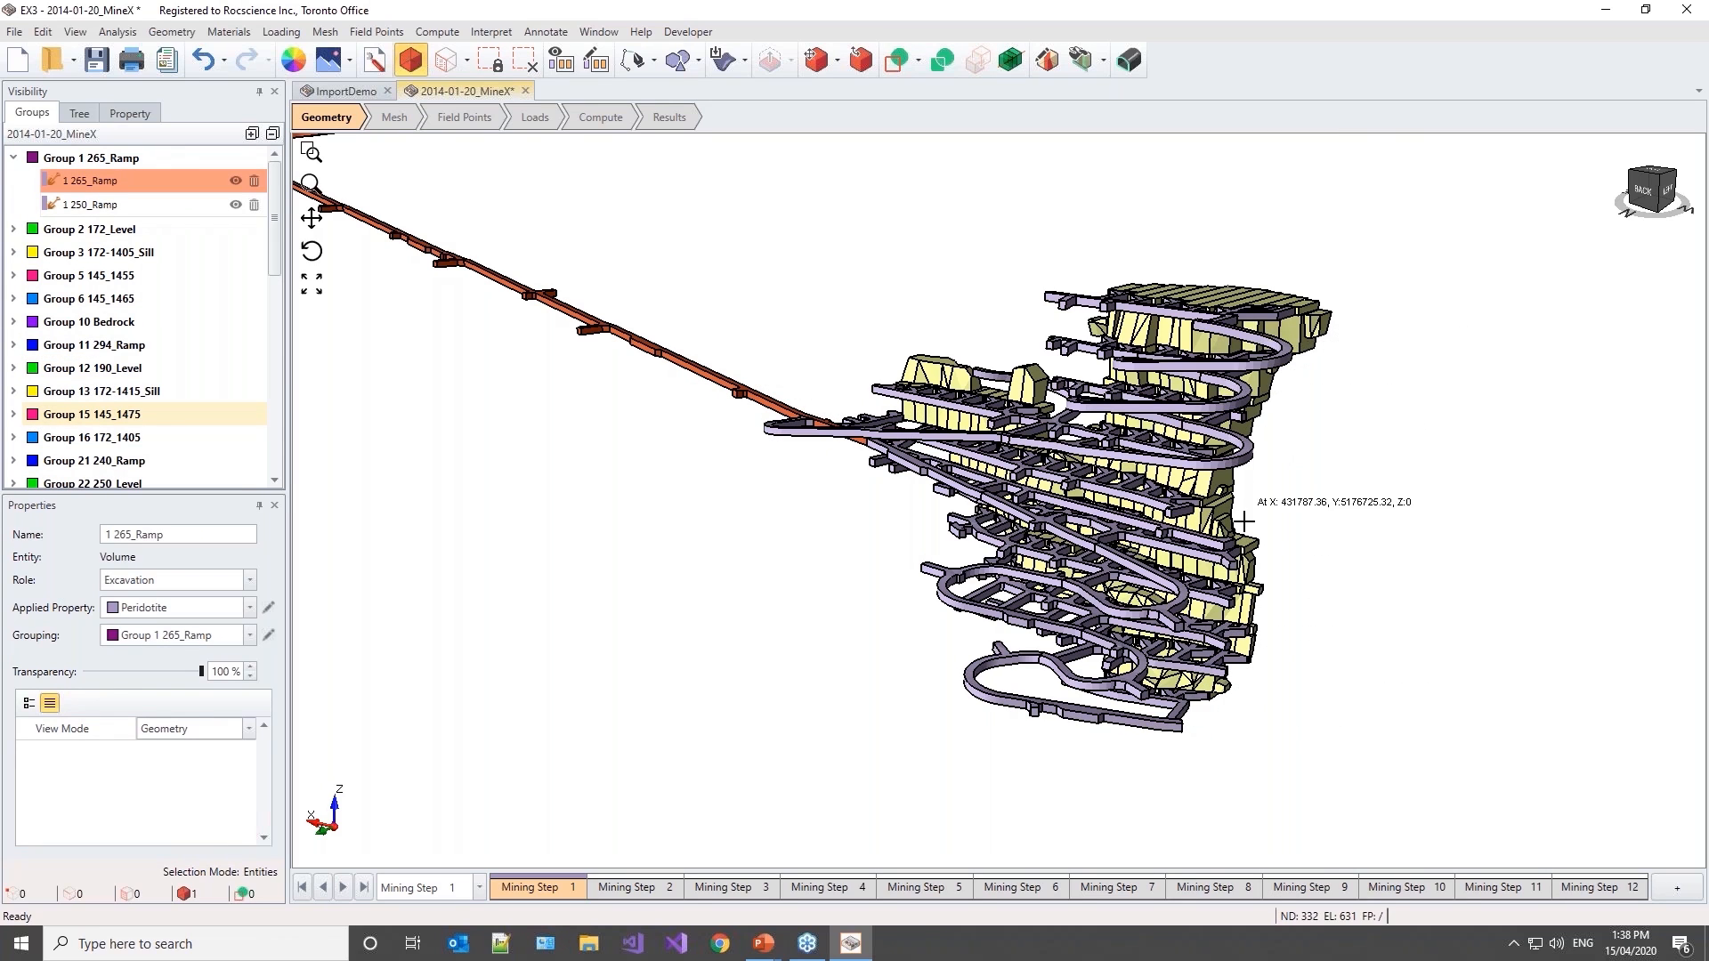
pyautogui.press('Escape')
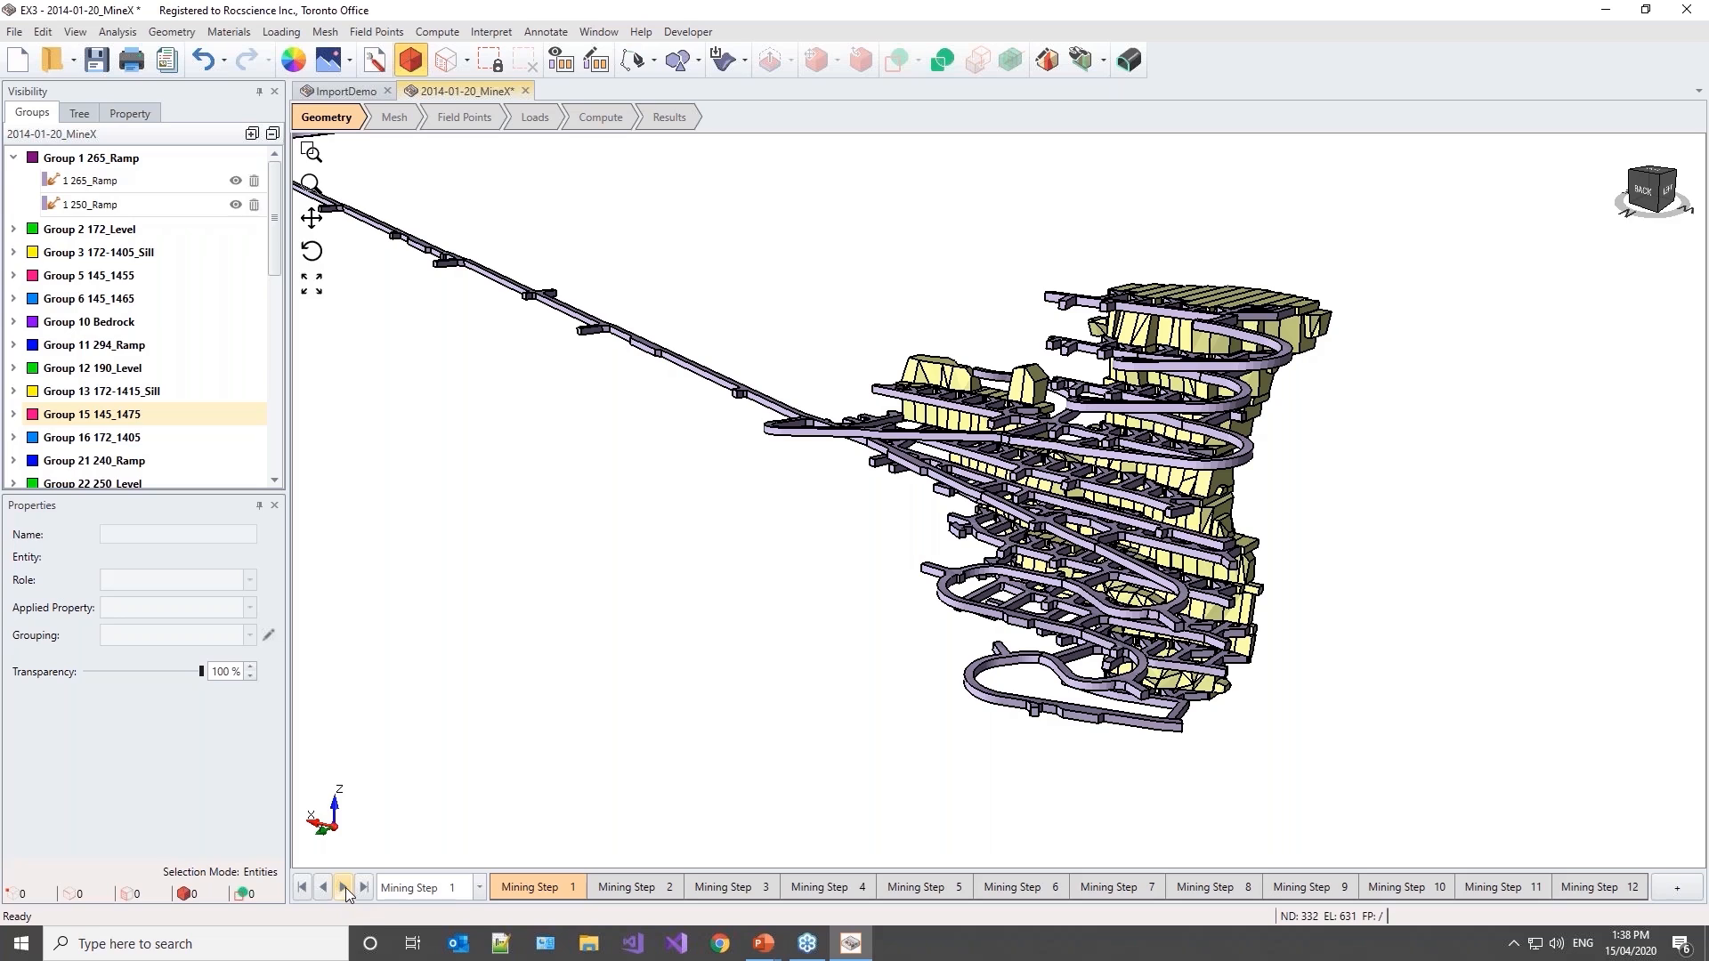
# Step: Advance through the stages from Mining Step 1 to Mining Step 12 to examine the excavation sequence
pyautogui.click(344, 887)
pyautogui.click(343, 886)
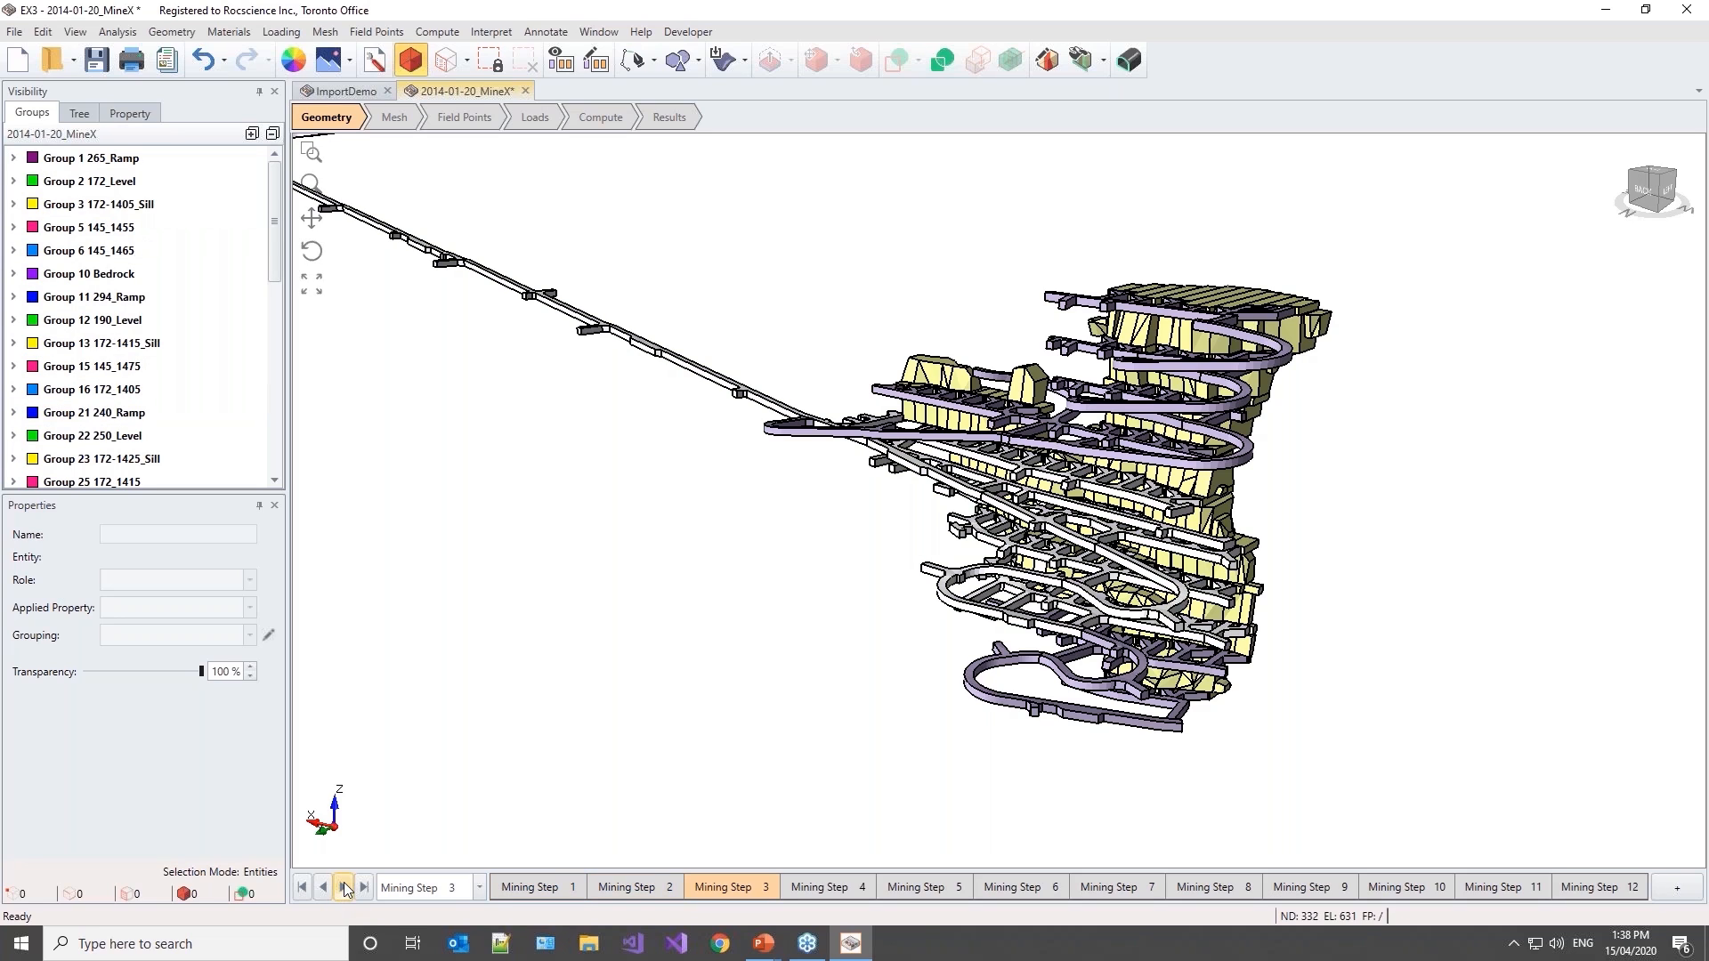
pyautogui.click(343, 886)
pyautogui.click(344, 886)
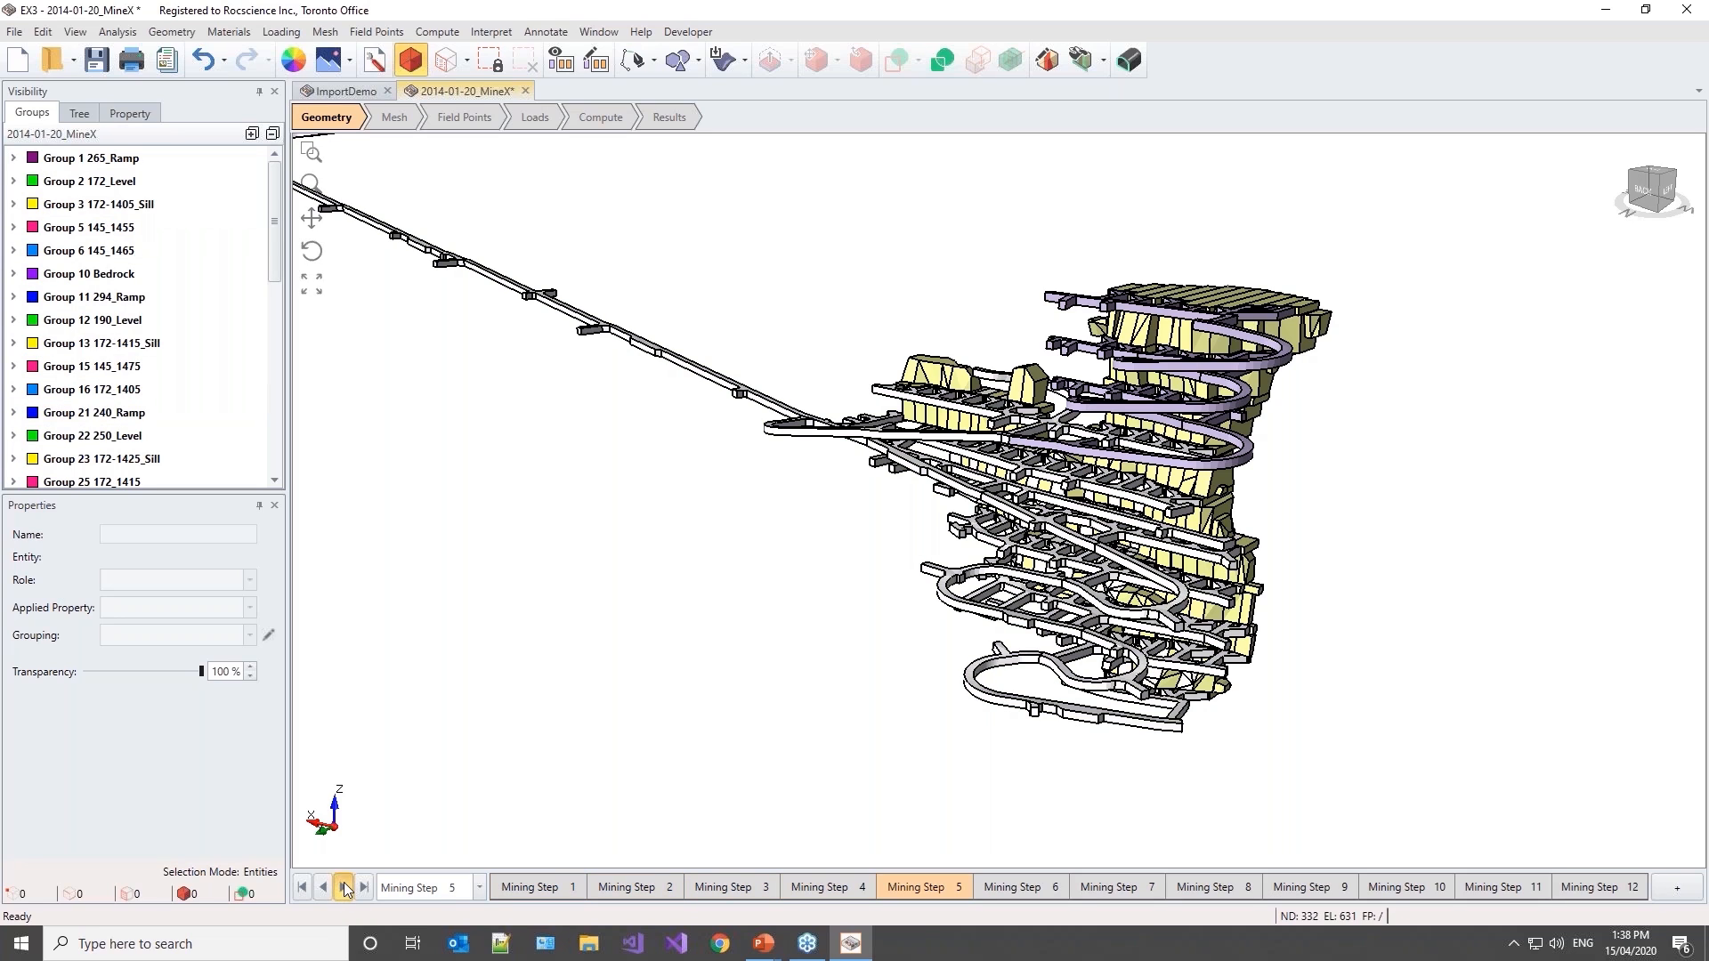
pyautogui.click(344, 886)
pyautogui.click(343, 886)
pyautogui.click(343, 886)
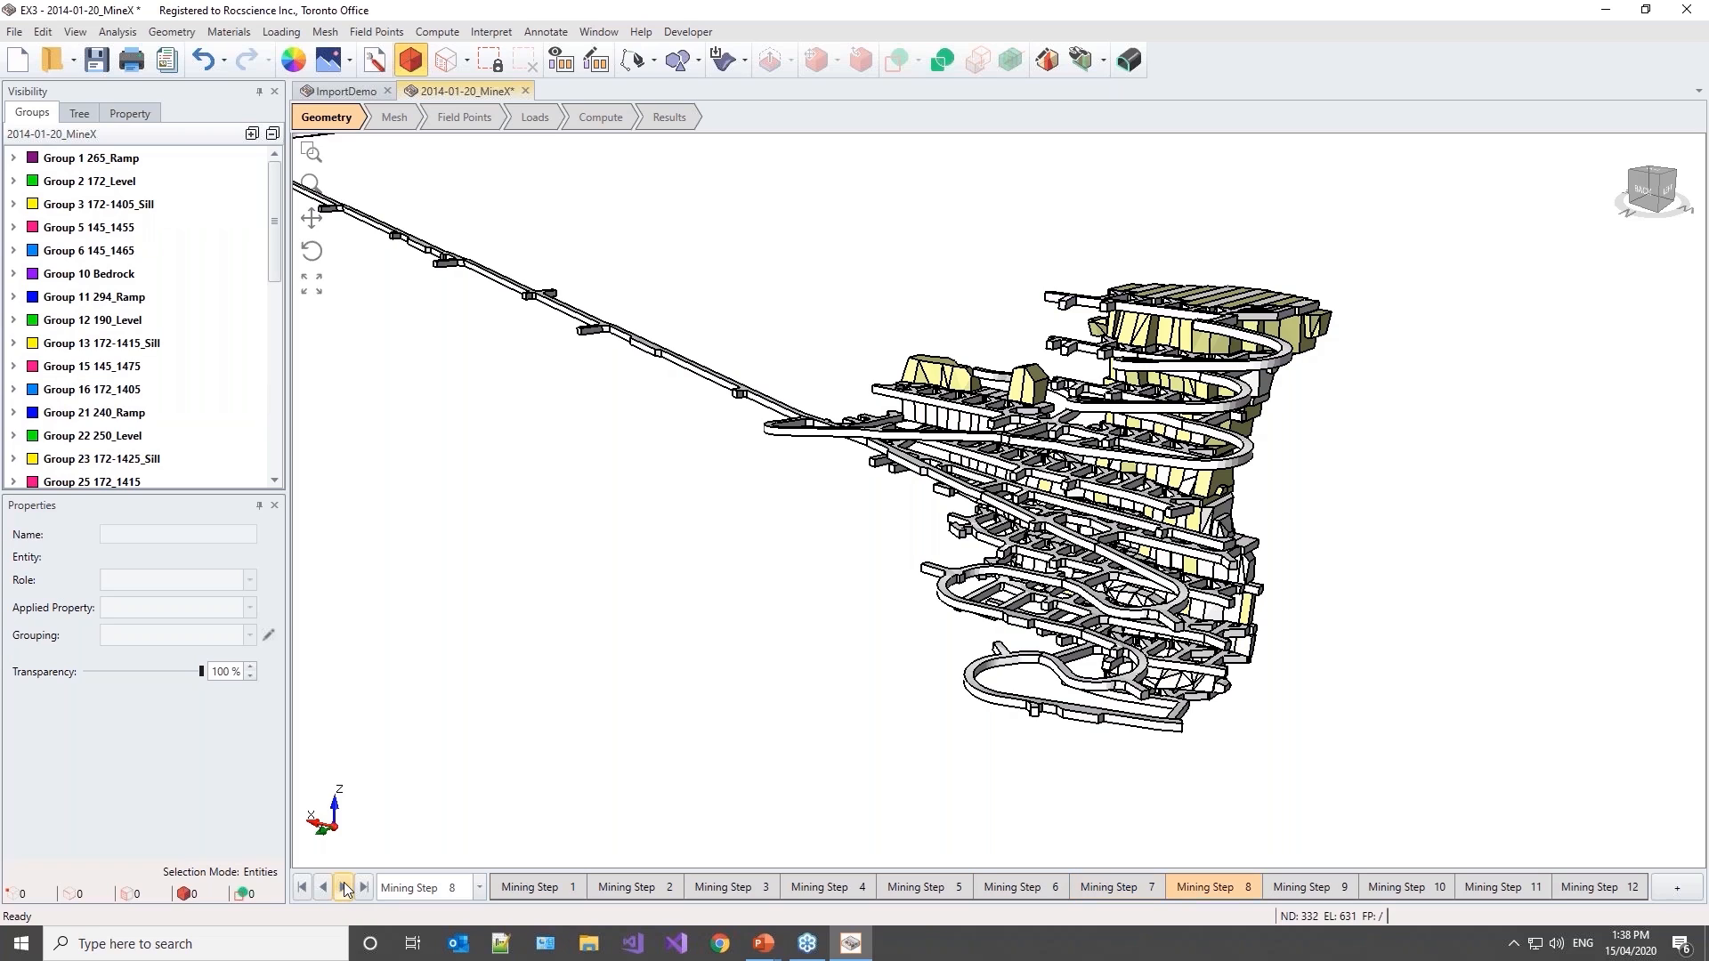
pyautogui.click(344, 886)
pyautogui.click(343, 885)
pyautogui.click(344, 886)
pyautogui.click(343, 886)
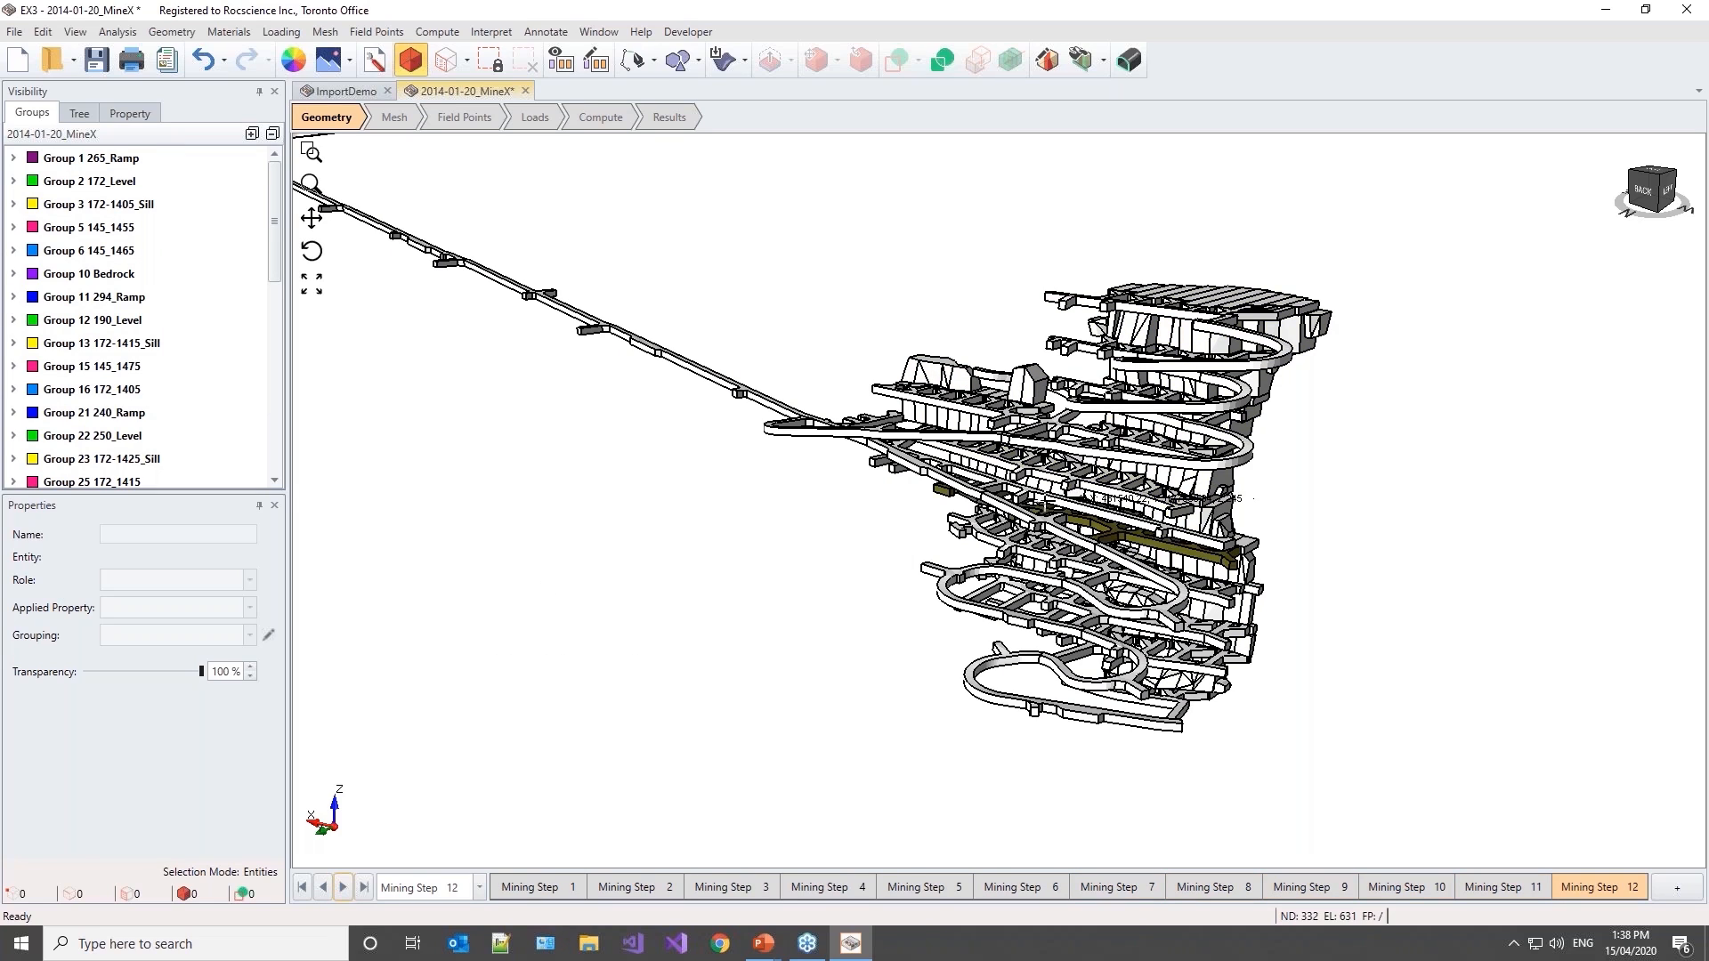
# Step: Switch to the demo slides, advance past the Map3D slide, and open the remote desktop session for the Examine3D demo
pyautogui.hotkey('alt', 'Tab')
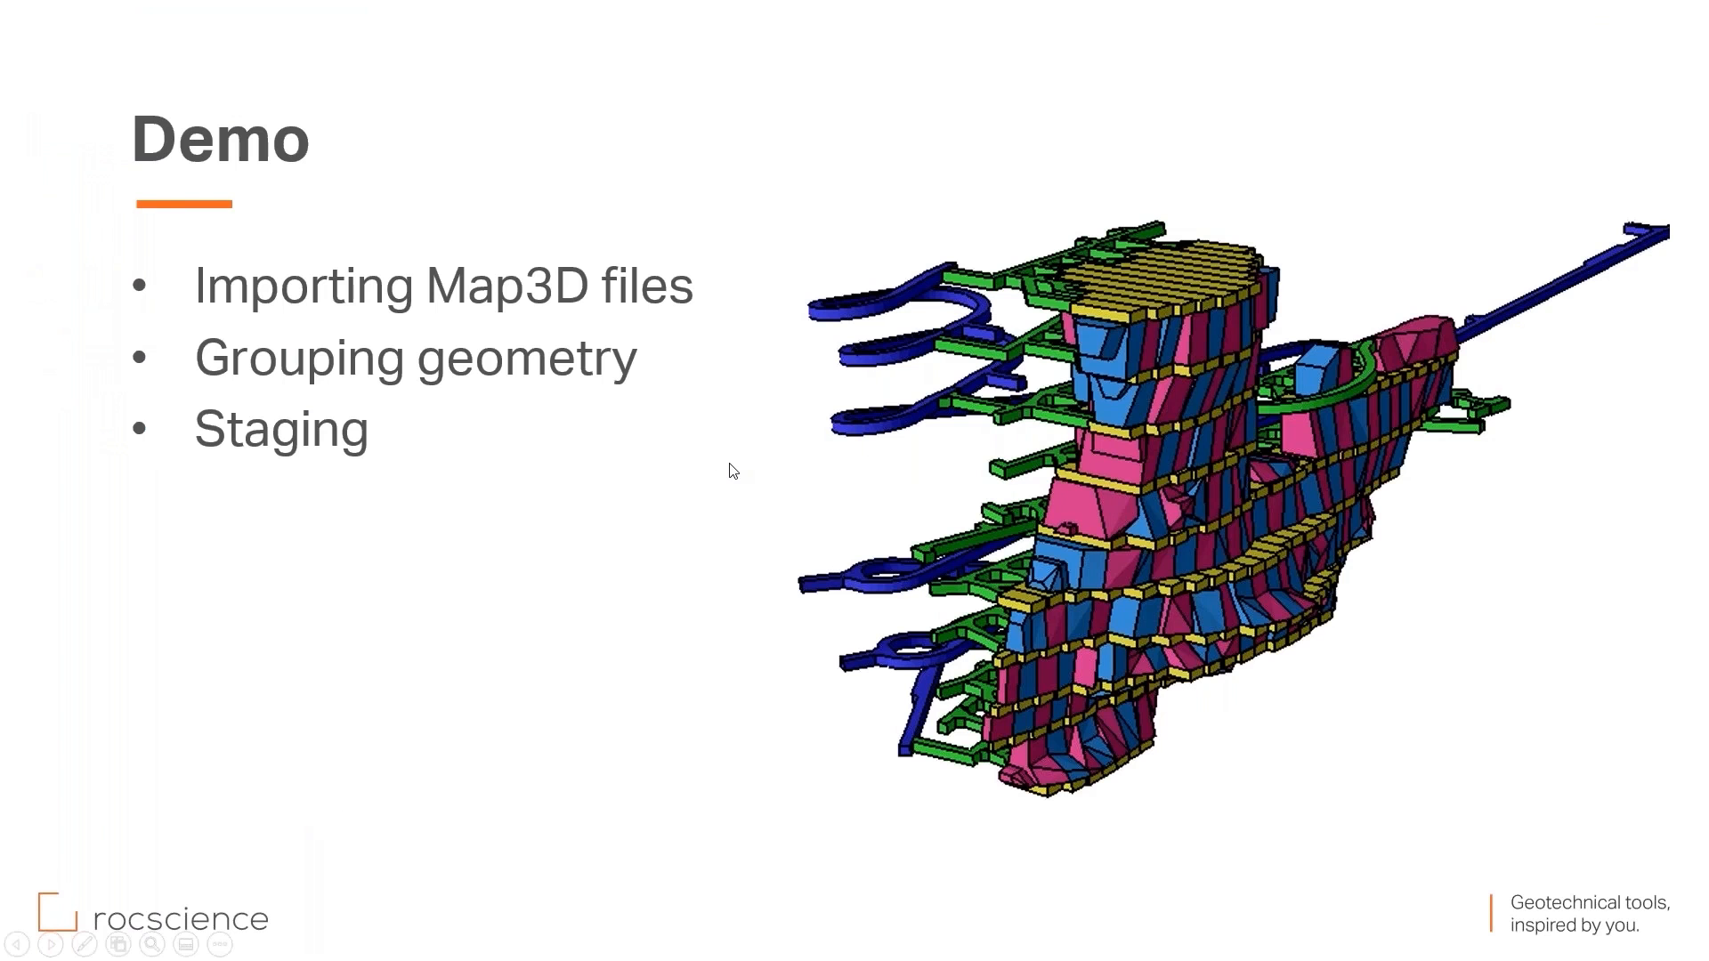
pyautogui.click(729, 463)
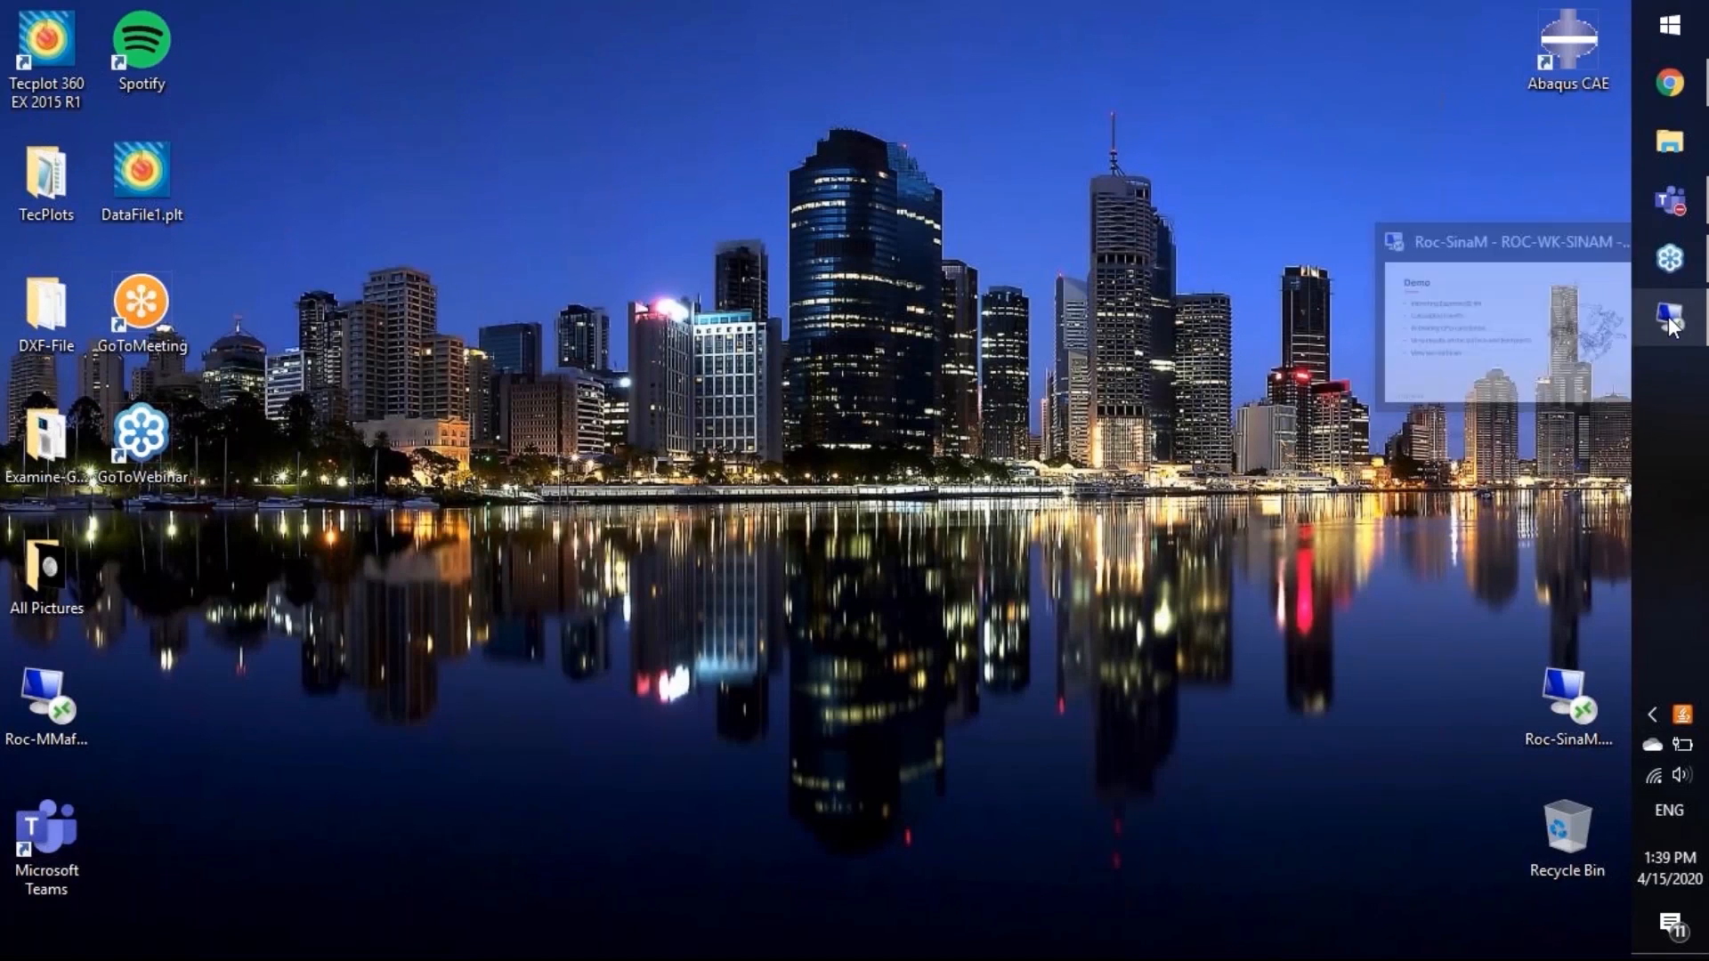
pyautogui.click(1670, 322)
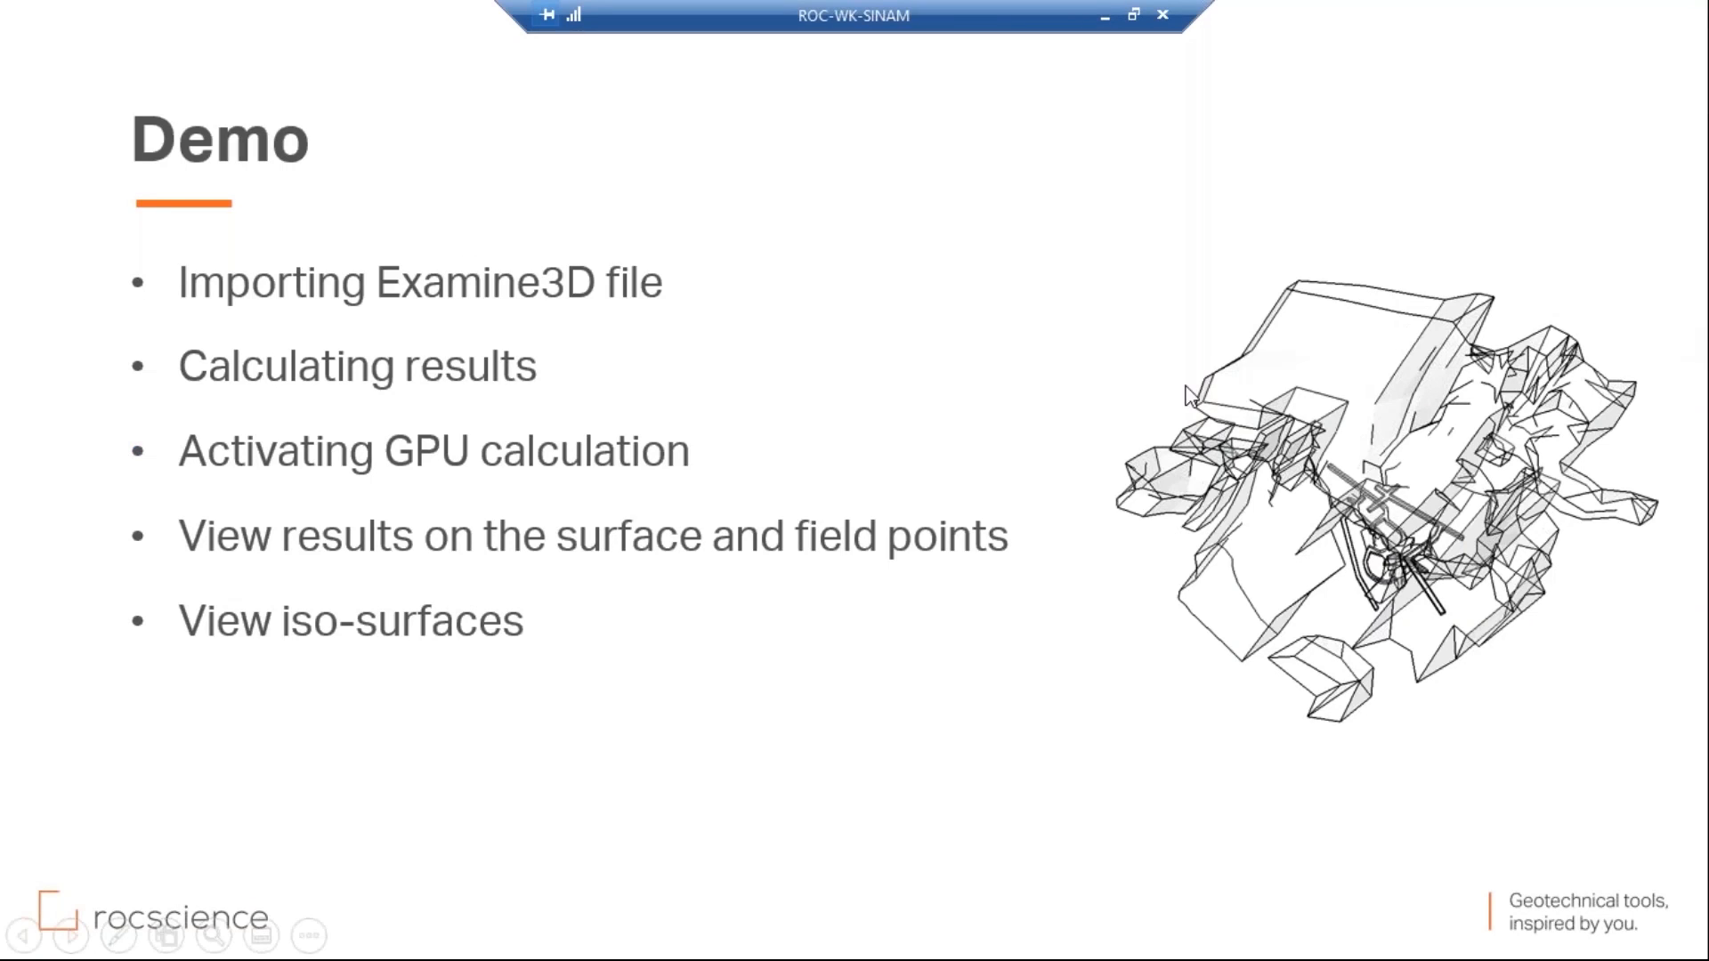
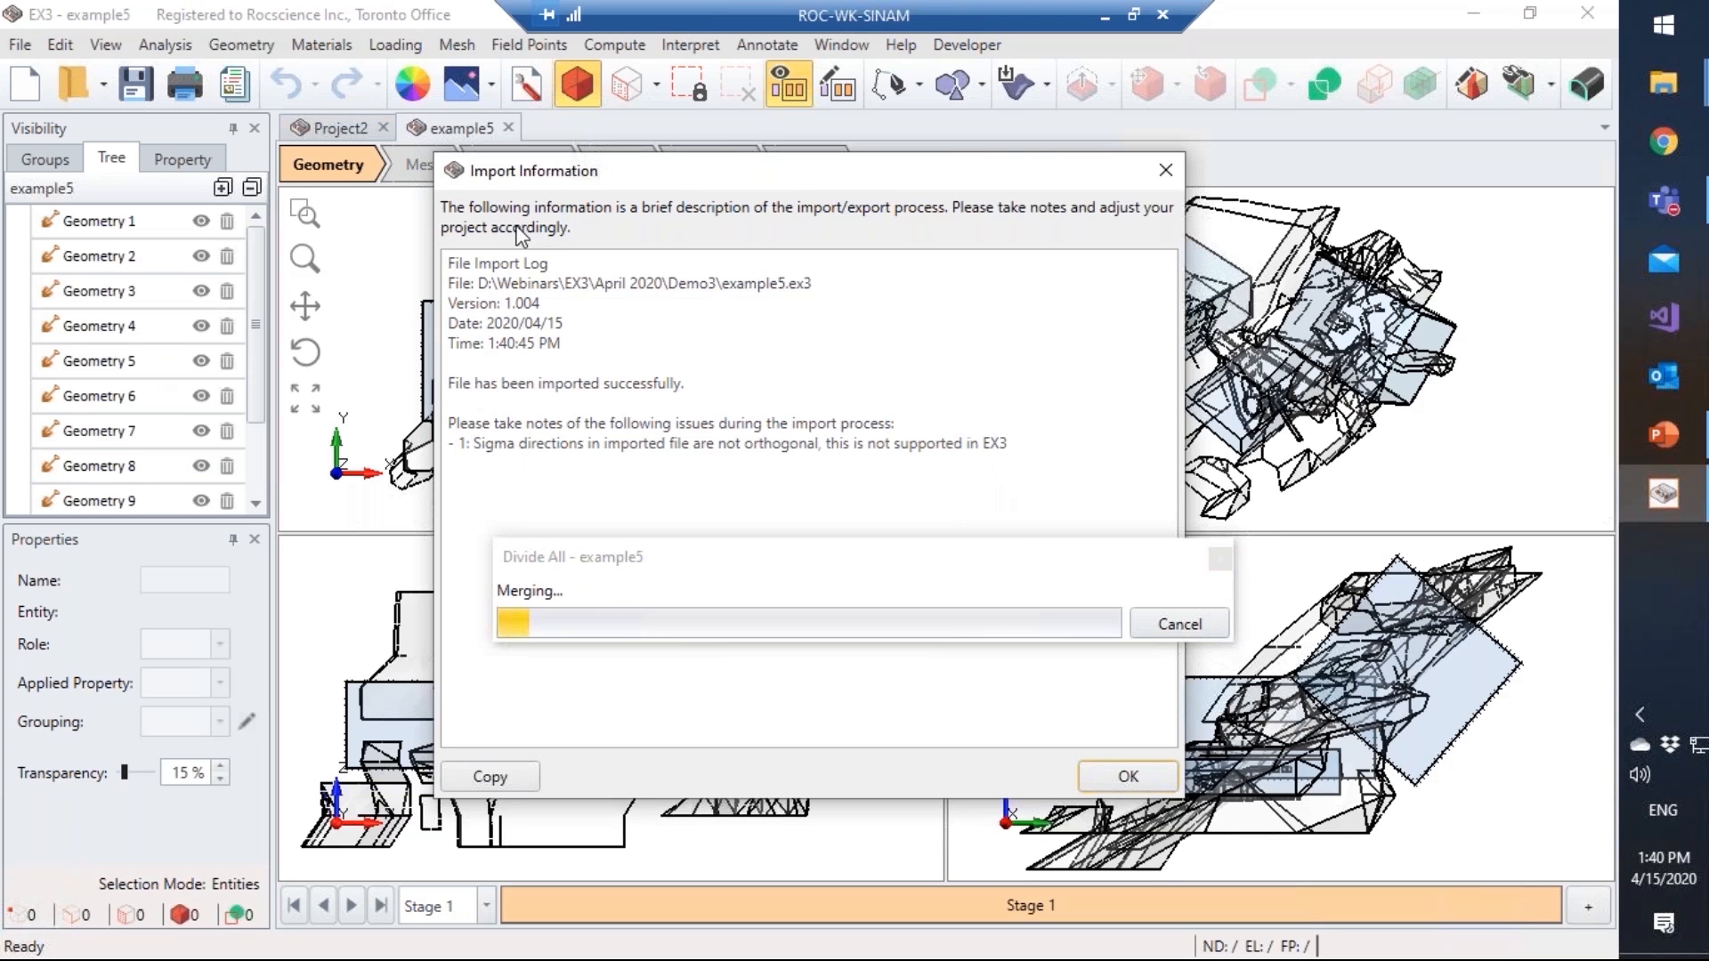
# Step: Dismiss the example5 import log, return to EX3, and mesh the divided geometry
pyautogui.click(1114, 776)
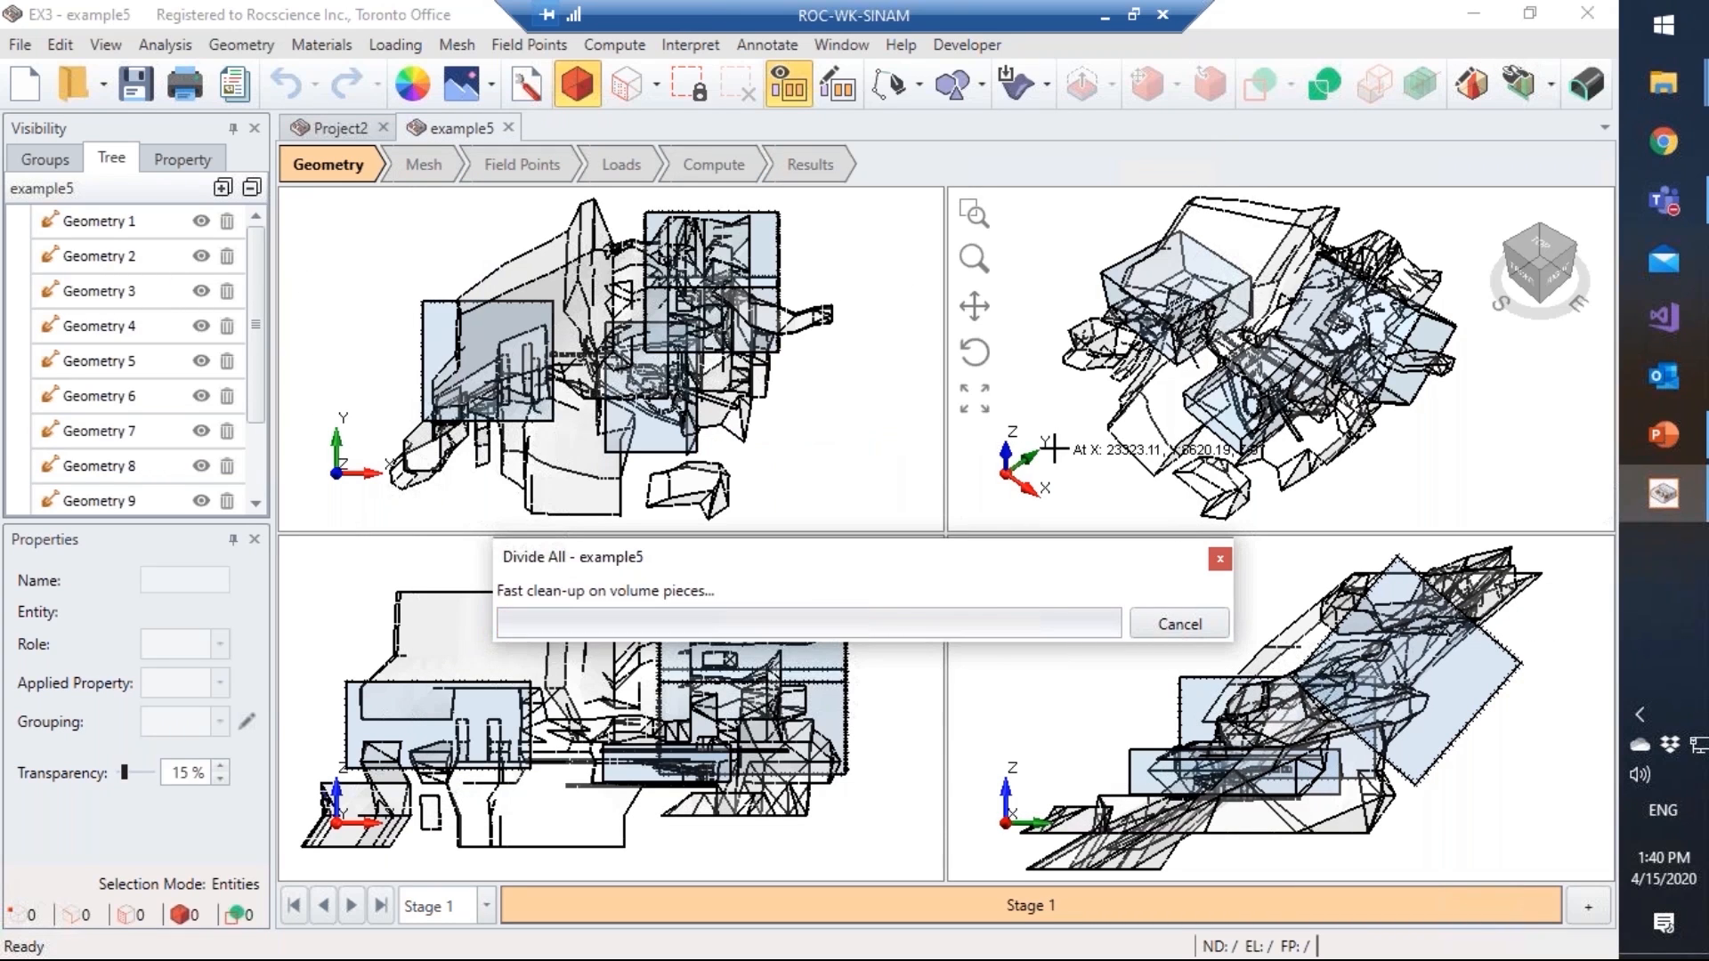
pyautogui.hotkey('alt', 'Tab')
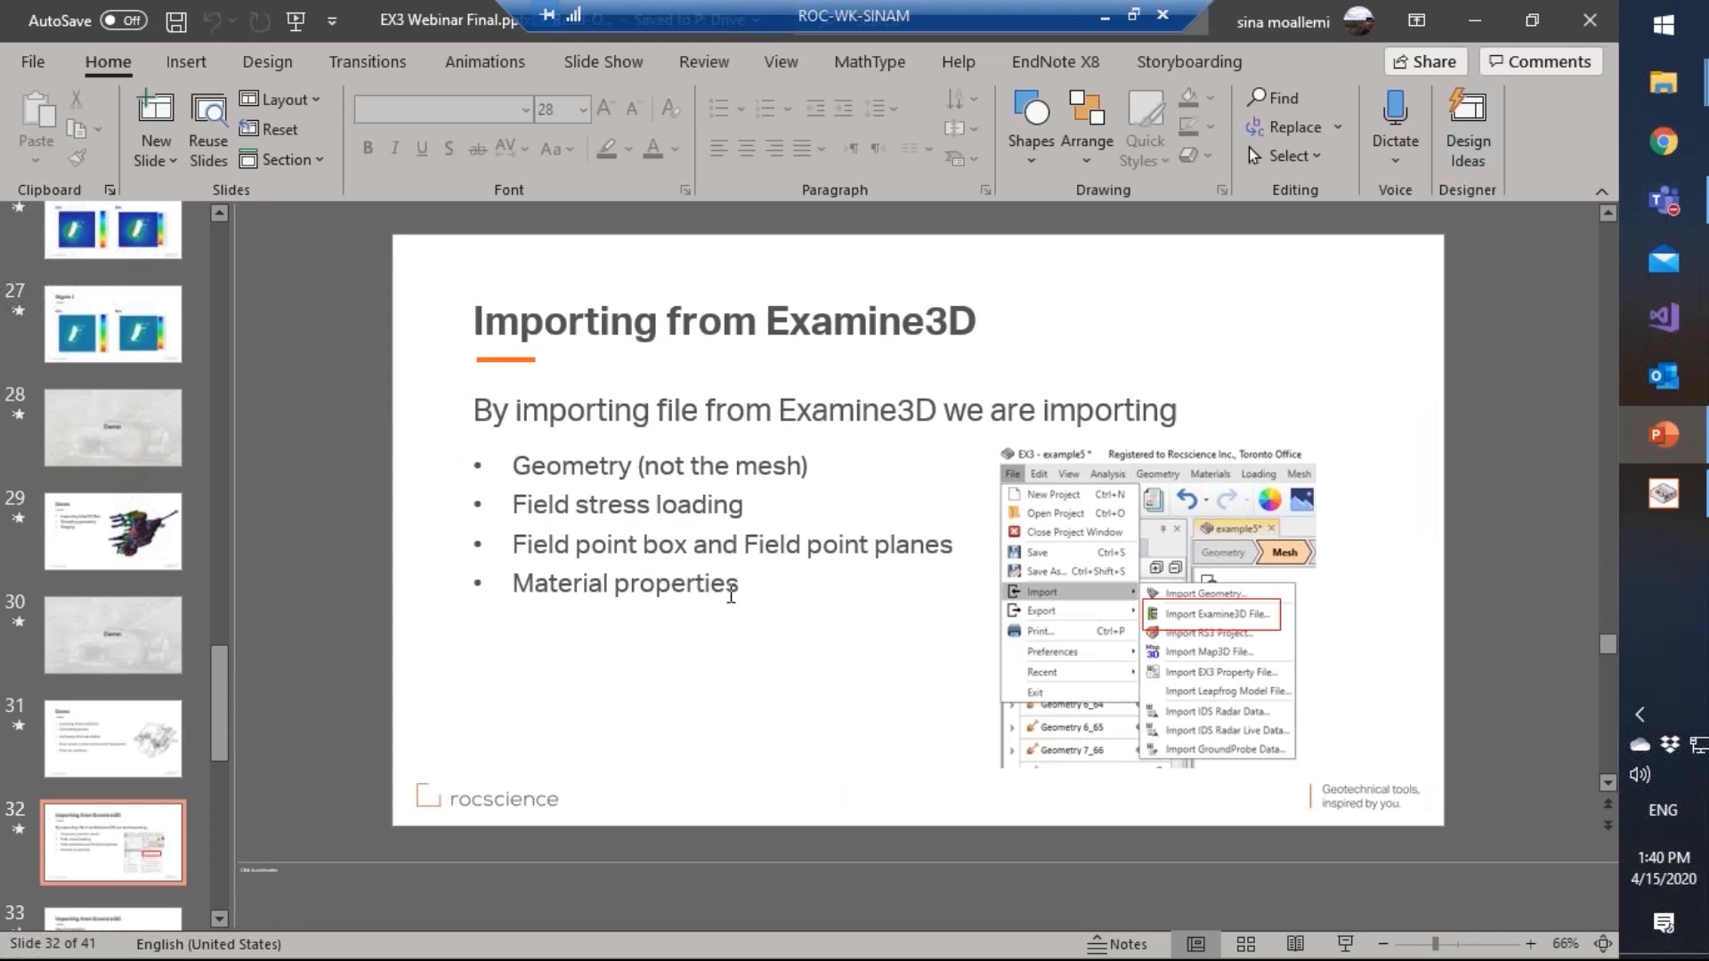
pyautogui.click(1663, 493)
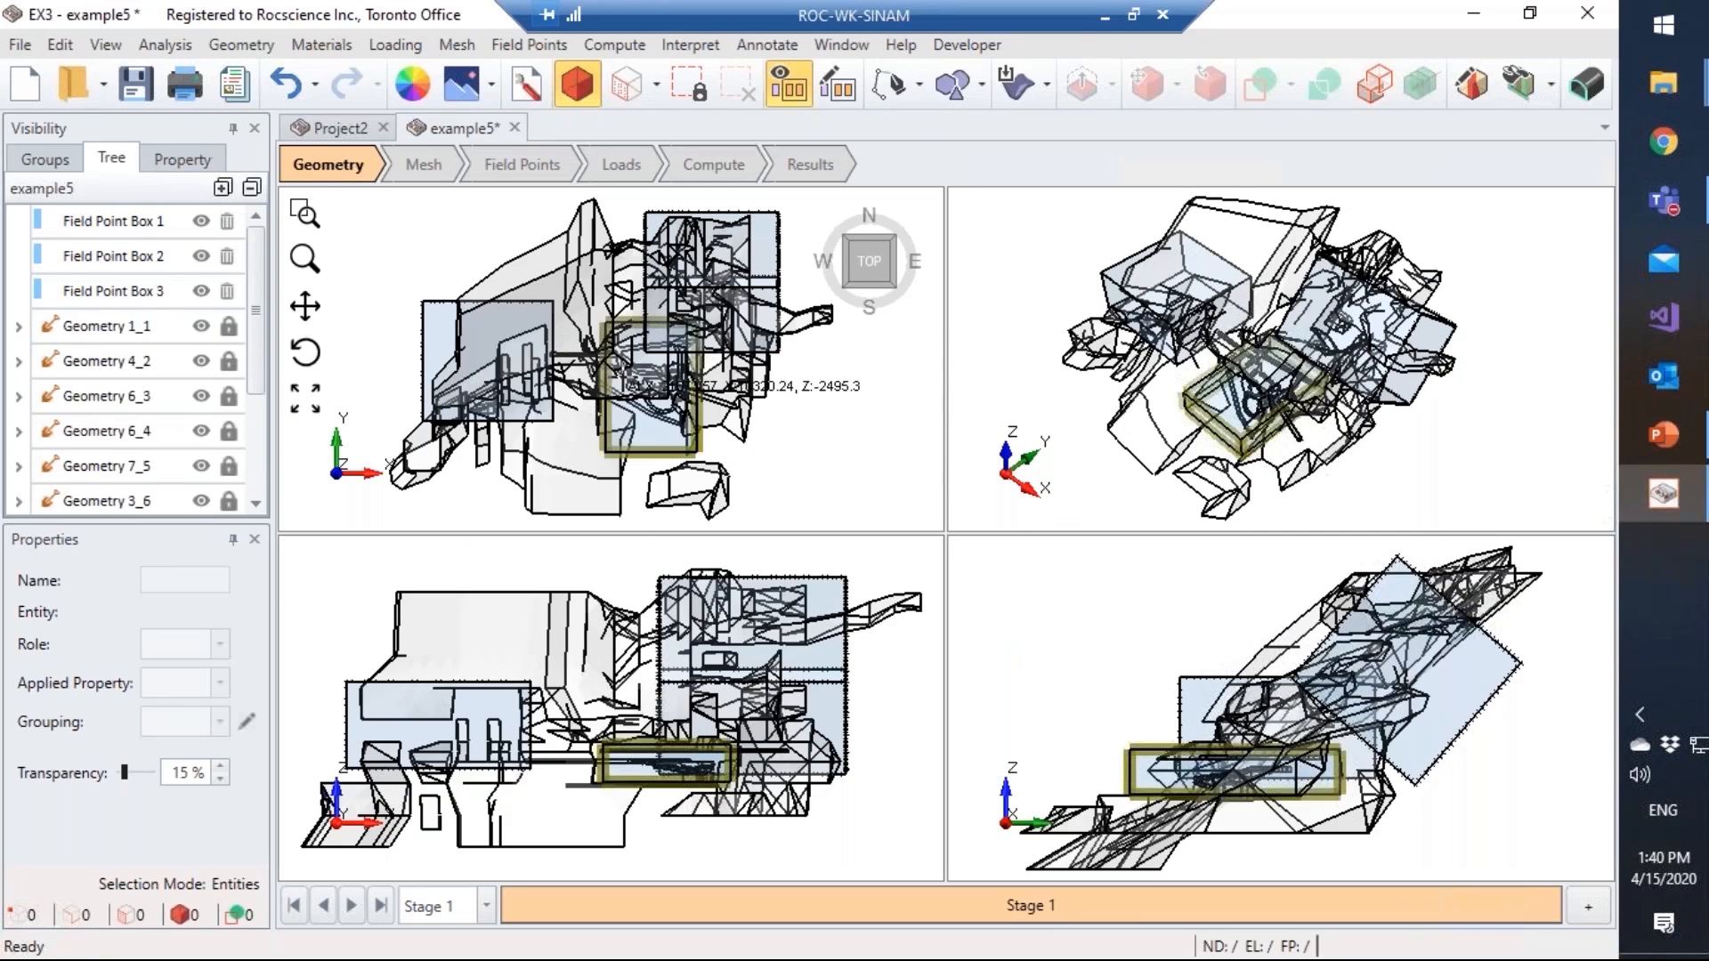
pyautogui.click(428, 165)
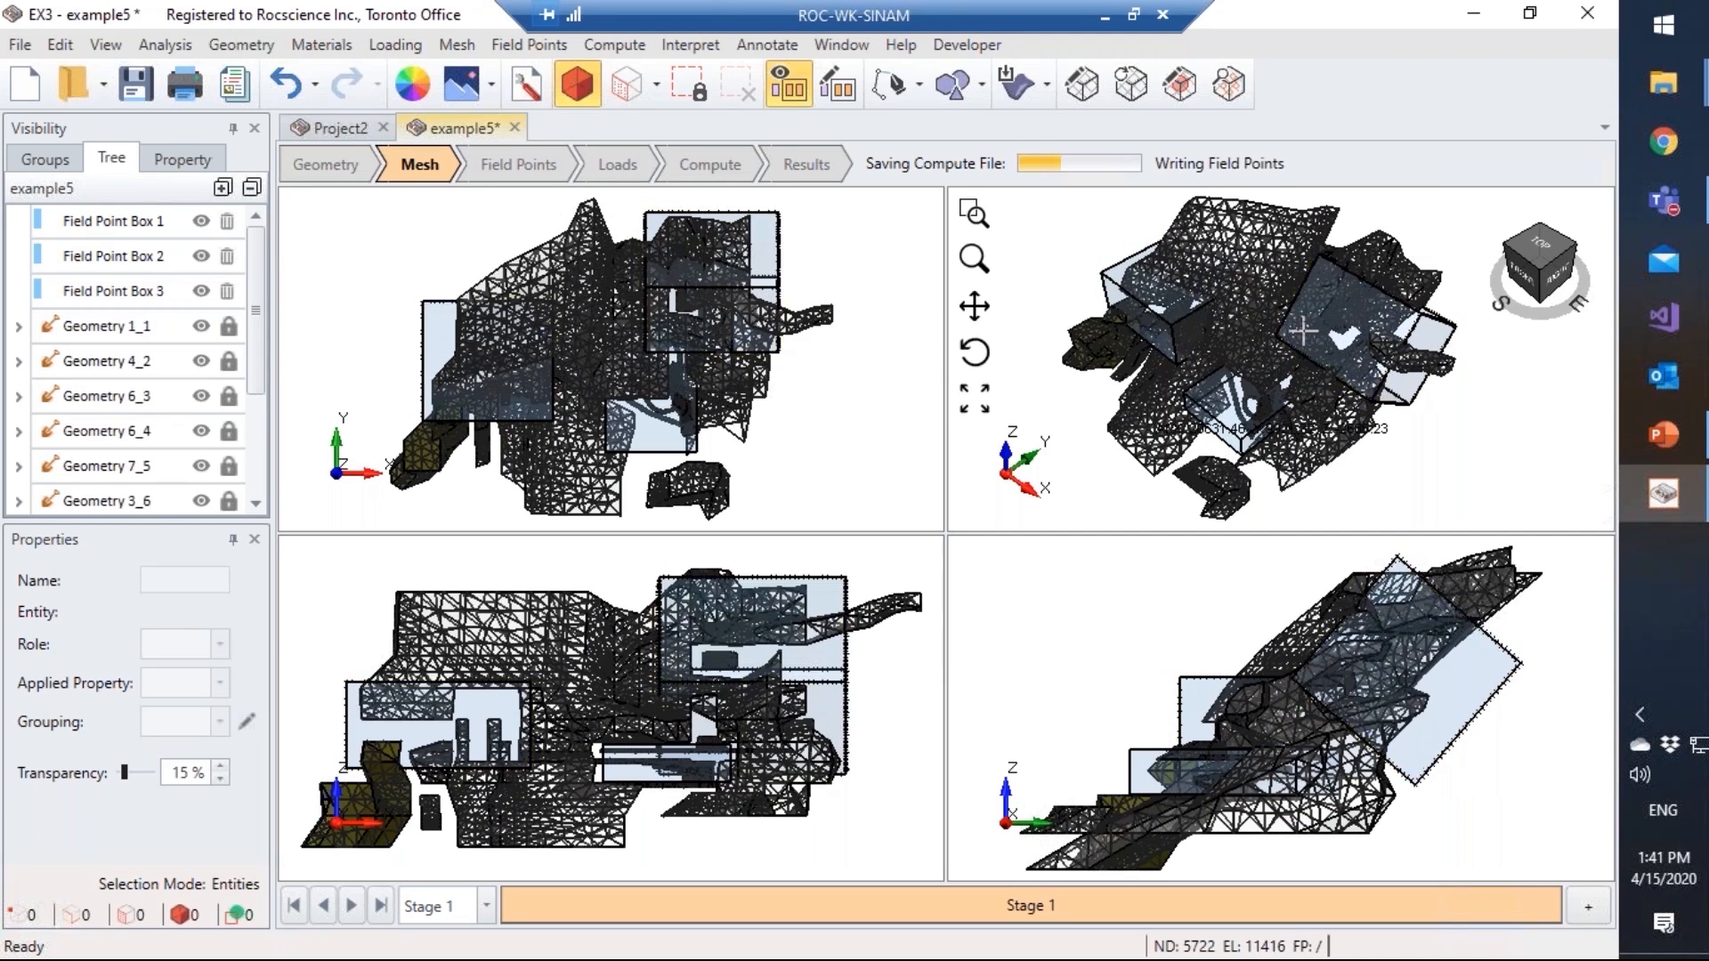
# Step: Select the imported field point boxes in the perspective view to inspect their extents, and move on to the Field Points stage
pyautogui.click(1242, 249)
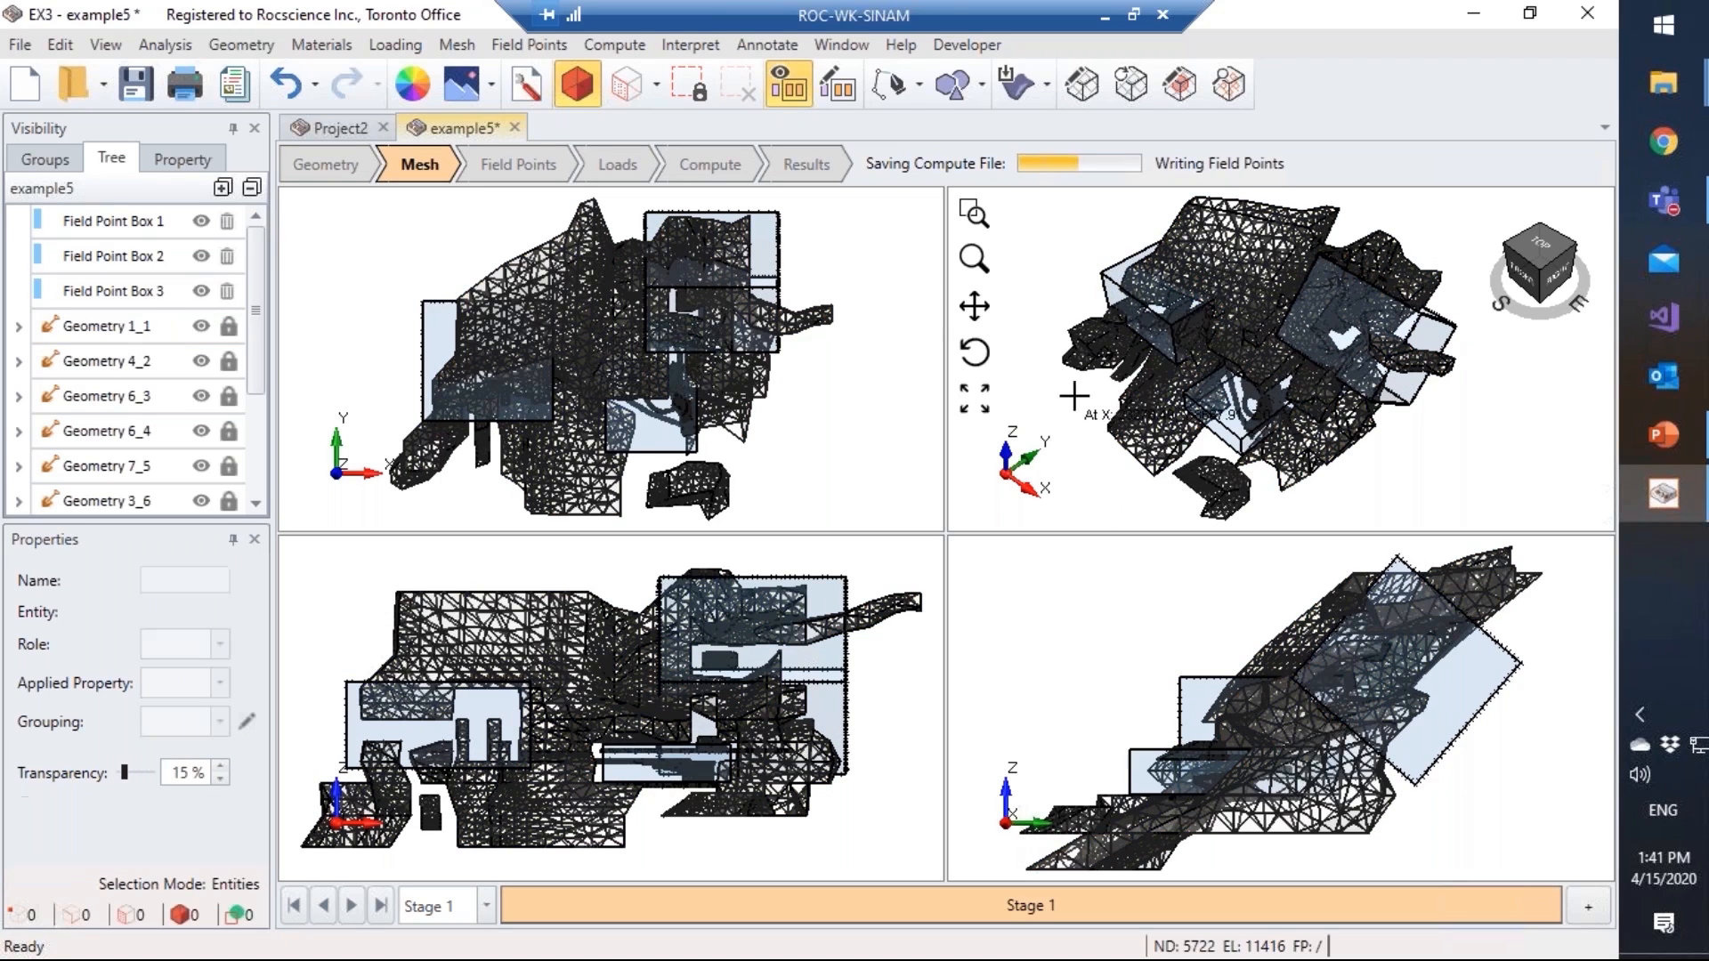
pyautogui.click(1485, 346)
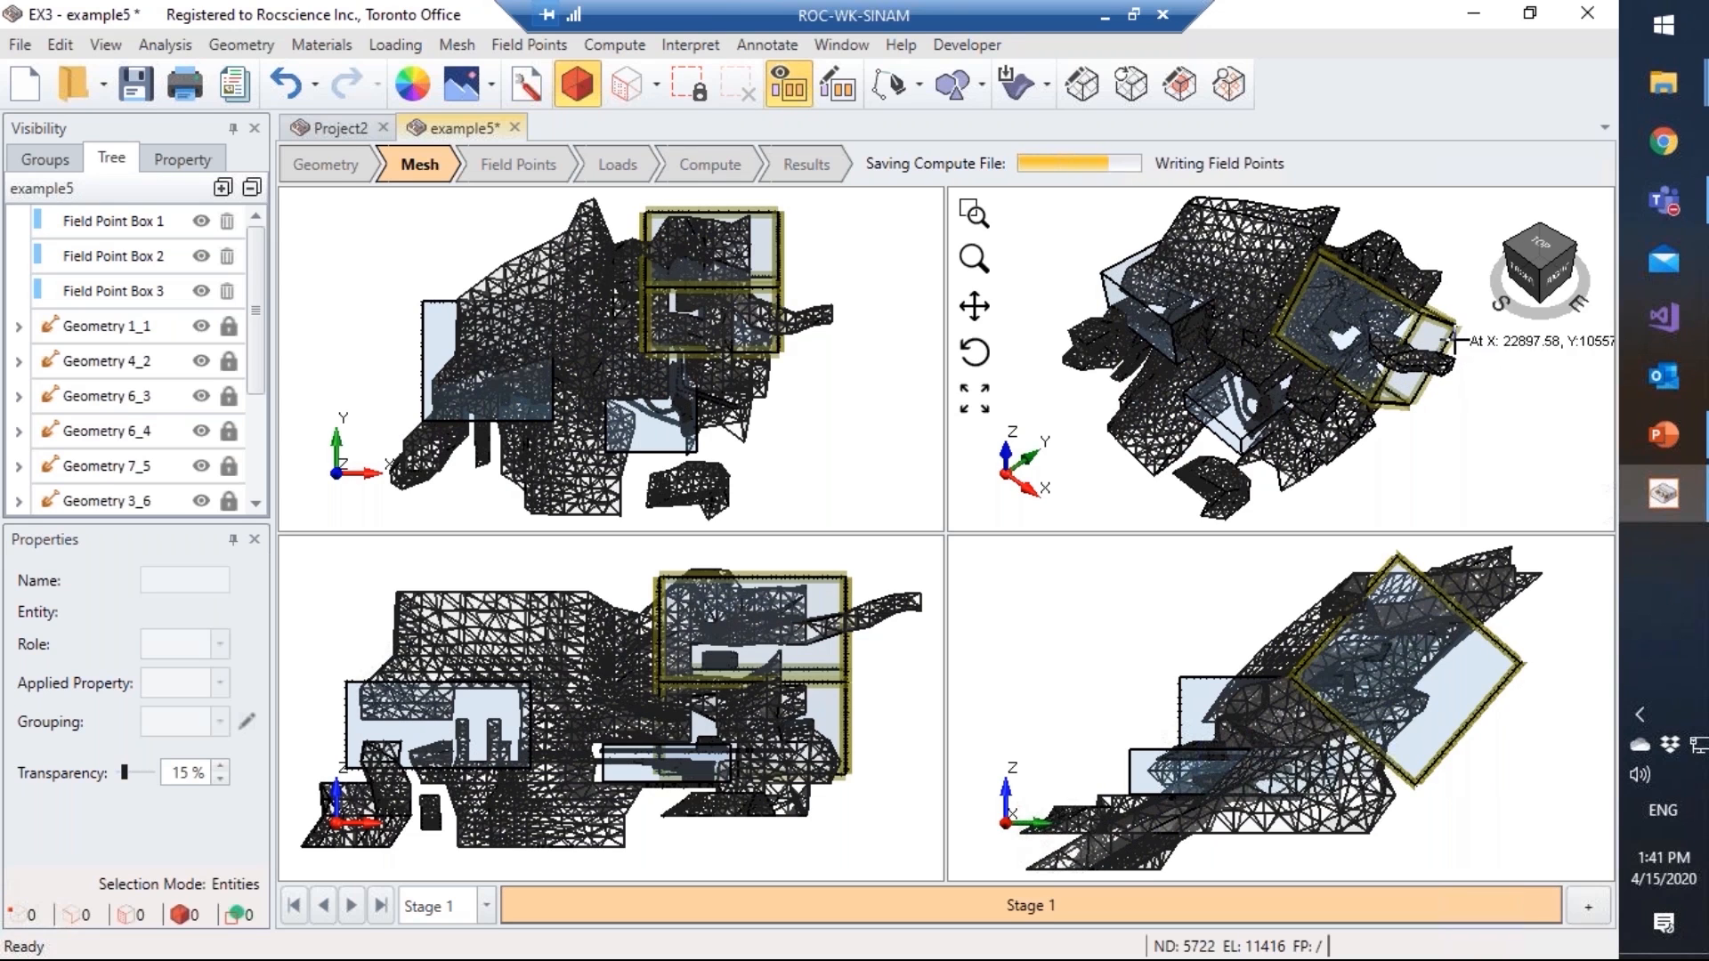
pyautogui.click(1400, 344)
pyautogui.click(1244, 407)
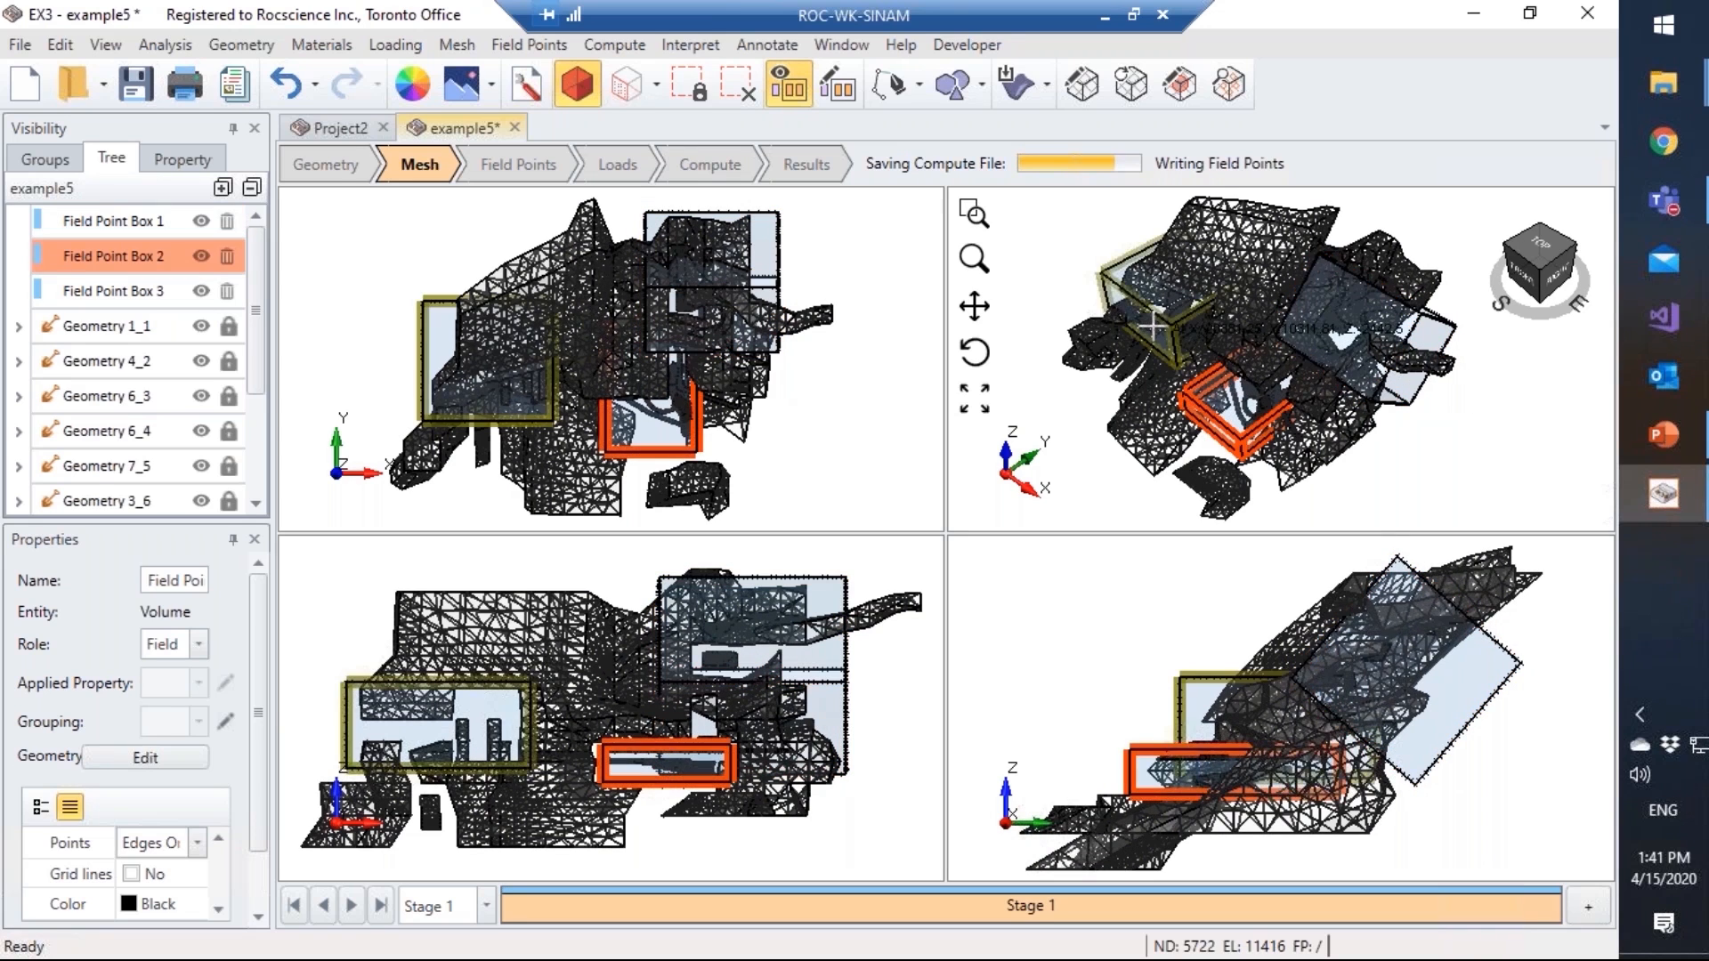
pyautogui.click(1159, 304)
pyautogui.click(1233, 420)
pyautogui.click(1326, 356)
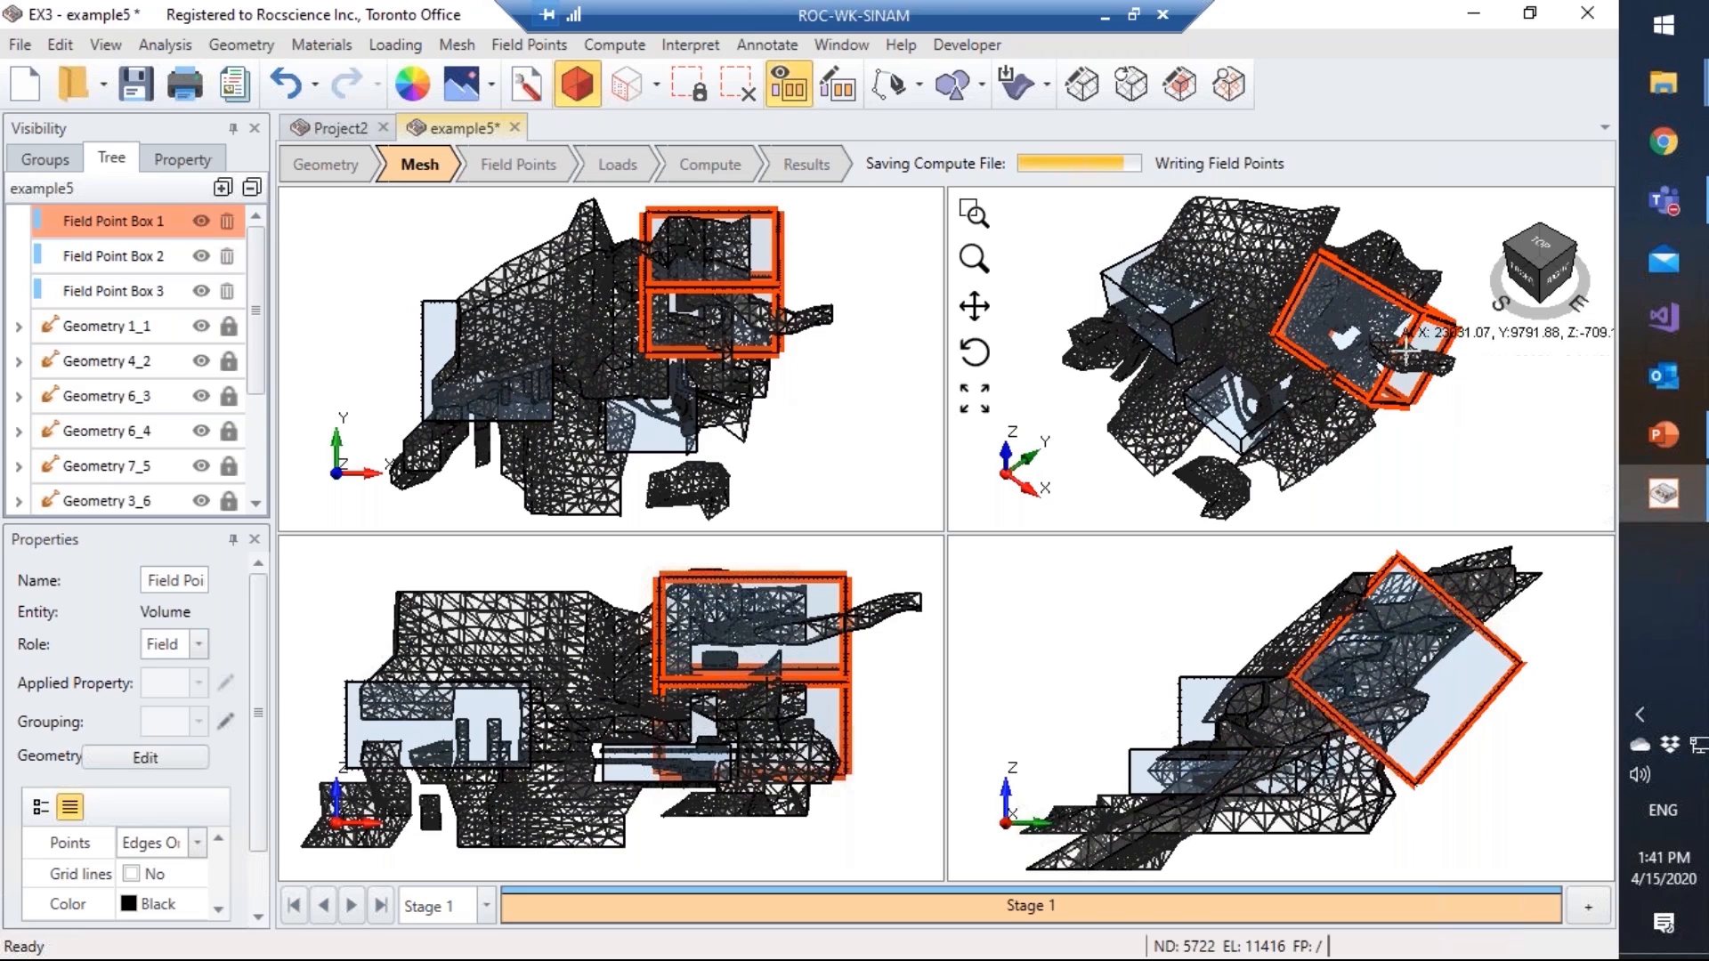
pyautogui.click(610, 198)
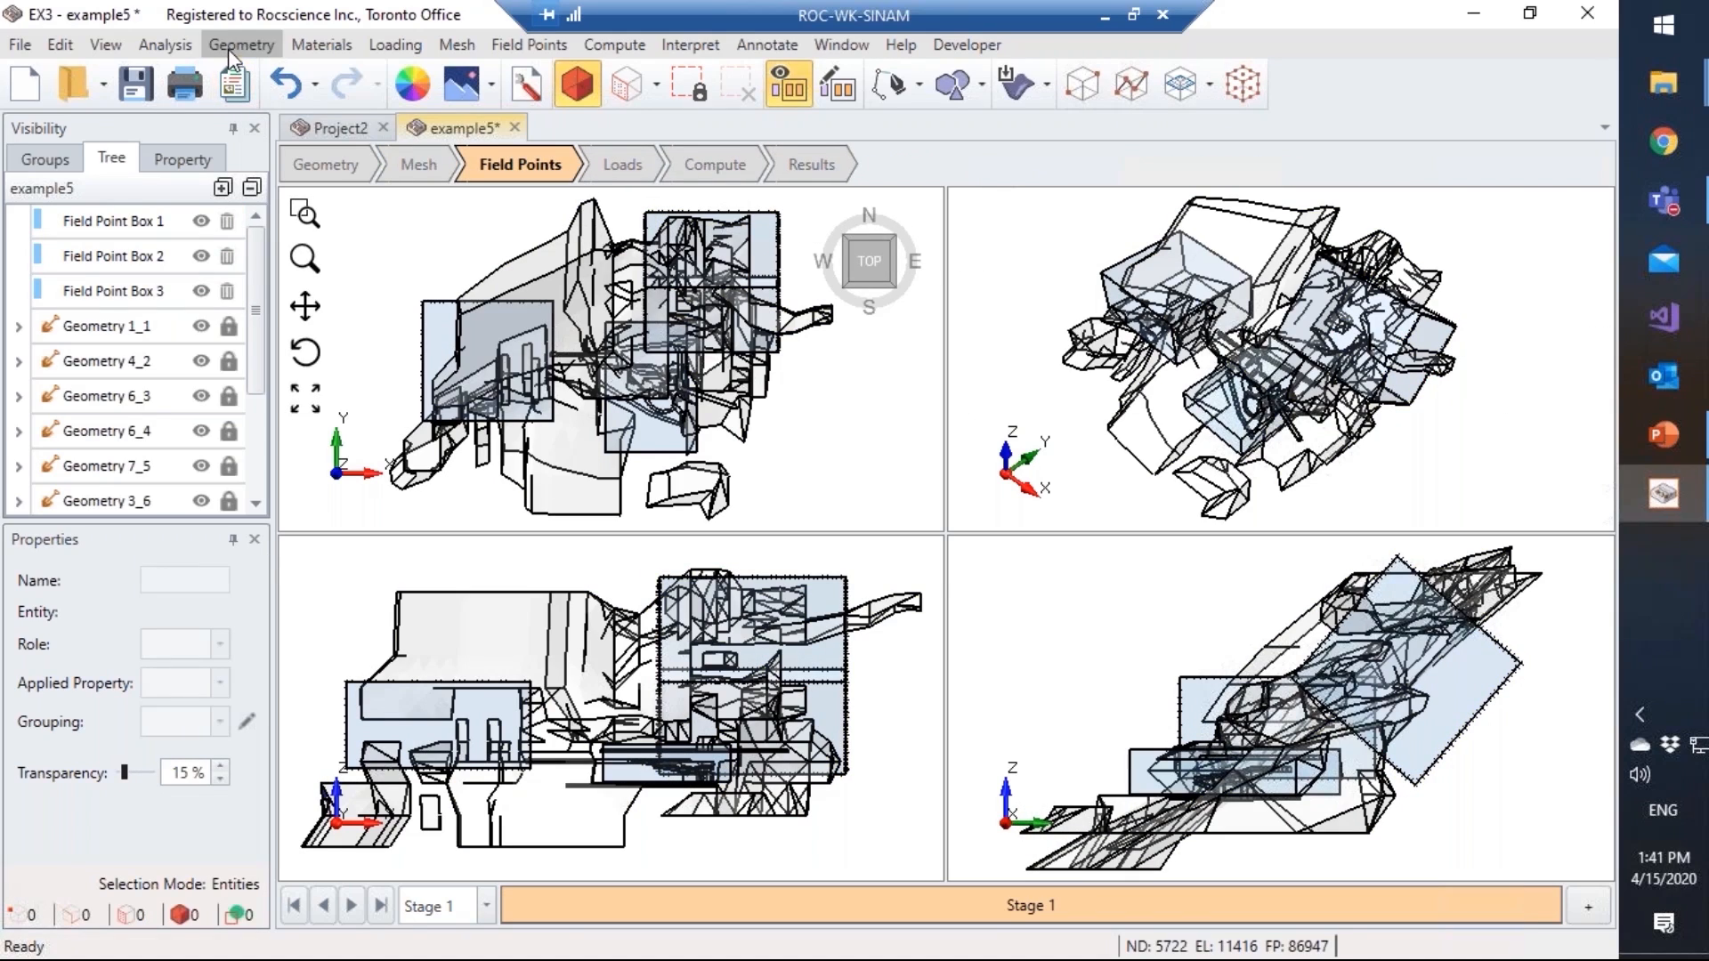
# Step: Review the imported Host Rock material's stiffness and strength parameters, and leave them without saving changes
pyautogui.click(323, 46)
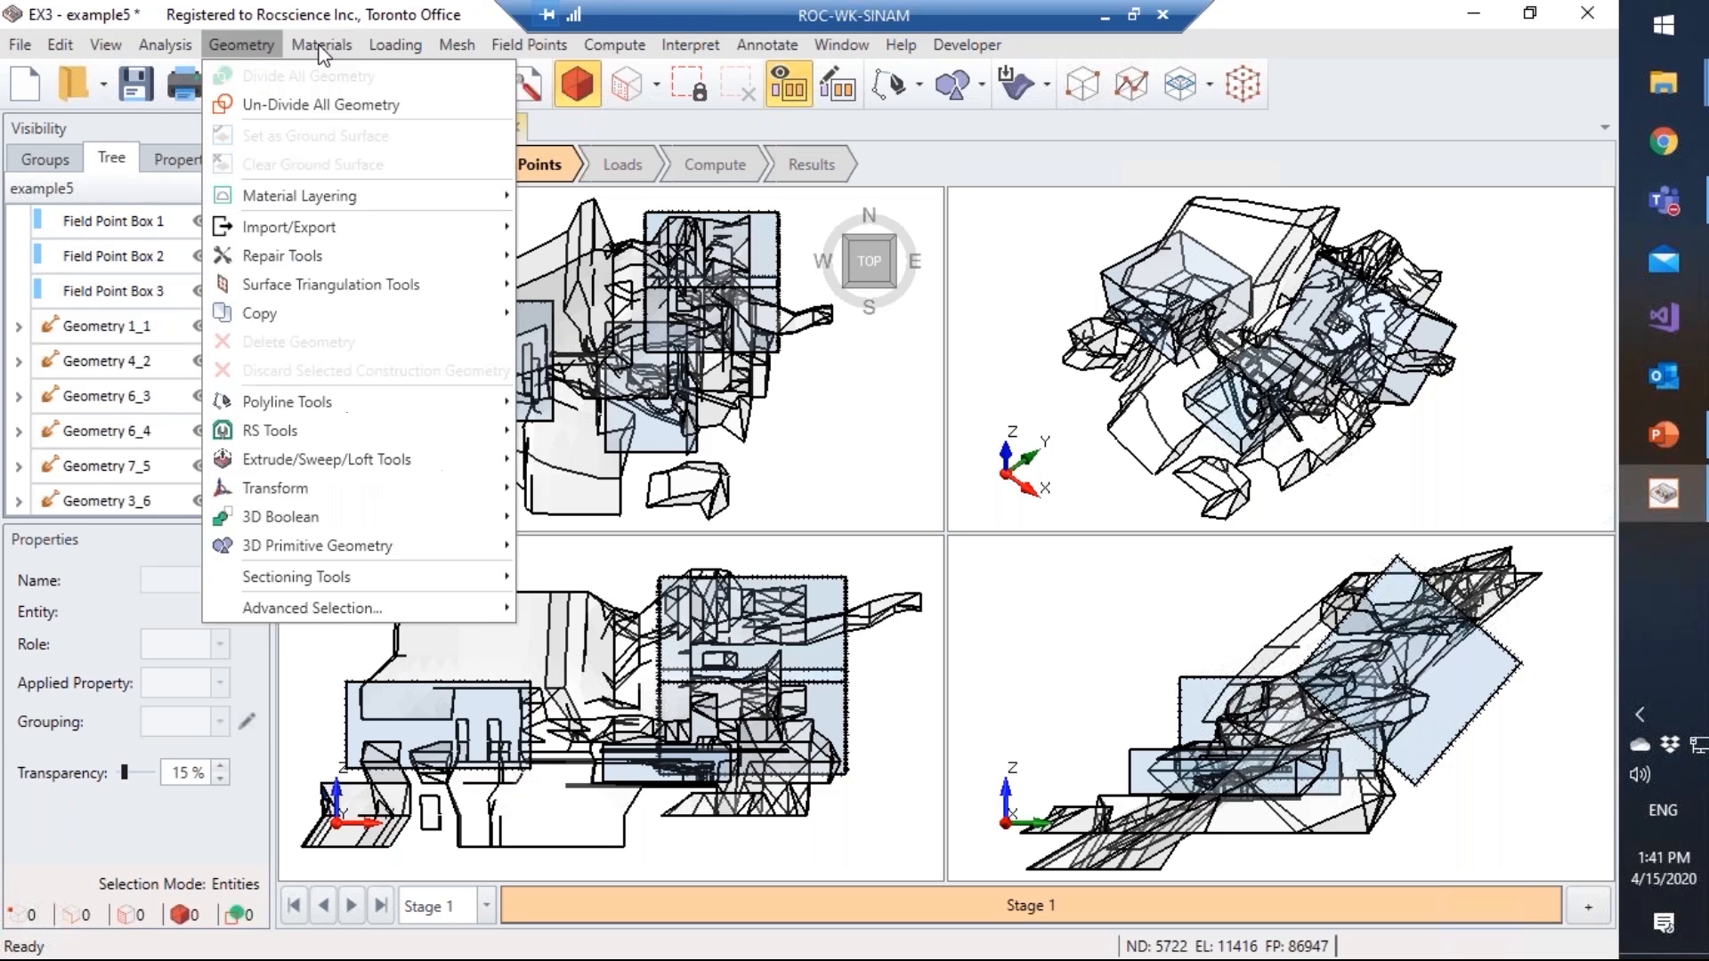
pyautogui.click(338, 78)
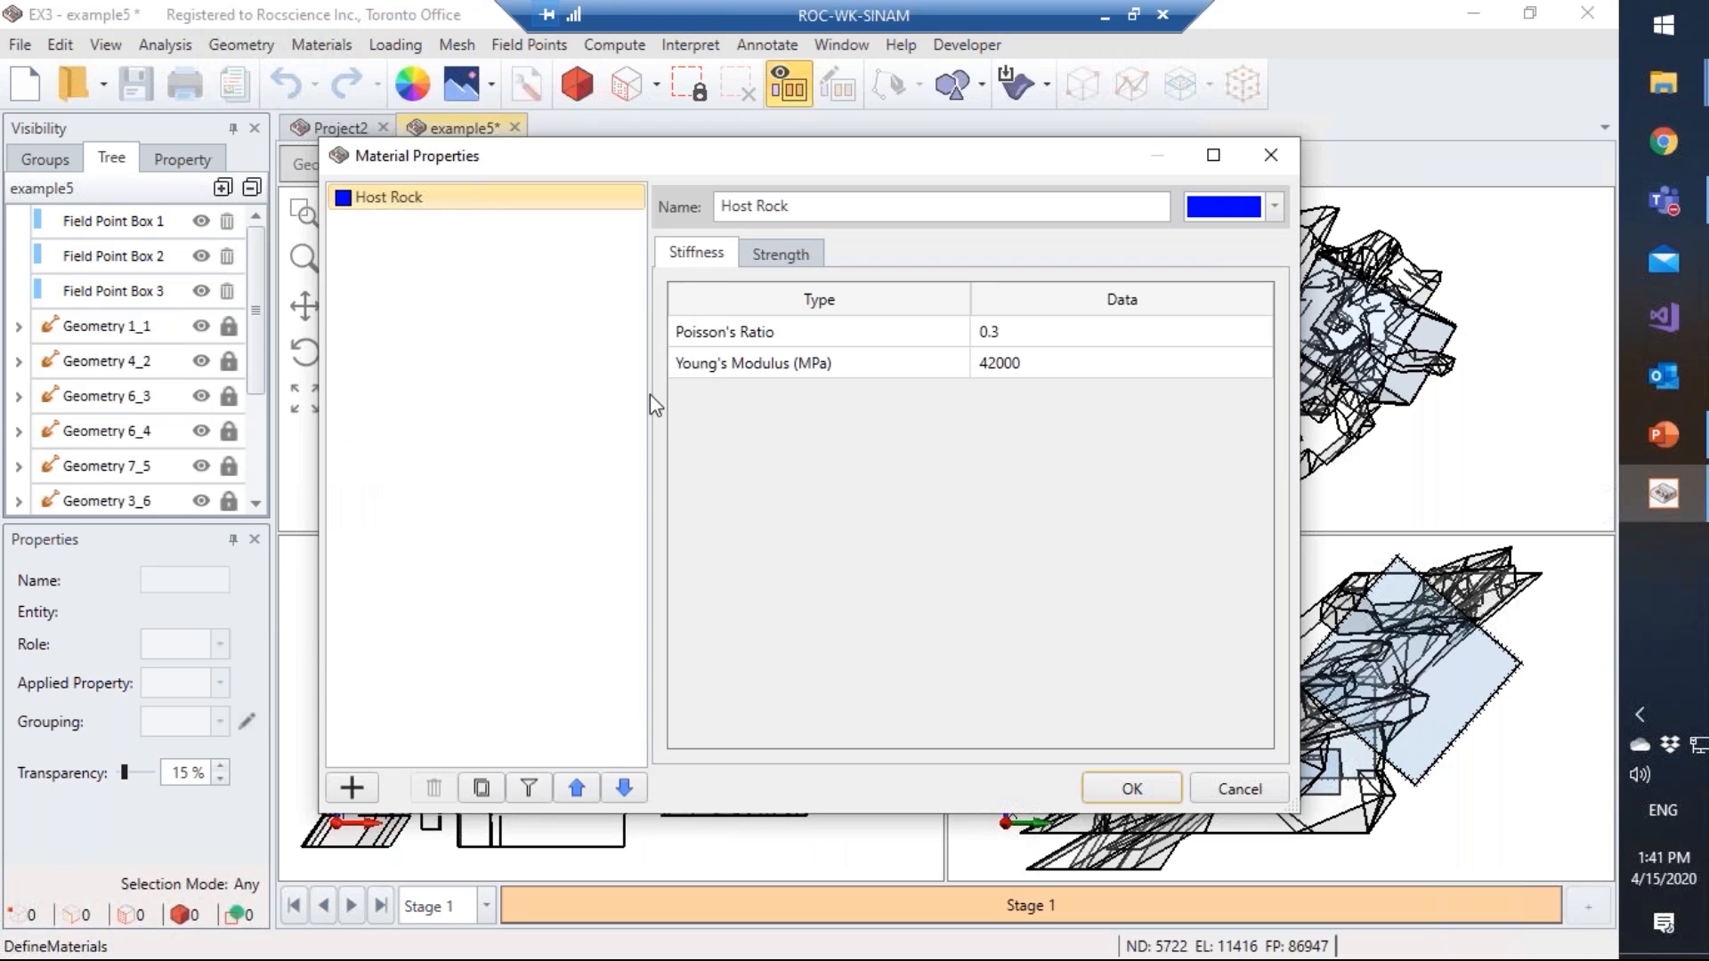
pyautogui.click(1030, 366)
pyautogui.moveTo(1030, 366); pyautogui.dragTo(974, 381)
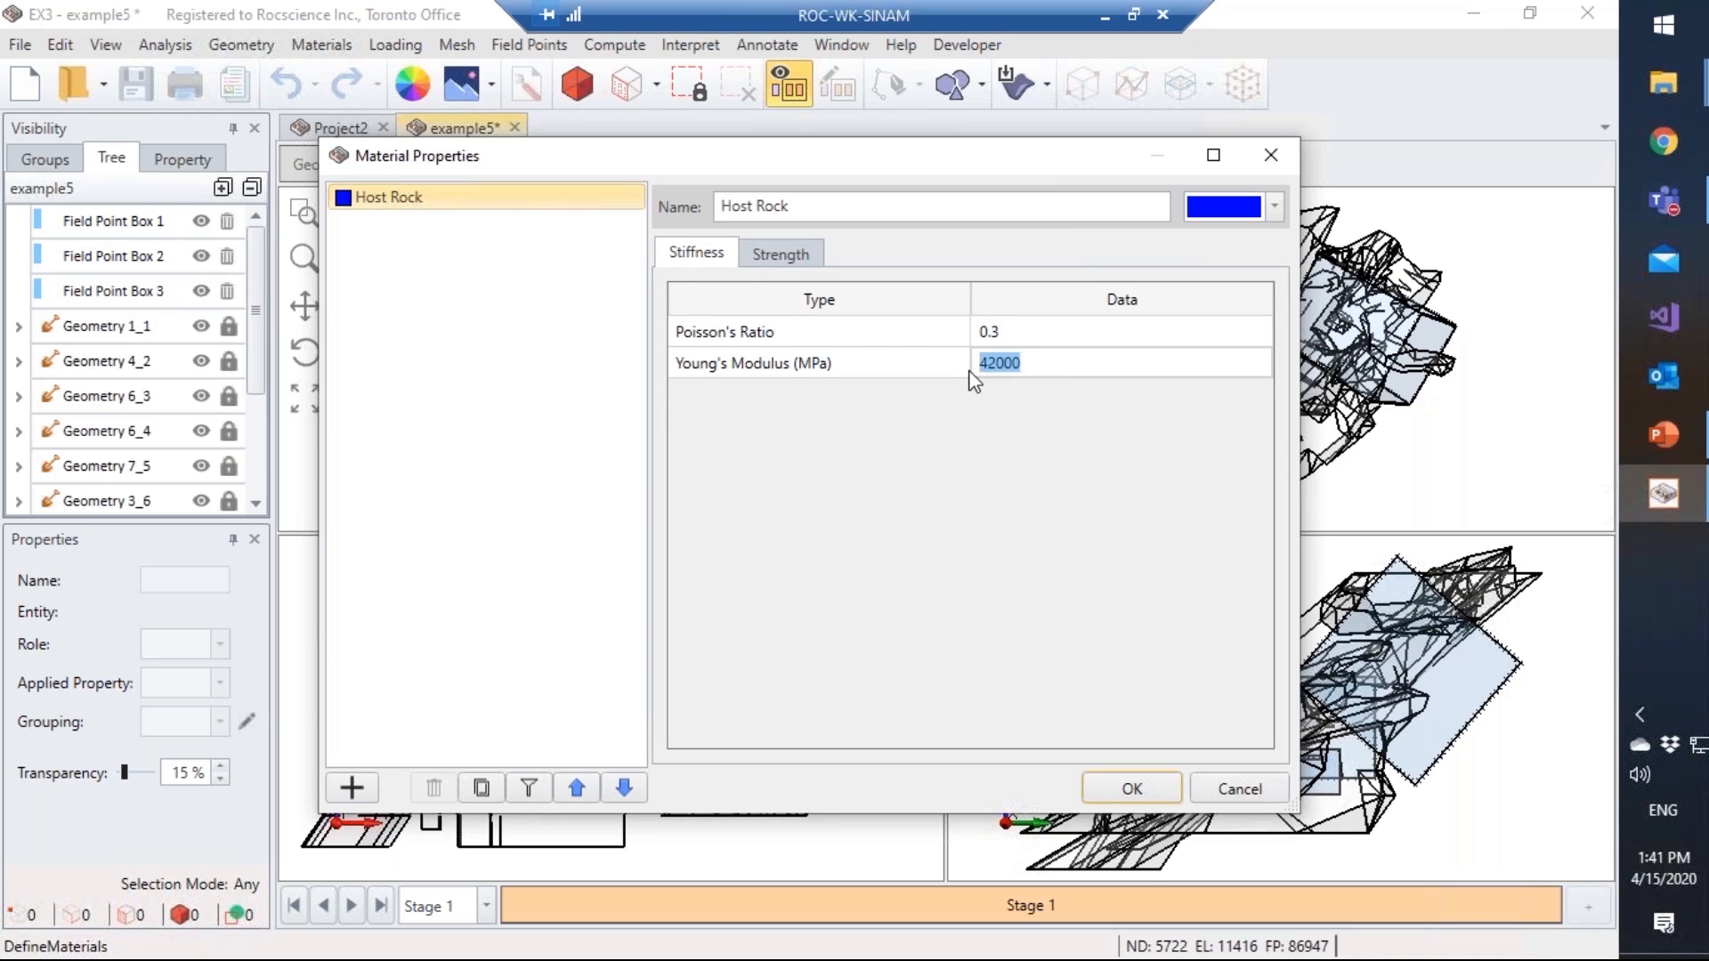
pyautogui.click(781, 255)
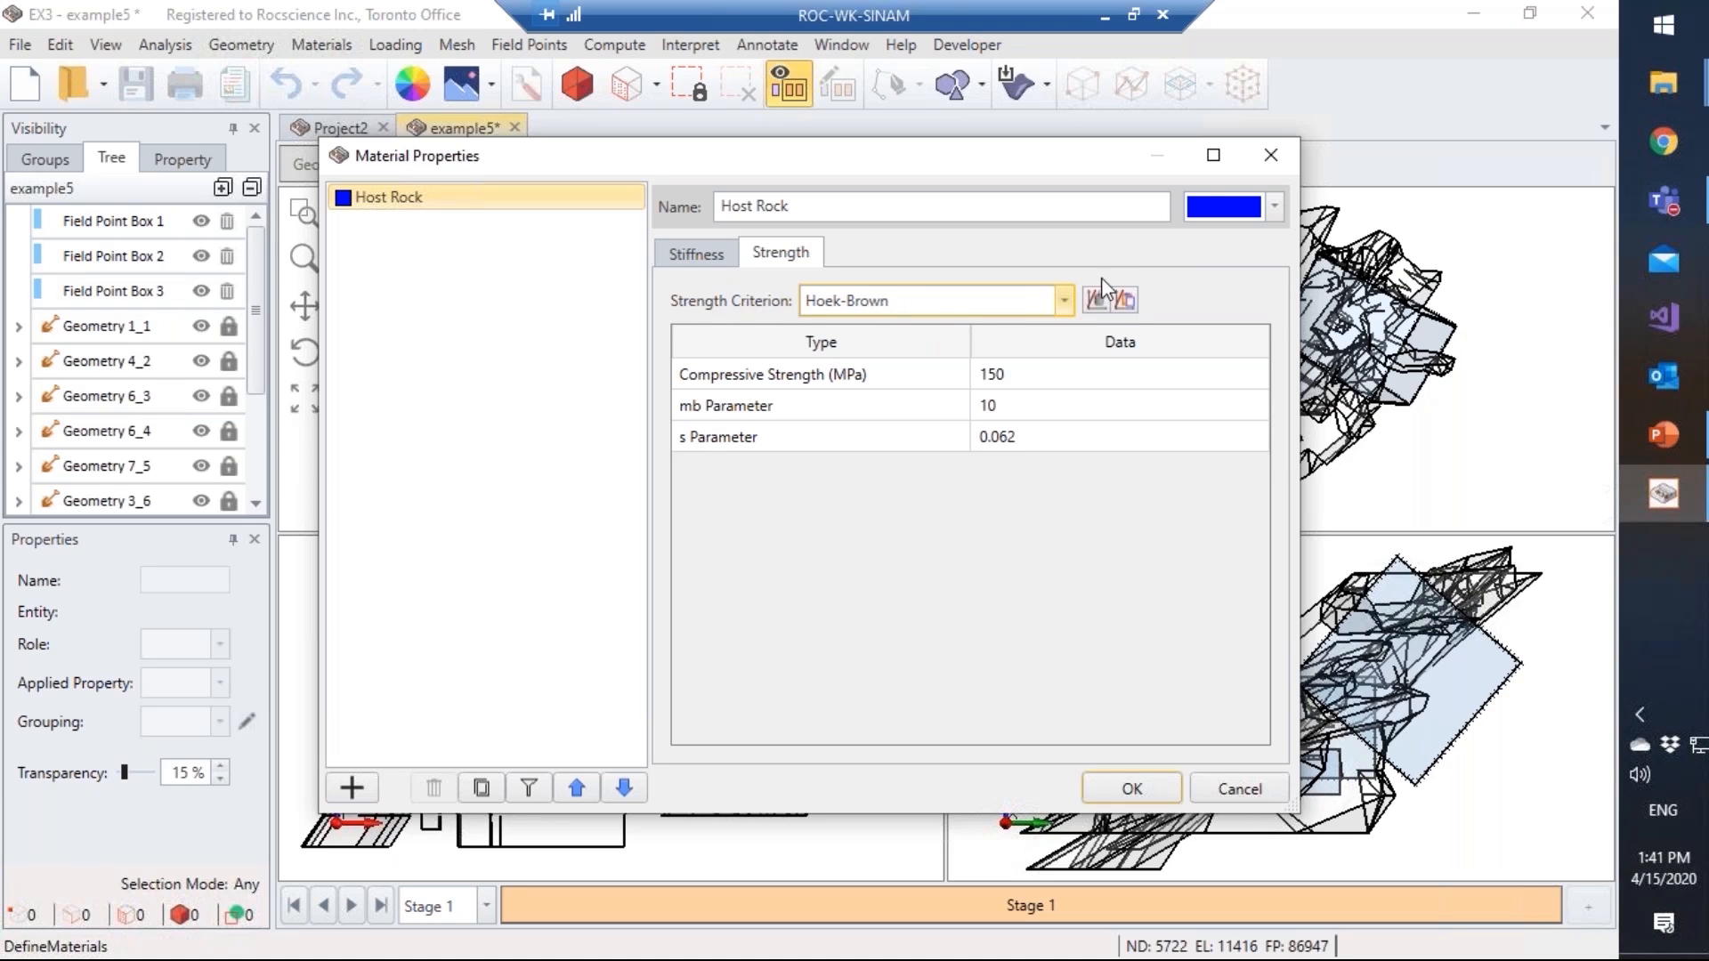
pyautogui.click(1237, 789)
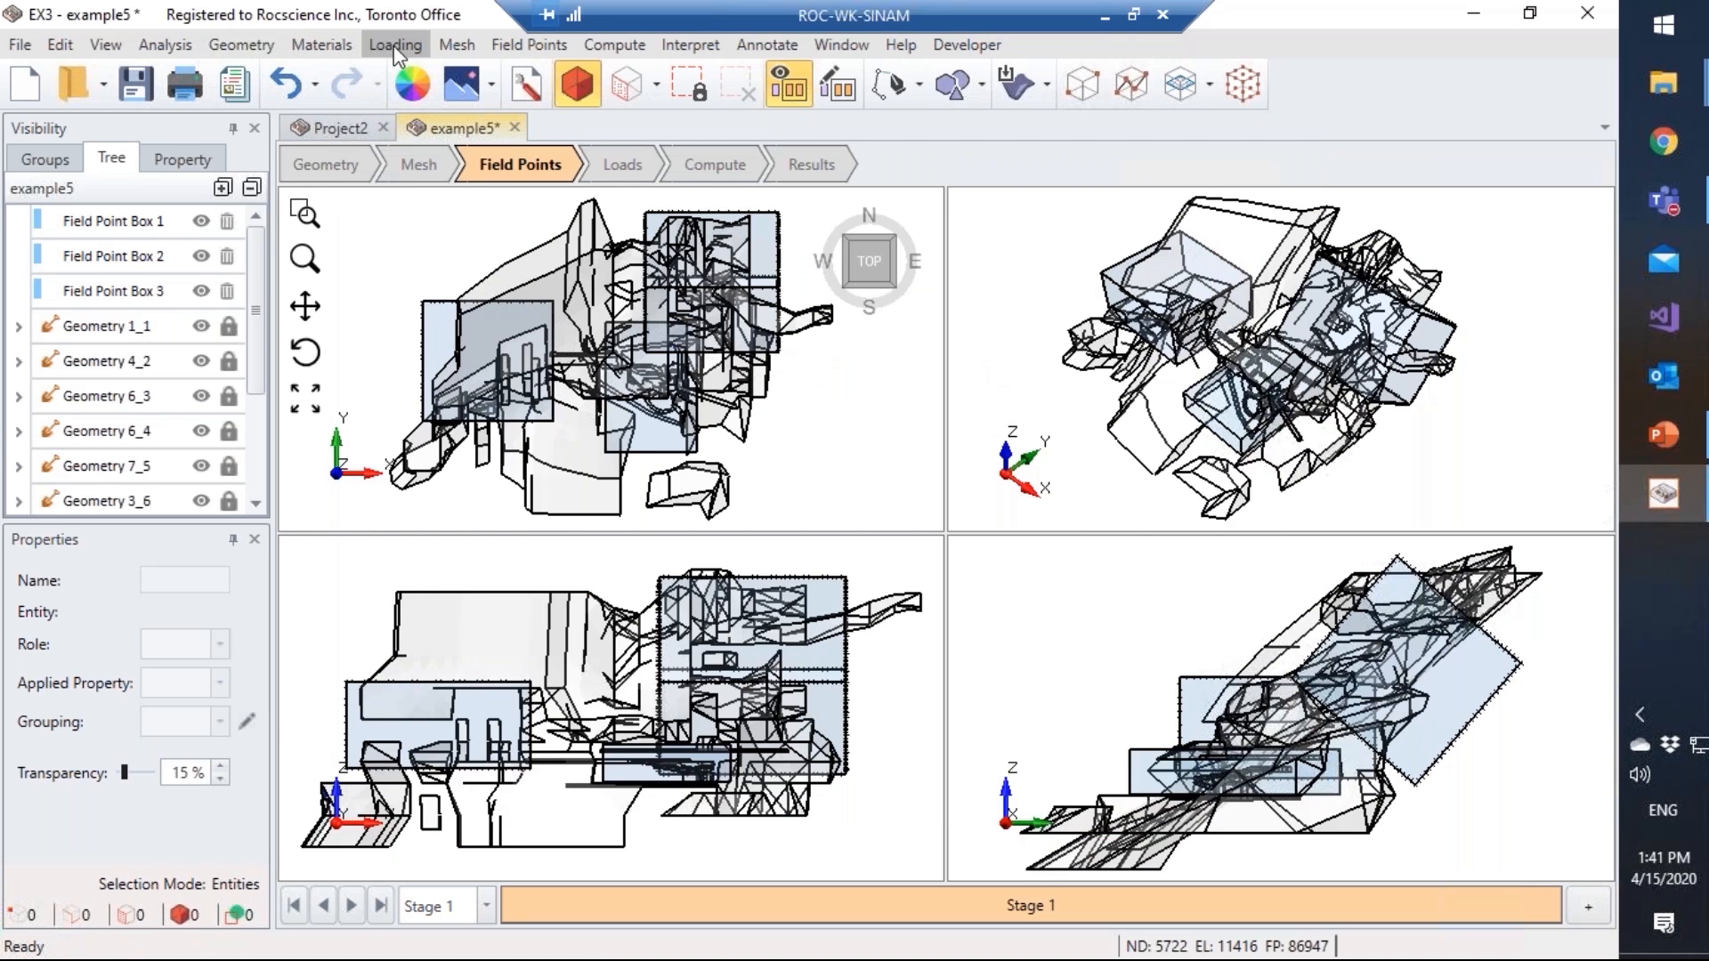
# Step: Review the imported field stress magnitudes, view the orientation in Vector form, and cancel without saving
pyautogui.click(395, 44)
pyautogui.click(413, 76)
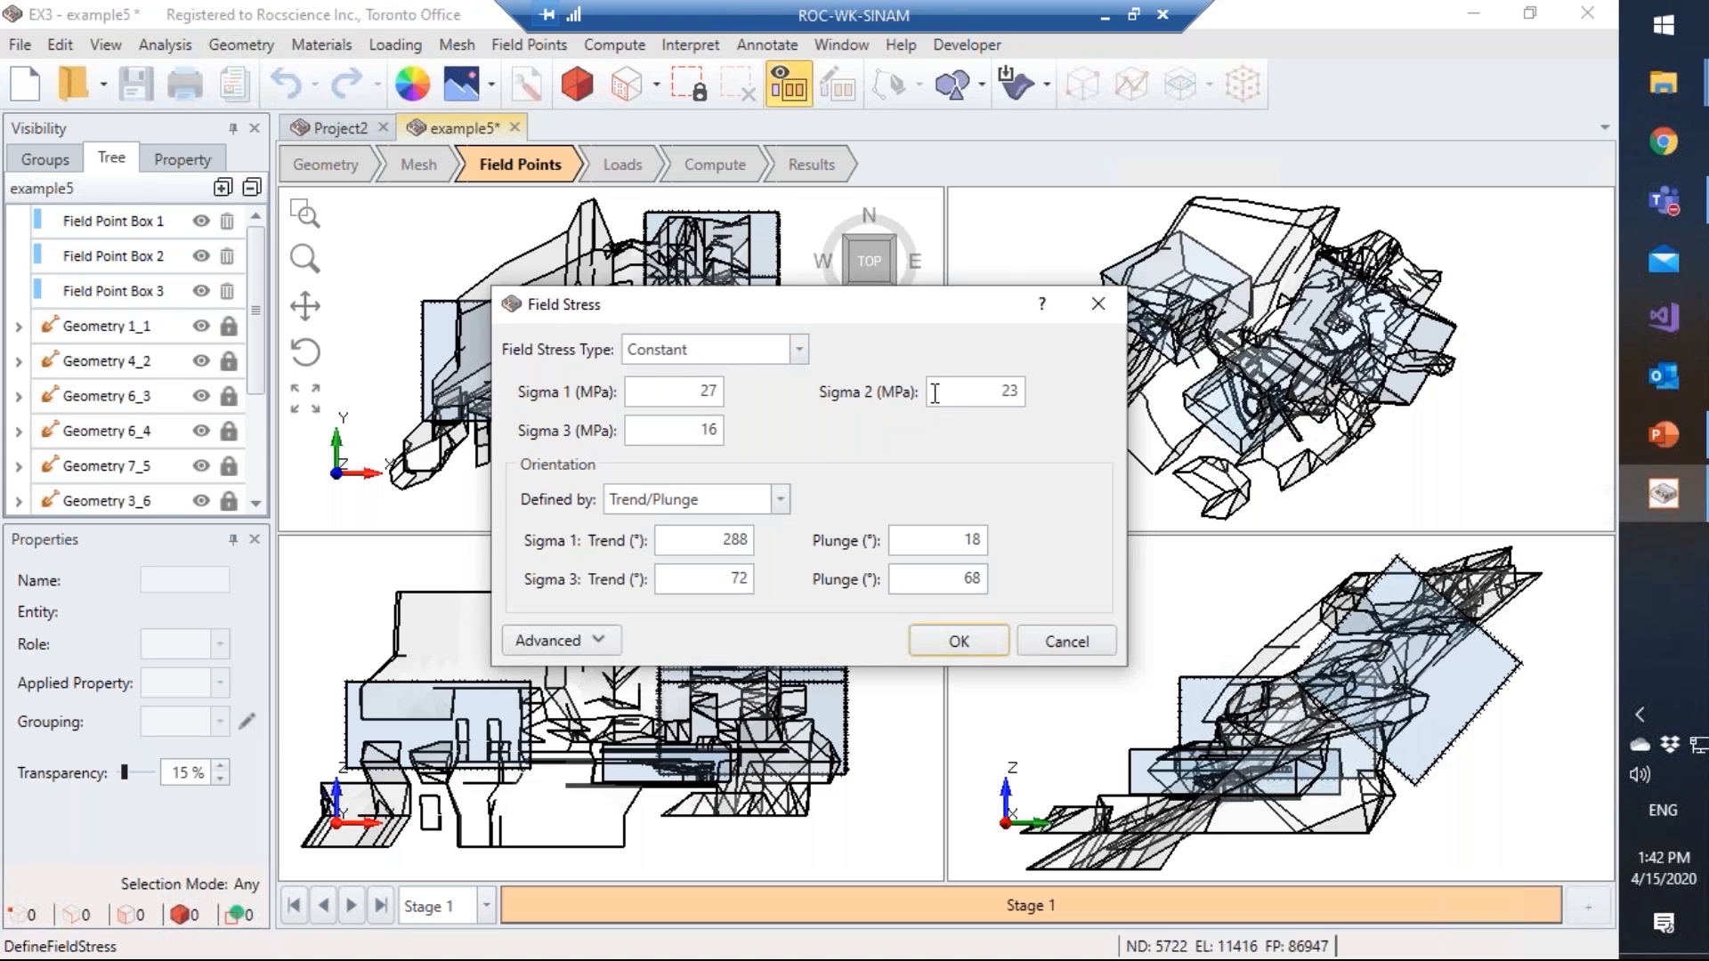
pyautogui.moveTo(696, 435); pyautogui.dragTo(709, 435)
pyautogui.click(780, 500)
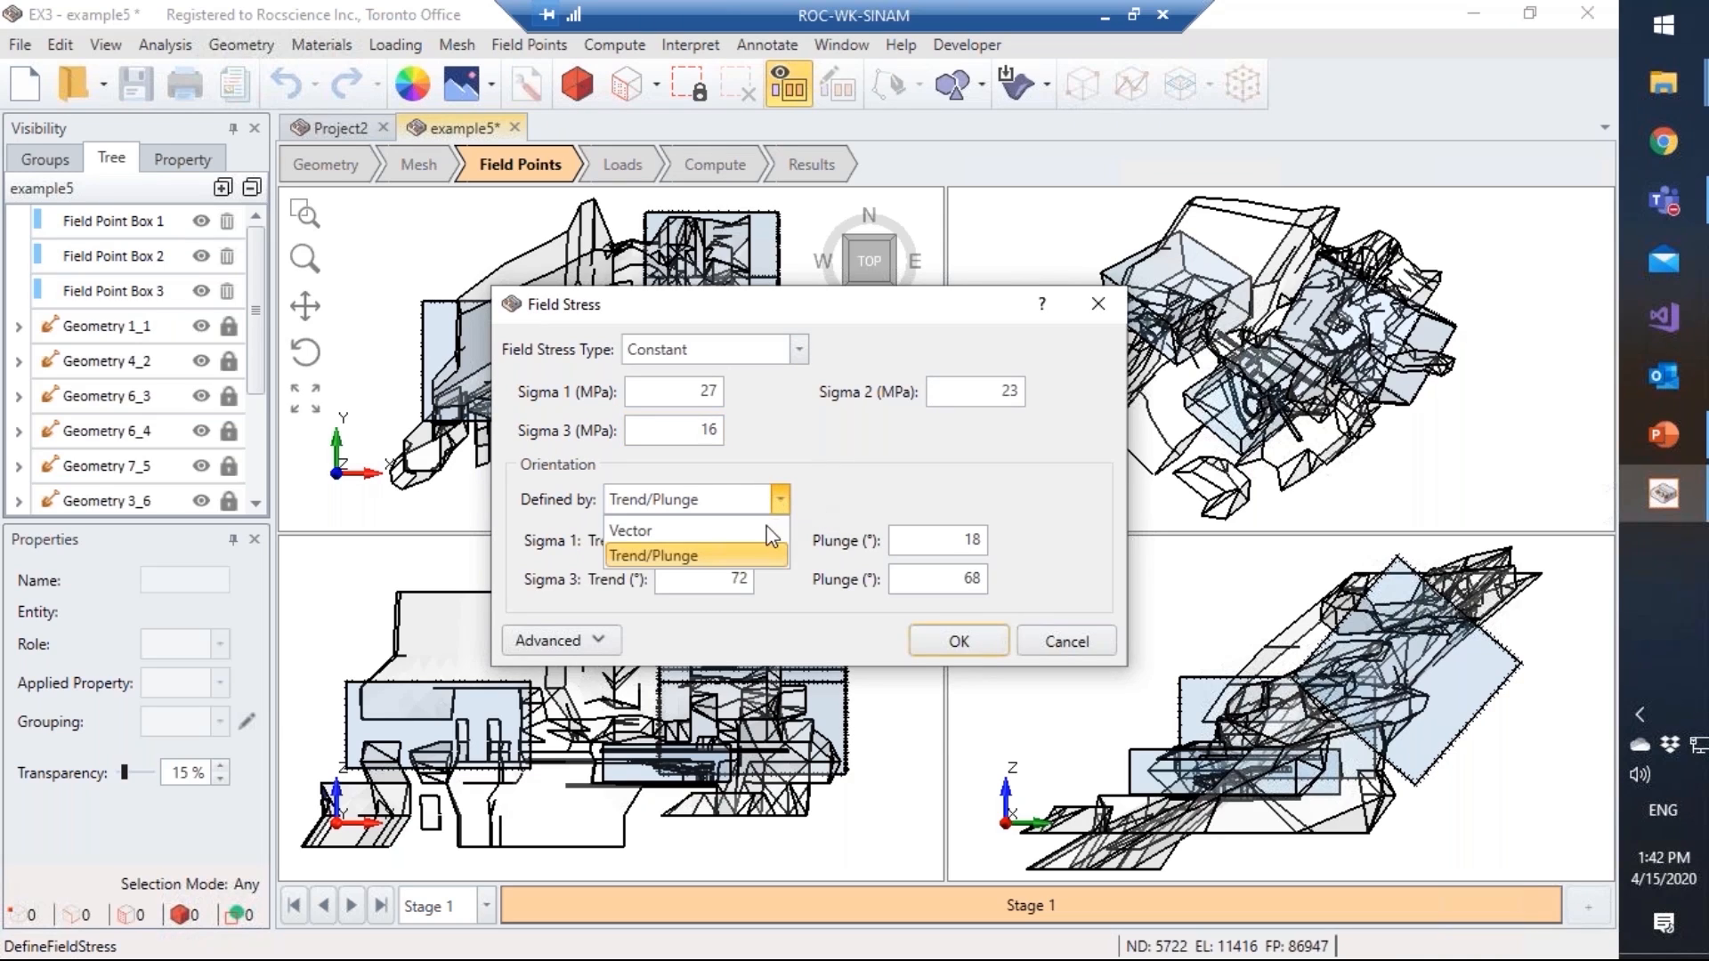
pyautogui.click(632, 527)
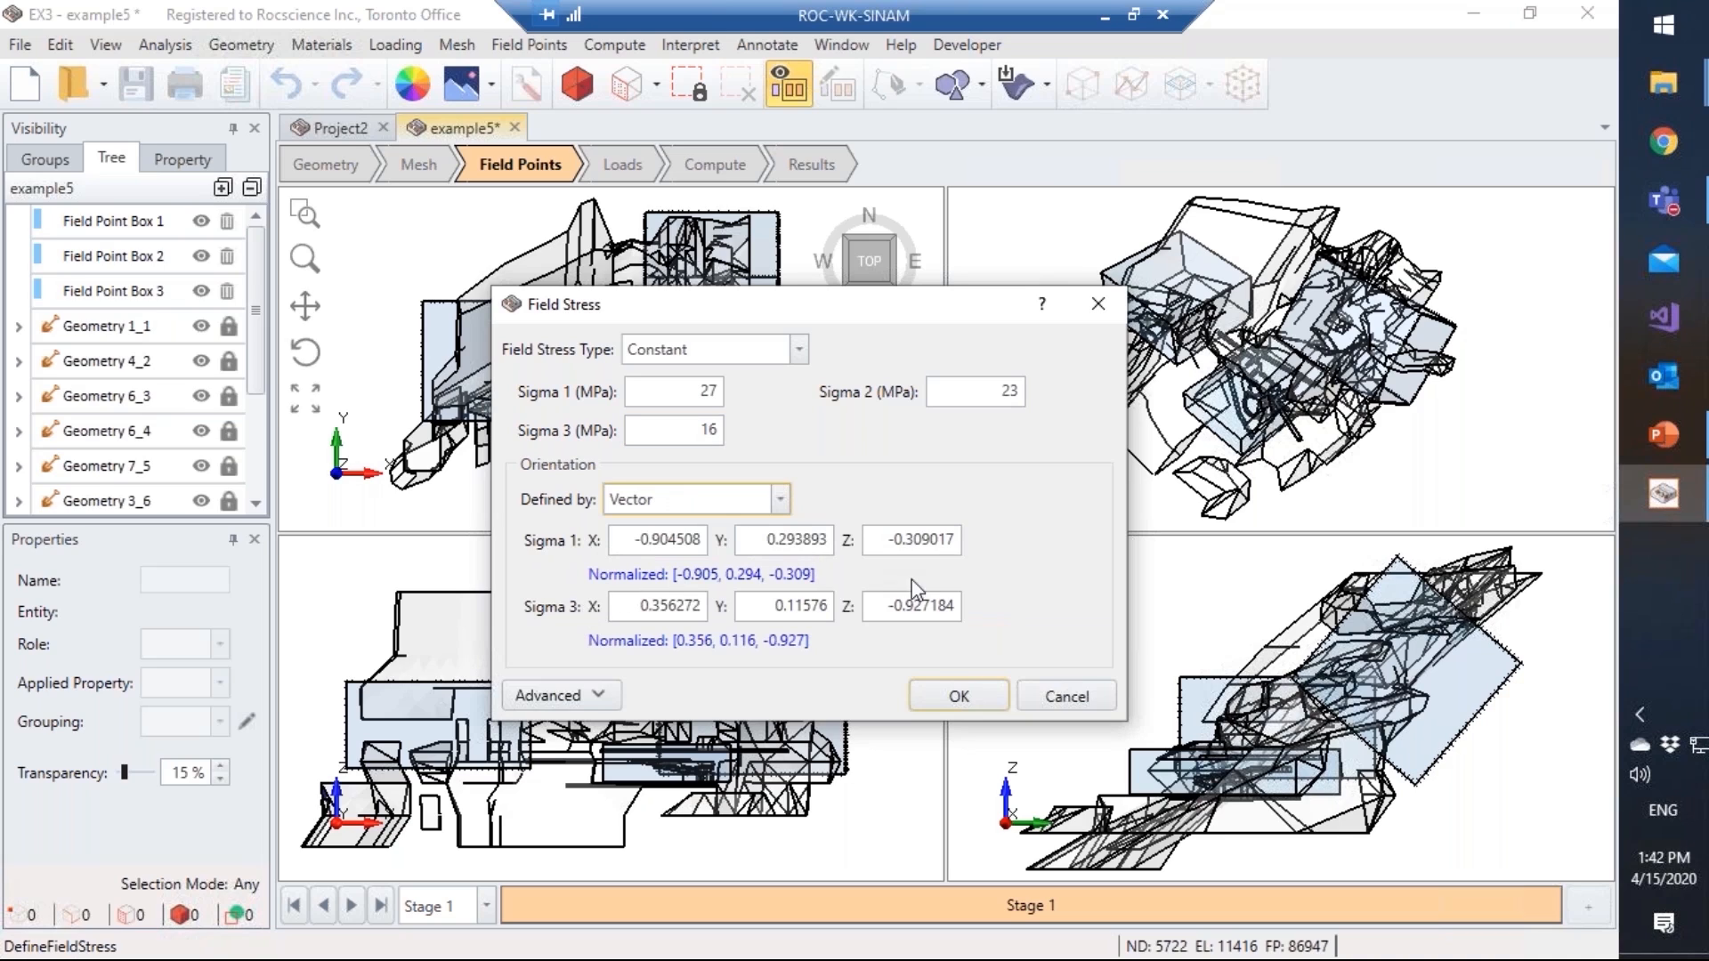
pyautogui.click(1088, 698)
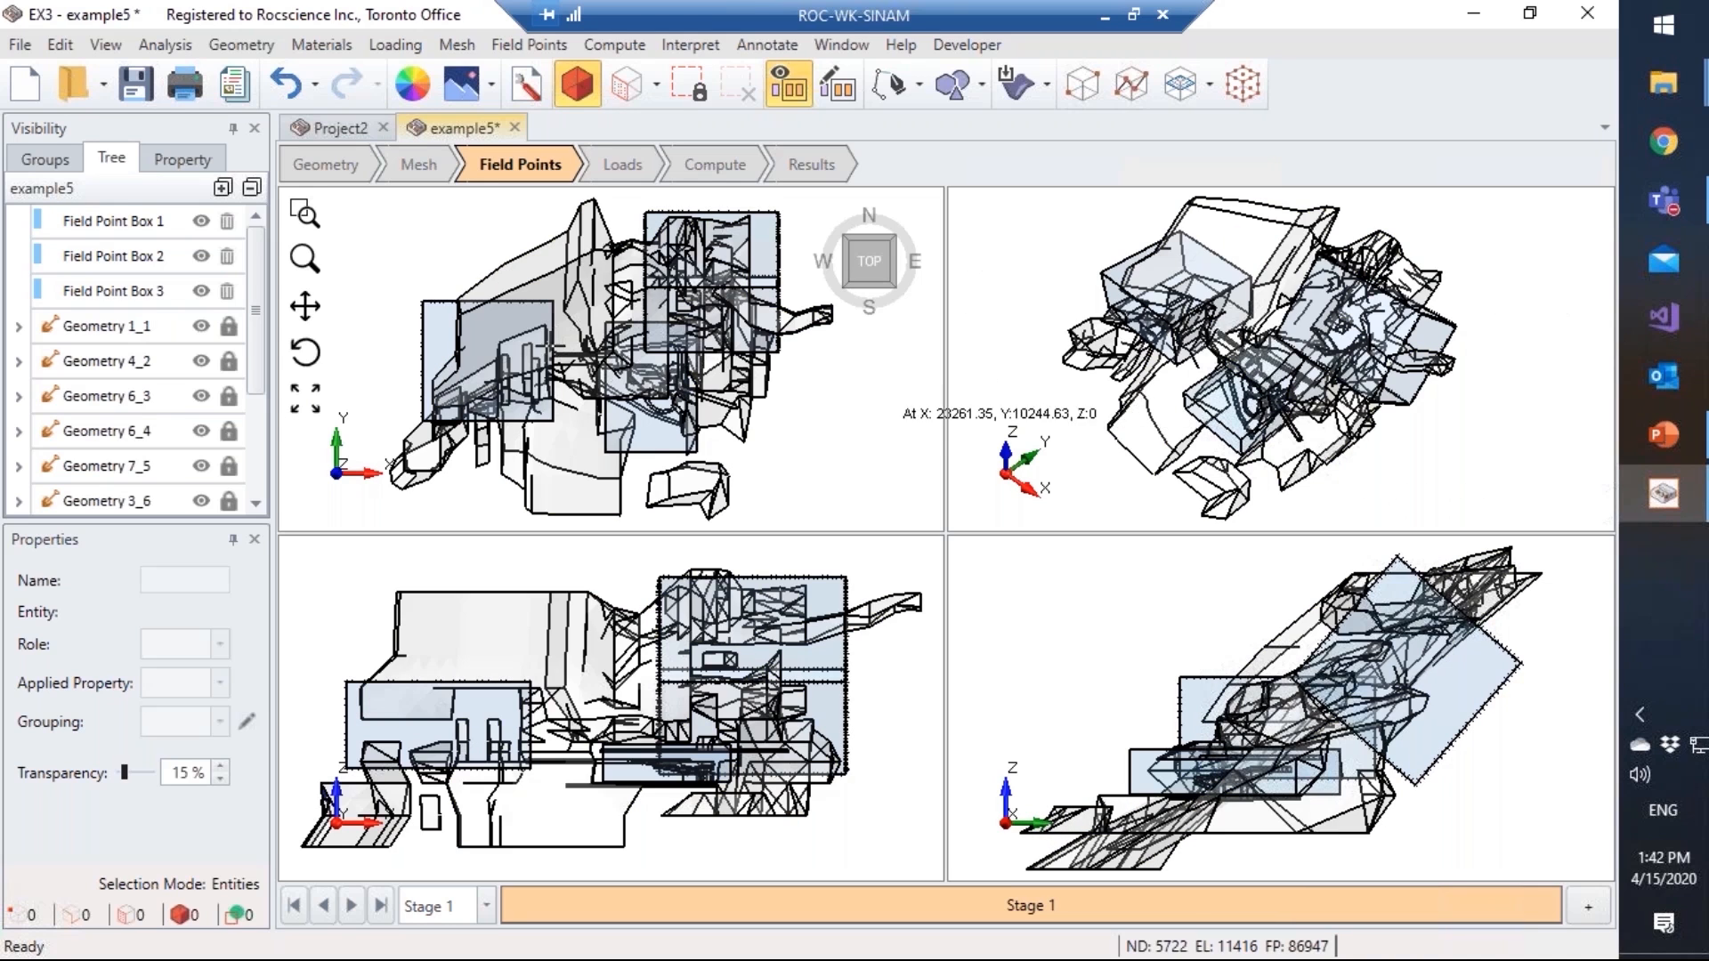
# Step: Review the experimental GPU acceleration option in the preferences and close them without choosing it
pyautogui.click(20, 46)
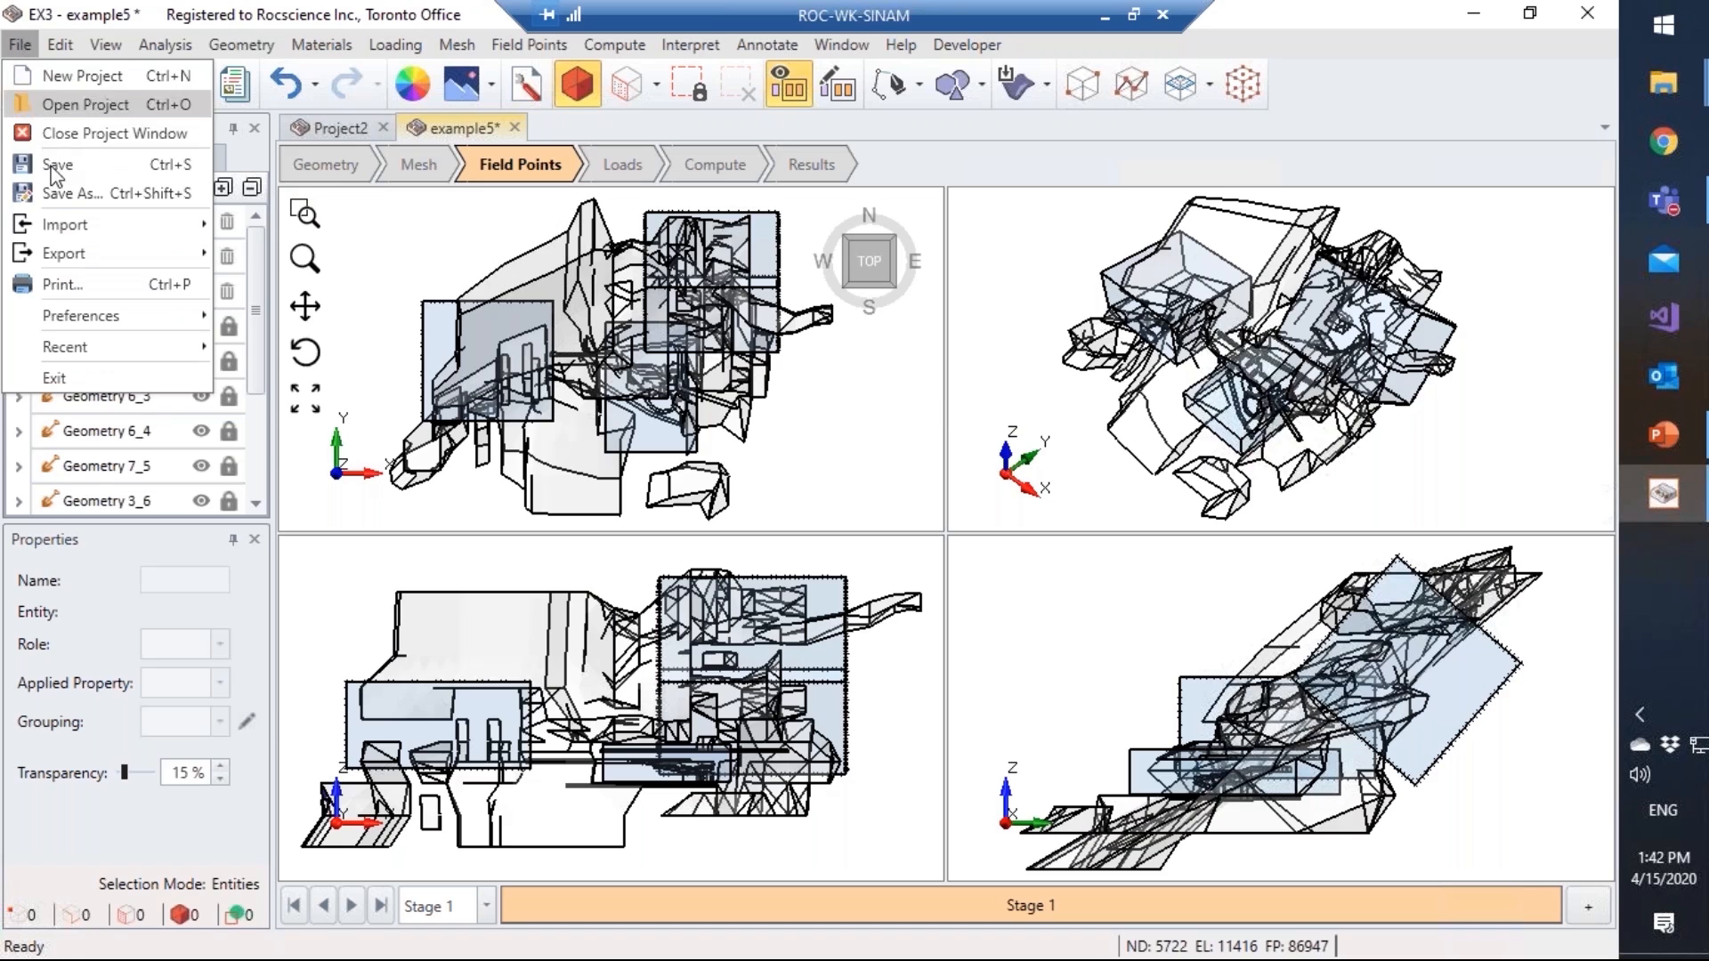
pyautogui.moveTo(105, 330)
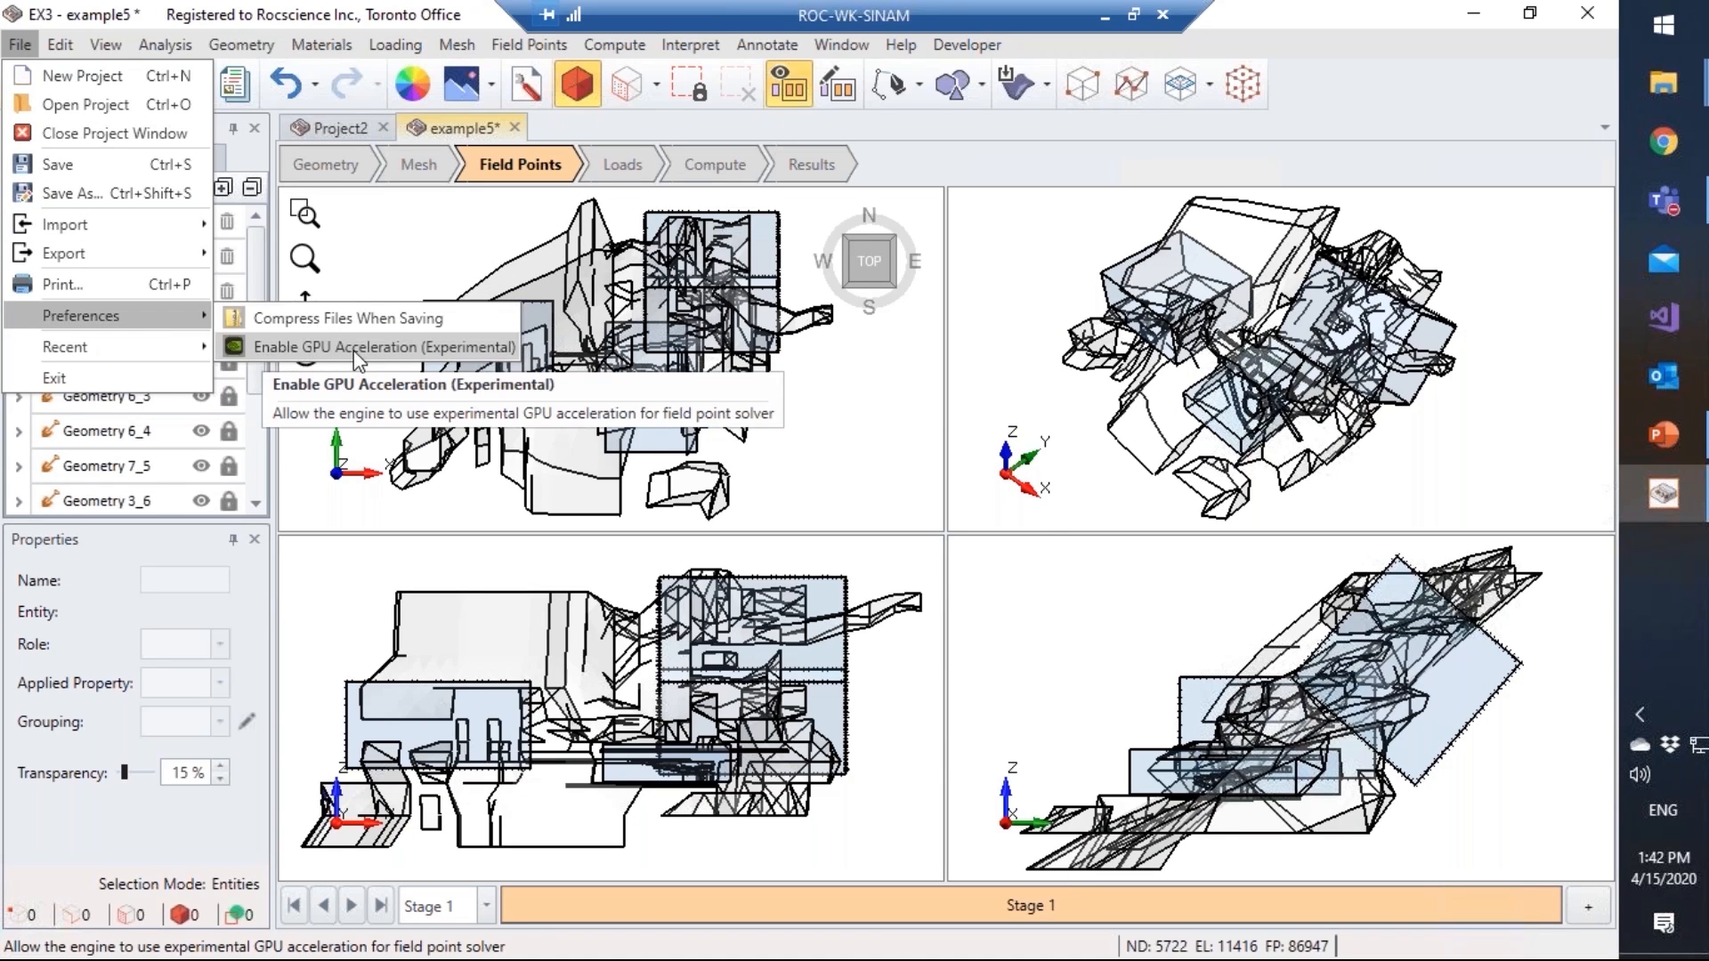
pyautogui.click(1051, 415)
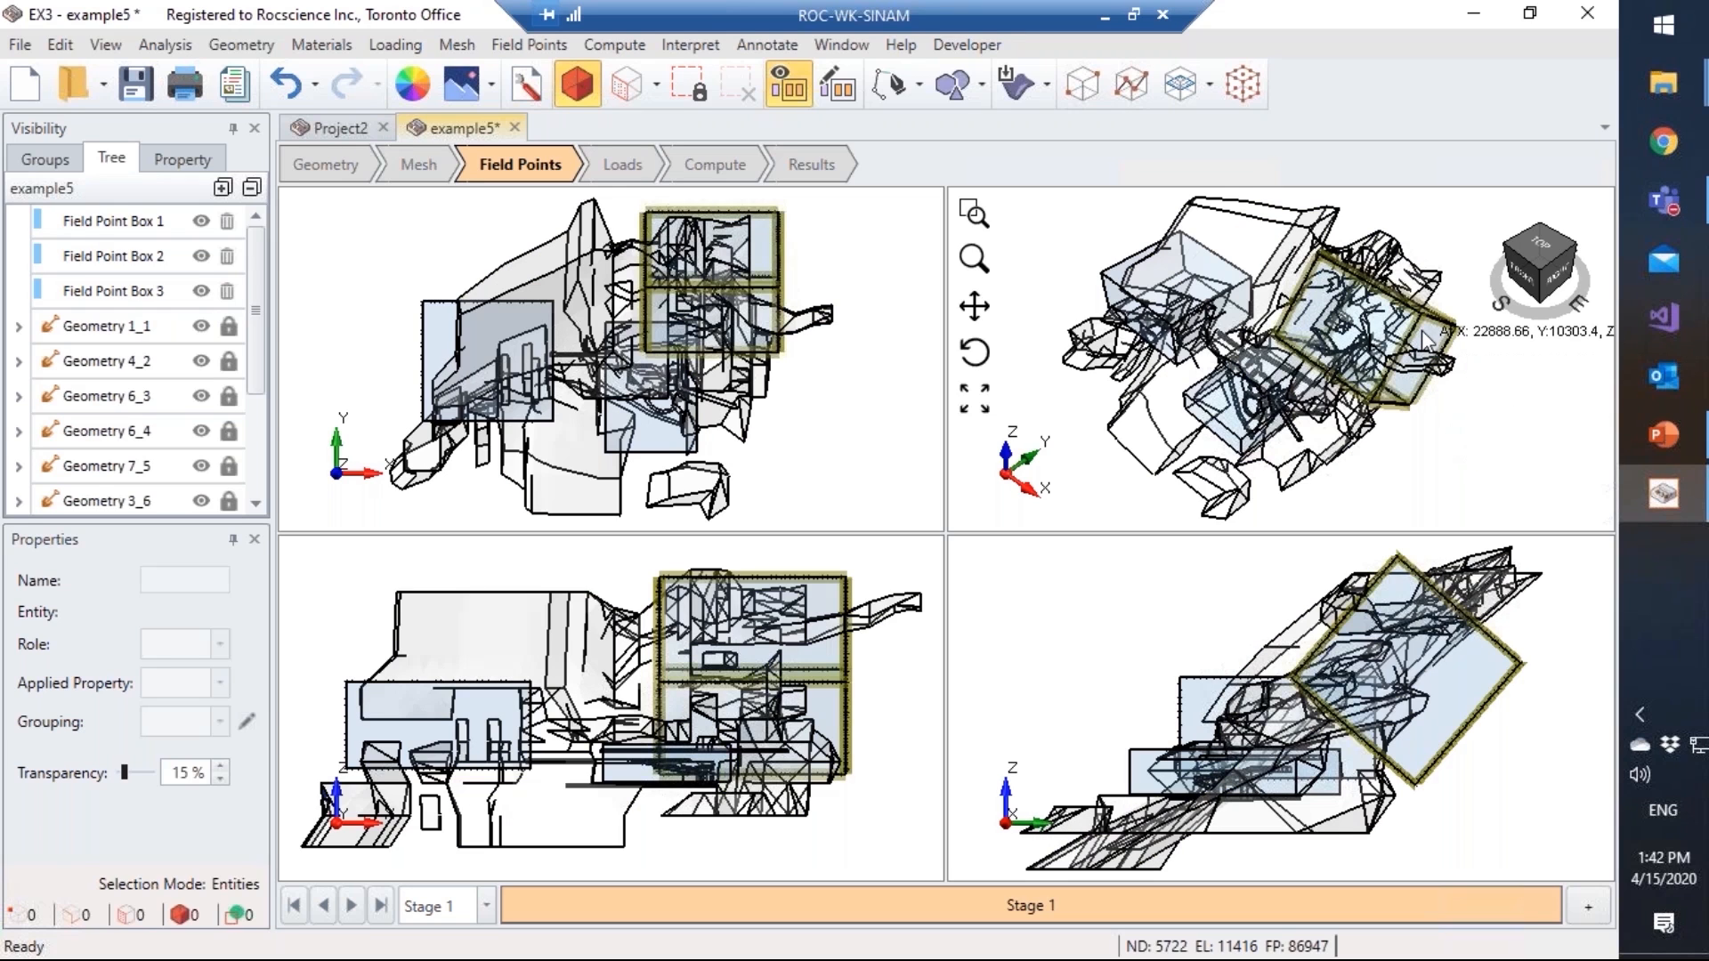
pyautogui.click(1345, 378)
pyautogui.click(1473, 420)
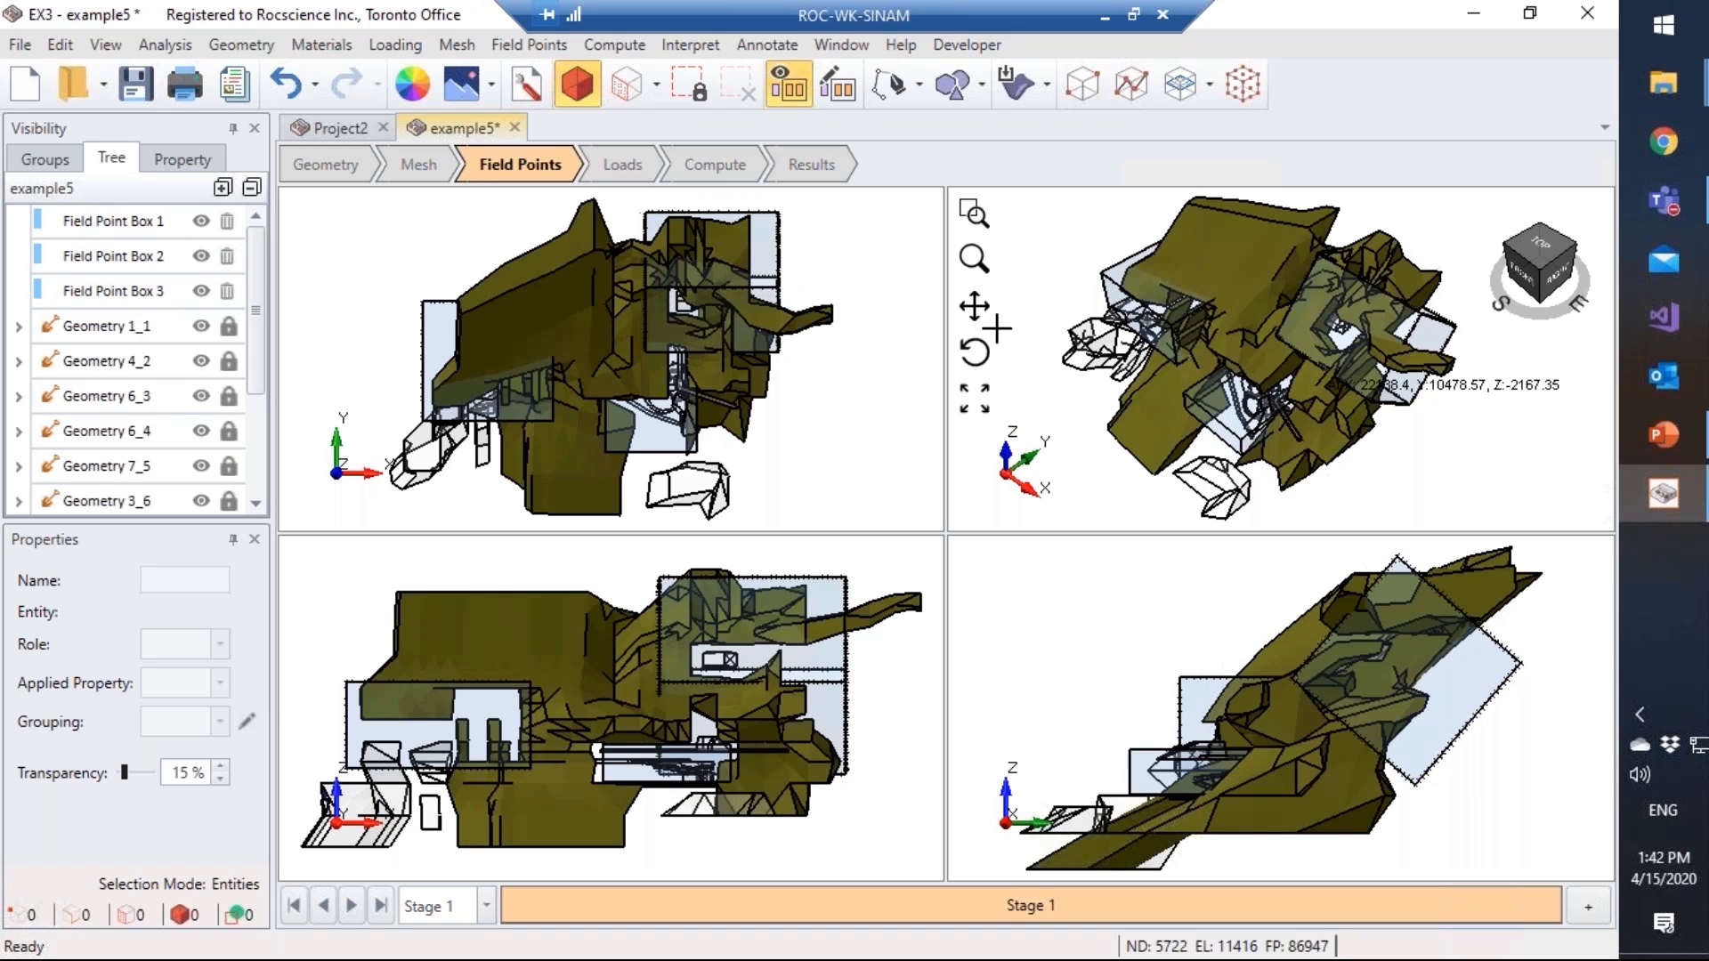
# Step: Move to the Compute stage, browse to the Ore-Drift-Example folder as the save location for example5, and compute the model
pyautogui.click(732, 166)
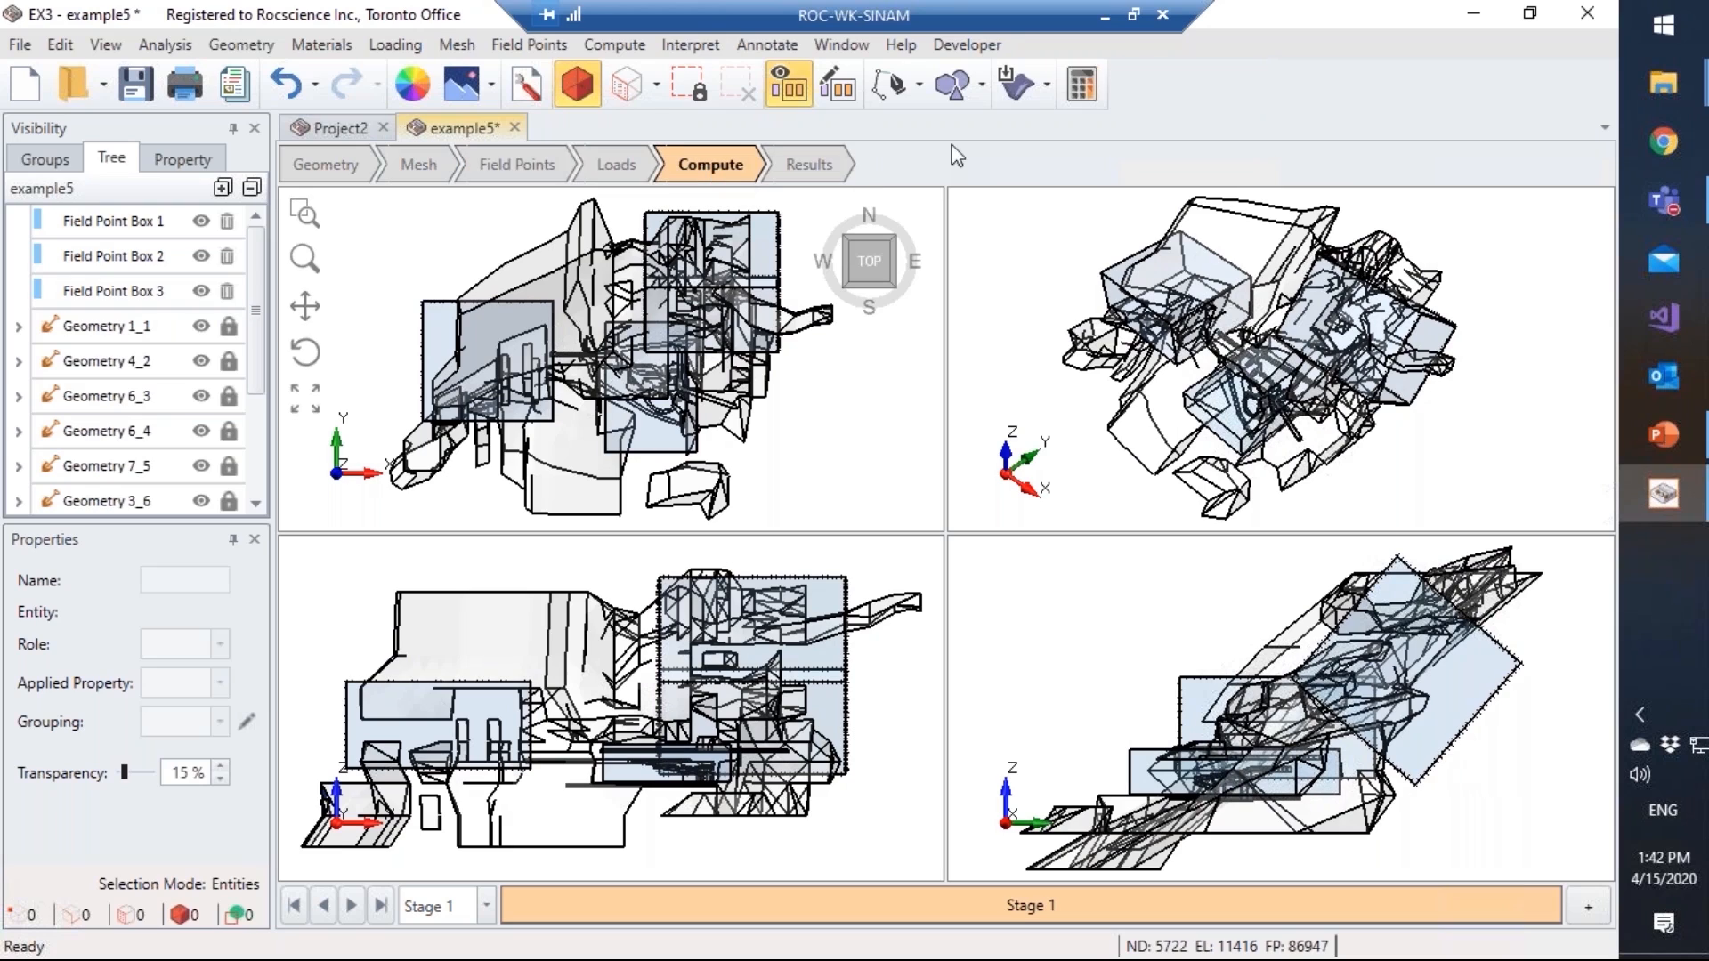
pyautogui.click(1082, 100)
pyautogui.click(1067, 442)
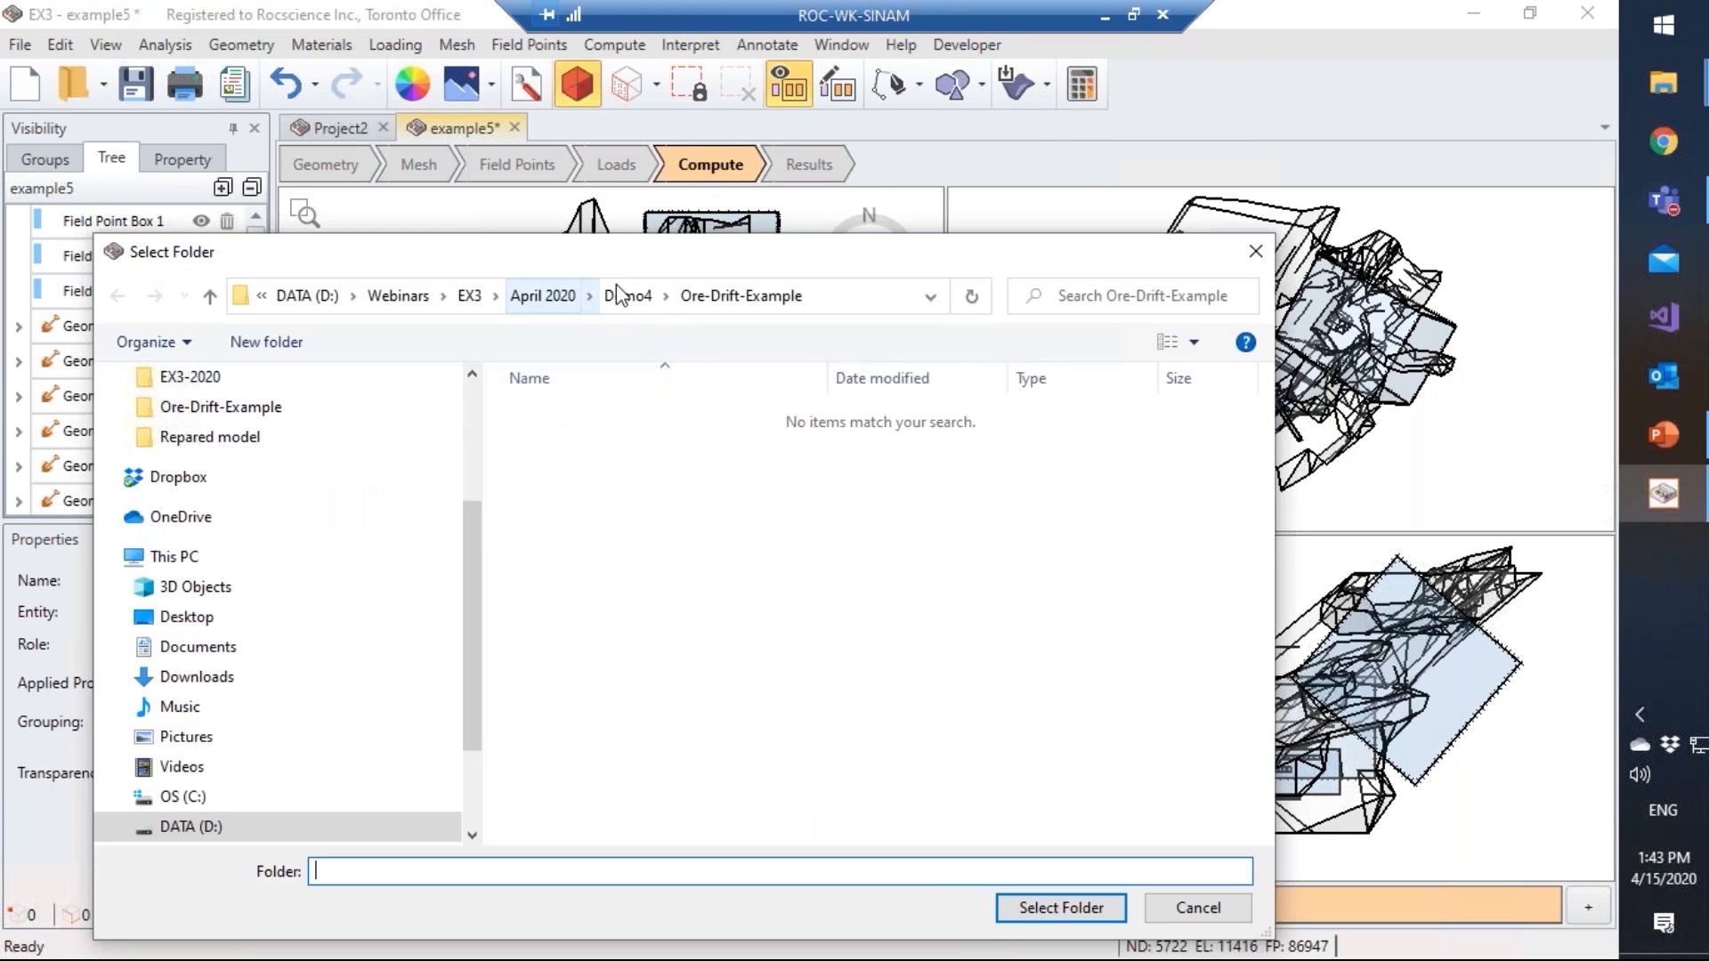
pyautogui.click(1062, 908)
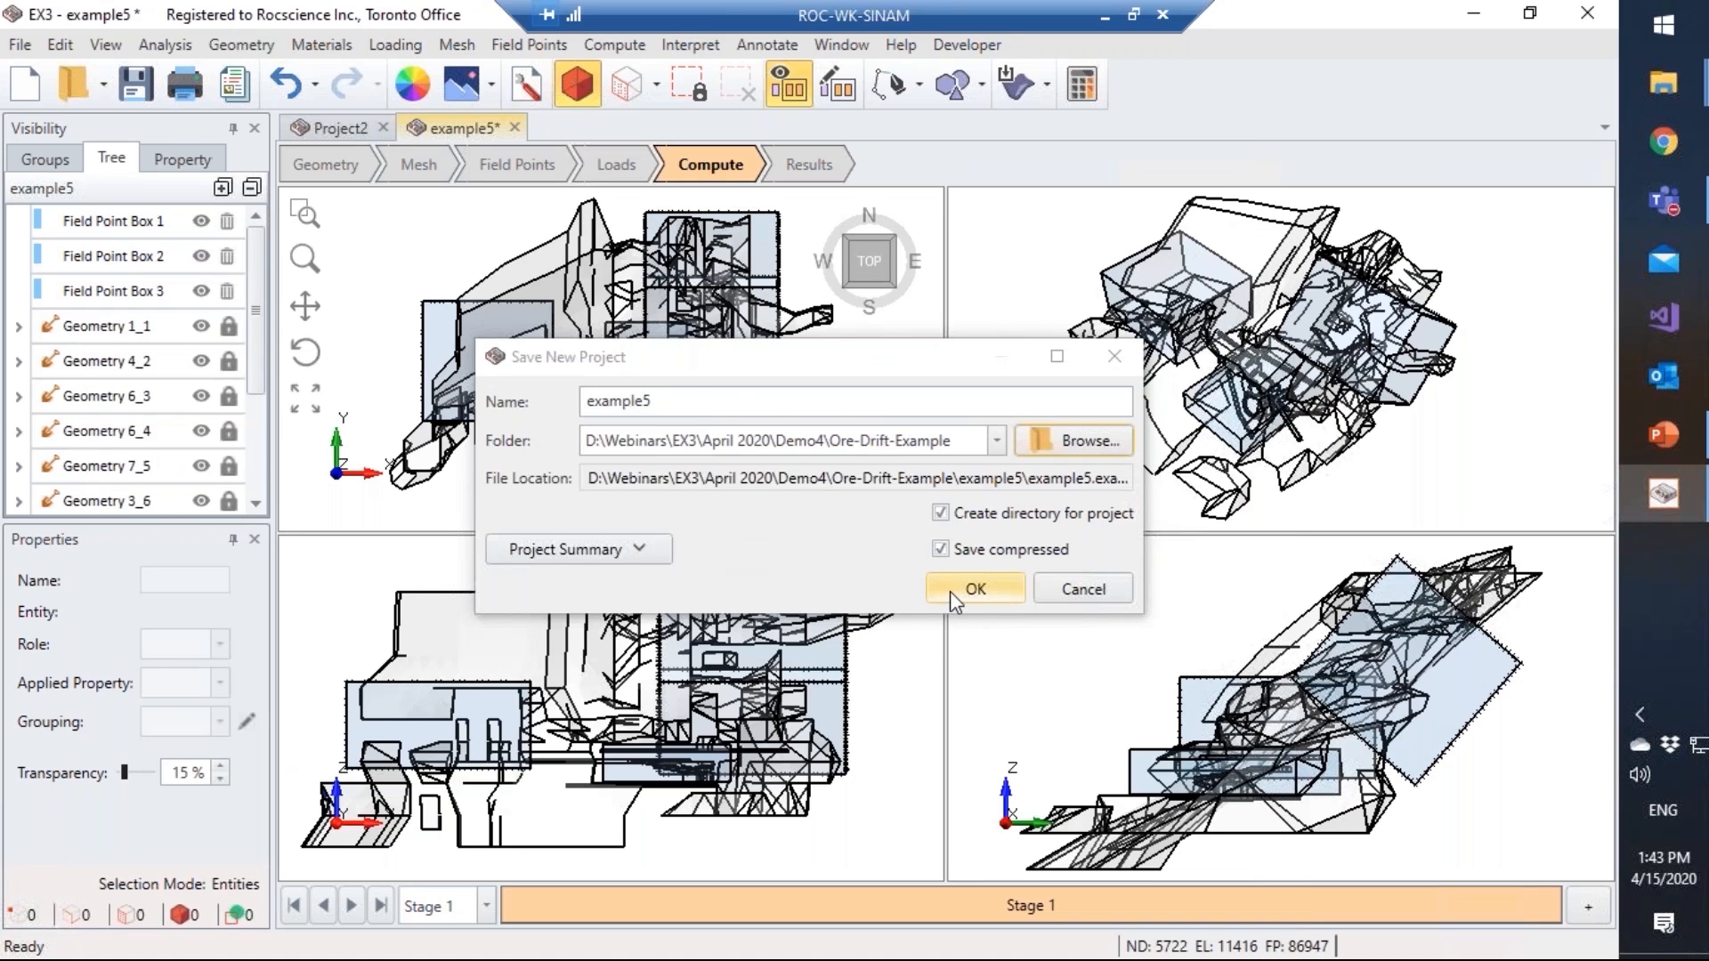
pyautogui.click(1090, 587)
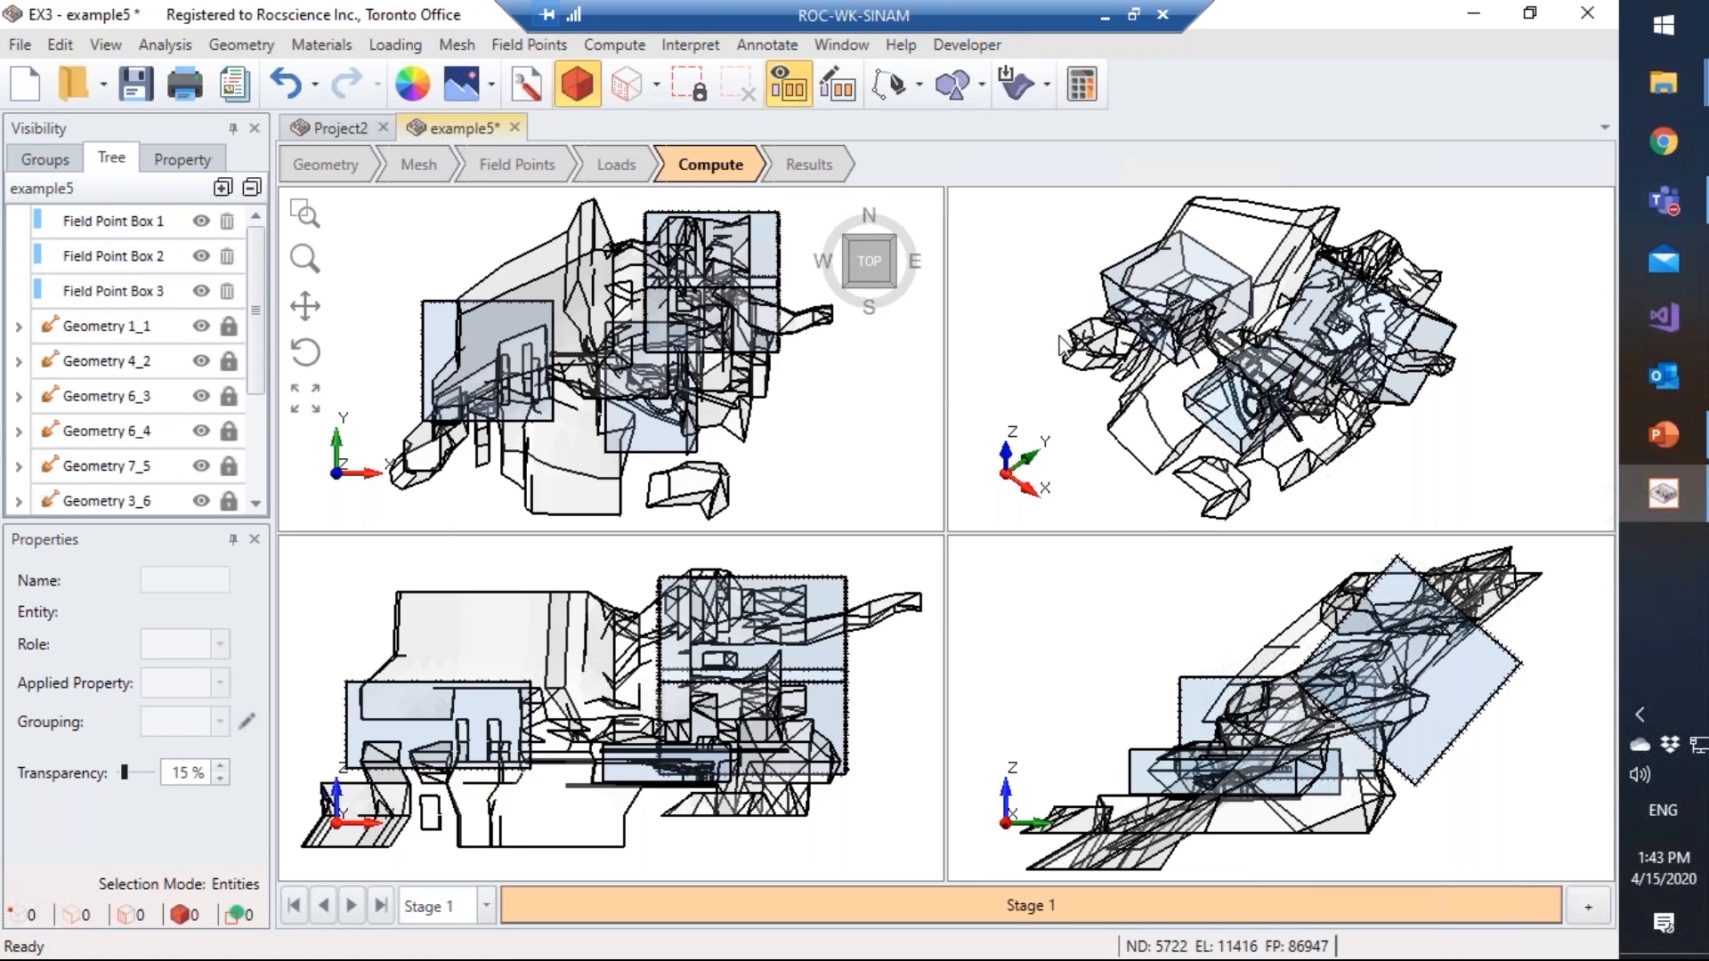
pyautogui.click(1082, 87)
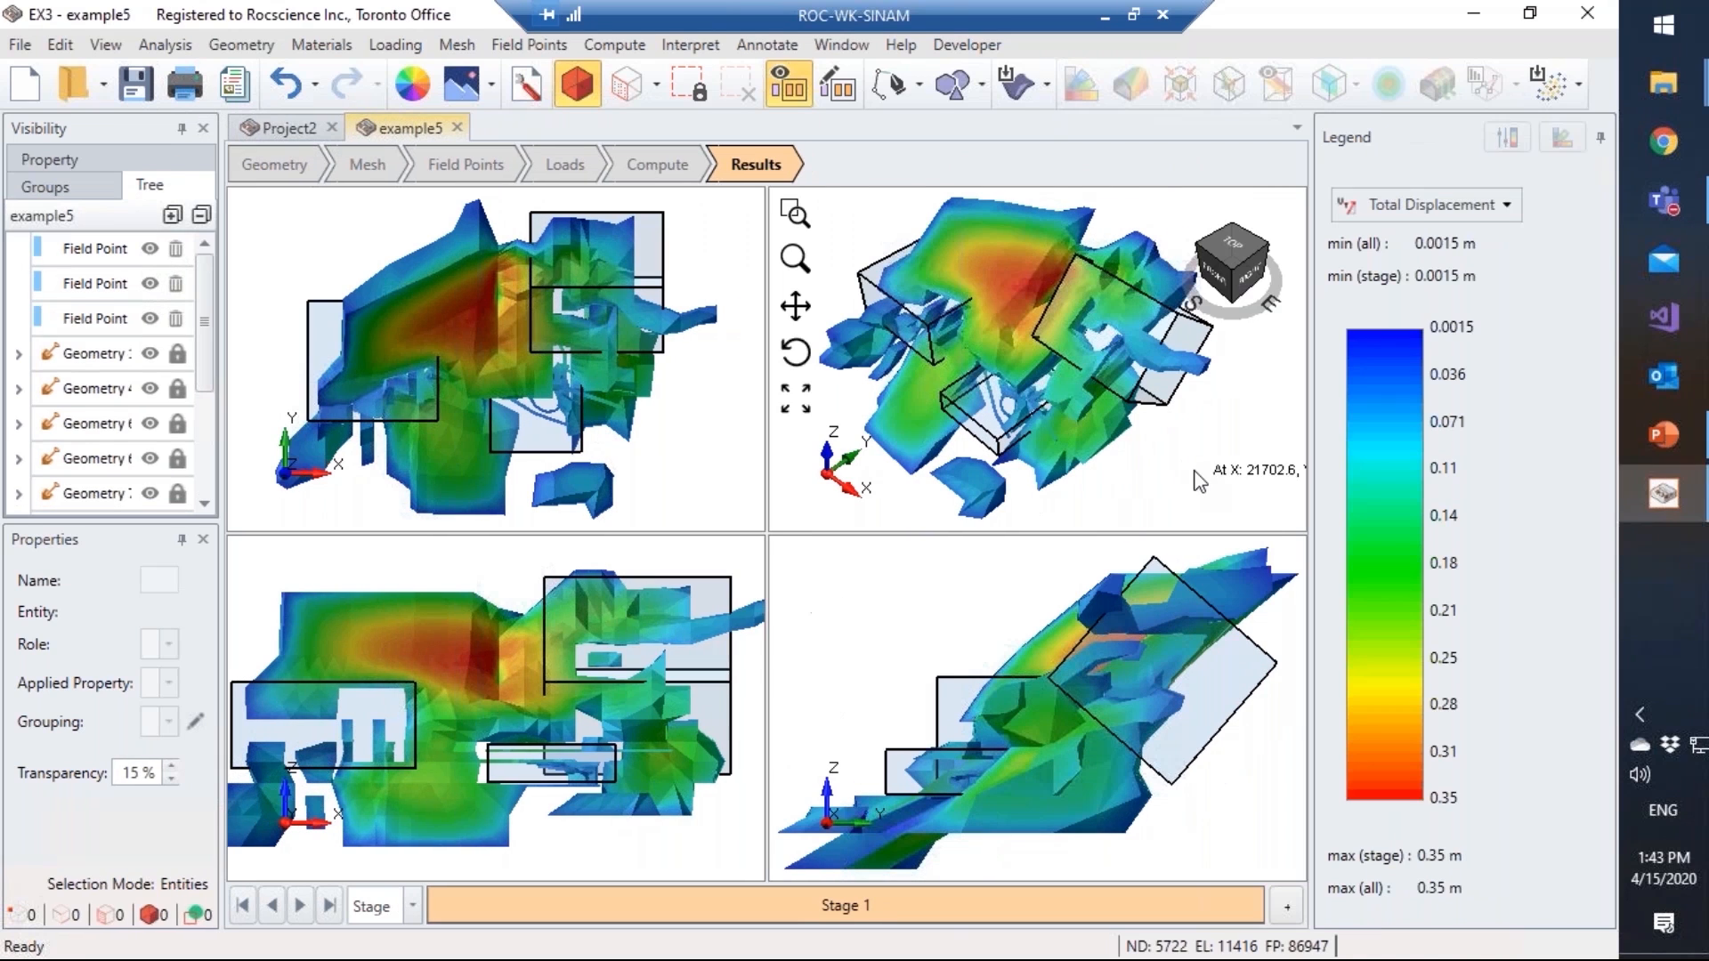
# Step: Maximize the perspective results view and turn off the total displacement contours on the excavation surfaces
pyautogui.doubleClick(1150, 456)
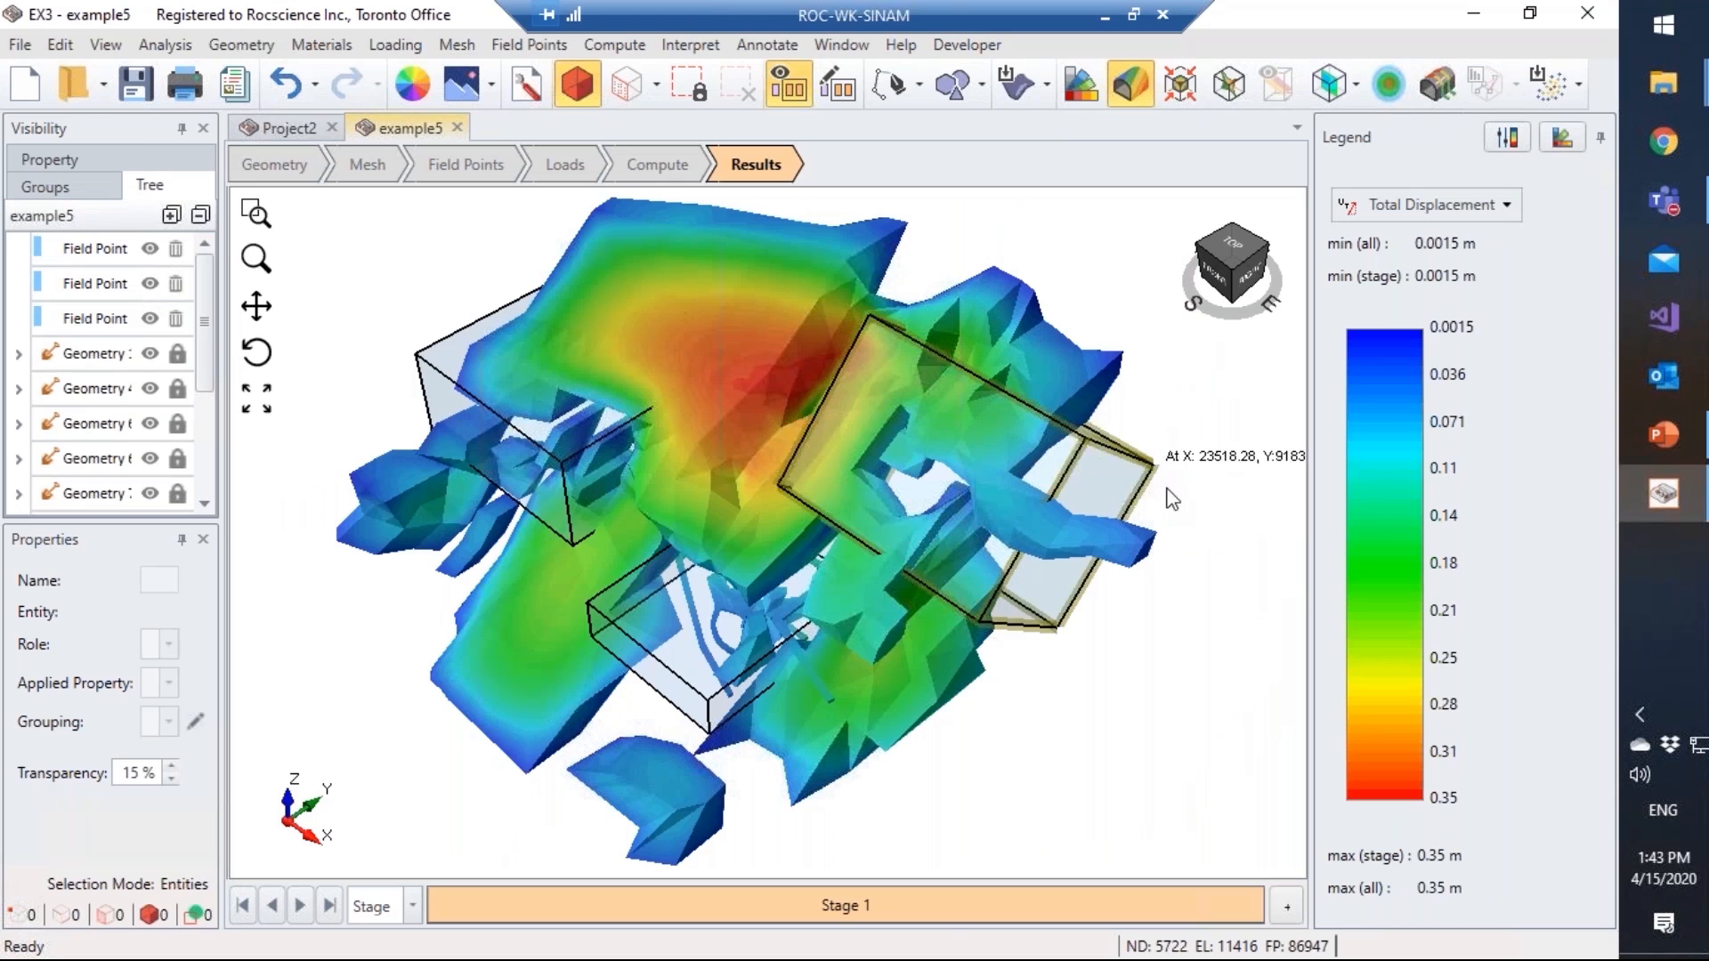
pyautogui.click(757, 308)
pyautogui.click(1129, 85)
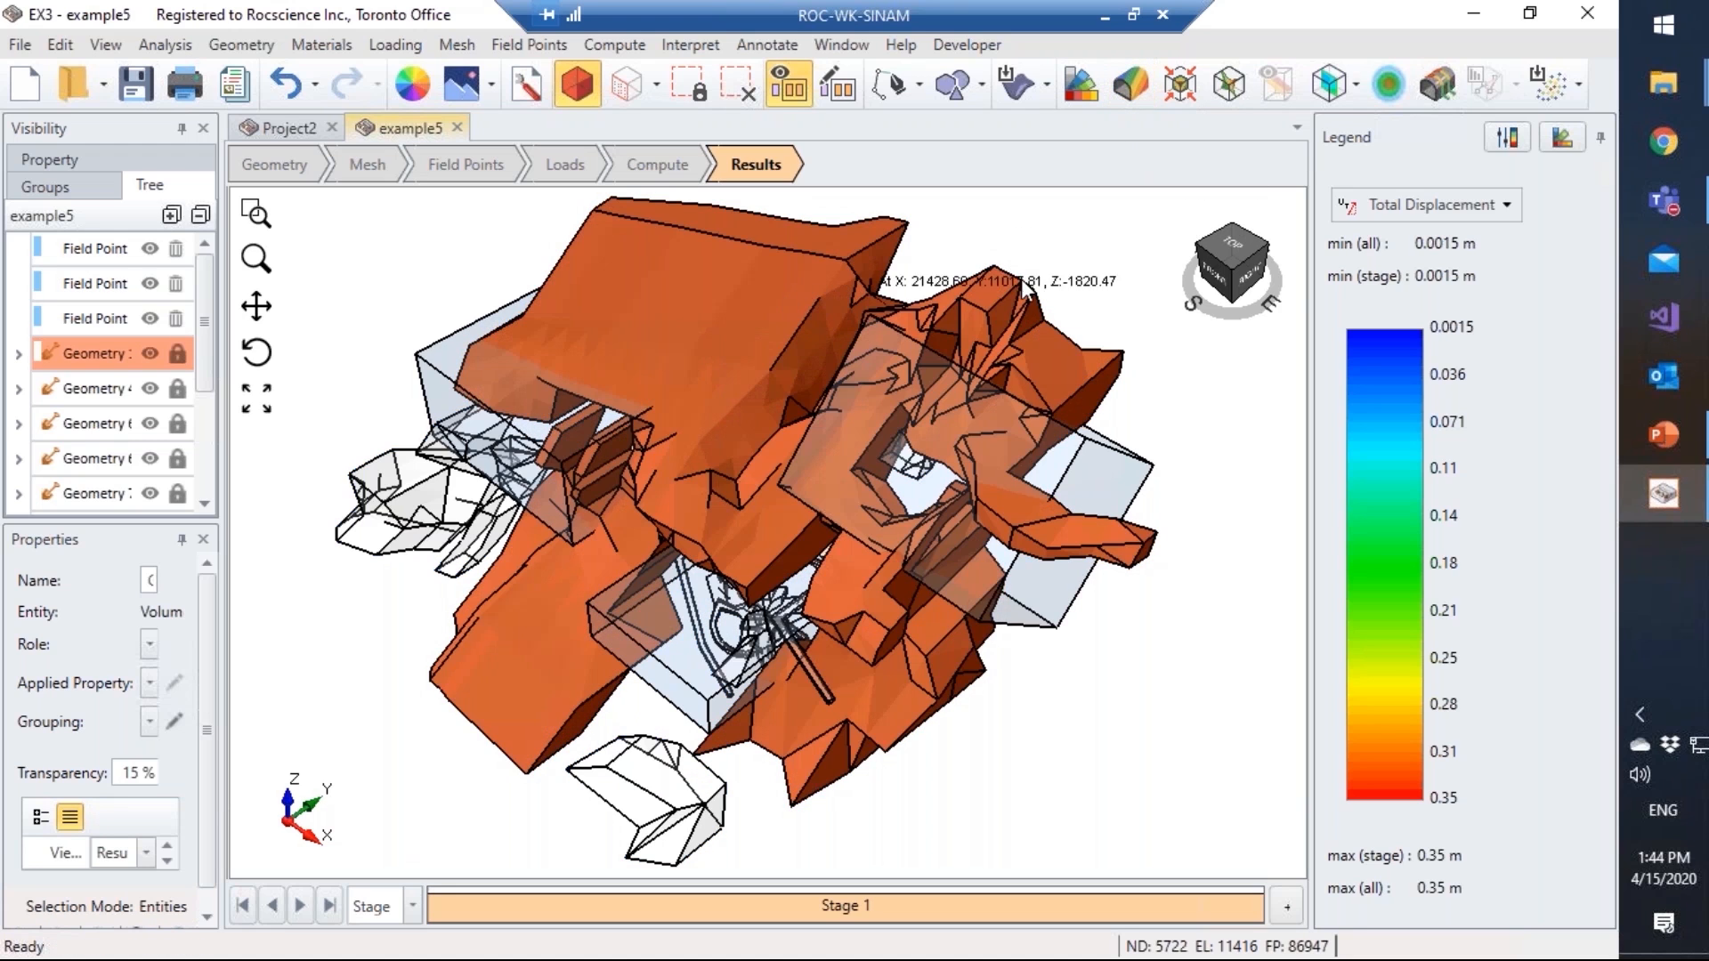
pyautogui.click(1174, 440)
pyautogui.moveTo(1173, 441); pyautogui.dragTo(1117, 470, button='middle')
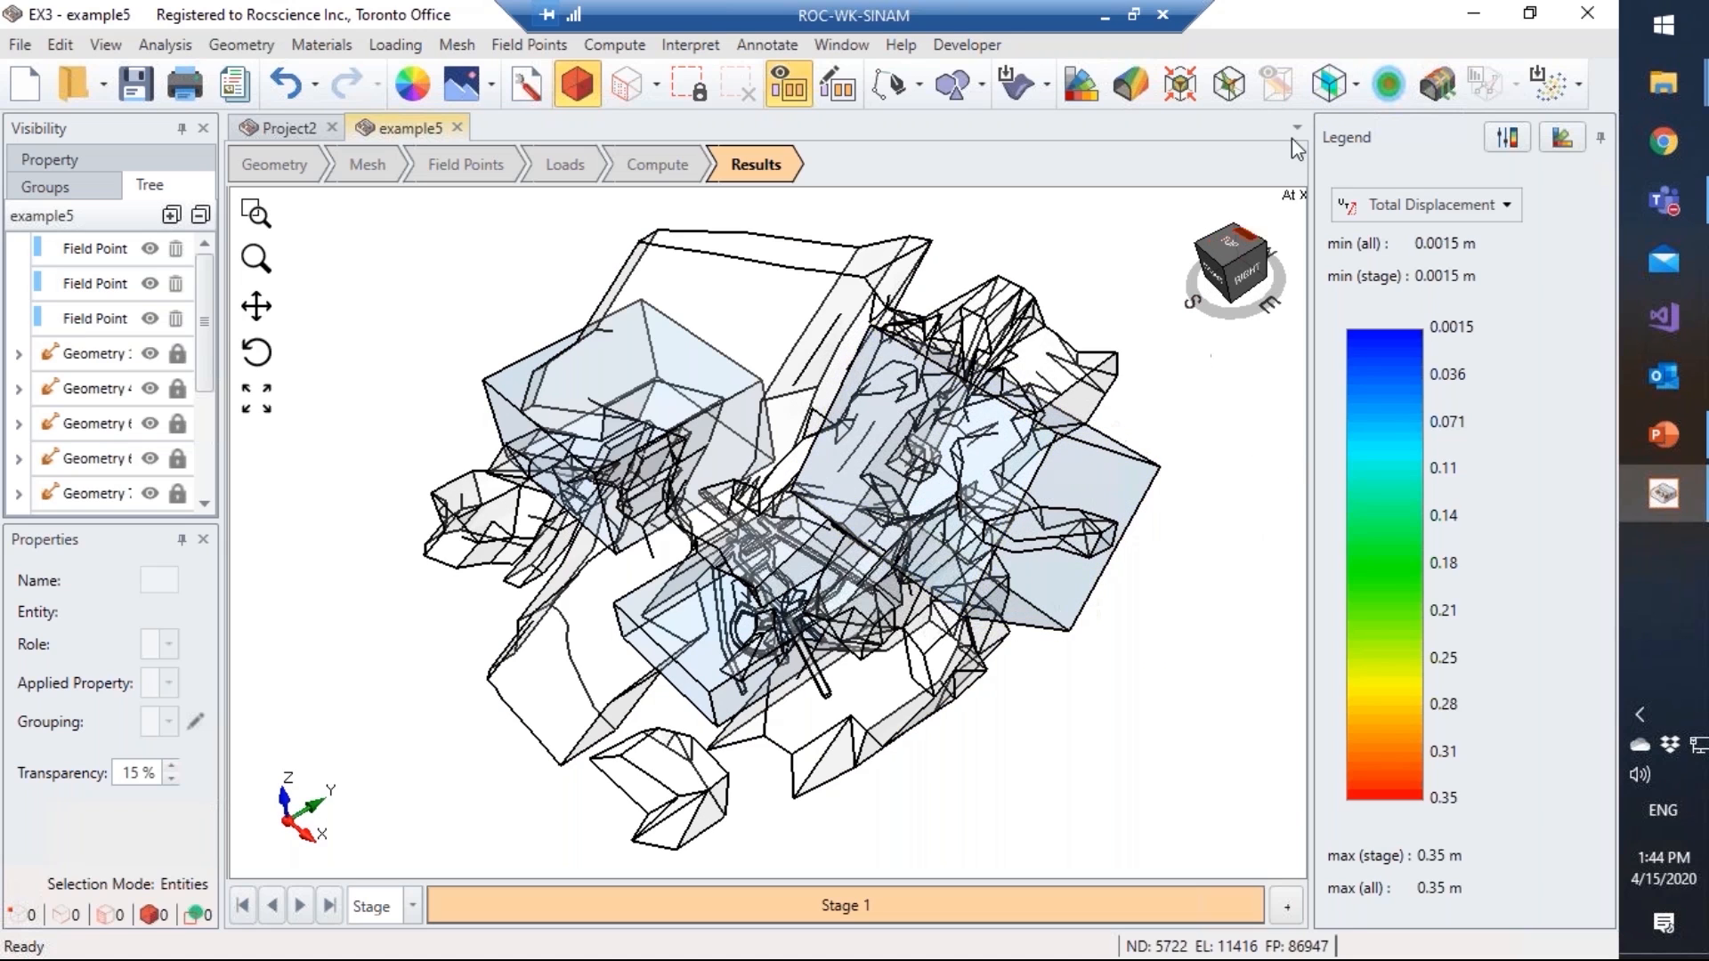
# Step: Start a contour plane, try the other field point boxes as the stress grid, and settle on Field Point Box 1
pyautogui.click(1330, 89)
pyautogui.moveTo(980, 391); pyautogui.dragTo(771, 635)
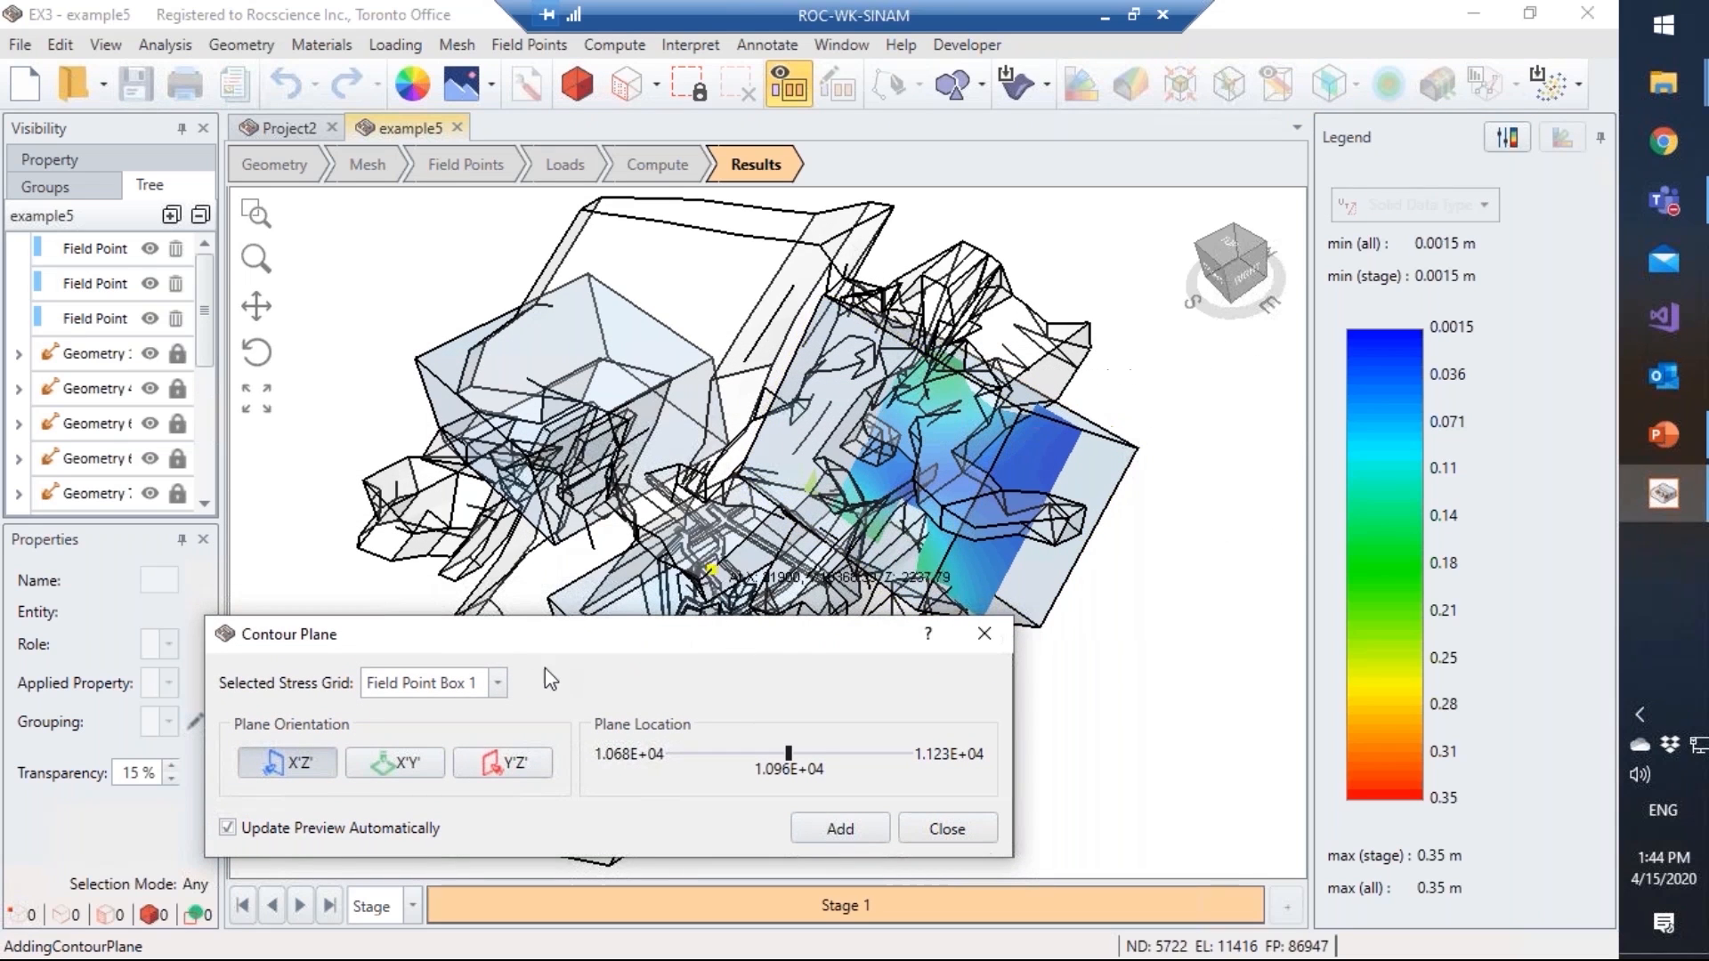
pyautogui.click(463, 687)
pyautogui.click(427, 732)
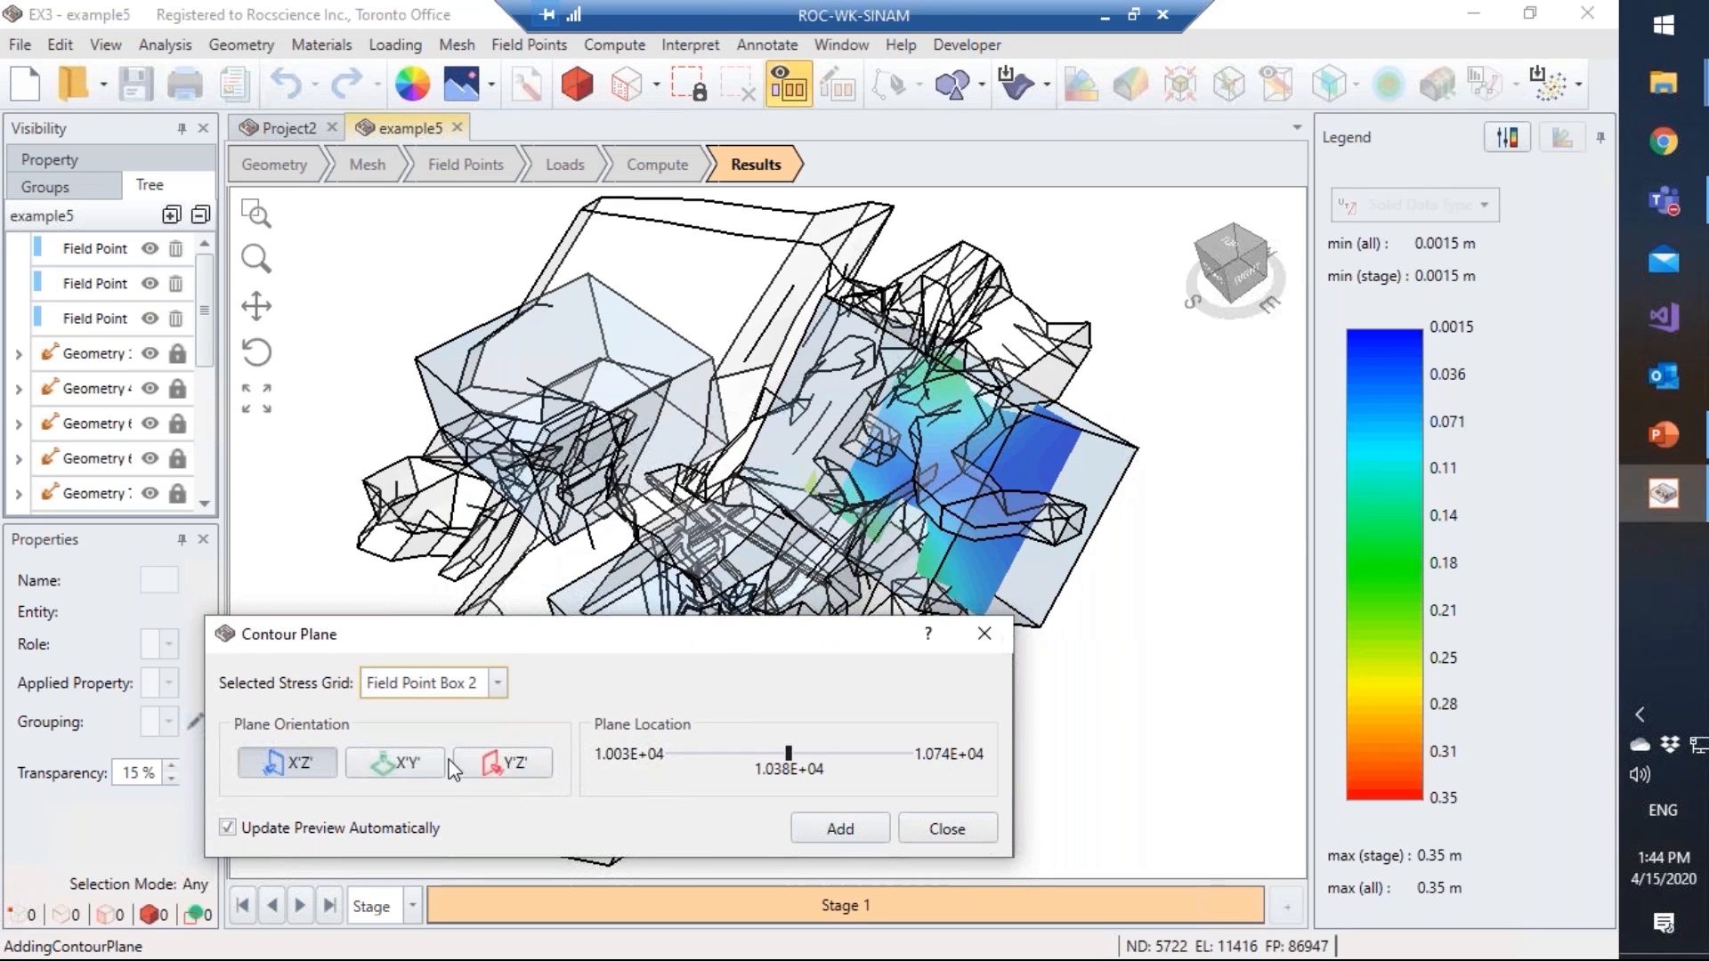
pyautogui.click(463, 683)
pyautogui.click(449, 755)
pyautogui.click(503, 681)
pyautogui.click(441, 712)
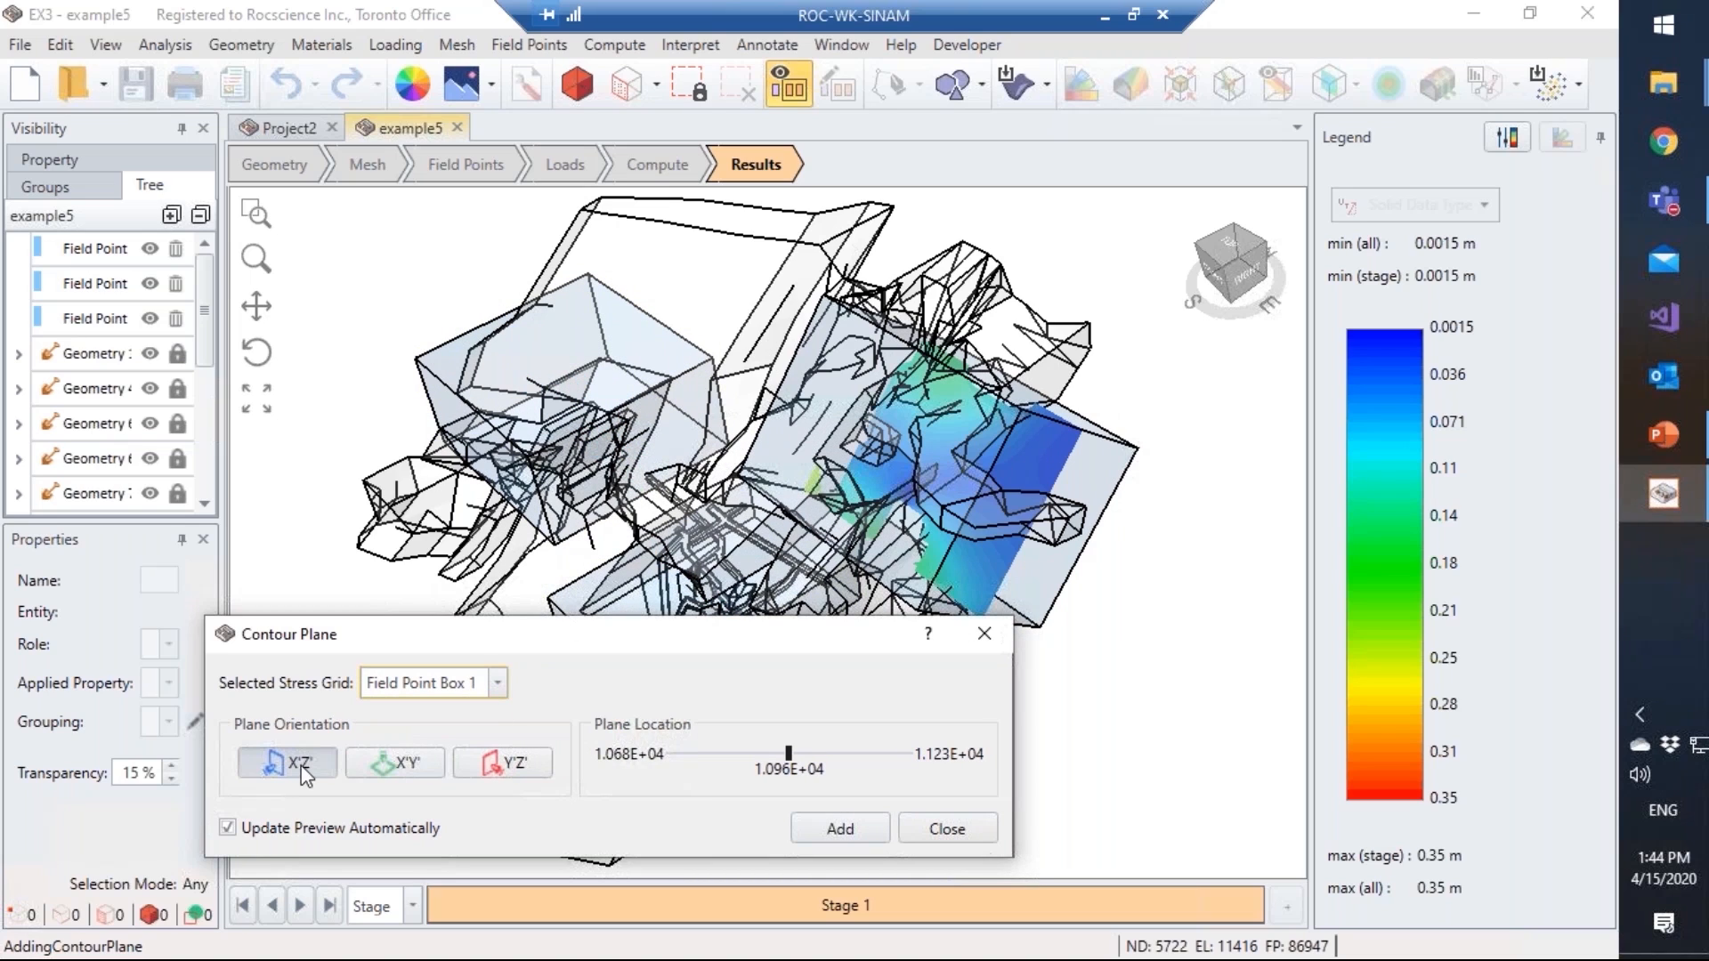
# Step: Preview the other plane orientations, and add an X'Z' contour plane at location 1.078E+04 in Field Point Box 1
pyautogui.click(402, 763)
pyautogui.click(503, 761)
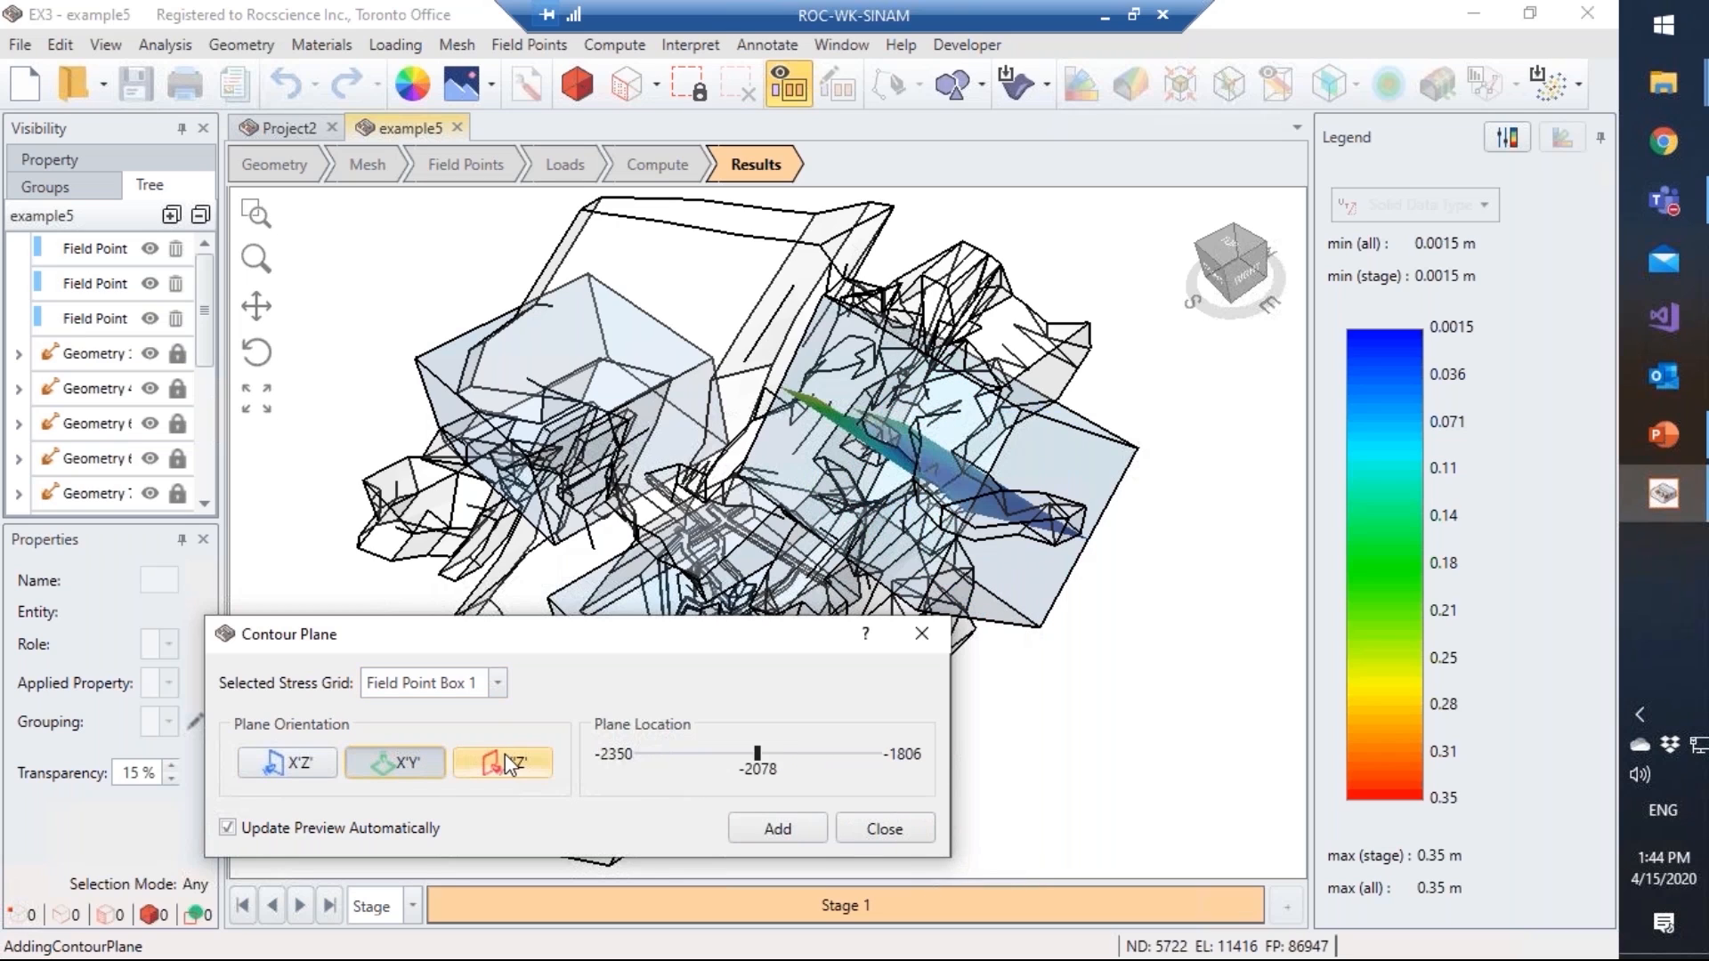
pyautogui.click(309, 755)
pyautogui.moveTo(789, 753); pyautogui.dragTo(709, 759)
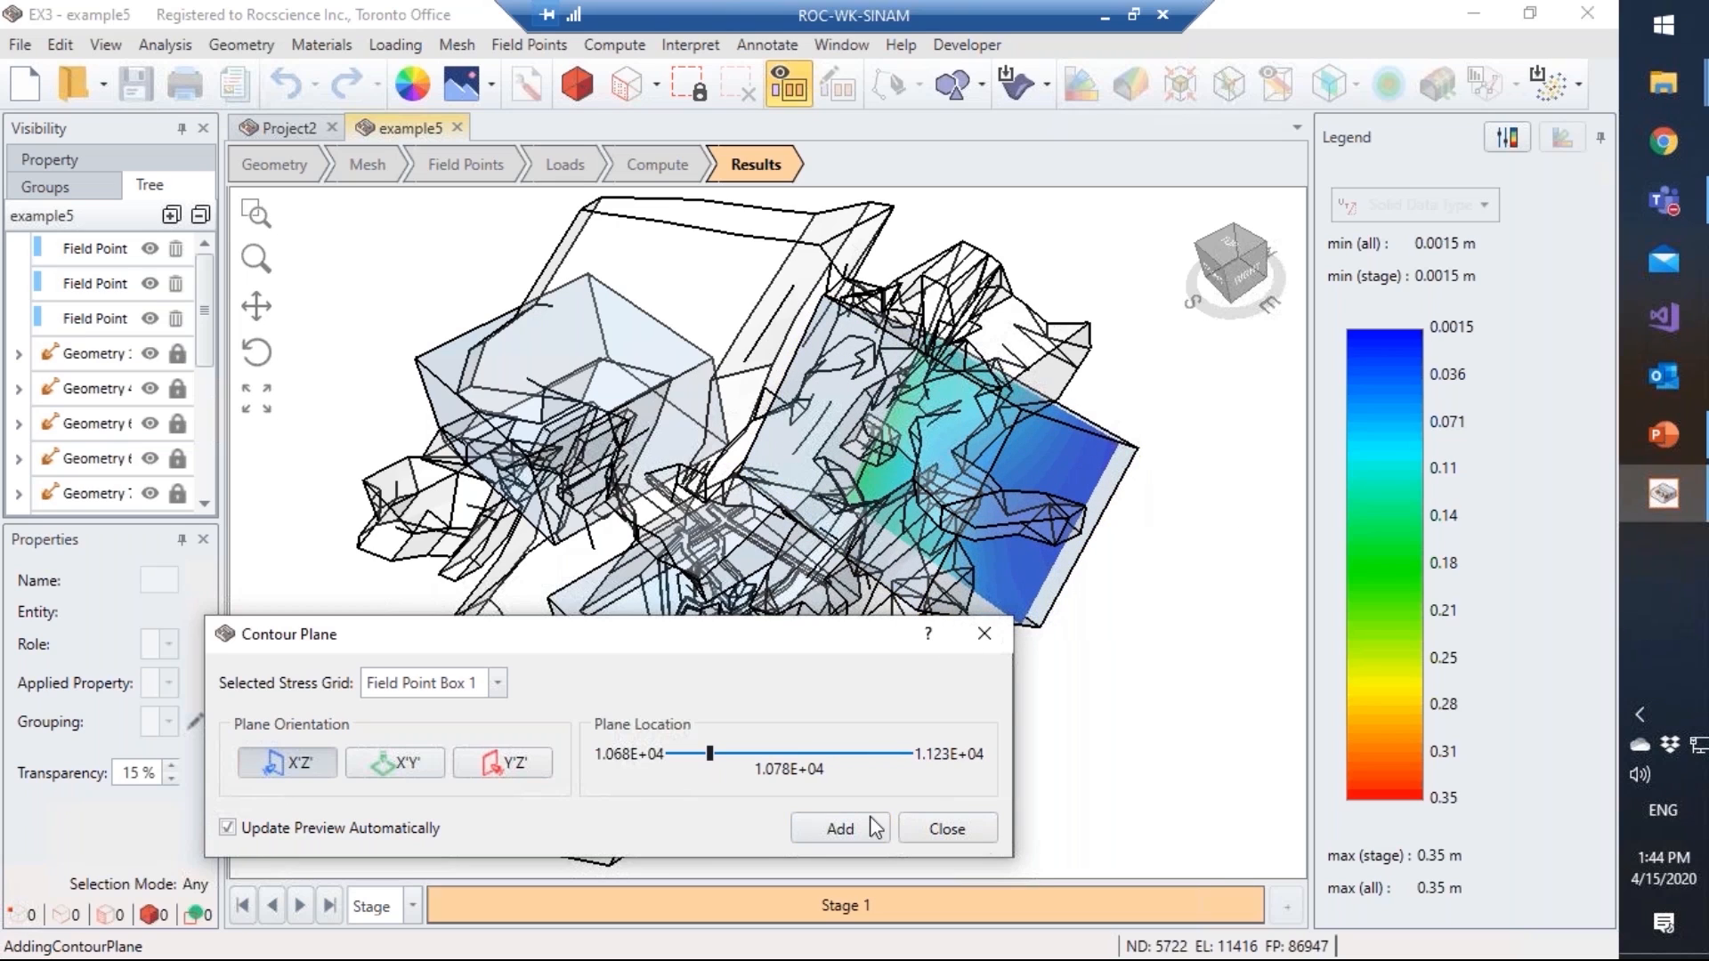
pyautogui.click(838, 829)
# Step: Add a second X'Z' contour plane at location 1.109E+04 and finish adding contour planes
pyautogui.moveTo(707, 757); pyautogui.dragTo(845, 757)
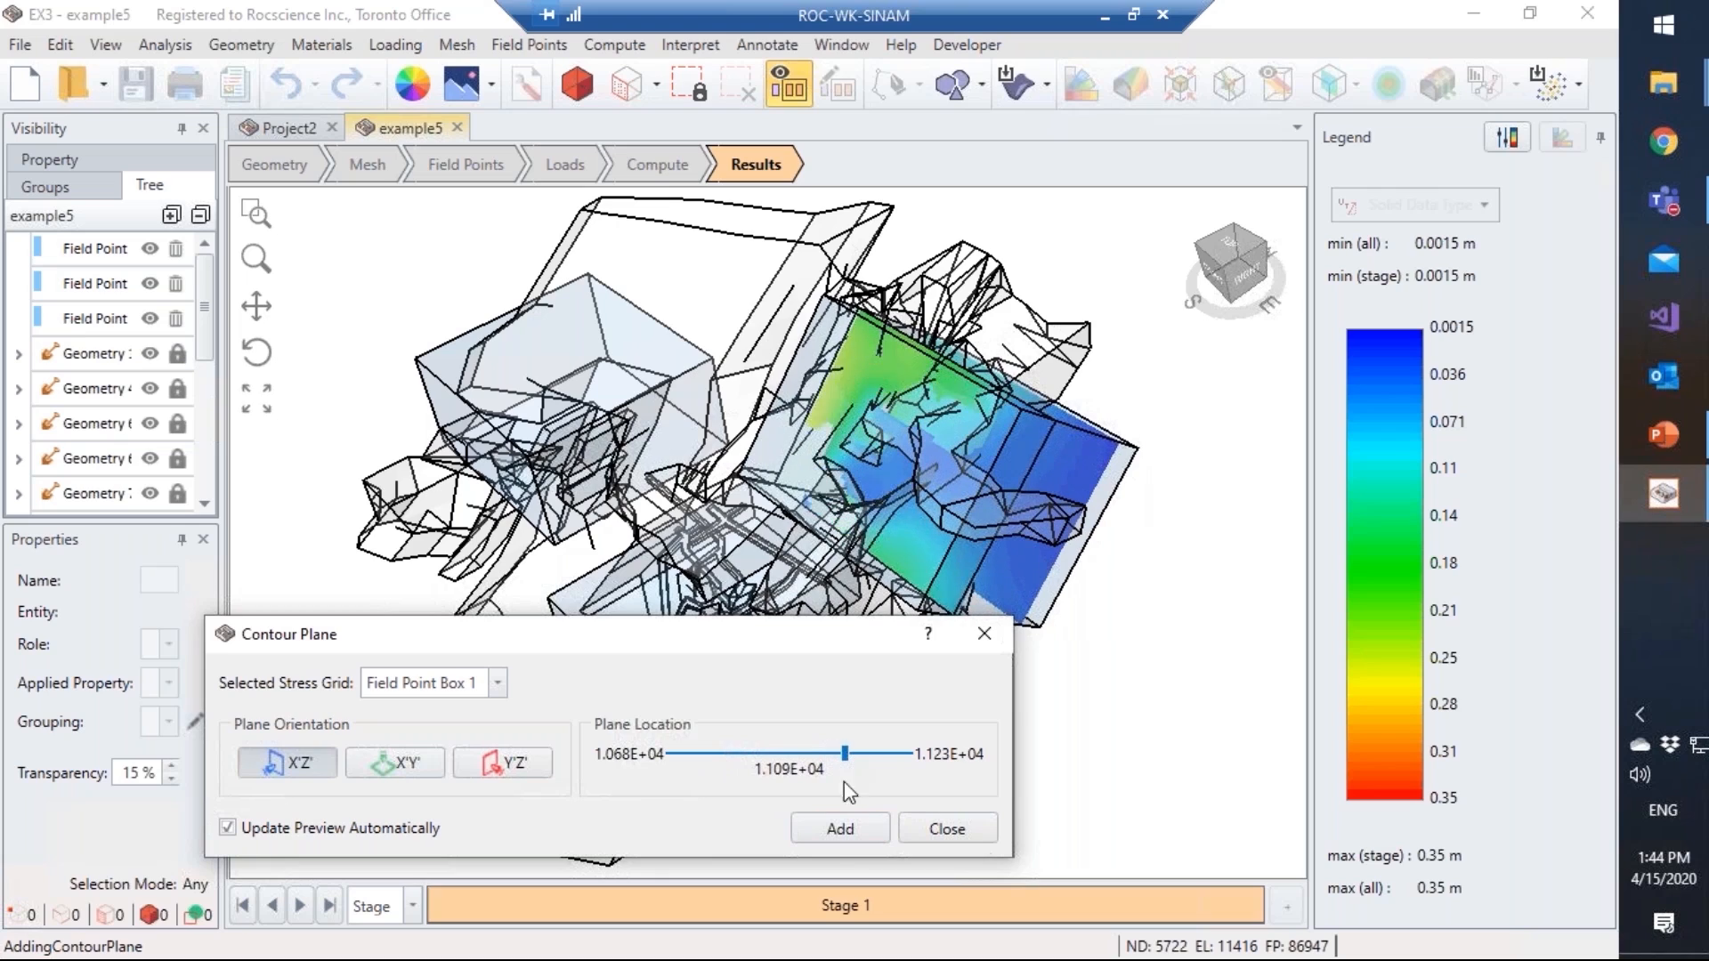
pyautogui.click(840, 829)
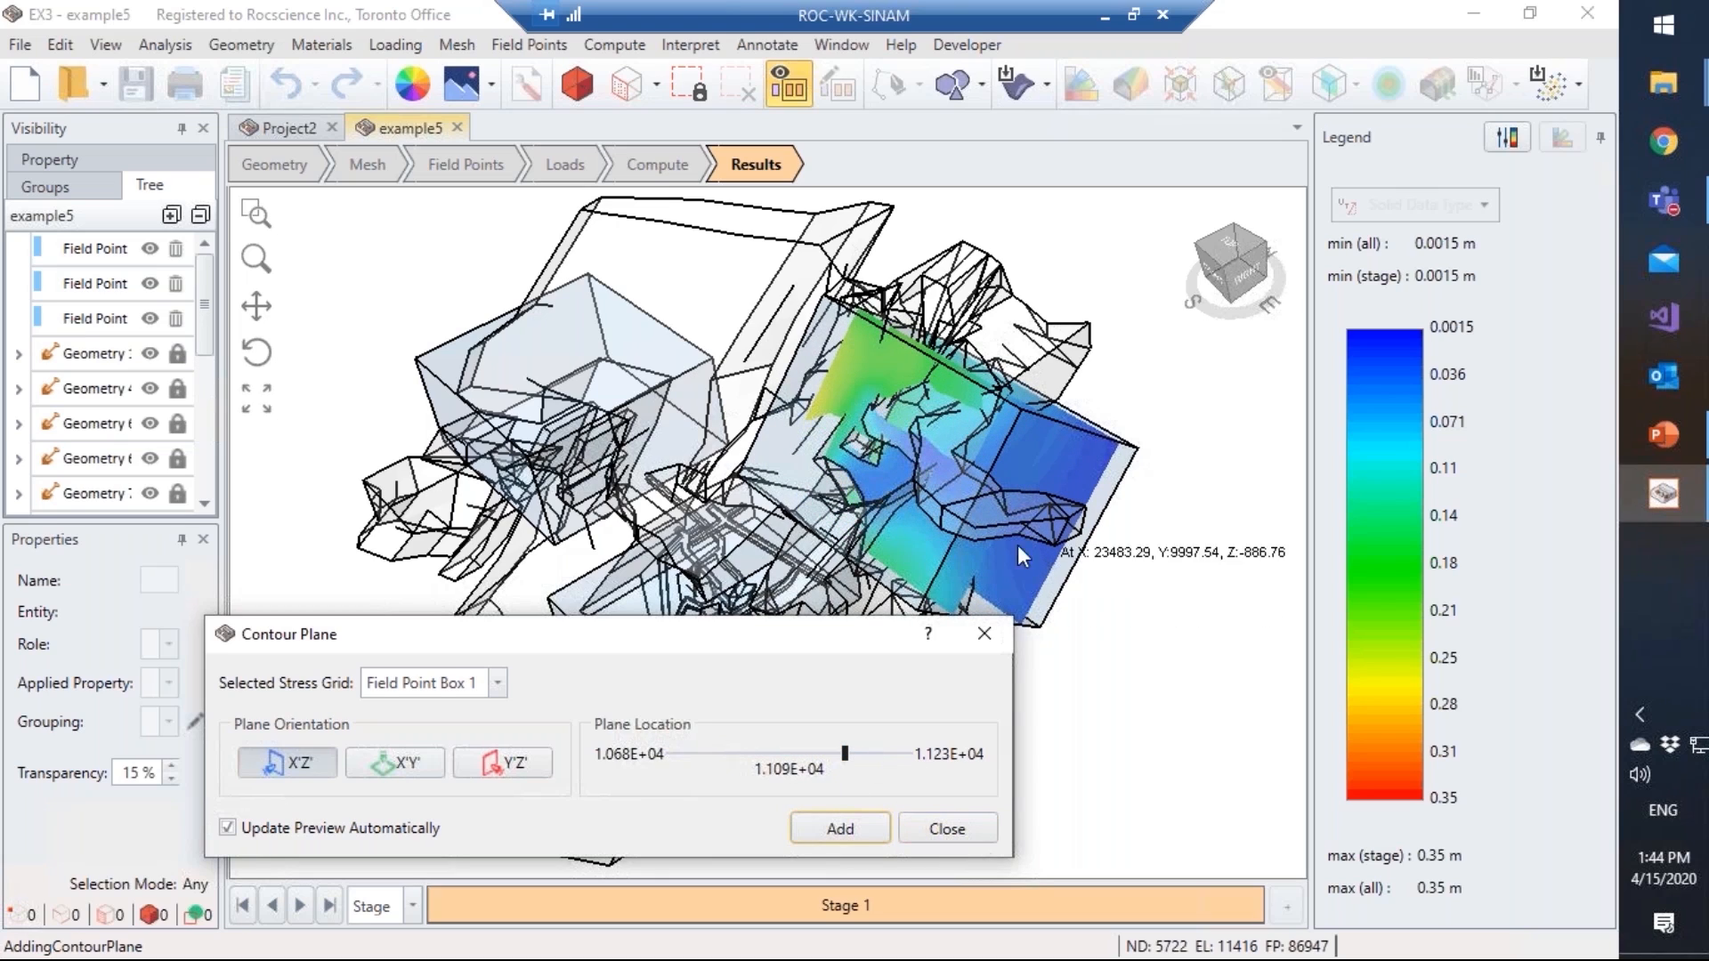
pyautogui.click(948, 829)
# Step: Start defining a total displacement isosurface and assign it to Field Point Box 3
pyautogui.moveTo(1094, 495); pyautogui.dragTo(881, 506, button='middle')
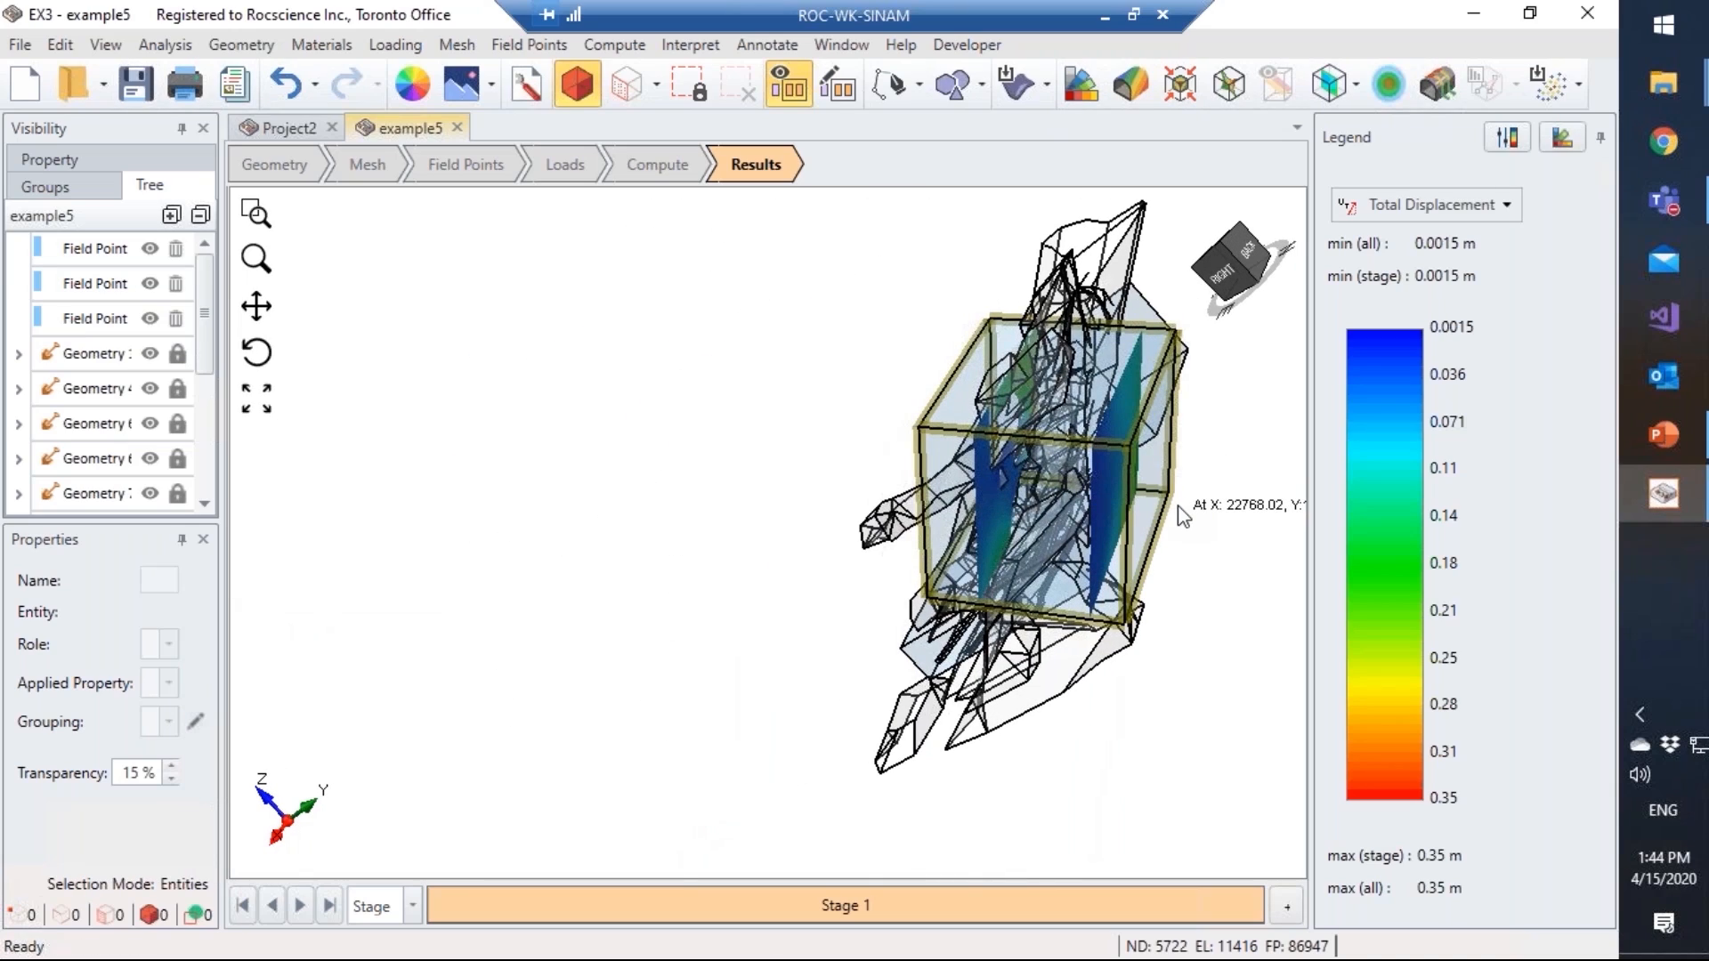
pyautogui.moveTo(1177, 506); pyautogui.dragTo(1018, 495, button='middle')
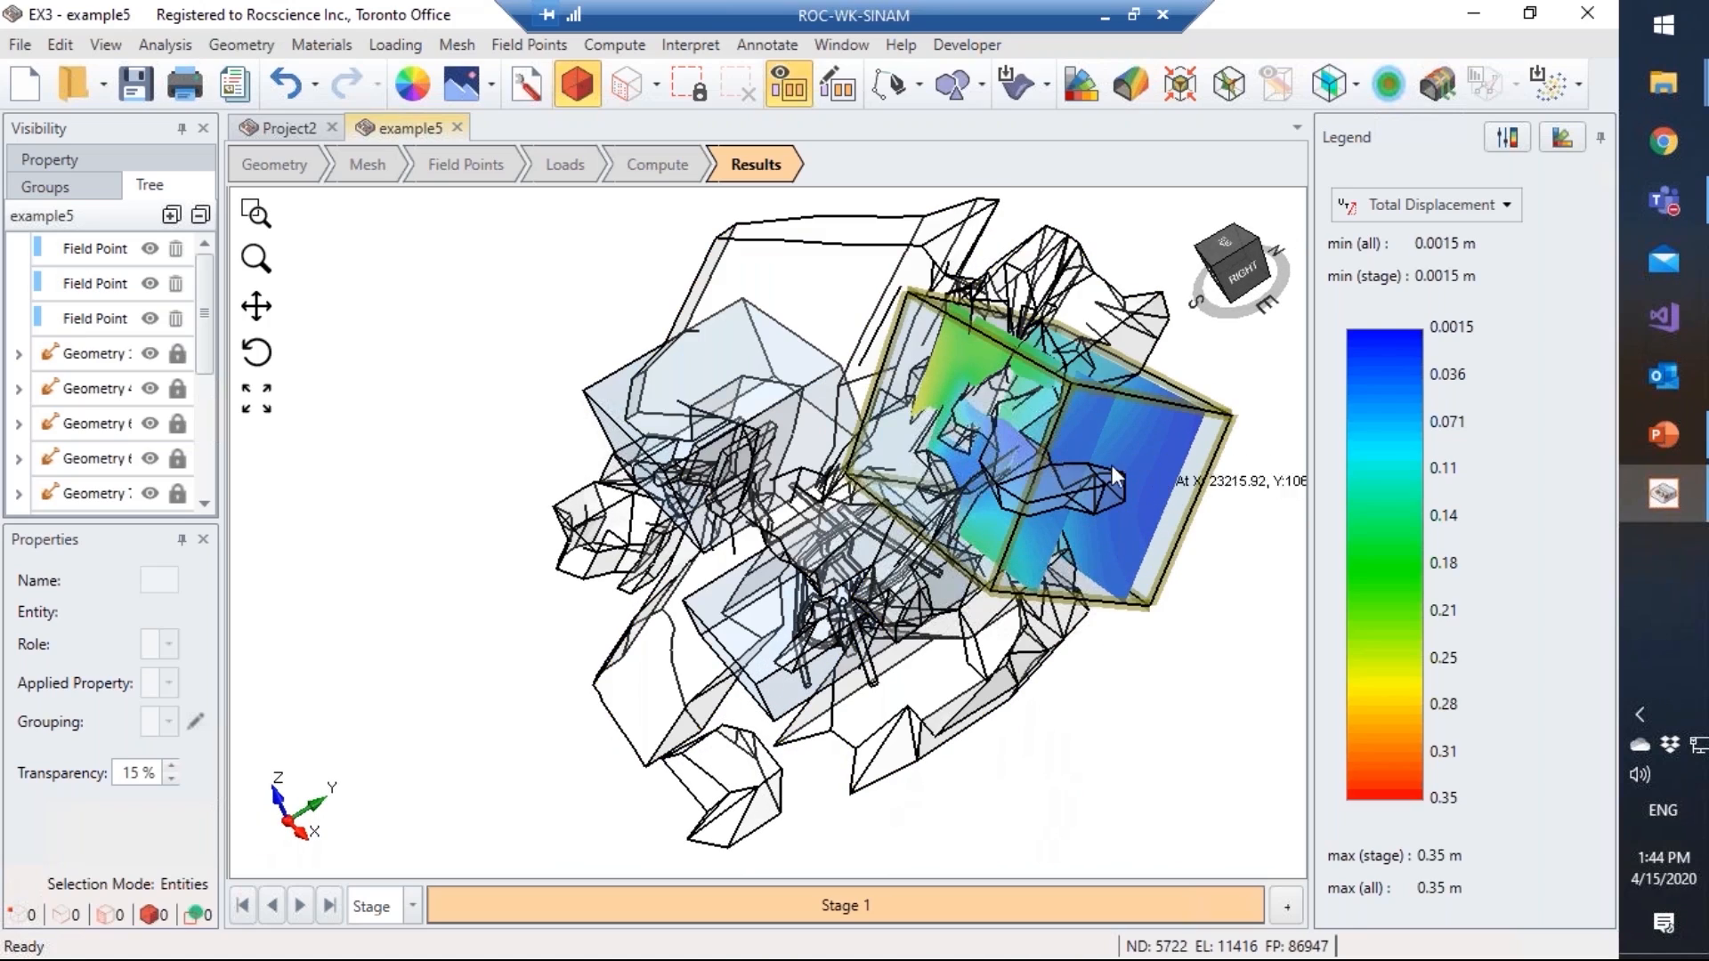
pyautogui.moveTo(1033, 454)
pyautogui.mouseDown(button='middle')
pyautogui.moveTo(913, 515)
pyautogui.moveTo(788, 677)
pyautogui.mouseUp(button='middle')
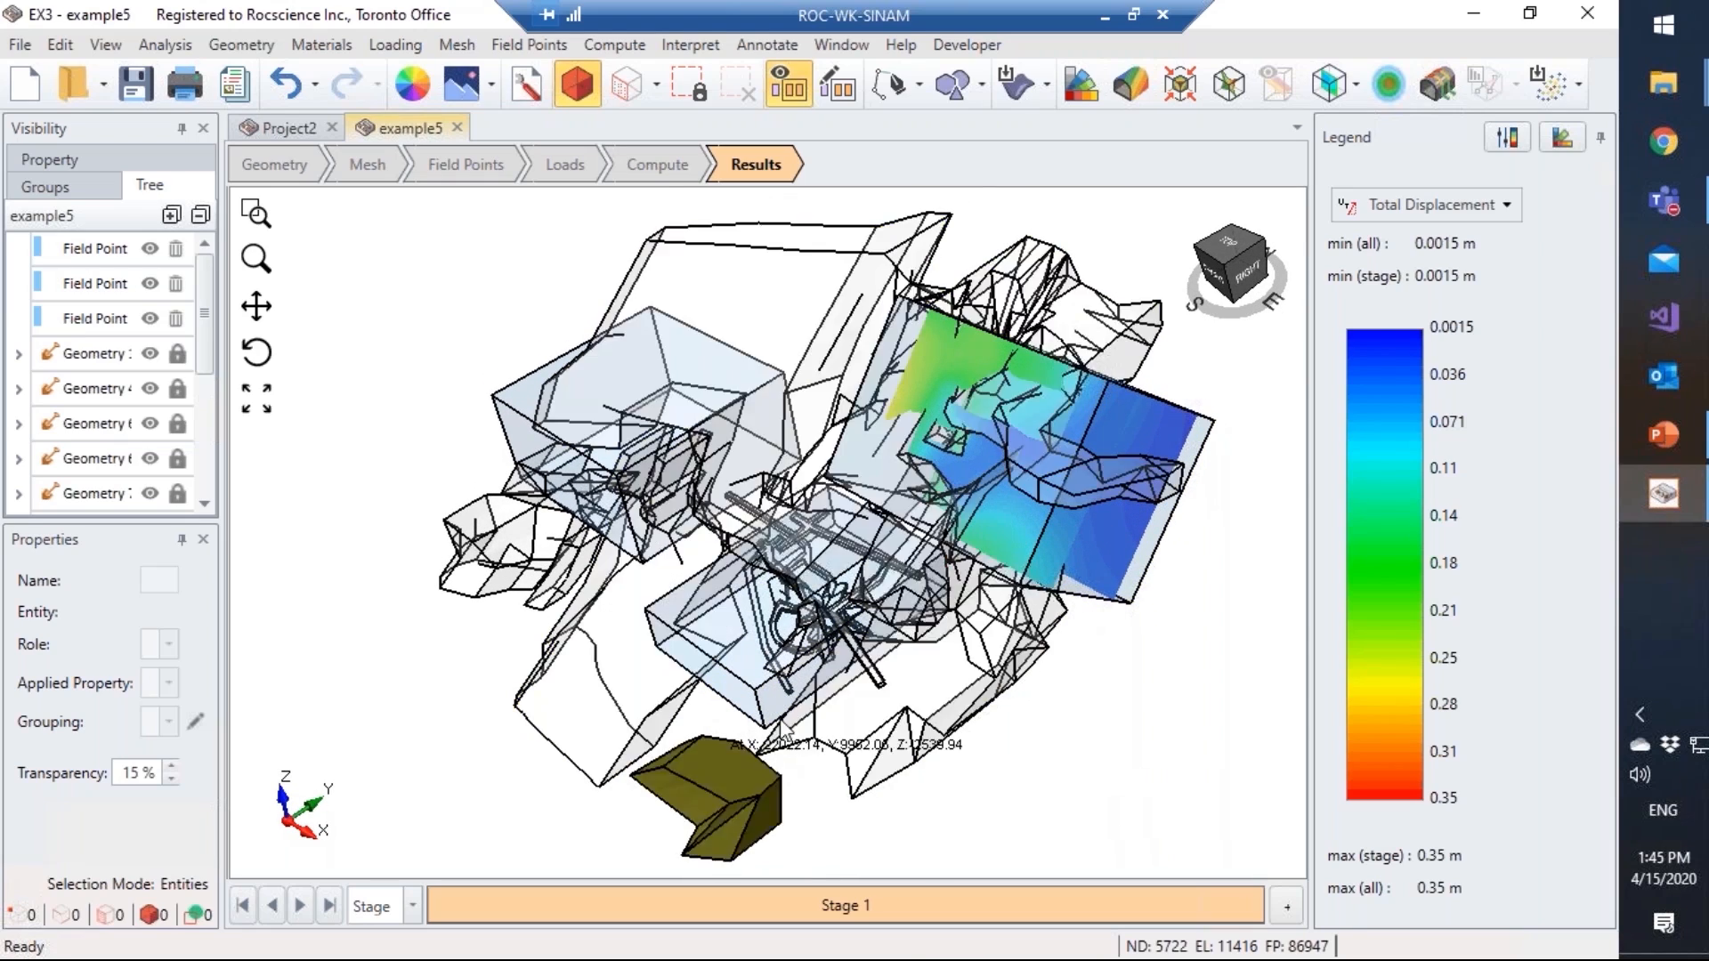
pyautogui.moveTo(738, 731); pyautogui.dragTo(784, 705, button='middle')
pyautogui.moveTo(655, 753); pyautogui.dragTo(752, 723, button='middle')
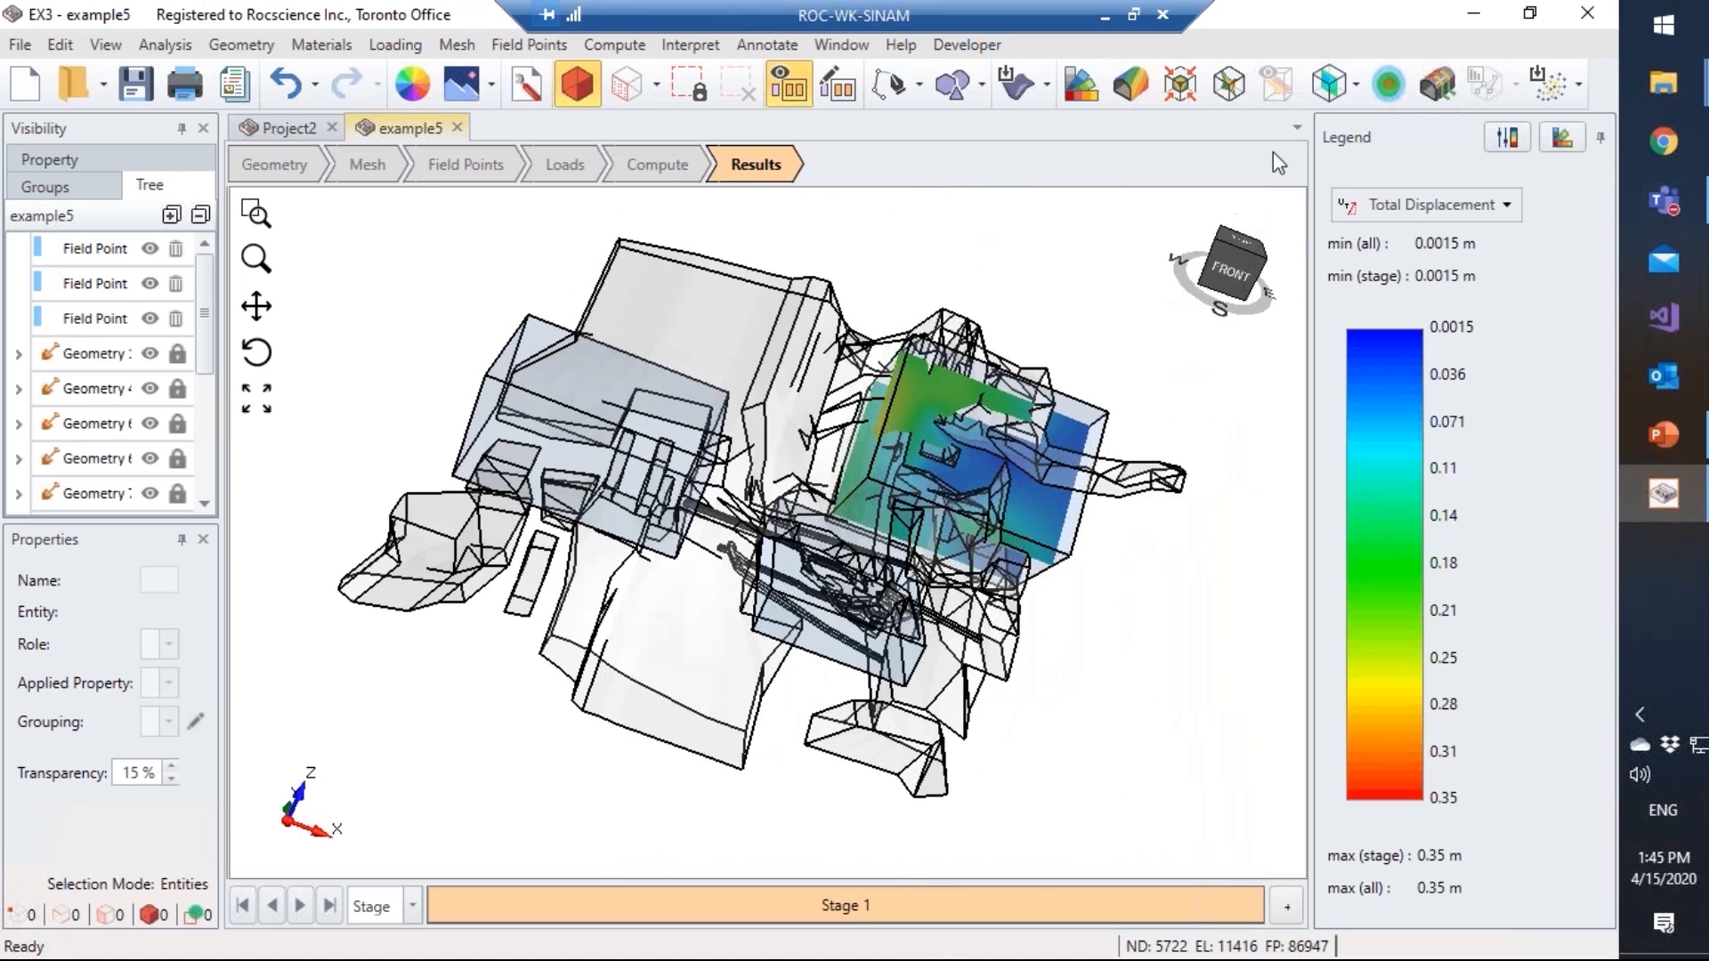
pyautogui.click(1387, 85)
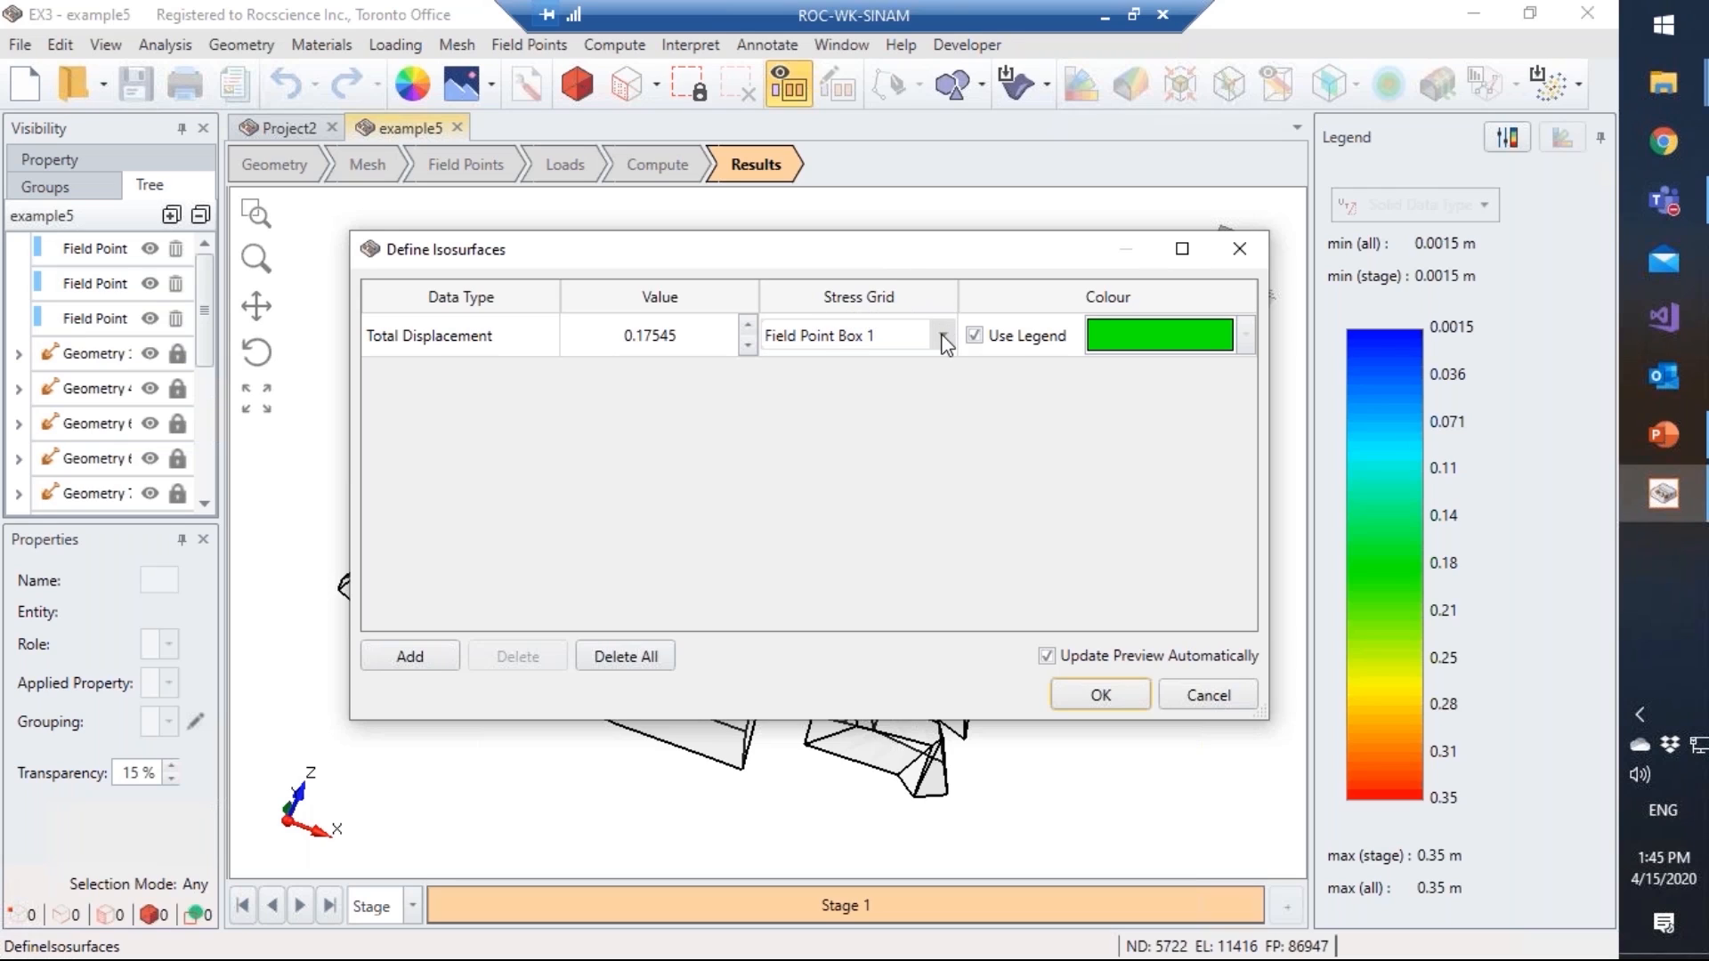
pyautogui.click(942, 336)
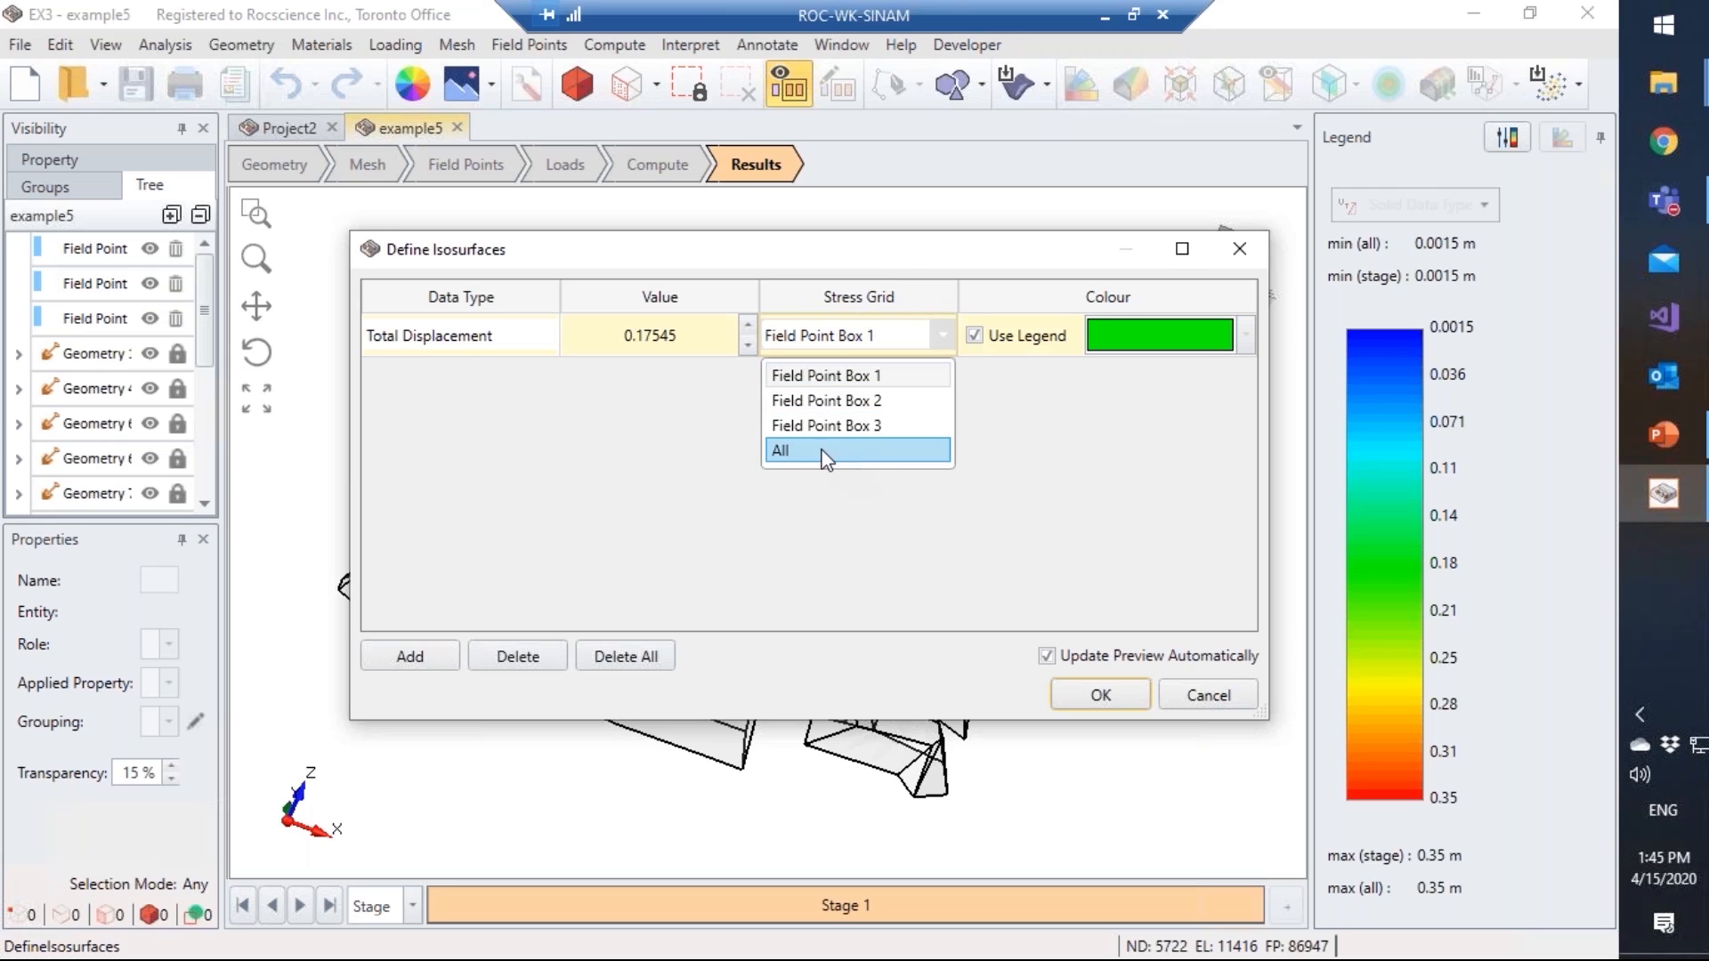
pyautogui.click(857, 426)
pyautogui.moveTo(854, 265); pyautogui.dragTo(1032, 612)
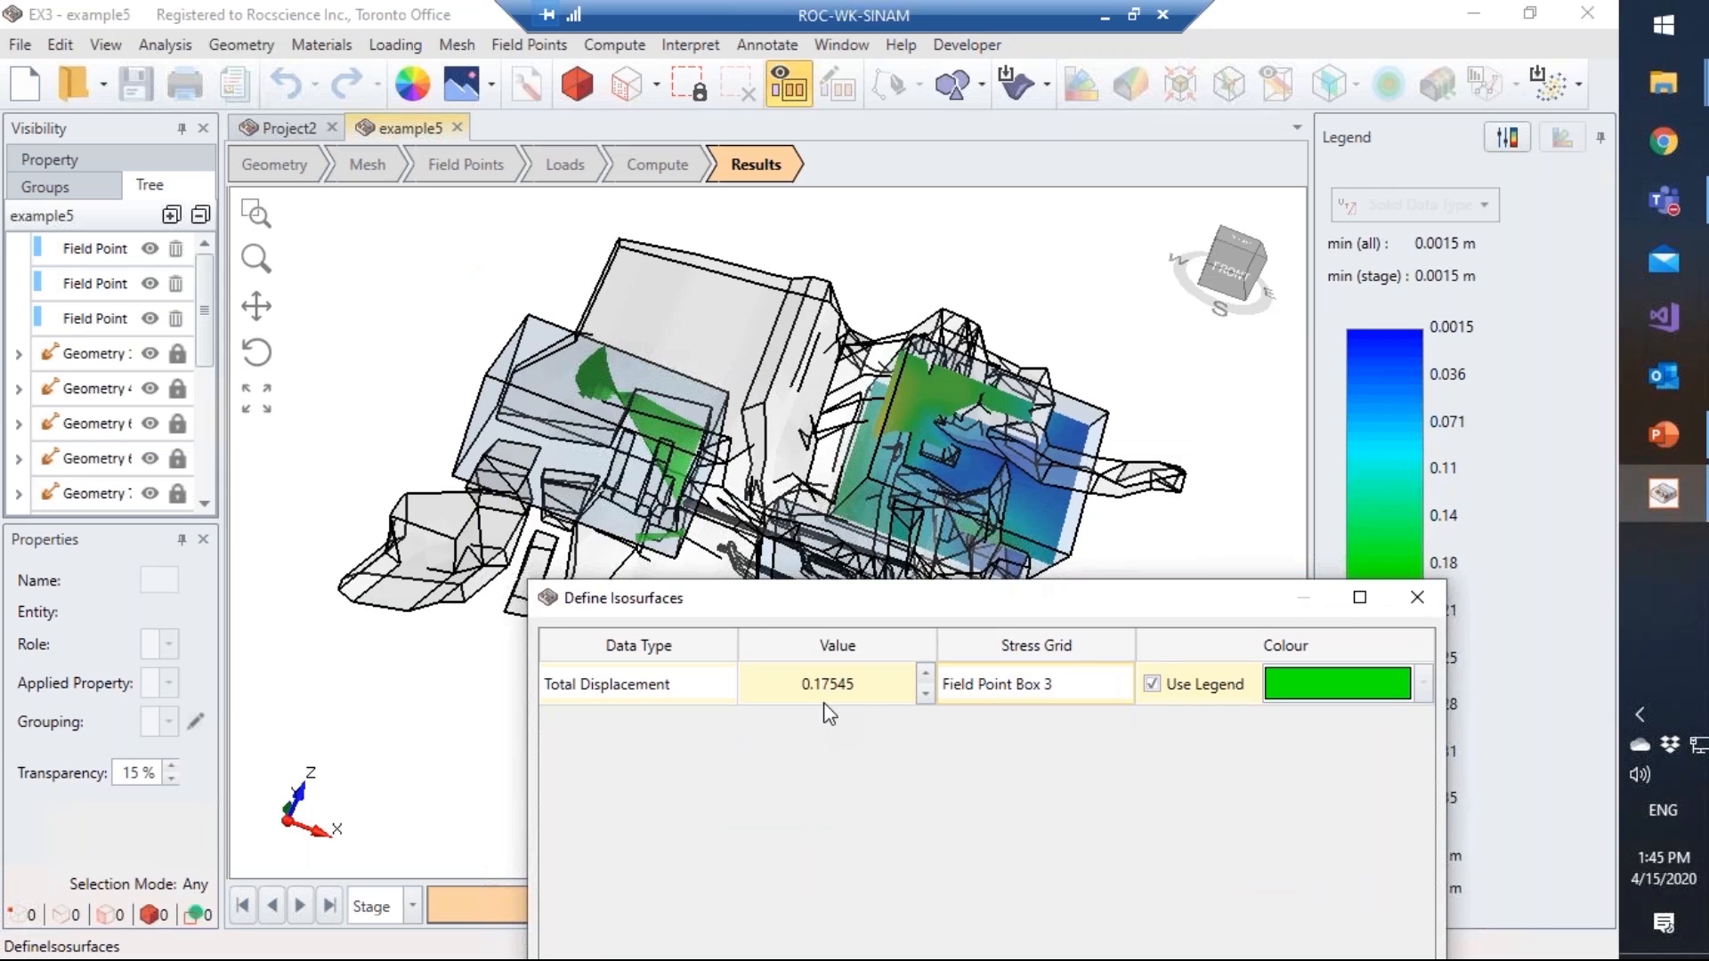
# Step: Keep Total Displacement as the isosurface's data type, set its value to 0.075, and create it
pyautogui.click(725, 684)
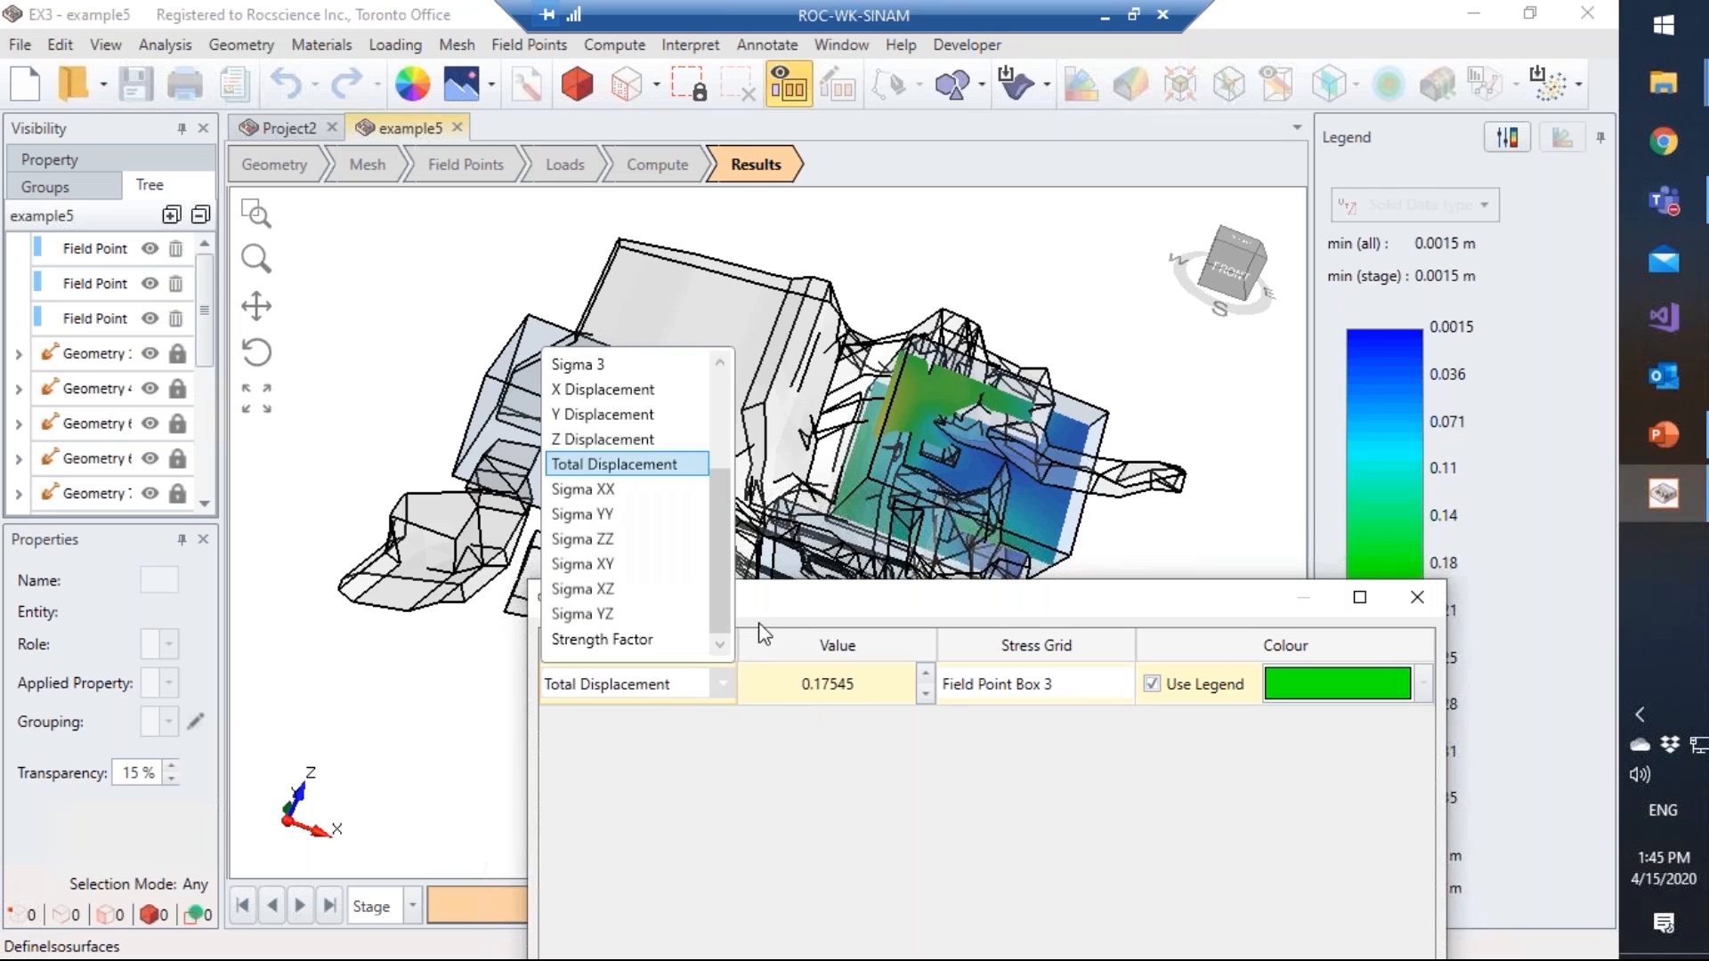
pyautogui.moveTo(726, 566); pyautogui.dragTo(672, 545)
pyautogui.click(669, 539)
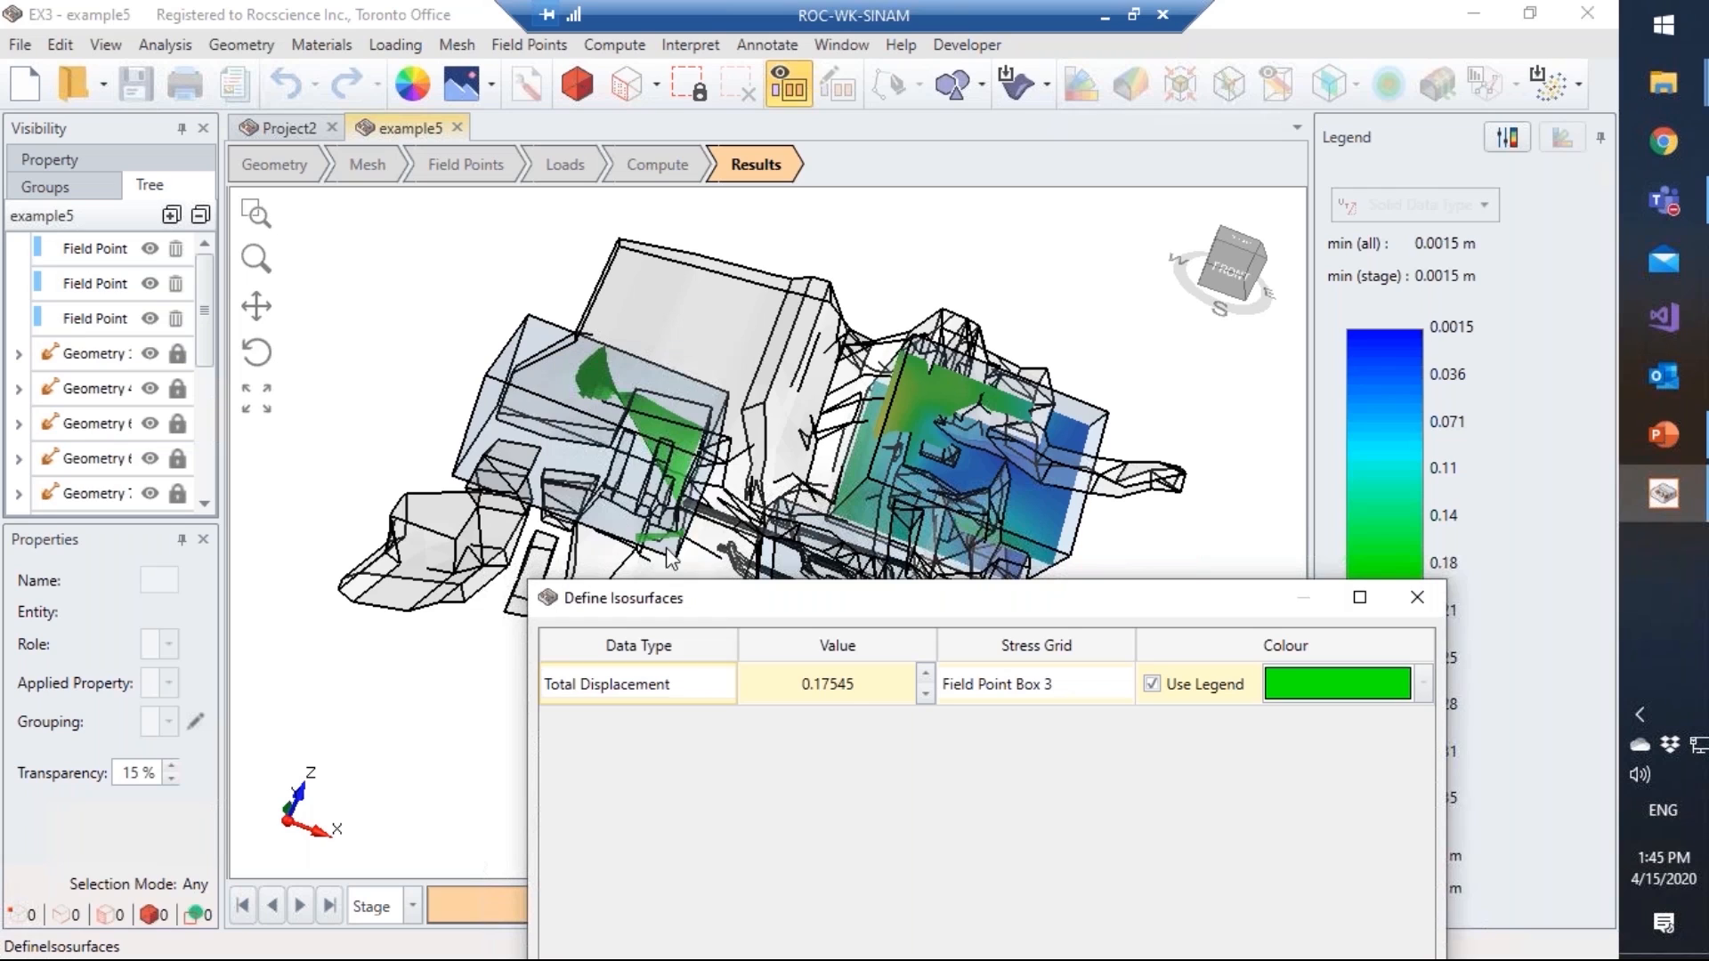
pyautogui.doubleClick(853, 685)
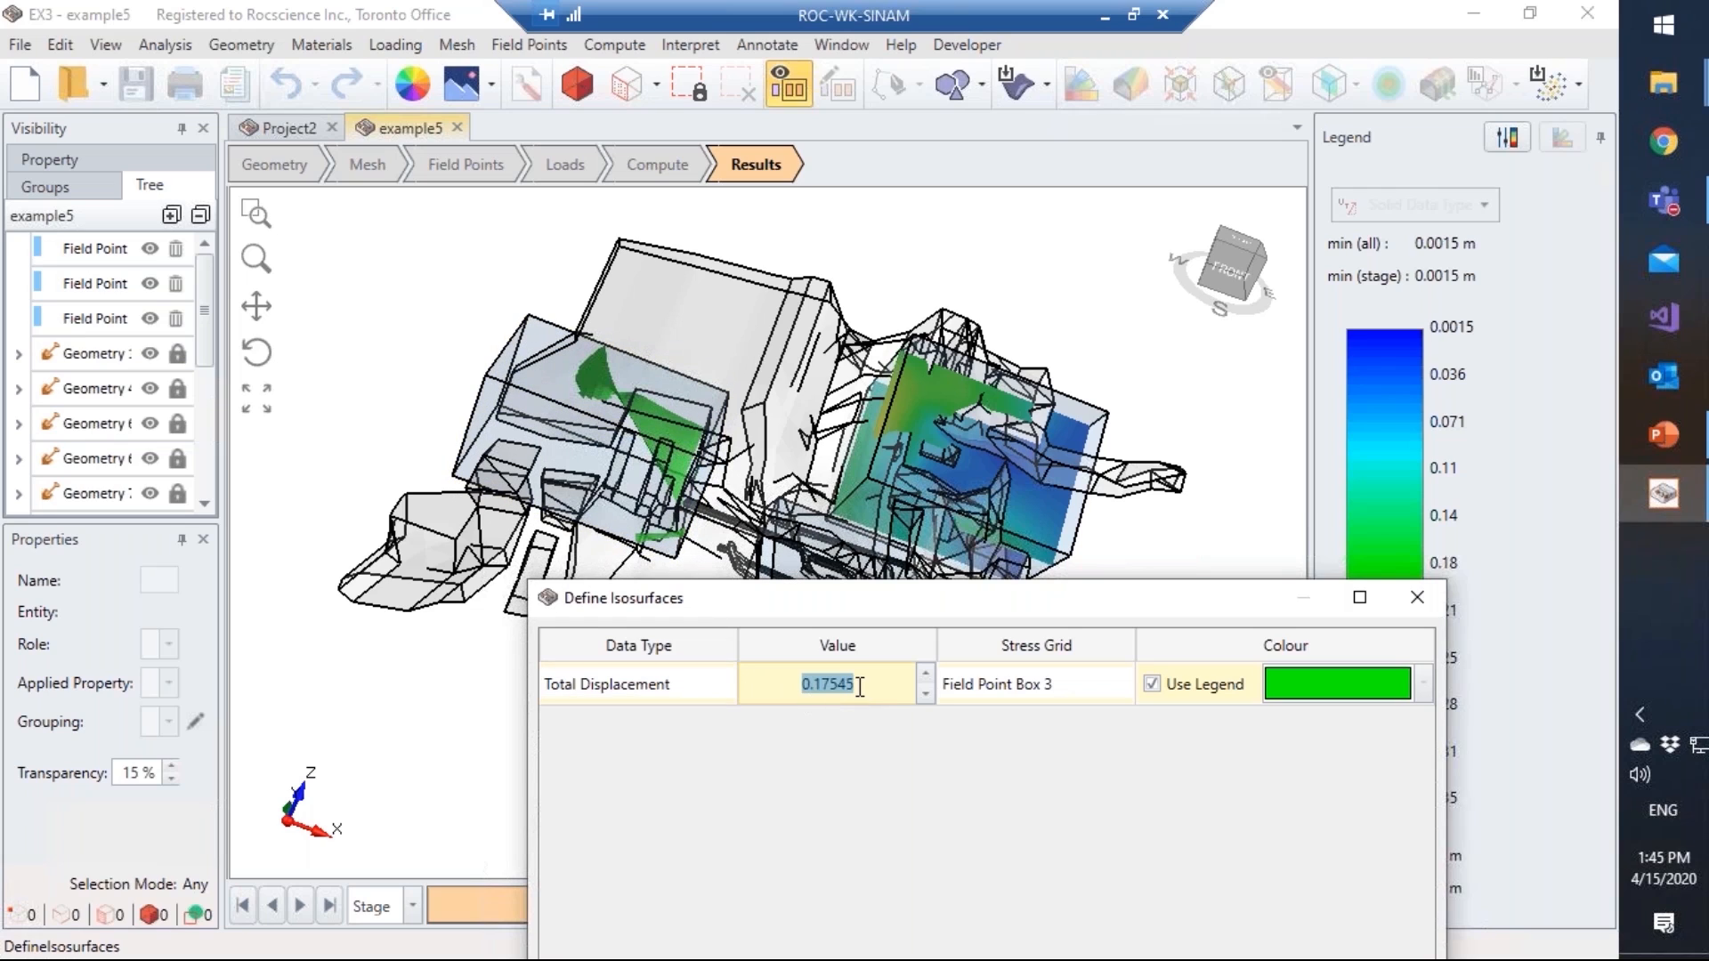
pyautogui.write('0.')
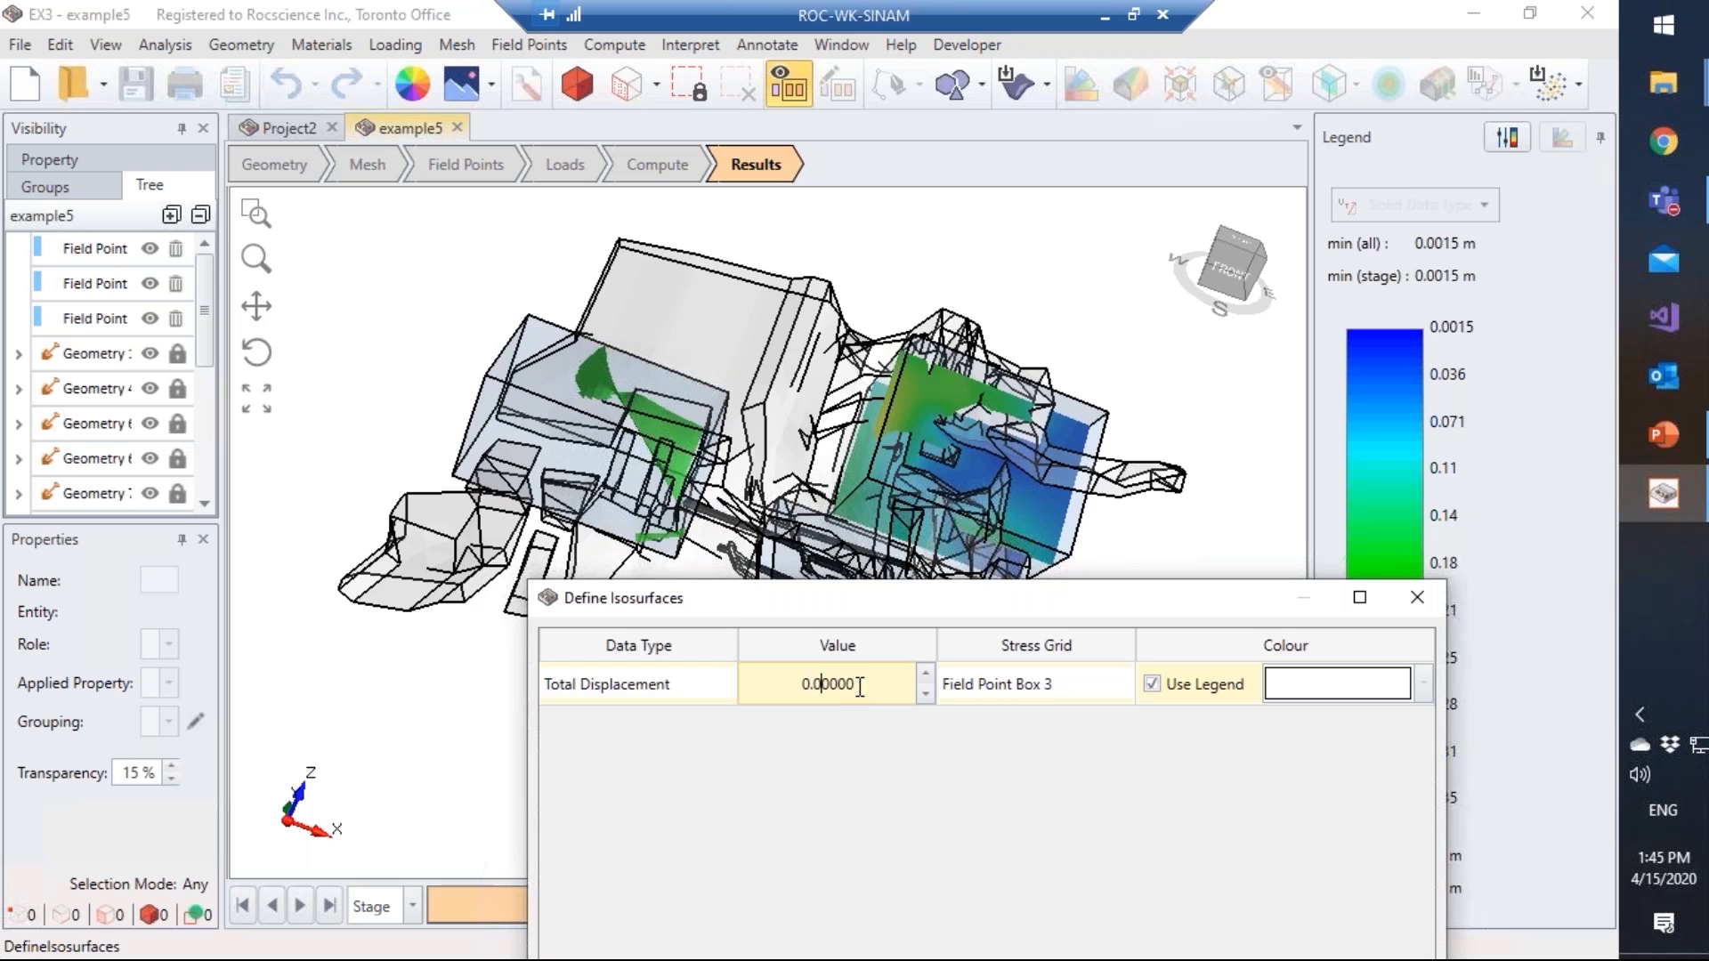
pyautogui.write('075')
pyautogui.moveTo(1080, 598); pyautogui.dragTo(1198, 458)
pyautogui.moveTo(980, 479); pyautogui.dragTo(935, 335)
pyautogui.click(1348, 799)
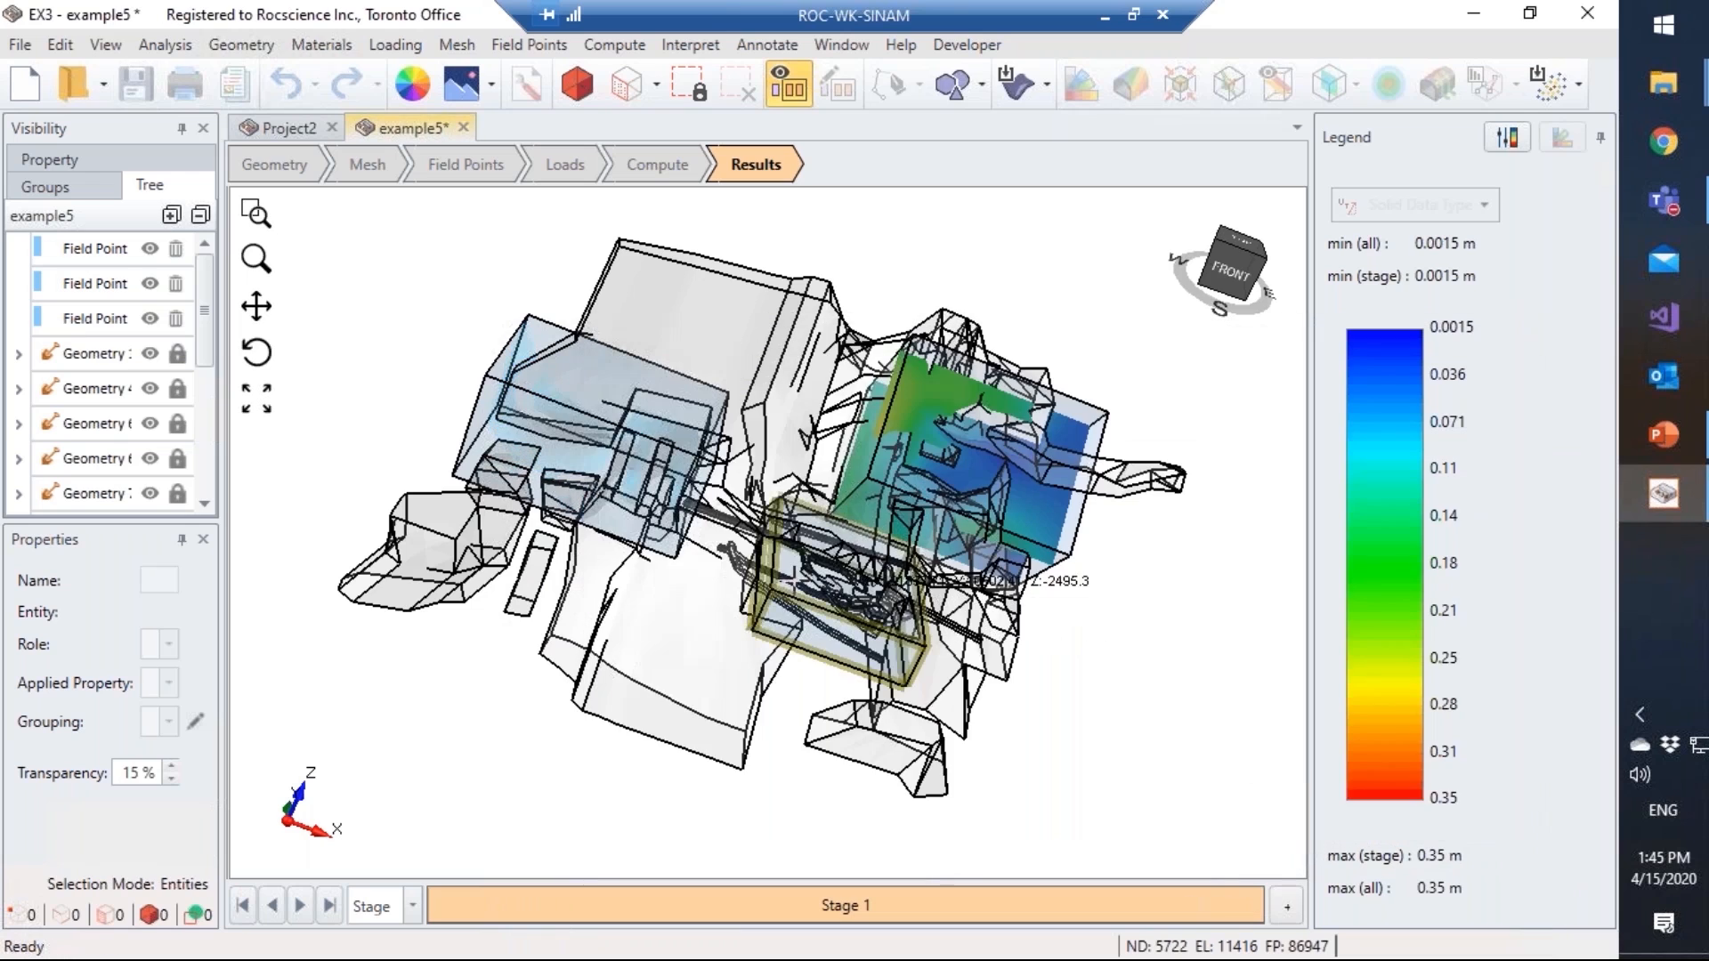
# Step: Locate the total displacement isosurface in the model tree, widen the side area, and set the display transparency to 80%
pyautogui.moveTo(204, 359); pyautogui.dragTo(218, 499)
pyautogui.click(98, 495)
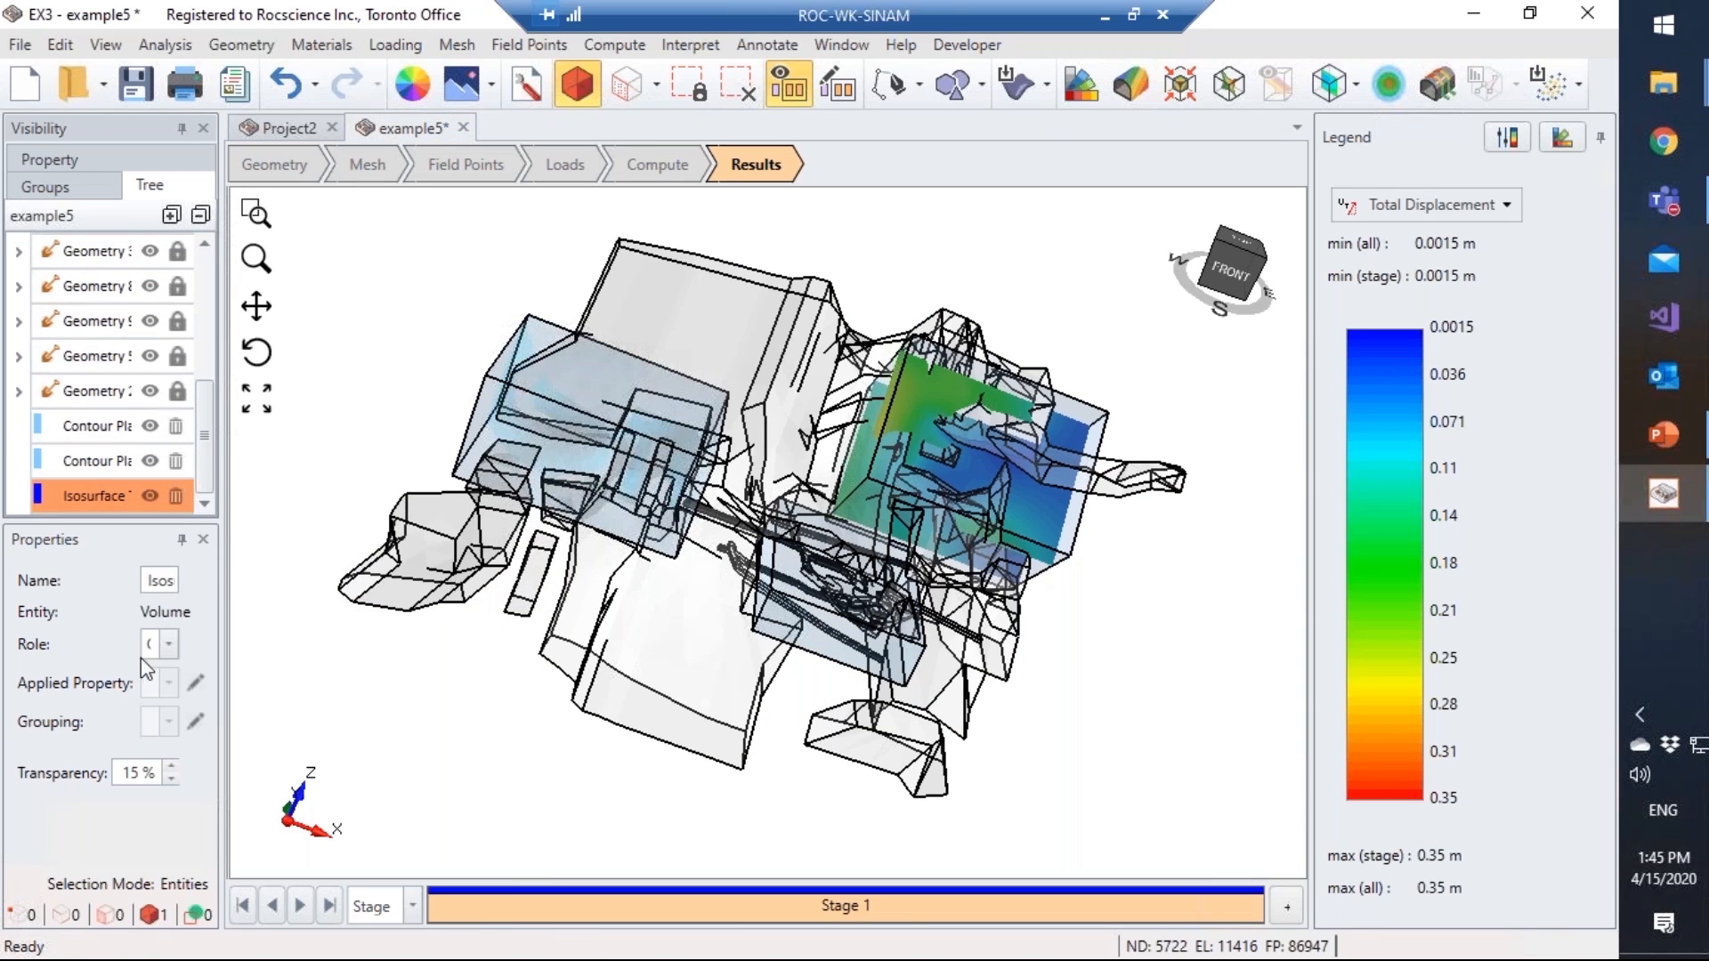
pyautogui.moveTo(229, 755); pyautogui.dragTo(350, 755)
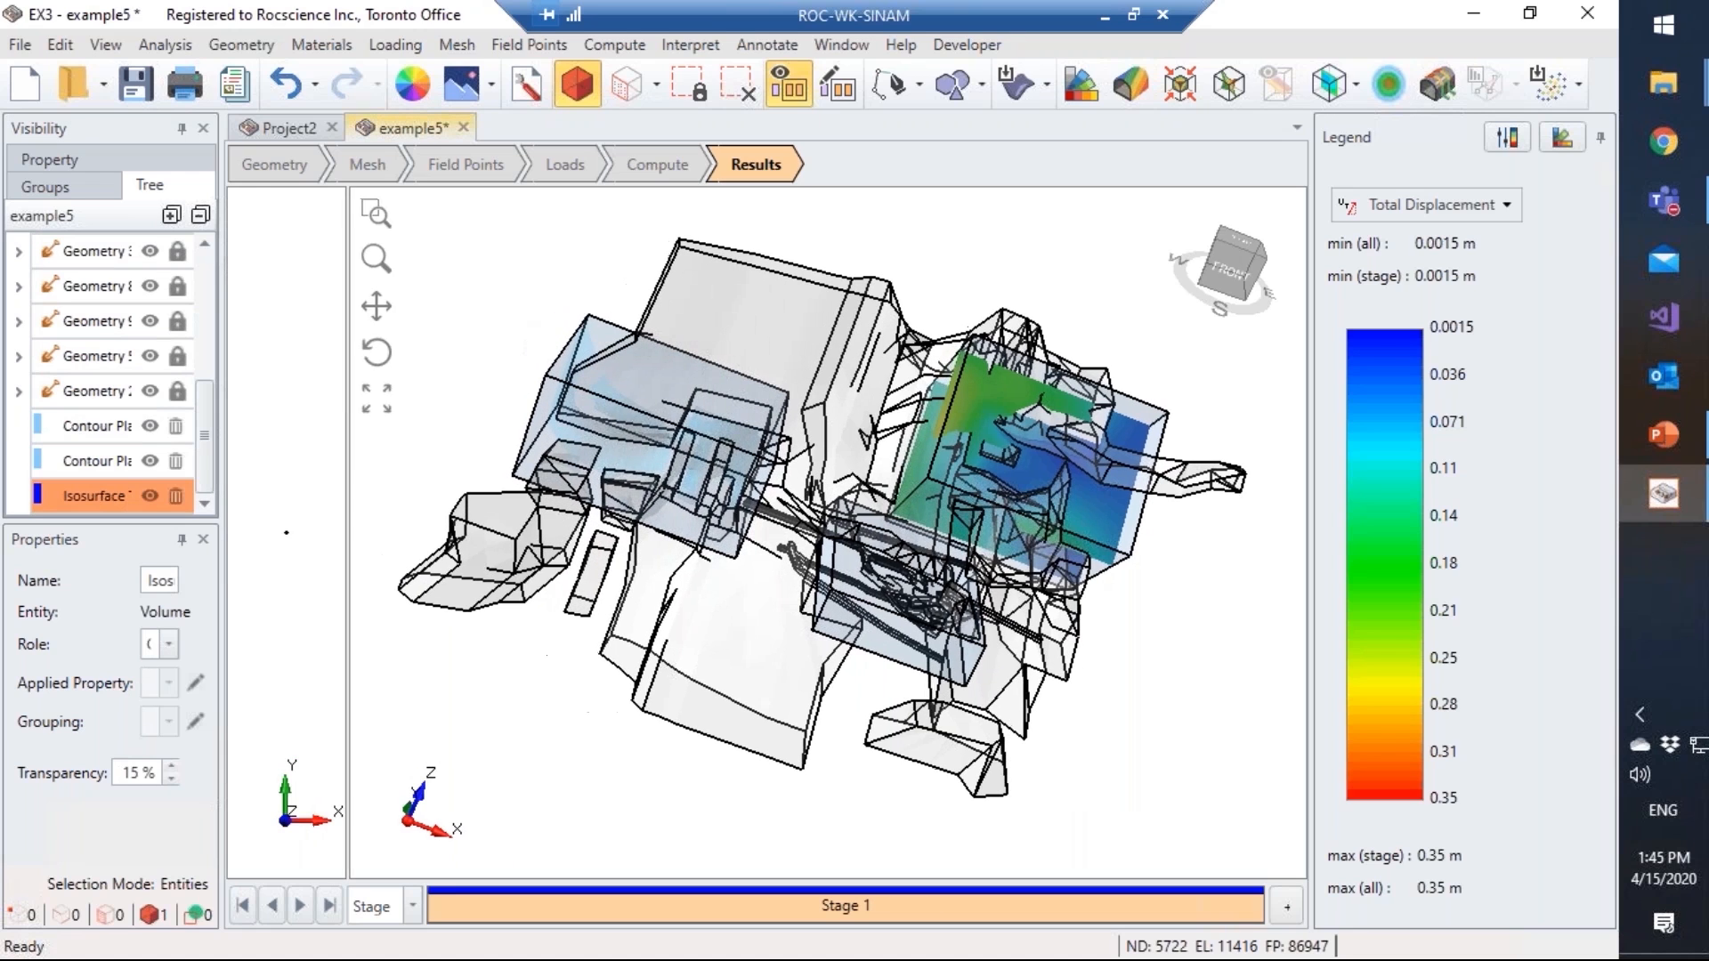
pyautogui.moveTo(222, 753); pyautogui.dragTo(369, 752)
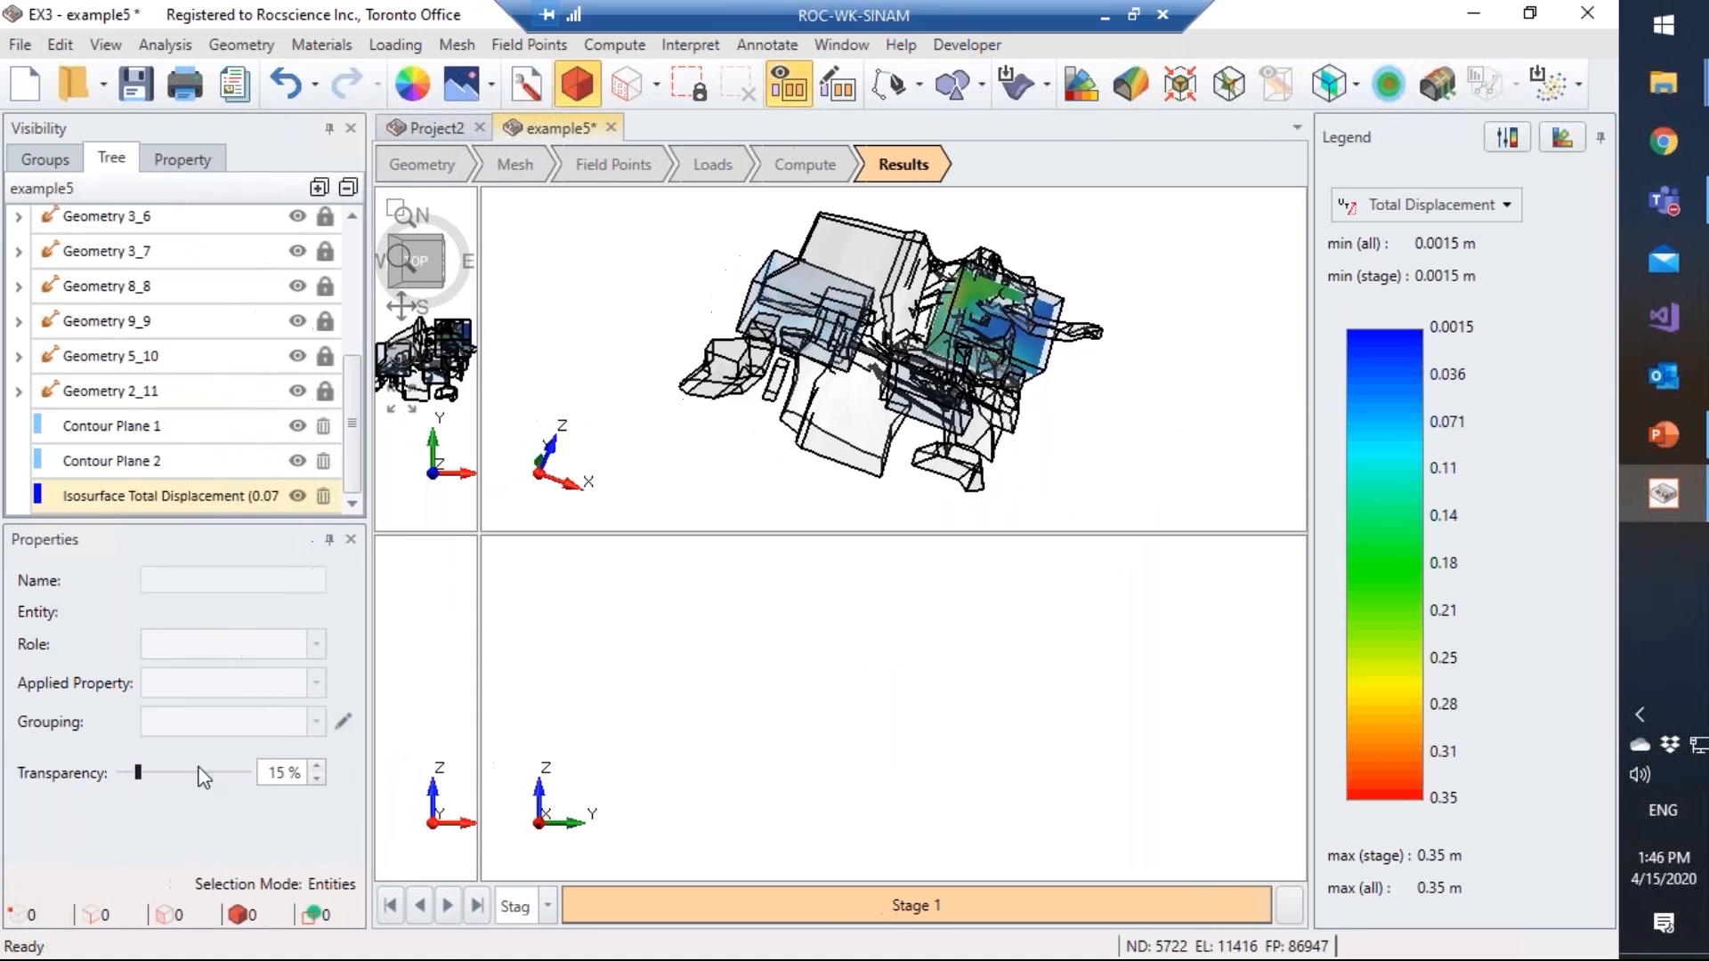
pyautogui.moveTo(138, 771); pyautogui.dragTo(223, 772)
pyautogui.doubleClick(625, 448)
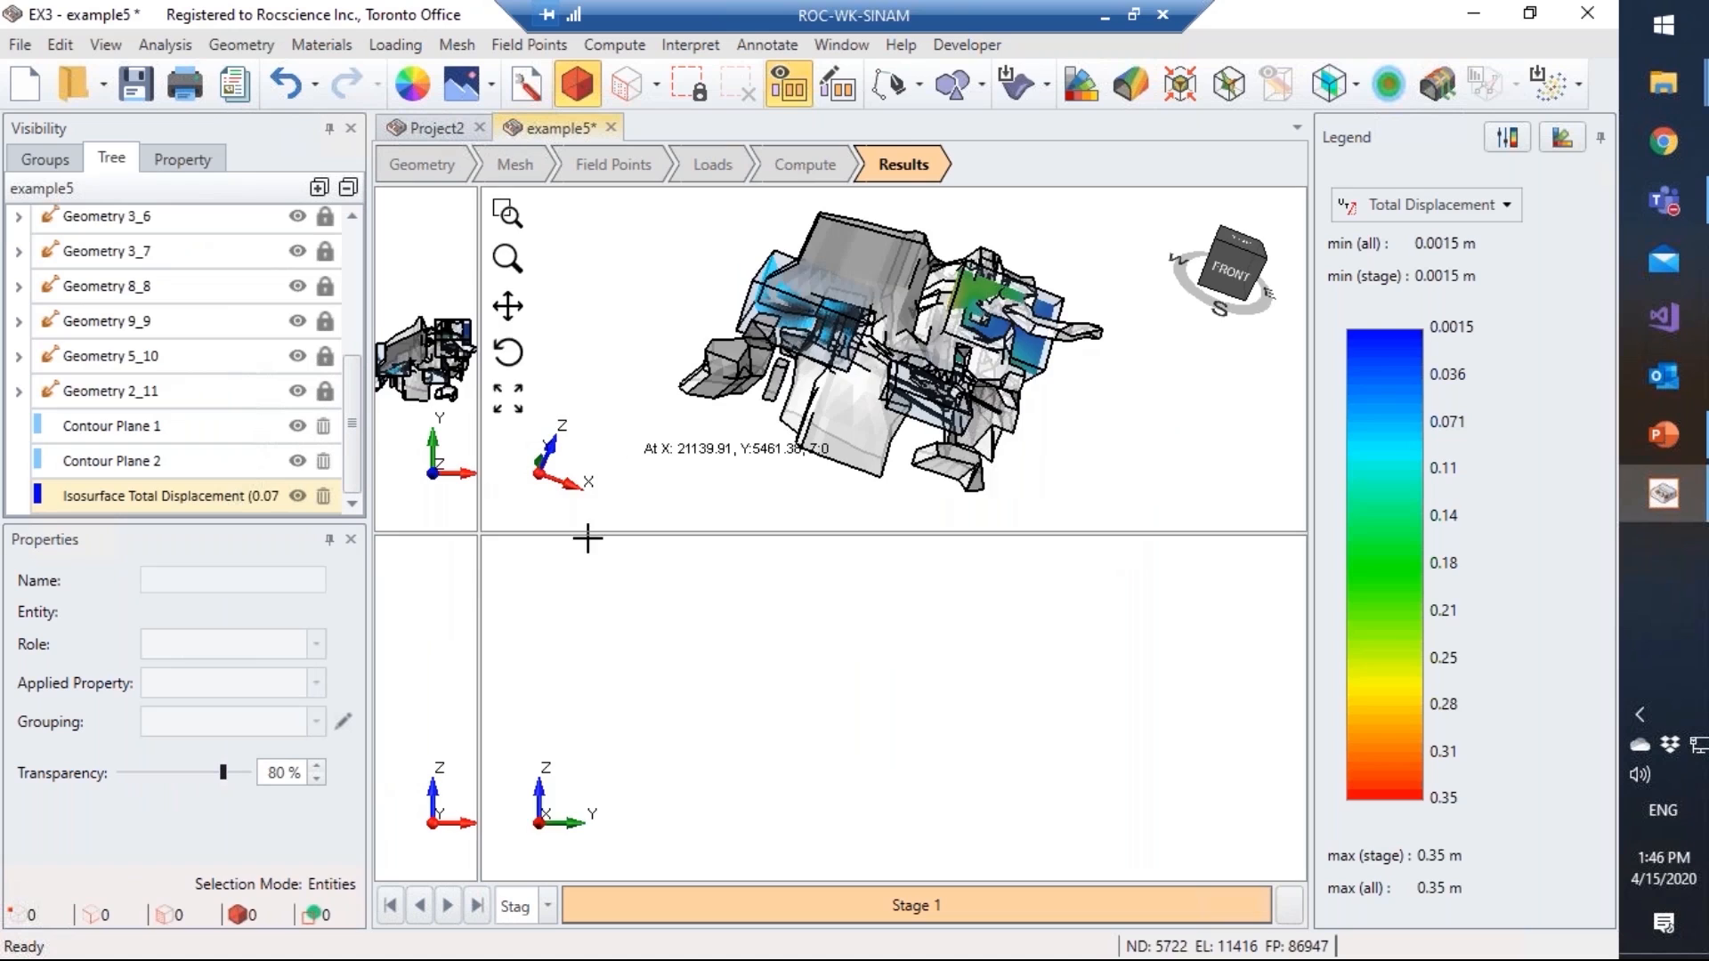
# Step: Enlarge the perspective view, examine the total displacement isosurface in Field Point Box 3 from several sides, and hide it
pyautogui.moveTo(592, 647); pyautogui.dragTo(690, 656, button='middle')
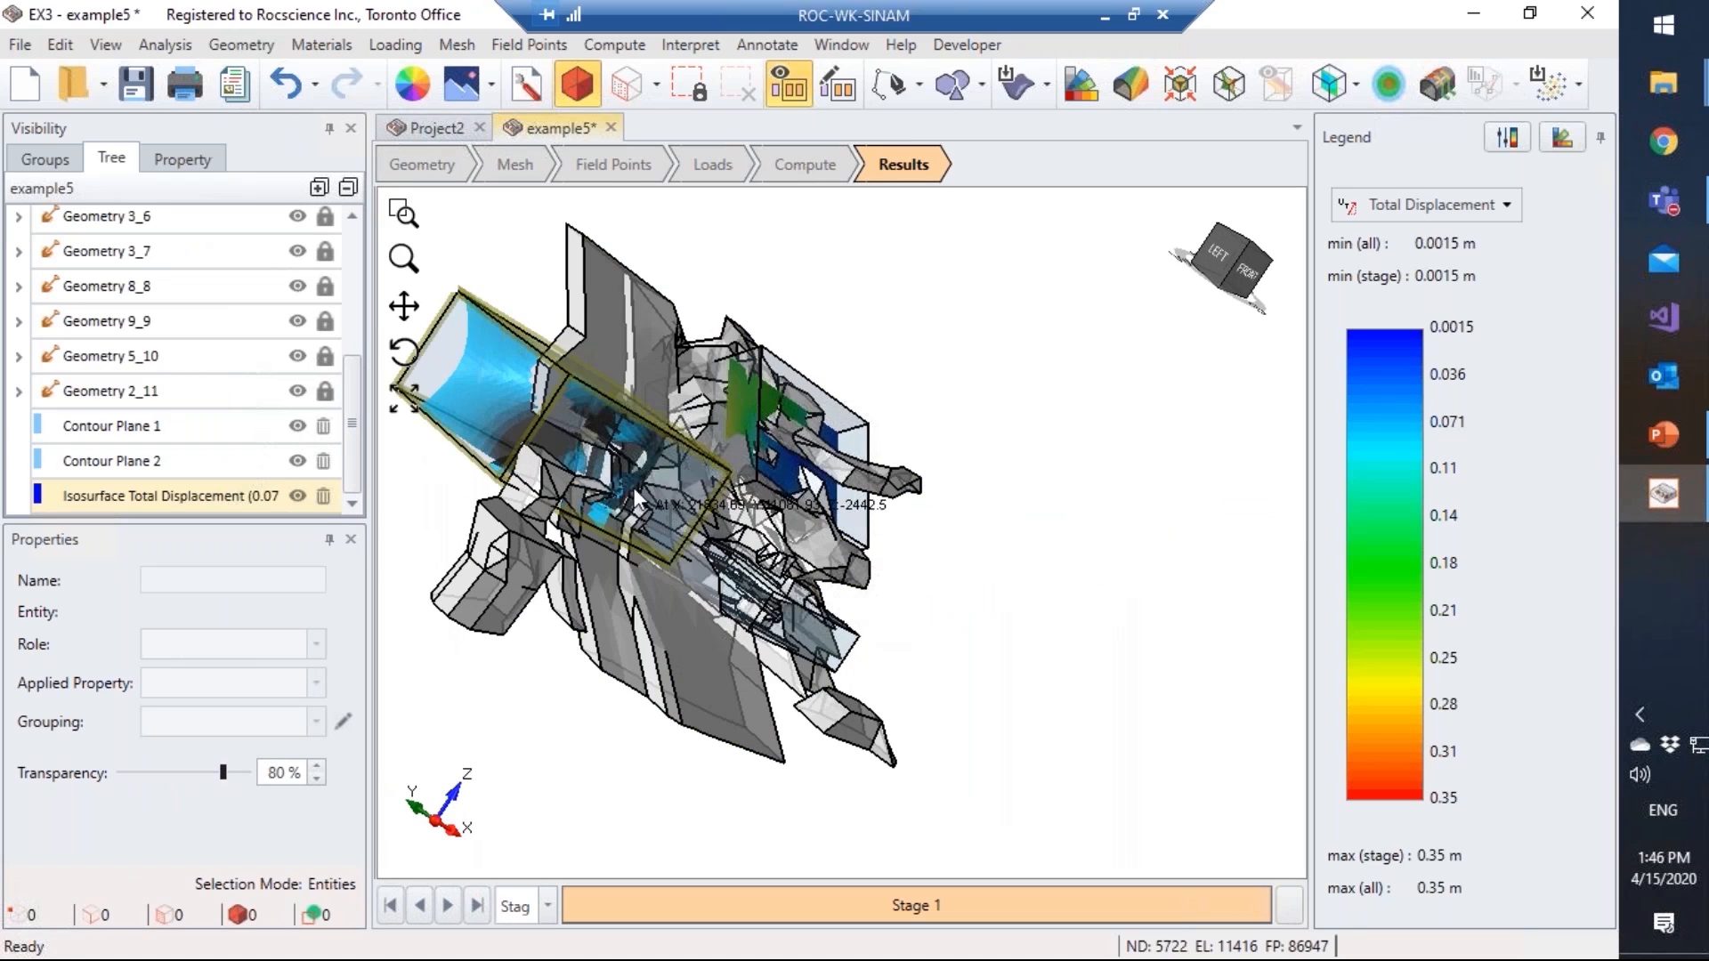
pyautogui.moveTo(659, 501); pyautogui.dragTo(790, 579, button='middle')
pyautogui.scroll(5, 778, 516)
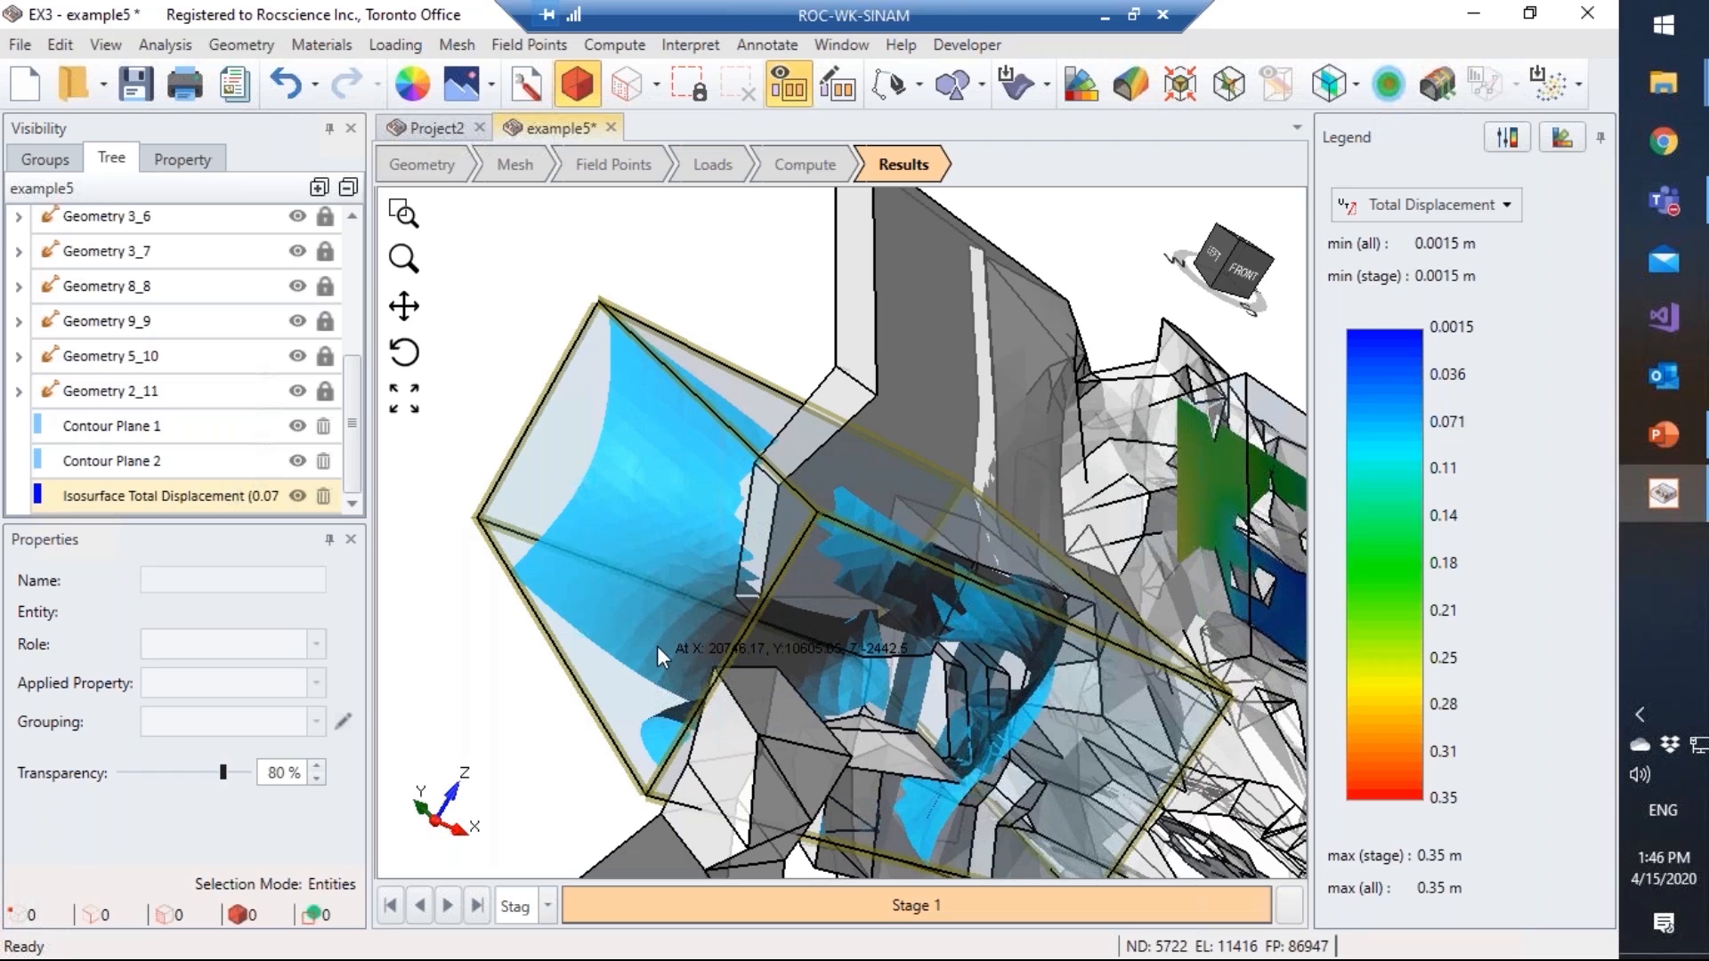
pyautogui.moveTo(884, 610); pyautogui.dragTo(941, 643, button='middle')
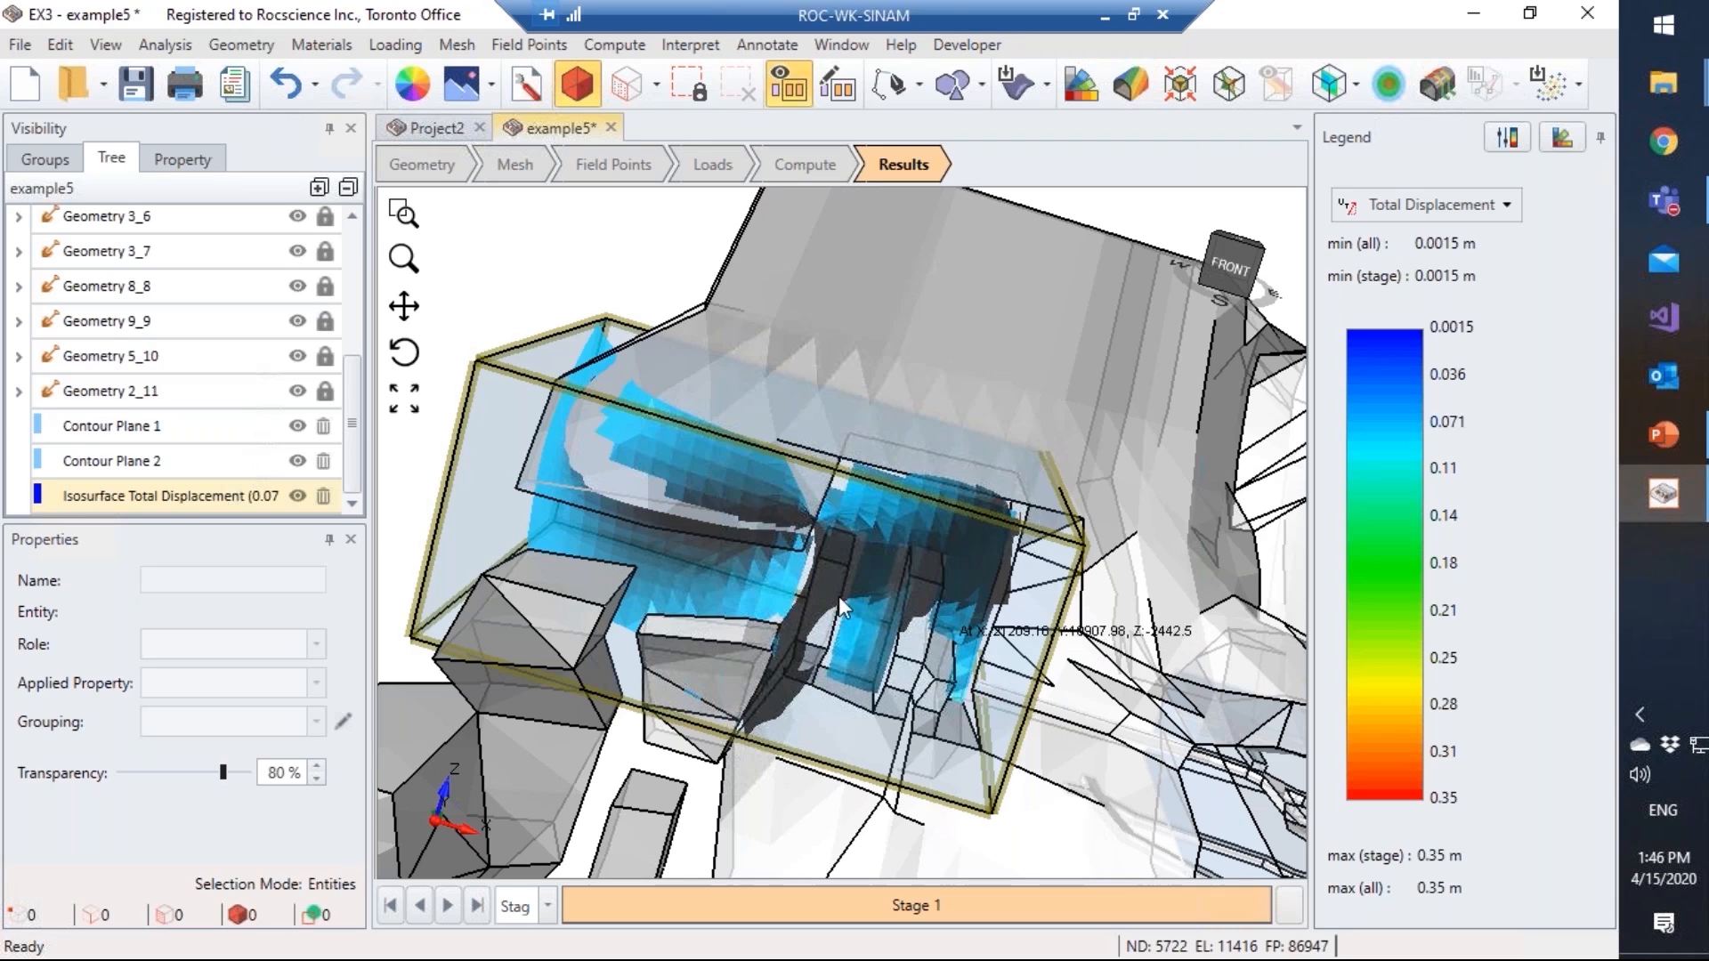
pyautogui.click(299, 497)
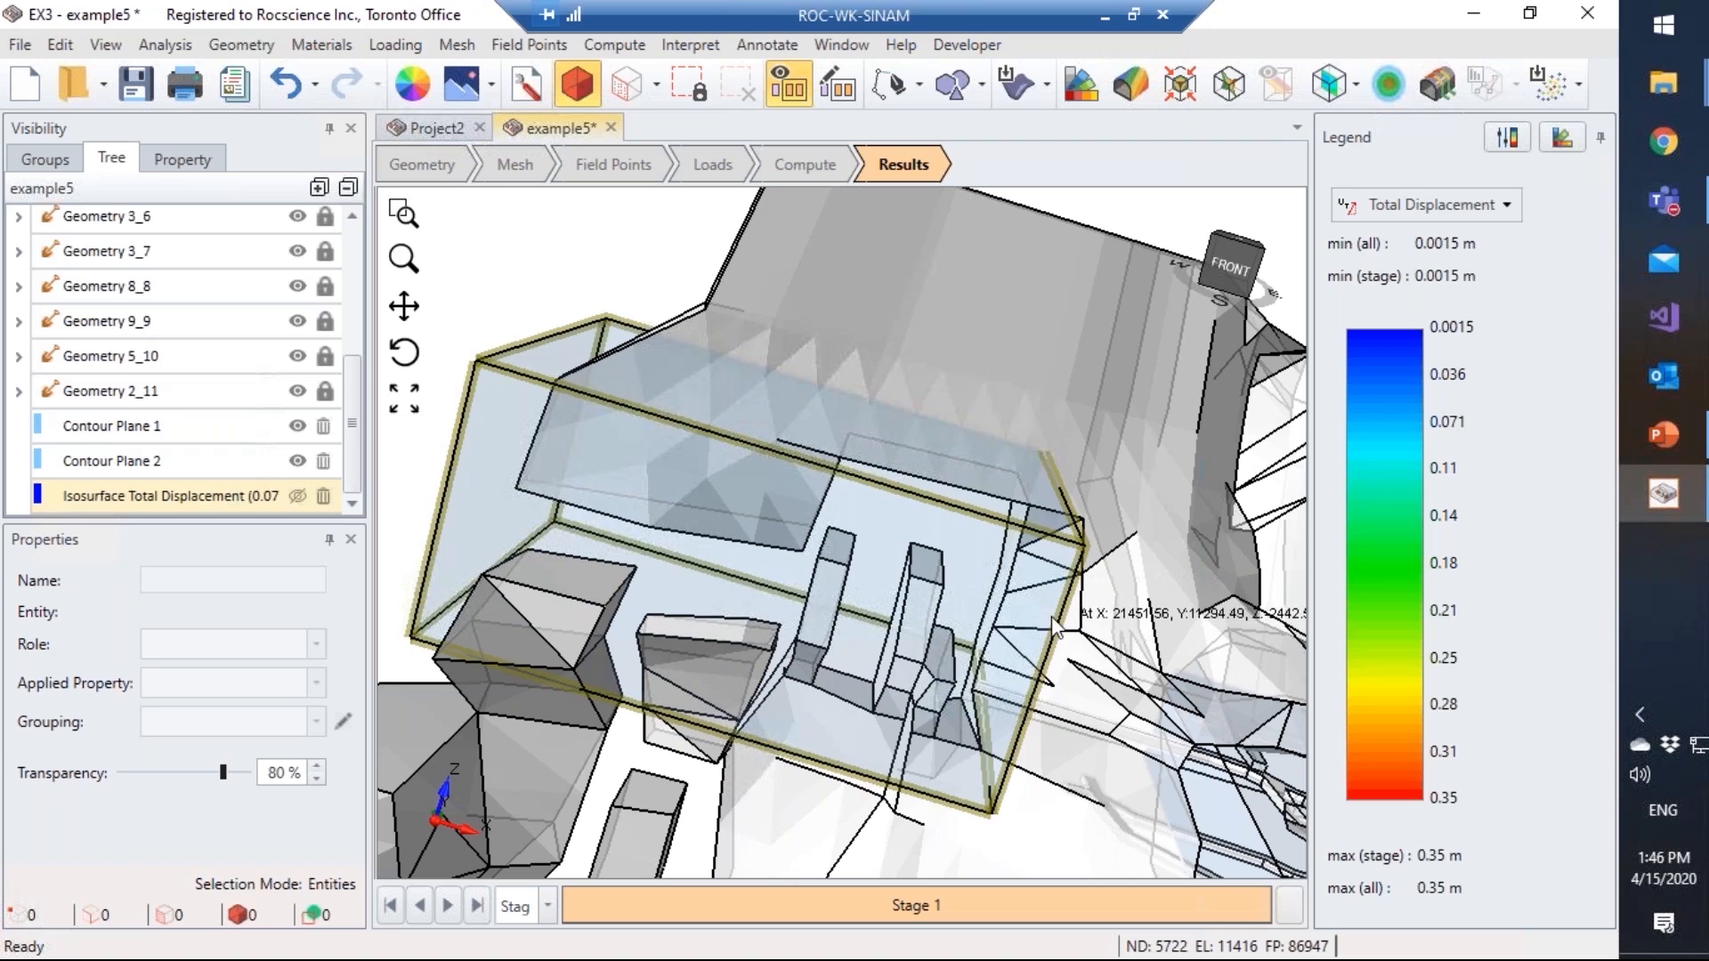
pyautogui.moveTo(1053, 610); pyautogui.dragTo(1010, 561, button='middle')
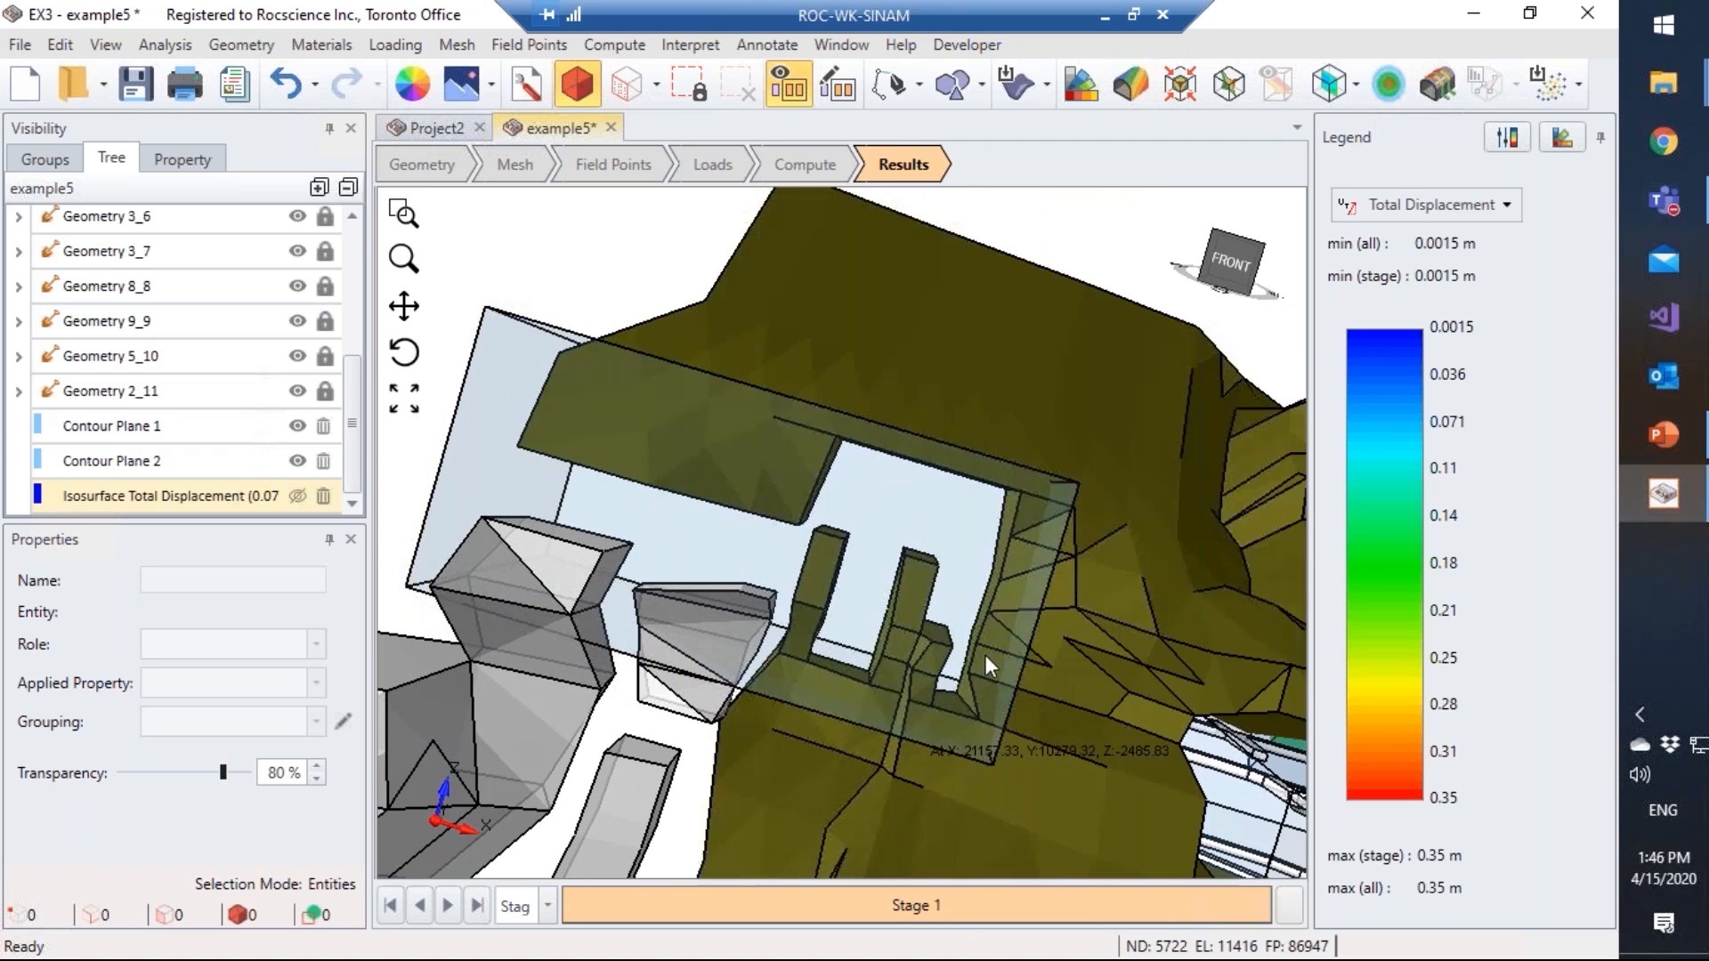
# Step: Switch to PowerPoint, present slides 33 to 35 from the Examine3D result comparison to the multi-stage demo outline, and end the show
pyautogui.click(1669, 441)
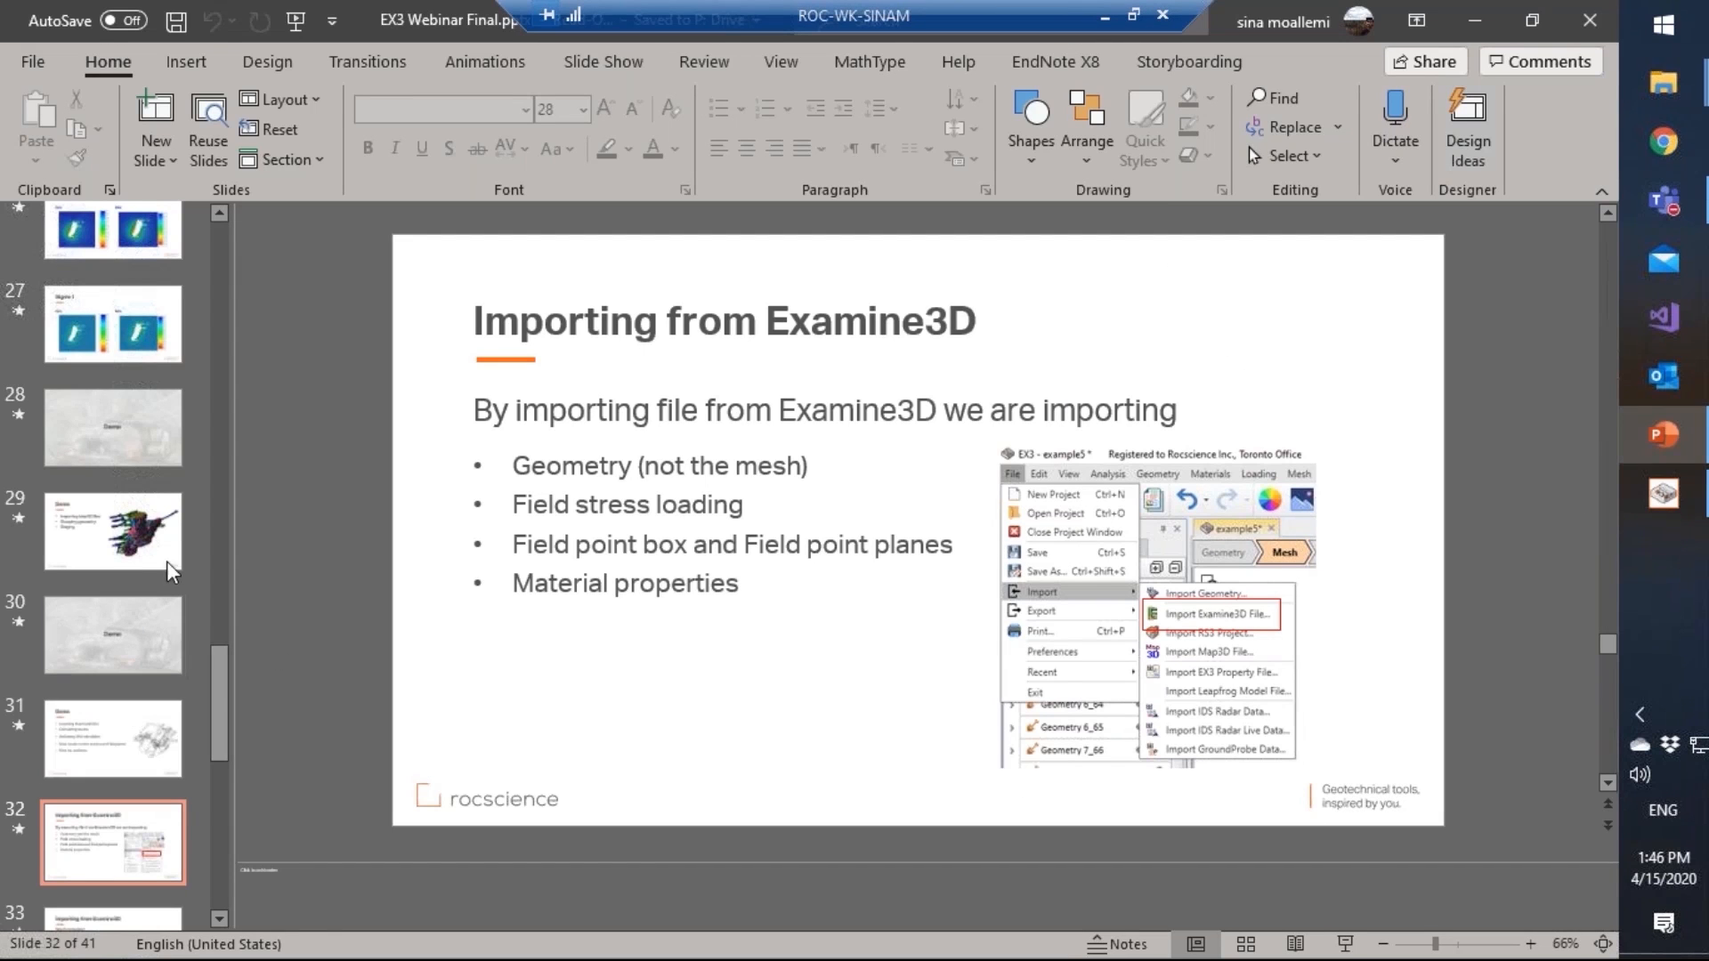
pyautogui.moveTo(223, 695); pyautogui.dragTo(222, 734)
pyautogui.click(113, 681)
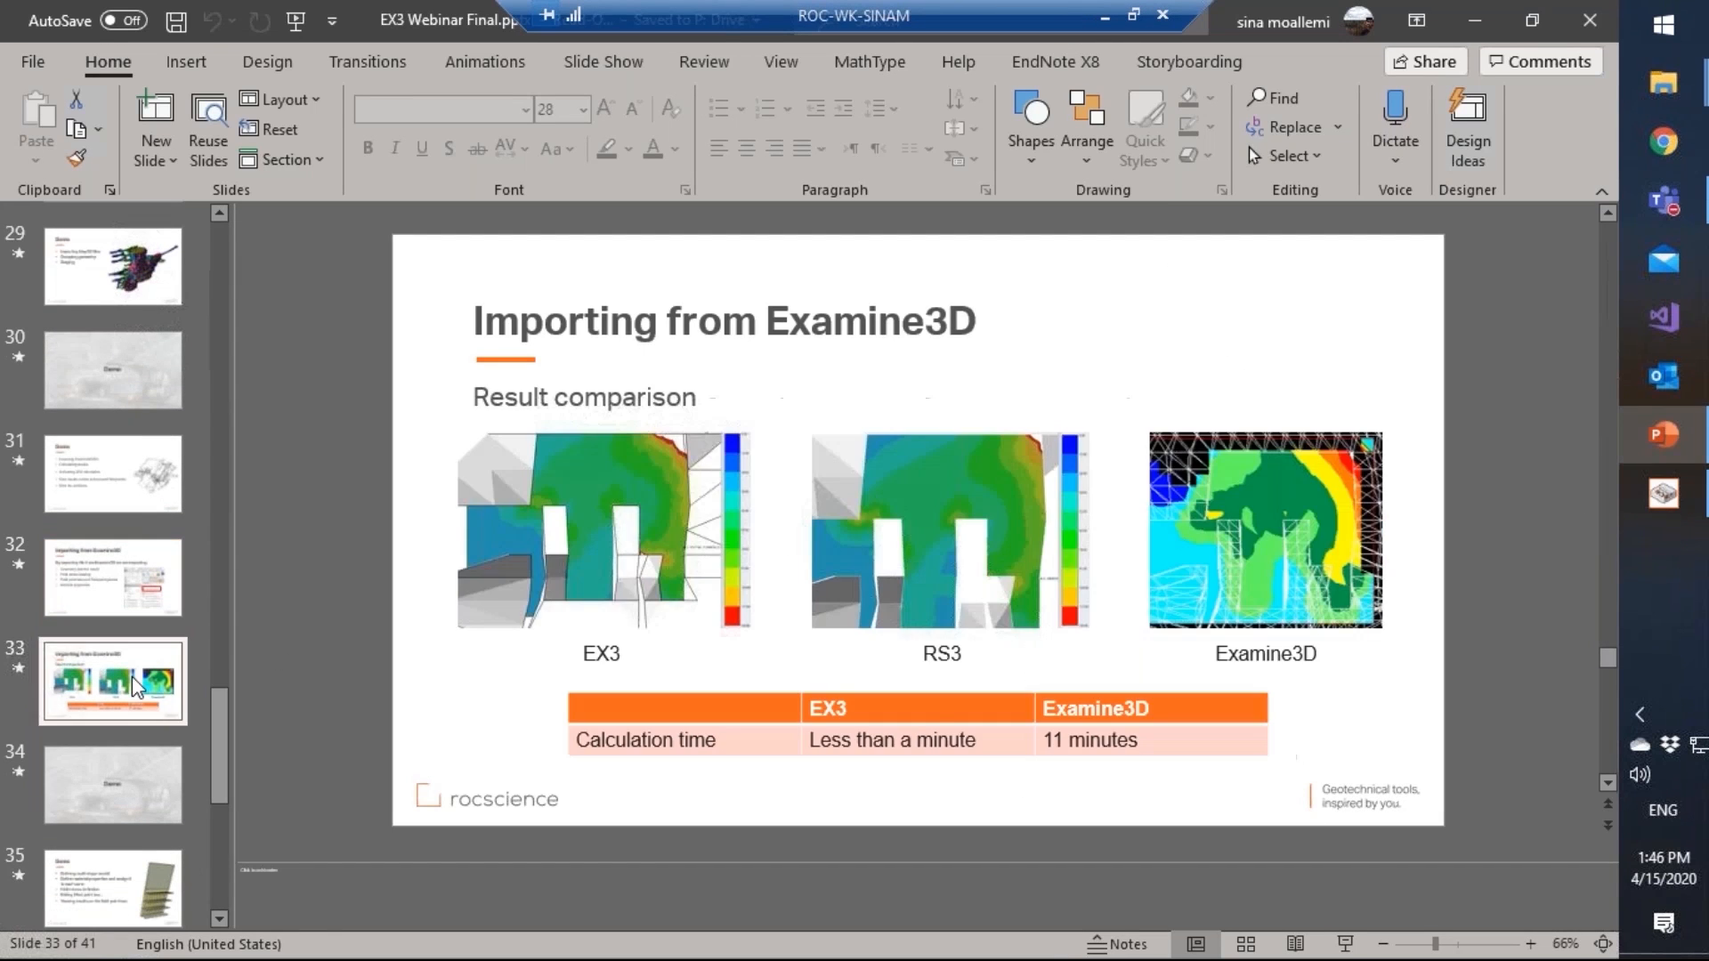
pyautogui.click(1345, 944)
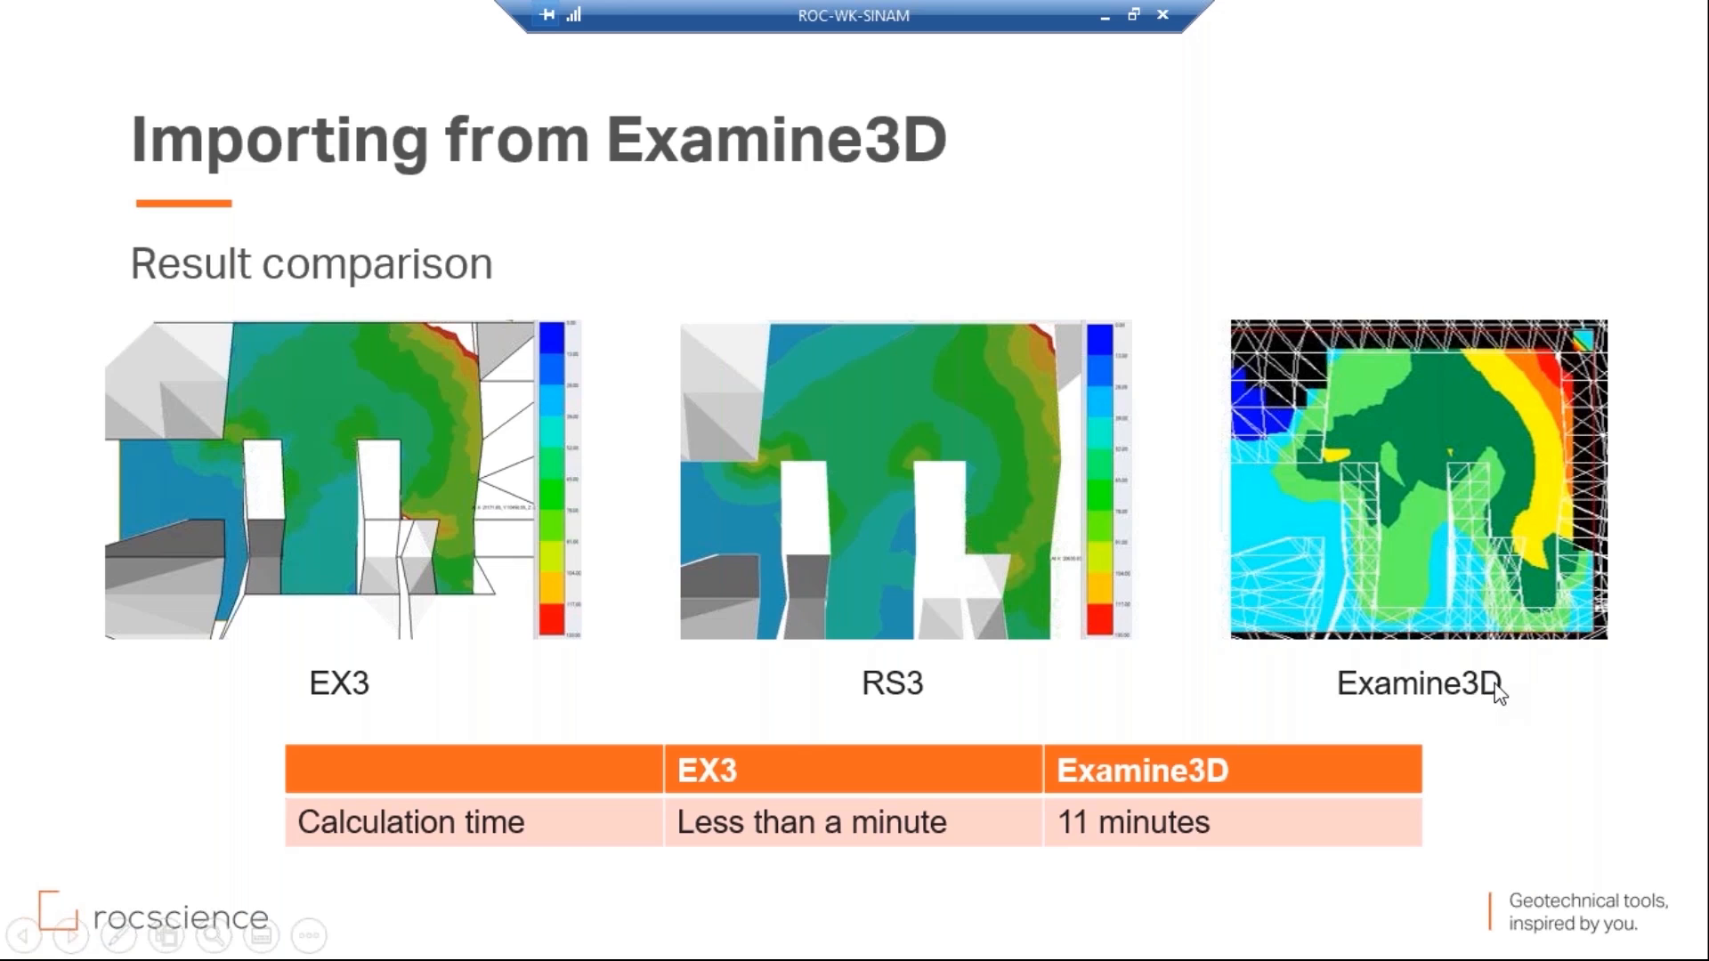
pyautogui.press('Right')
pyautogui.press('Right')
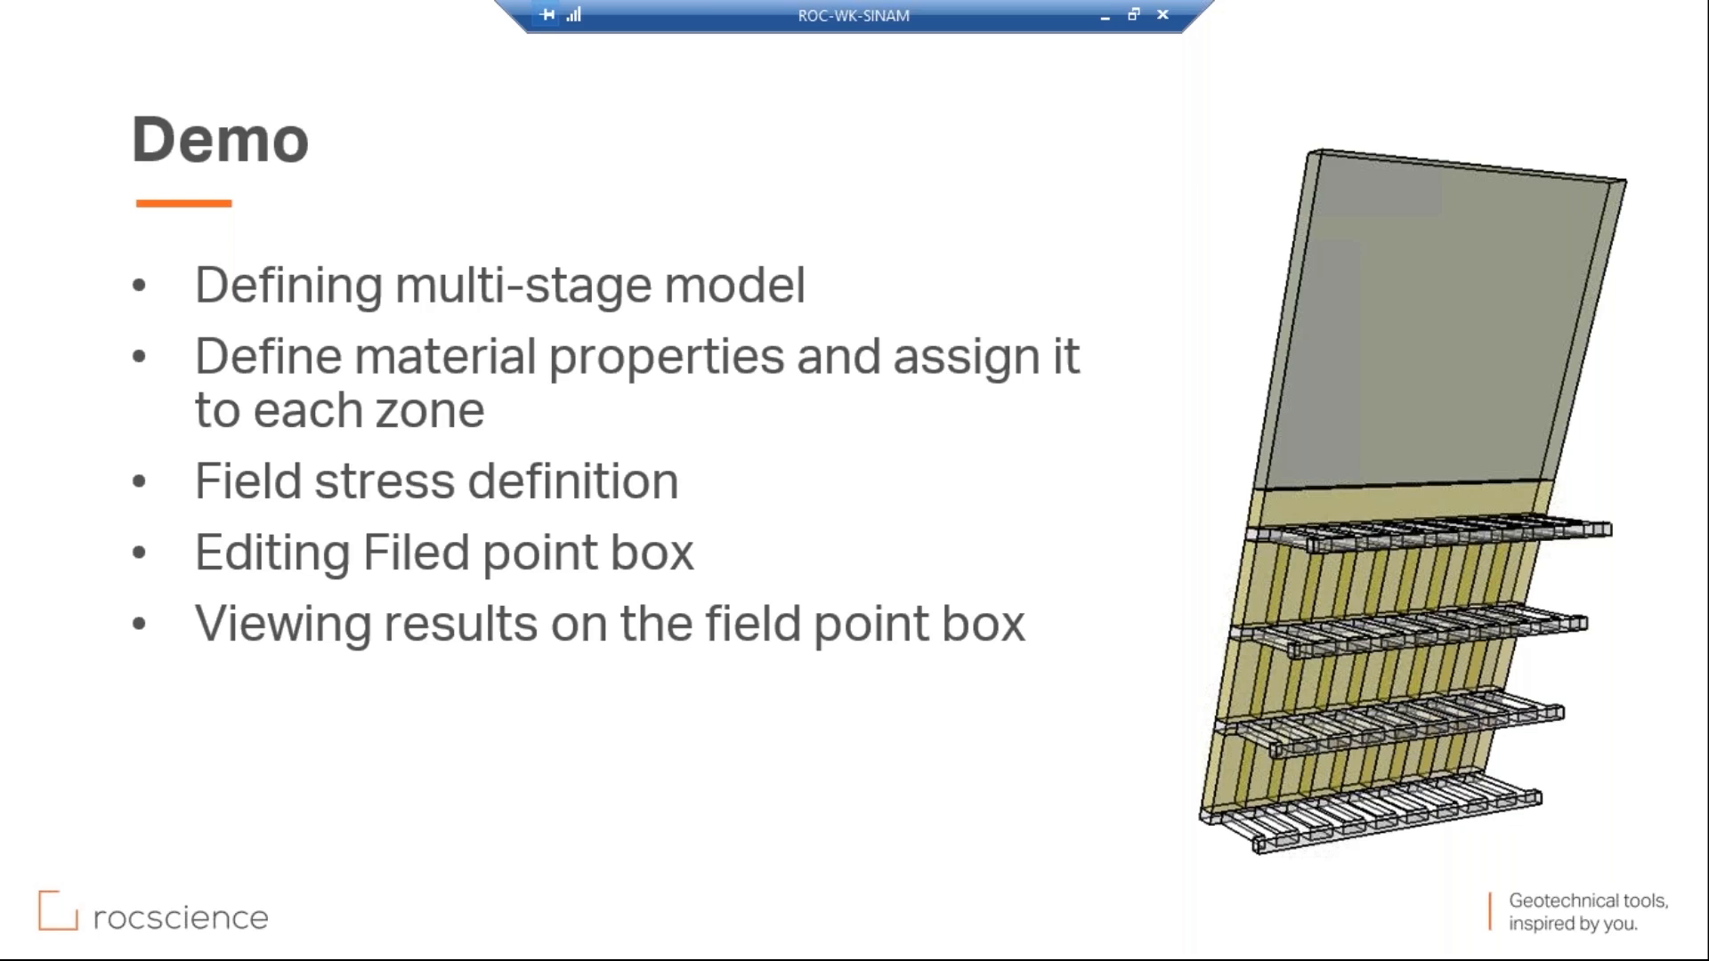
pyautogui.press('Escape')
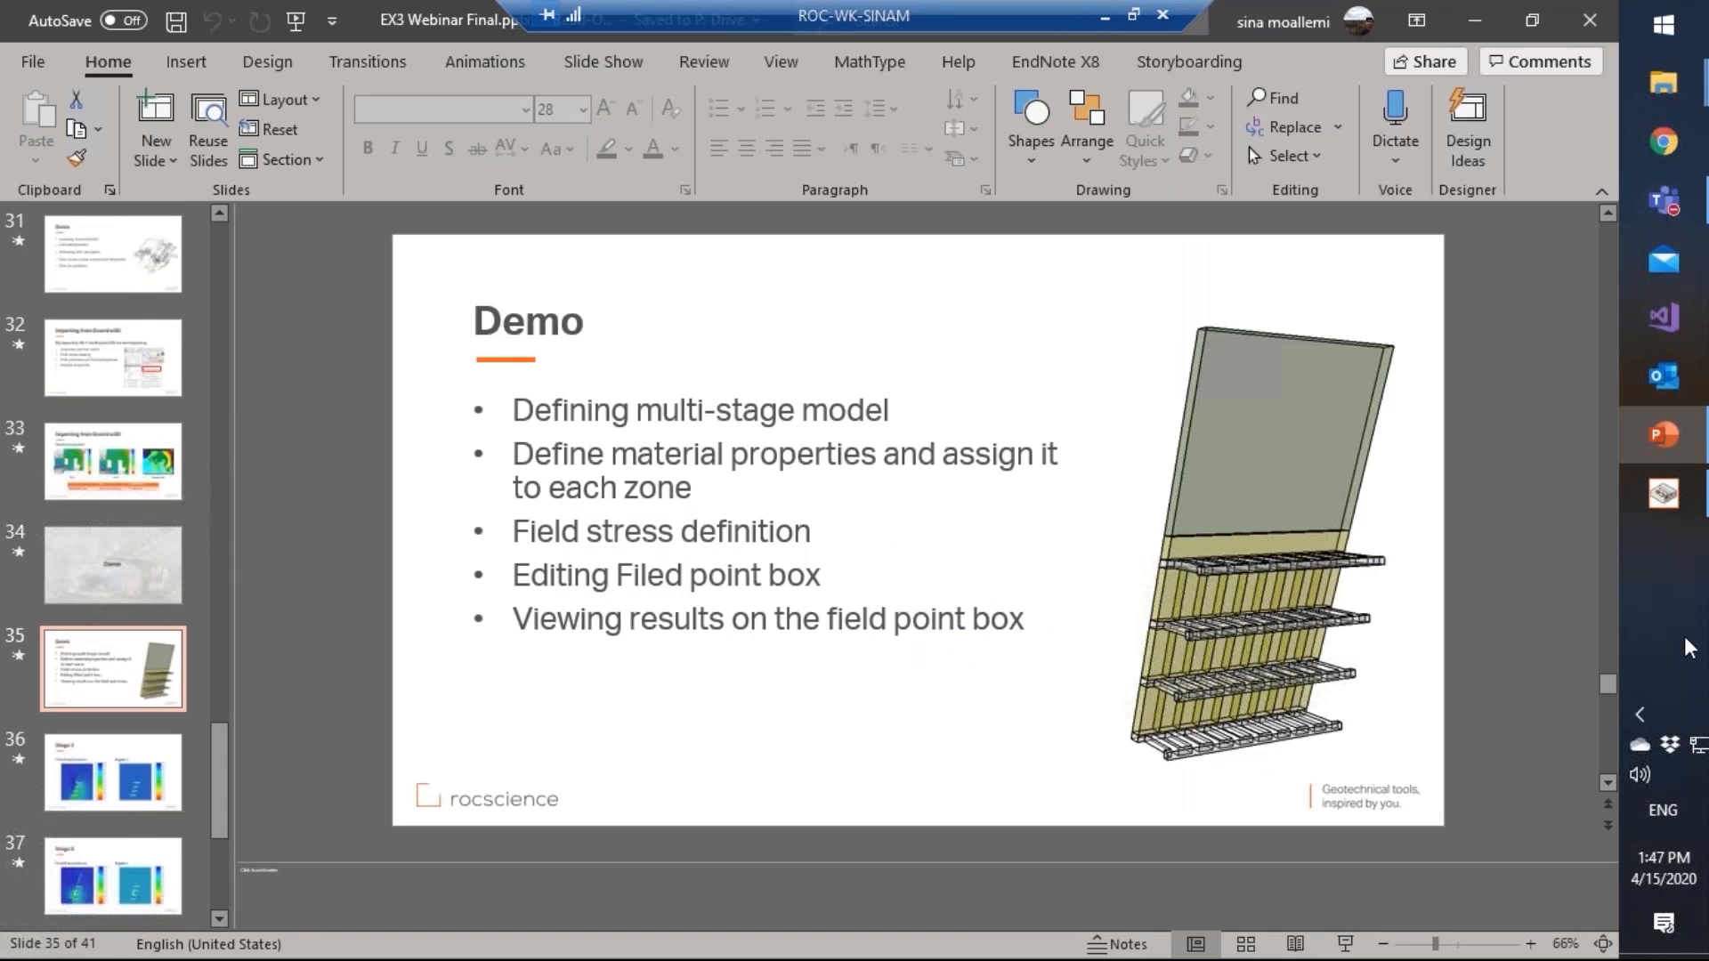
# Step: Switch back to EX3 and open the project file Ore-Drift-Example.examine3 from the Ore-Drift-Example folder
pyautogui.click(1663, 493)
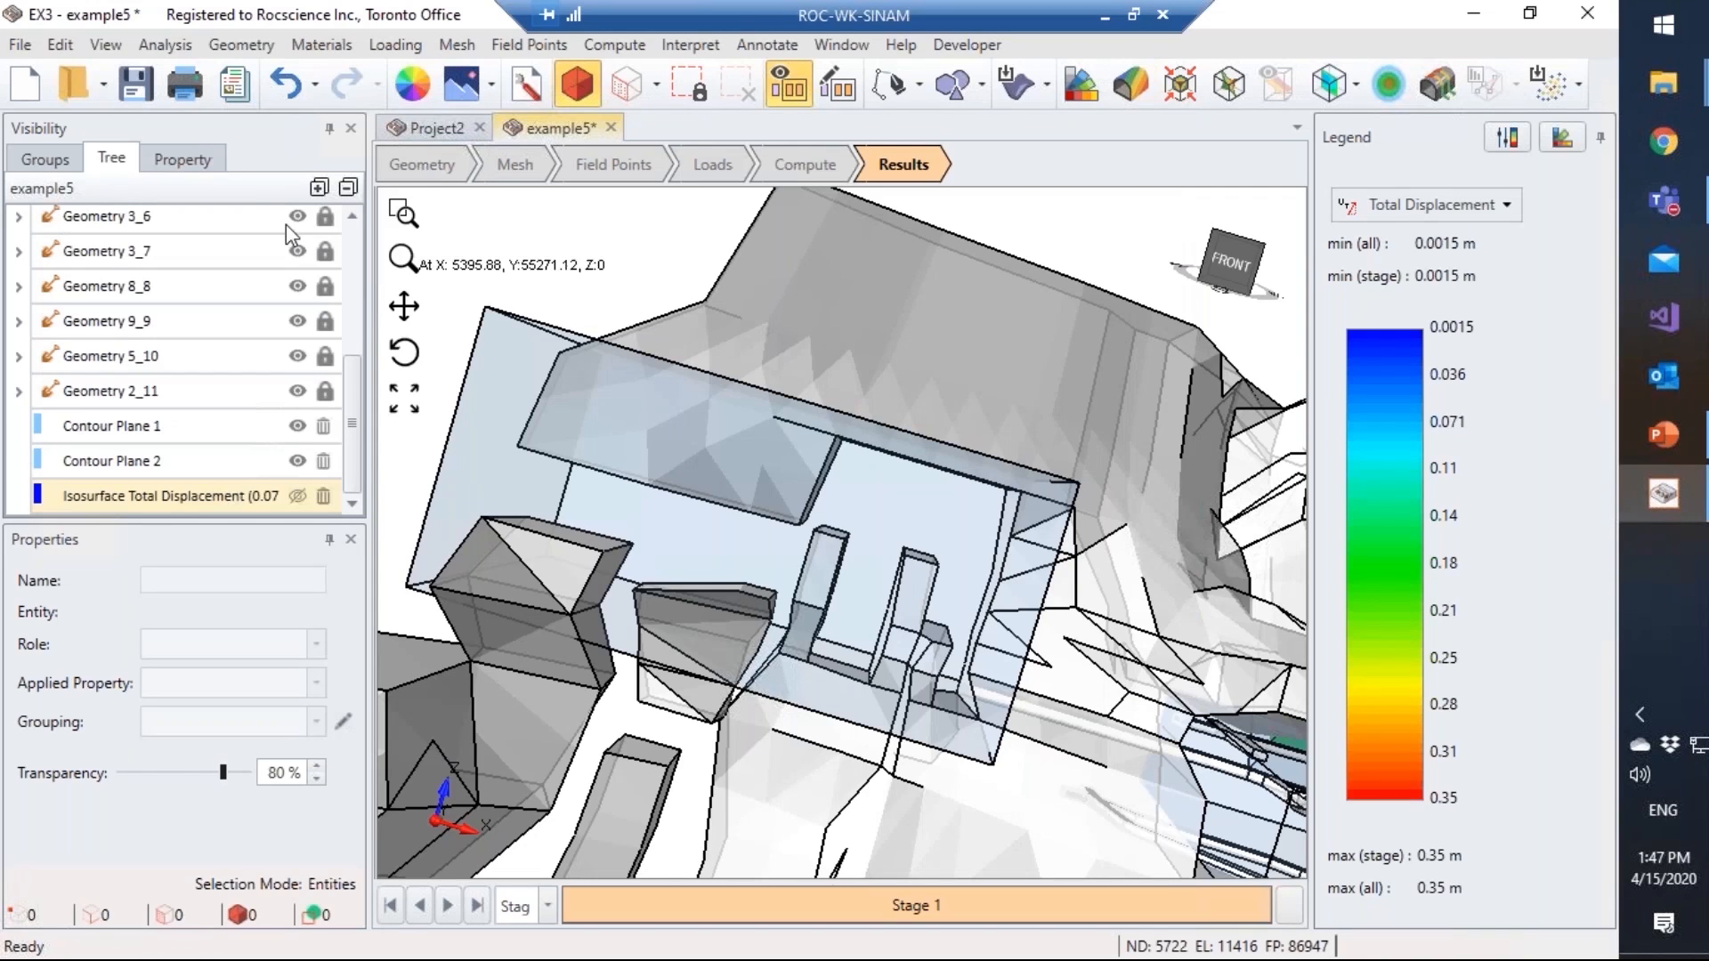
pyautogui.click(432, 127)
pyautogui.click(20, 44)
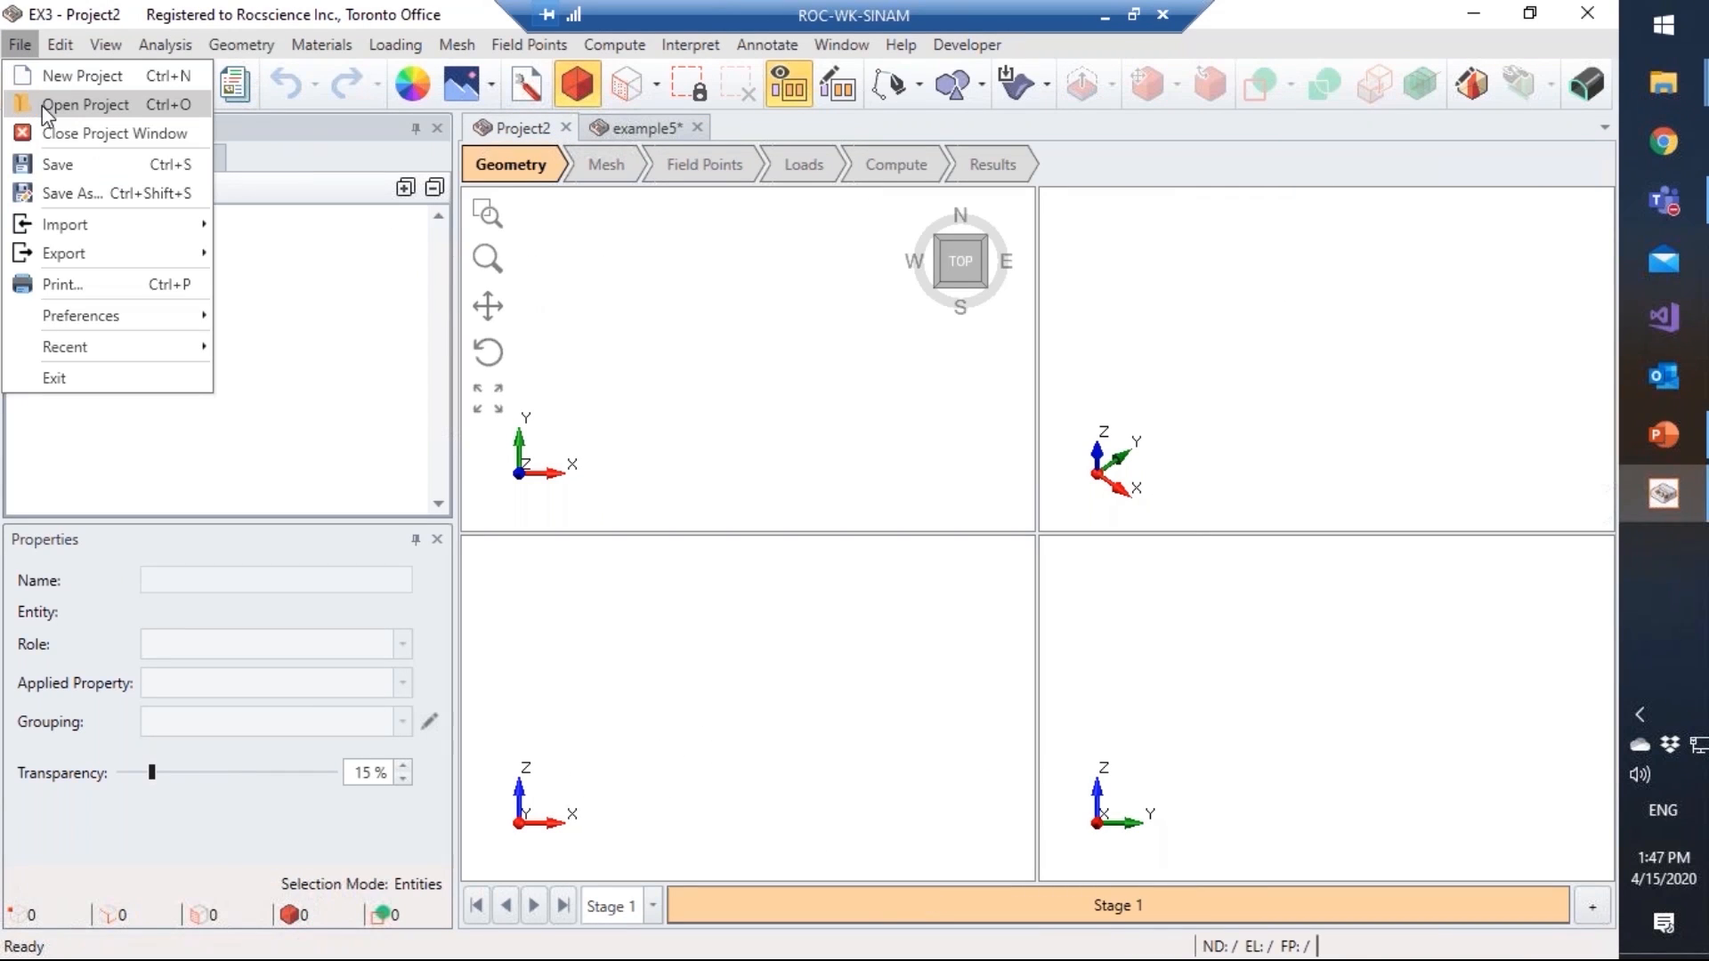
pyautogui.click(80, 105)
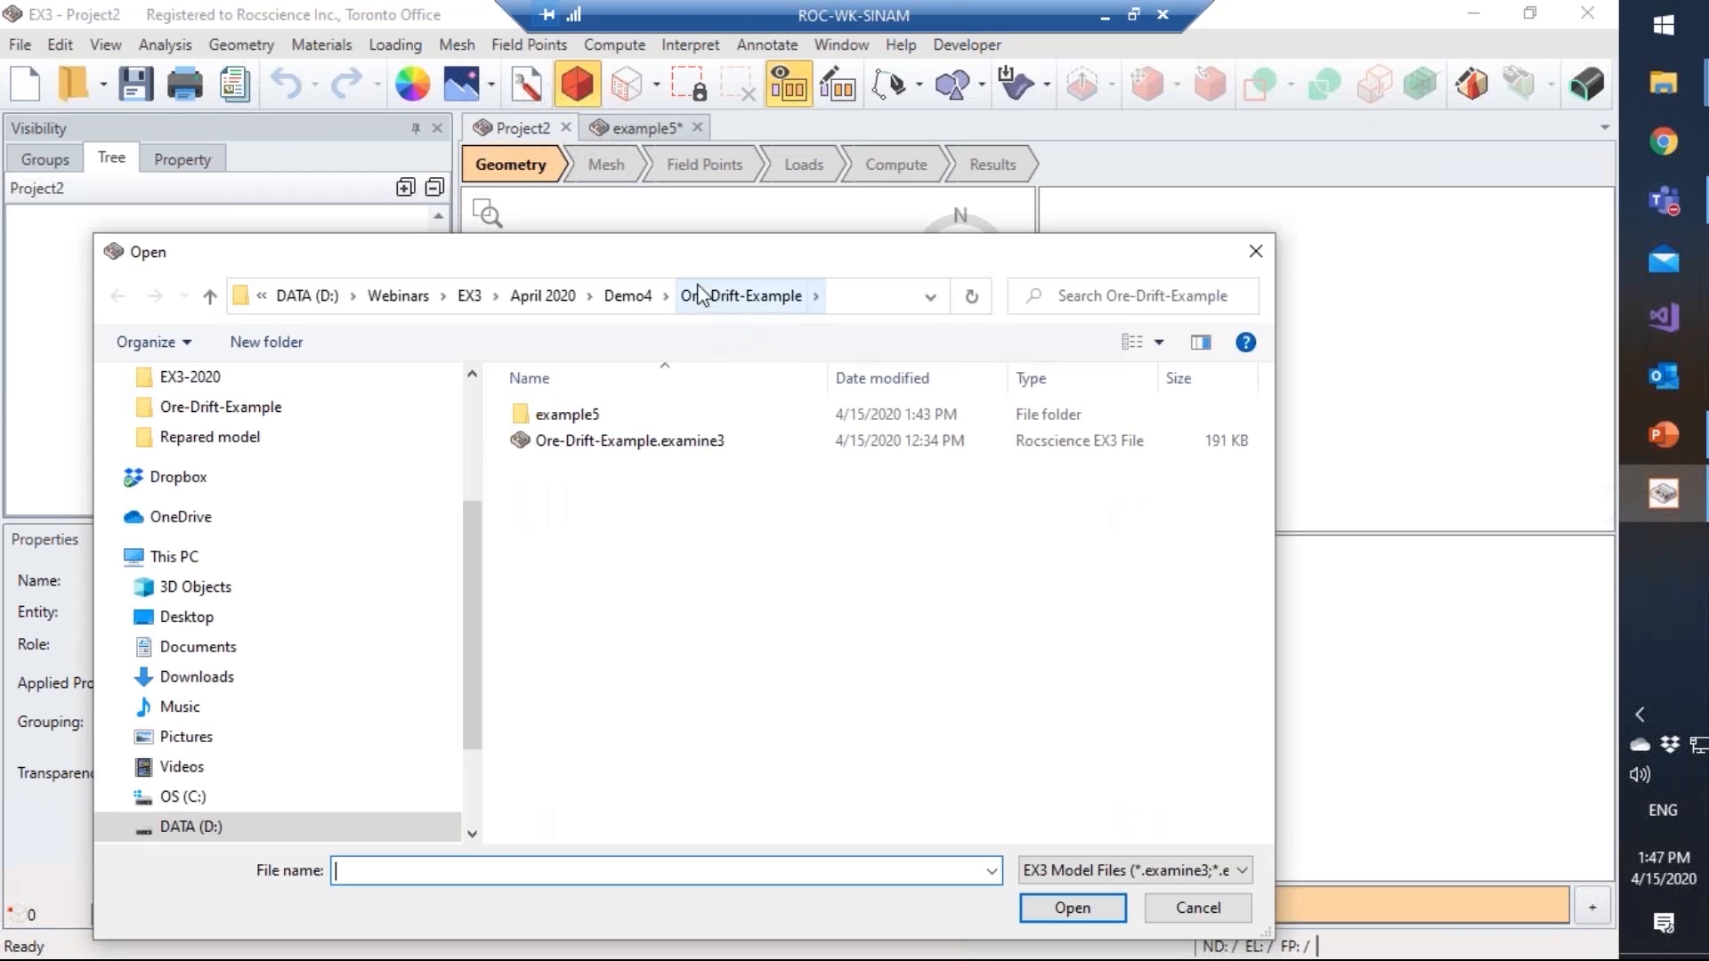
pyautogui.doubleClick(641, 442)
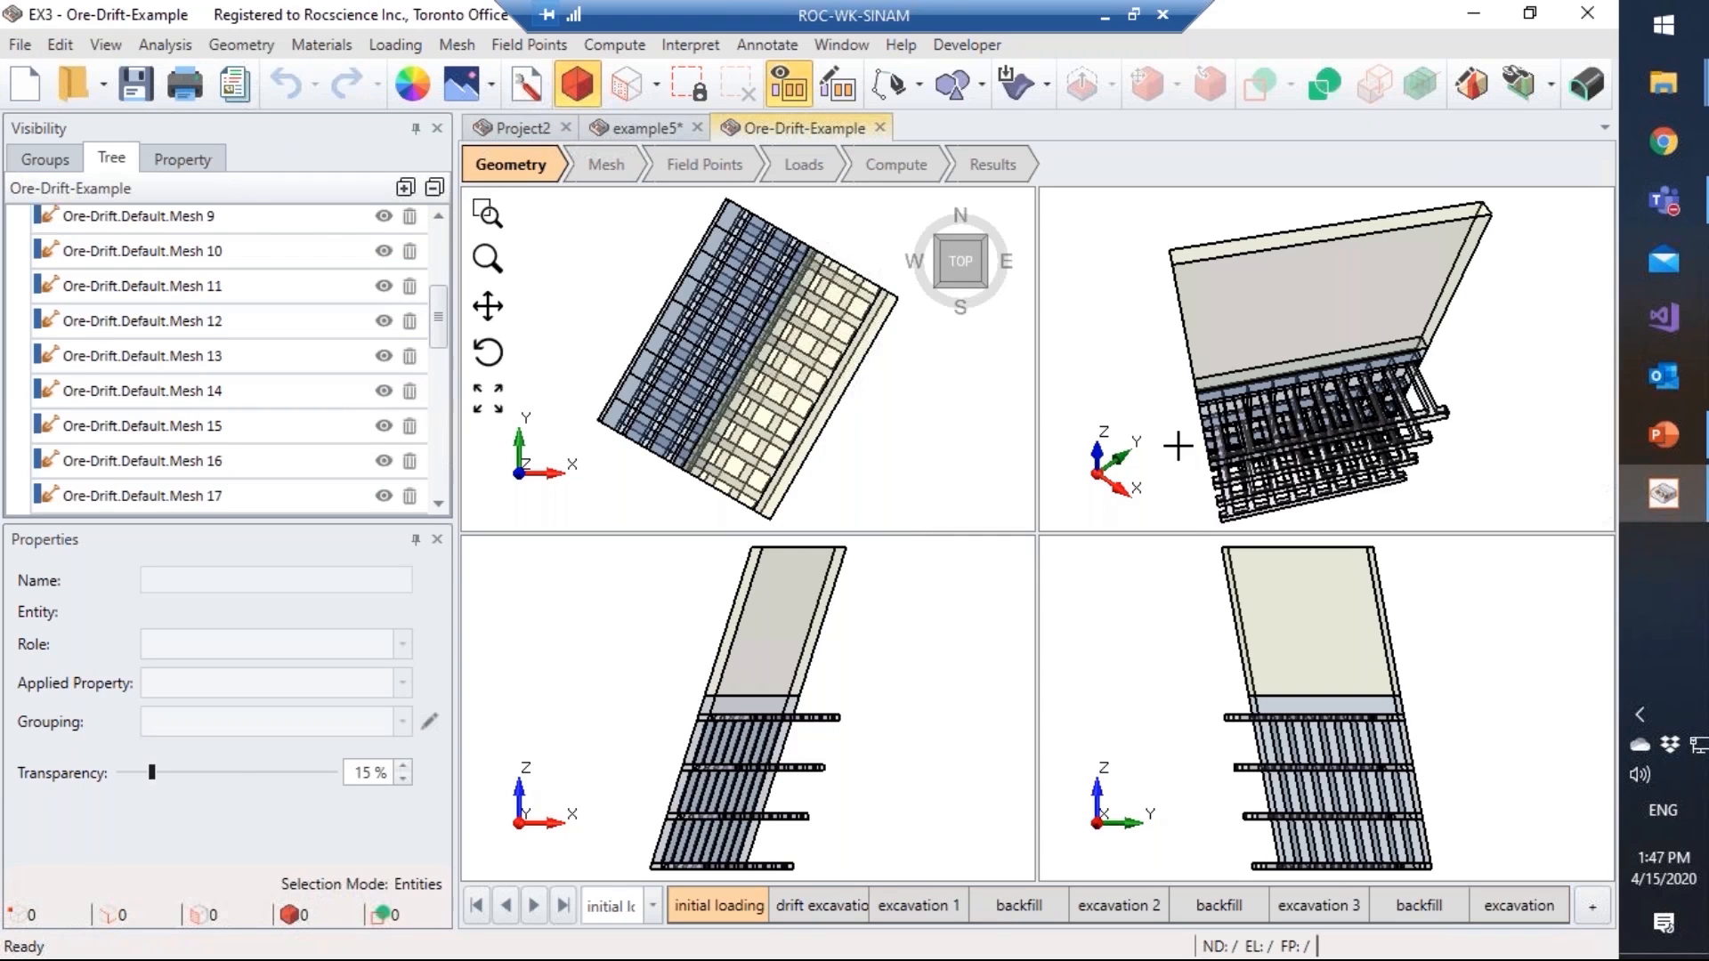
# Step: Maximize the perspective view of the ore-drift model and set the display transparency to 60%
pyautogui.doubleClick(1164, 438)
pyautogui.moveTo(1068, 725); pyautogui.dragTo(1143, 661)
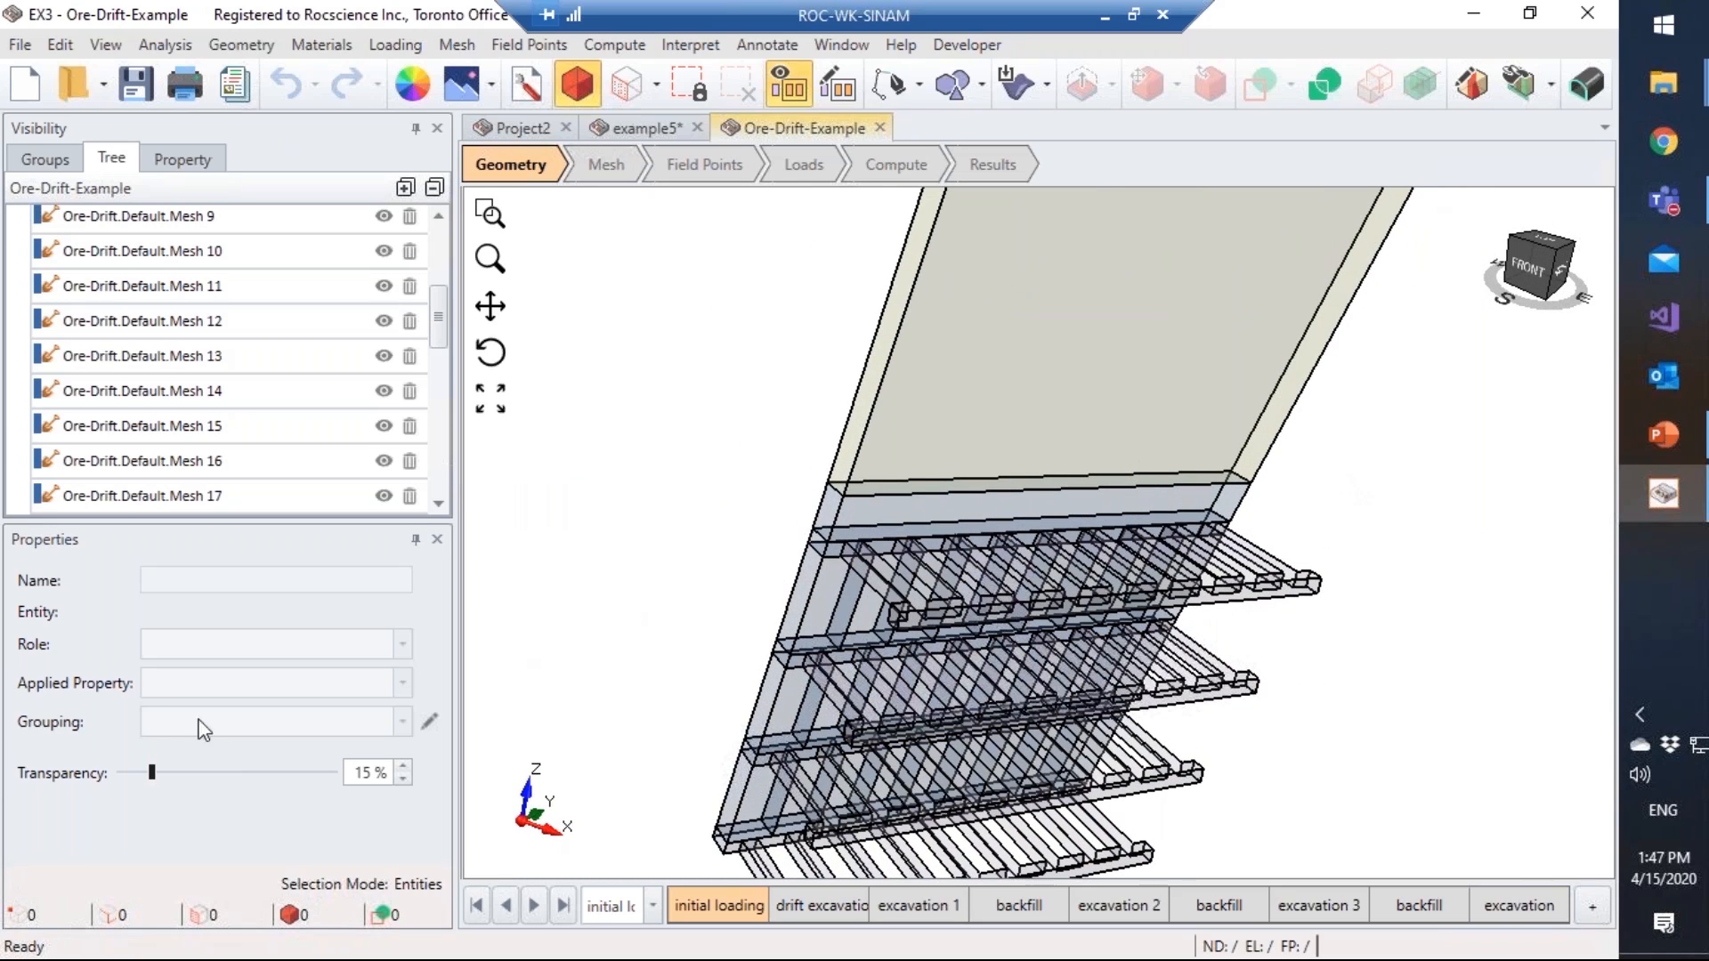
pyautogui.moveTo(154, 773); pyautogui.dragTo(175, 774)
pyautogui.click(236, 776)
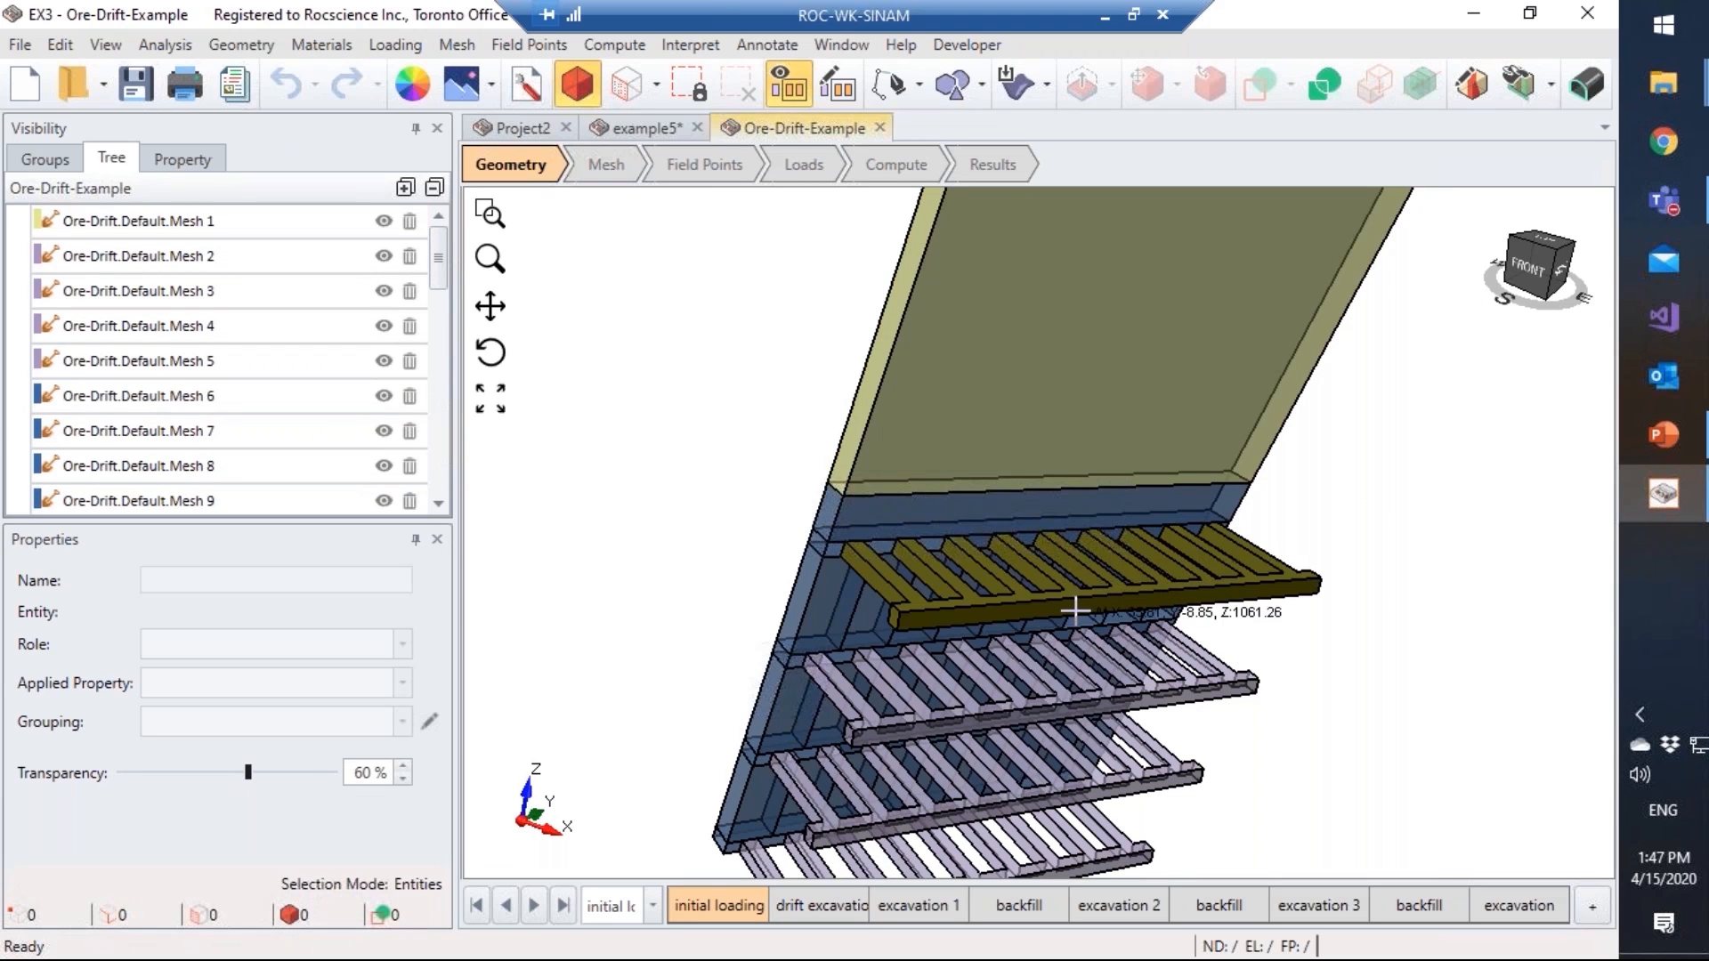
# Step: Inspect the four drift levels one by one from the uppermost to the lowest, ending with Ore-Drift.Default.Mesh 5 selected
pyautogui.moveTo(1080, 625); pyautogui.dragTo(1107, 529, button='middle')
pyautogui.click(980, 488)
pyautogui.click(990, 612)
pyautogui.click(977, 700)
pyautogui.click(969, 787)
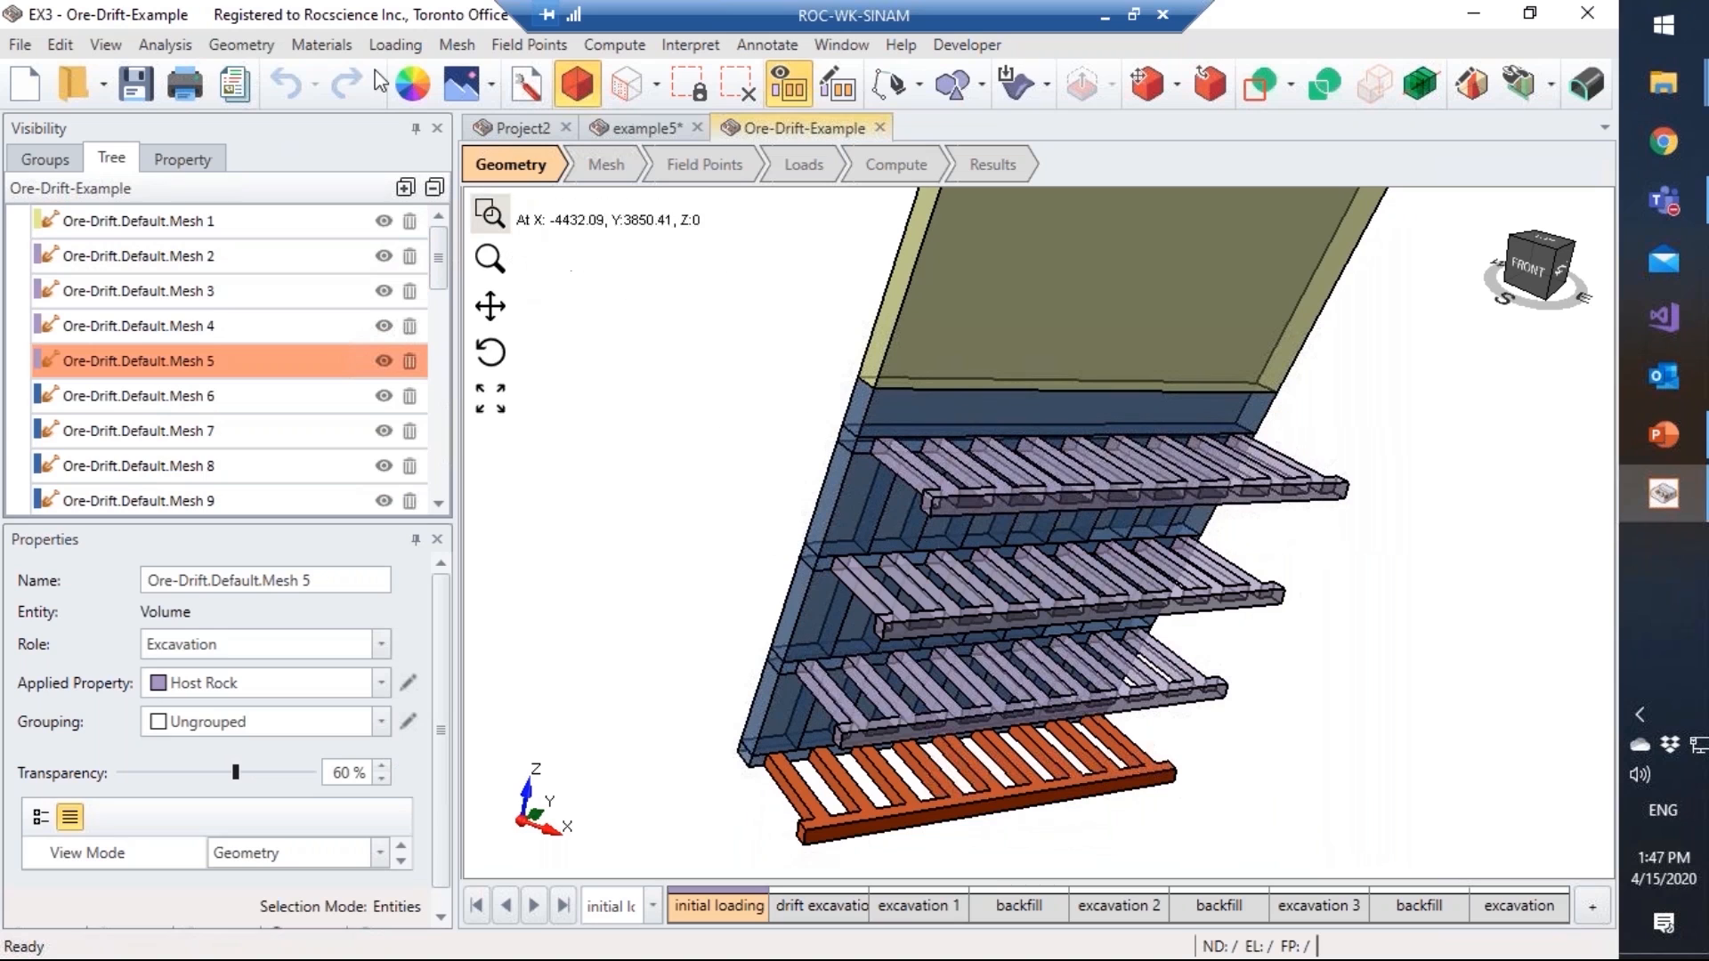
# Step: Review the stiffness properties of Host Rock, Rock1, Rock2 and BackFill in the material definitions
pyautogui.click(321, 45)
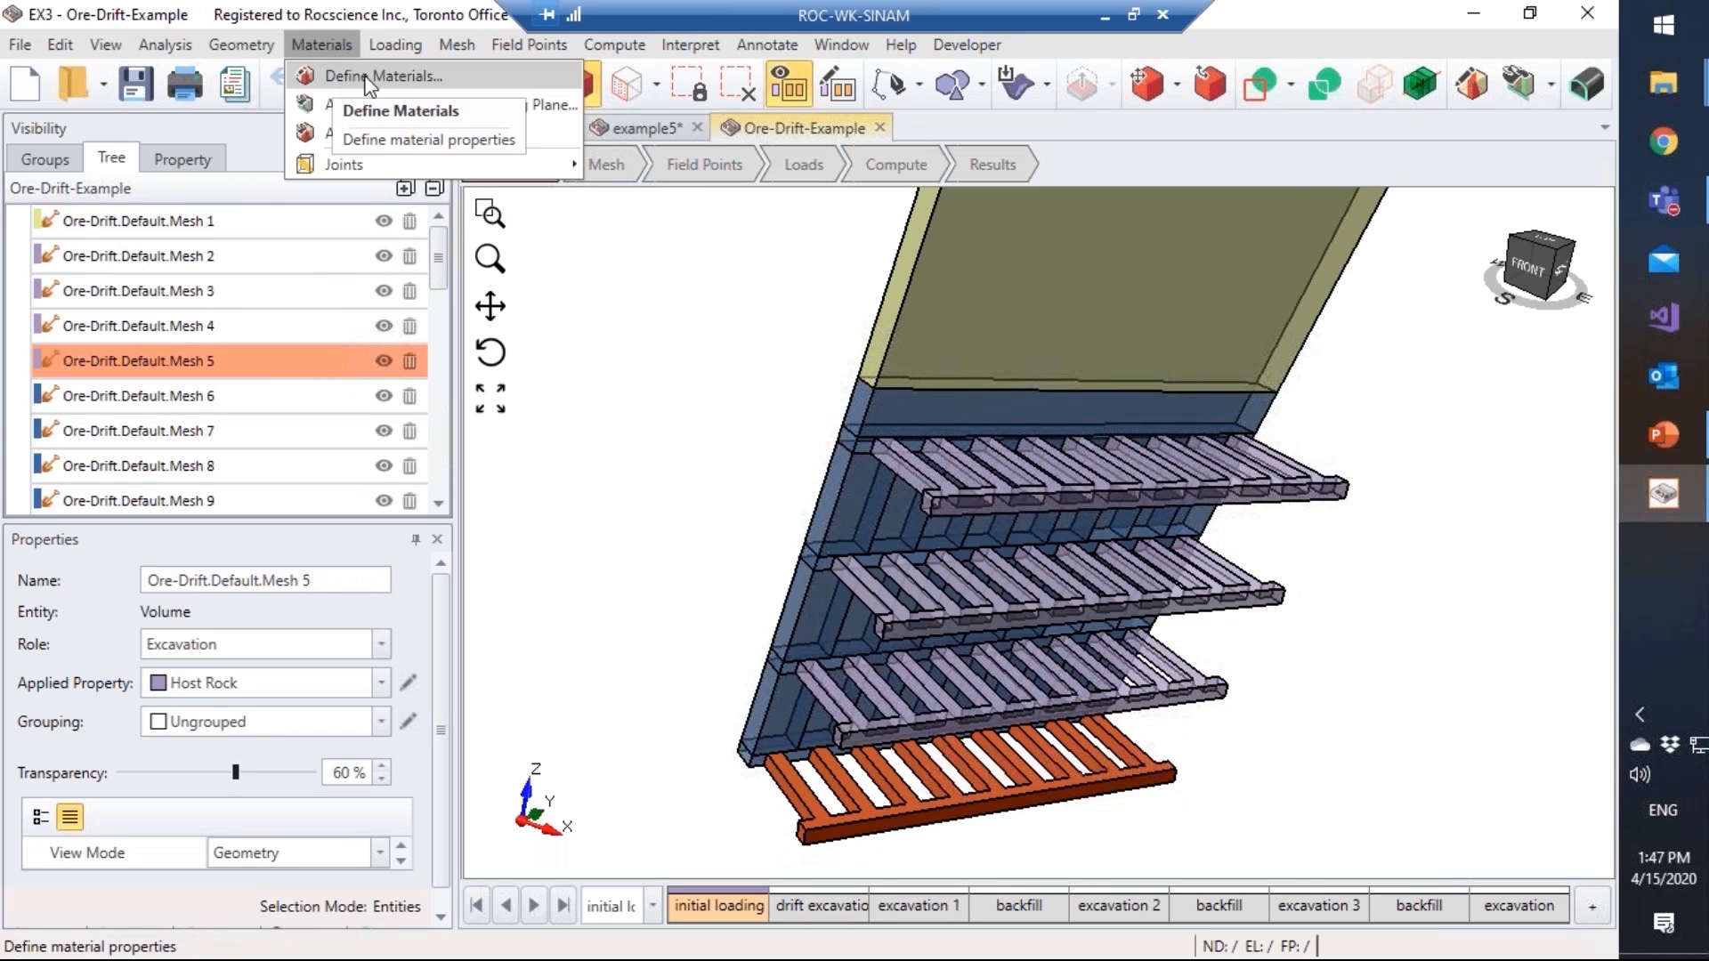
pyautogui.click(333, 76)
pyautogui.click(459, 224)
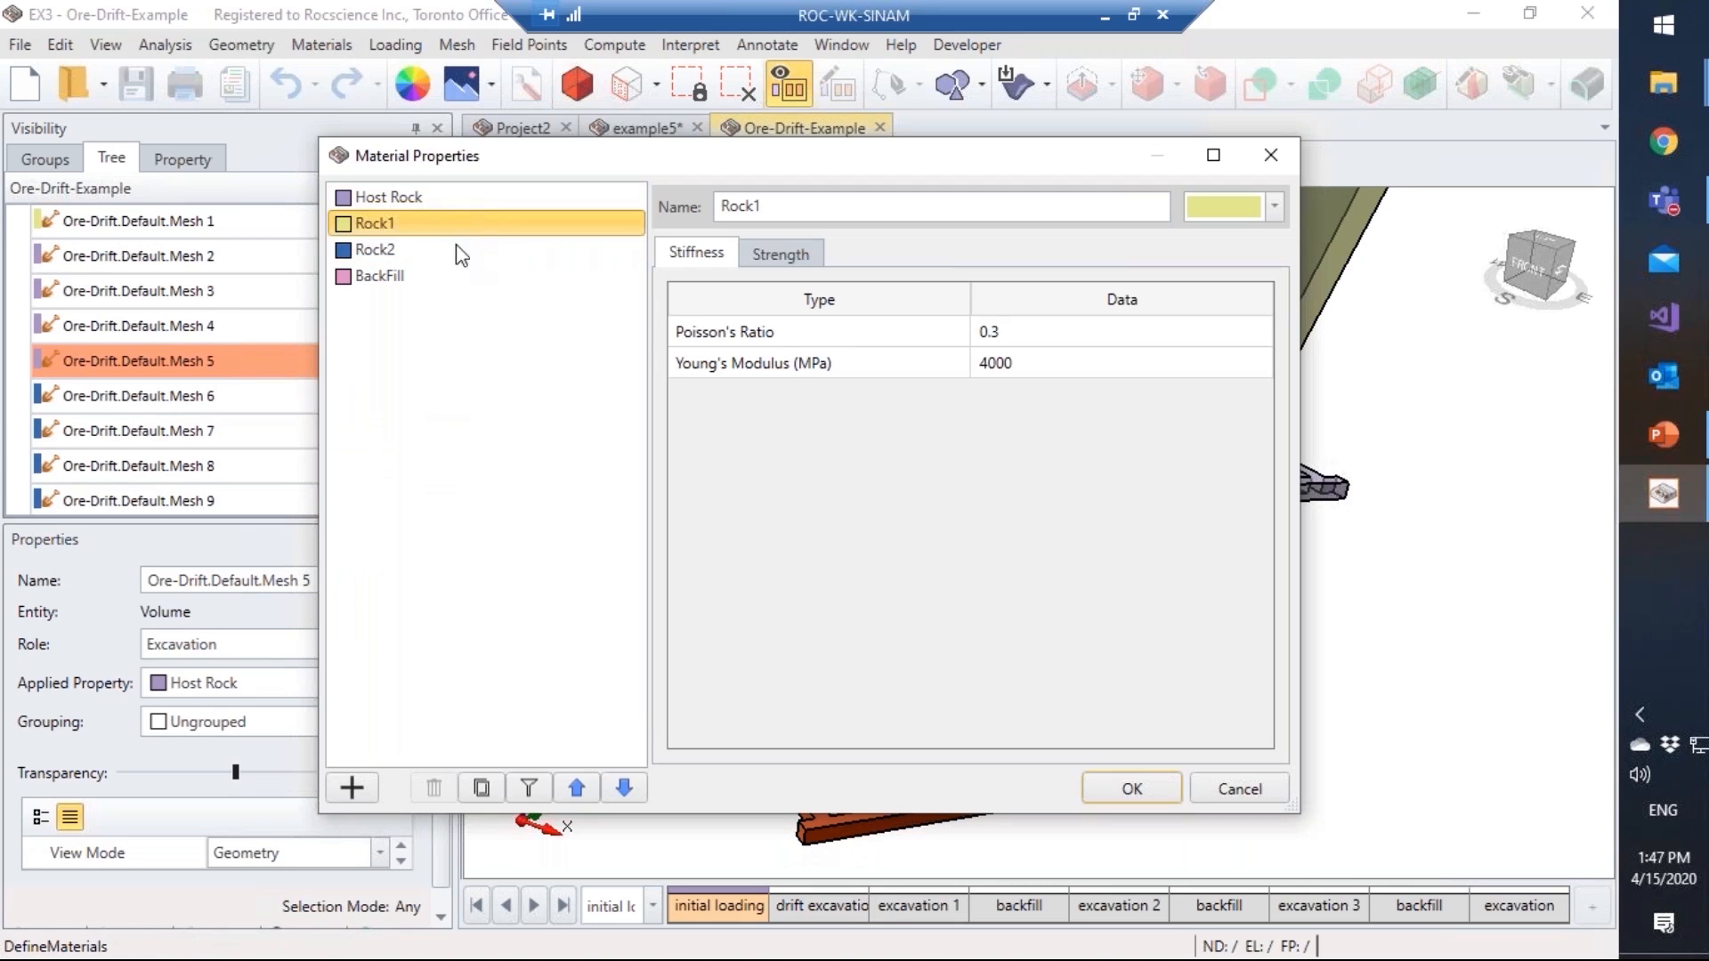
pyautogui.click(458, 249)
pyautogui.click(453, 275)
pyautogui.click(438, 198)
pyautogui.click(437, 223)
pyautogui.click(437, 249)
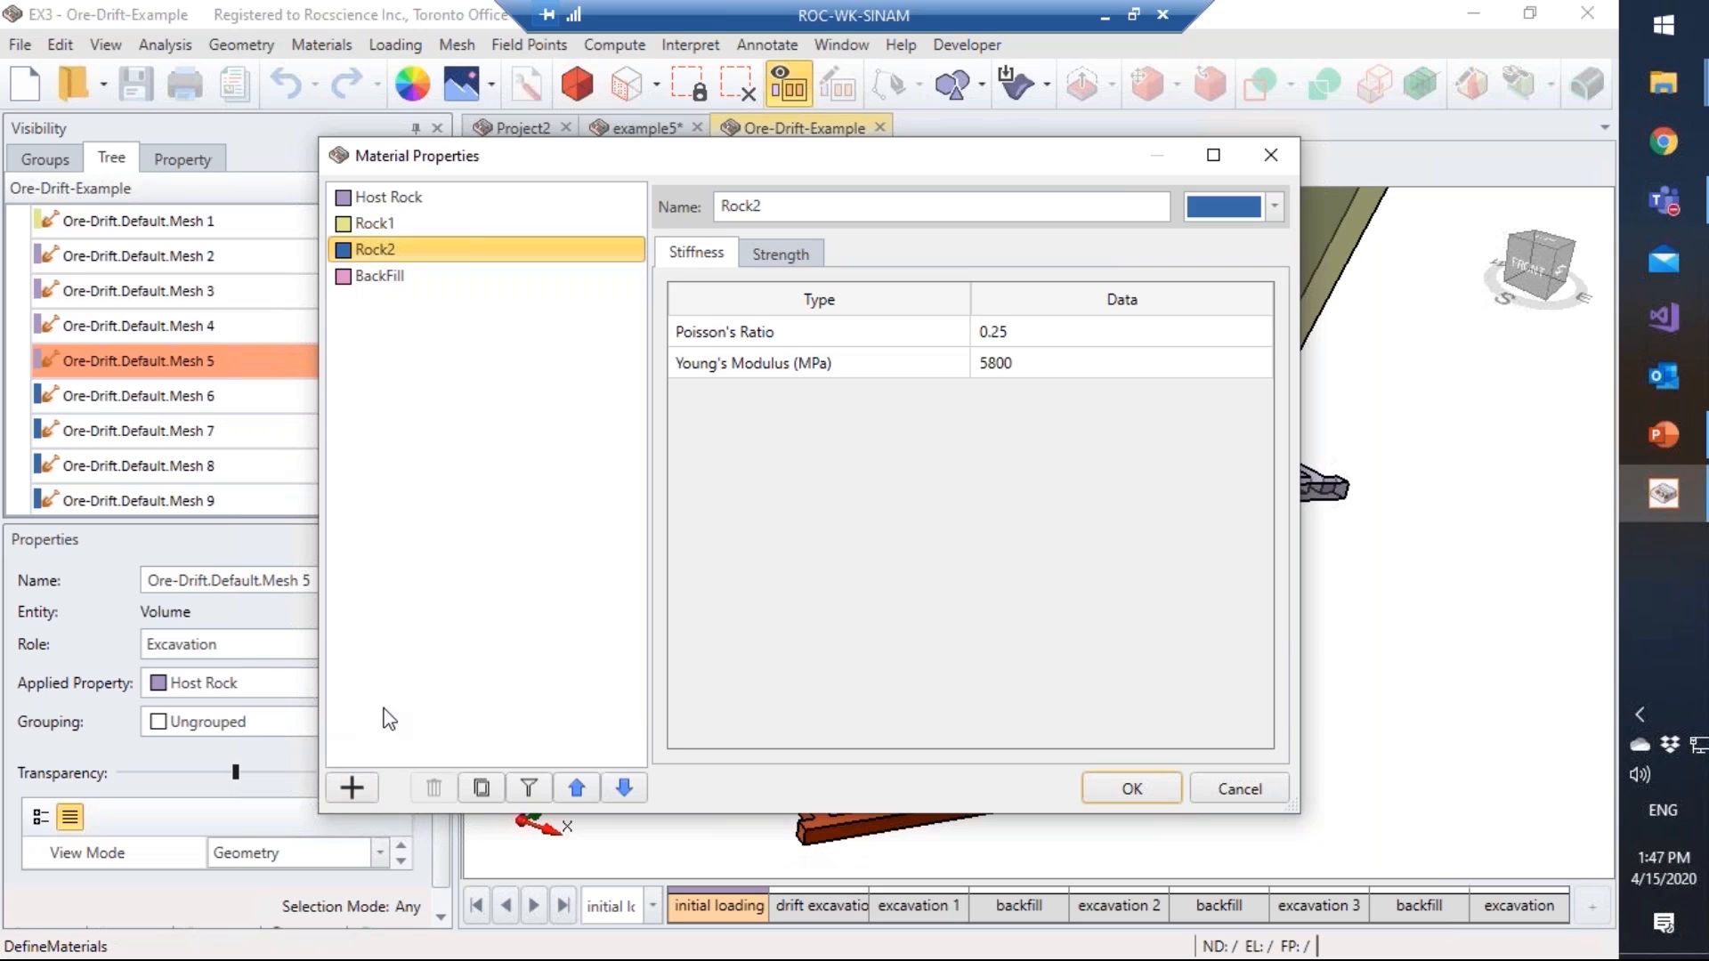
pyautogui.click(356, 276)
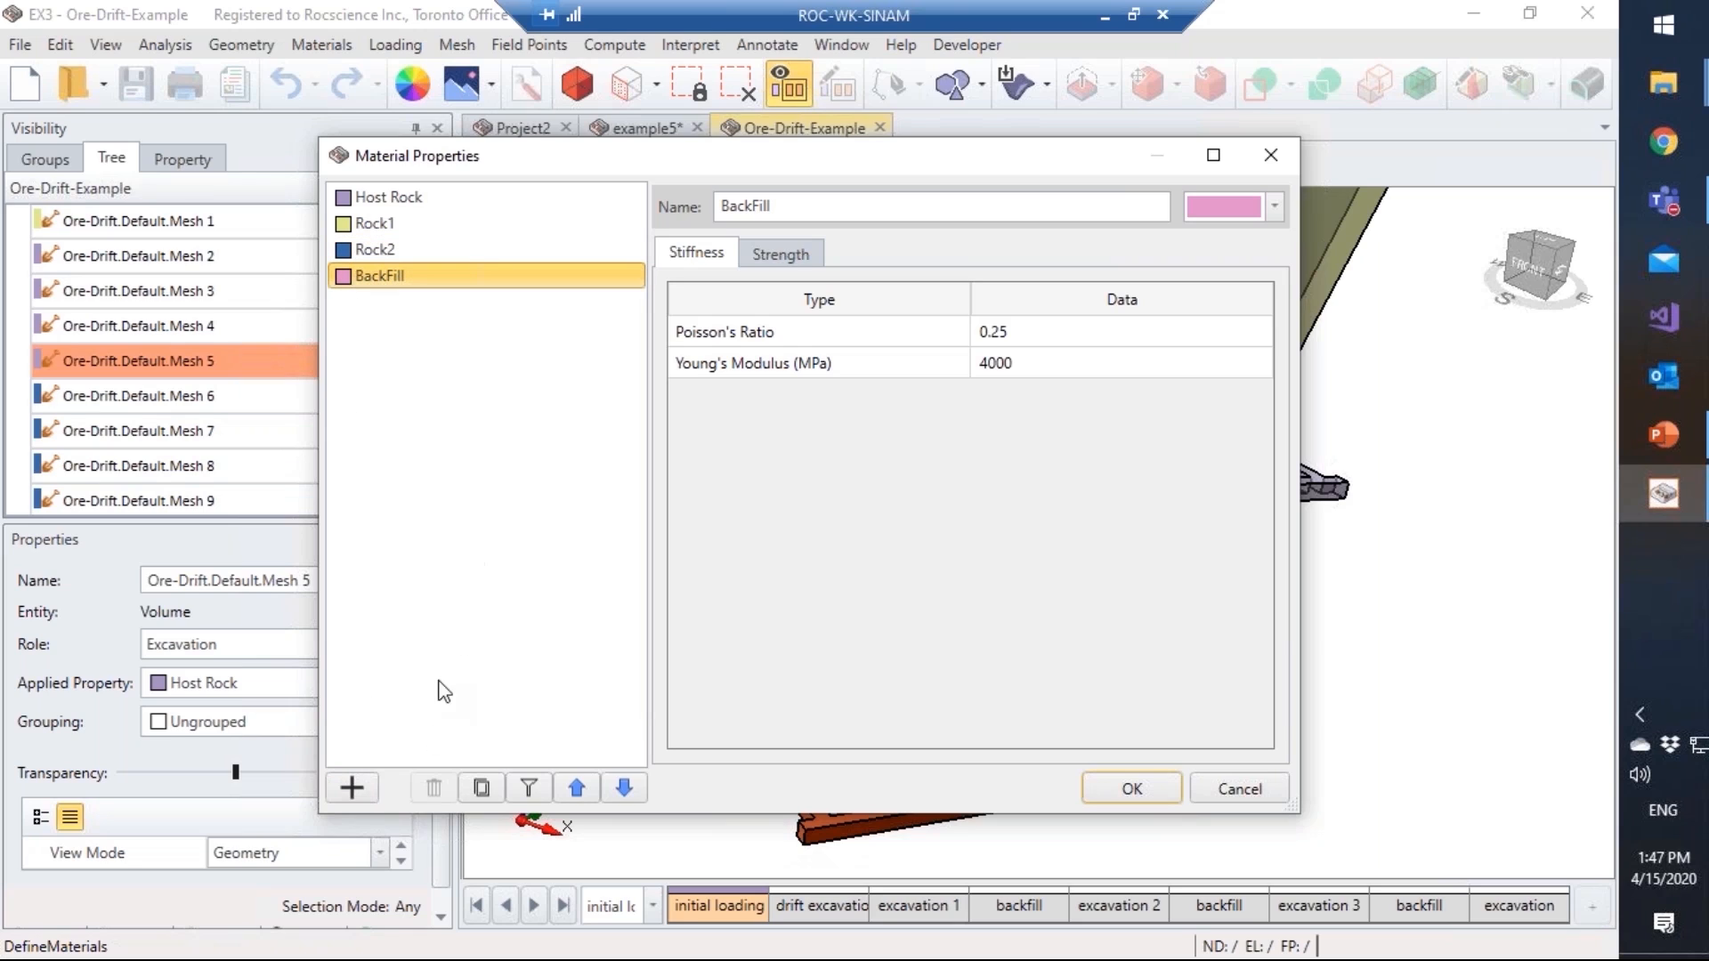
# Step: Try adding three new materials to the material list and discard the changes
pyautogui.click(368, 790)
pyautogui.click(353, 788)
pyautogui.click(353, 788)
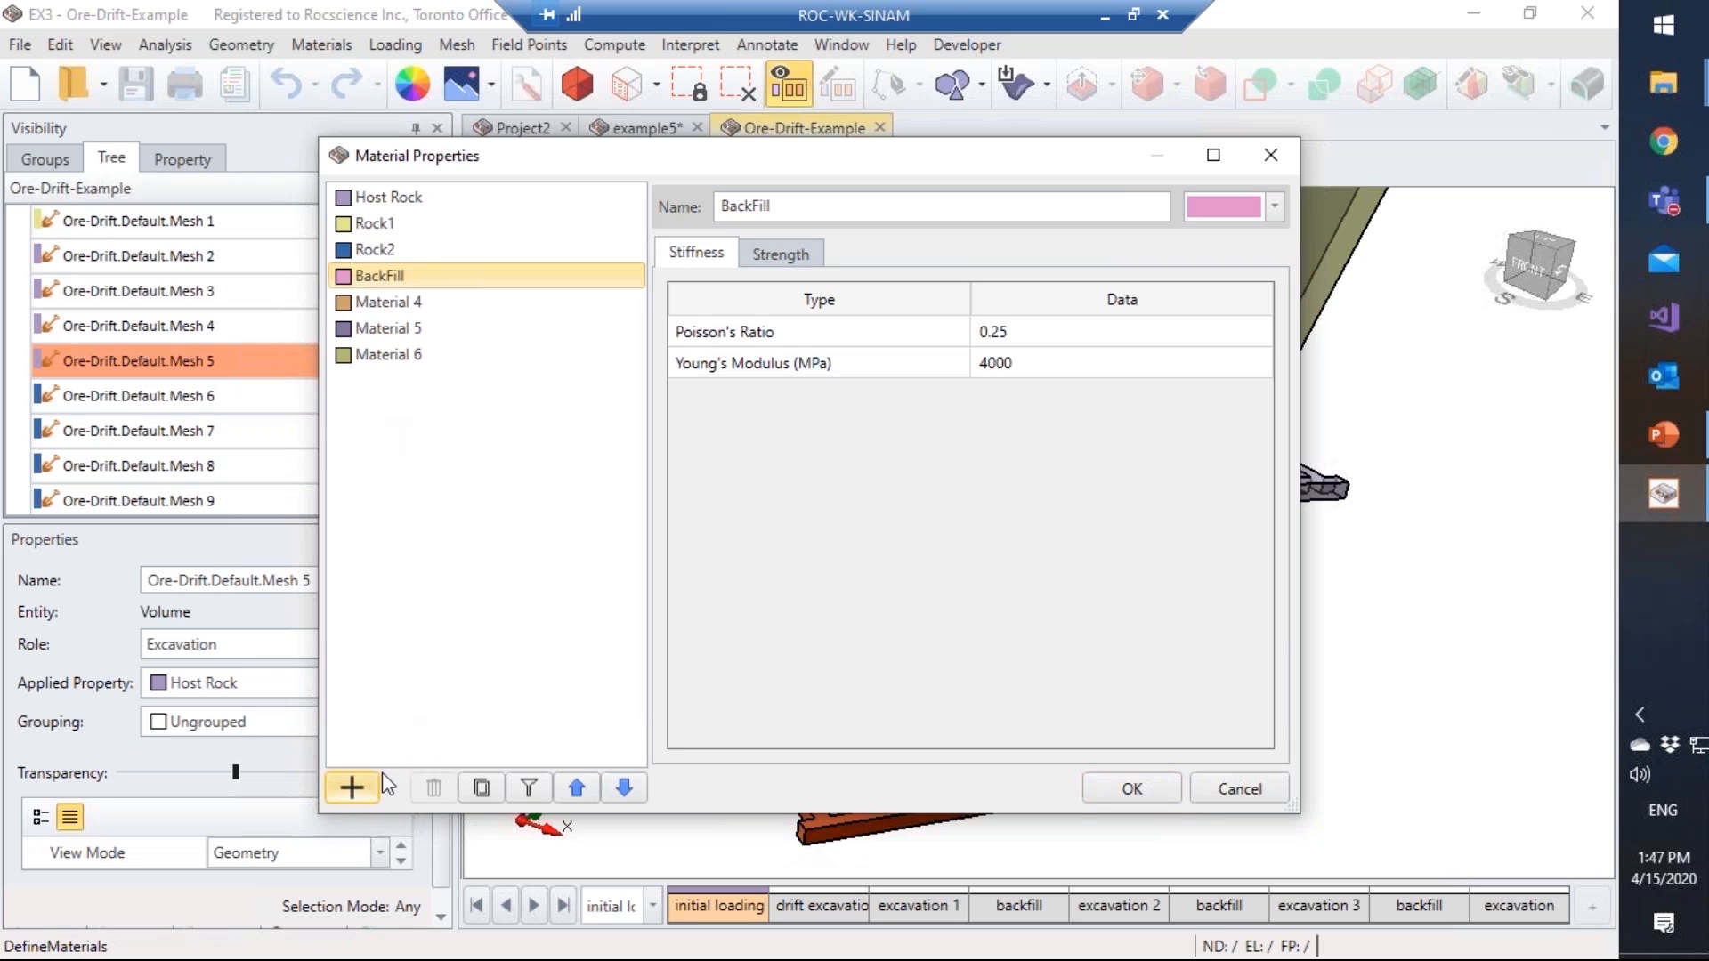
pyautogui.click(1216, 798)
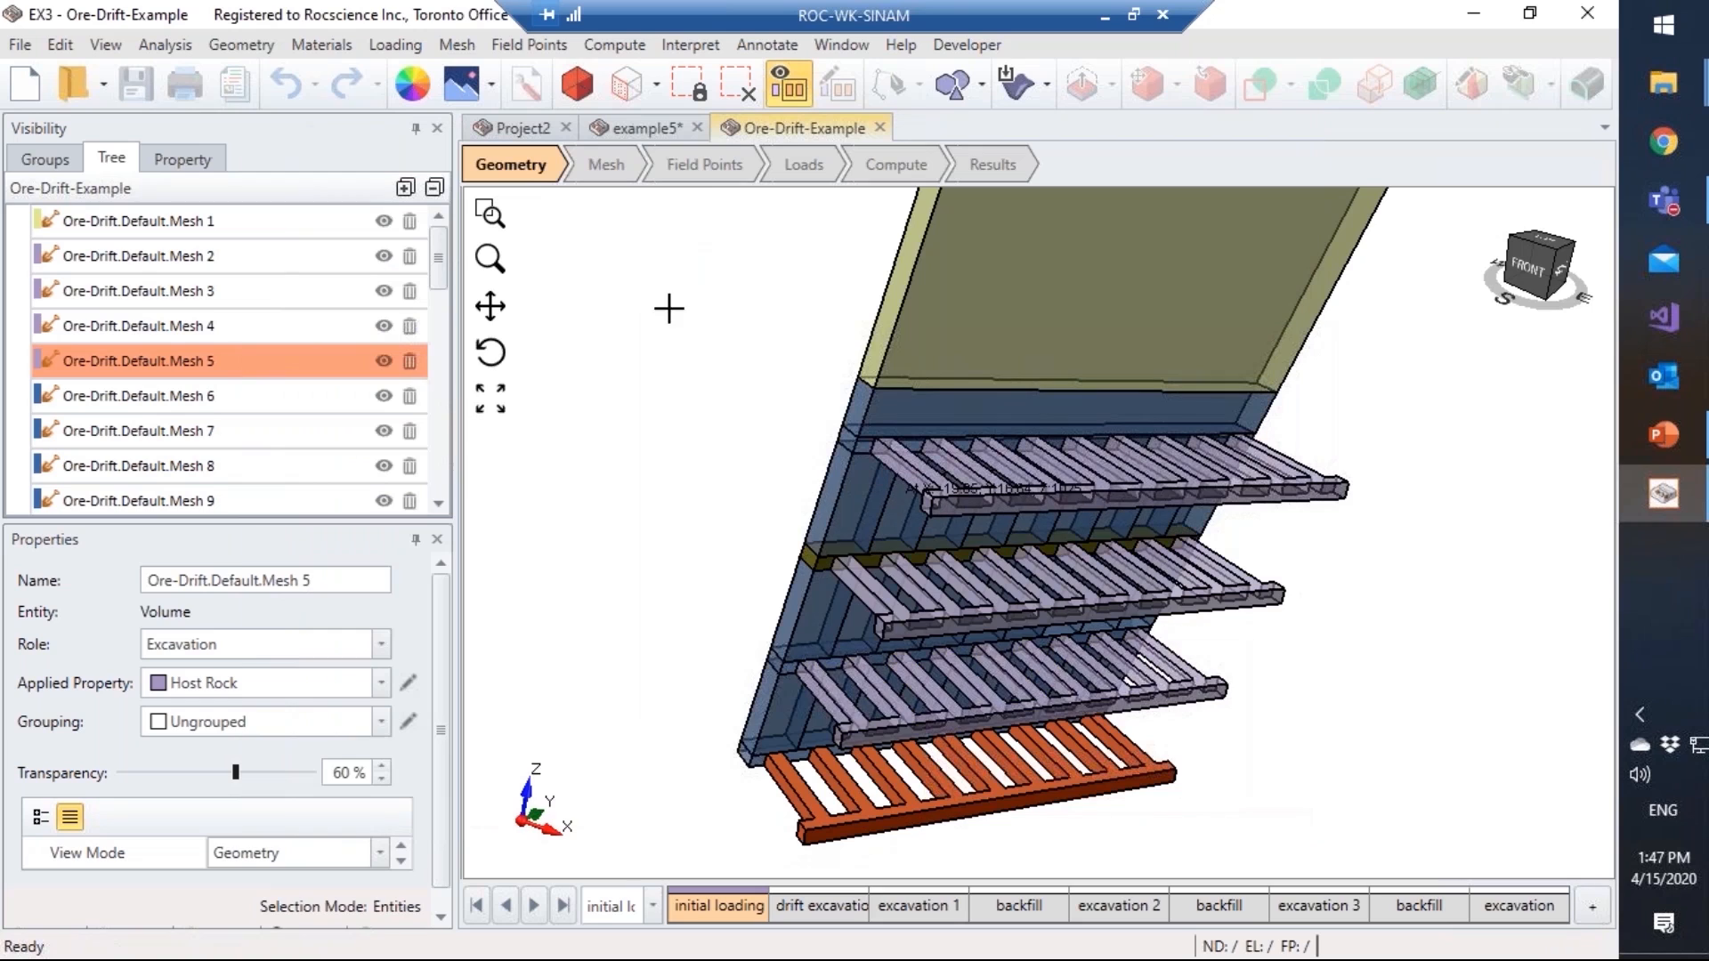
# Step: Deselect the lowest drift level and bring up the stage list in the project settings
pyautogui.click(717, 333)
pyautogui.click(527, 84)
pyautogui.moveTo(677, 160); pyautogui.dragTo(581, 186)
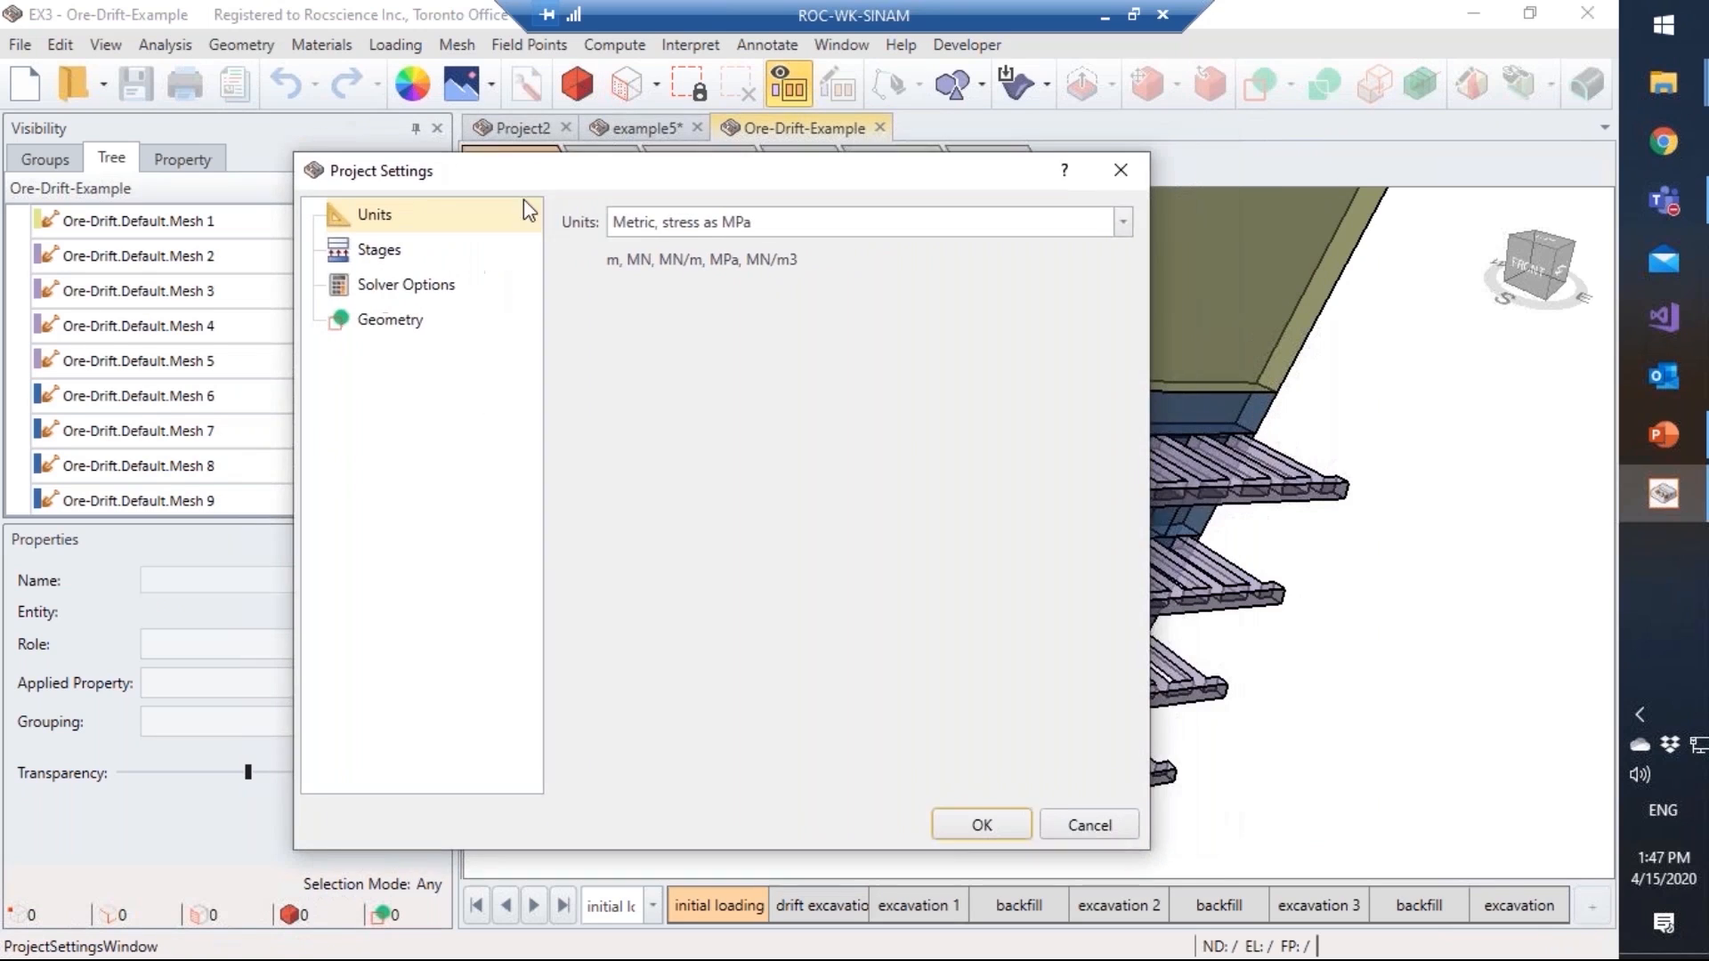
pyautogui.click(401, 255)
pyautogui.moveTo(795, 185); pyautogui.dragTo(680, 177)
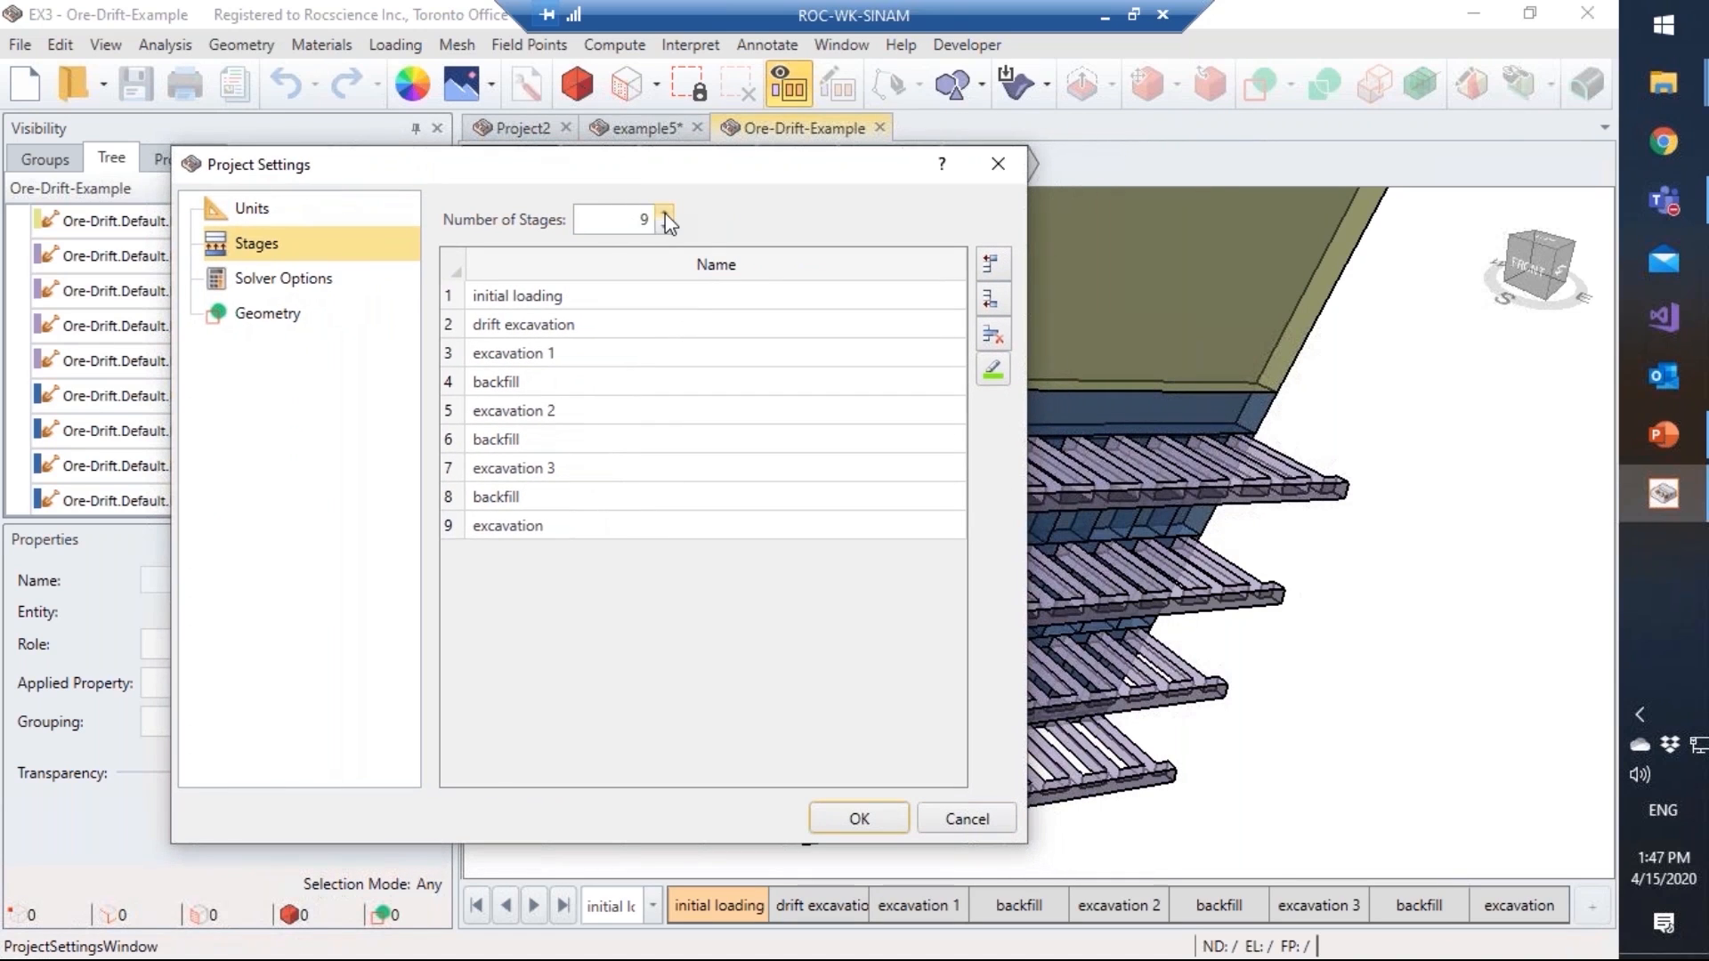
# Step: Try raising the number of stages to 11 and editing the initial loading stage's name, and cancel the project settings
pyautogui.click(664, 215)
pyautogui.click(664, 216)
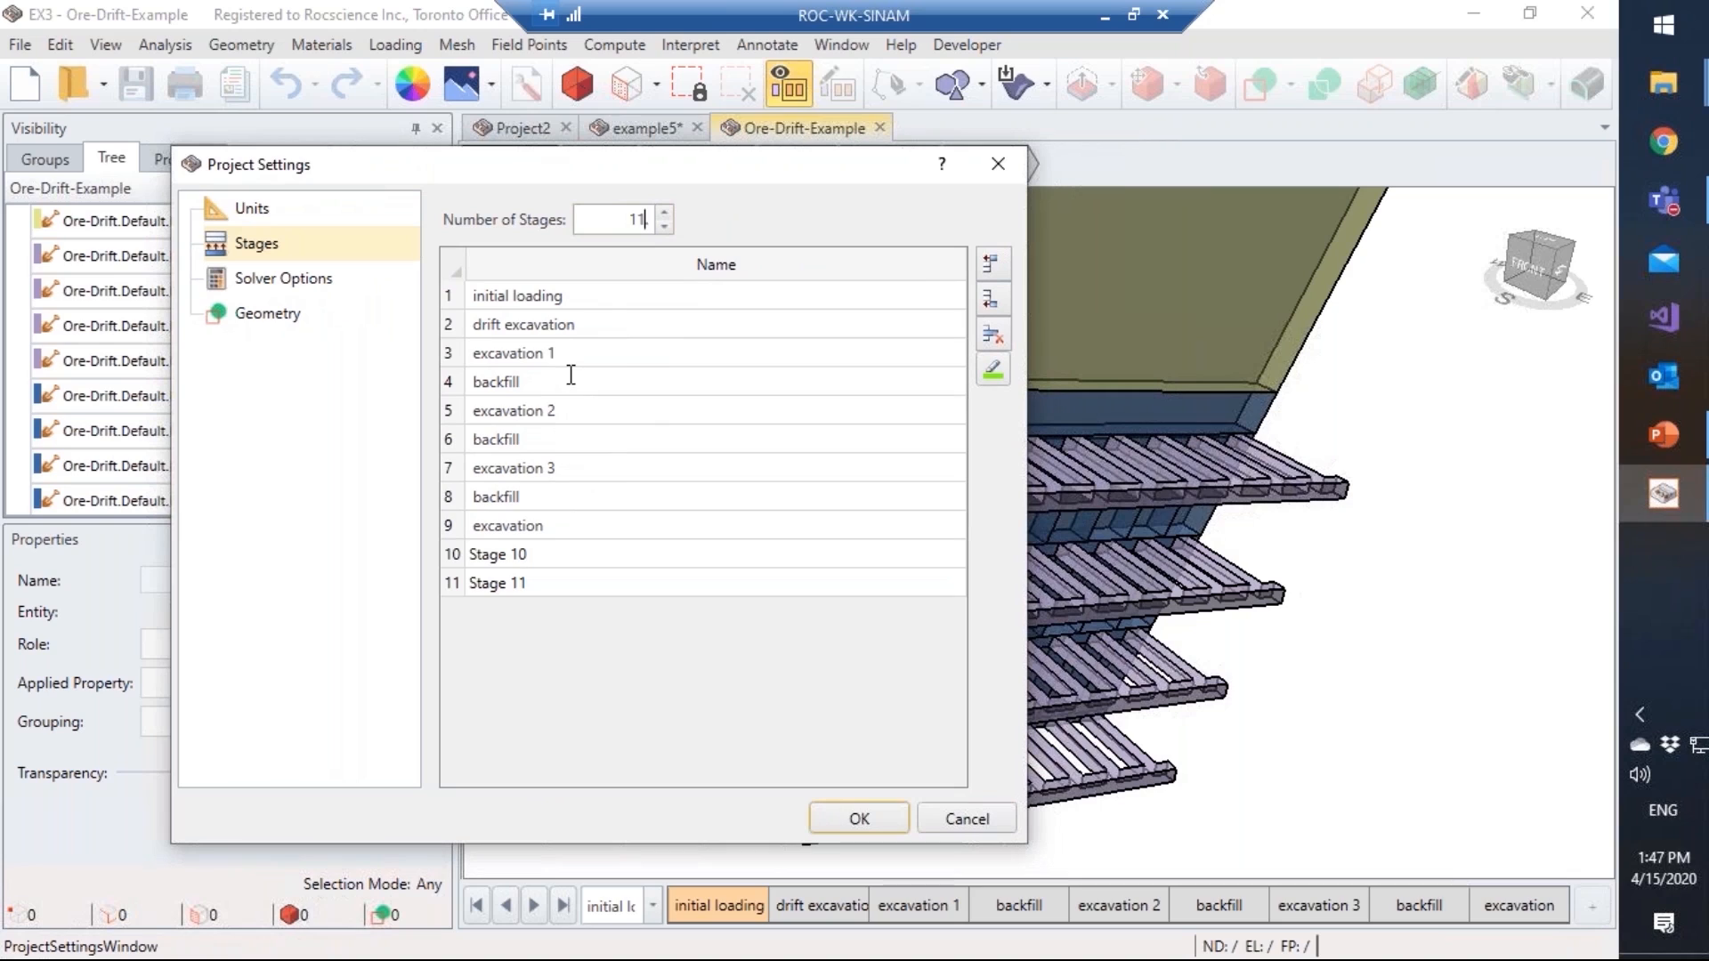
pyautogui.click(603, 293)
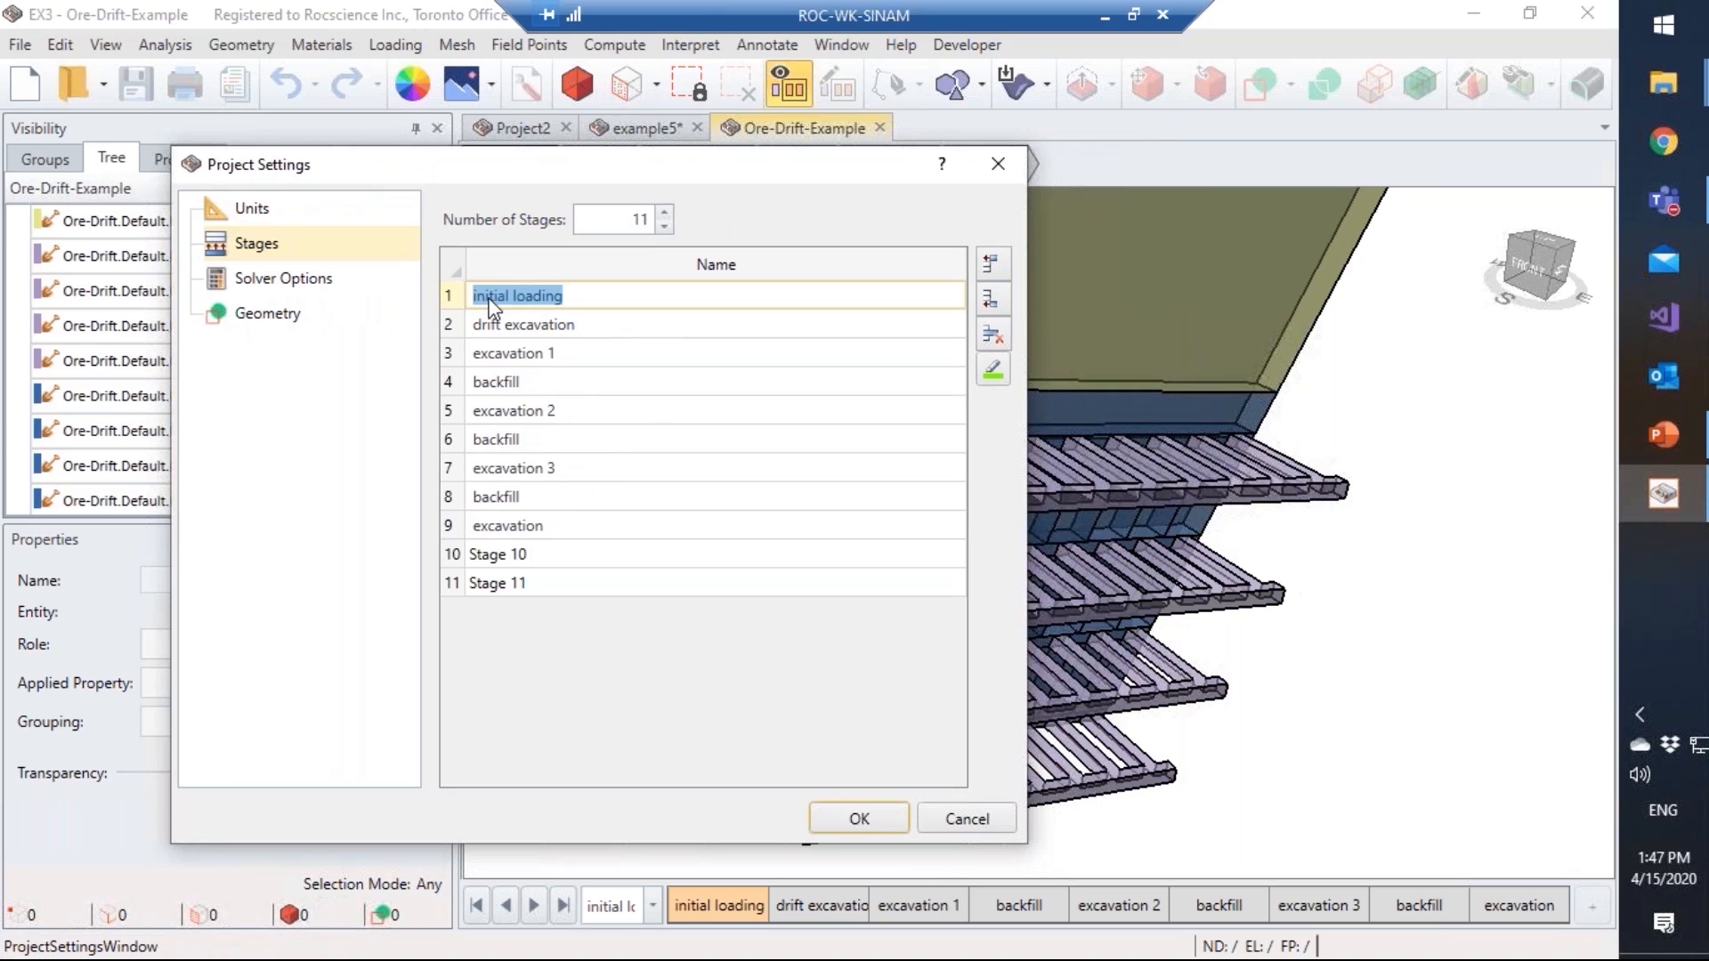
pyautogui.click(955, 819)
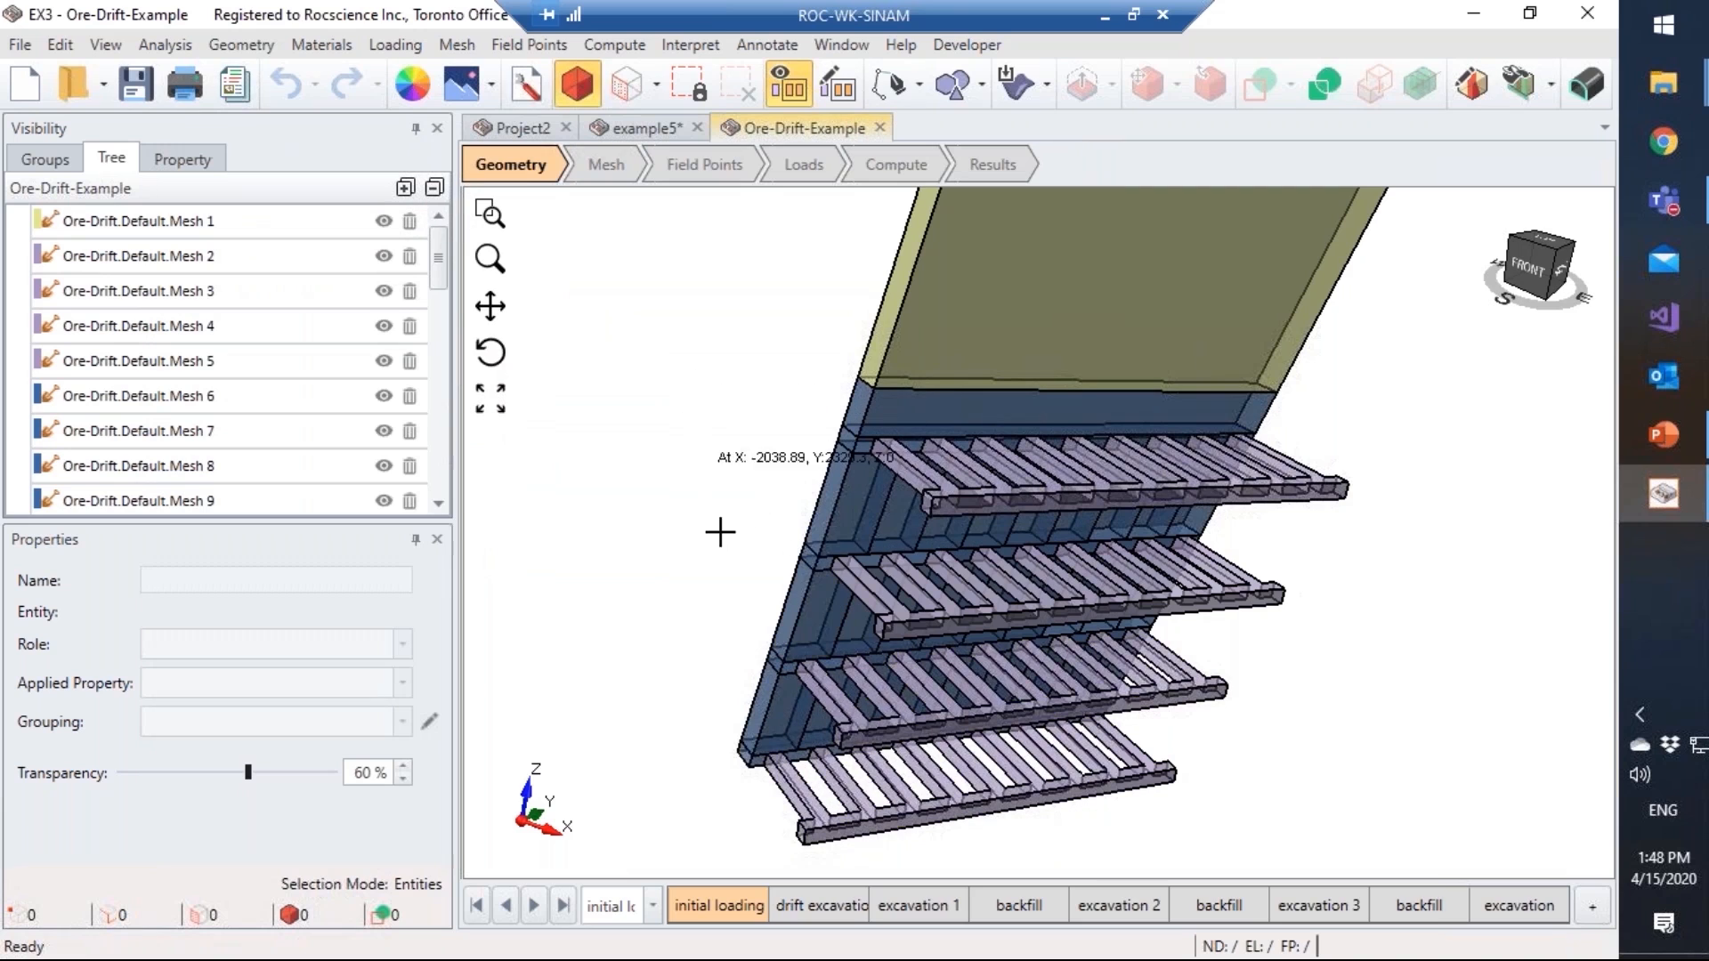
# Step: Examine the model geometry at the drift excavation, excavation 1 and first backfill stages, viewing the stopes from the front
pyautogui.moveTo(726, 574)
pyautogui.mouseDown(button='middle')
pyautogui.moveTo(698, 596)
pyautogui.moveTo(869, 596)
pyautogui.moveTo(813, 600)
pyautogui.moveTo(748, 572)
pyautogui.mouseUp(button='middle')
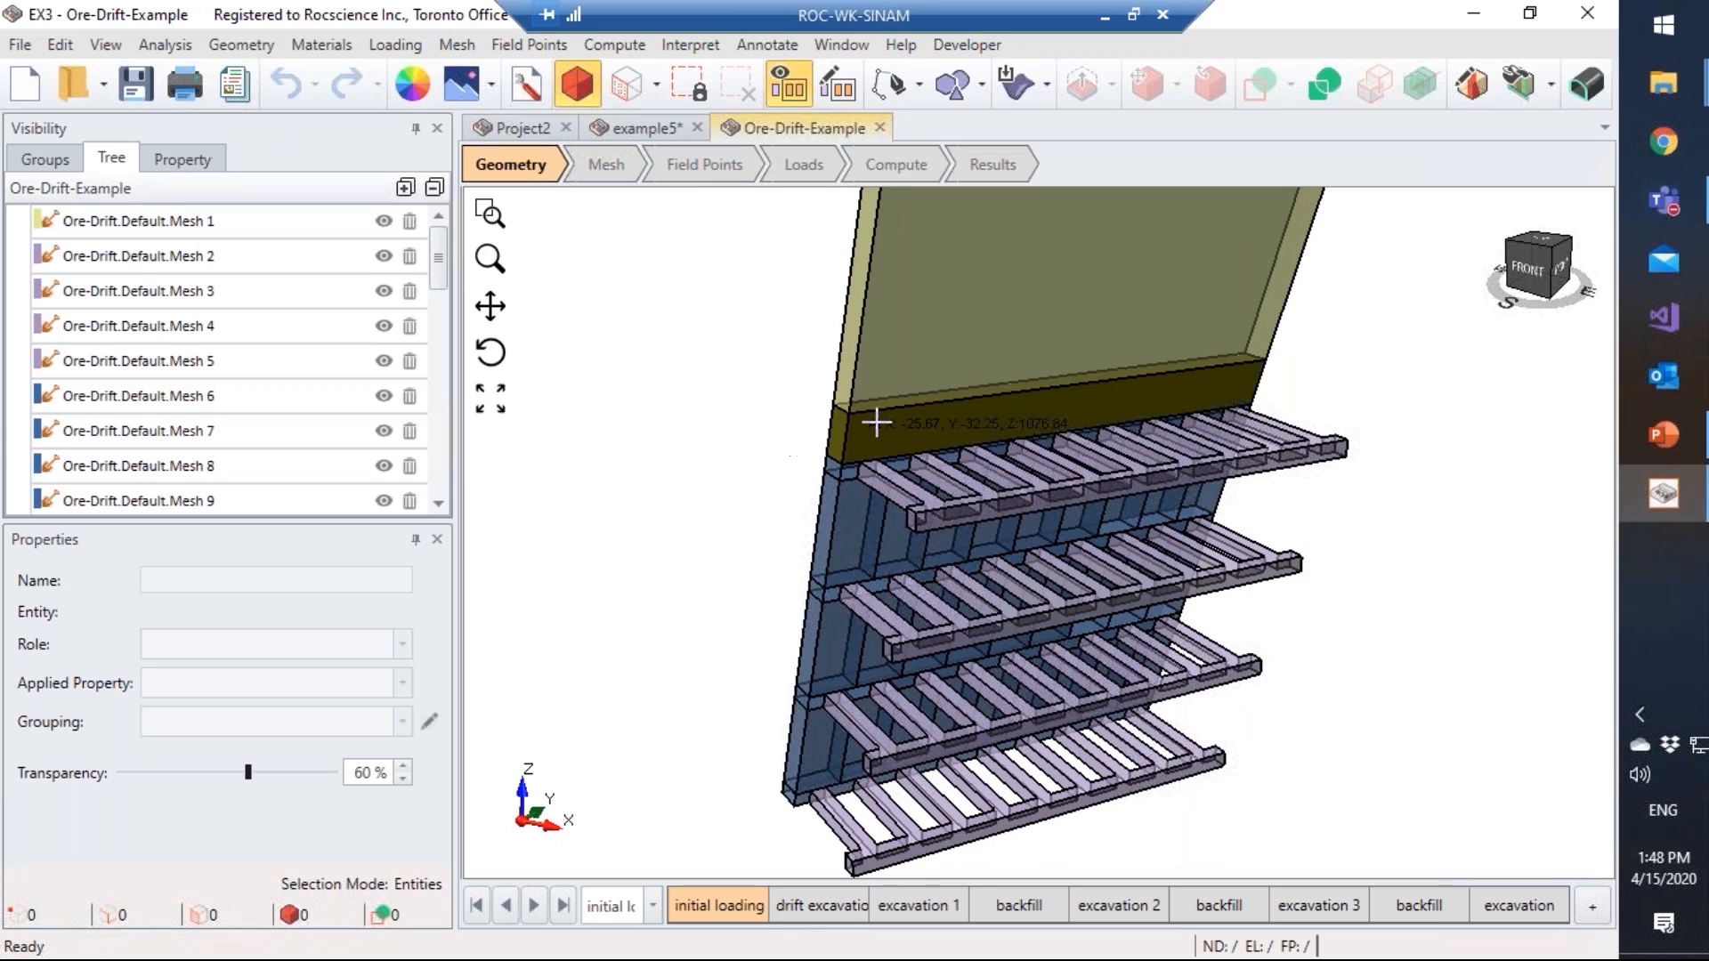
pyautogui.click(820, 906)
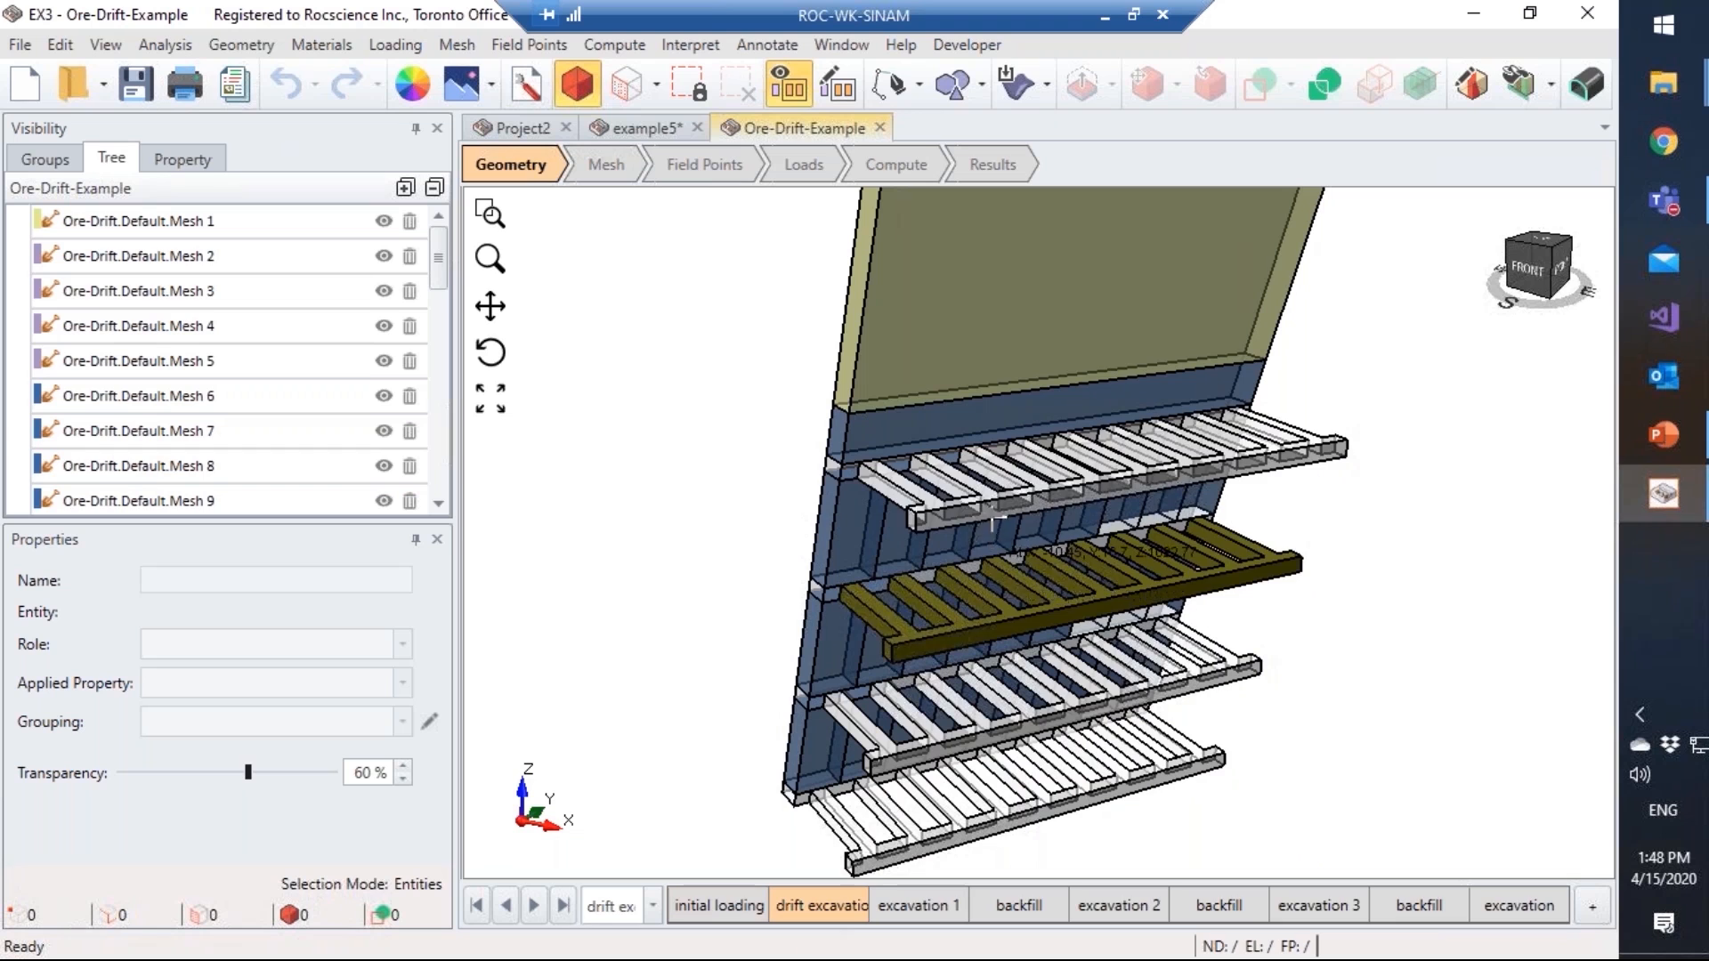
pyautogui.click(932, 912)
pyautogui.moveTo(1211, 767); pyautogui.dragTo(994, 676, button='middle')
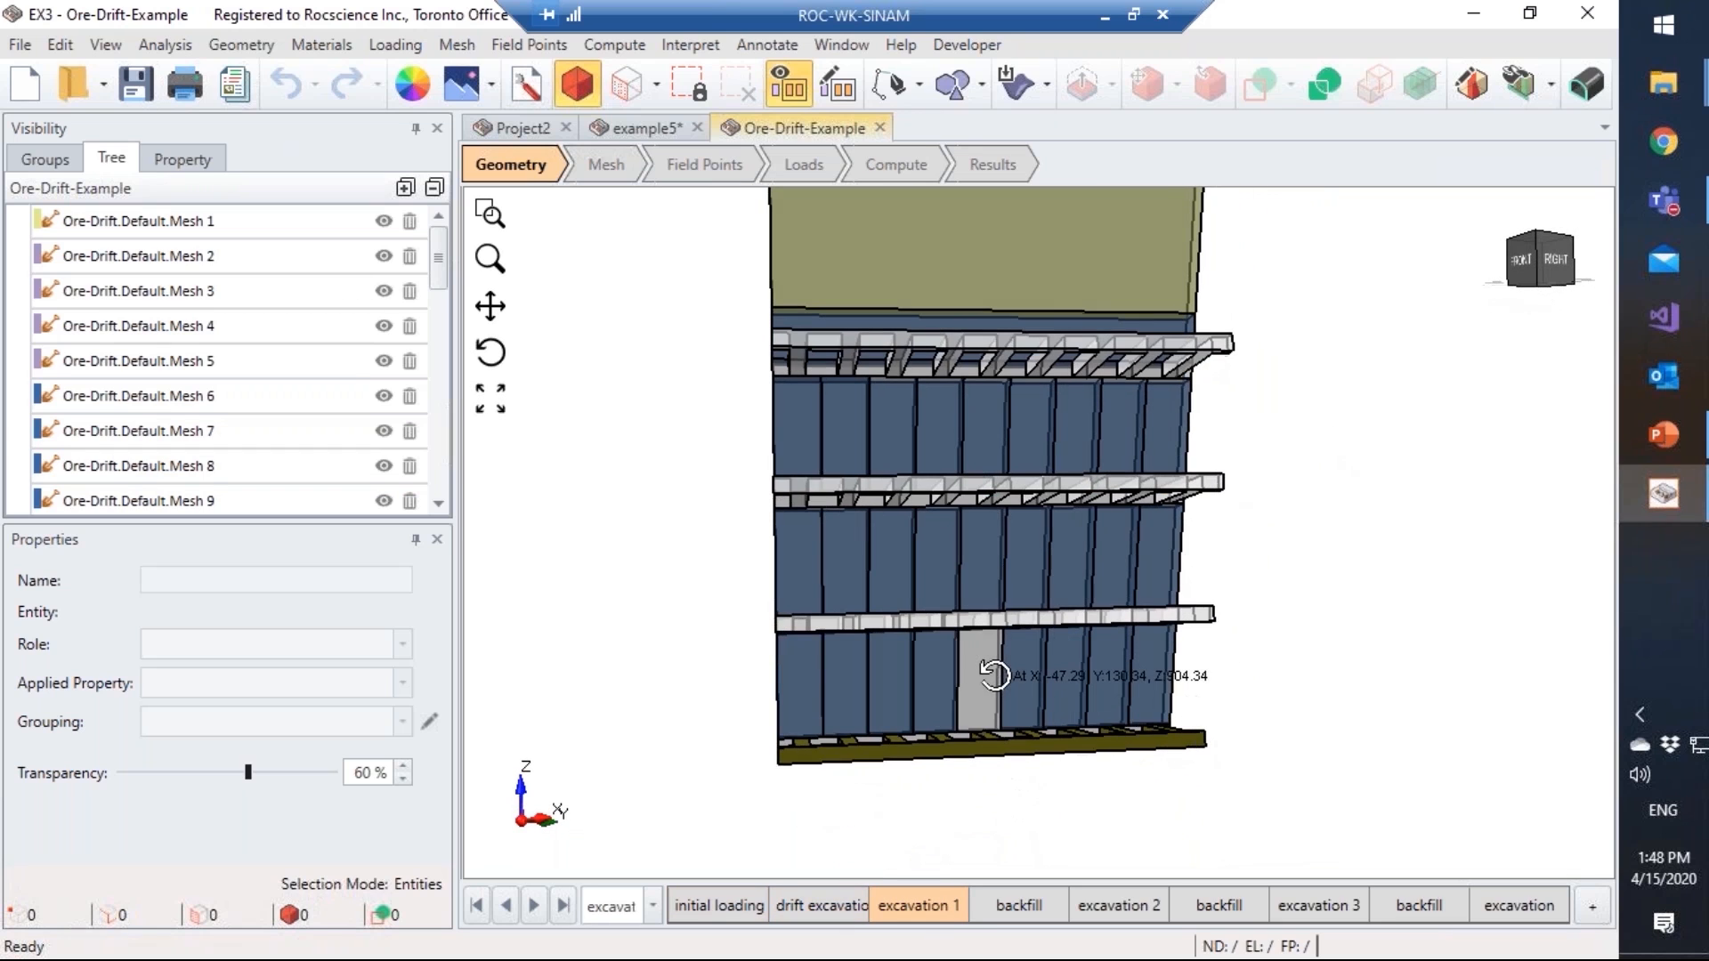
pyautogui.click(1024, 917)
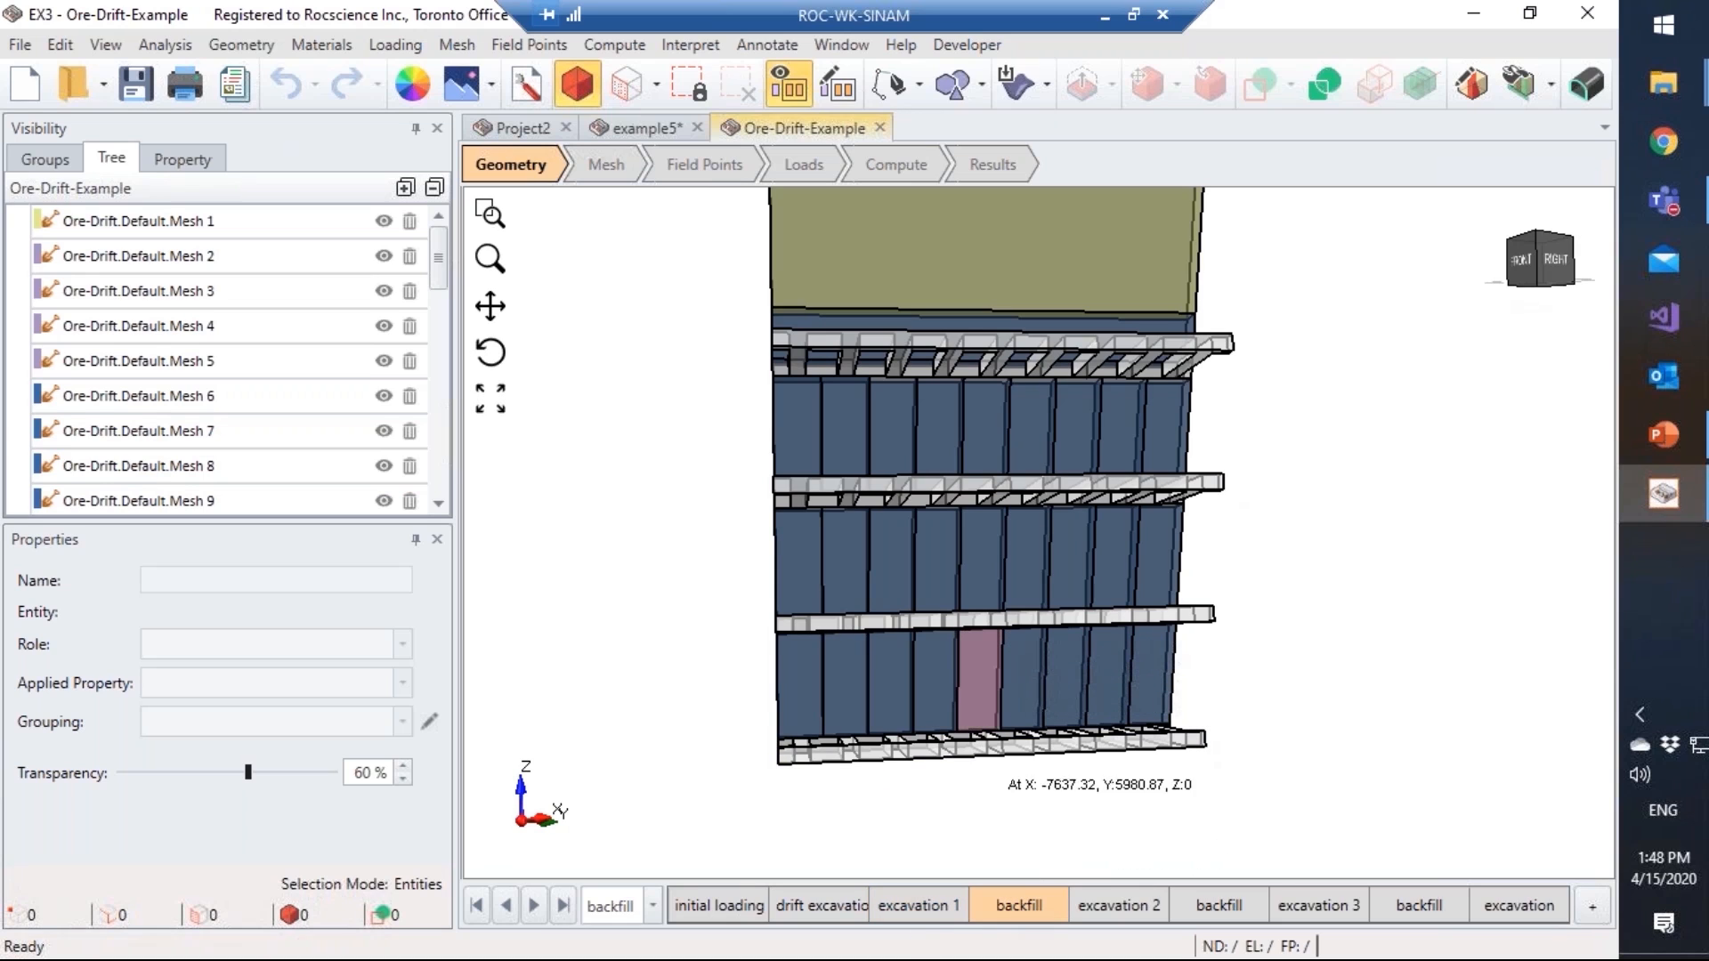
# Step: Examine the stopes from the excavation 2 stage through to the final excavation stage, and return to the last backfill stage
pyautogui.click(1119, 905)
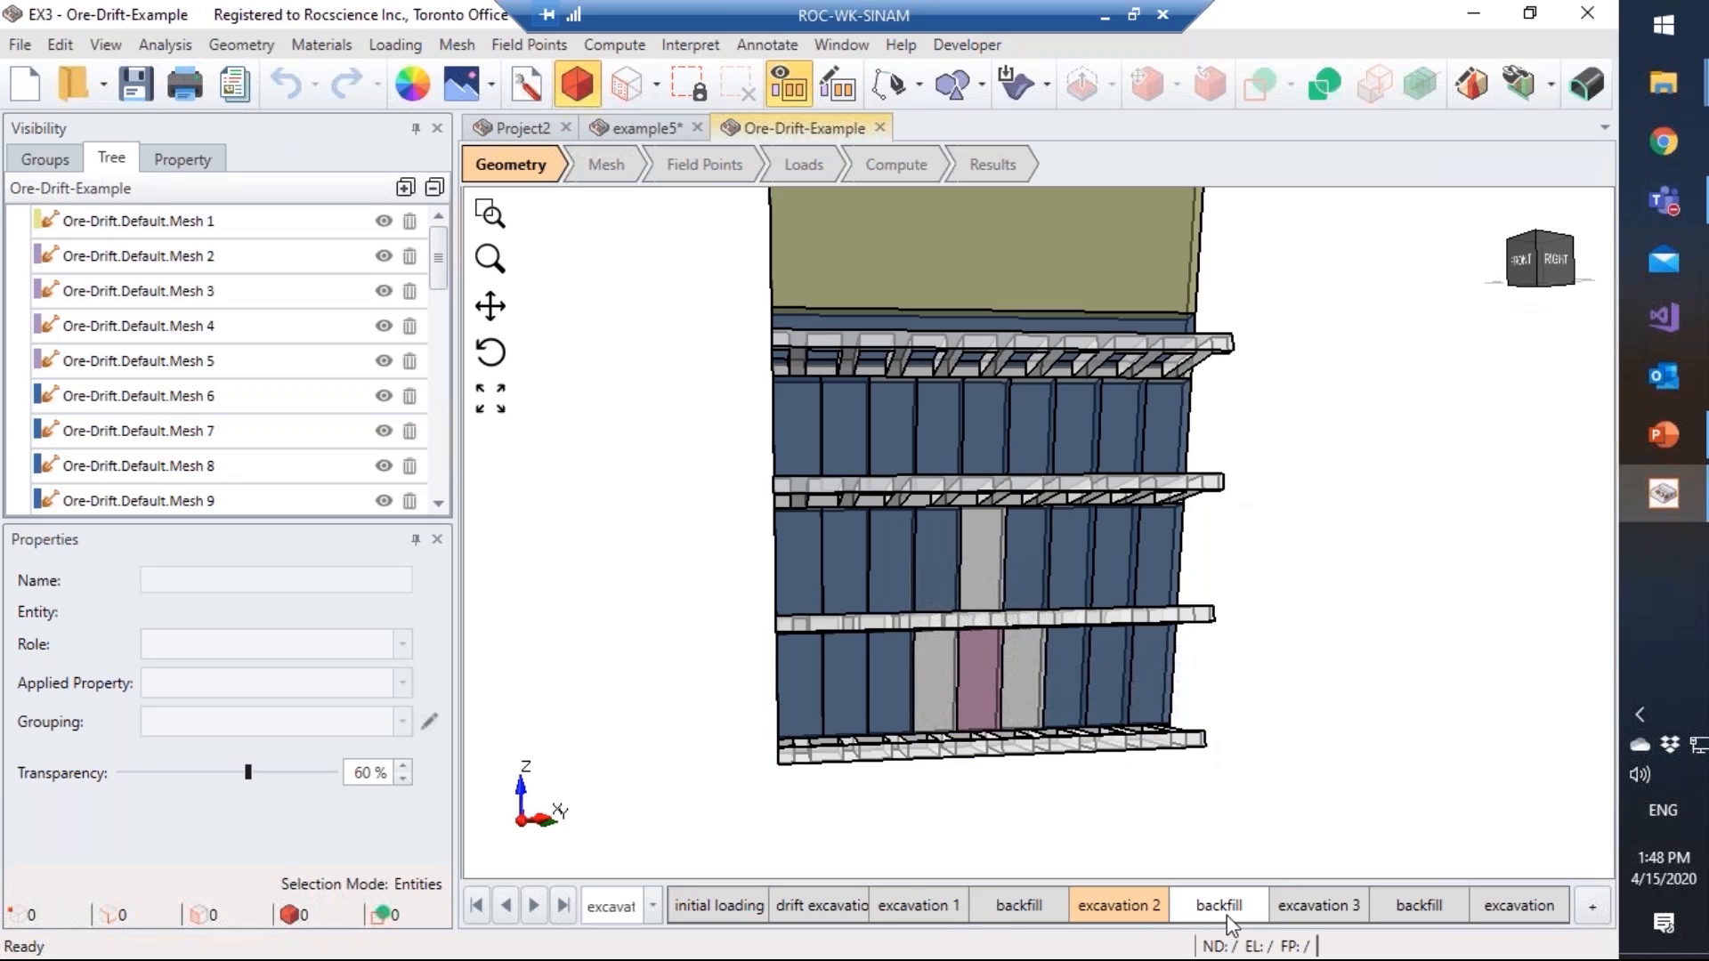
pyautogui.click(1227, 916)
pyautogui.click(1332, 905)
pyautogui.click(1418, 906)
pyautogui.click(1515, 906)
pyautogui.click(1441, 915)
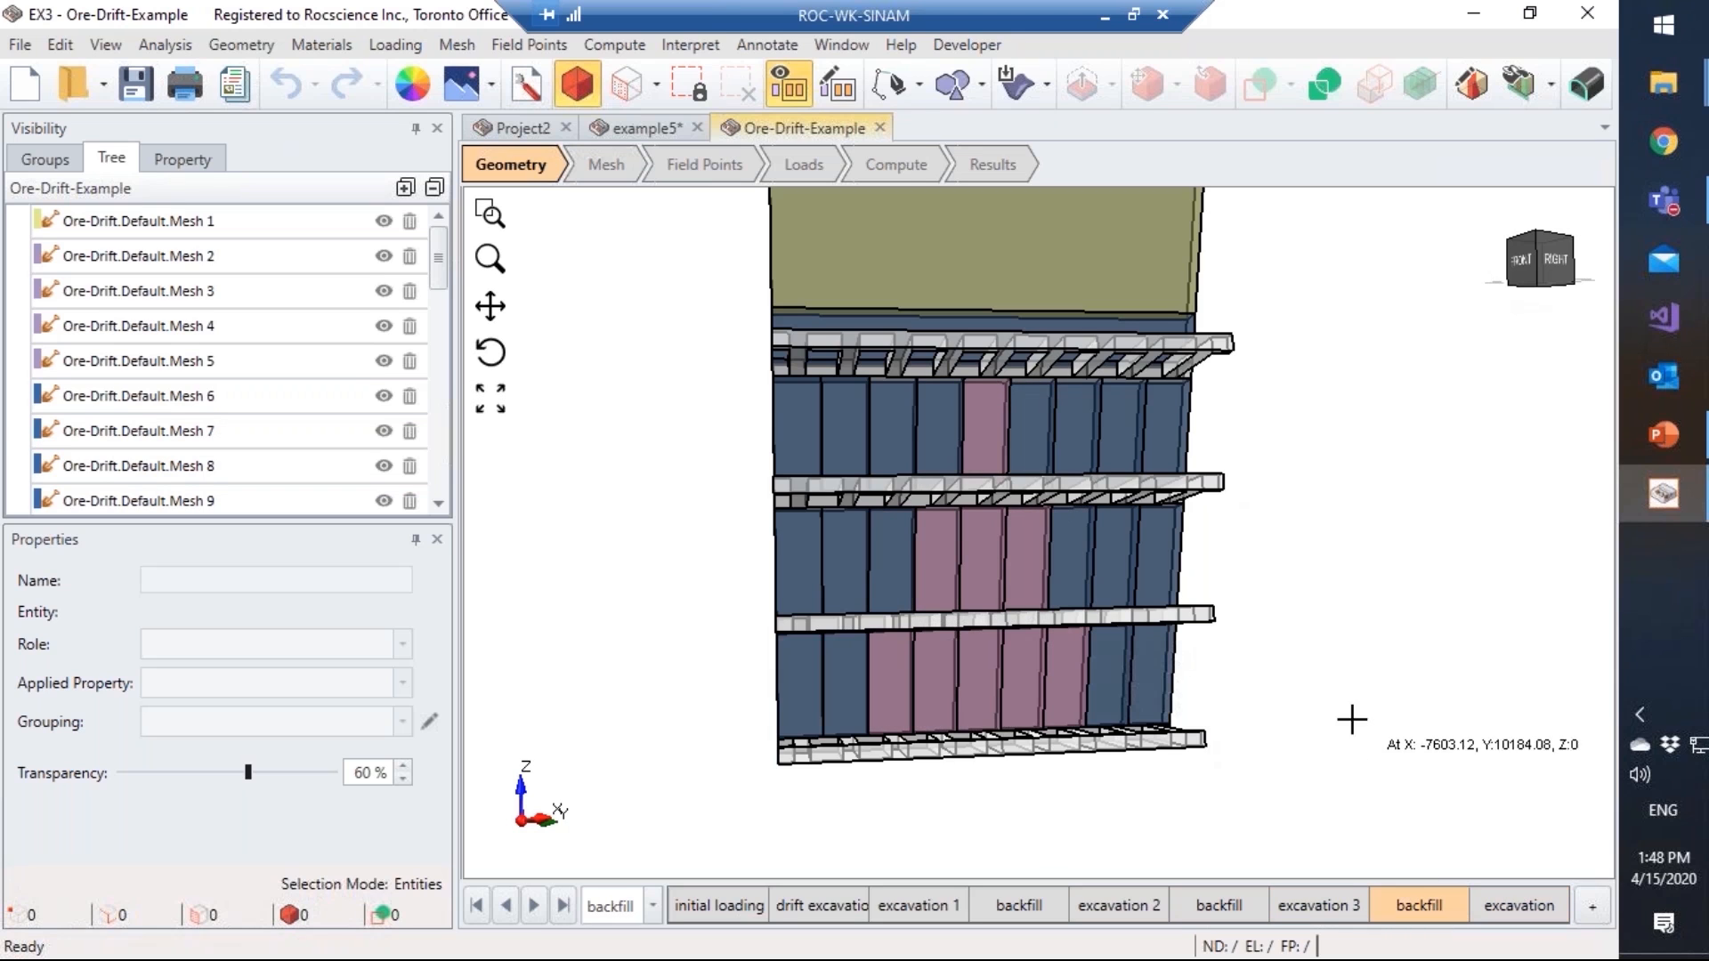
pyautogui.moveTo(813, 362); pyautogui.dragTo(881, 419)
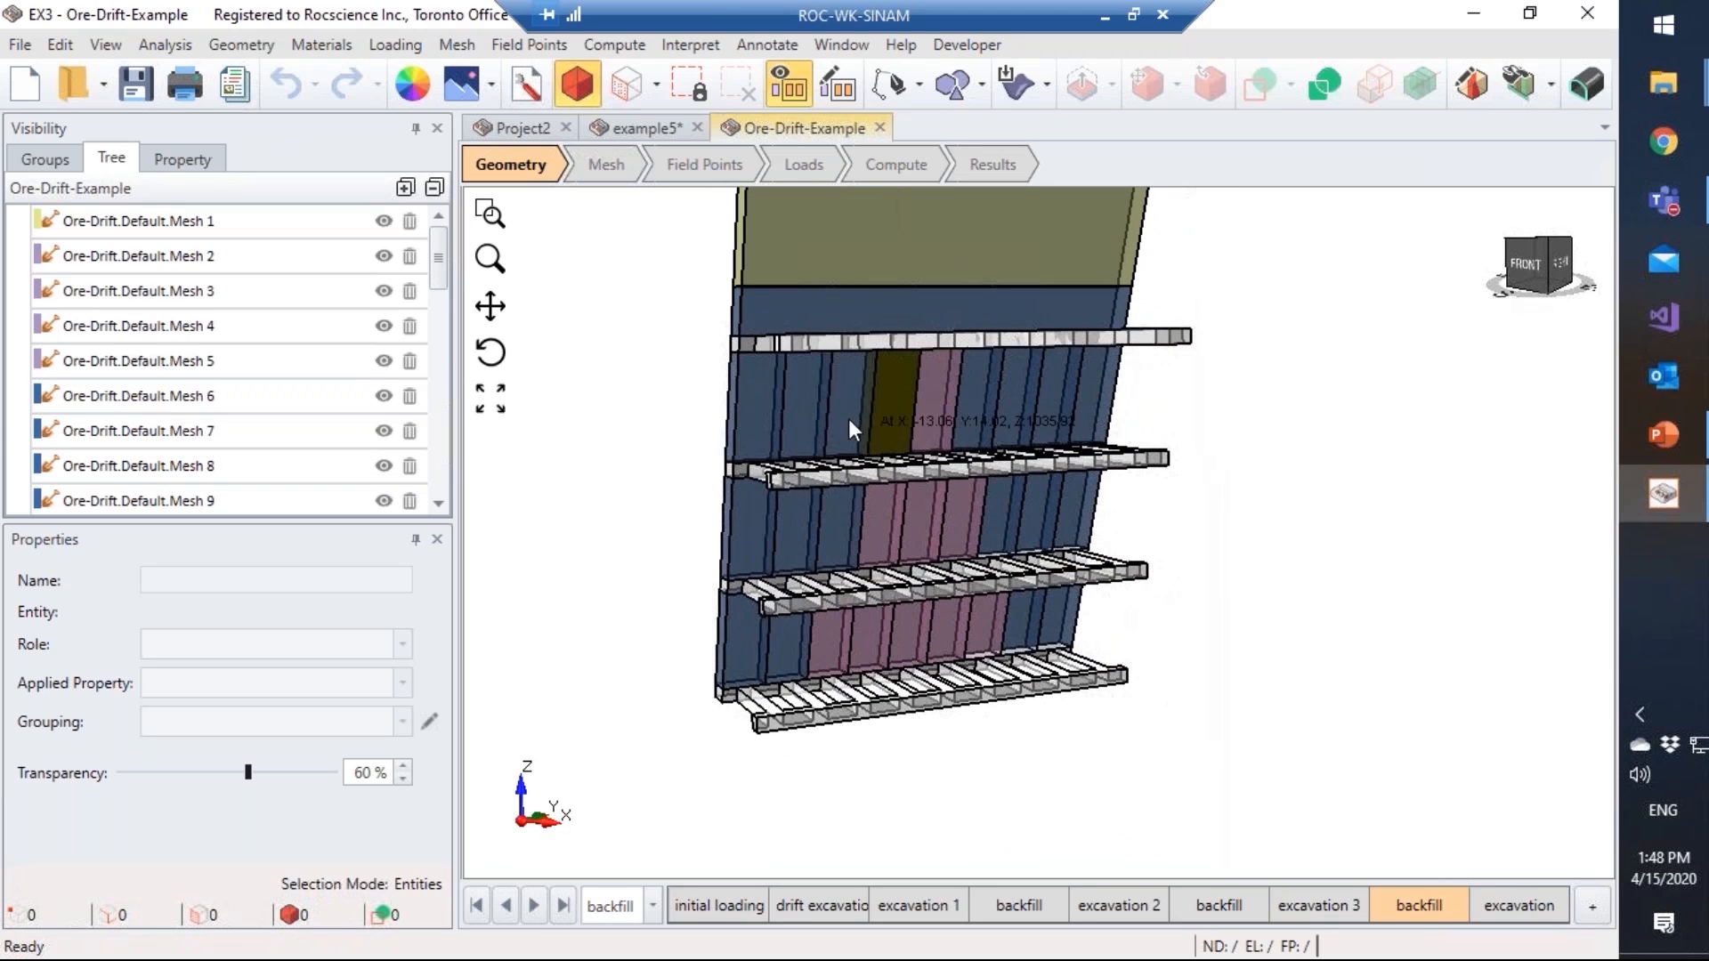
# Step: Divide all of the model's geometry at default quality and generate the mesh for the stopes and drifts
pyautogui.moveTo(854, 419); pyautogui.dragTo(949, 529, button='middle')
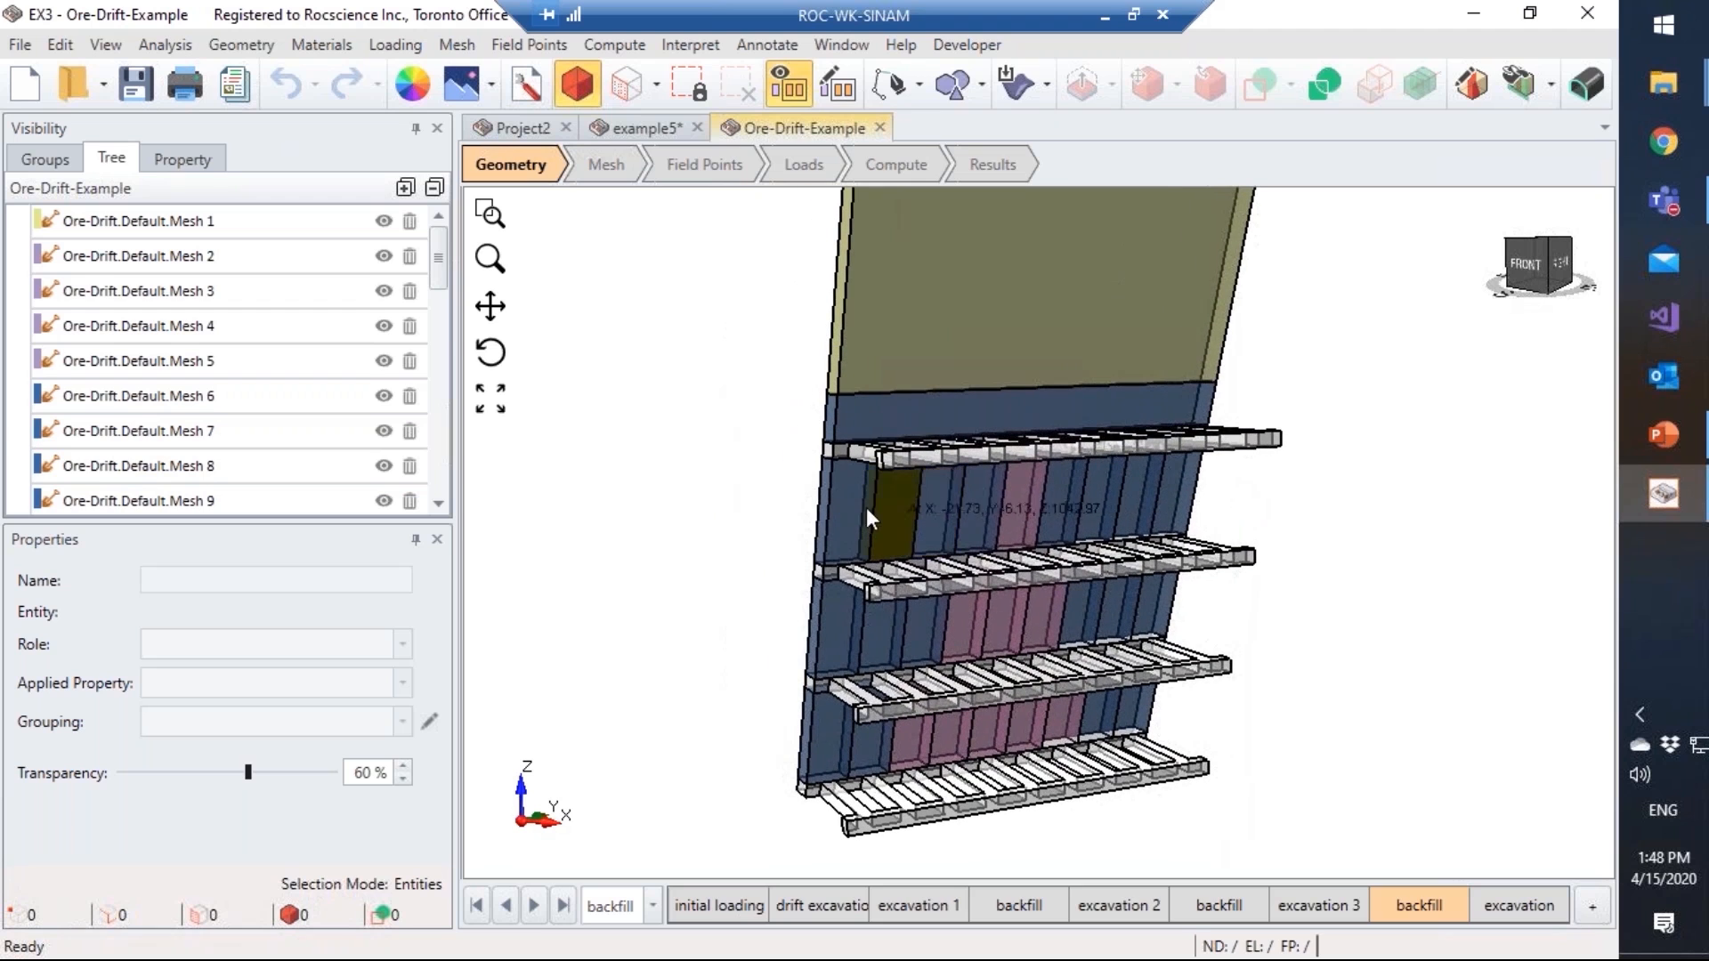
pyautogui.moveTo(764, 406); pyautogui.dragTo(794, 442)
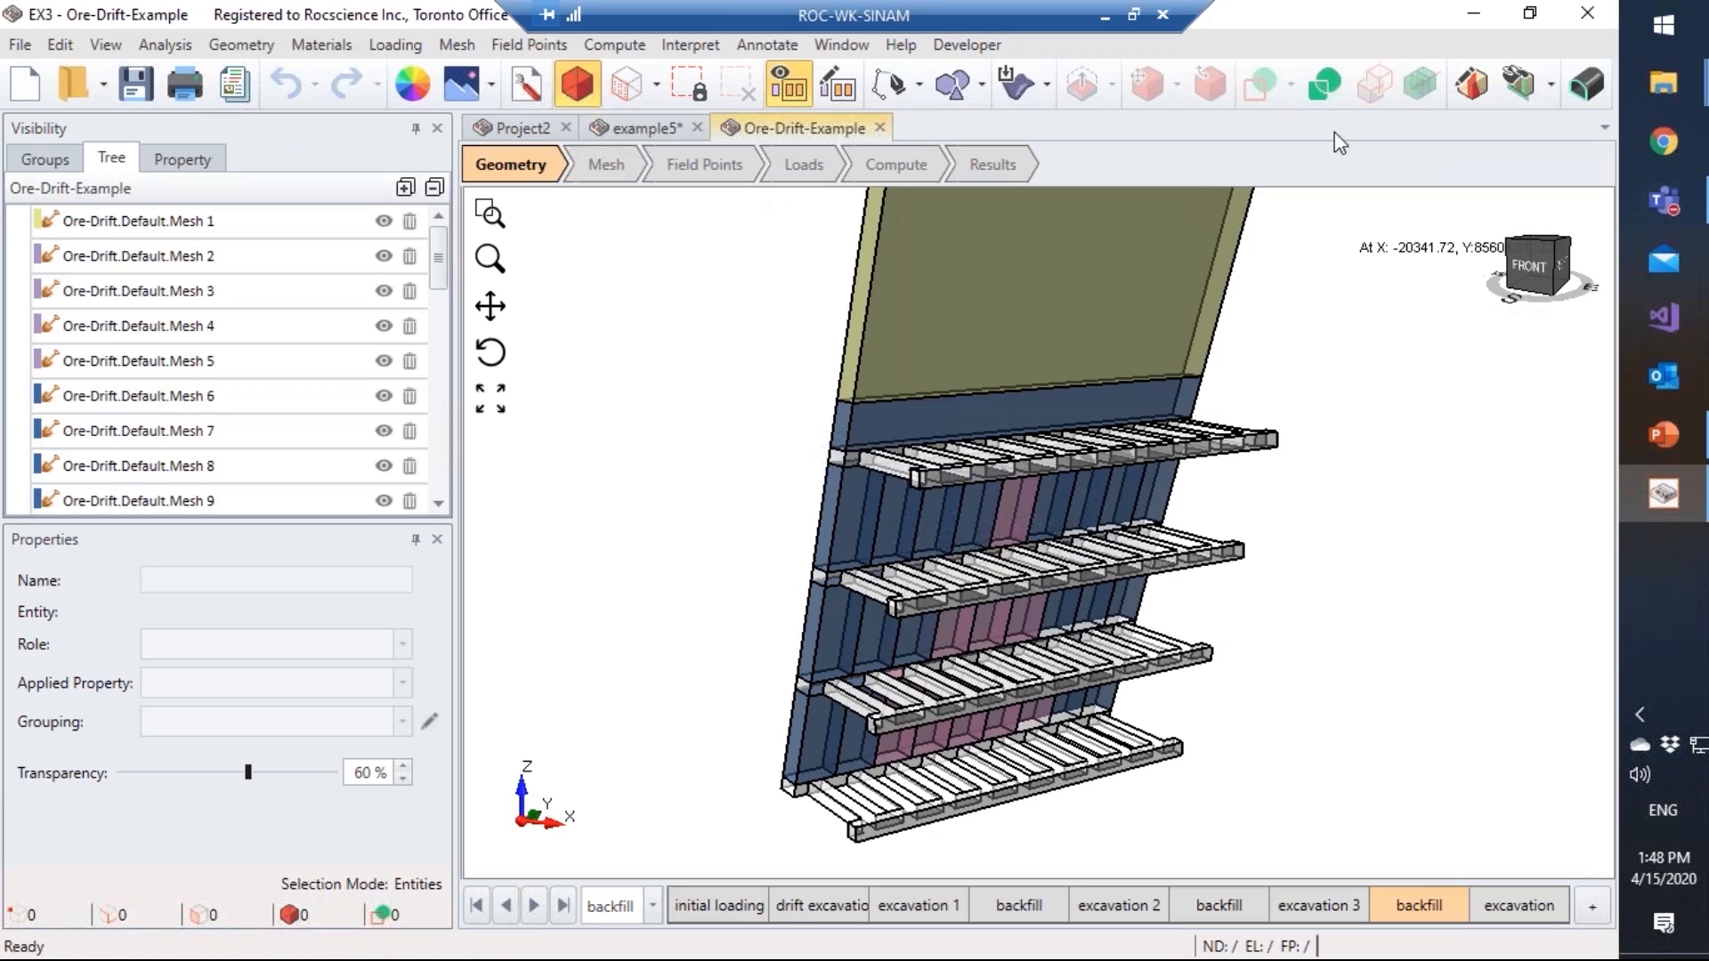
pyautogui.click(1325, 86)
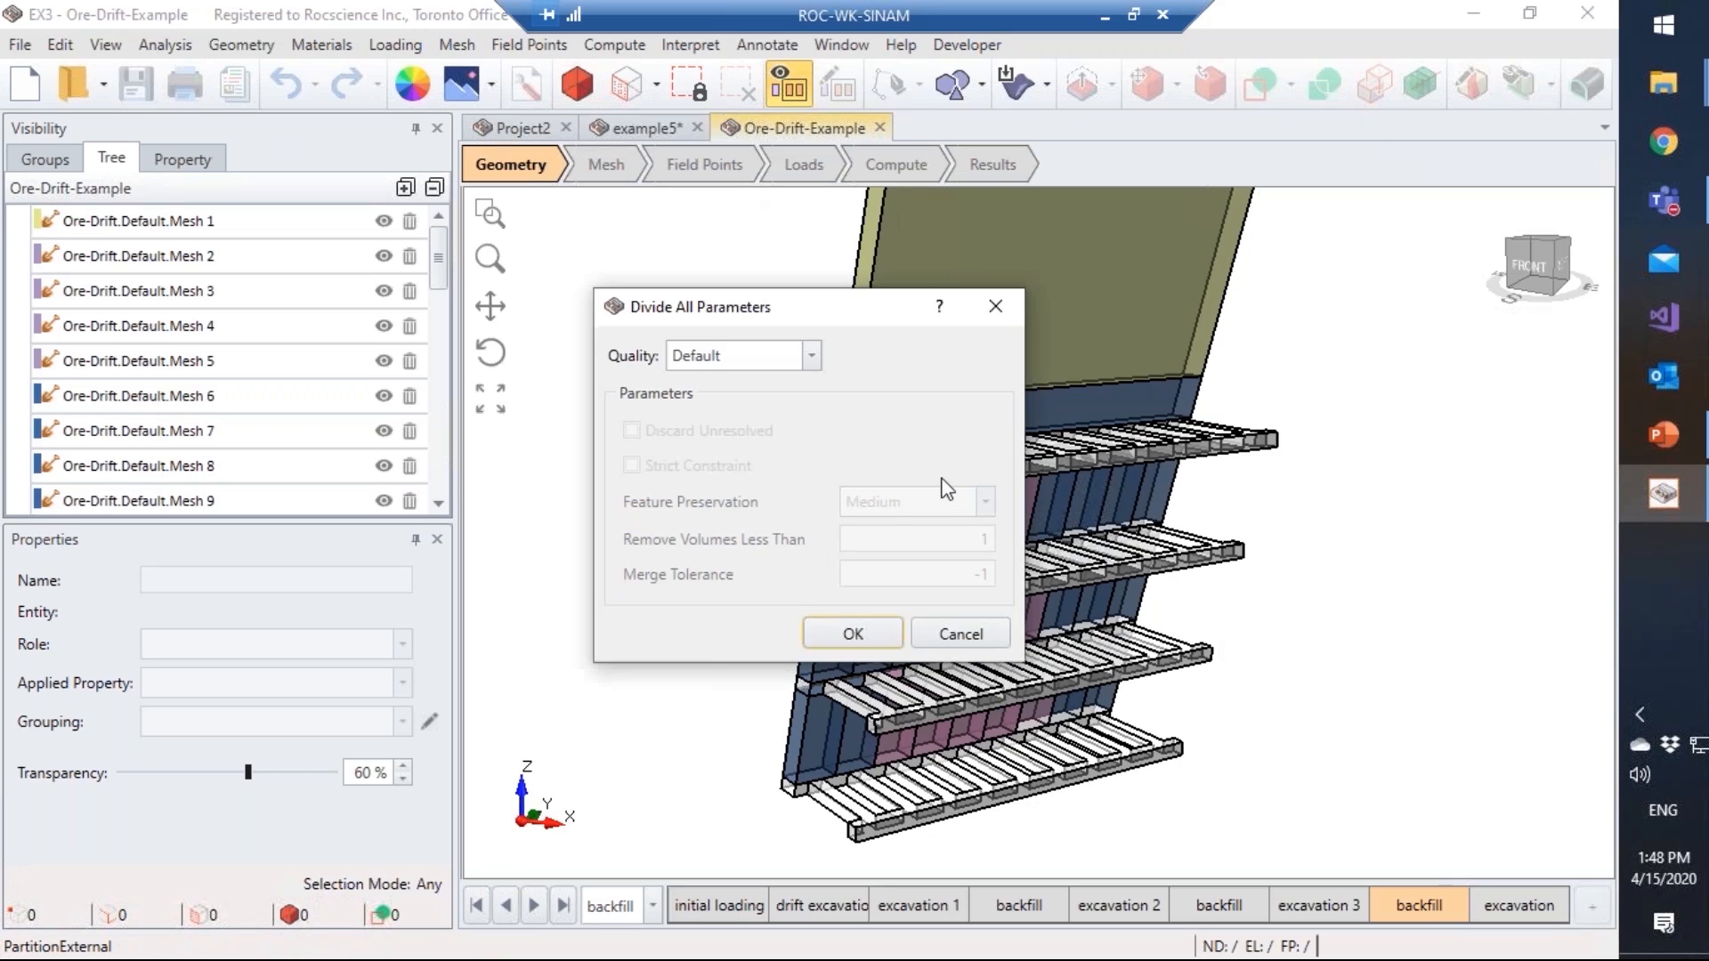
pyautogui.click(814, 634)
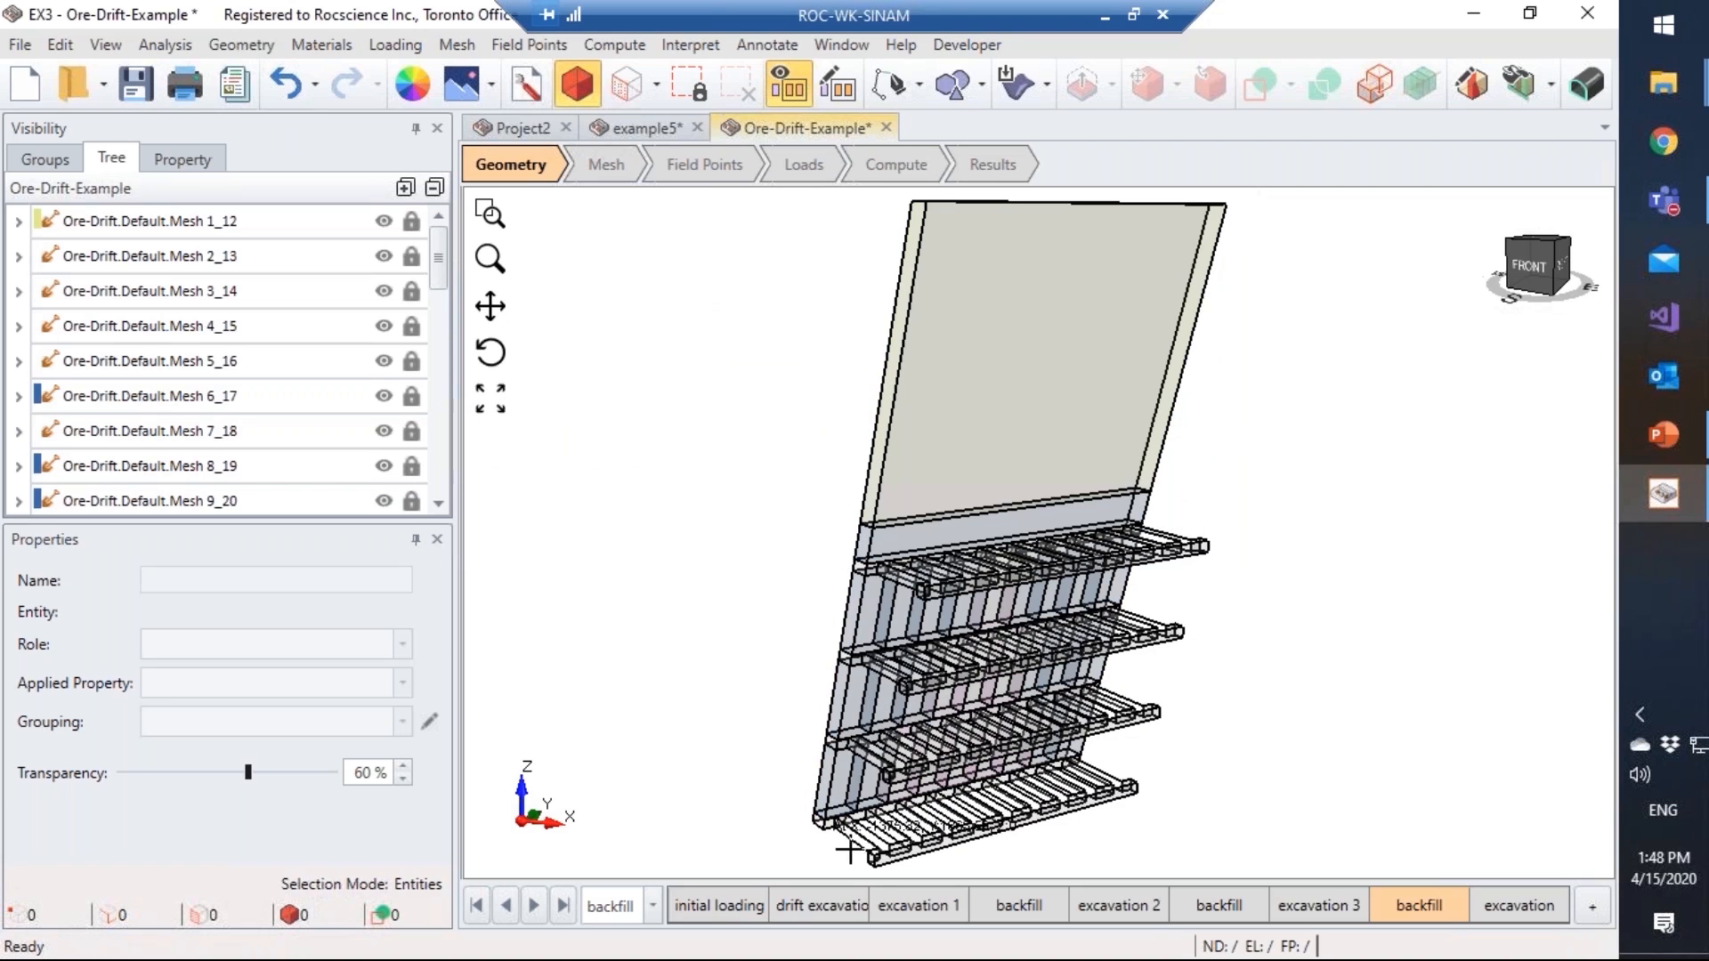
pyautogui.click(603, 164)
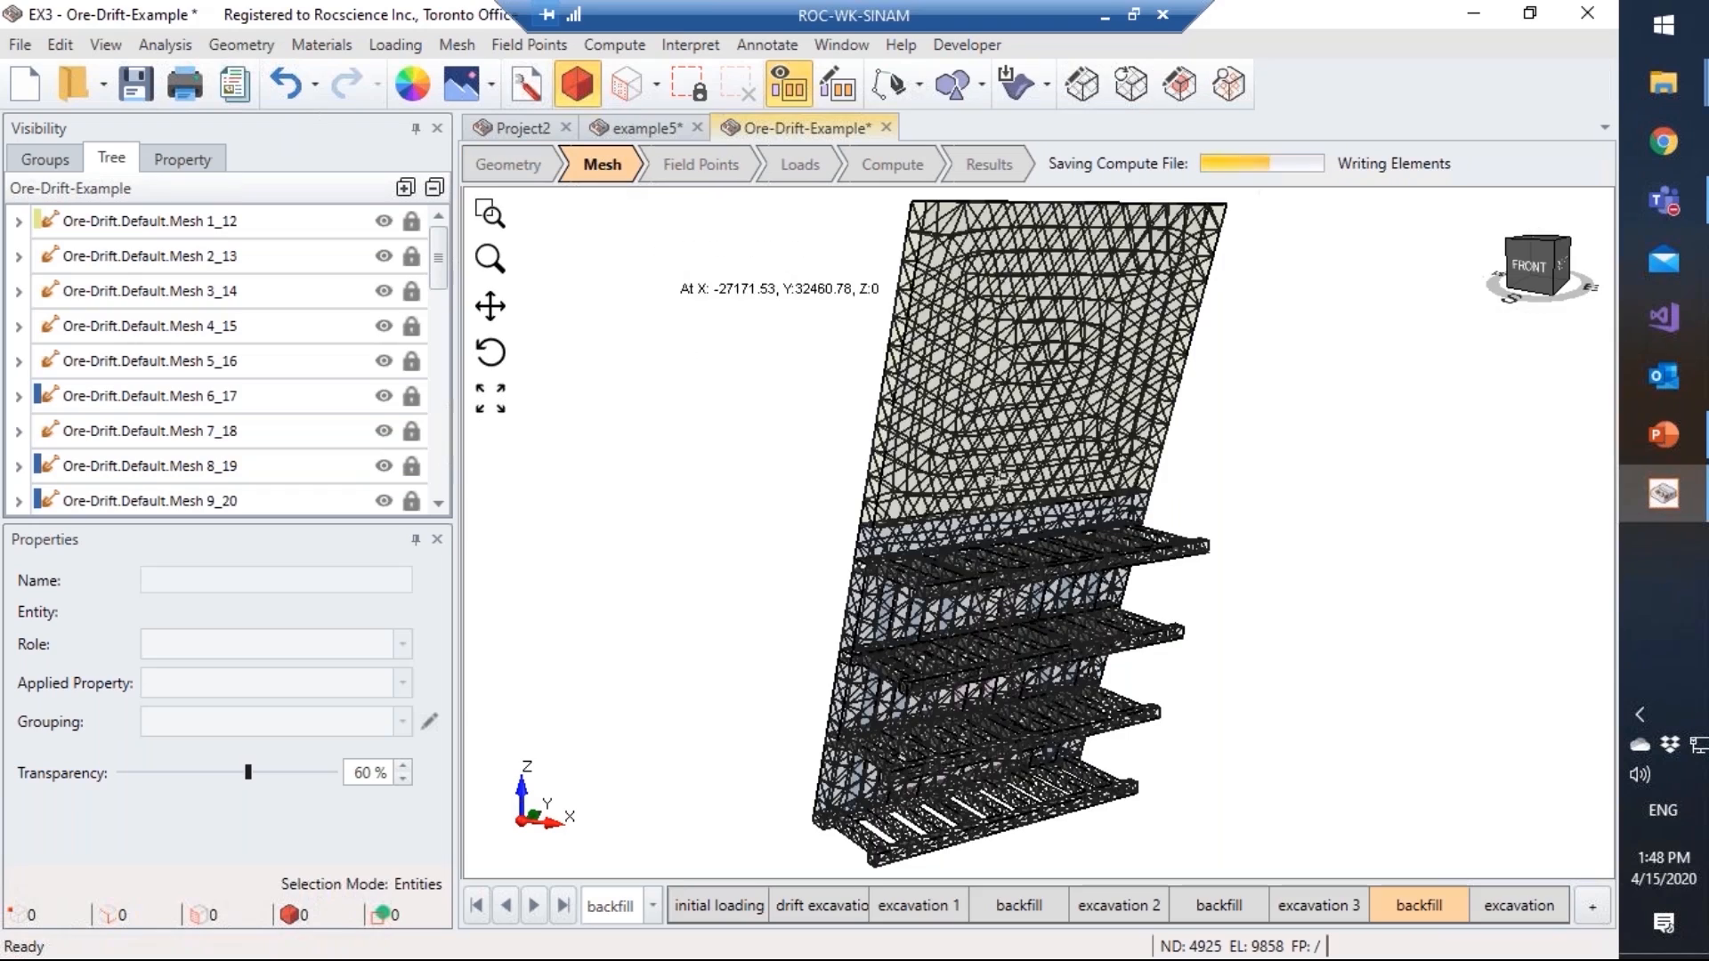
pyautogui.moveTo(1016, 519)
pyautogui.mouseDown(button='middle')
pyautogui.moveTo(1004, 512)
pyautogui.moveTo(1040, 523)
pyautogui.mouseUp(button='middle')
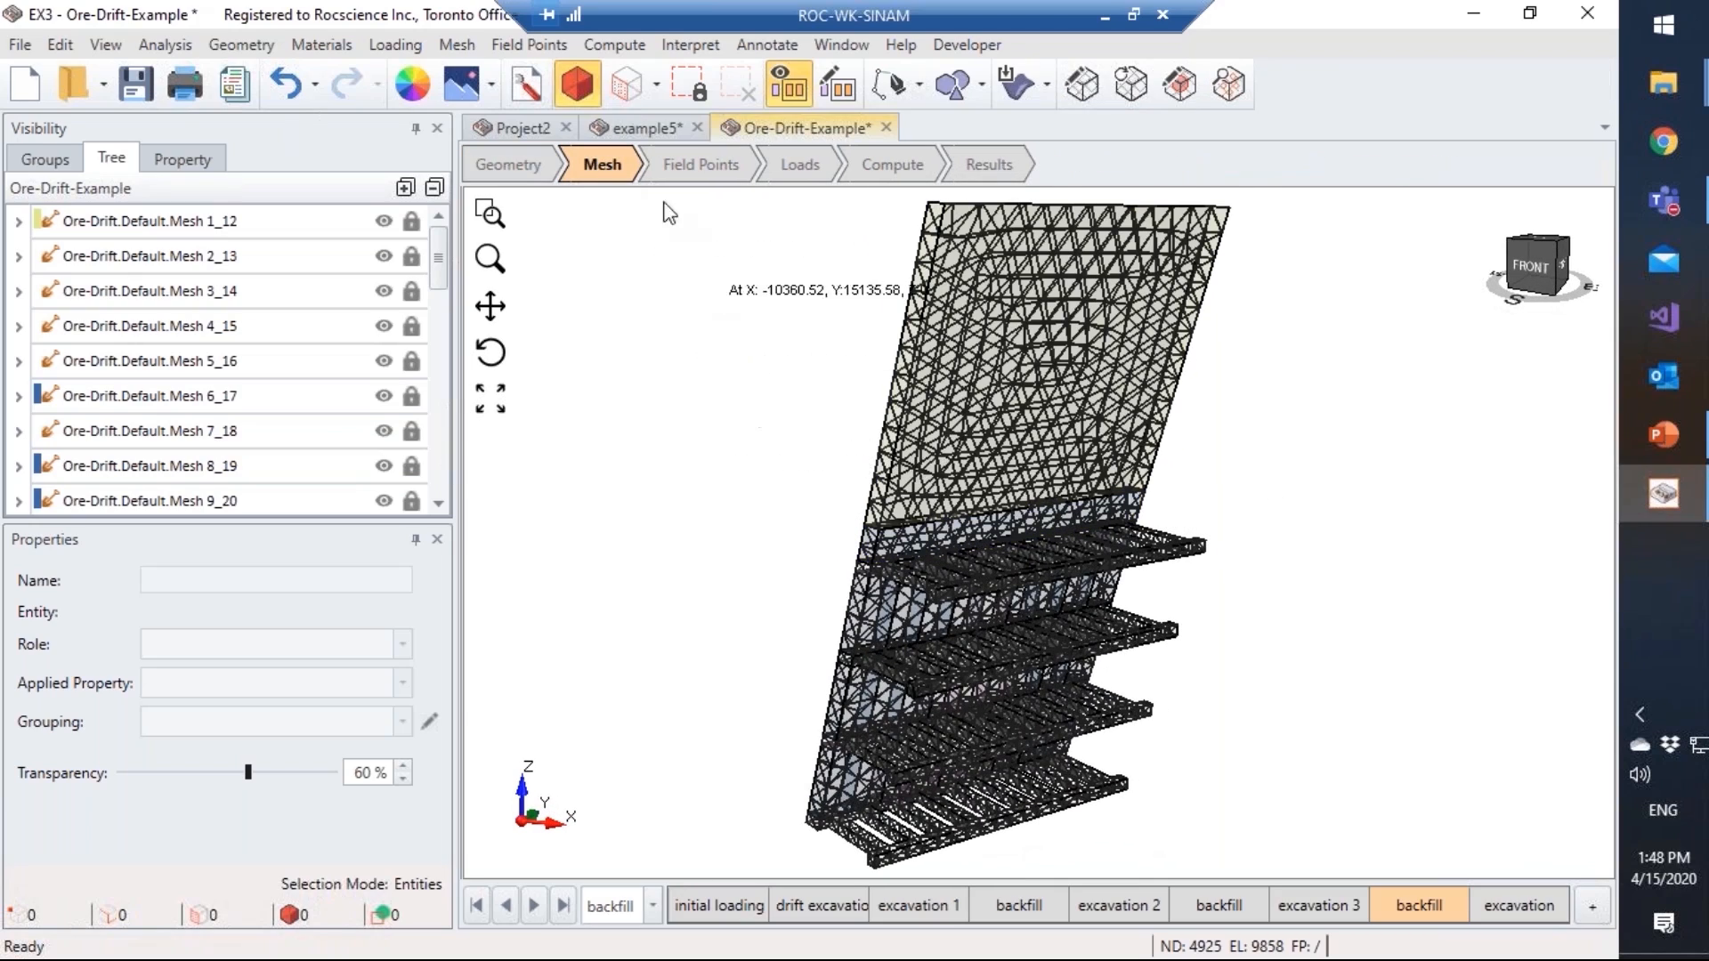
# Step: Go through the materials in the advanced field stress settings and apply a custom field stress to BackFill, keeping the constant field stress type
pyautogui.click(513, 46)
pyautogui.press('Escape')
pyautogui.click(396, 44)
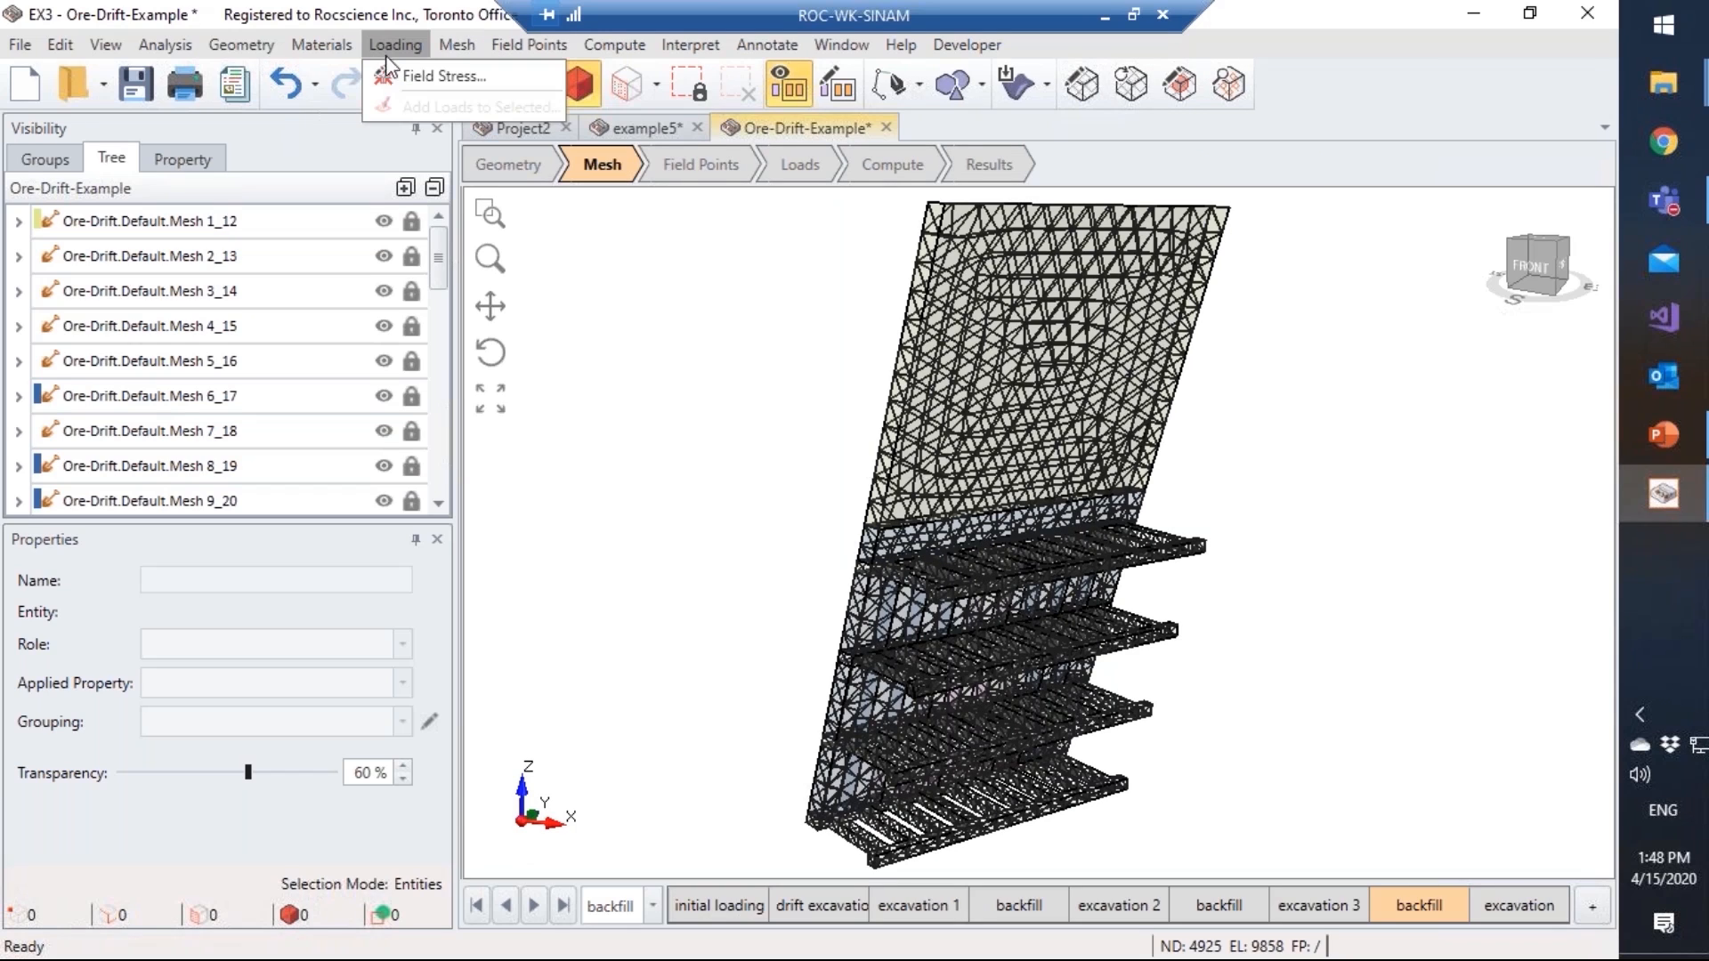
pyautogui.click(397, 71)
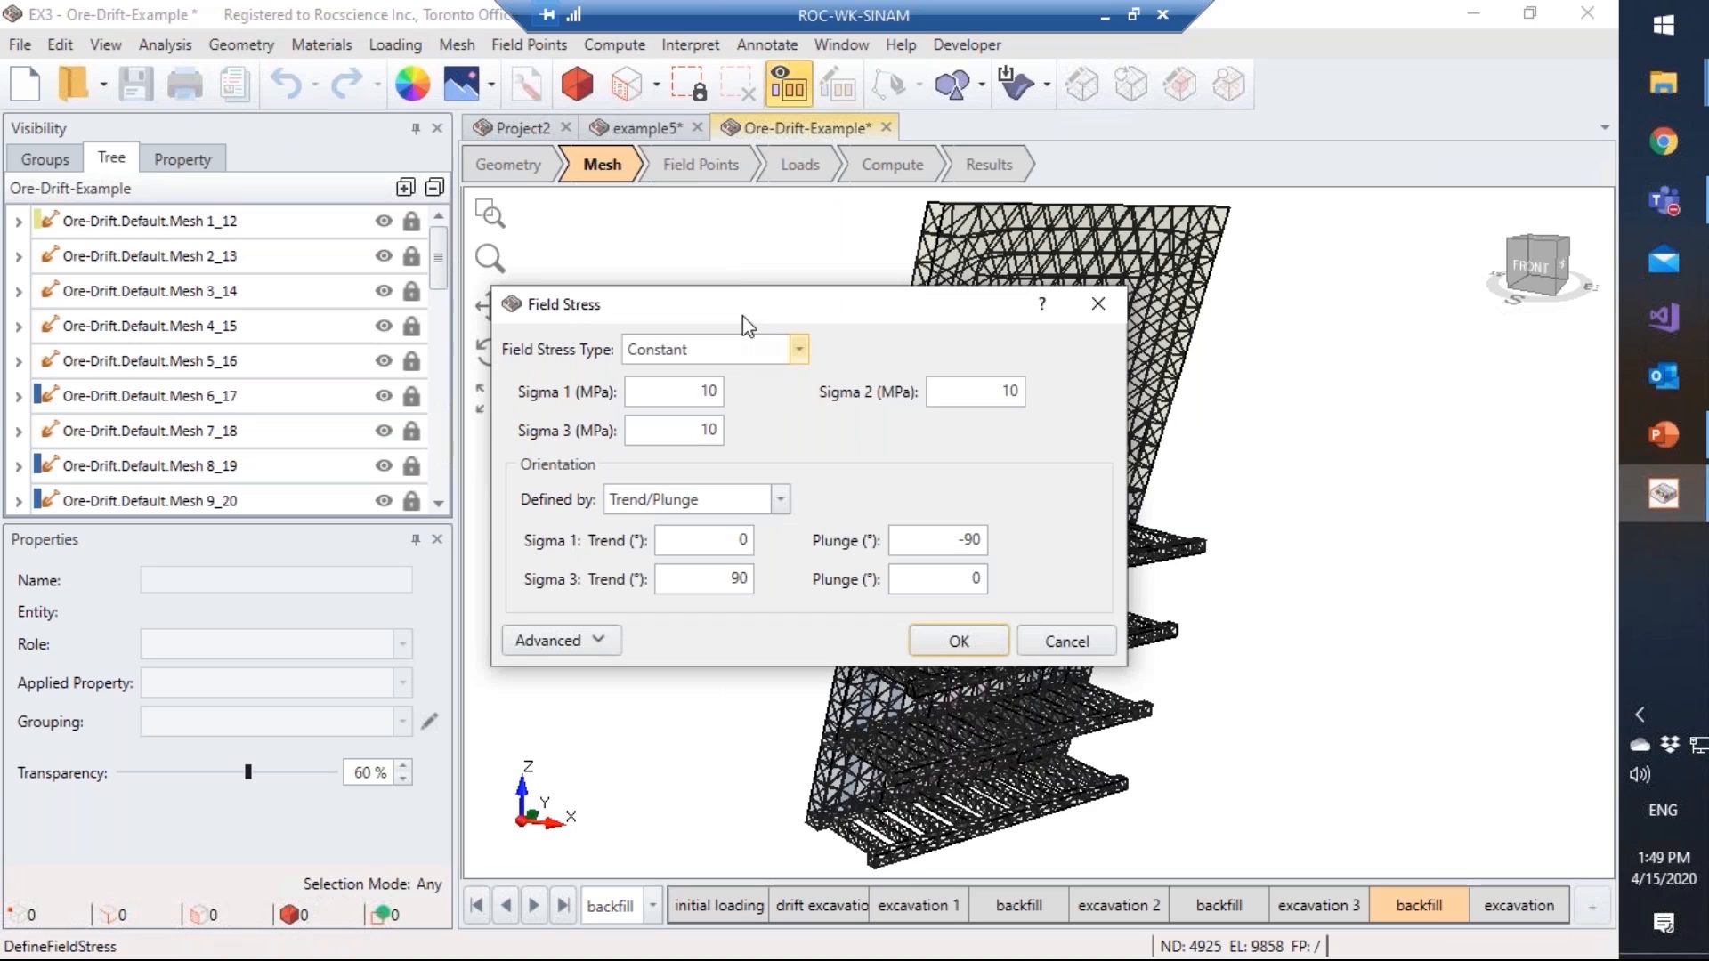
pyautogui.moveTo(698, 295); pyautogui.dragTo(617, 261)
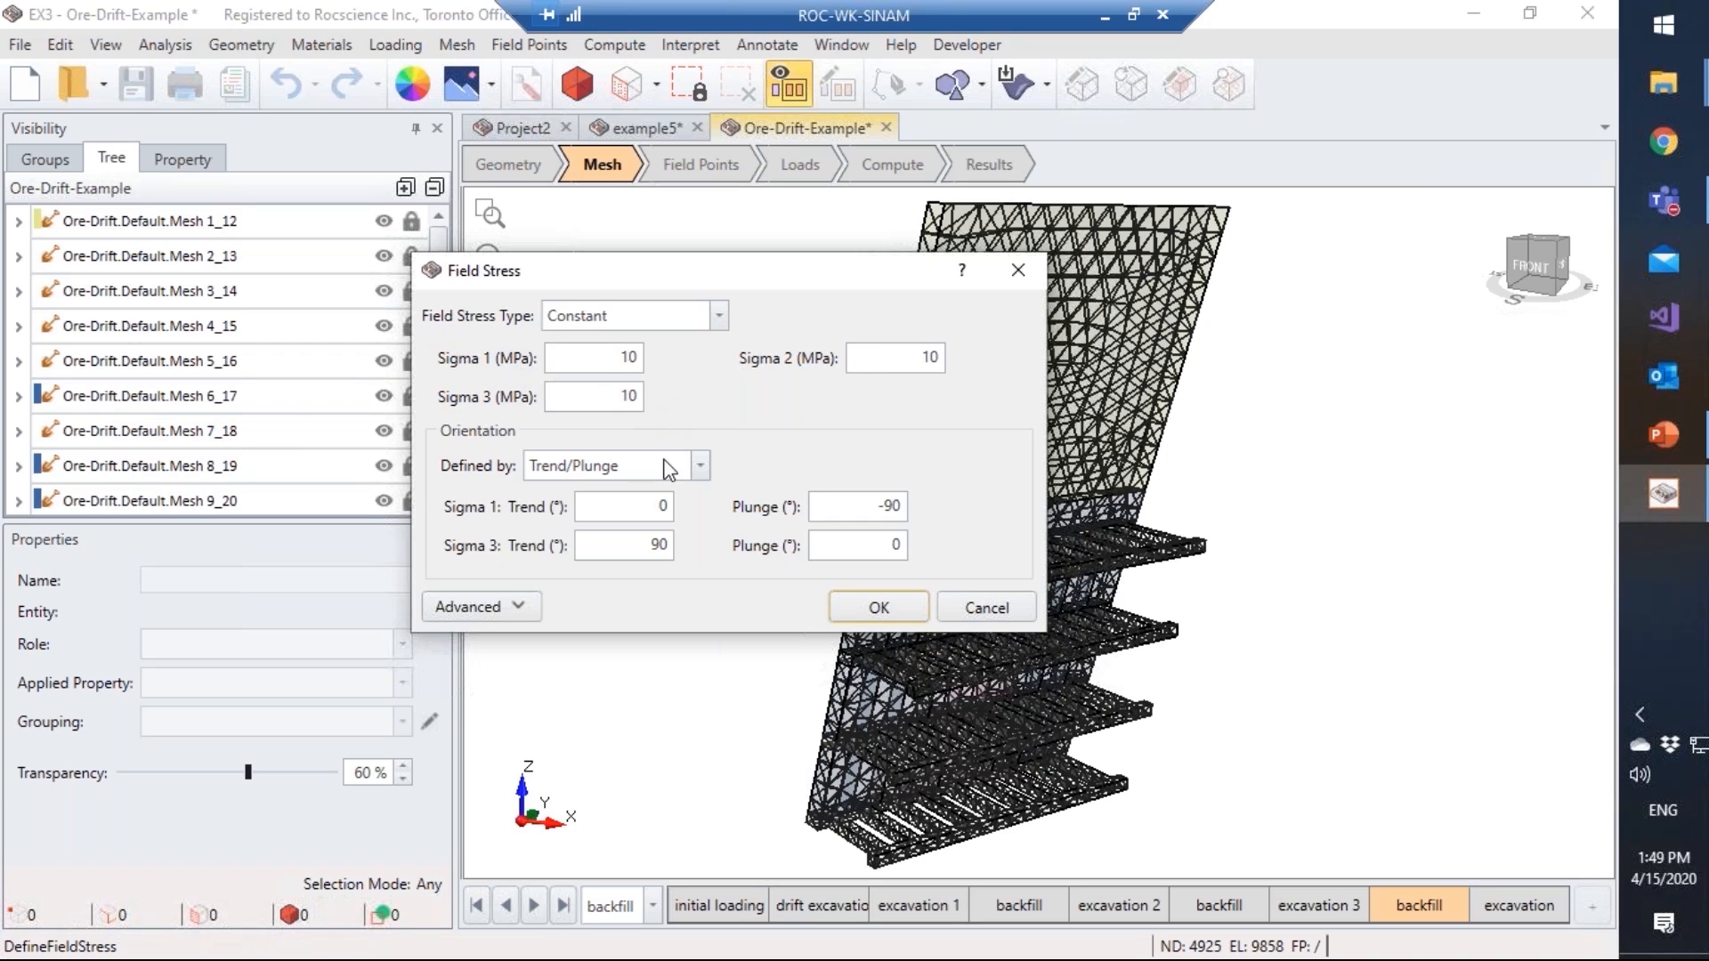
pyautogui.moveTo(728, 277); pyautogui.dragTo(530, 233)
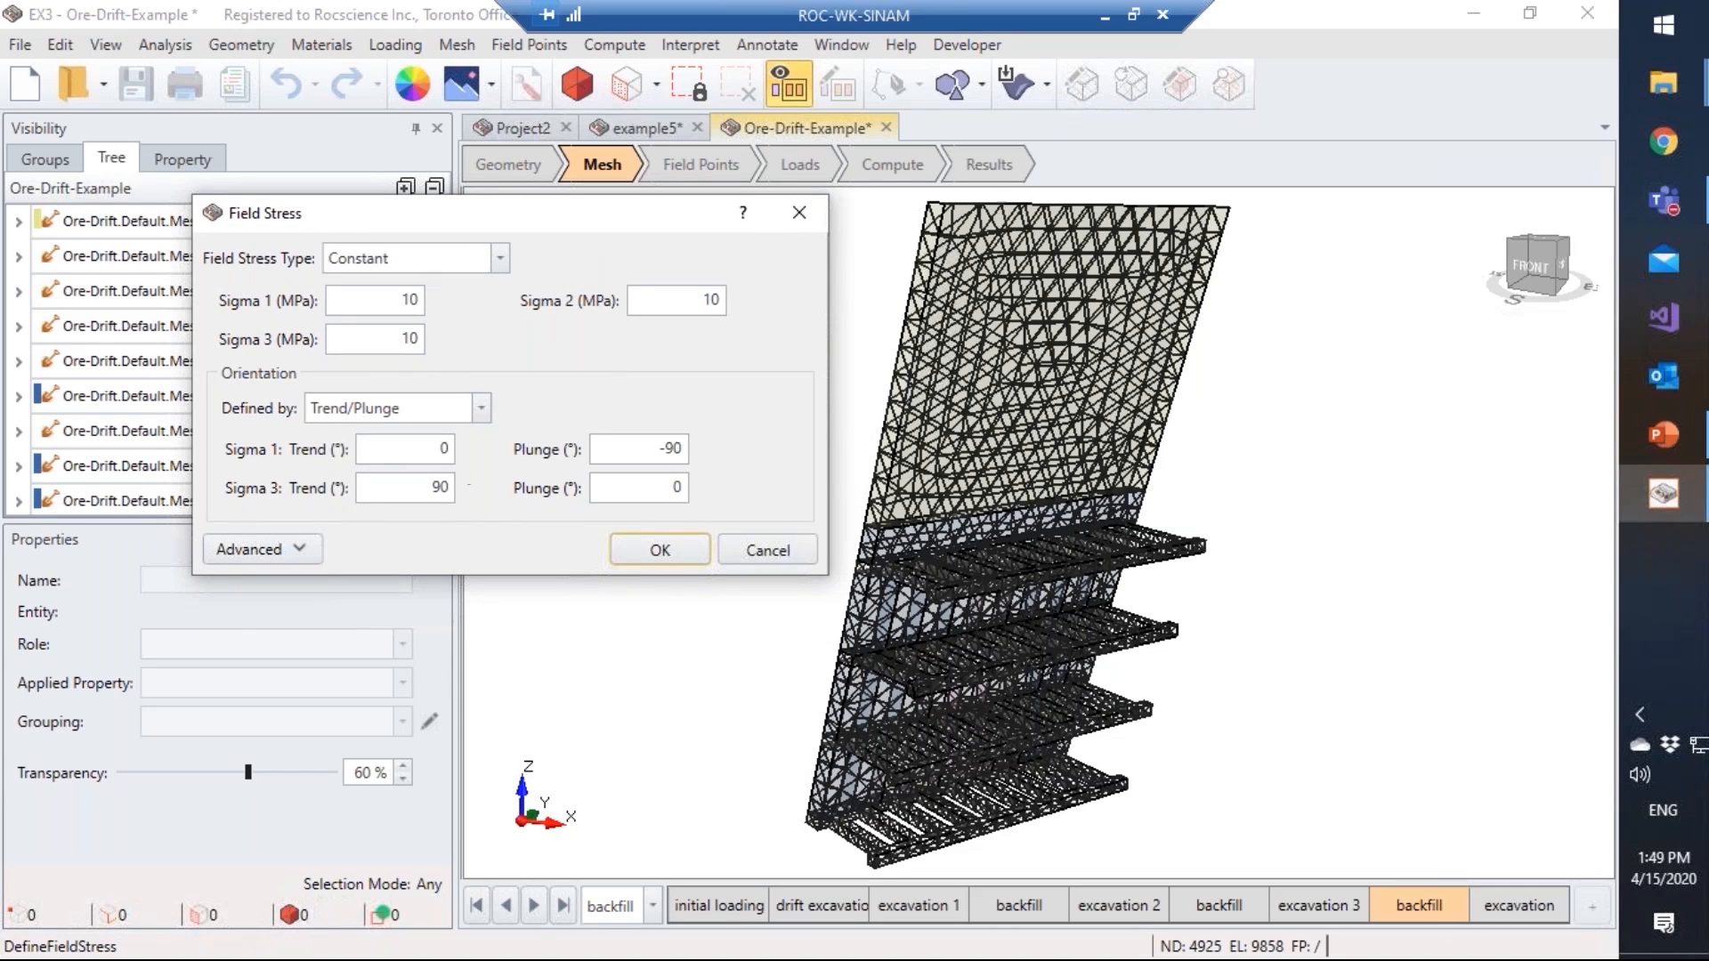
pyautogui.click(307, 549)
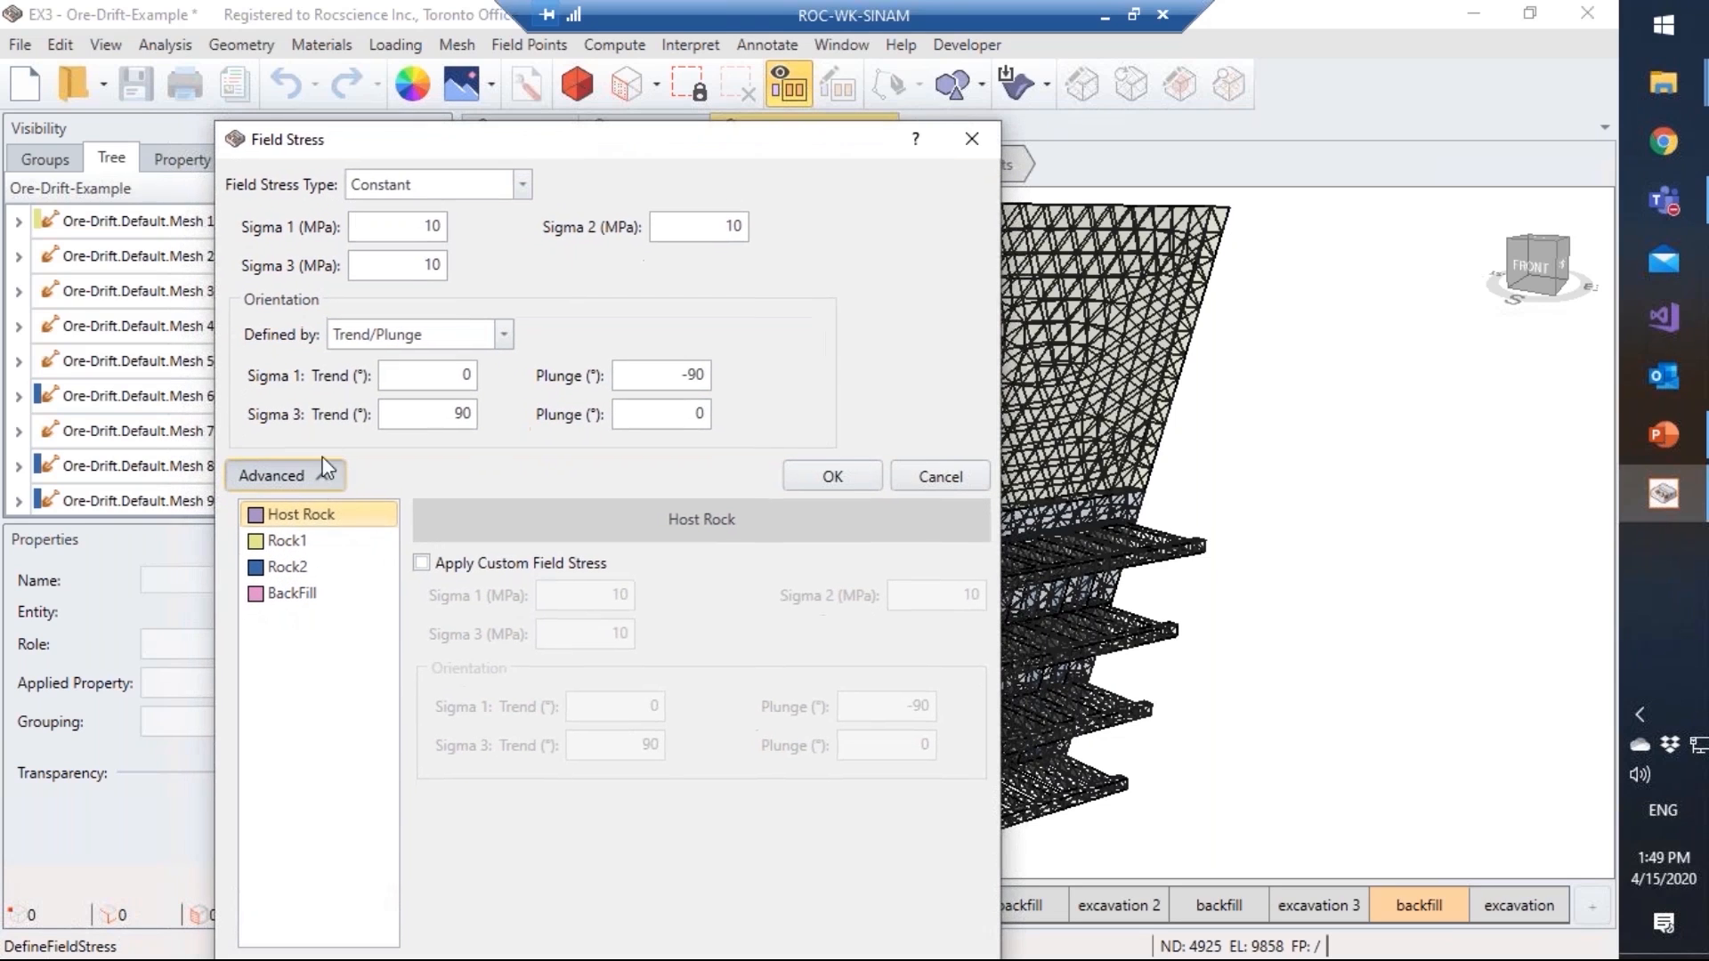
pyautogui.click(302, 519)
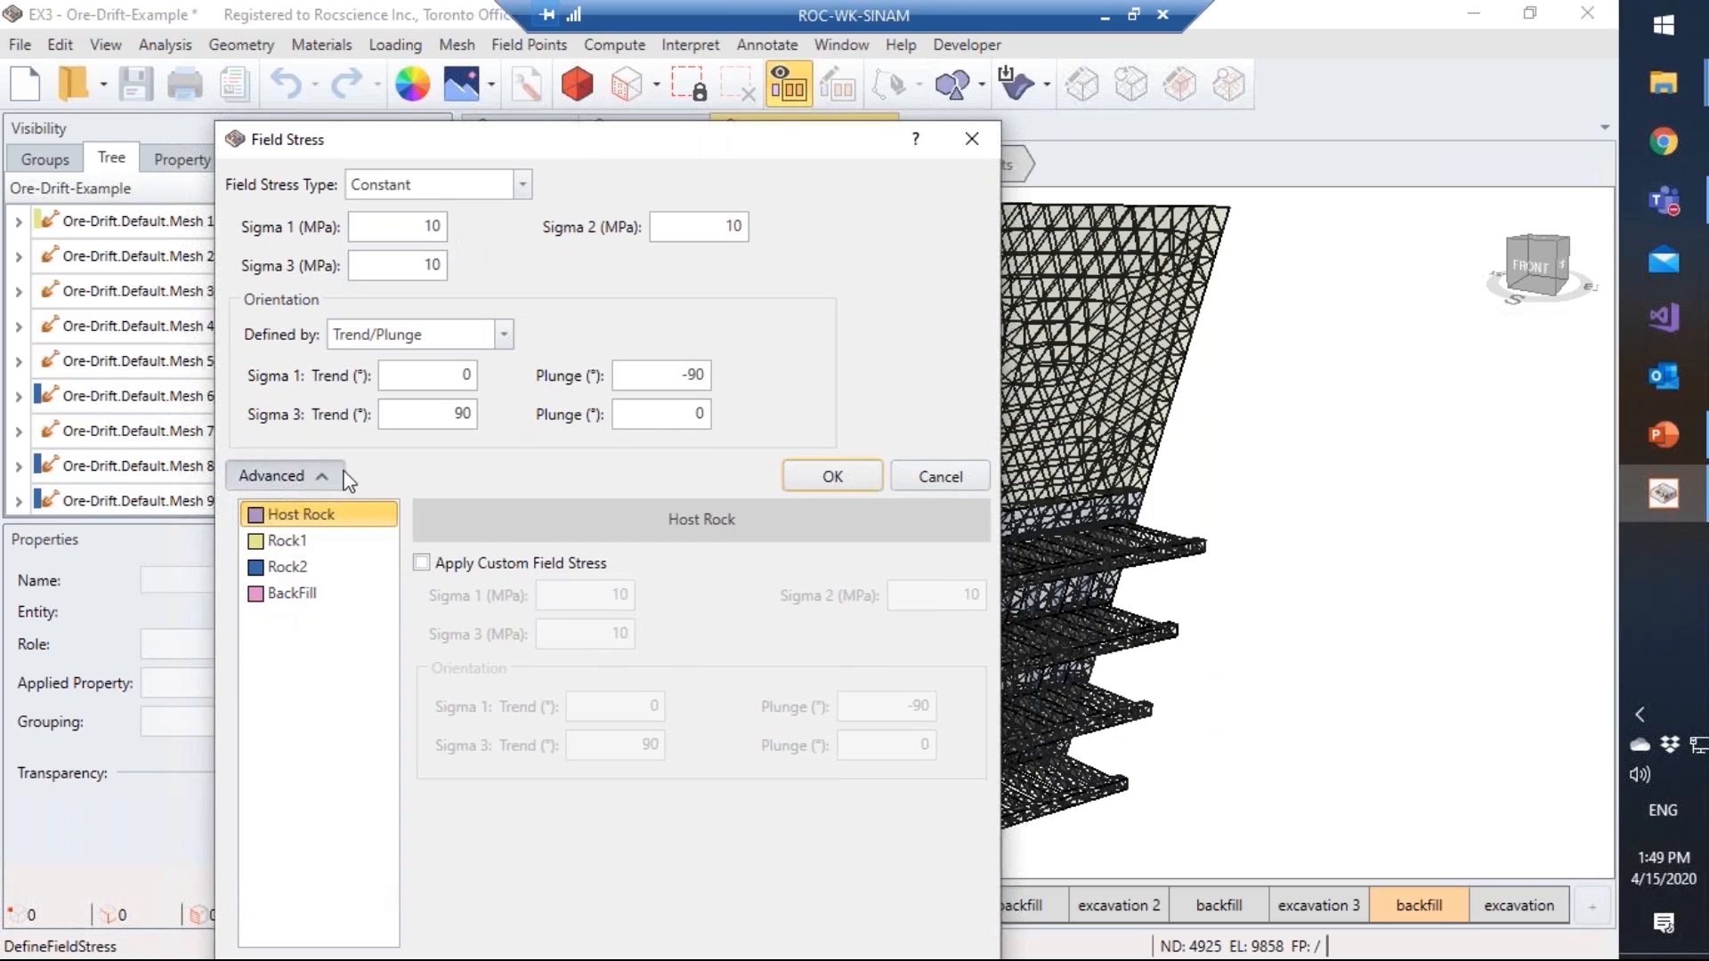
pyautogui.click(289, 541)
pyautogui.click(289, 567)
pyautogui.click(292, 593)
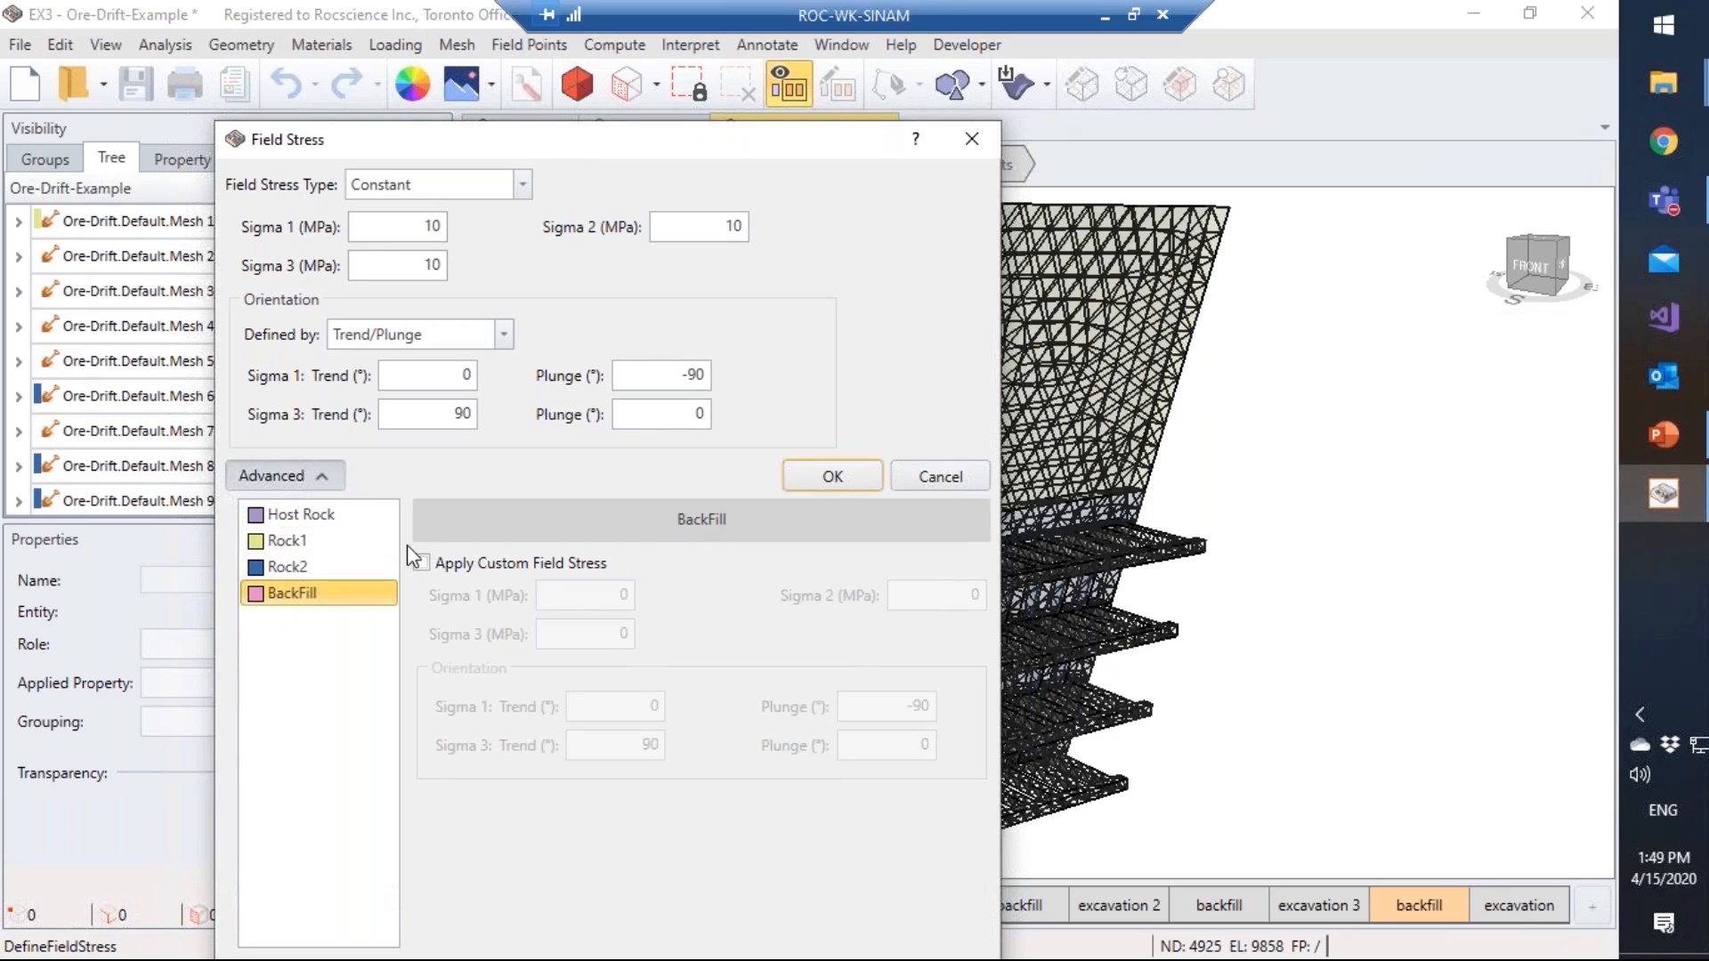
pyautogui.click(421, 563)
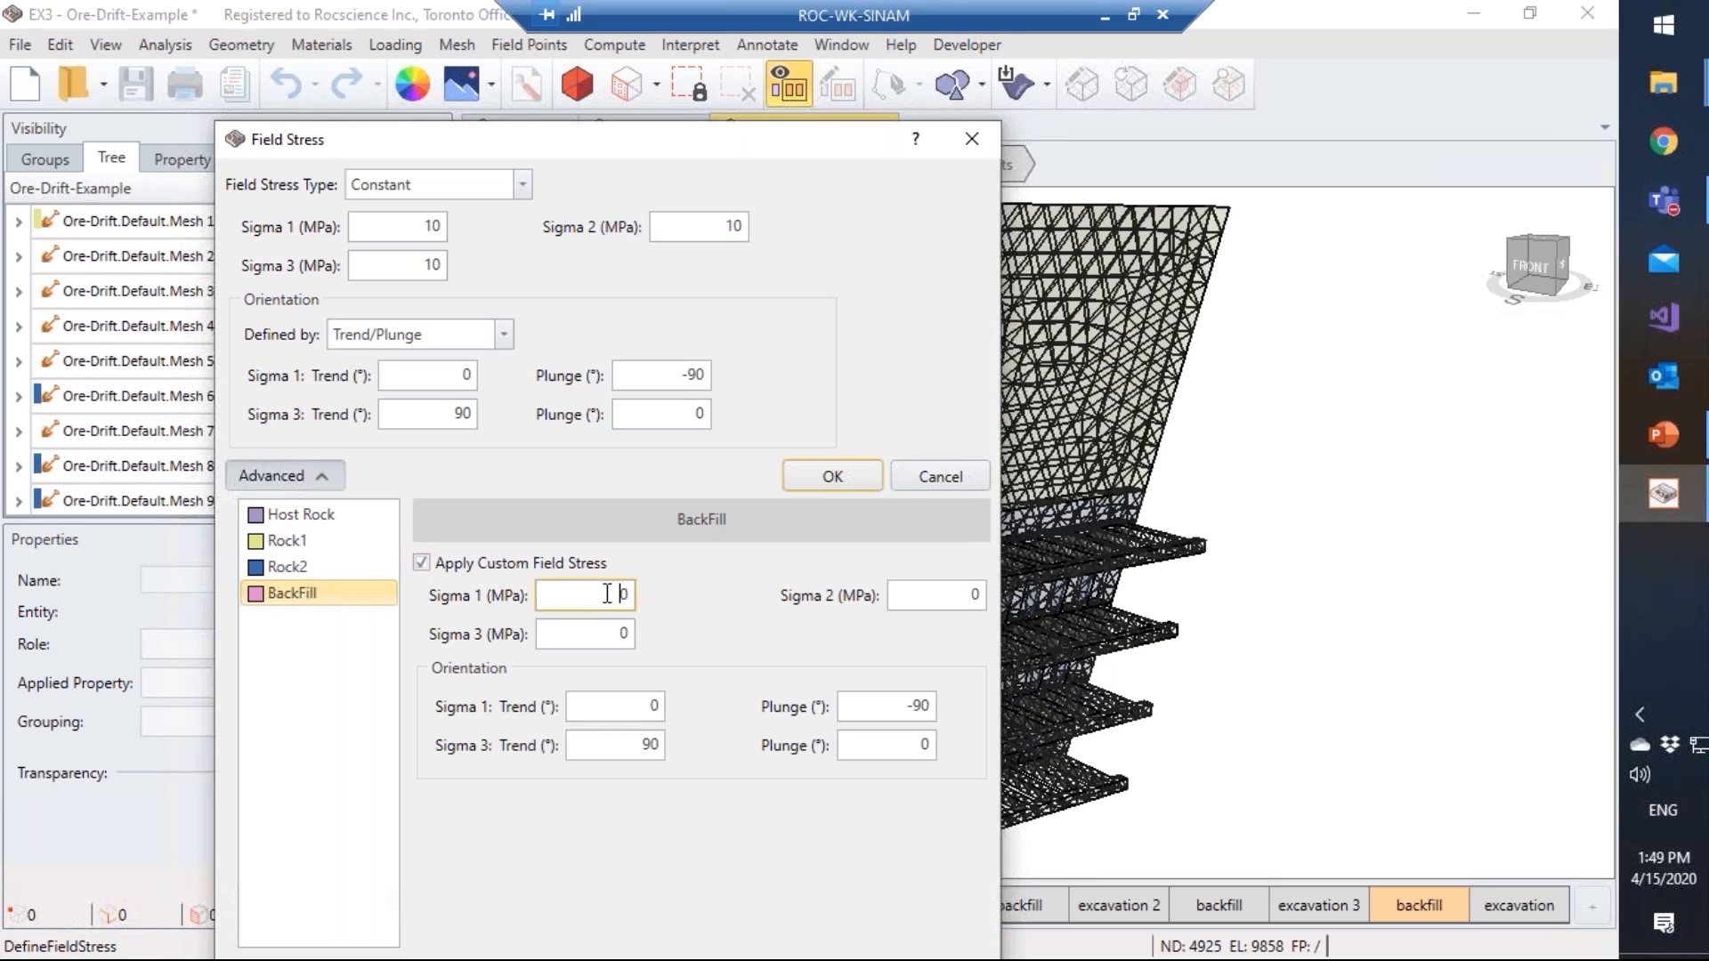
pyautogui.click(811, 477)
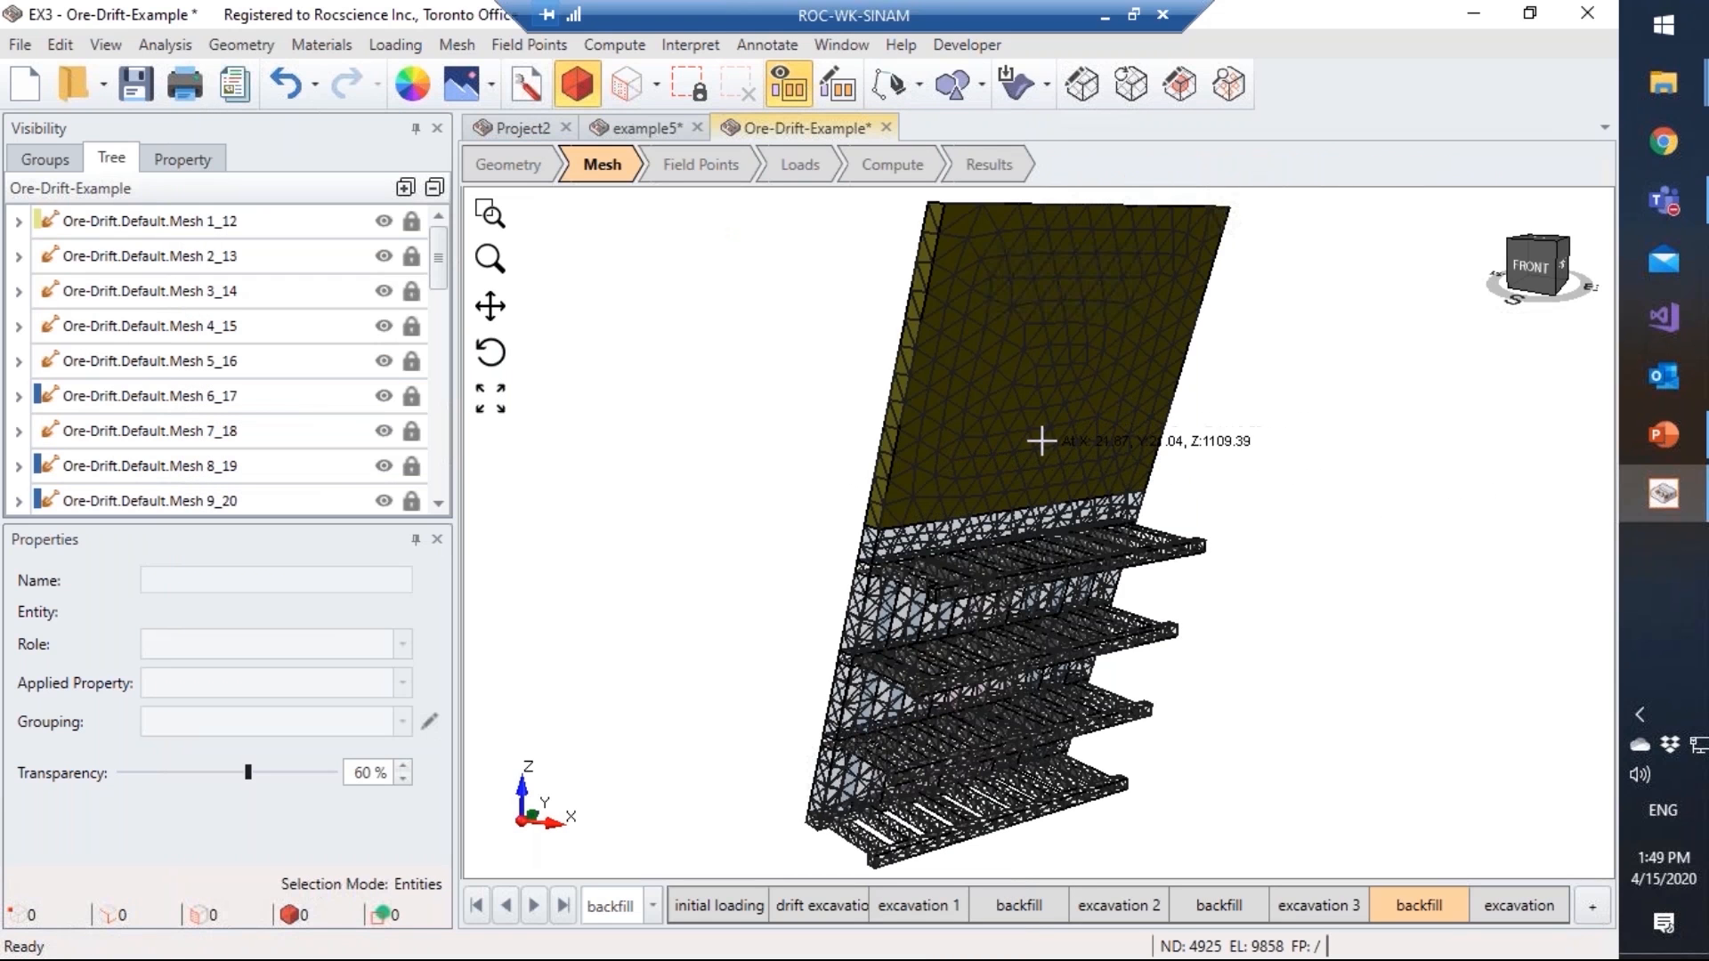
# Step: Start a field points box around the model and lower its upper face to a Z of about 1081
pyautogui.scroll(-1, 1045, 469)
pyautogui.moveTo(1045, 469); pyautogui.dragTo(1037, 483, button='middle')
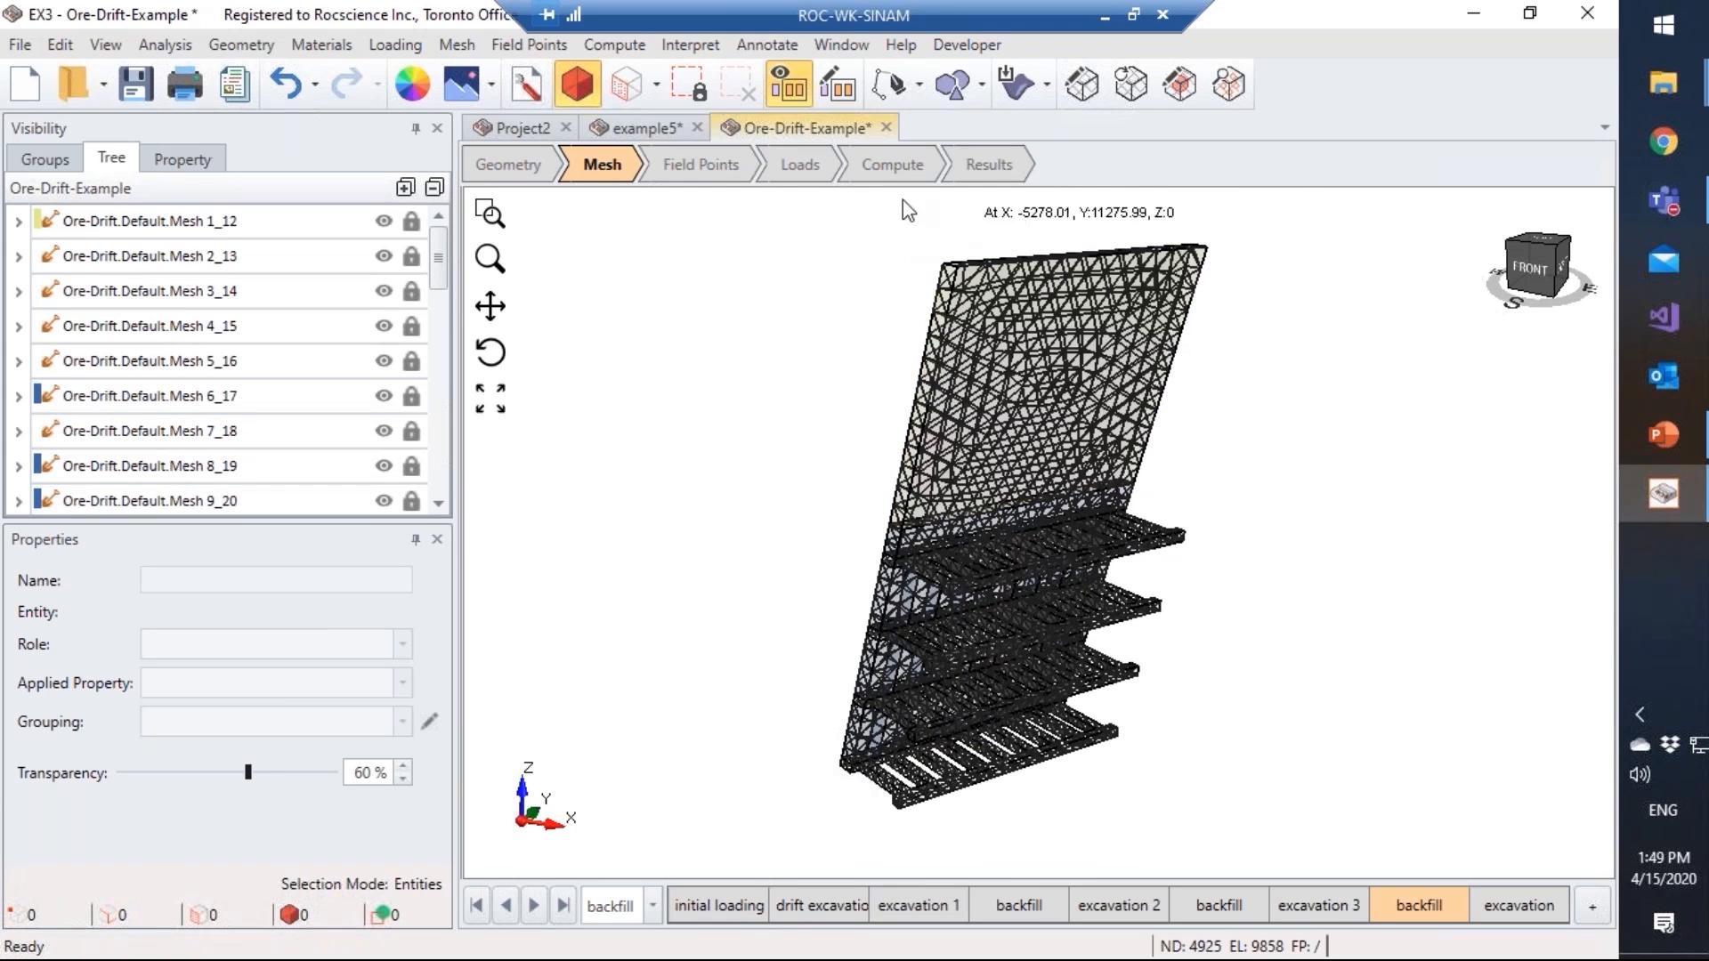
pyautogui.click(698, 167)
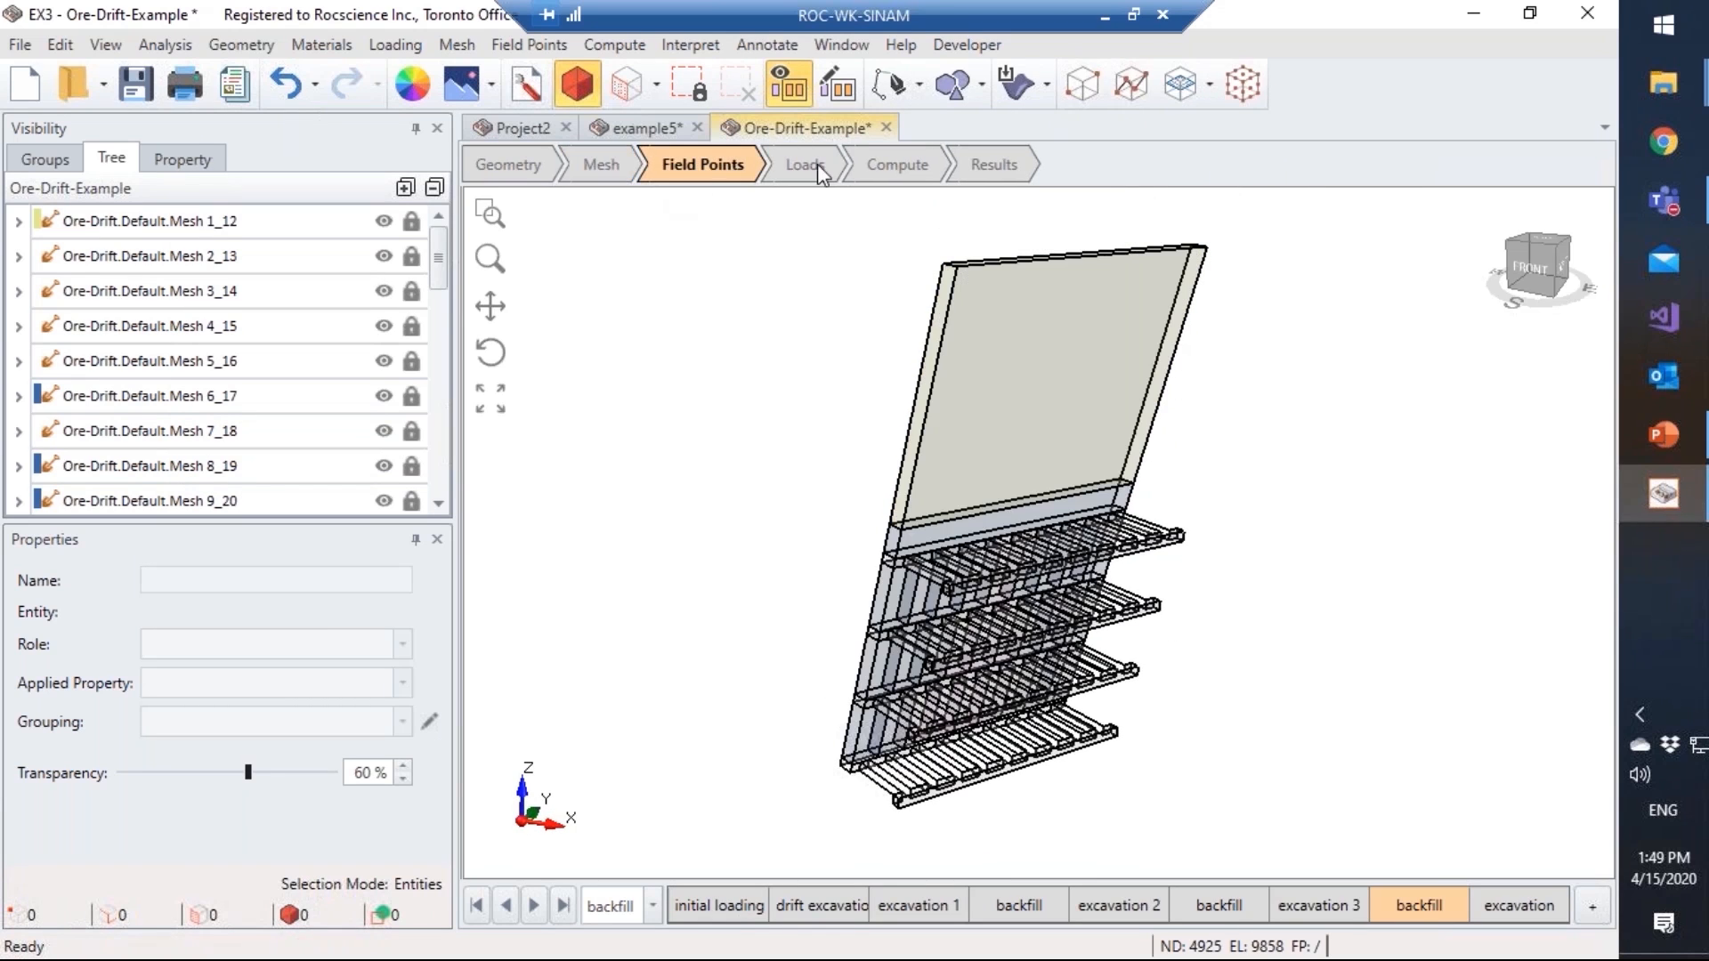
pyautogui.click(1245, 89)
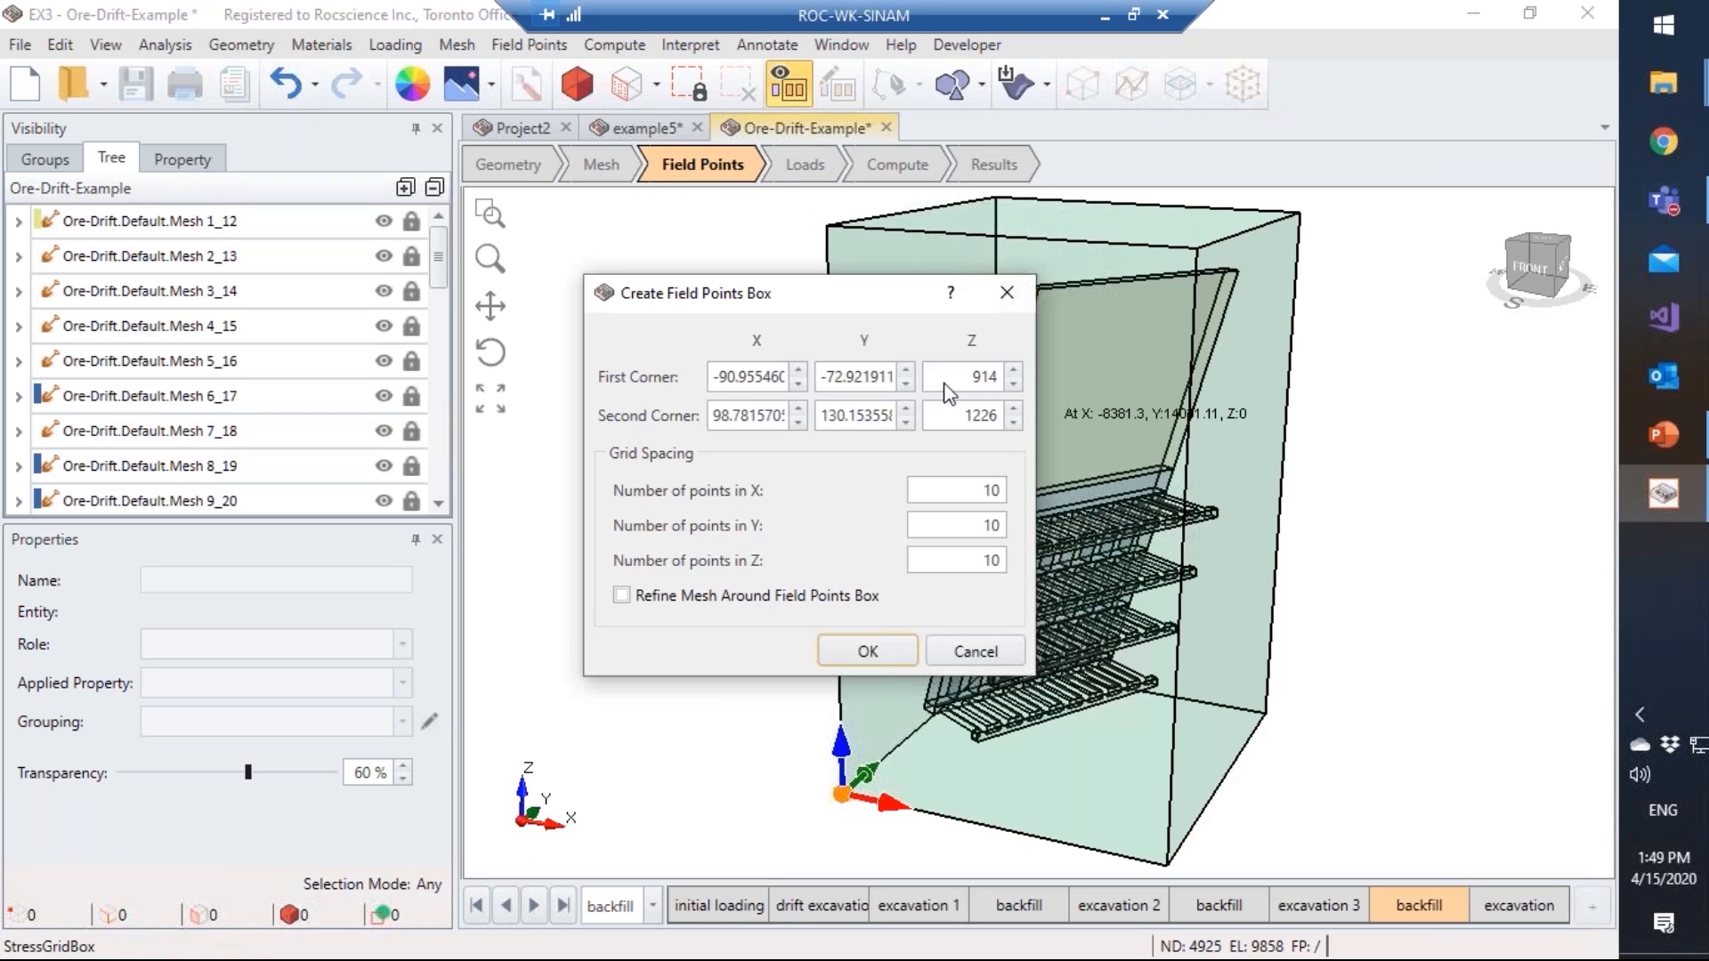
pyautogui.moveTo(801, 295); pyautogui.dragTo(456, 304)
pyautogui.moveTo(938, 335); pyautogui.dragTo(996, 361)
pyautogui.click(893, 267)
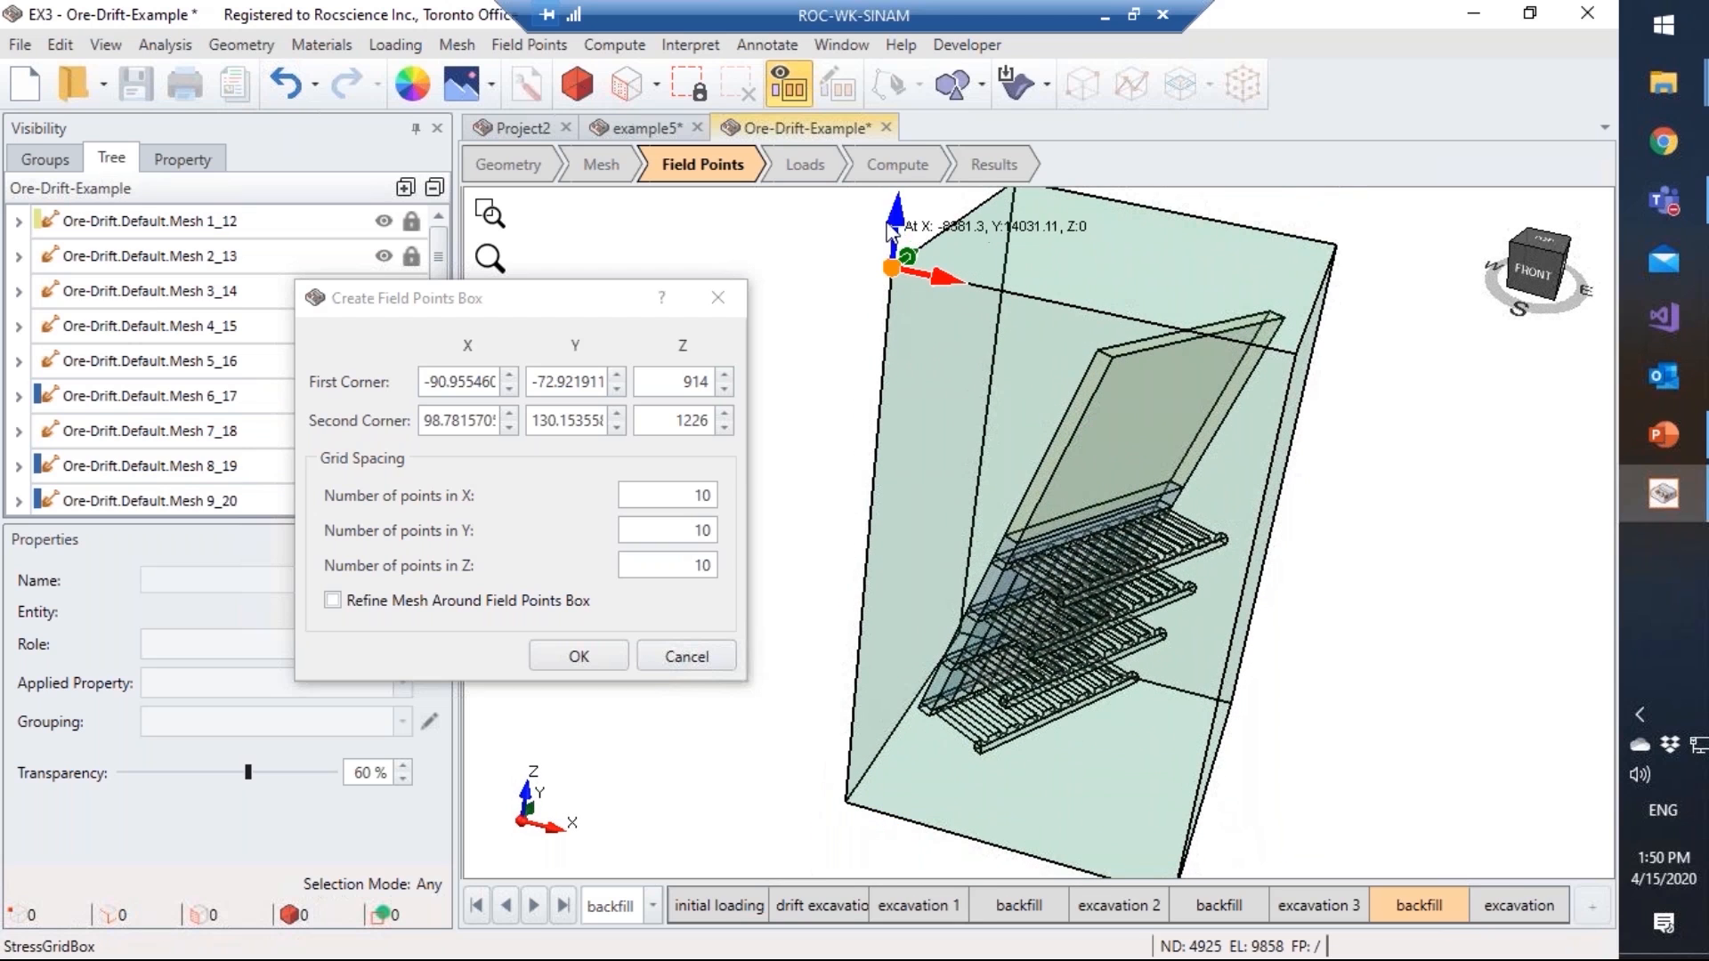
pyautogui.moveTo(894, 214); pyautogui.dragTo(871, 493)
pyautogui.moveTo(1030, 676); pyautogui.dragTo(1017, 668)
pyautogui.moveTo(1138, 723); pyautogui.dragTo(1145, 623, button='middle')
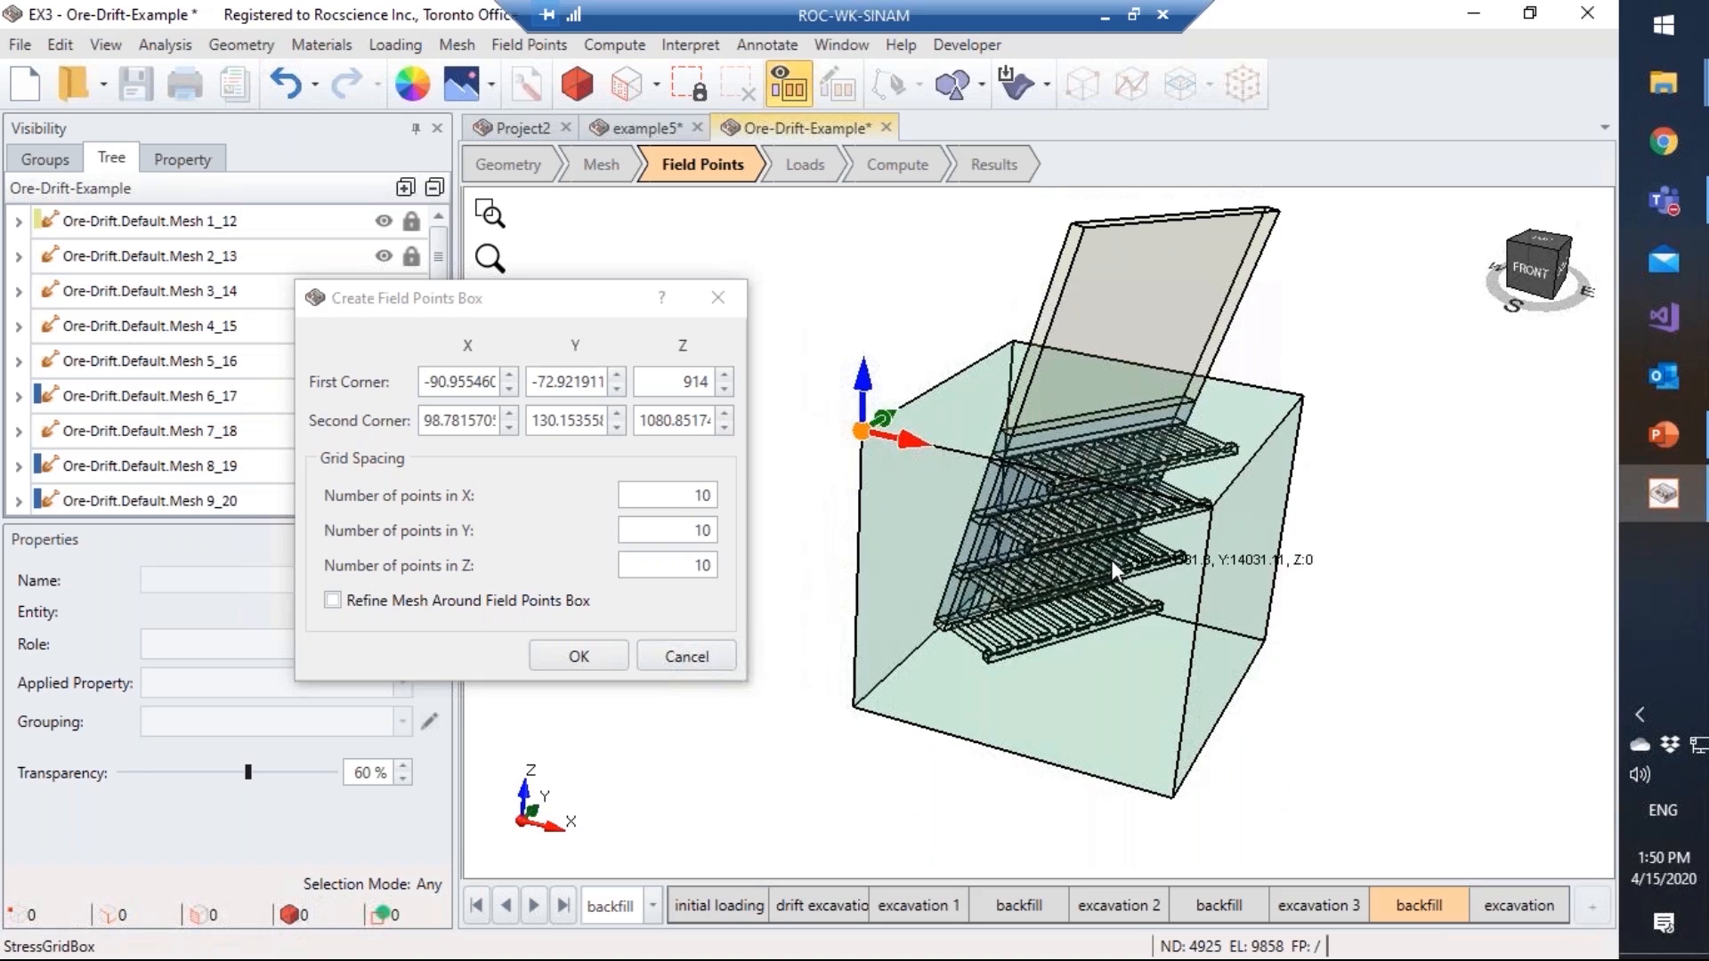
pyautogui.moveTo(1111, 559); pyautogui.dragTo(1010, 499)
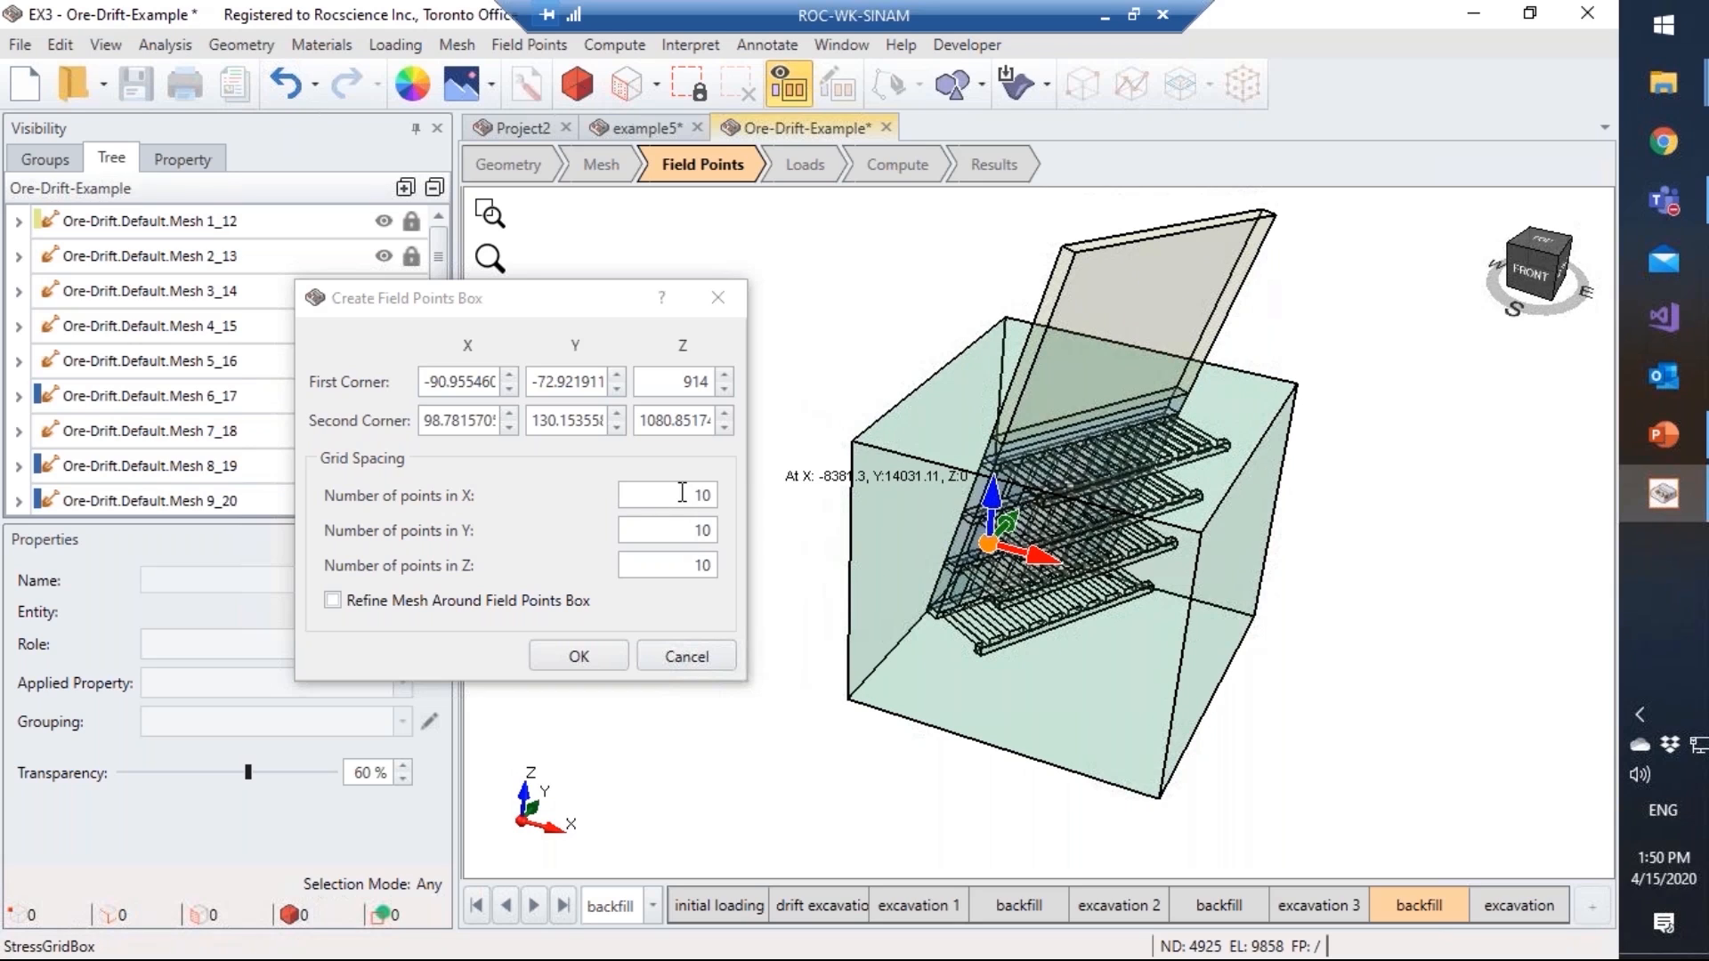
# Step: Set the field points box's grid to 30 points each in X, Y and Z and create the box
pyautogui.moveTo(682, 493); pyautogui.dragTo(708, 494)
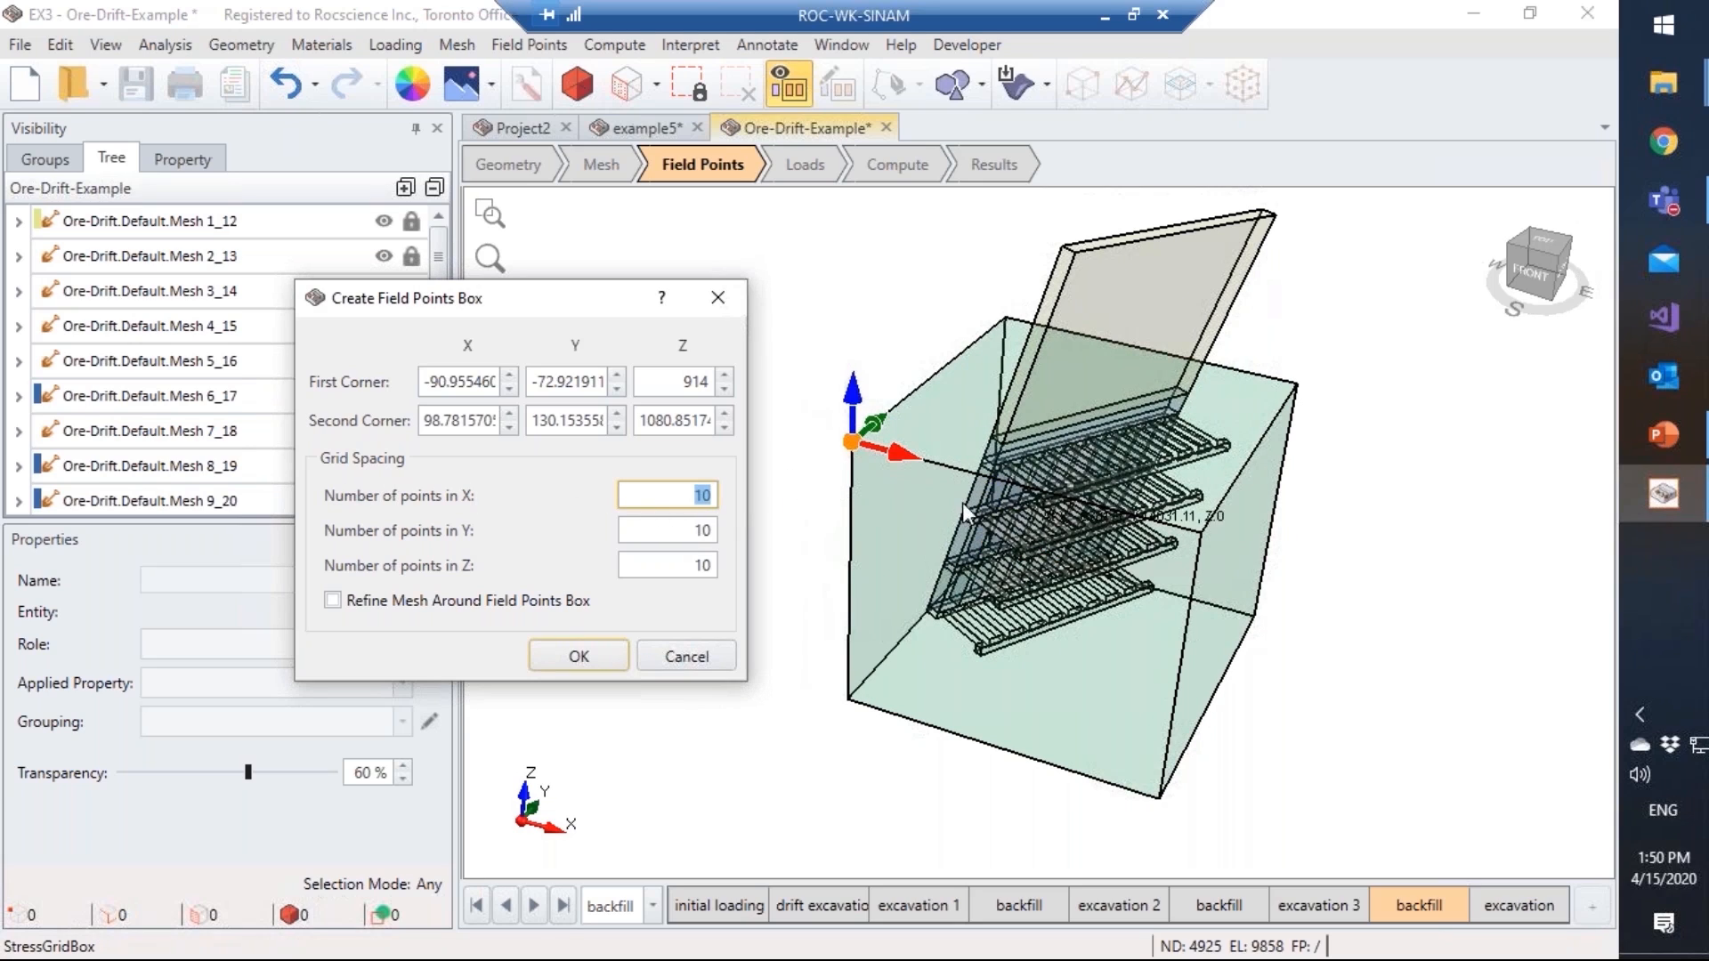
pyautogui.write('30')
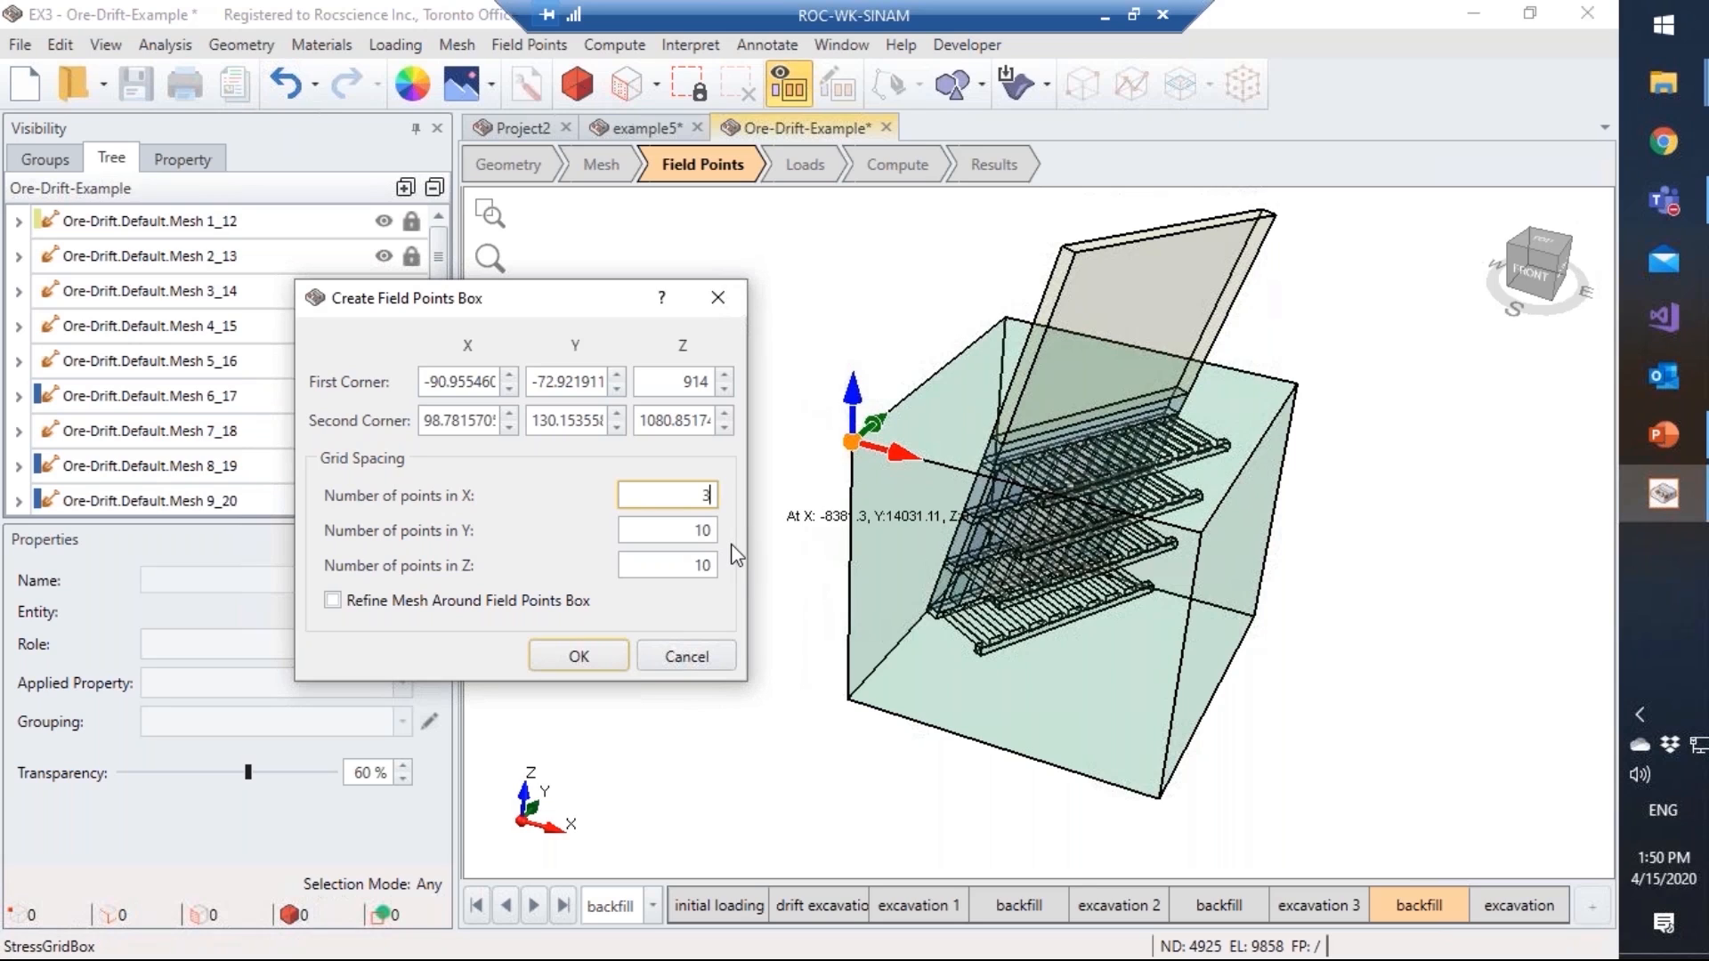
pyautogui.press('Tab')
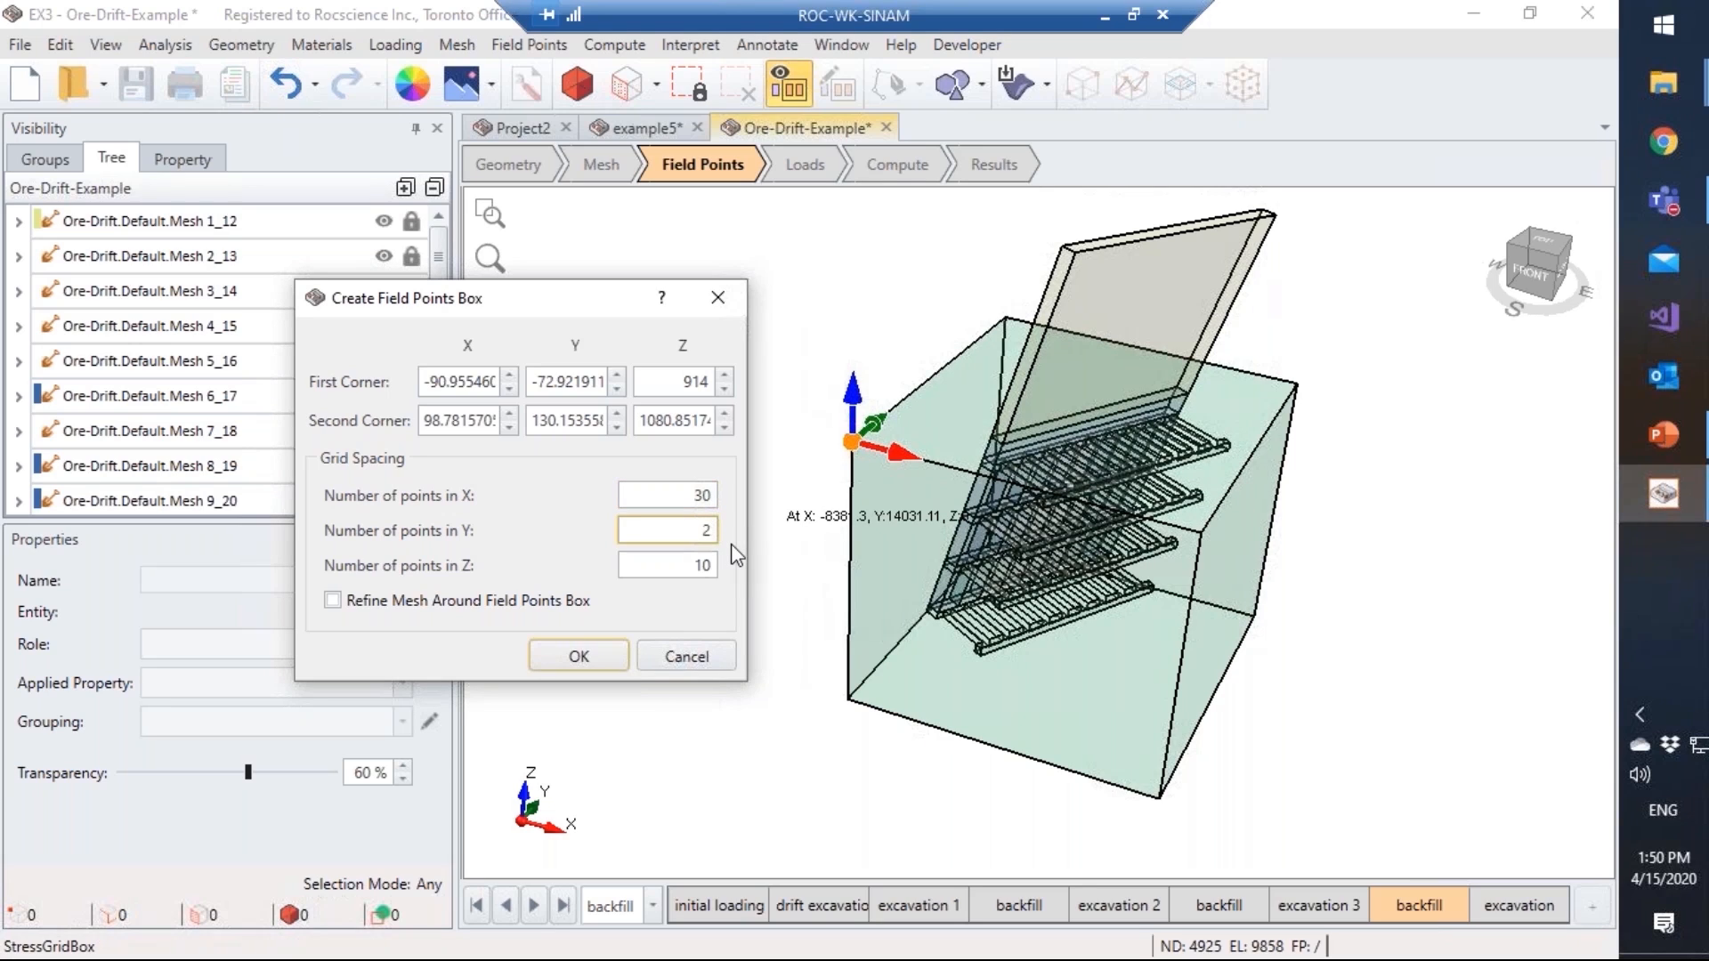
pyautogui.write('30')
pyautogui.press('Tab')
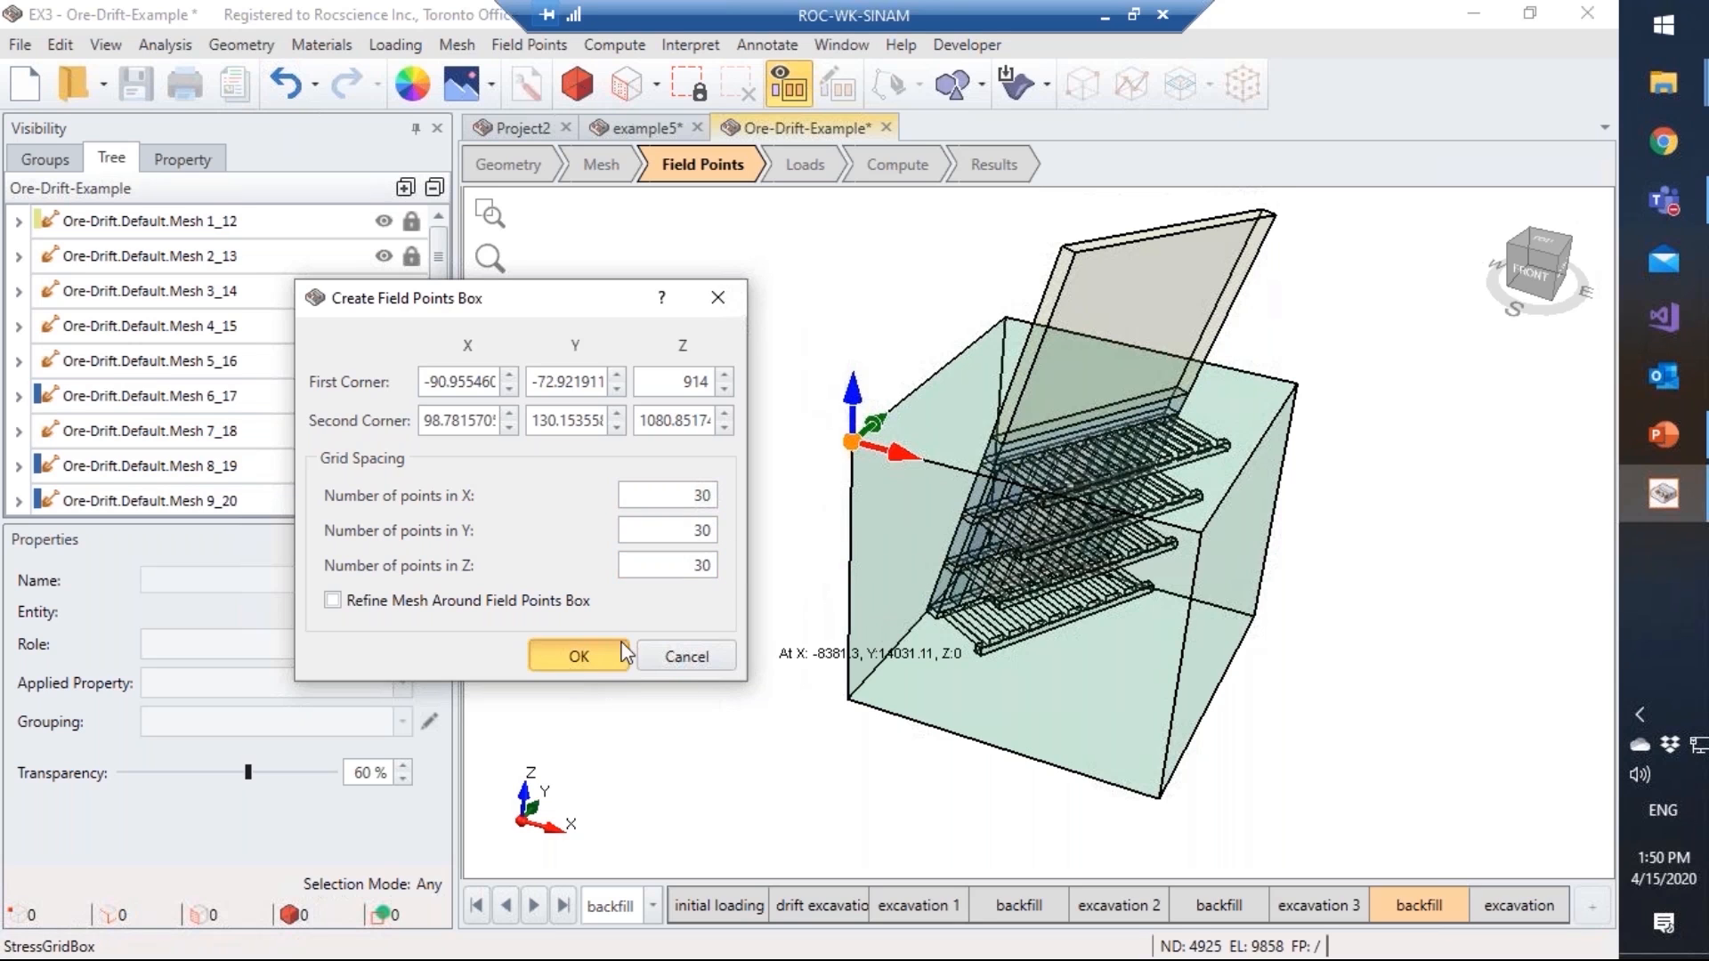
pyautogui.click(578, 656)
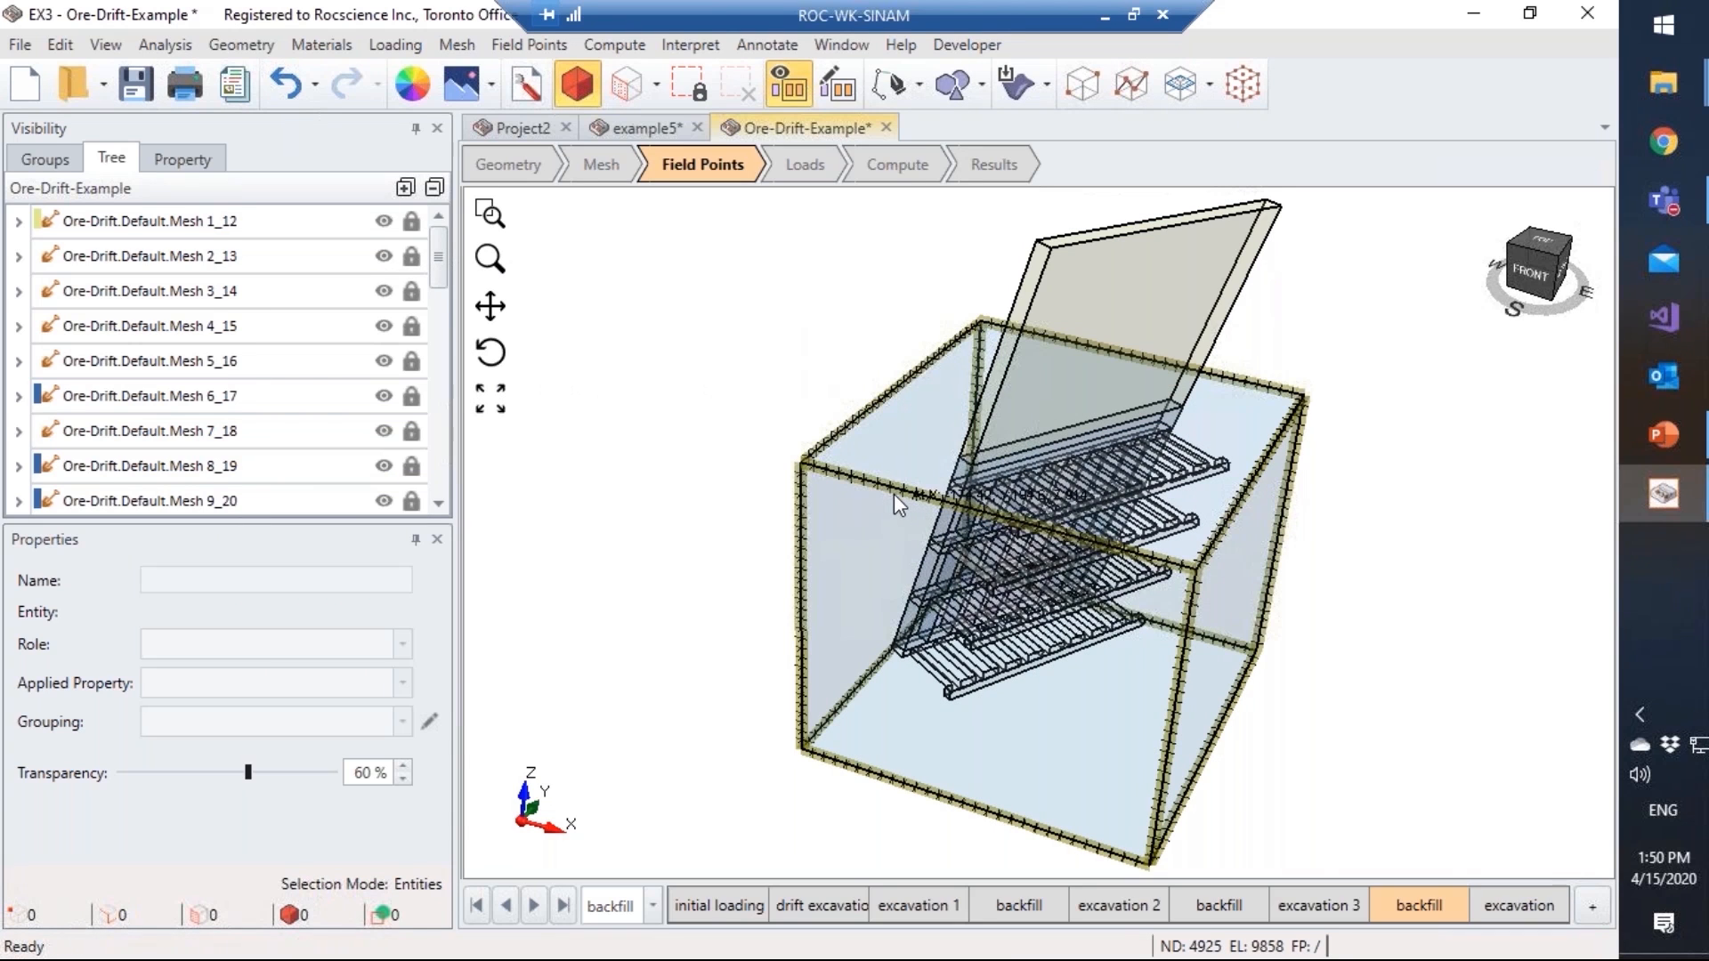
# Step: Select the field points box and turn on its grid lines
pyautogui.click(893, 493)
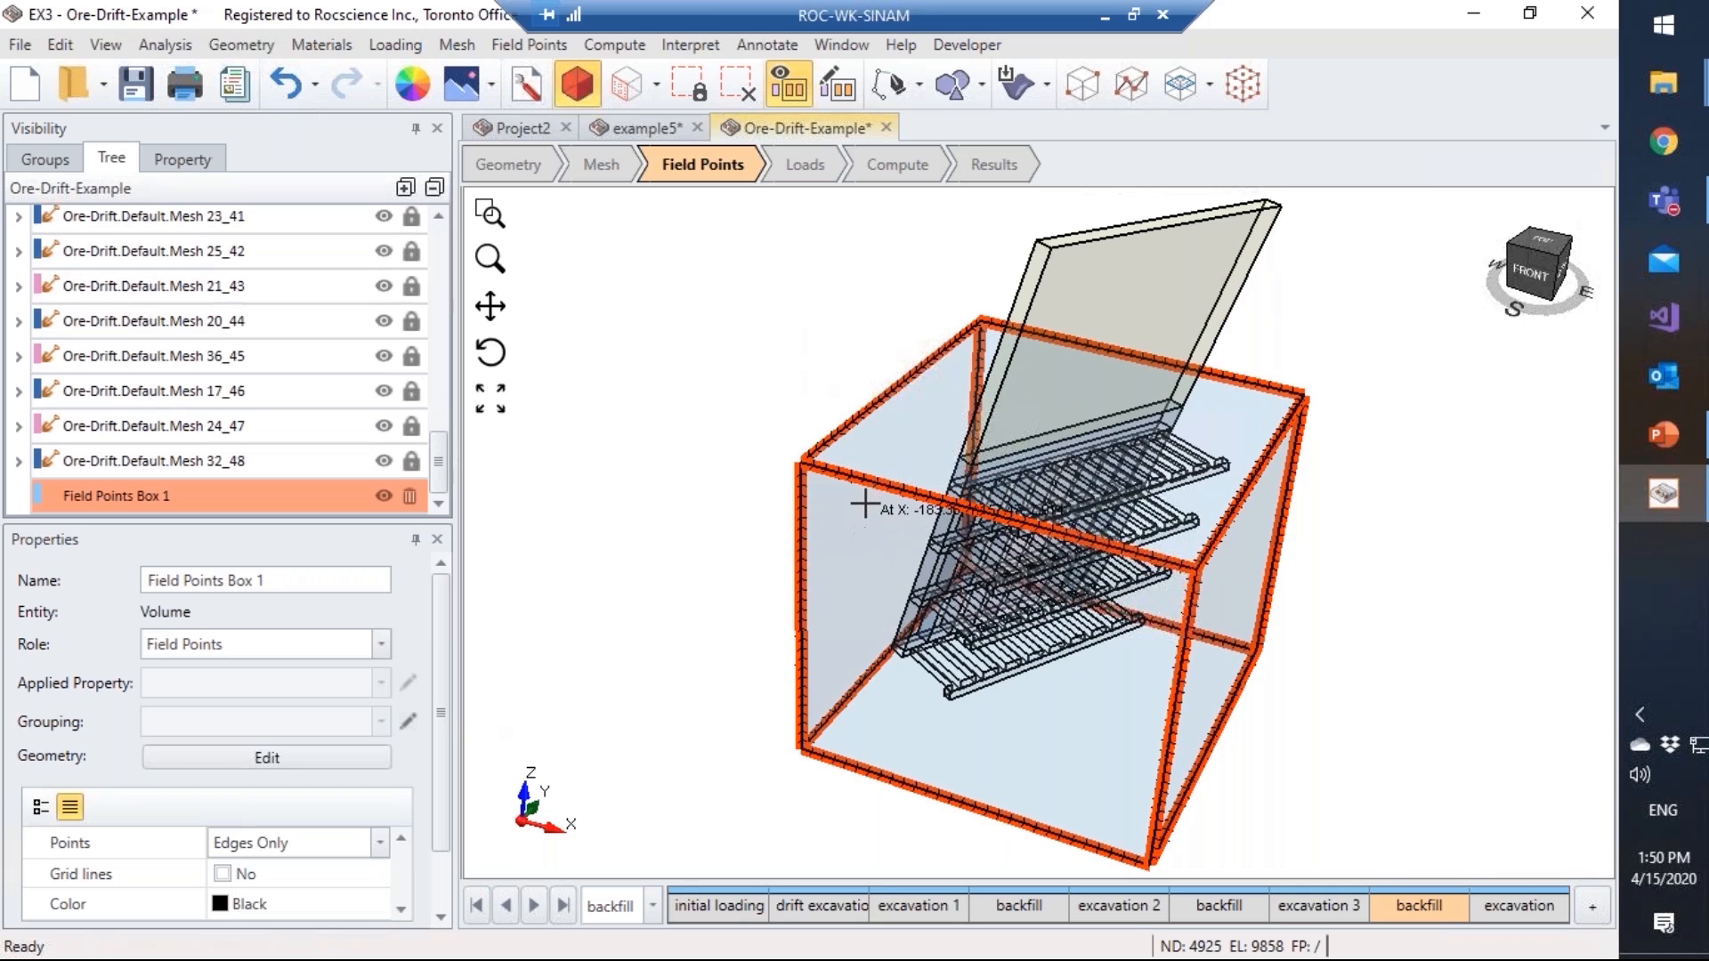
pyautogui.moveTo(440, 623); pyautogui.dragTo(449, 687)
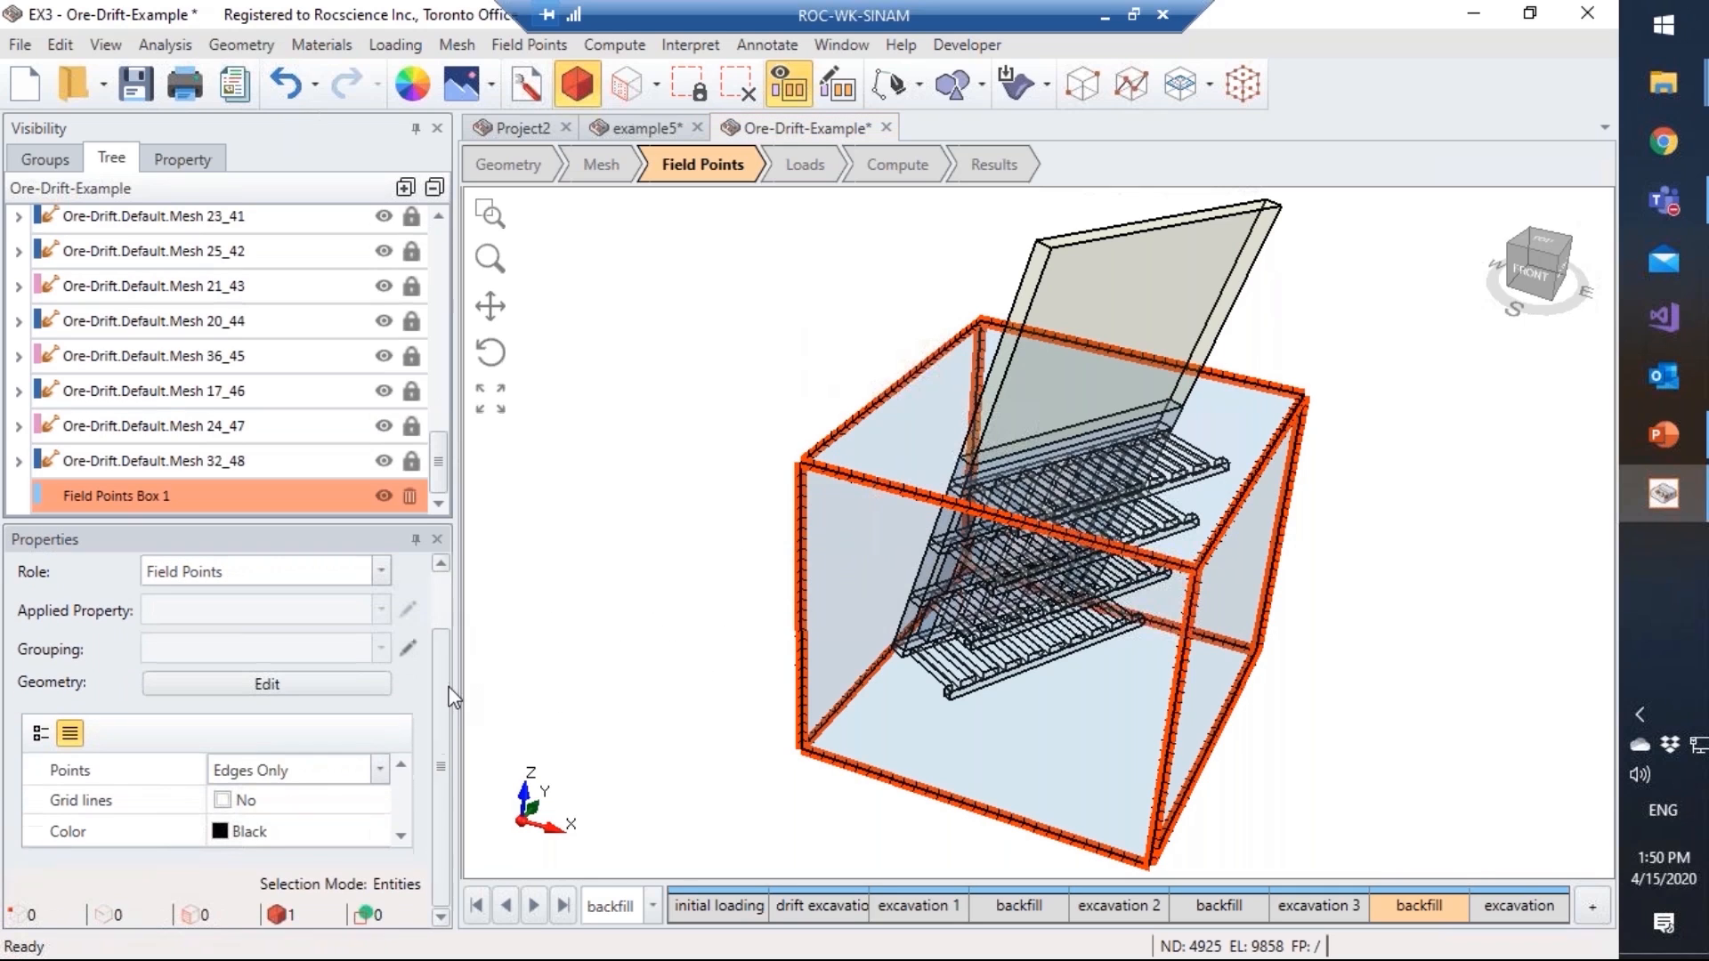
pyautogui.click(222, 799)
pyautogui.moveTo(782, 641); pyautogui.dragTo(924, 653)
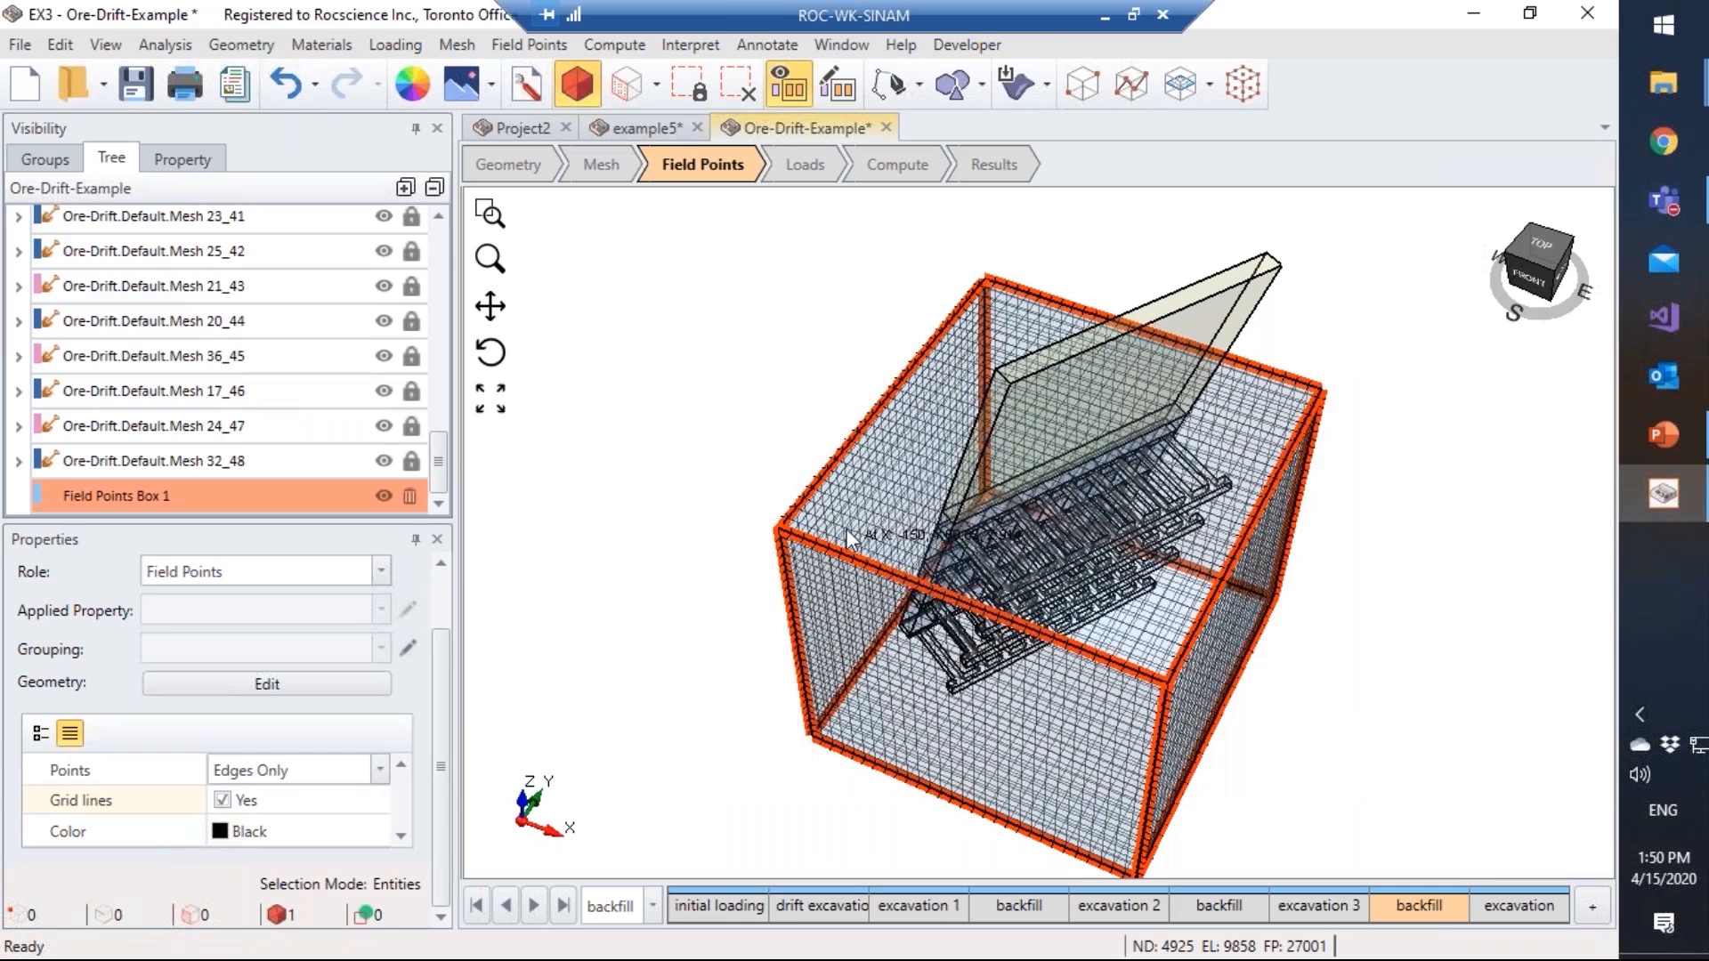
# Step: Rotate the field points box by -30 degrees about the Z axis, previewing the rotation before applying it
pyautogui.click(241, 44)
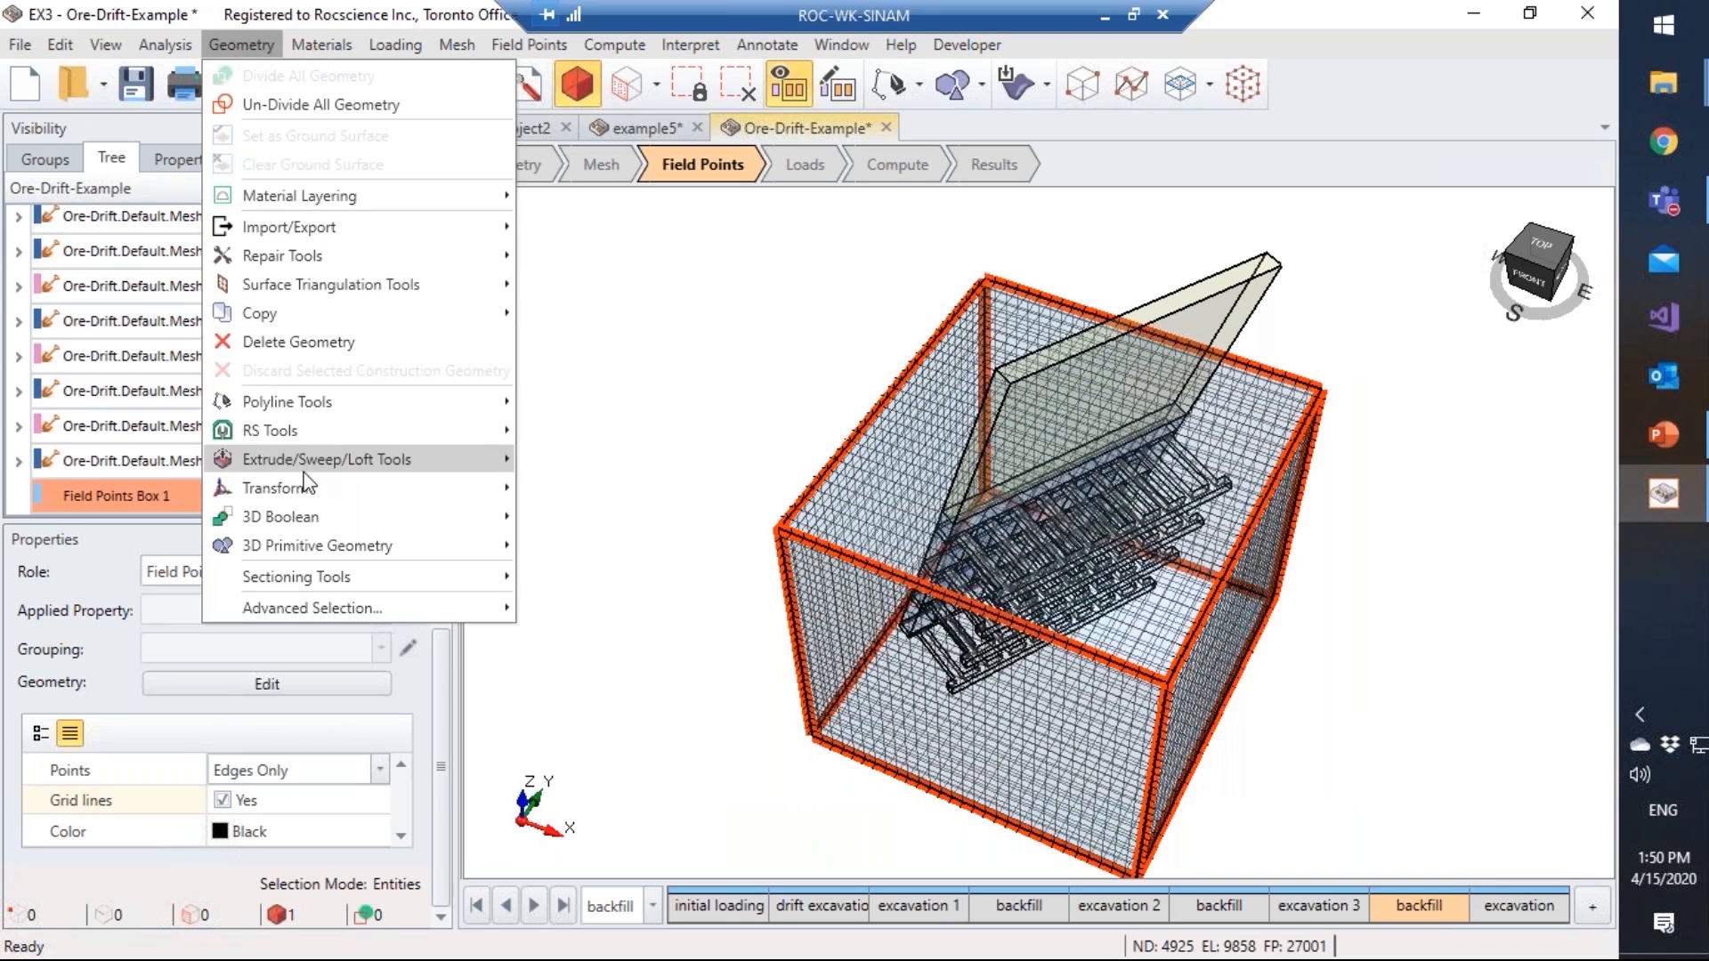
pyautogui.moveTo(294, 490)
pyautogui.click(570, 519)
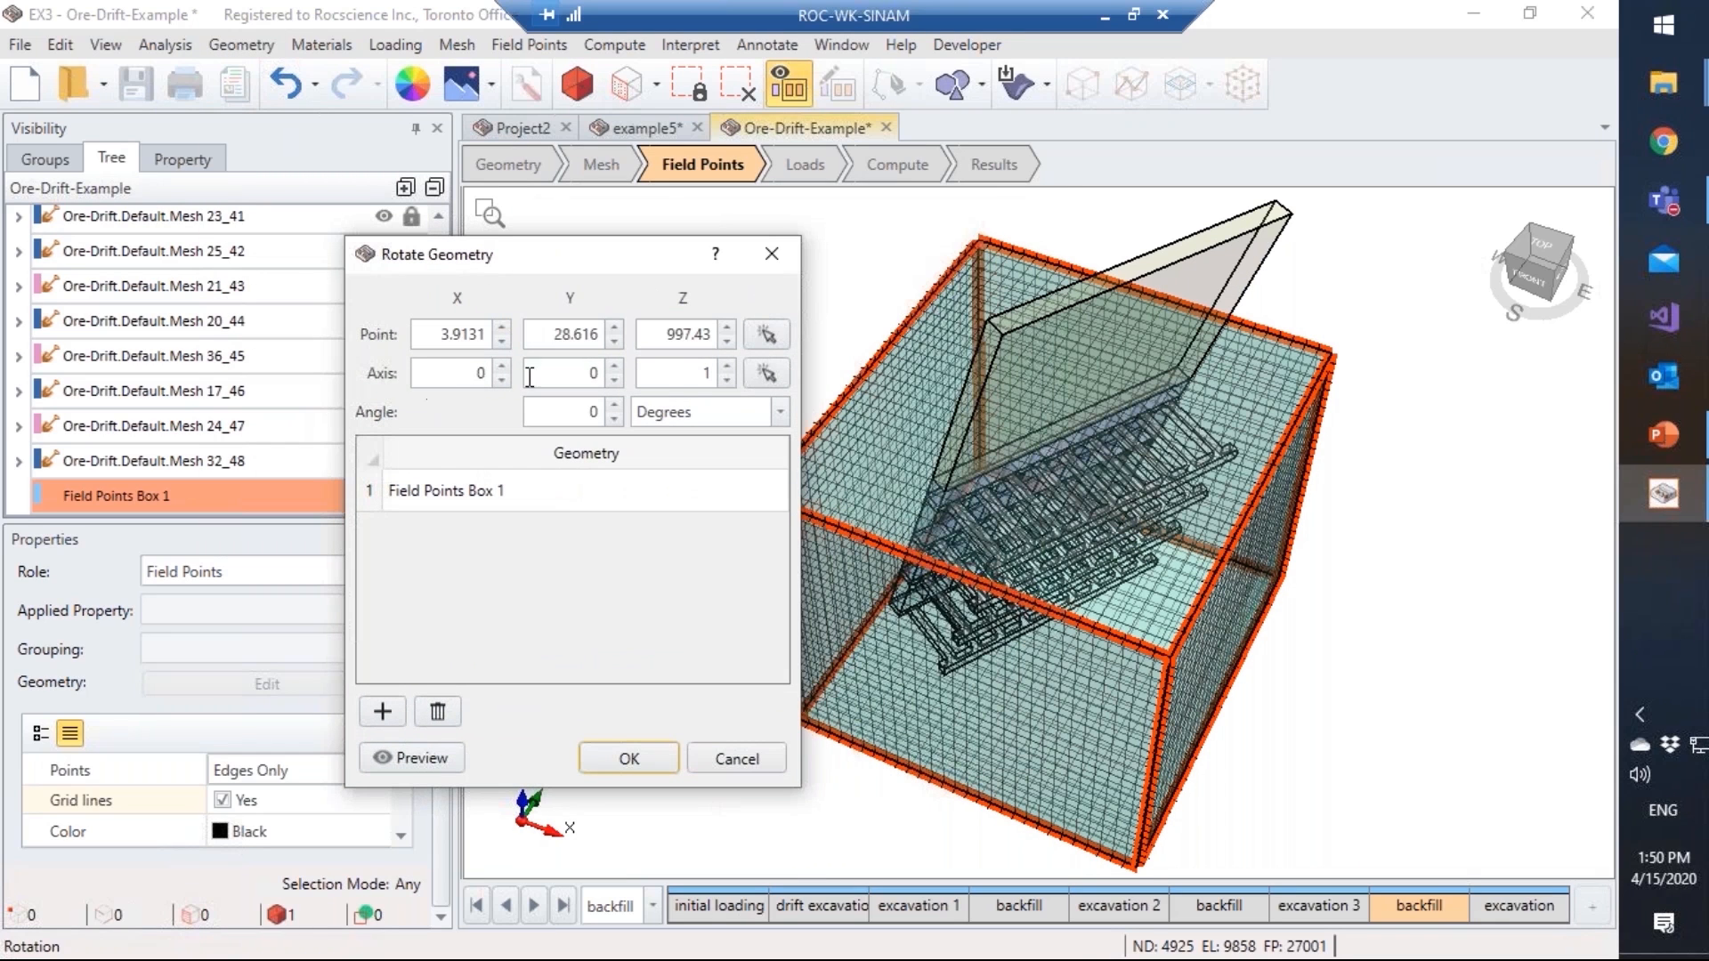
pyautogui.moveTo(552, 254); pyautogui.dragTo(422, 196)
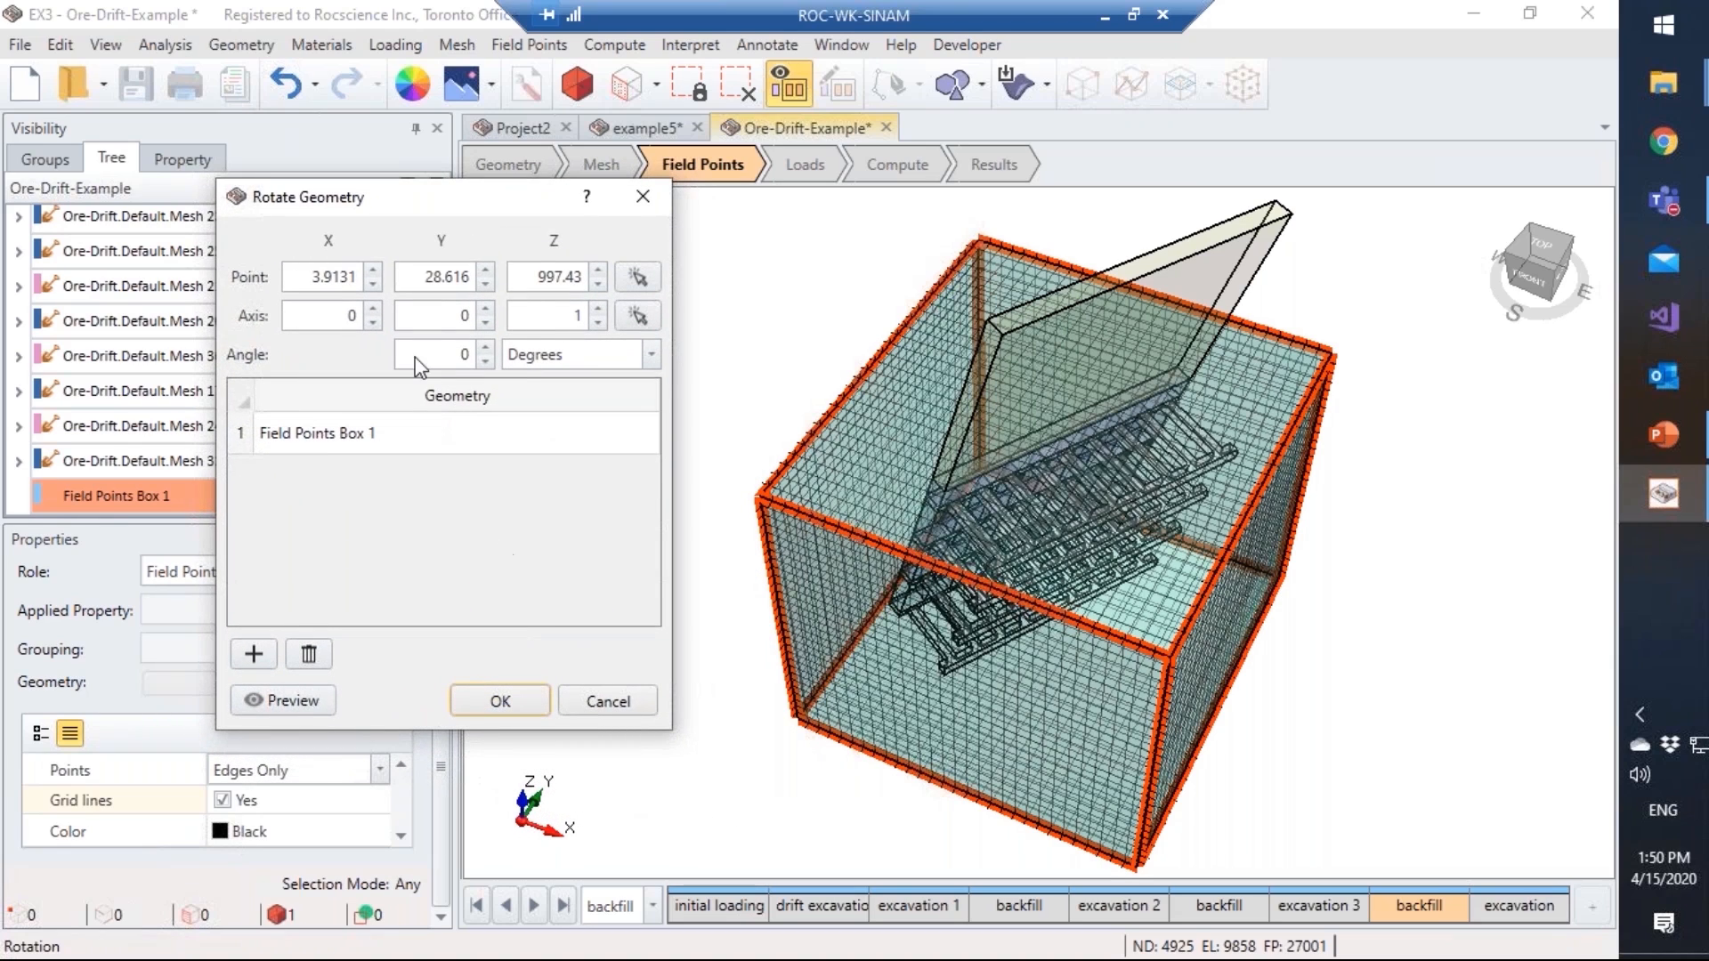
pyautogui.moveTo(444, 362); pyautogui.dragTo(496, 361)
pyautogui.write('-30')
pyautogui.click(302, 703)
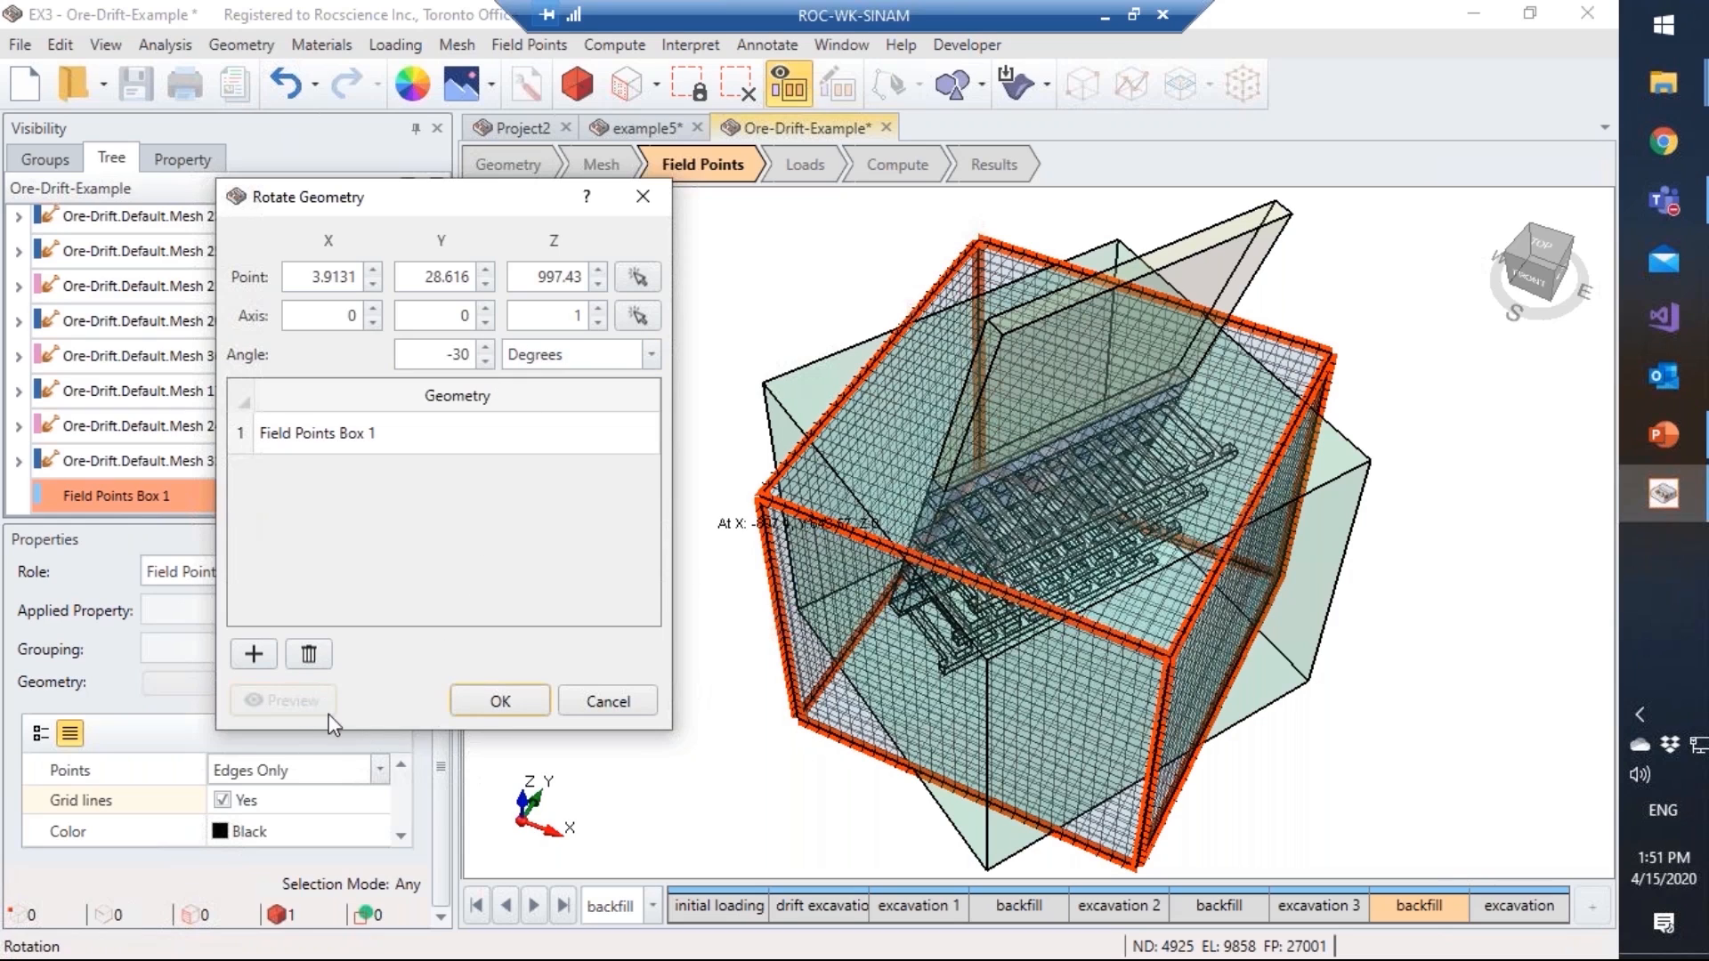
pyautogui.click(488, 705)
pyautogui.moveTo(754, 589); pyautogui.dragTo(1016, 464)
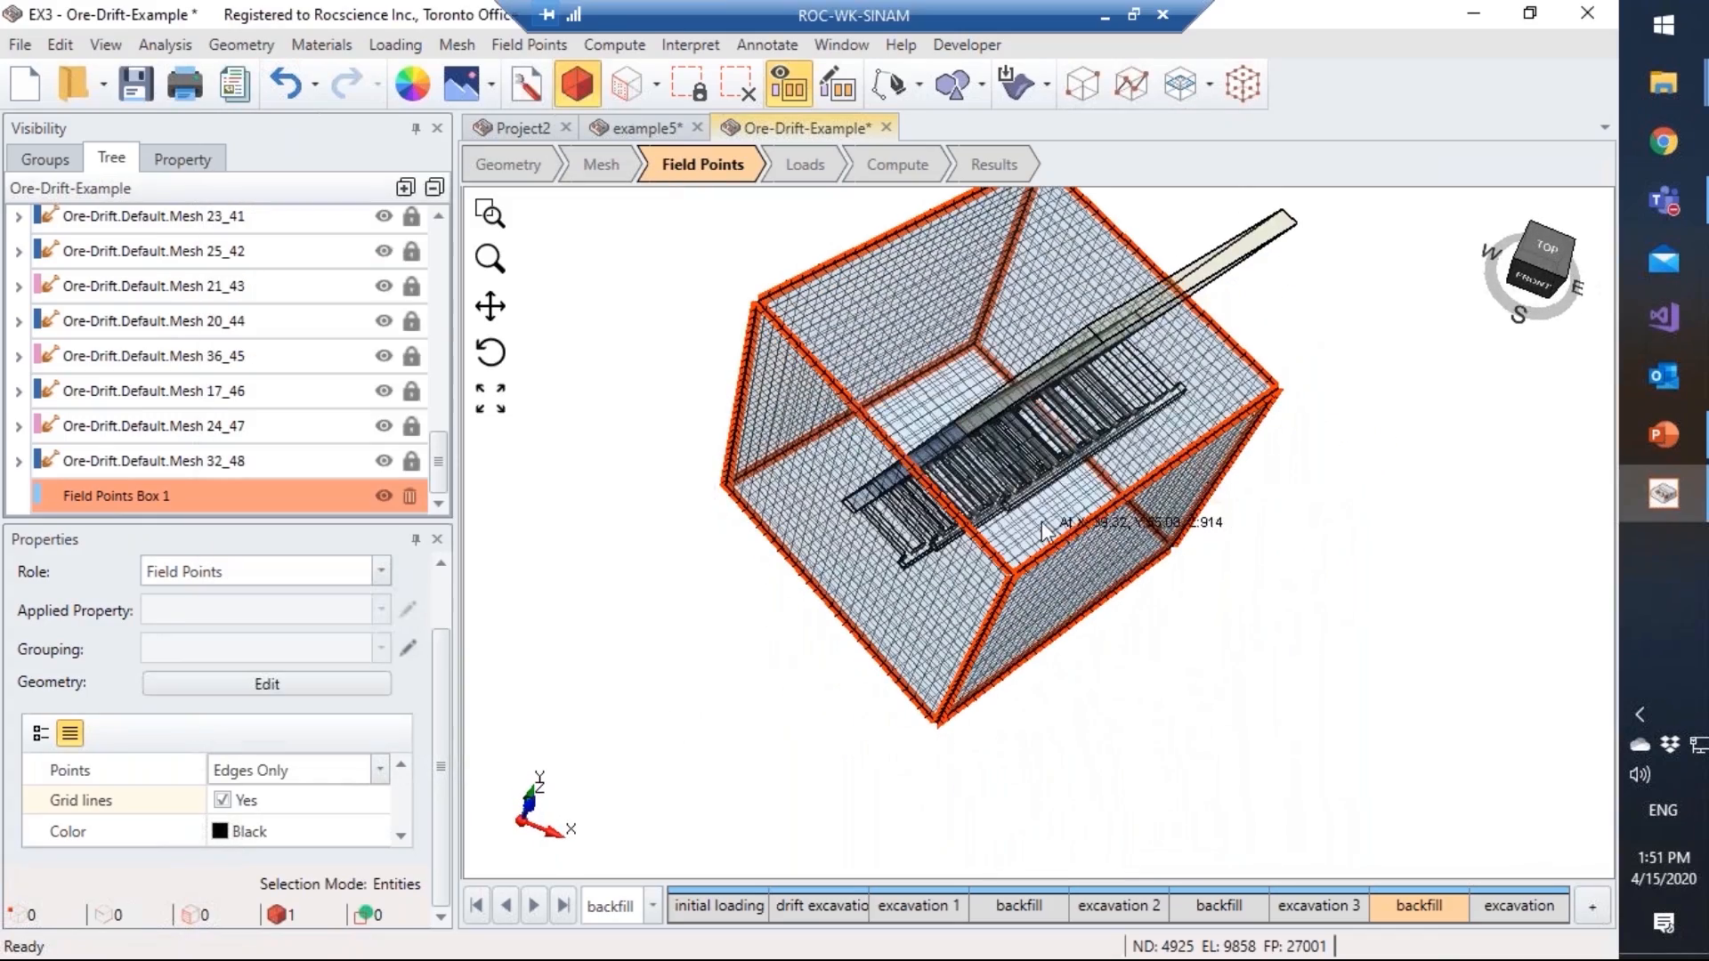
pyautogui.moveTo(1013, 512); pyautogui.dragTo(987, 584, button='middle')
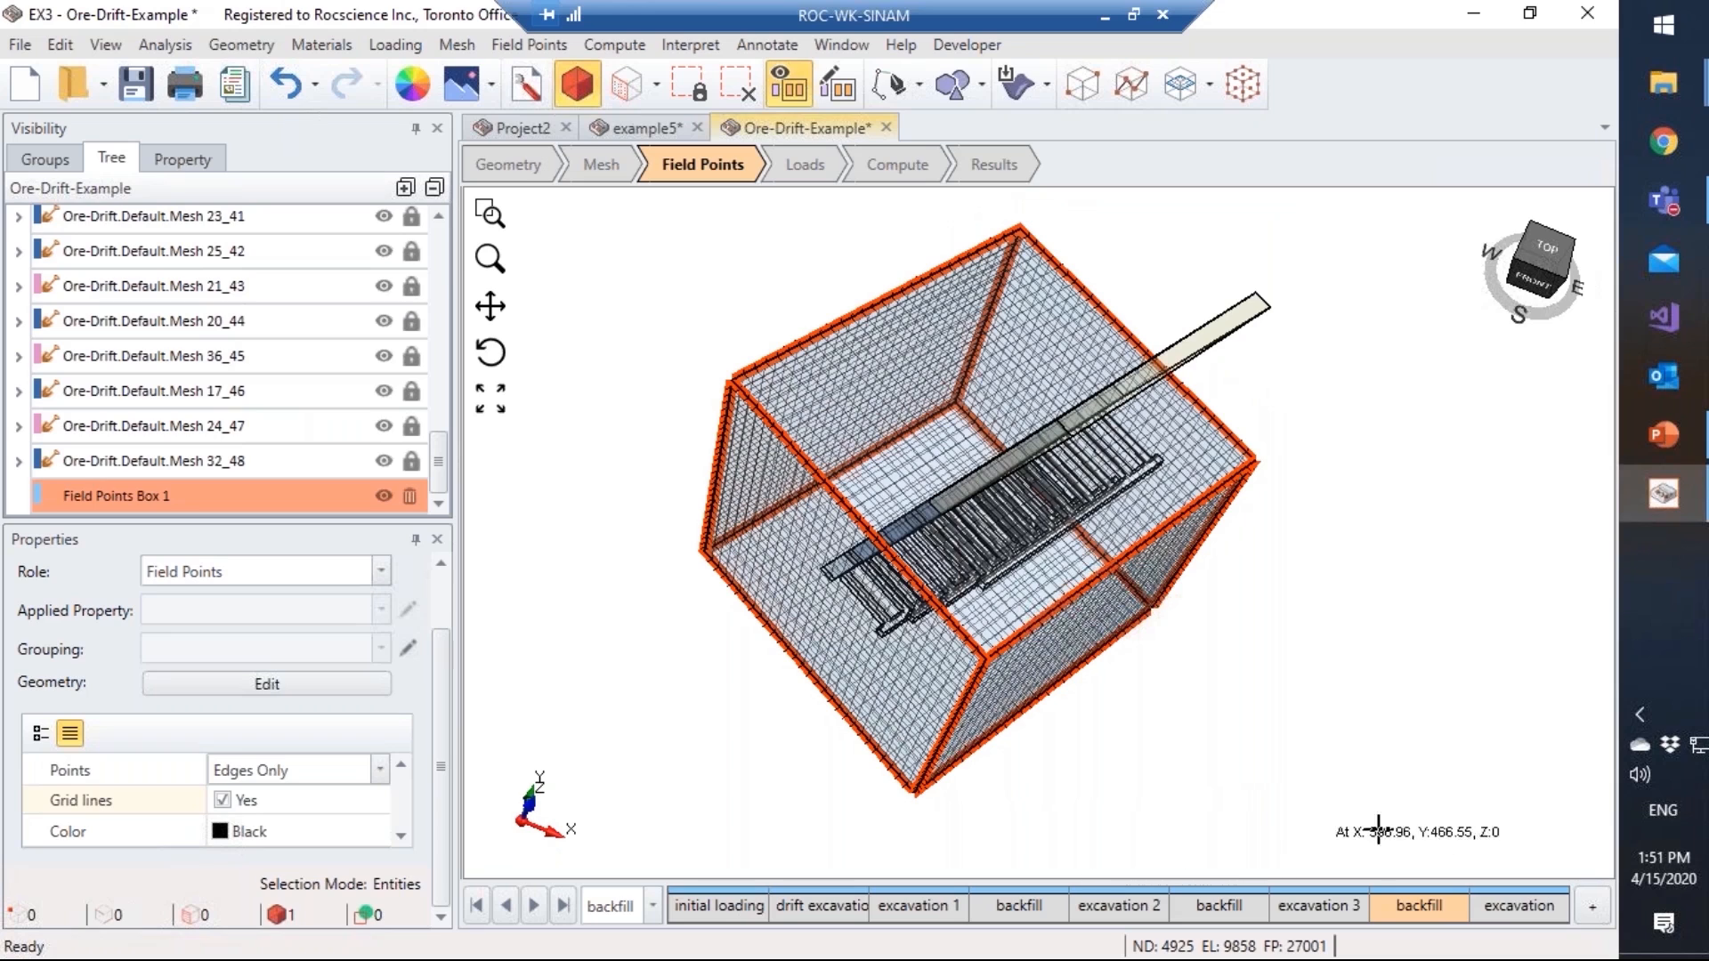
# Step: Switch to the EX3 Webinar Final presentation in PowerPoint and show the displacement and Sigma 1 slides for stages 2, 5 and 9
pyautogui.moveTo(1671, 445)
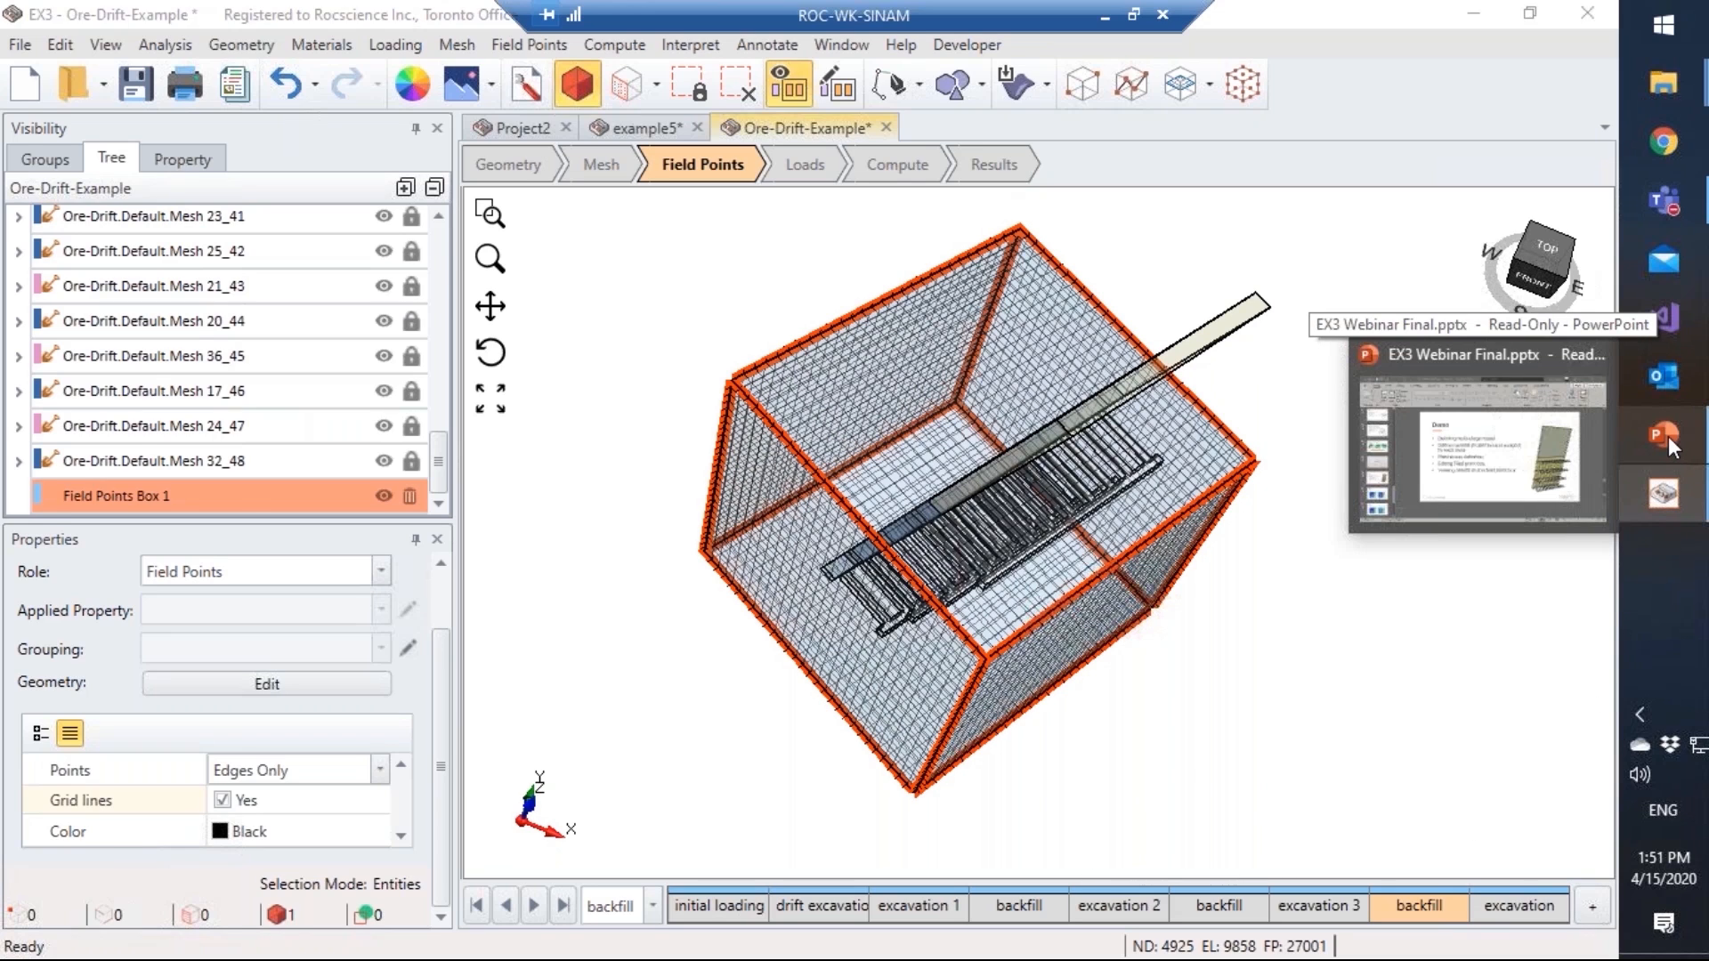
pyautogui.click(1671, 445)
pyautogui.click(1345, 944)
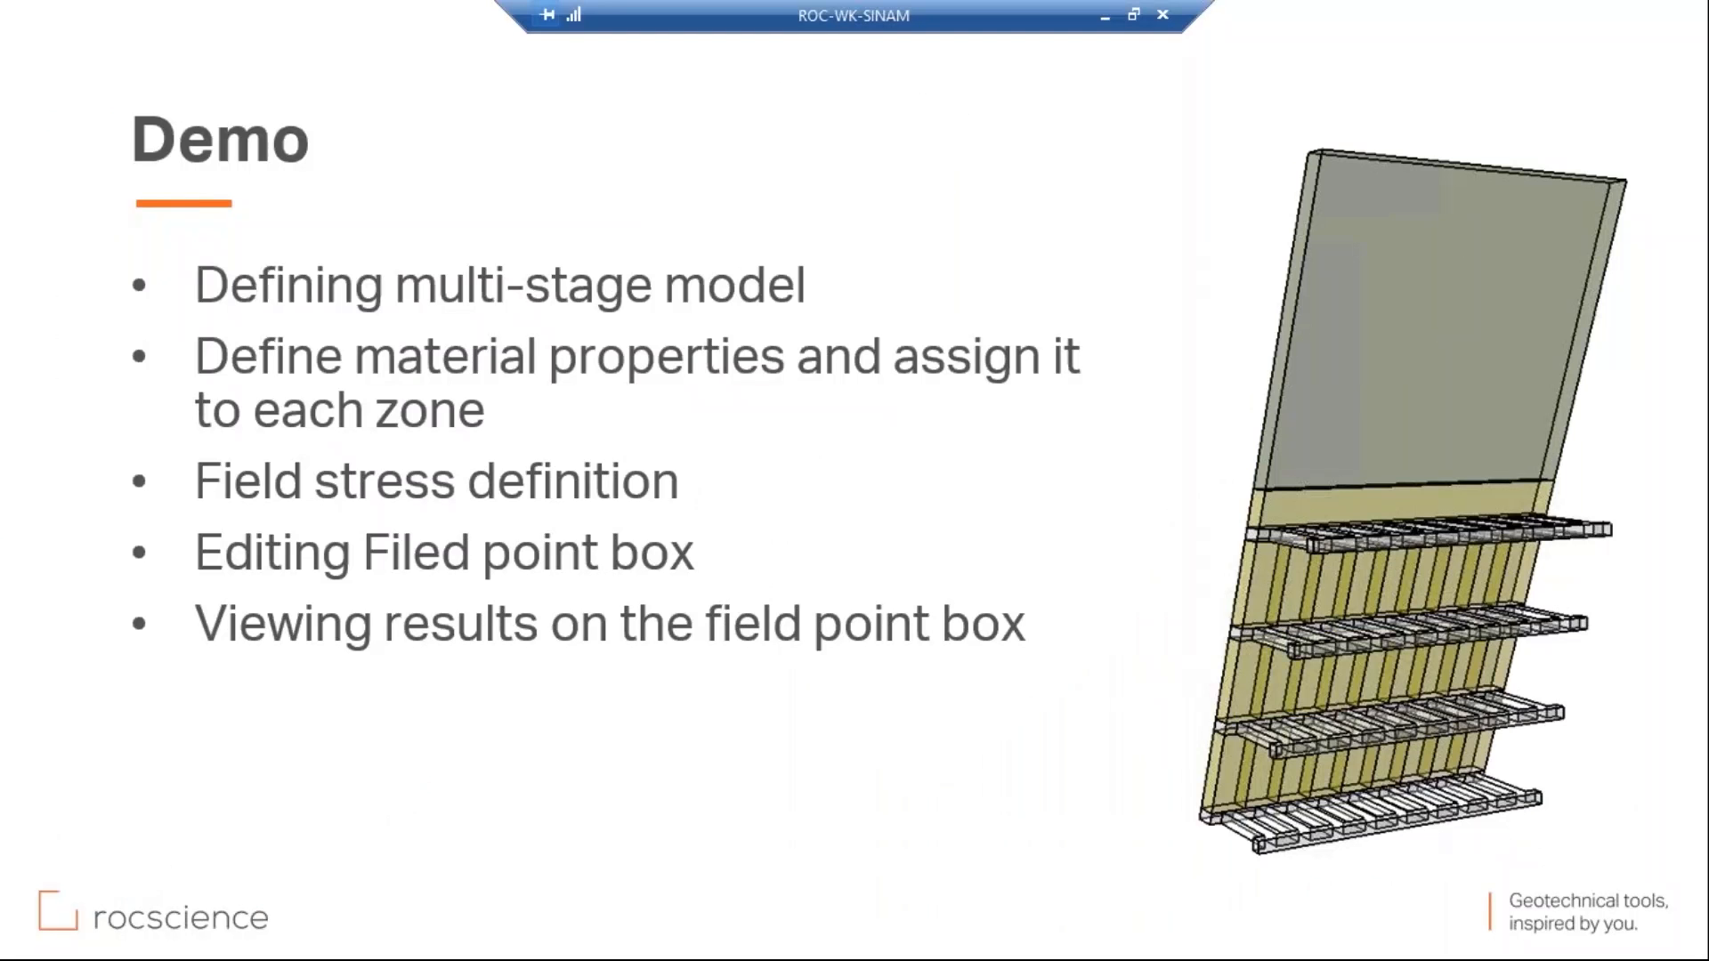
pyautogui.press('Right')
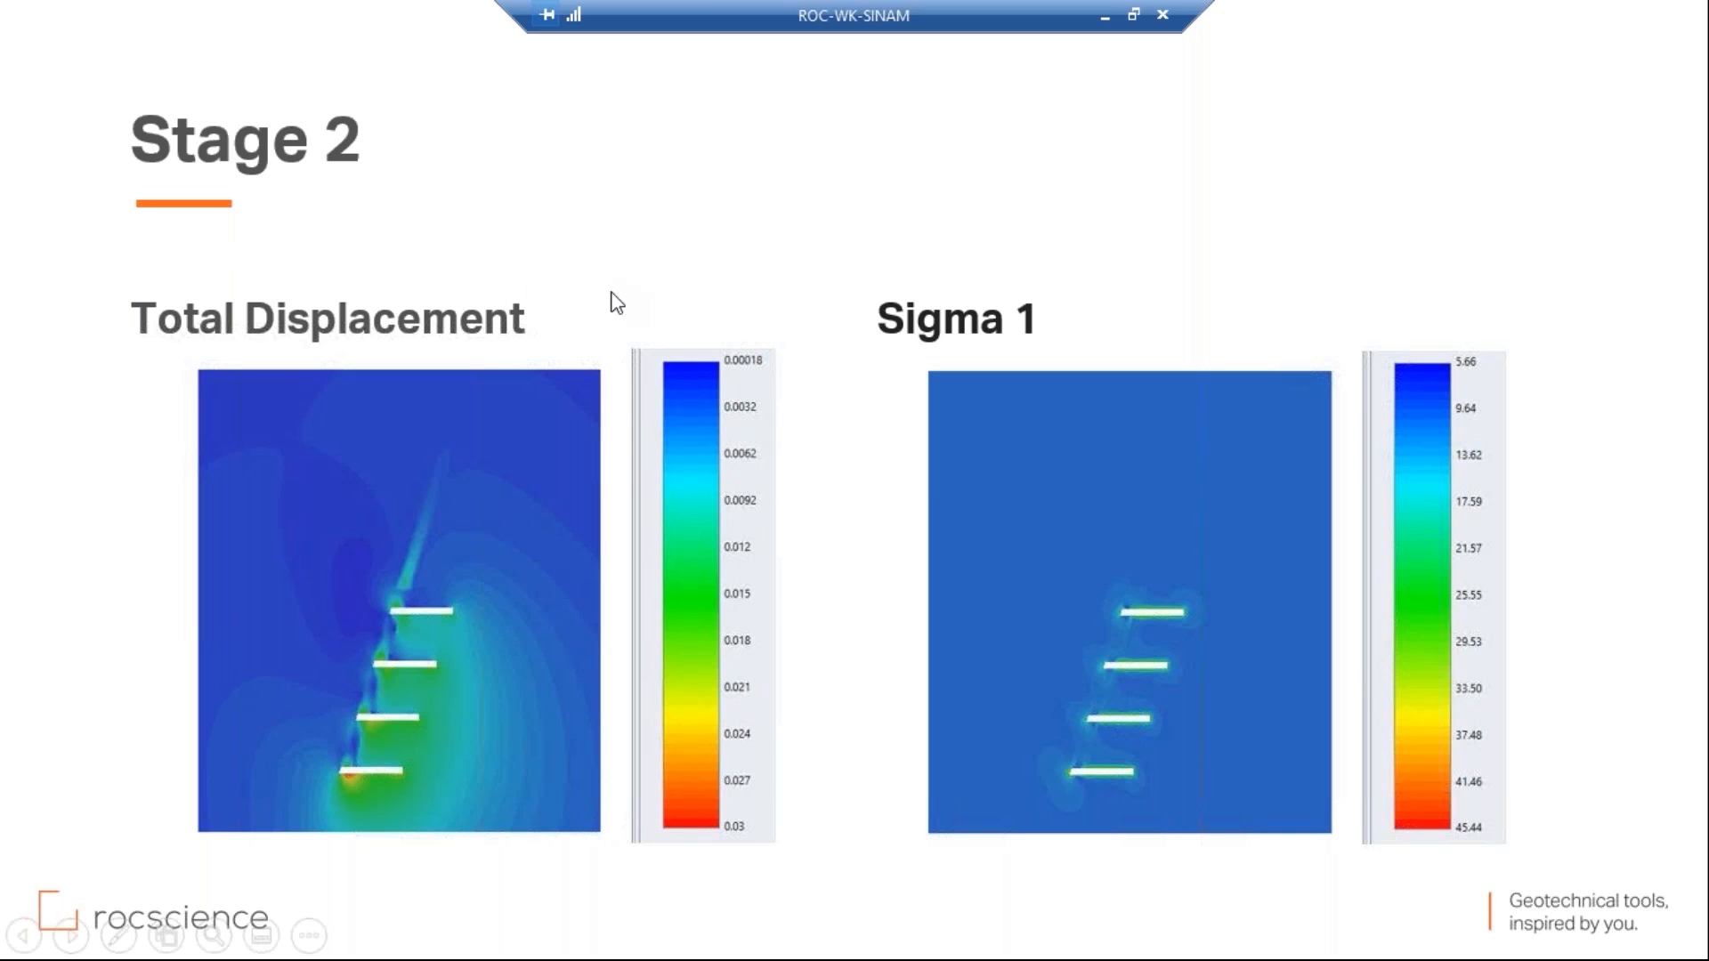
pyautogui.press('Right')
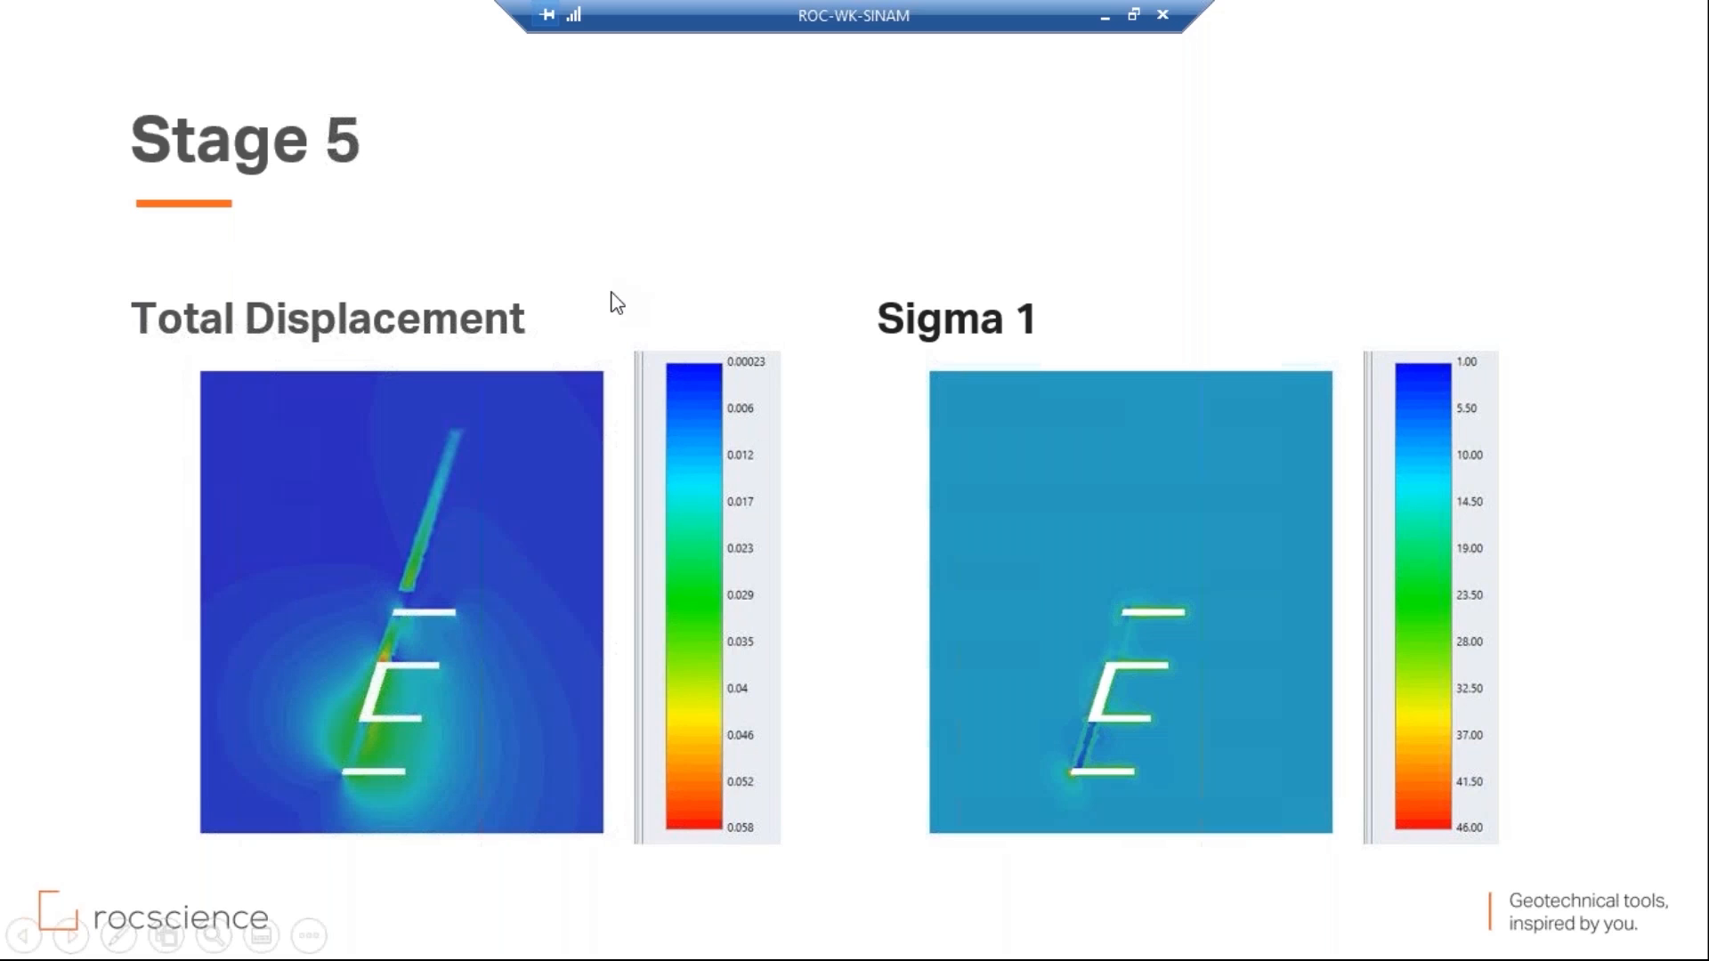
pyautogui.click(1081, 737)
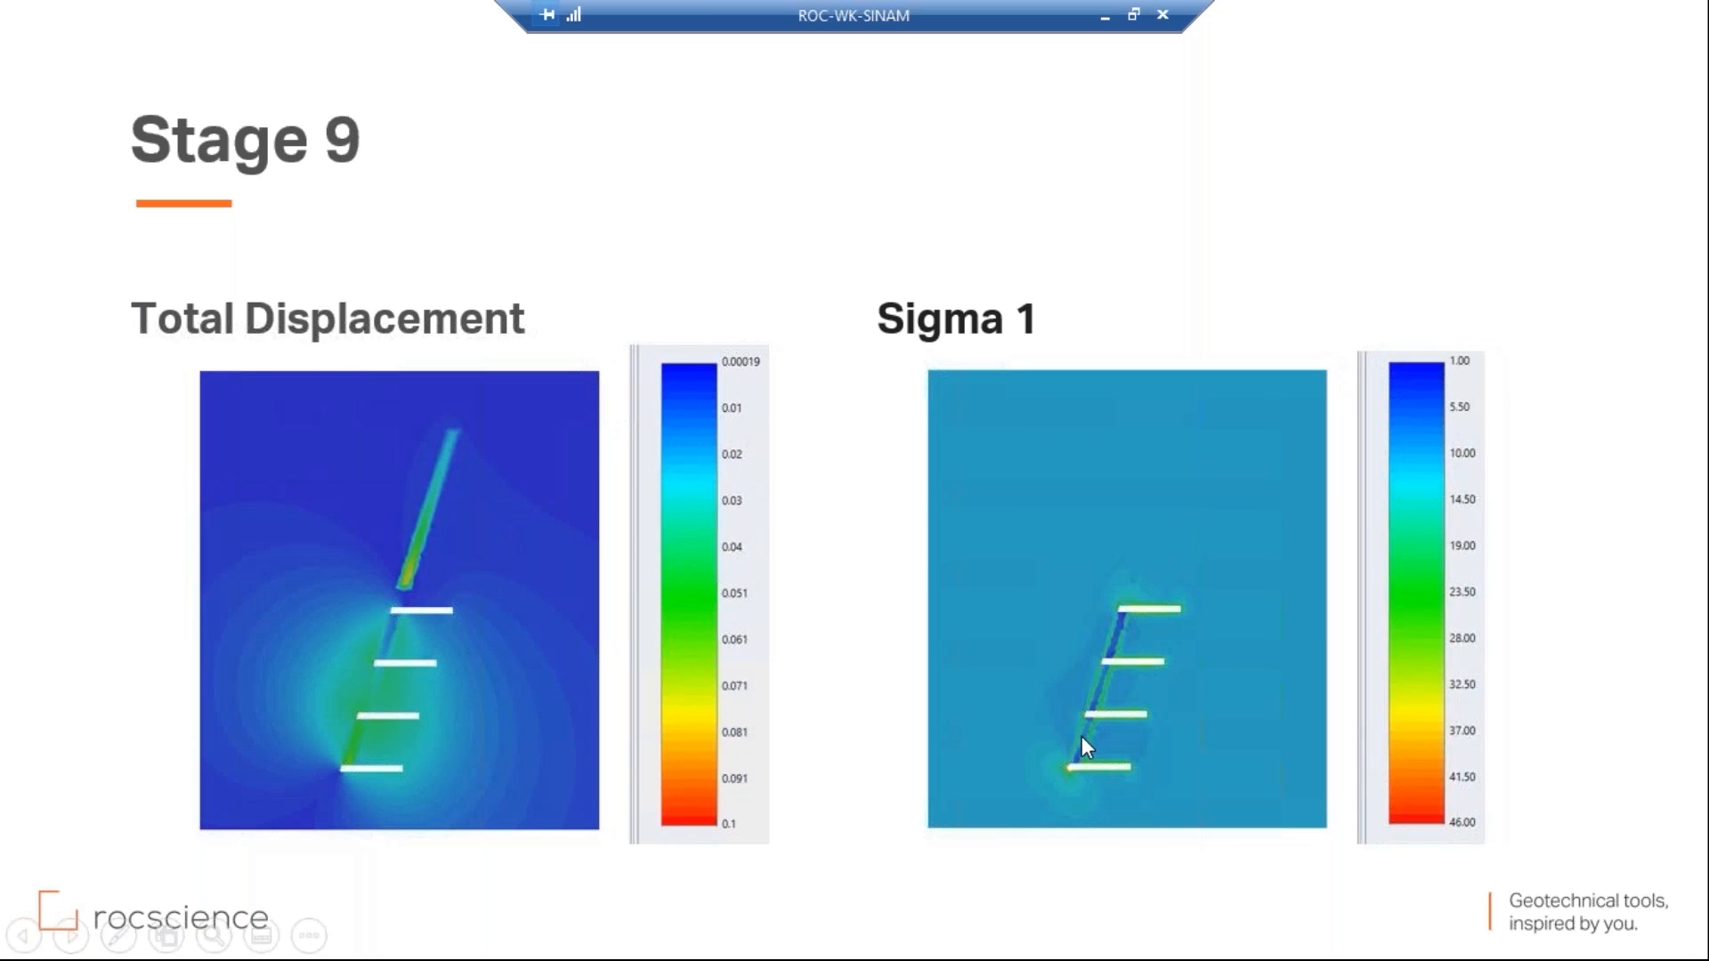